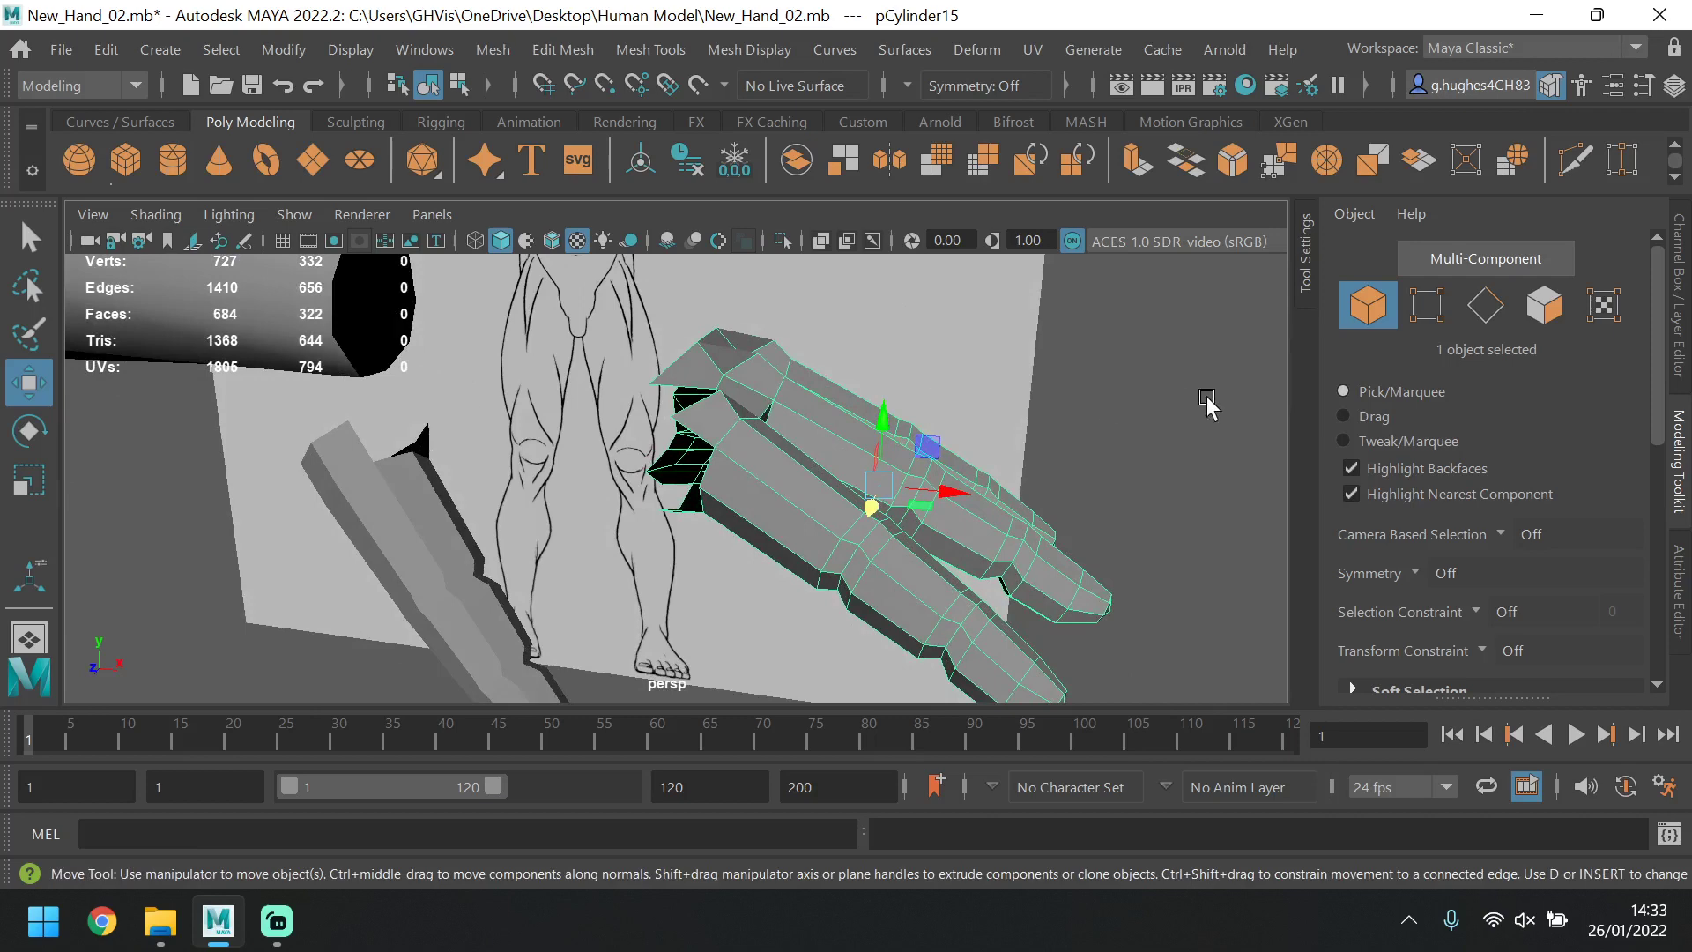
# Bridge the two opposing border edges at the base of the index finger, using one division.
pyautogui.keyDown('alt'); pyautogui.moveTo(739, 458); pyautogui.dragTo(711, 498); pyautogui.keyUp('alt')
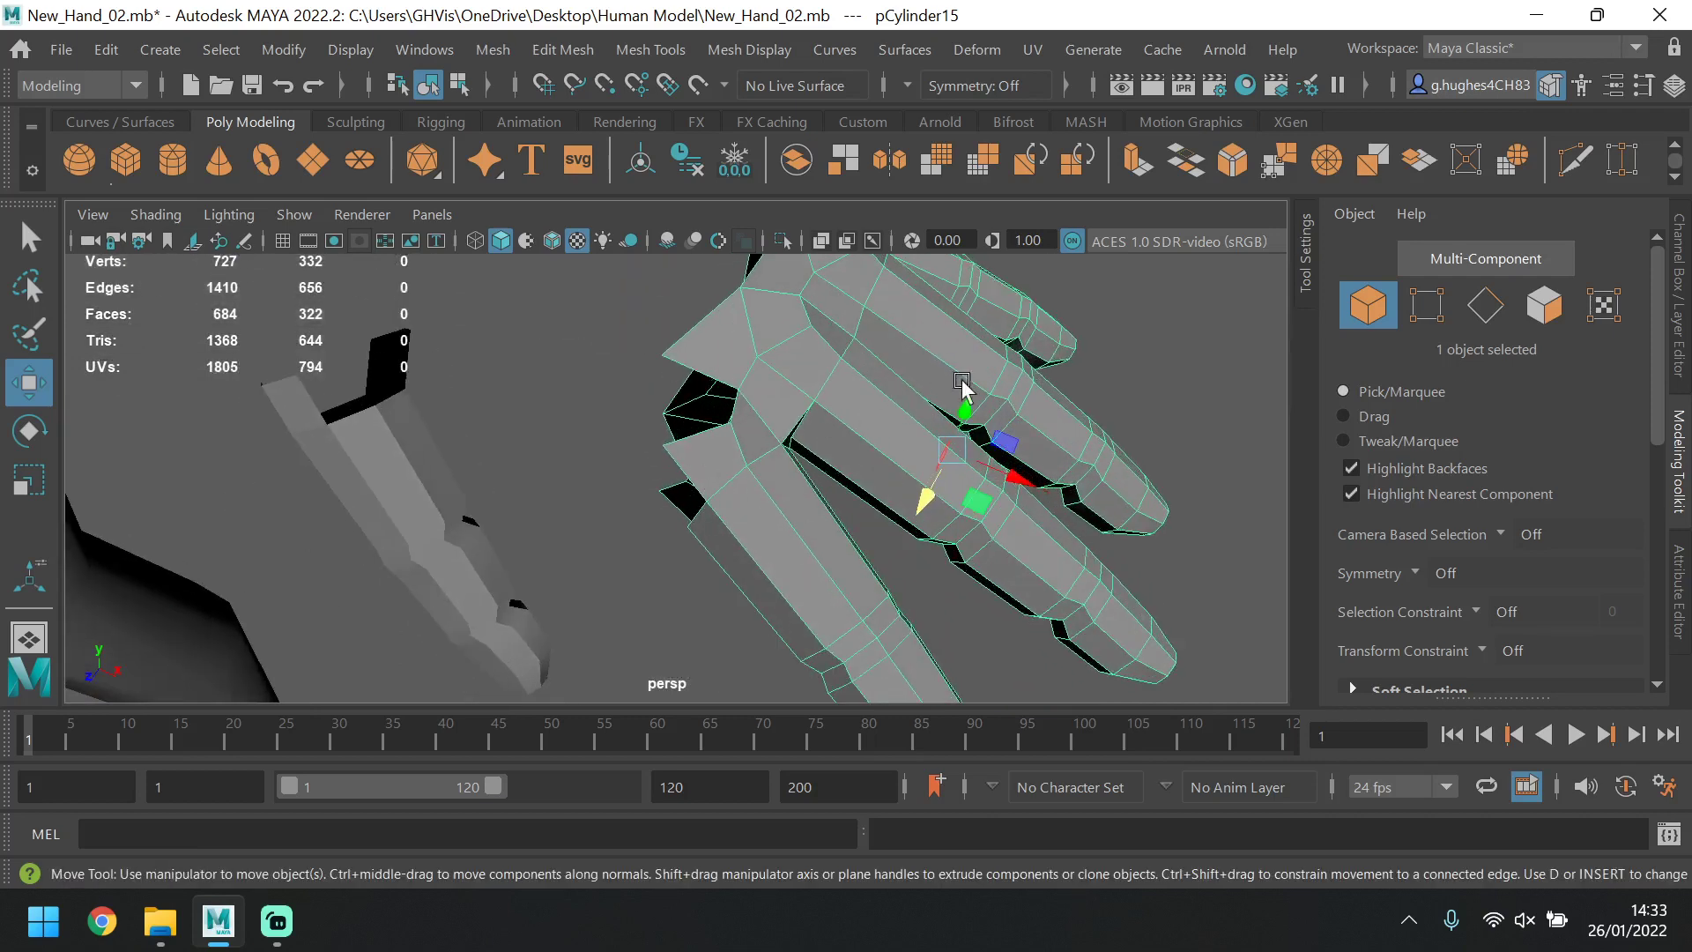
pyautogui.click(1485, 312)
pyautogui.keyDown('alt'); pyautogui.moveTo(781, 470); pyautogui.dragTo(766, 428); pyautogui.keyUp('alt')
pyautogui.click(695, 518)
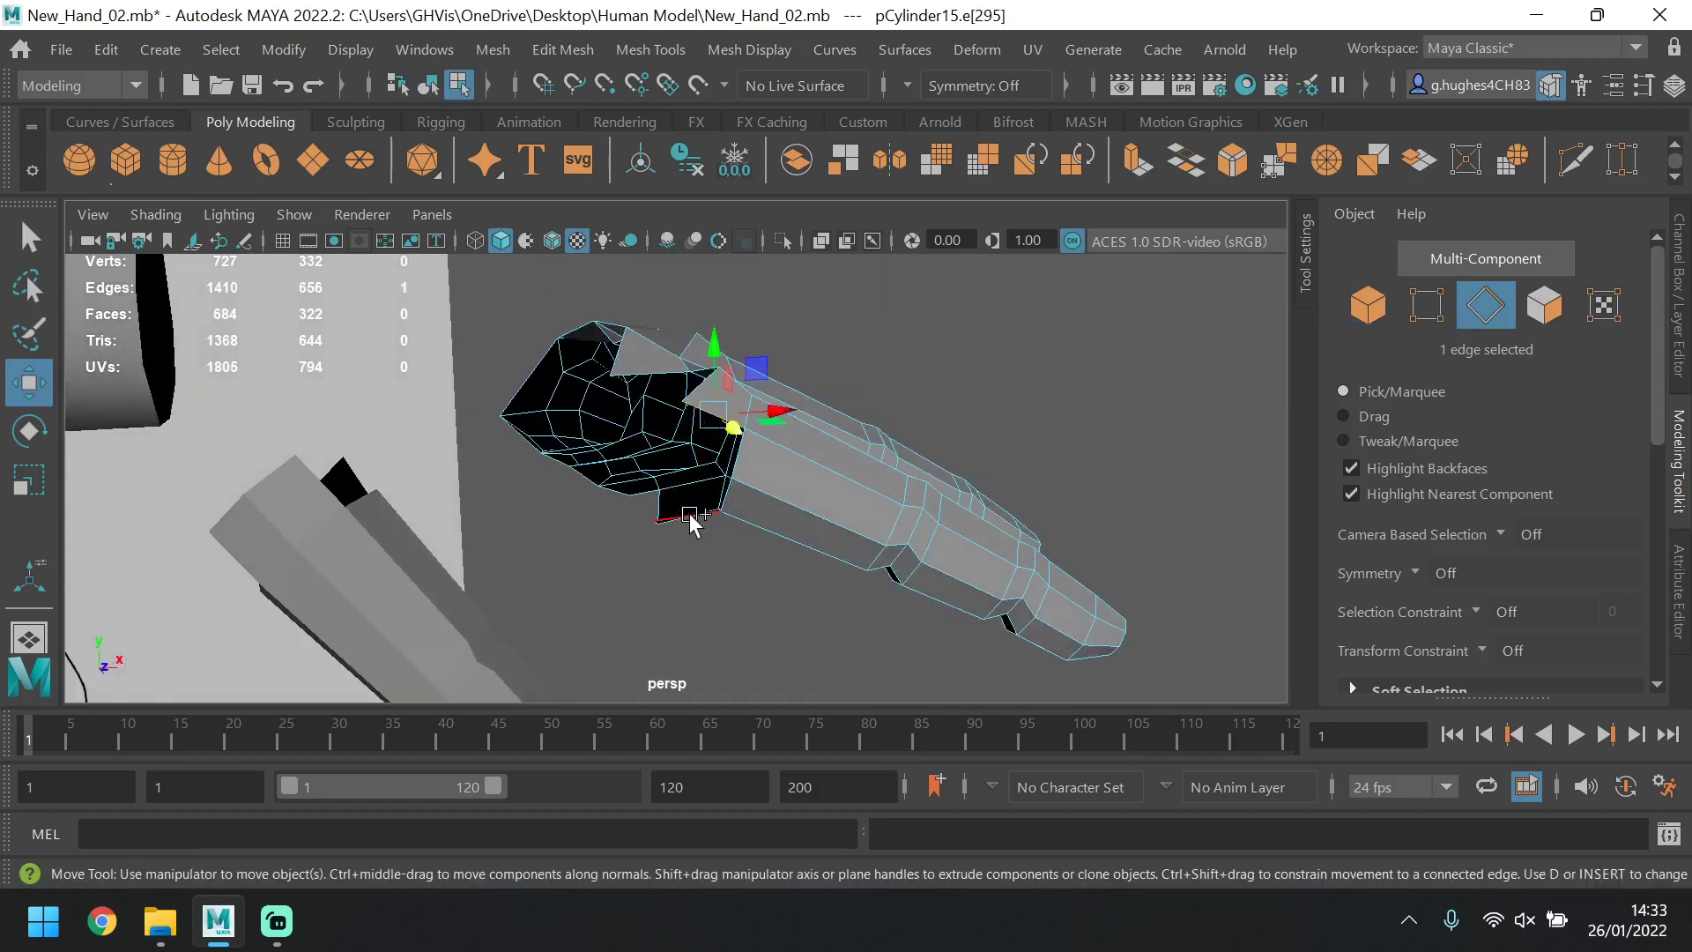
pyautogui.keyDown('alt'); pyautogui.moveTo(689, 513); pyautogui.dragTo(723, 546); pyautogui.keyUp('alt')
pyautogui.keyDown('shift'); pyautogui.click(686, 511); pyautogui.keyUp('shift')
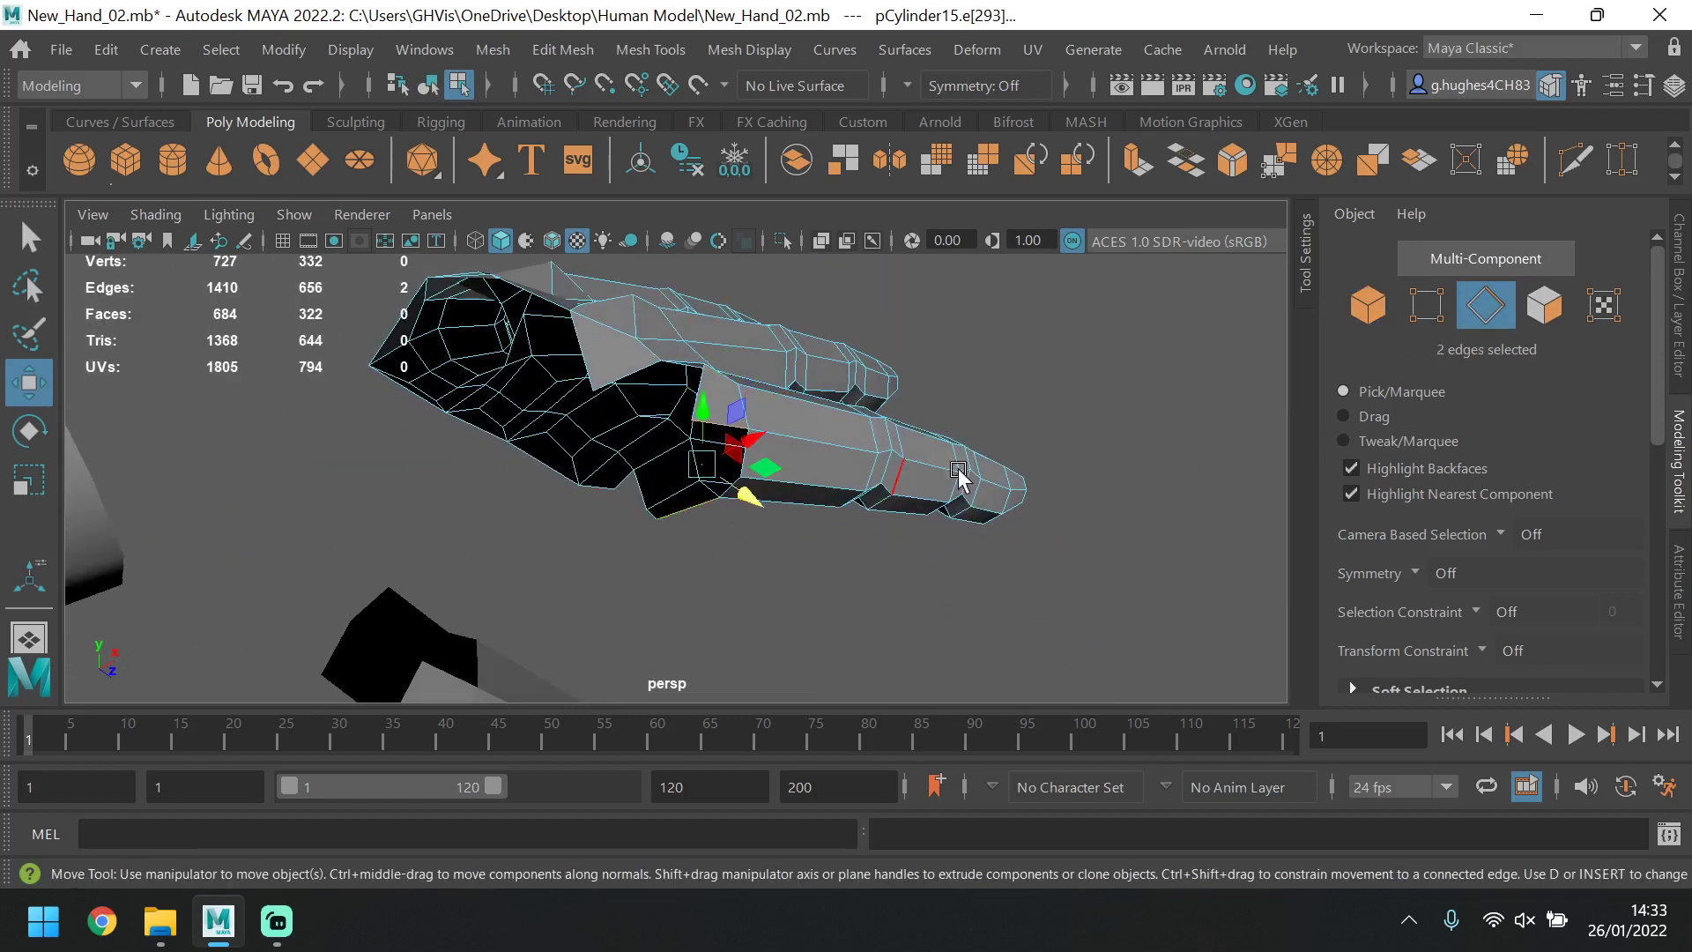
pyautogui.scroll(-5, 1451, 491)
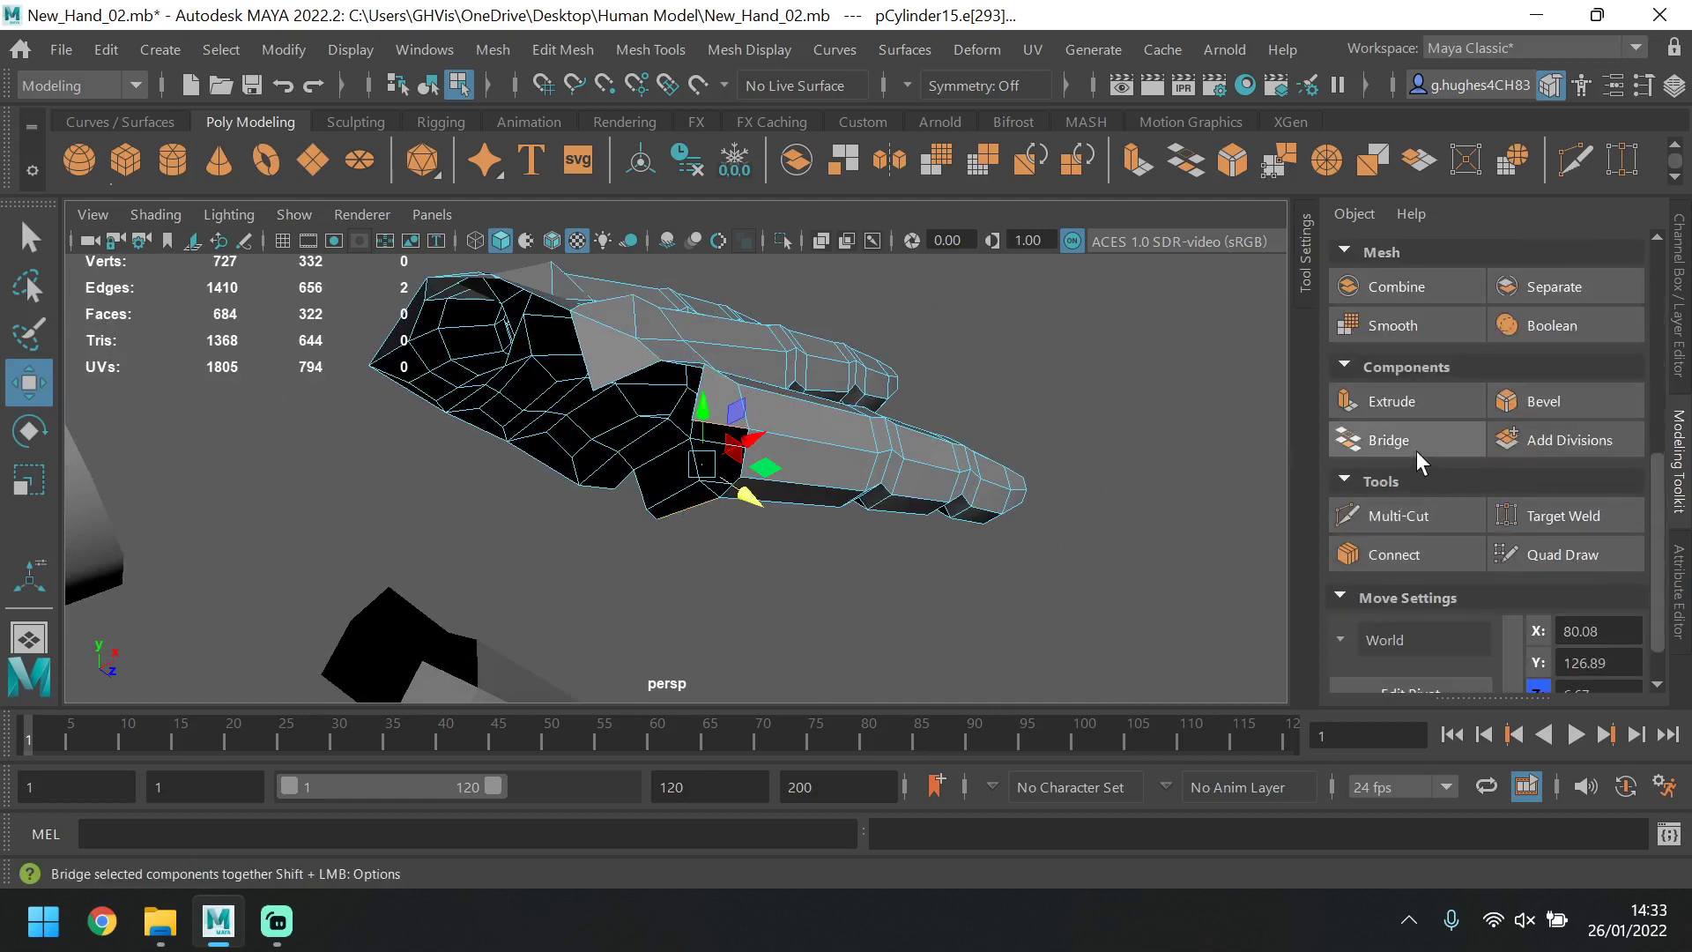
pyautogui.click(1415, 452)
pyautogui.moveTo(1011, 325); pyautogui.dragTo(936, 345)
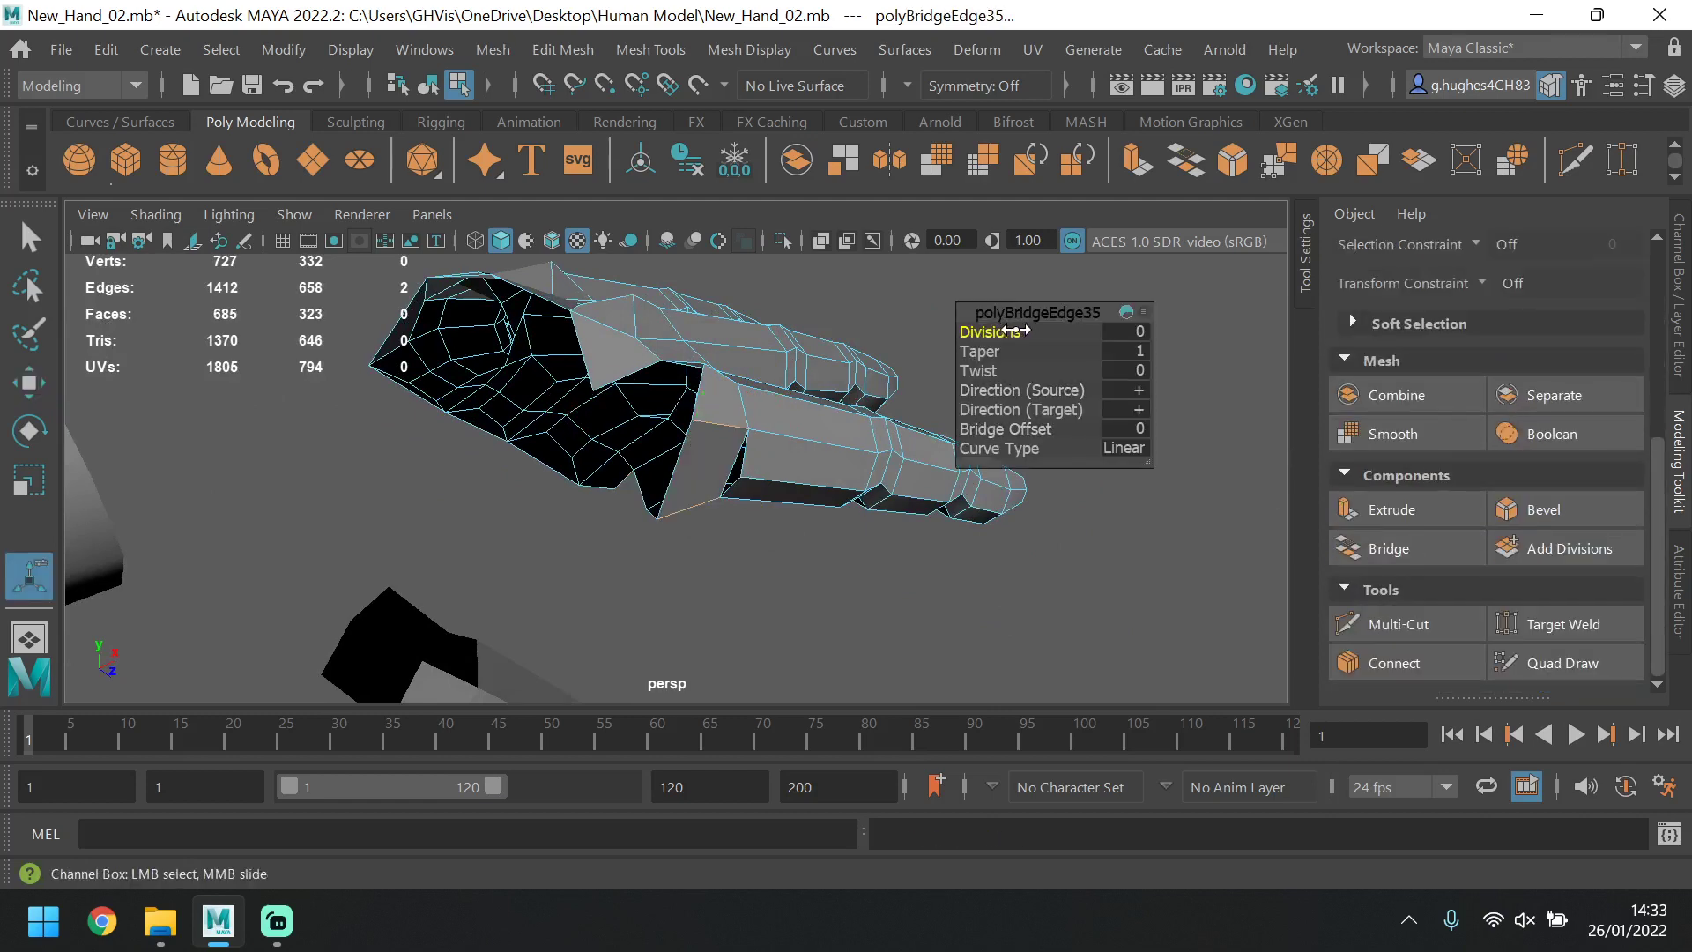
pyautogui.click(889, 343)
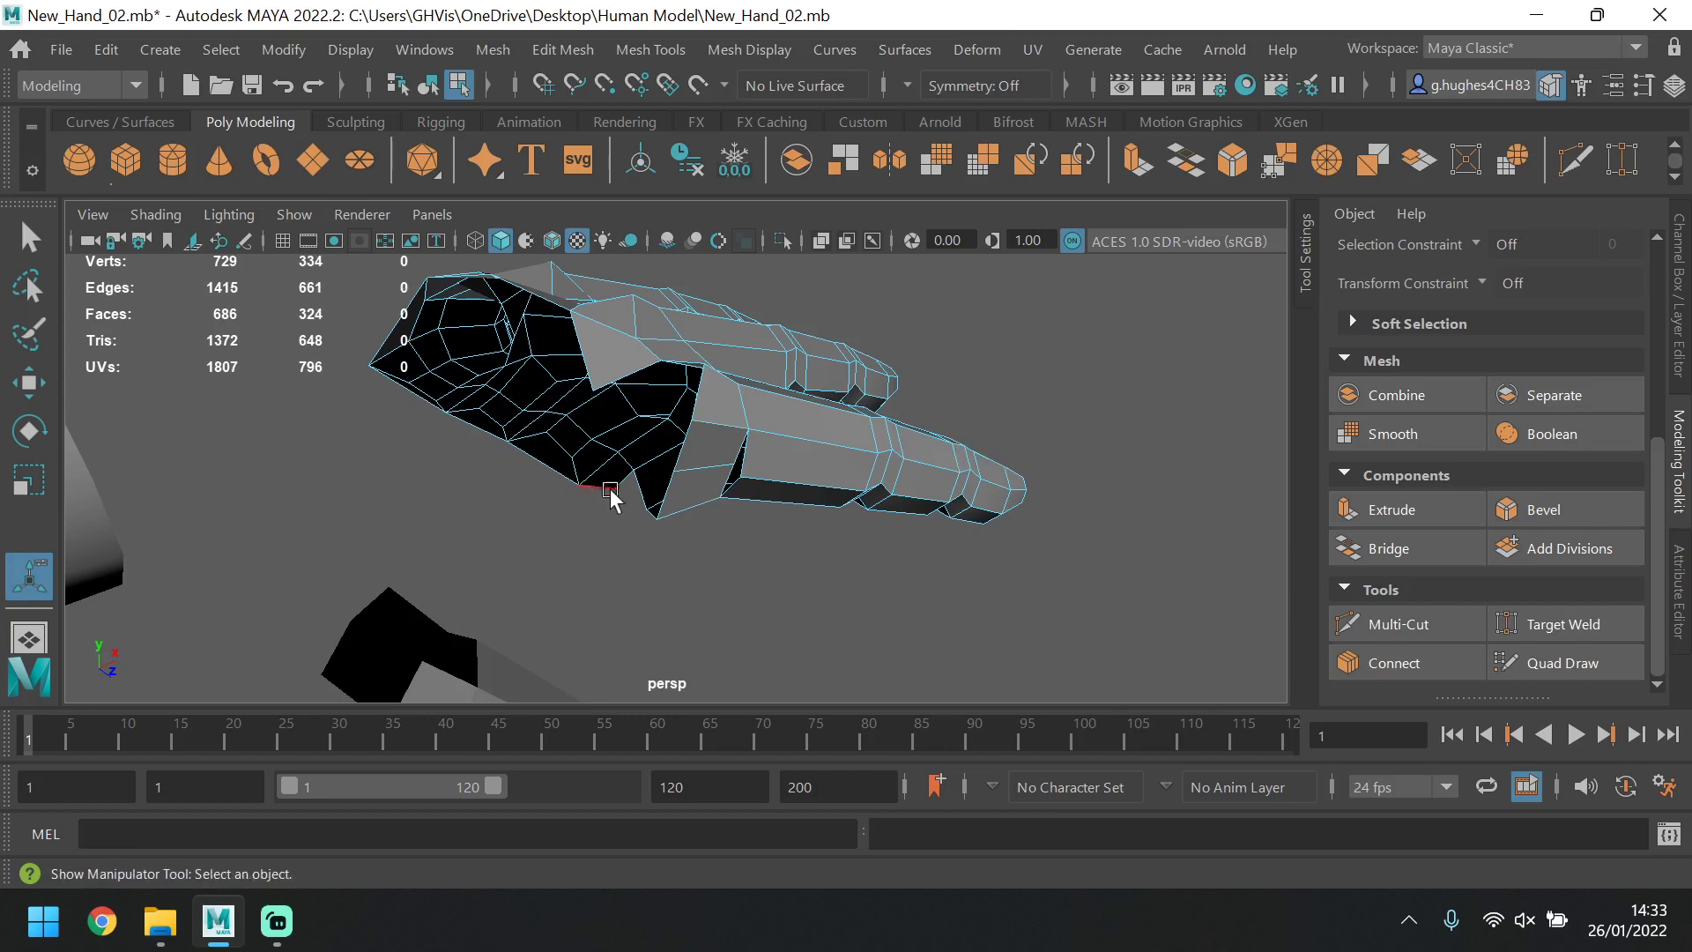
# Move the middle edge of the new bridge slightly outward to round the side of the finger's base.
pyautogui.click(700, 475)
pyautogui.keyDown('alt'); pyautogui.moveTo(700, 476); pyautogui.dragTo(710, 540); pyautogui.keyUp('alt')
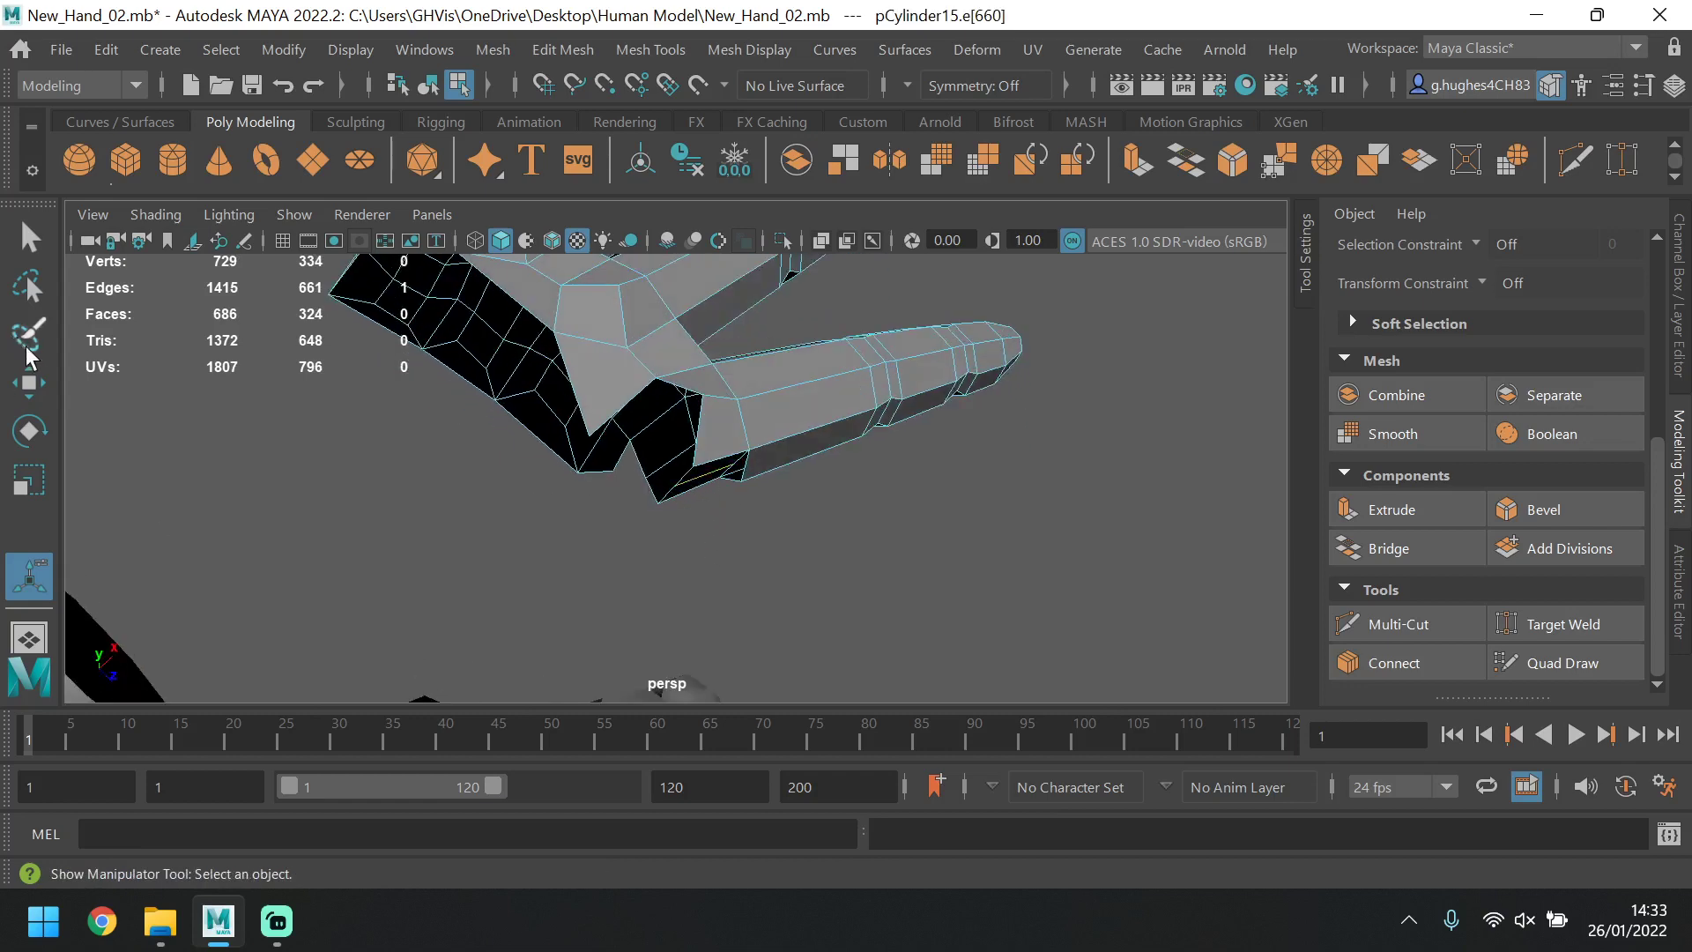
pyautogui.click(28, 380)
pyautogui.moveTo(740, 533); pyautogui.dragTo(752, 548)
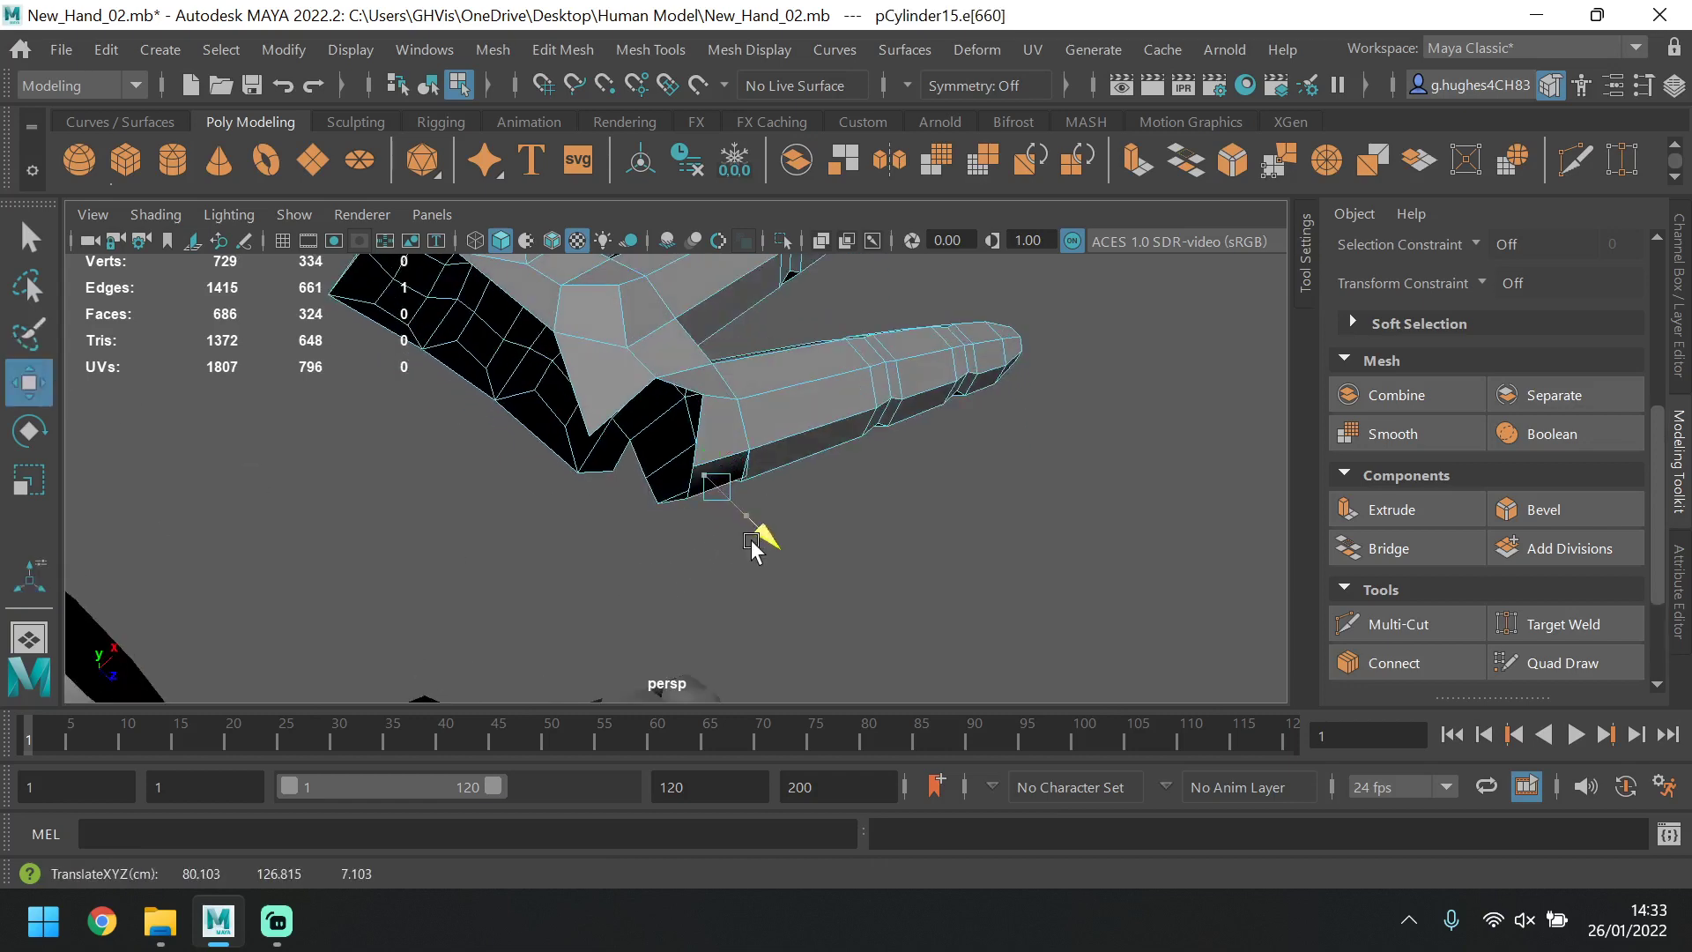
pyautogui.moveTo(767, 461); pyautogui.dragTo(766, 451)
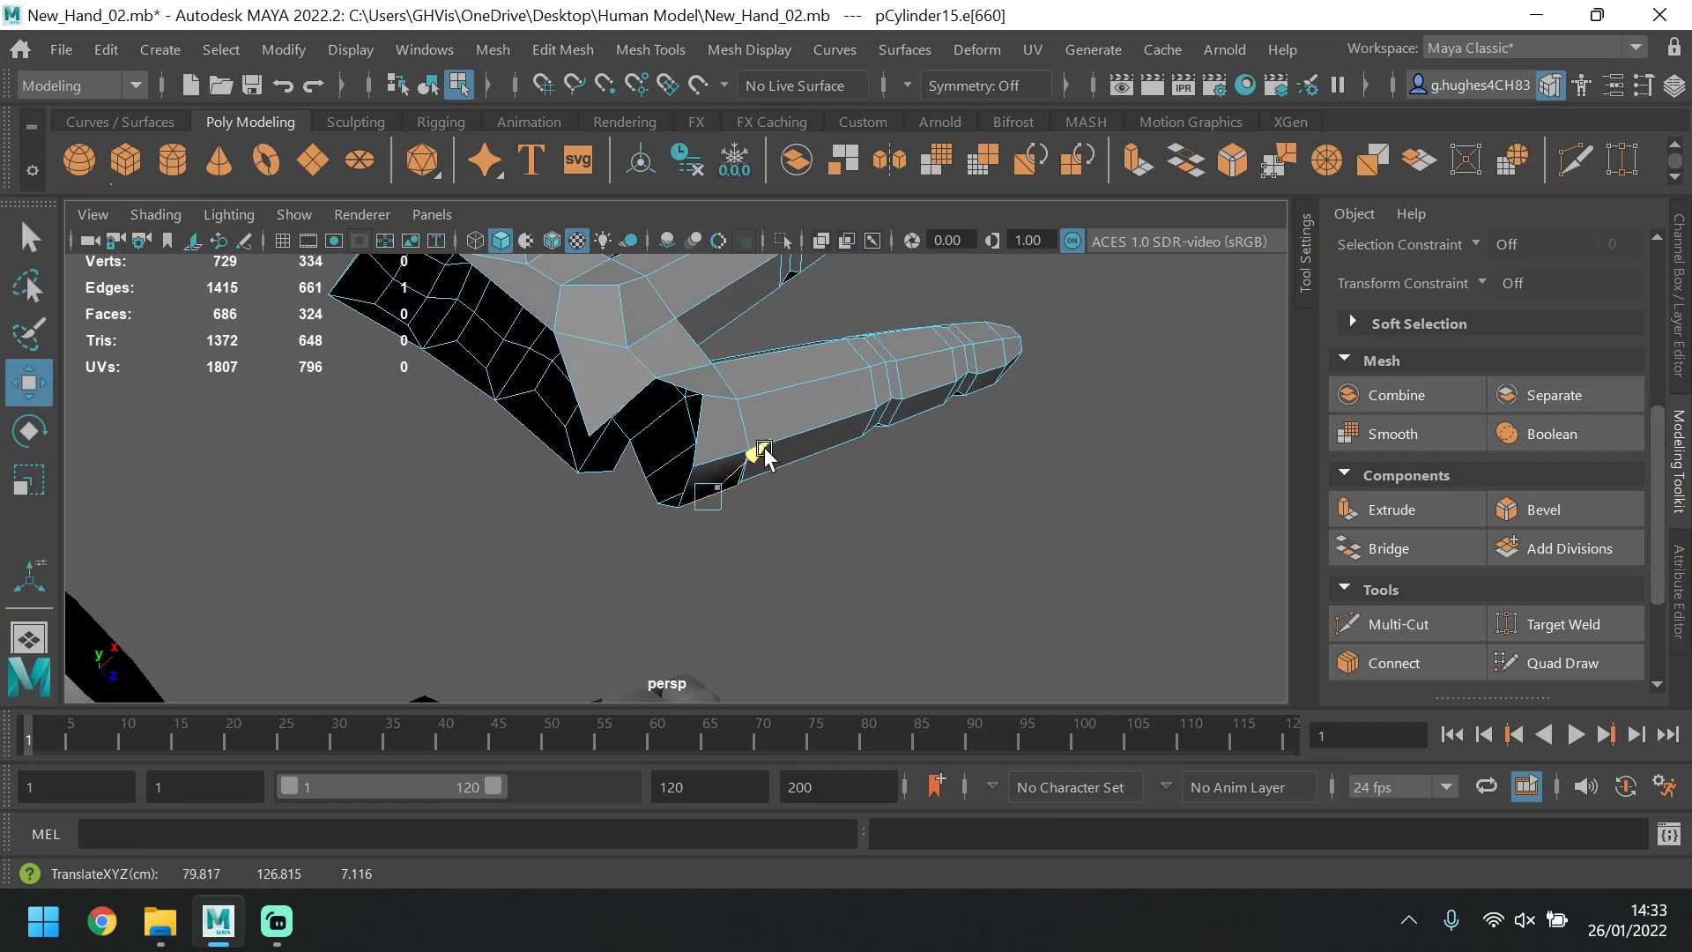
pyautogui.click(906, 529)
# Target Weld the free vertex of the bridge's middle edge to the adjacent vertex on the index finger, closing the gap.
pyautogui.keyDown('alt'); pyautogui.moveTo(907, 529); pyautogui.dragTo(963, 502); pyautogui.keyUp('alt')
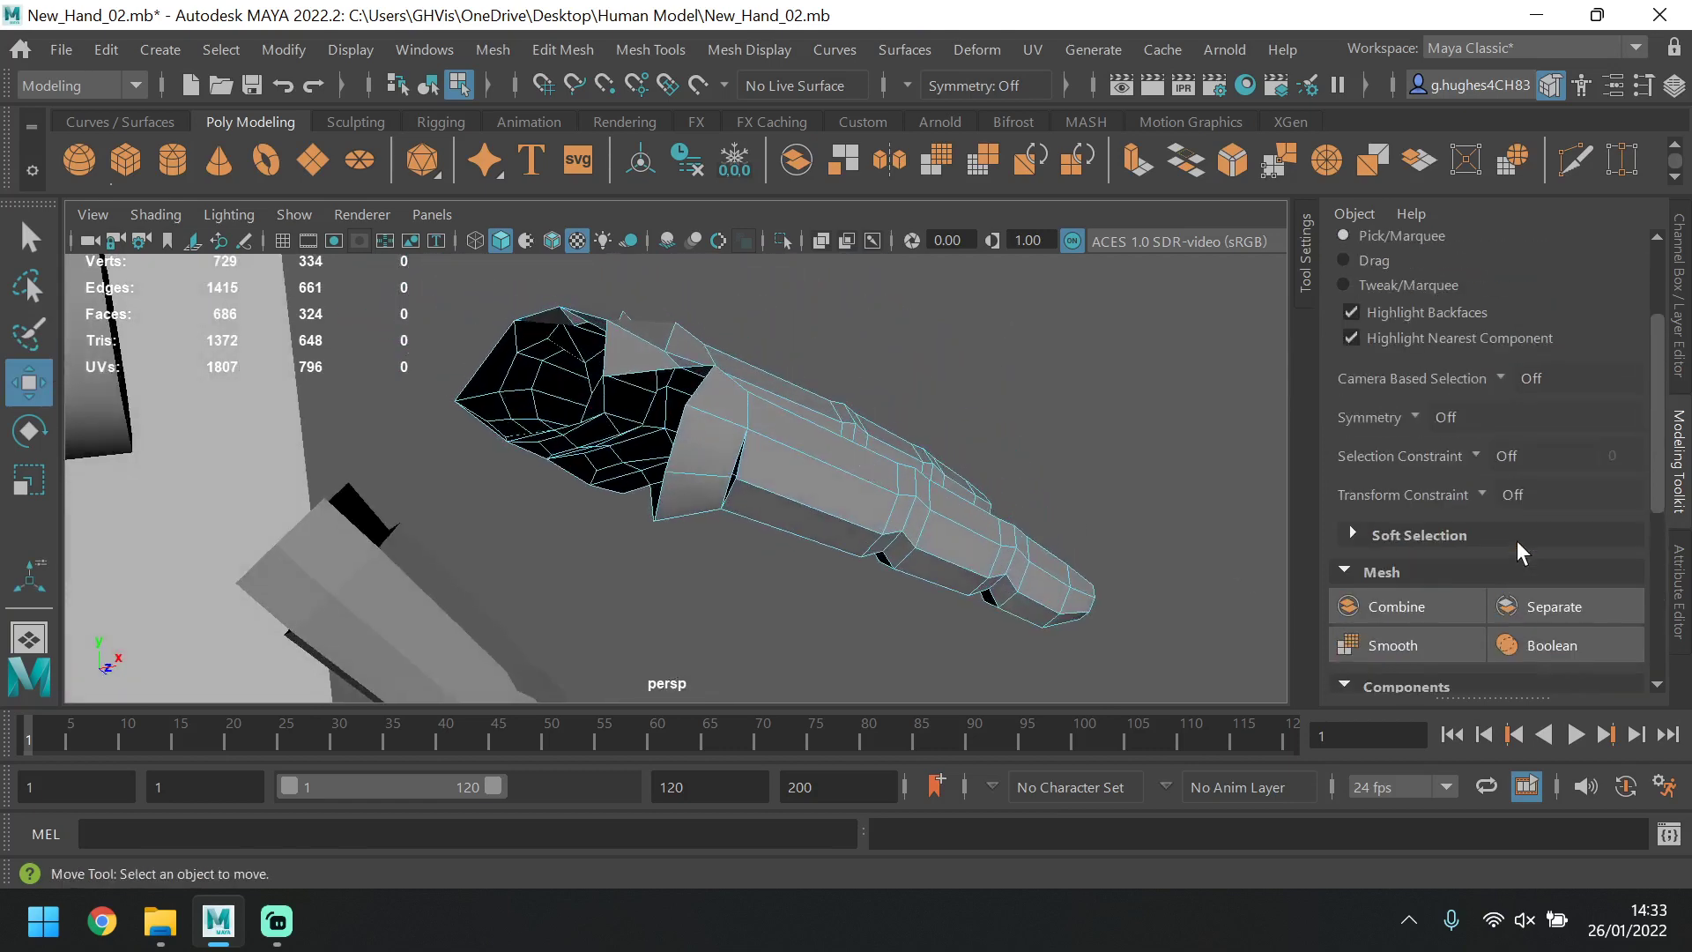
pyautogui.scroll(-2, 1516, 541)
pyautogui.scroll(5, 1516, 351)
pyautogui.click(1433, 301)
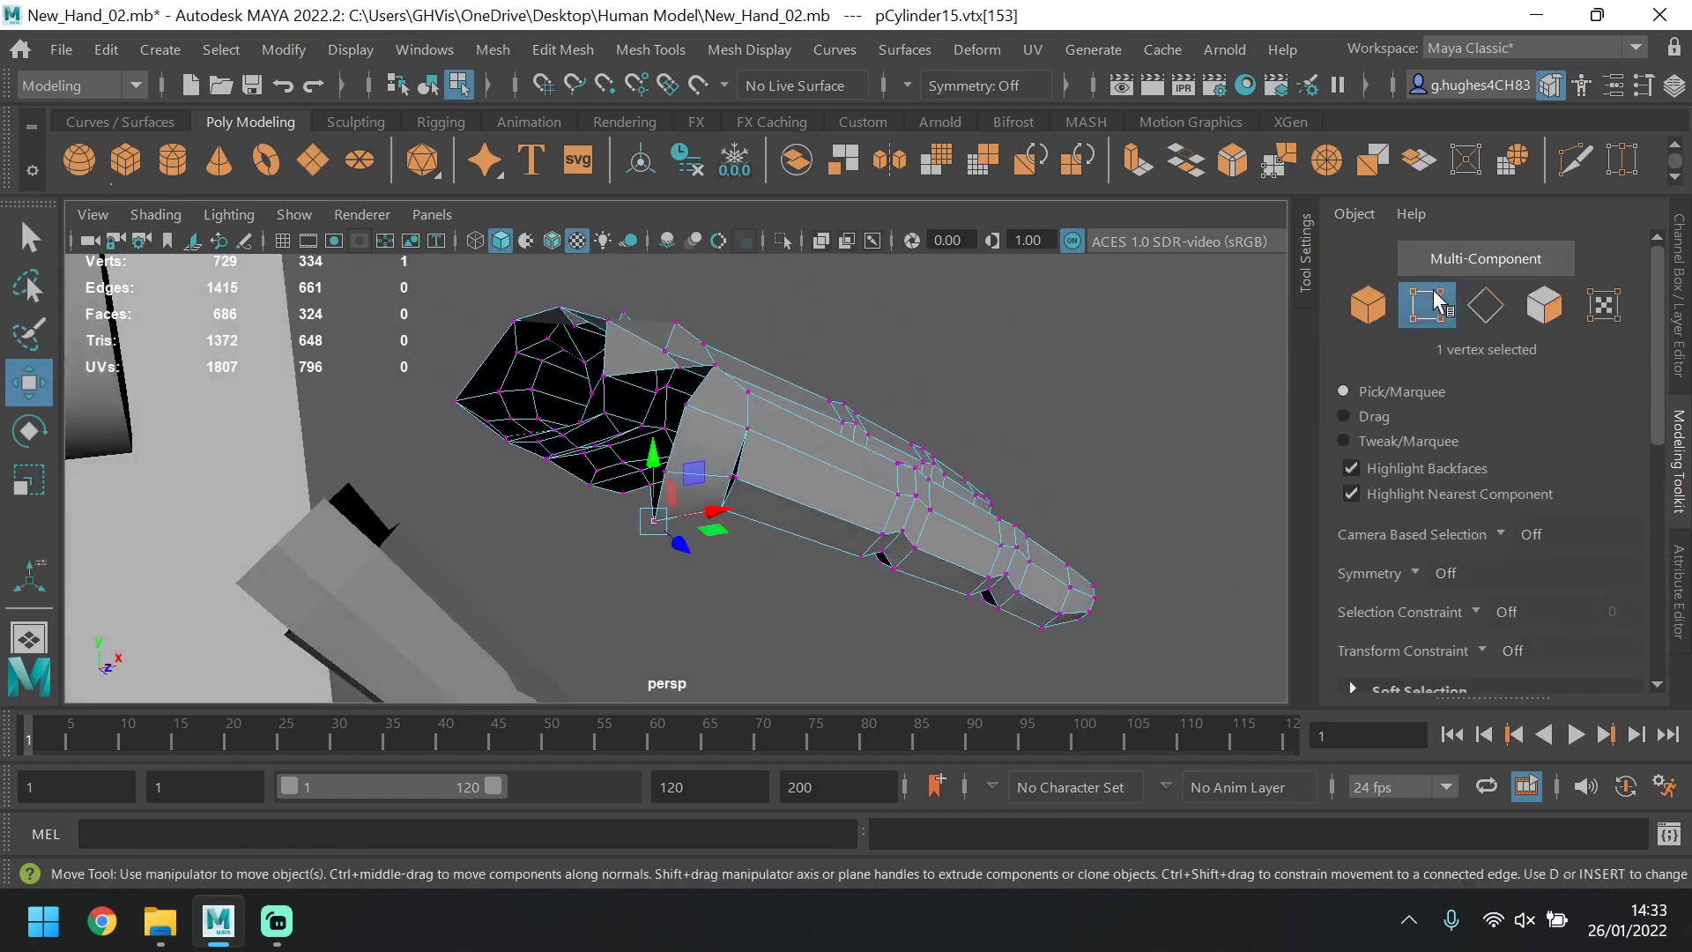
pyautogui.scroll(-3, 1519, 544)
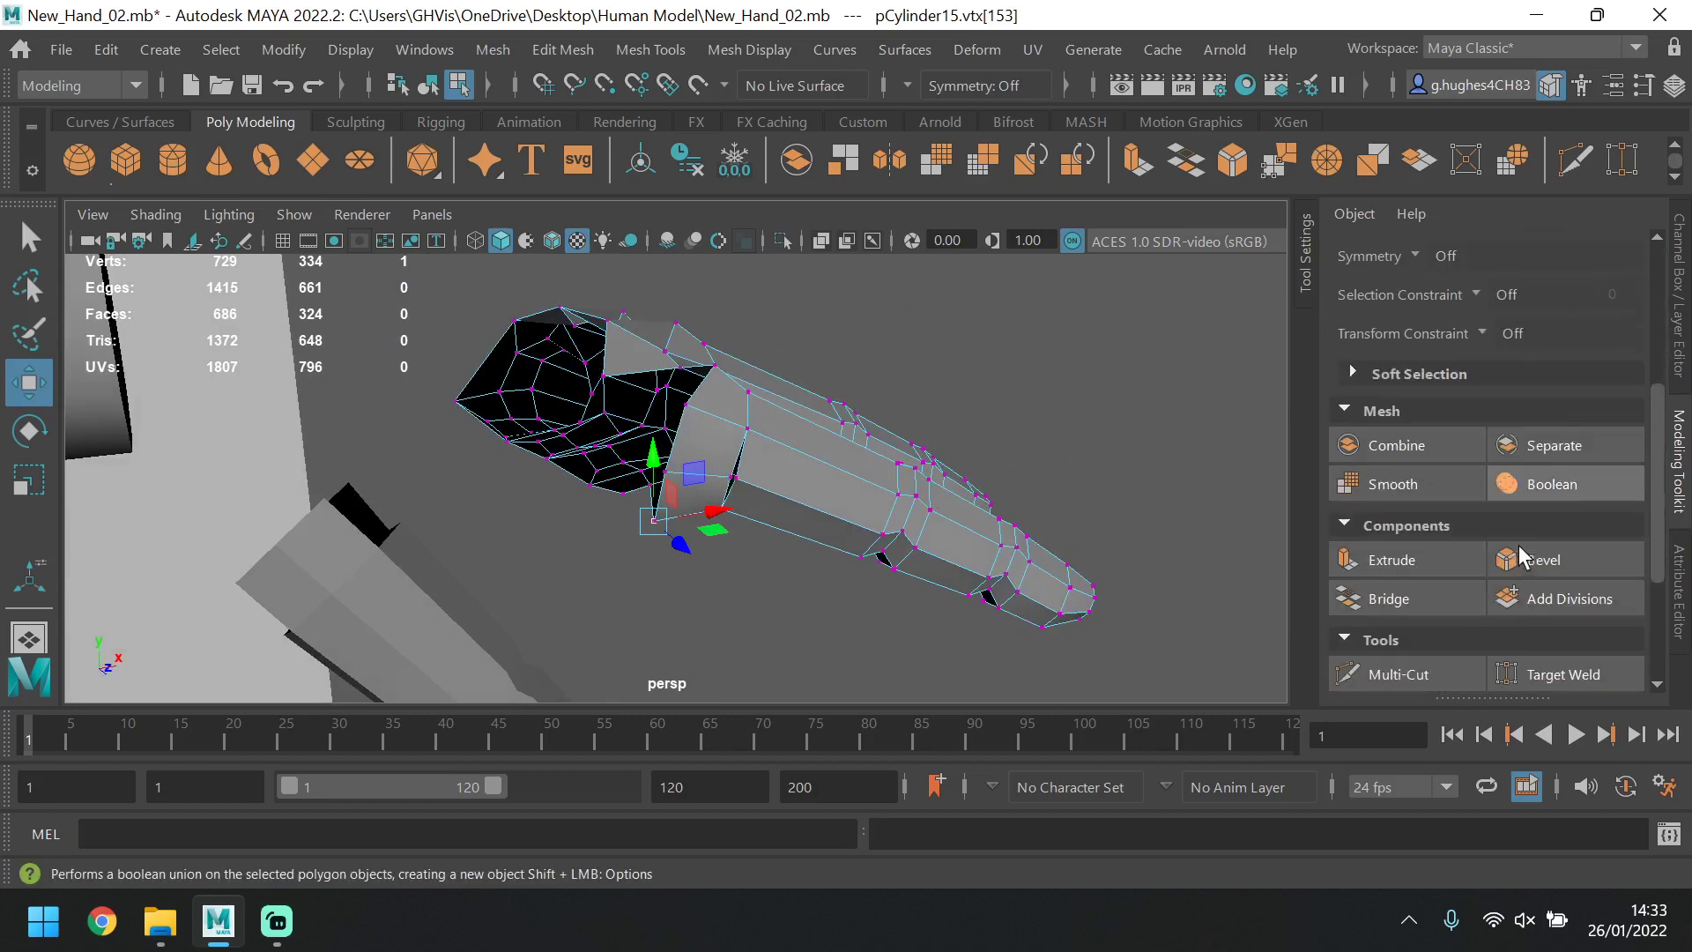
pyautogui.scroll(-2, 1499, 563)
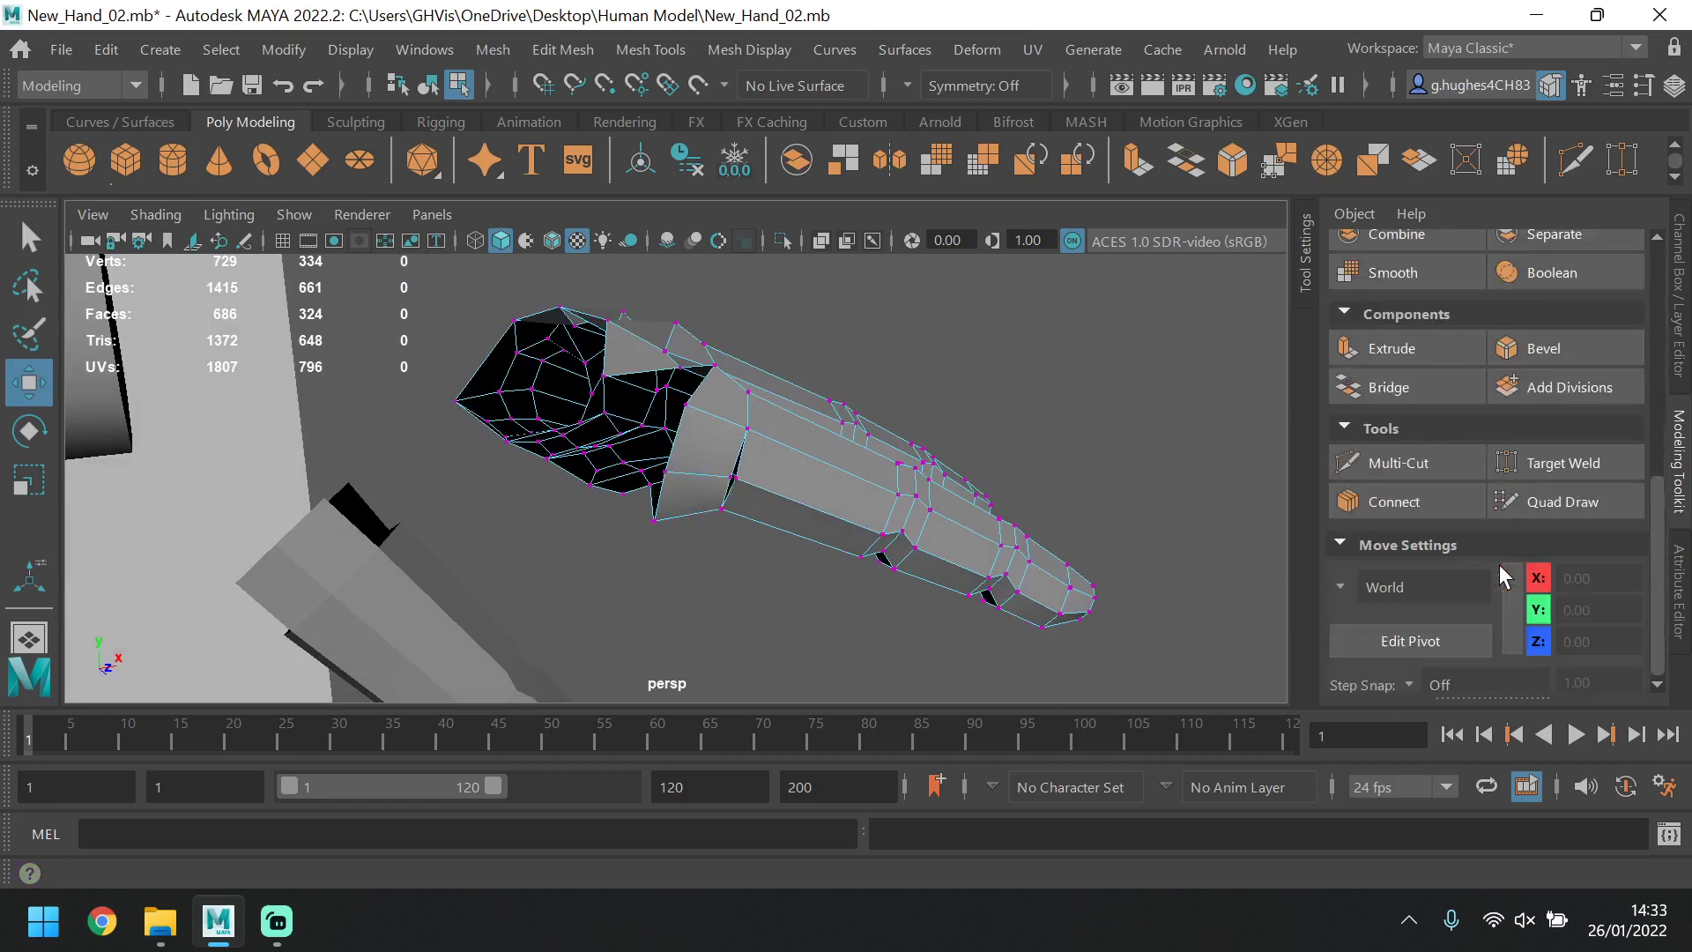
pyautogui.click(1551, 462)
pyautogui.scroll(4, 692, 474)
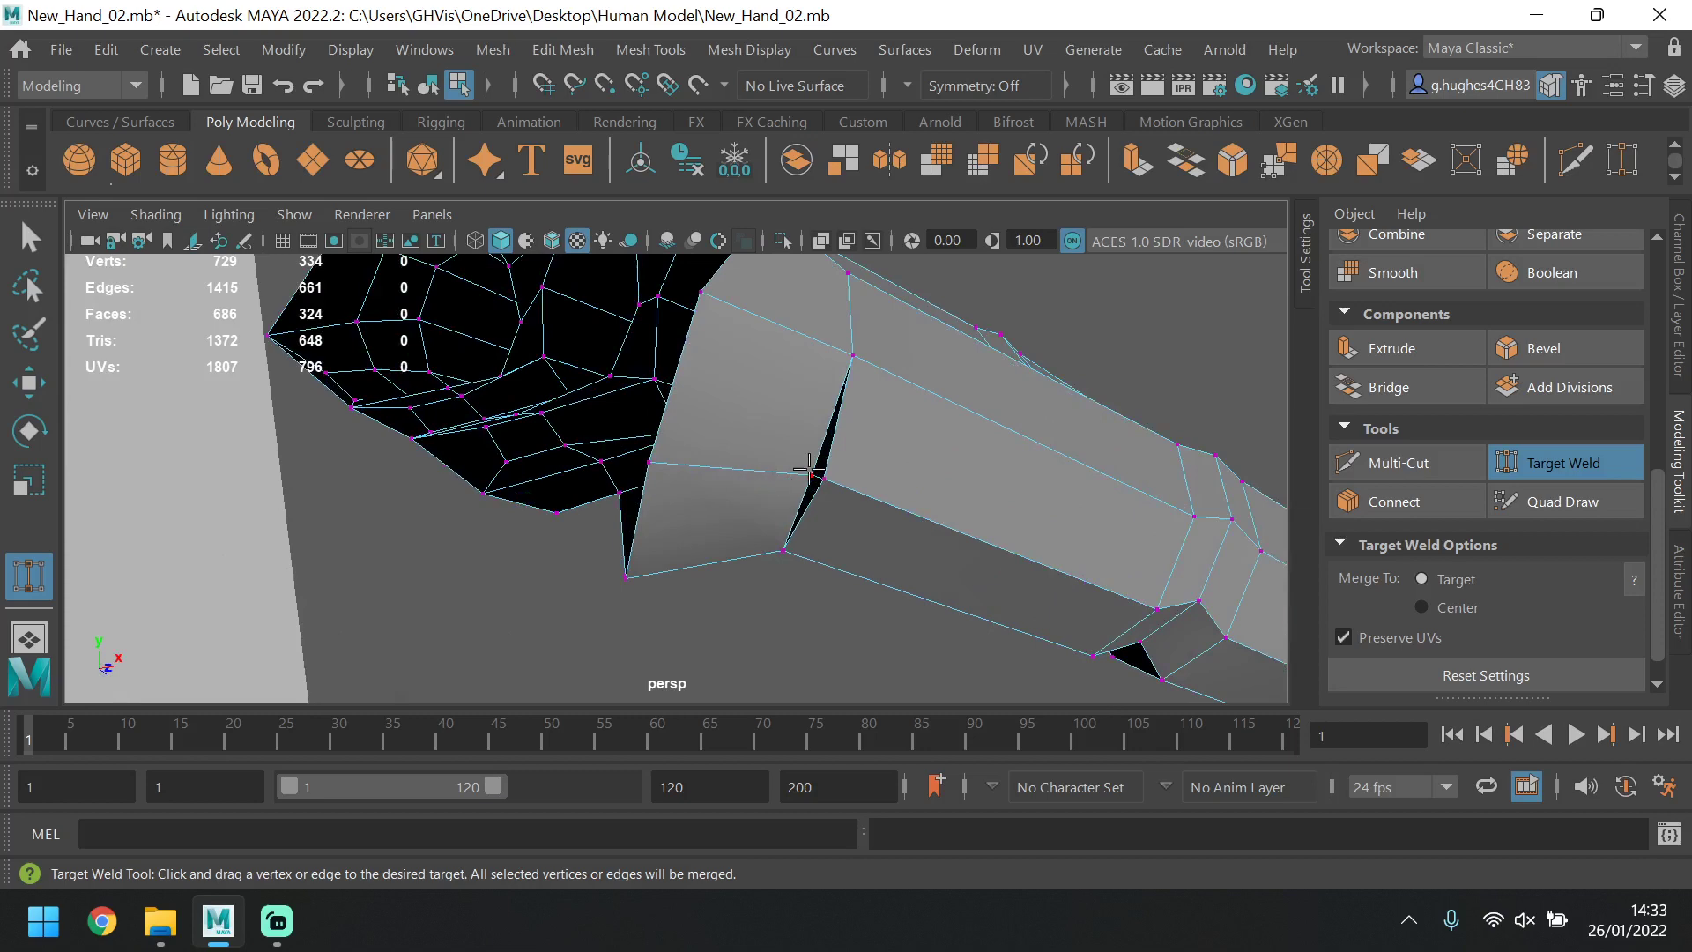
pyautogui.moveTo(809, 470); pyautogui.dragTo(840, 477)
pyautogui.click(1527, 465)
# Select the detached thumb mesh as an object and frame its outer joint.
pyautogui.scroll(-2, 981, 468)
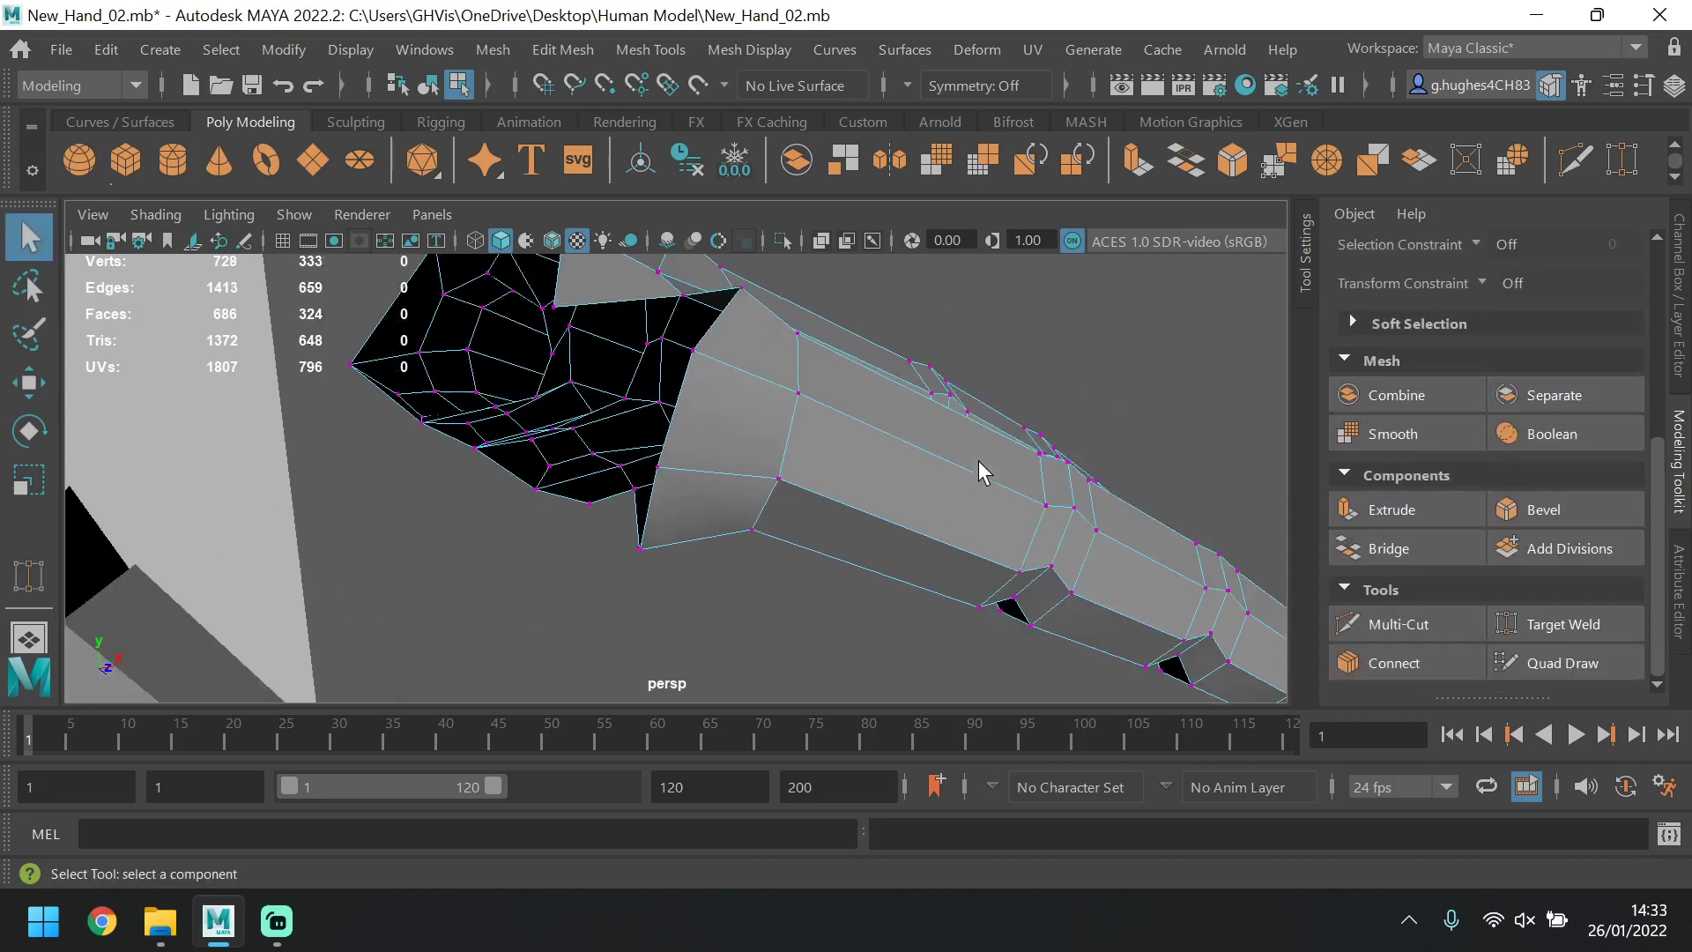
pyautogui.keyDown('alt'); pyautogui.moveTo(978, 459); pyautogui.dragTo(740, 432); pyautogui.keyUp('alt')
pyautogui.scroll(5, 1535, 435)
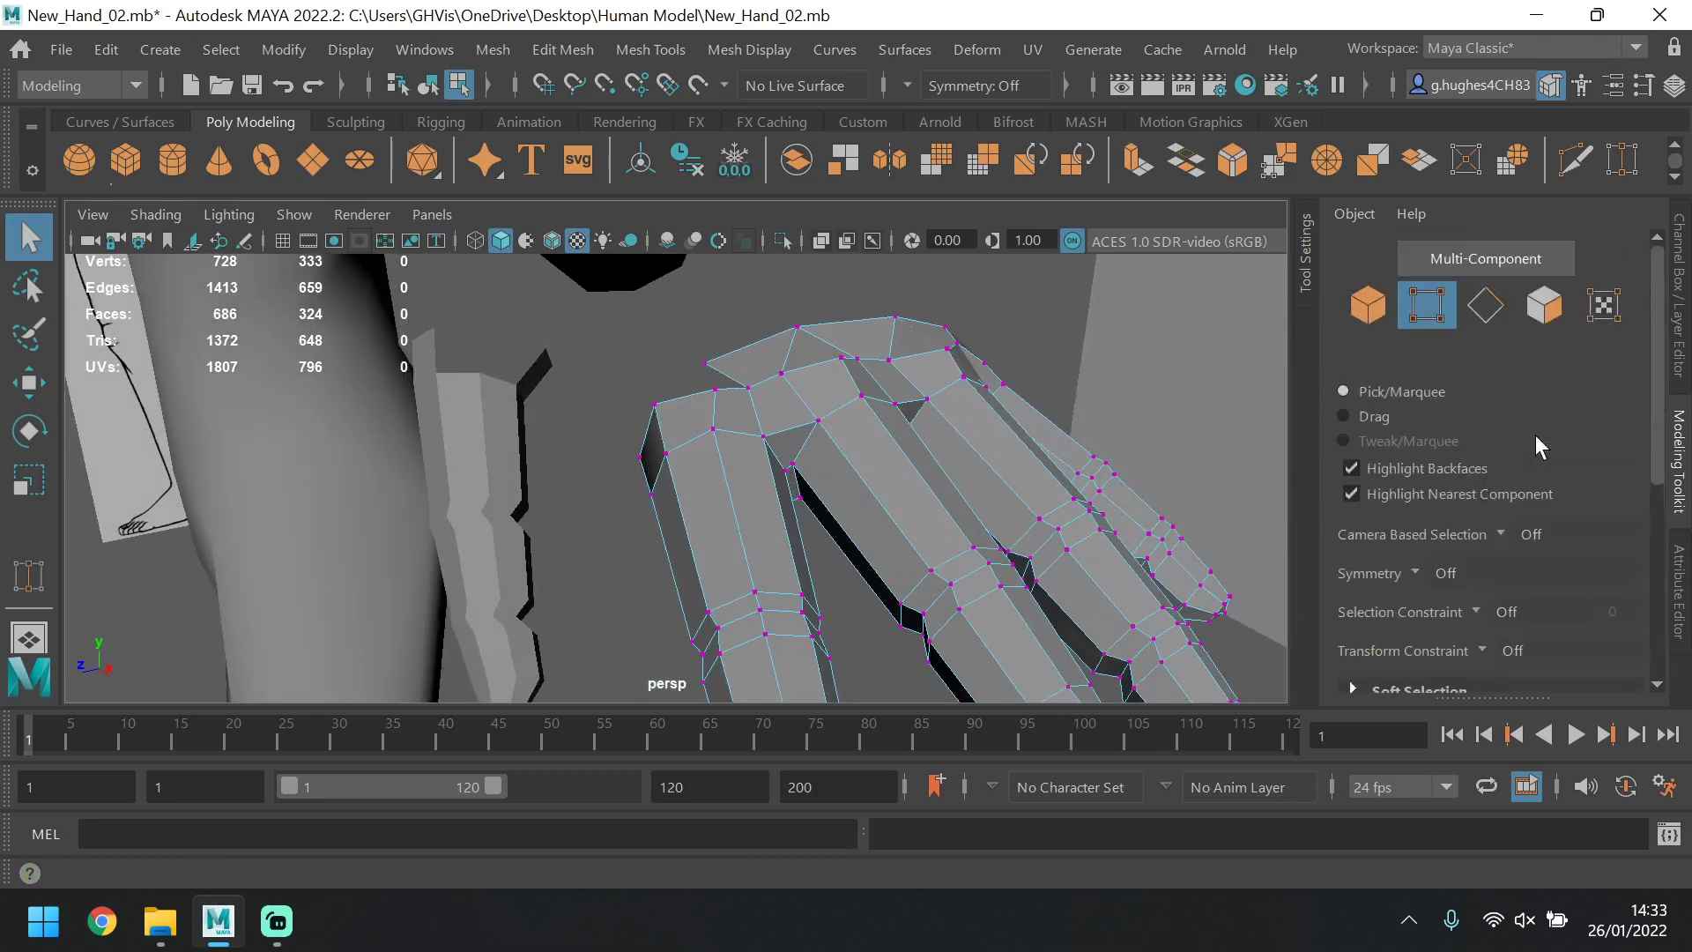
pyautogui.click(1343, 313)
pyautogui.click(468, 537)
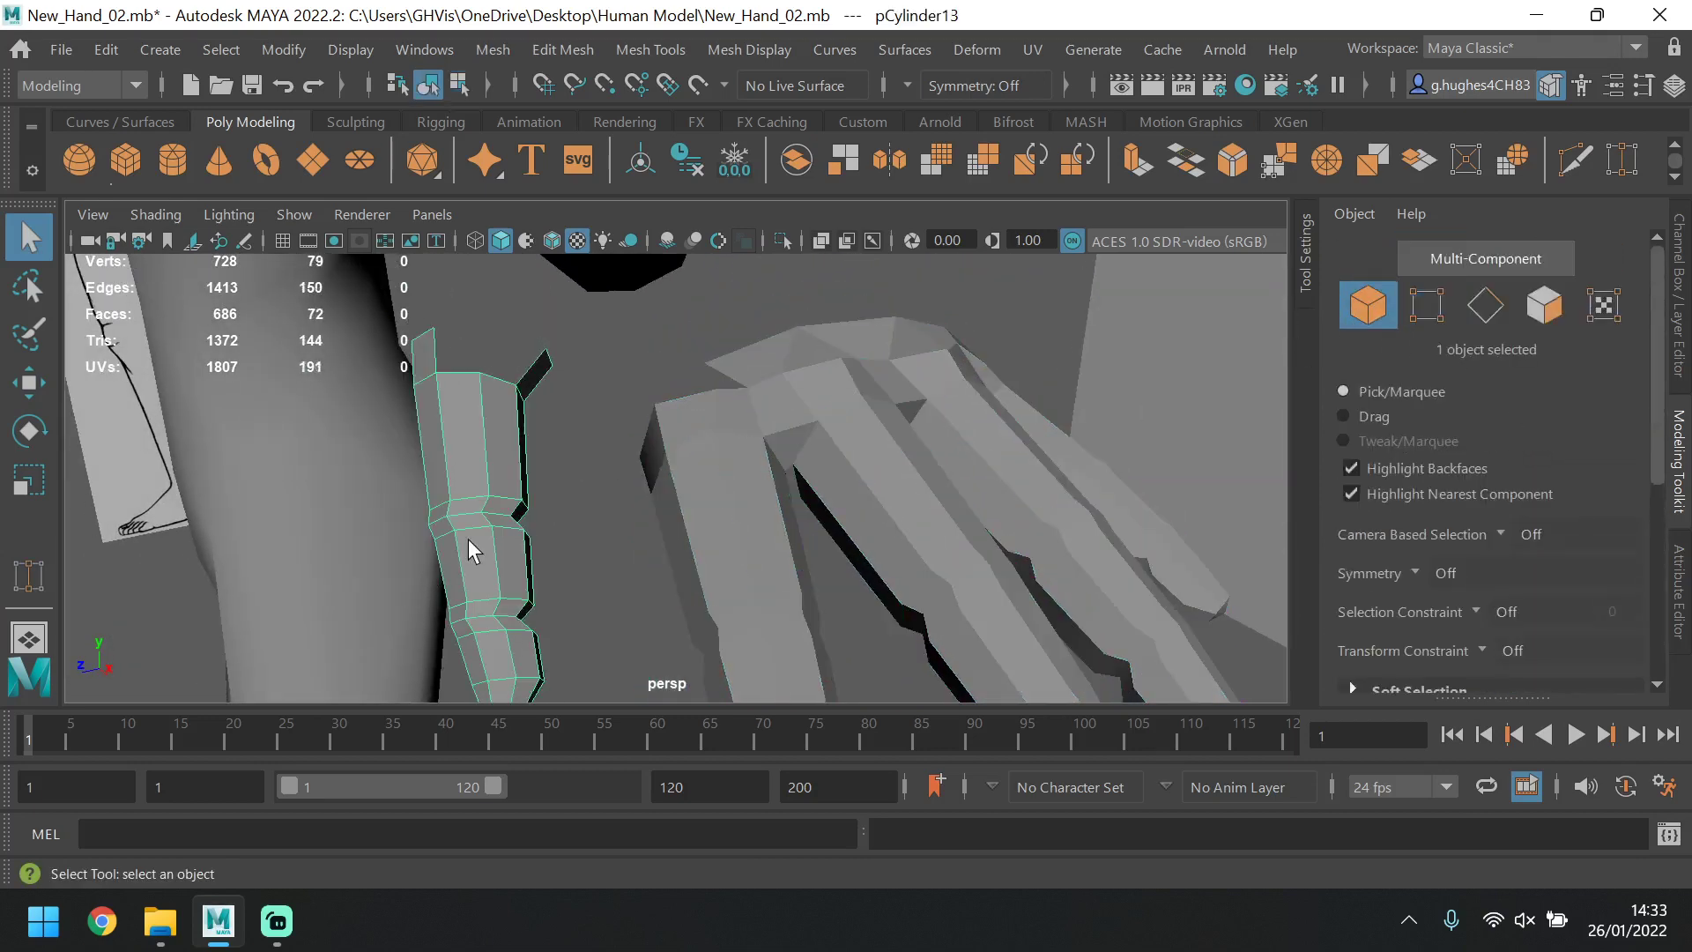
pyautogui.keyDown('alt'); pyautogui.moveTo(468, 538); pyautogui.dragTo(640, 536); pyautogui.keyUp('alt')
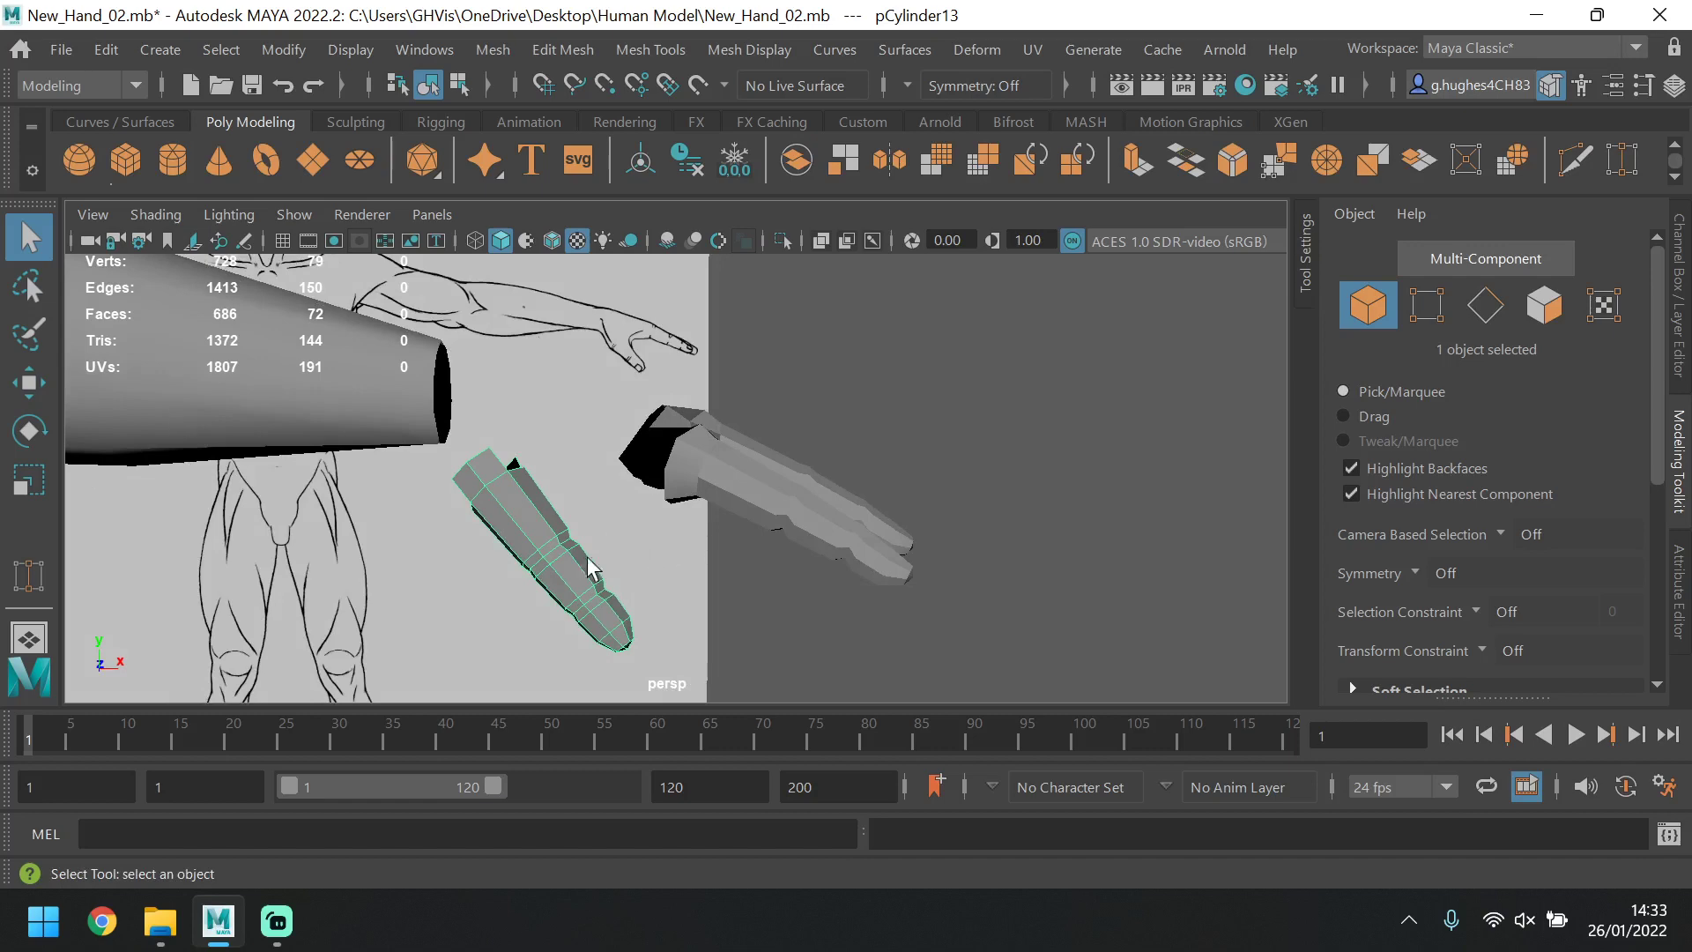
pyautogui.scroll(5, 587, 556)
pyautogui.keyDown('alt'); pyautogui.moveTo(727, 438); pyautogui.dragTo(841, 374, button='middle'); pyautogui.keyUp('alt')
pyautogui.keyDown('alt'); pyautogui.moveTo(840, 374); pyautogui.dragTo(714, 398); pyautogui.keyUp('alt')
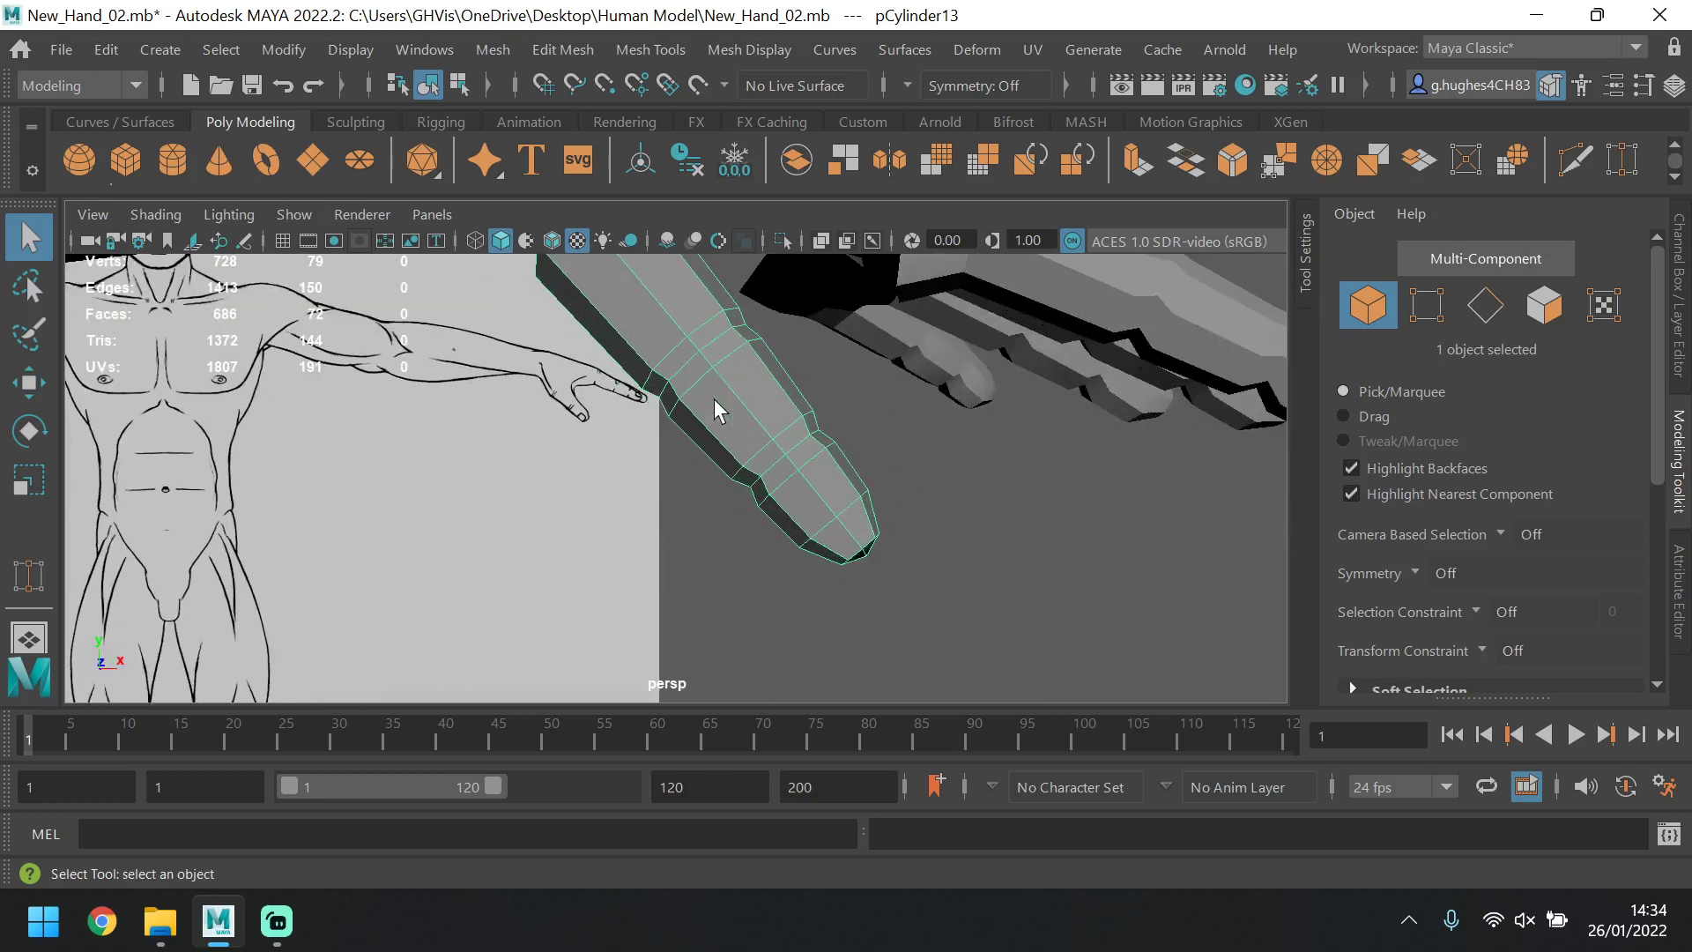
pyautogui.keyDown('alt'); pyautogui.moveTo(714, 399); pyautogui.dragTo(726, 452, button='middle'); pyautogui.keyUp('alt')
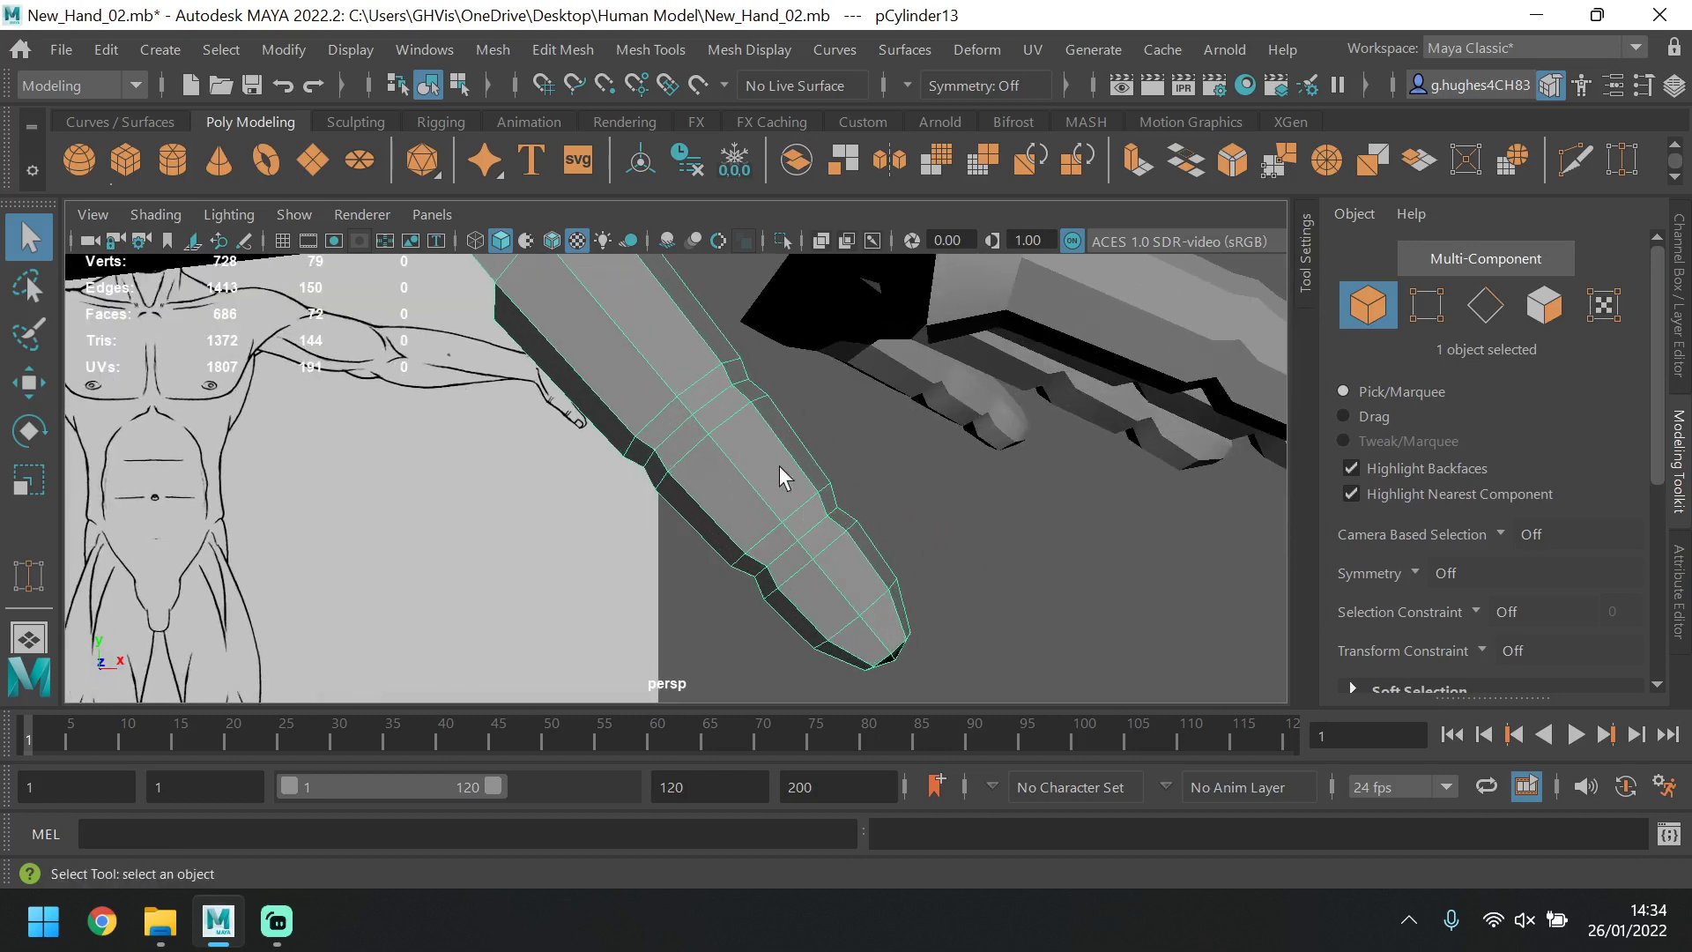
# Delete the face loops of the thumb's segment behind the tip, including the narrow loops around the last joint.
pyautogui.click(1542, 304)
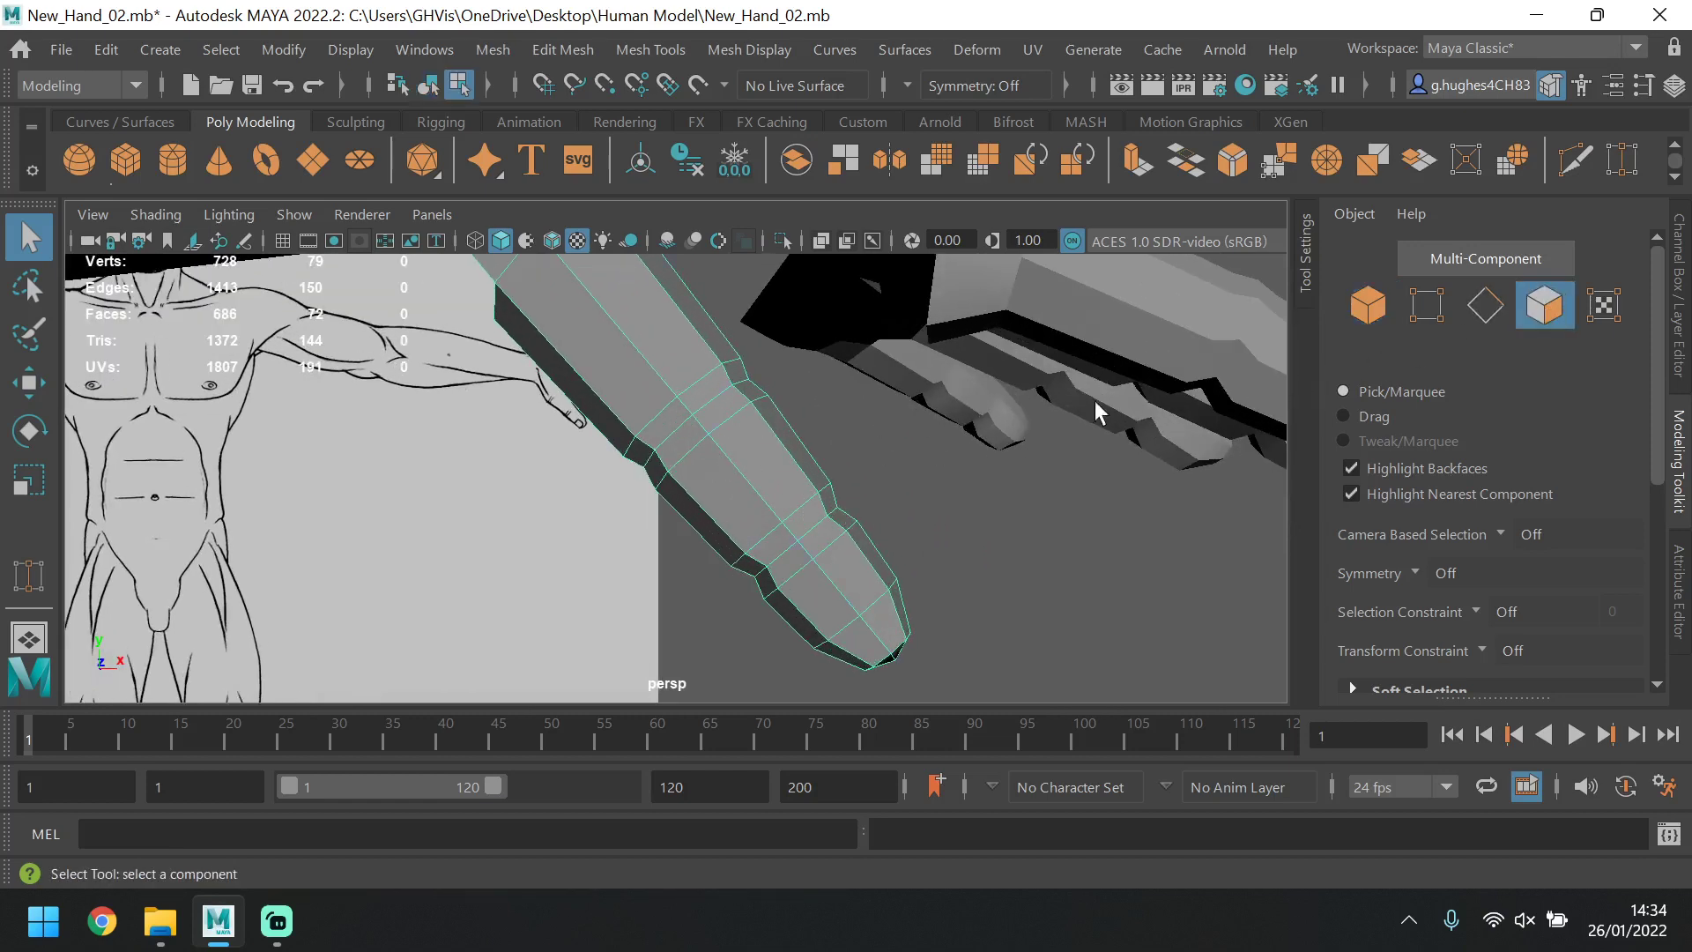
pyautogui.doubleClick(729, 500)
pyautogui.keyDown('shift'); pyautogui.doubleClick(772, 552); pyautogui.keyUp('shift')
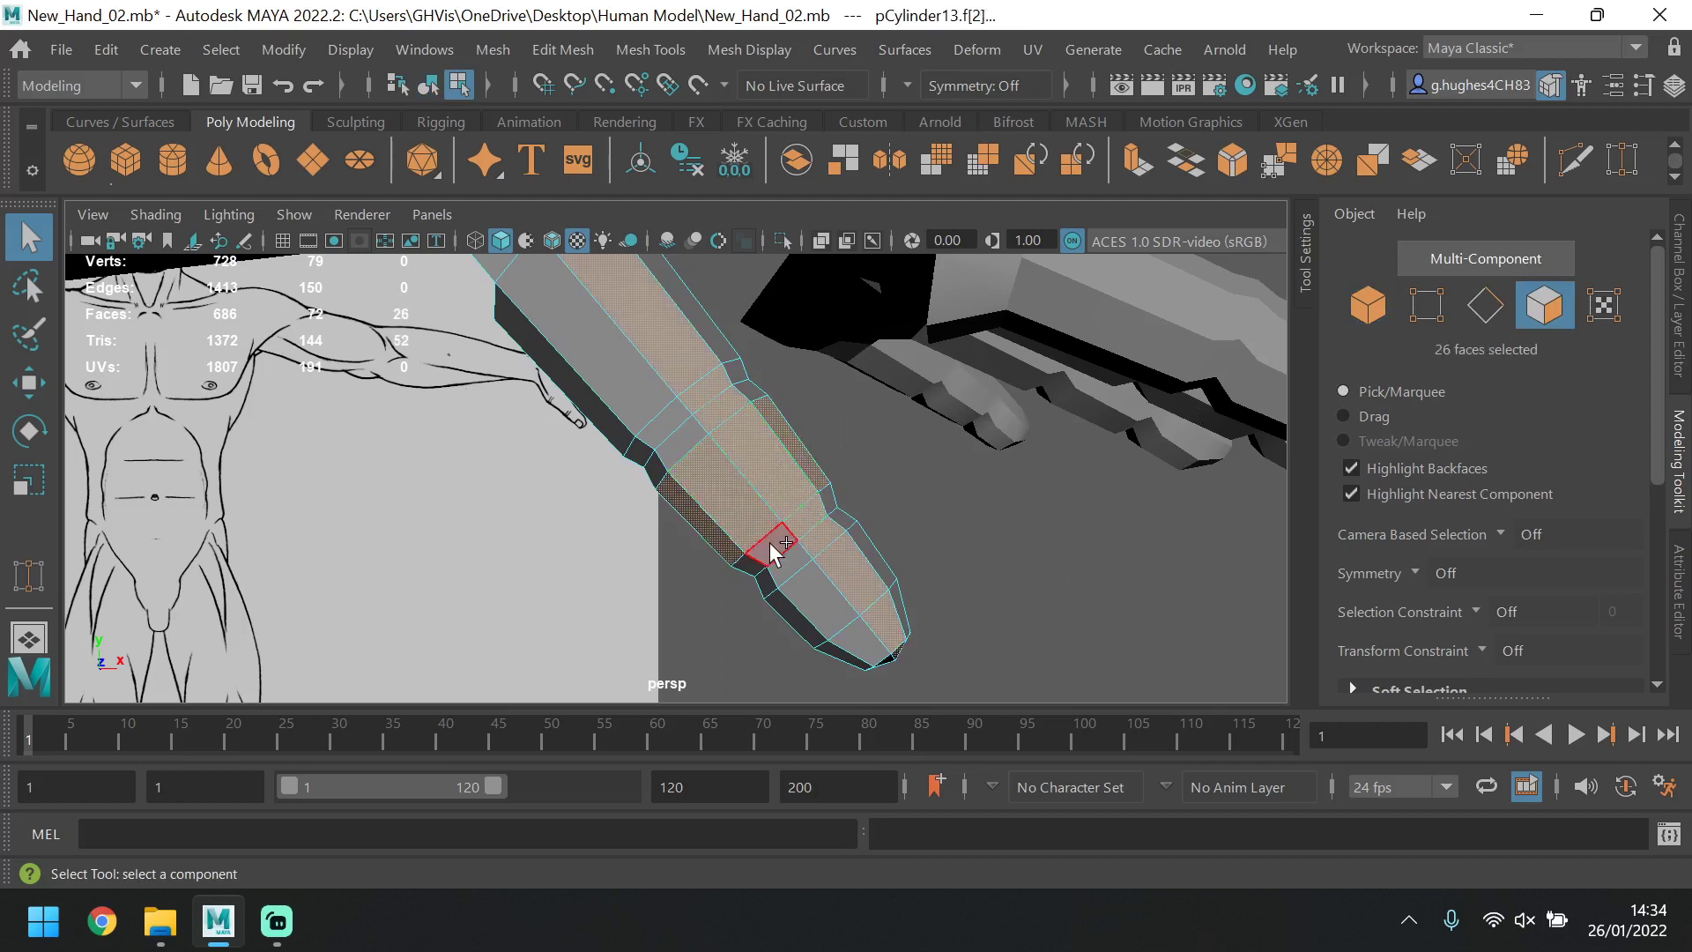
pyautogui.hotkey('ctrl', 'z')
pyautogui.keyDown('shift'); pyautogui.click(769, 542); pyautogui.keyUp('shift')
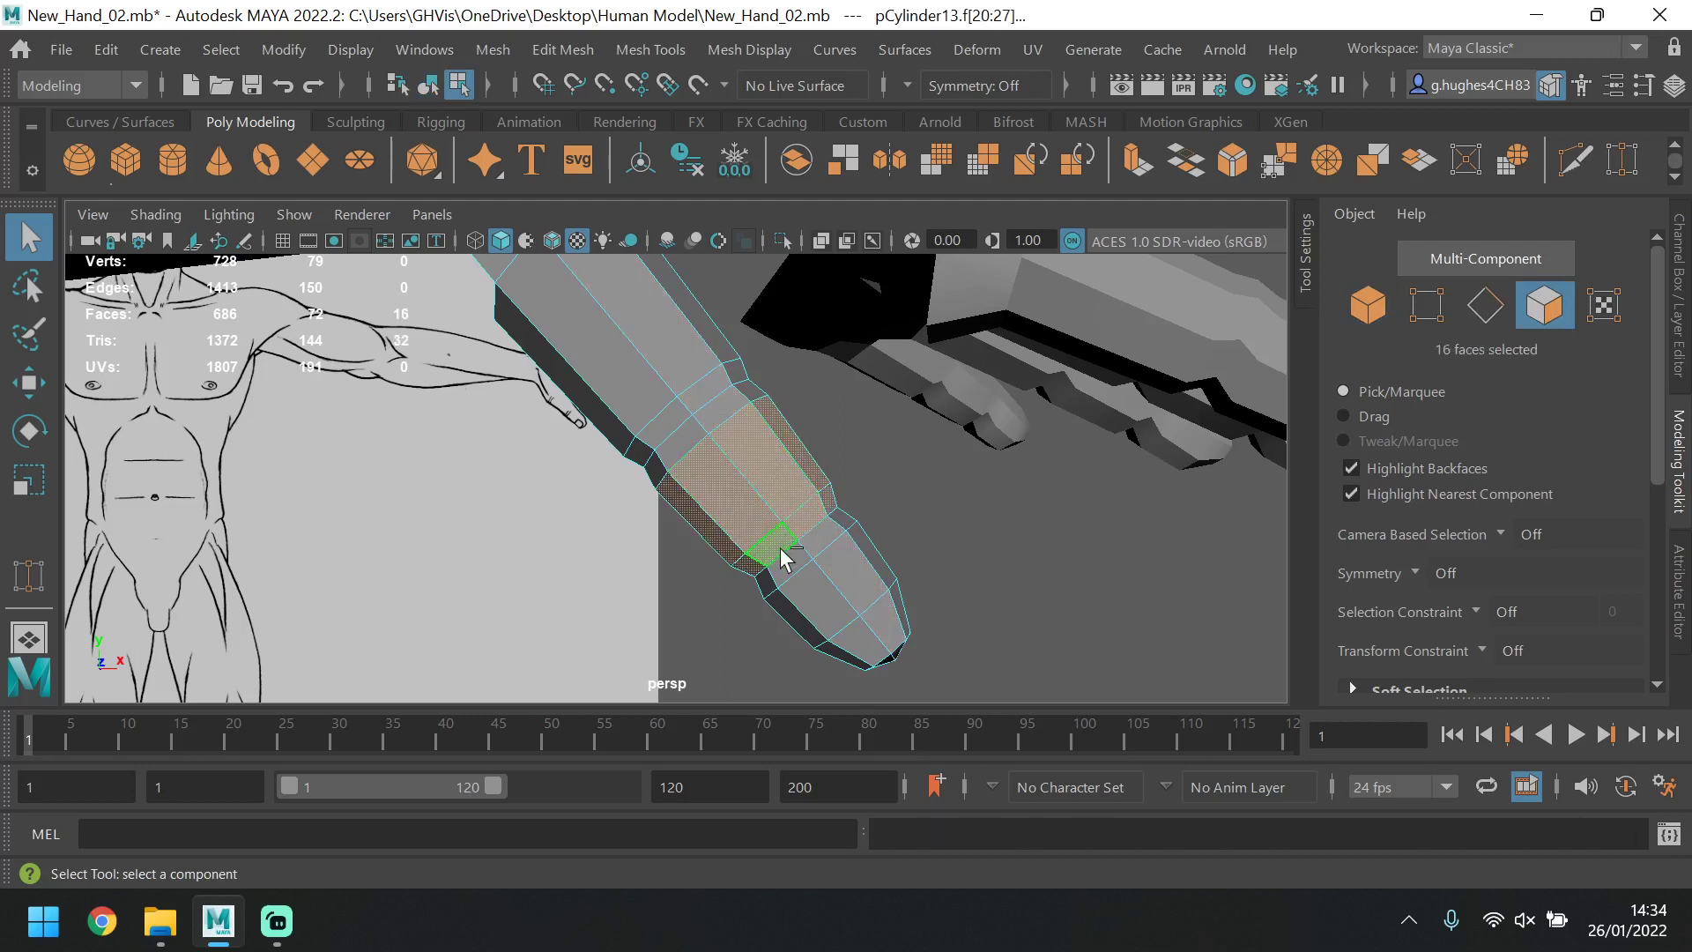
pyautogui.keyDown('shift'); pyautogui.doubleClick(793, 562); pyautogui.keyUp('shift')
pyautogui.hotkey('ctrl', 'z')
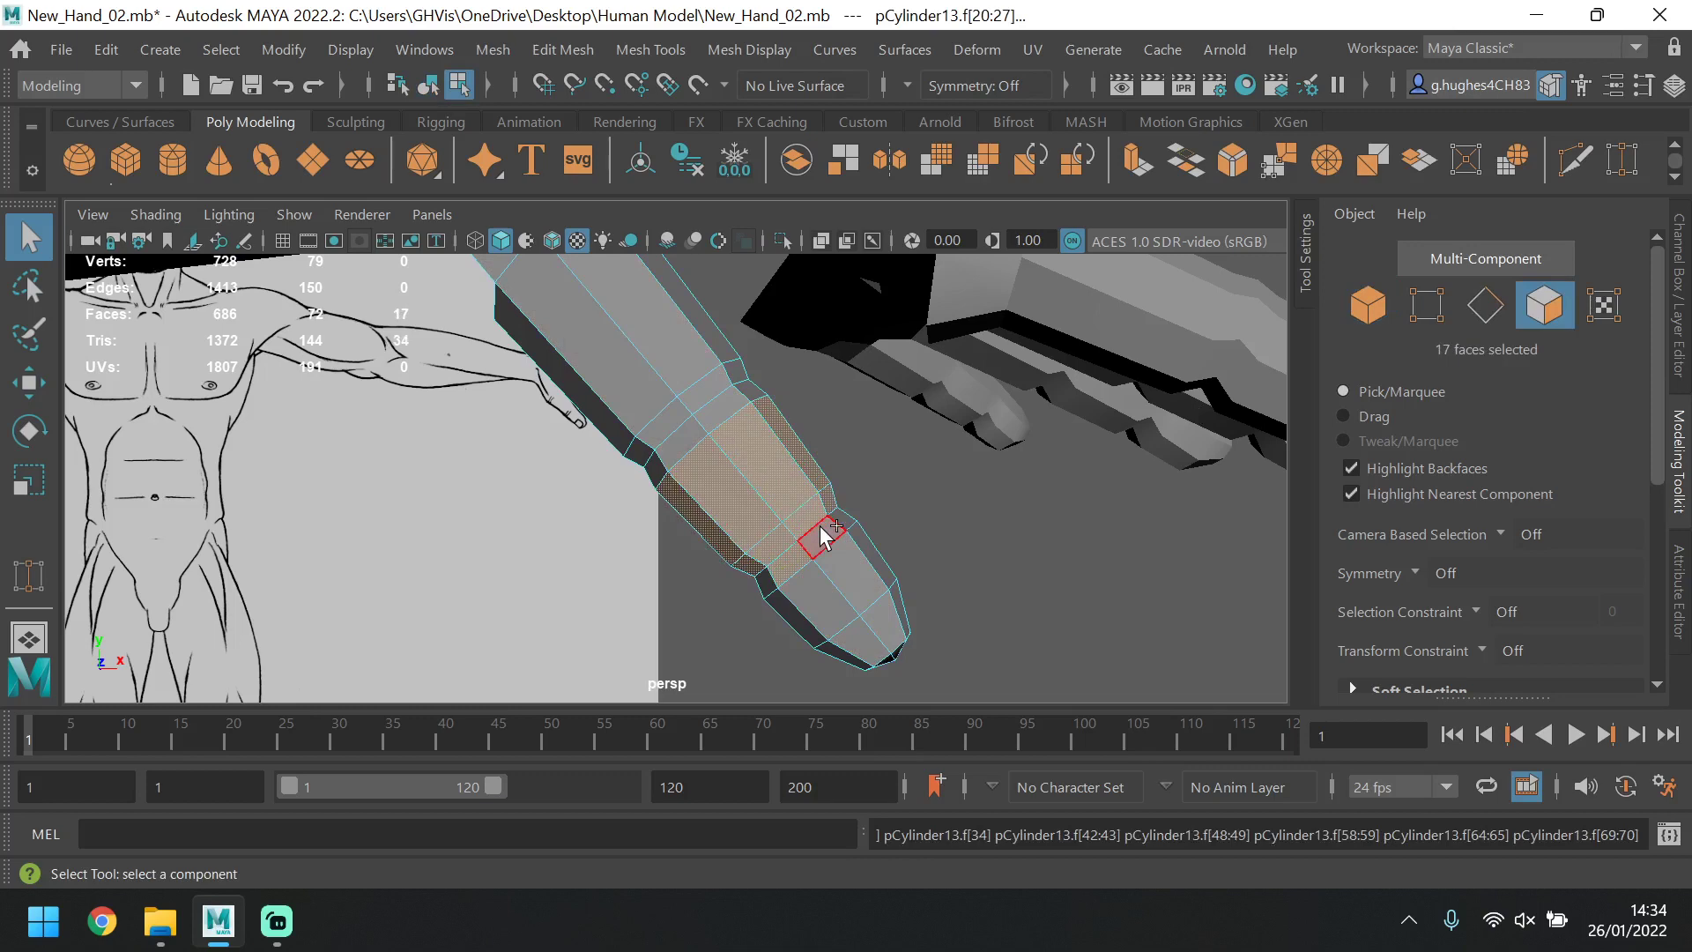
pyautogui.hotkey('ctrl', 'z')
pyautogui.keyDown('shift'); pyautogui.click(819, 539); pyautogui.keyUp('shift')
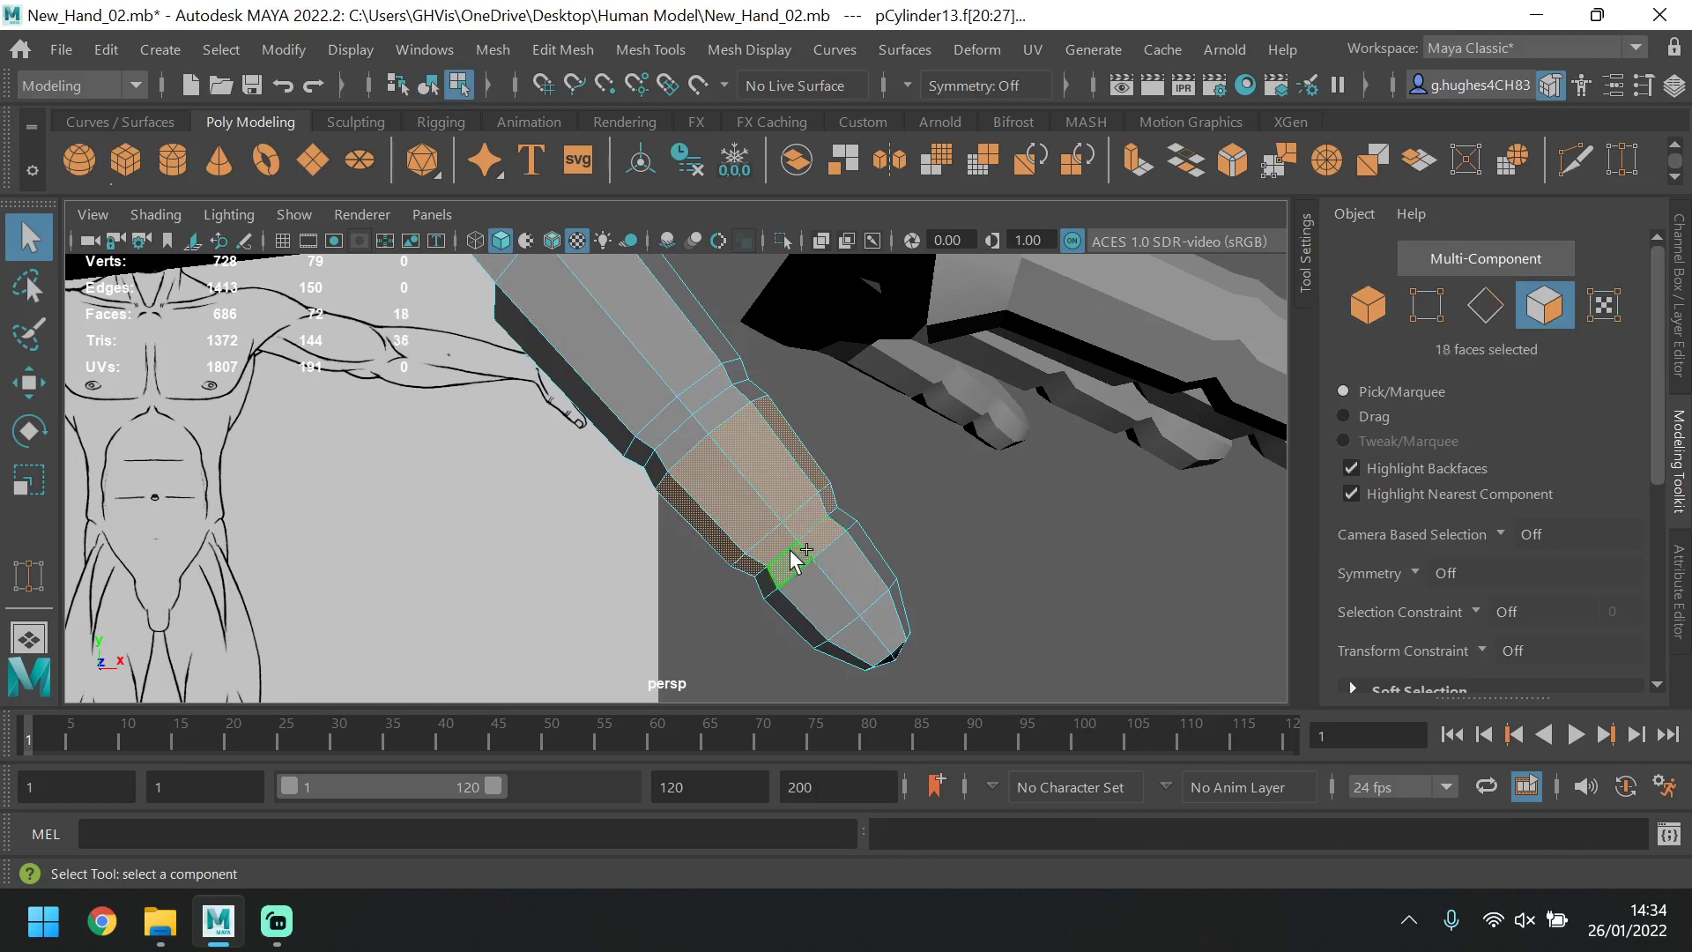
pyautogui.keyDown('alt'); pyautogui.moveTo(819, 529); pyautogui.dragTo(947, 468); pyautogui.keyUp('alt')
pyautogui.press('Delete')
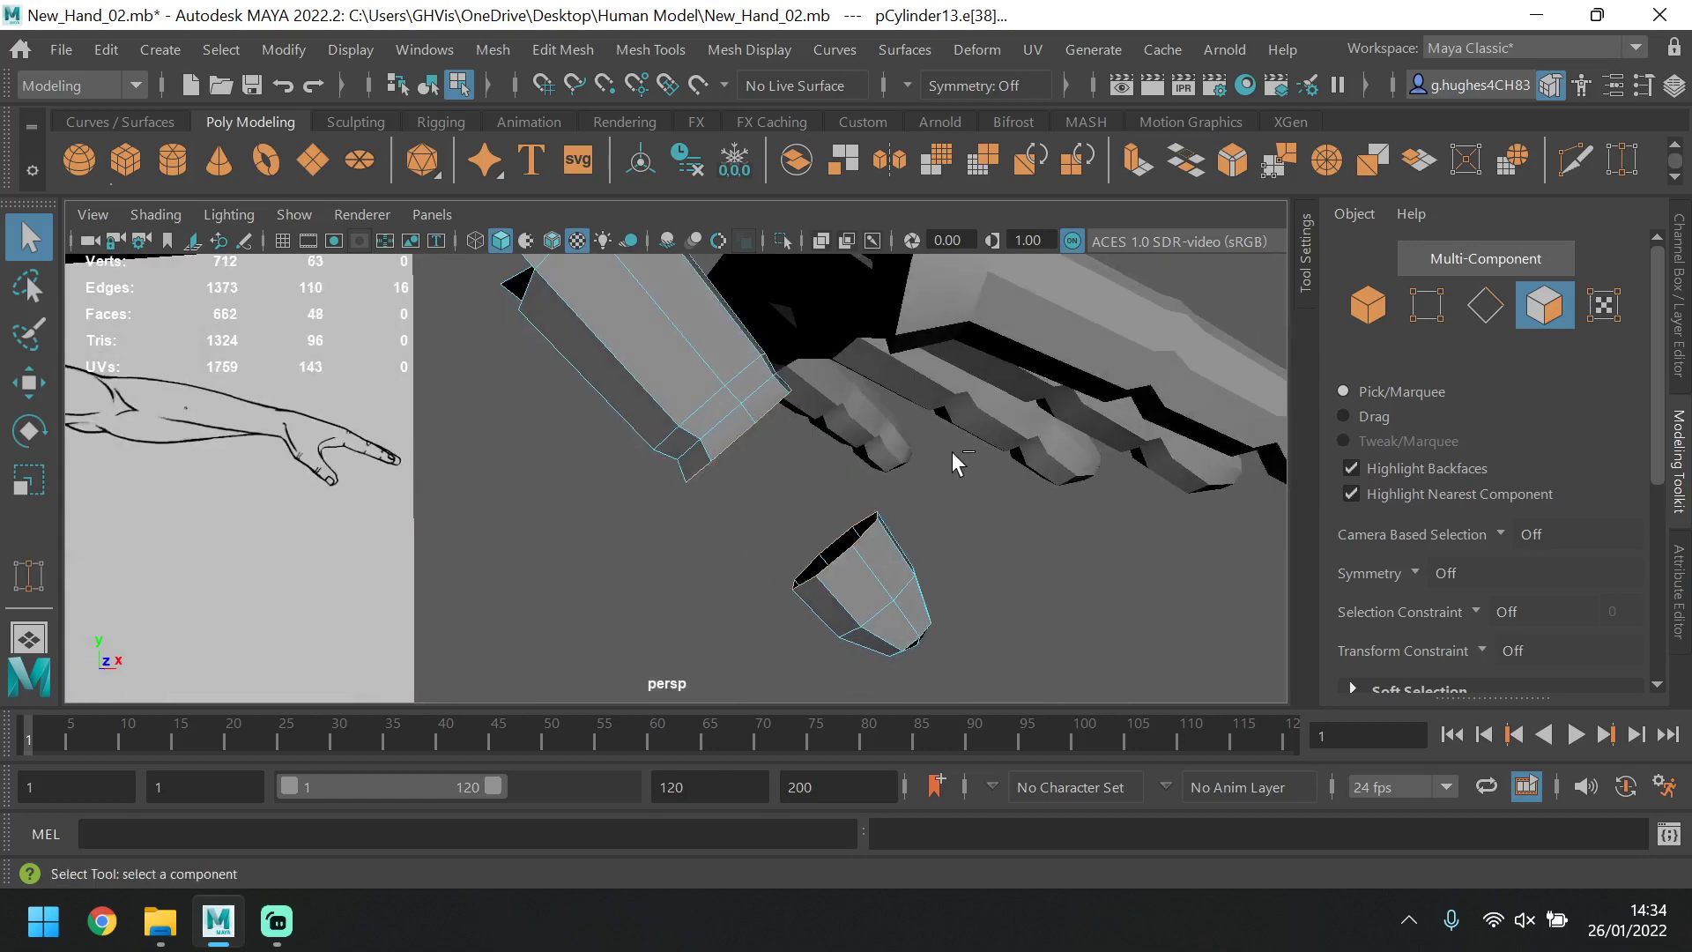
# Bridge the open edge loops of the thumb's base section and its detached tip.
pyautogui.click(1481, 316)
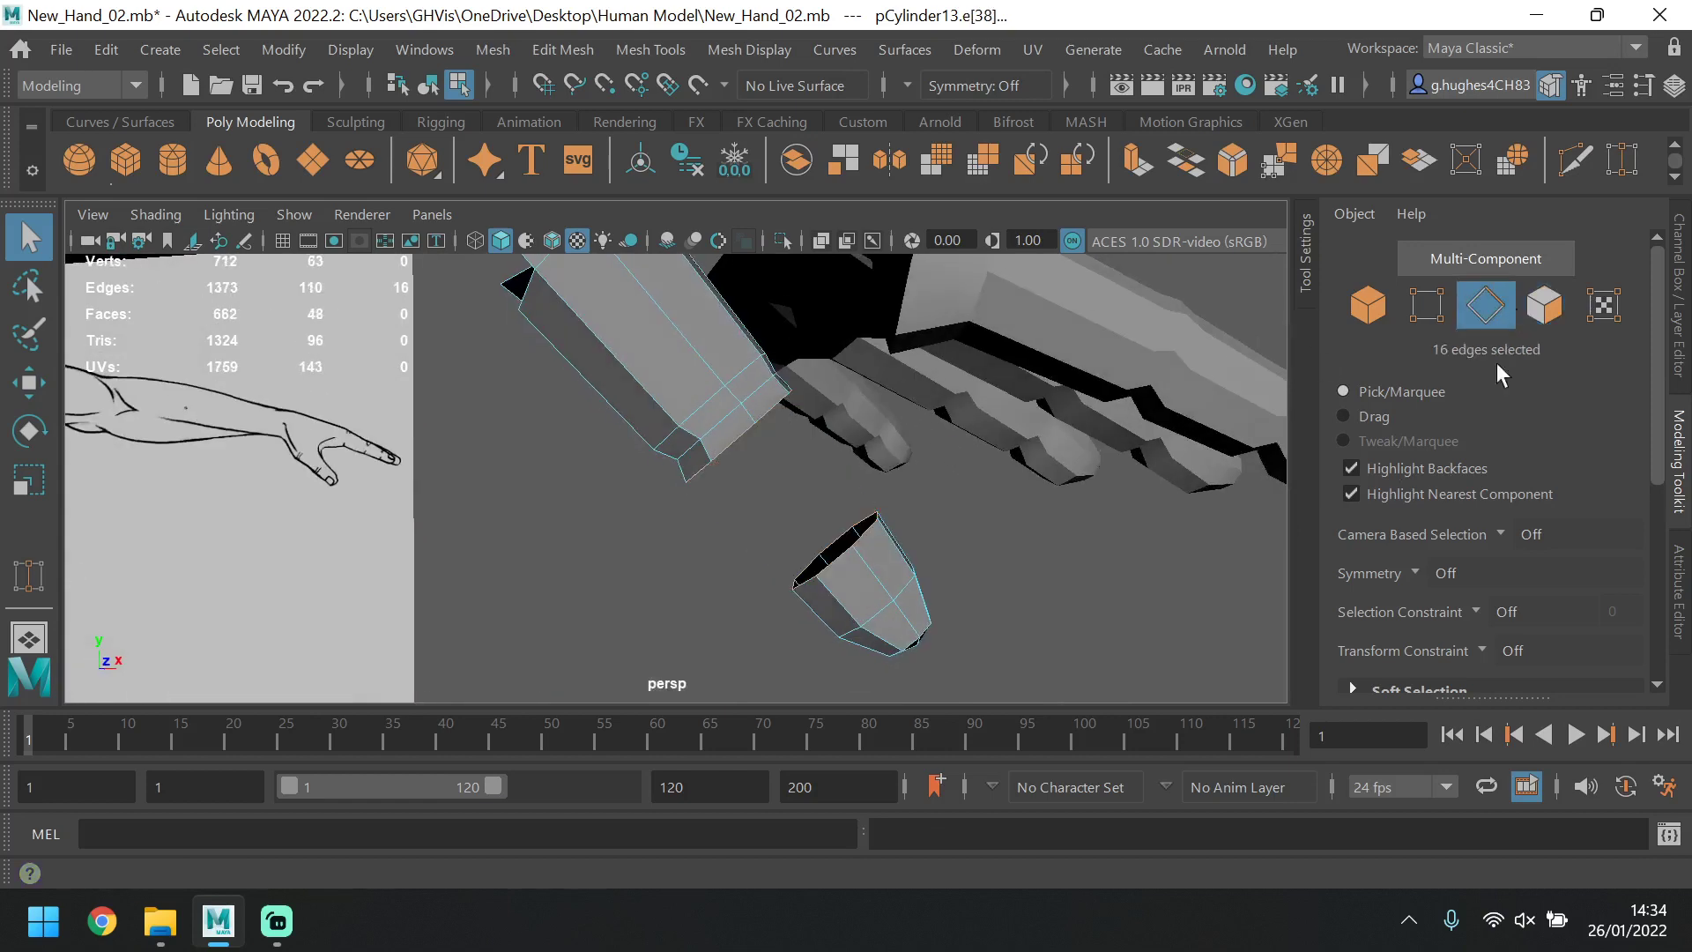
pyautogui.doubleClick(746, 439)
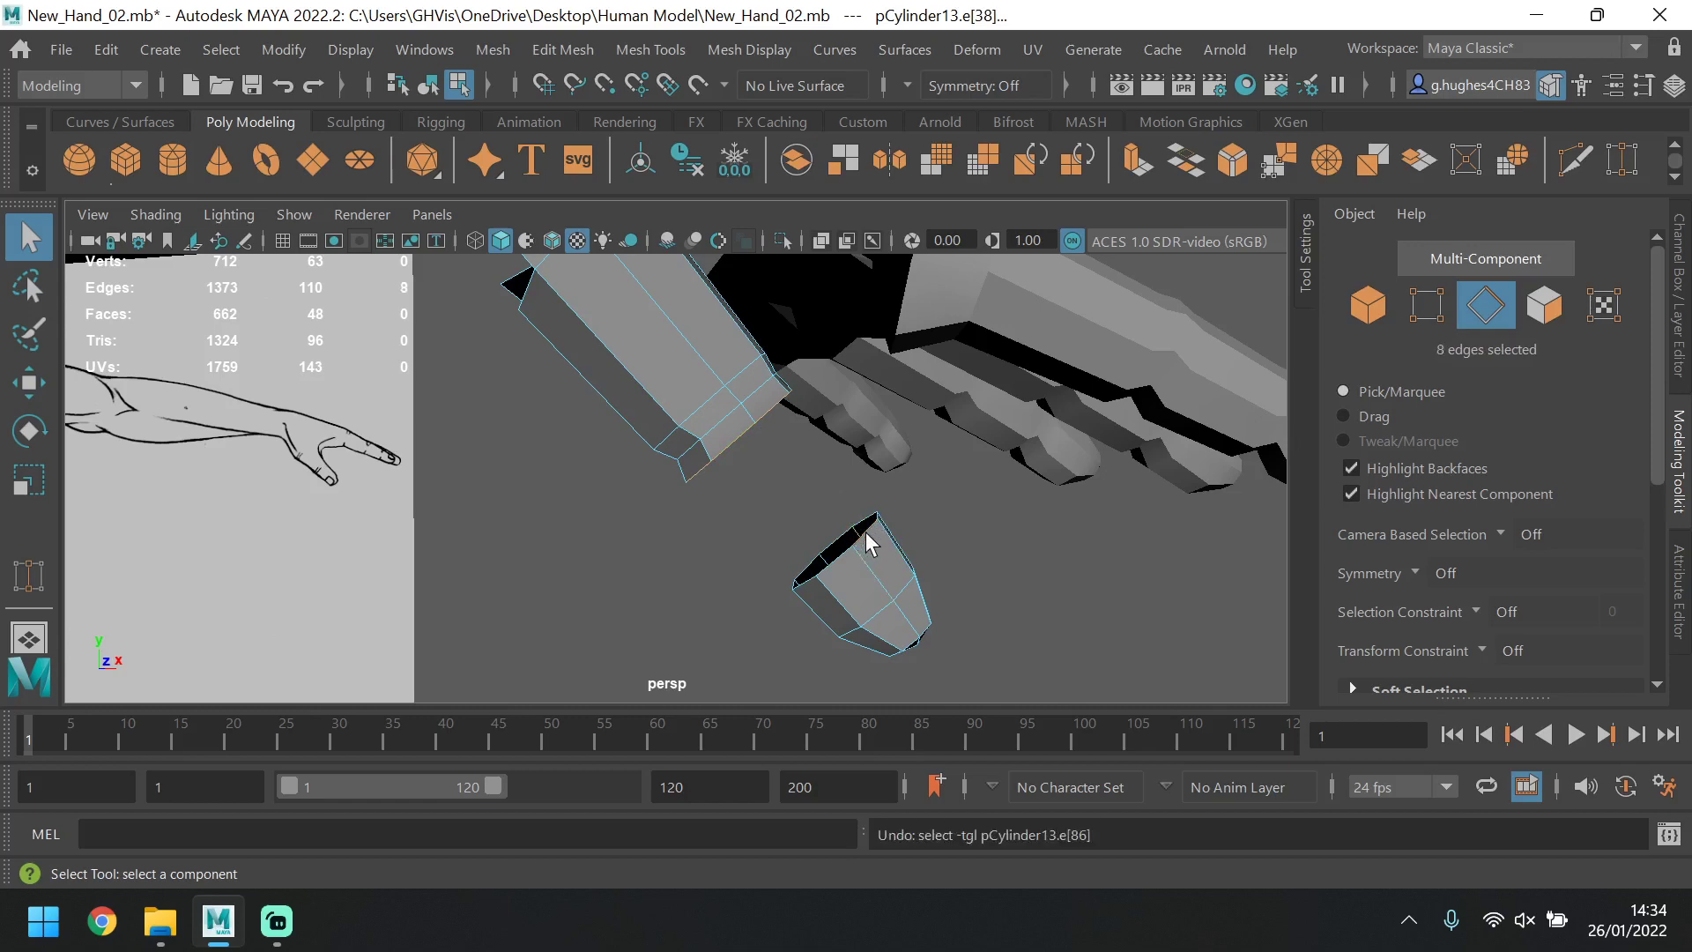
pyautogui.scroll(-5, 1410, 541)
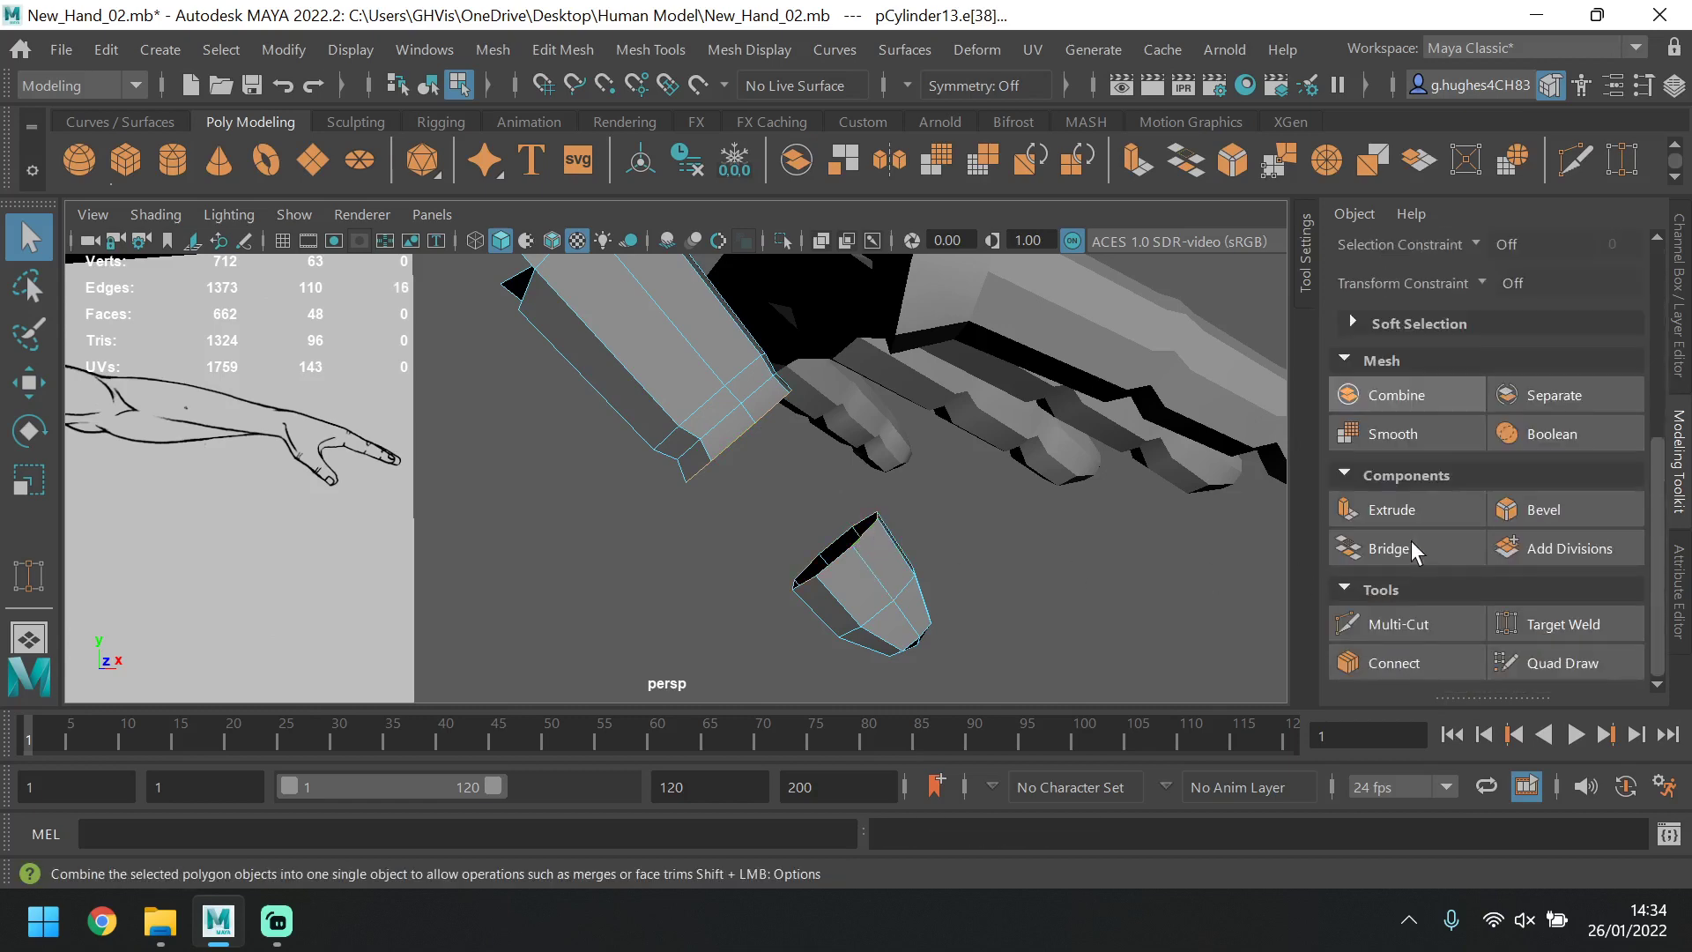
pyautogui.click(1410, 546)
# Compare the thumb's shape and length with the hand reference drawing in the front view.
pyautogui.keyDown('alt'); pyautogui.moveTo(753, 534); pyautogui.dragTo(913, 390); pyautogui.keyUp('alt')
pyautogui.press('space')
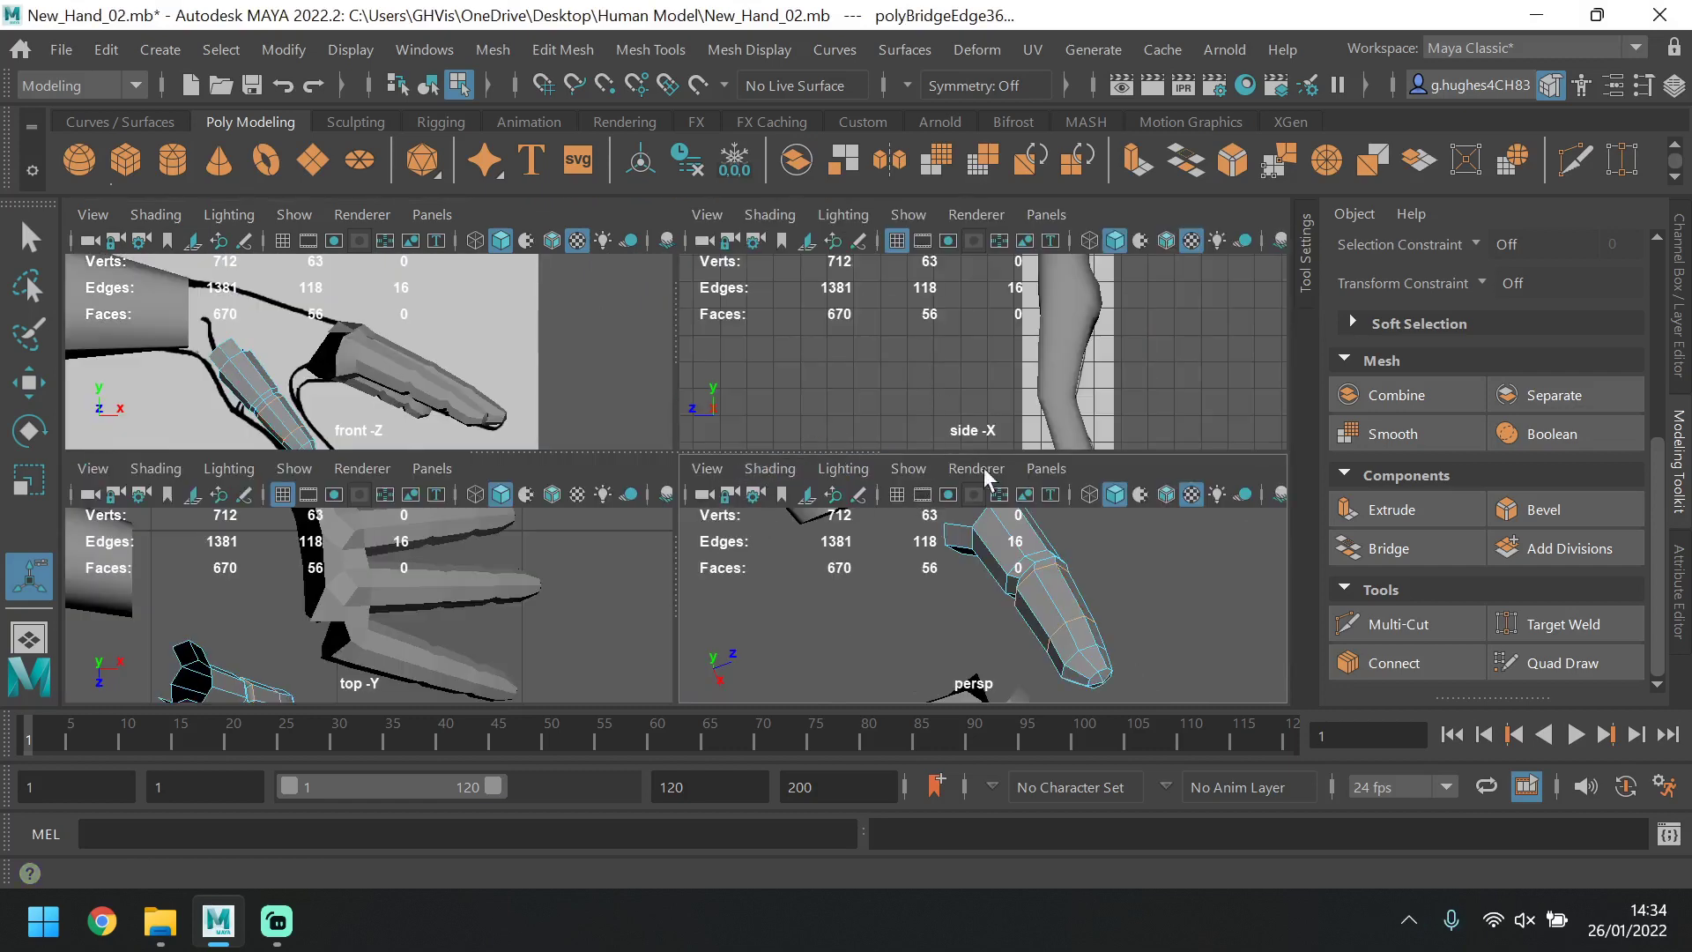
pyautogui.press('space')
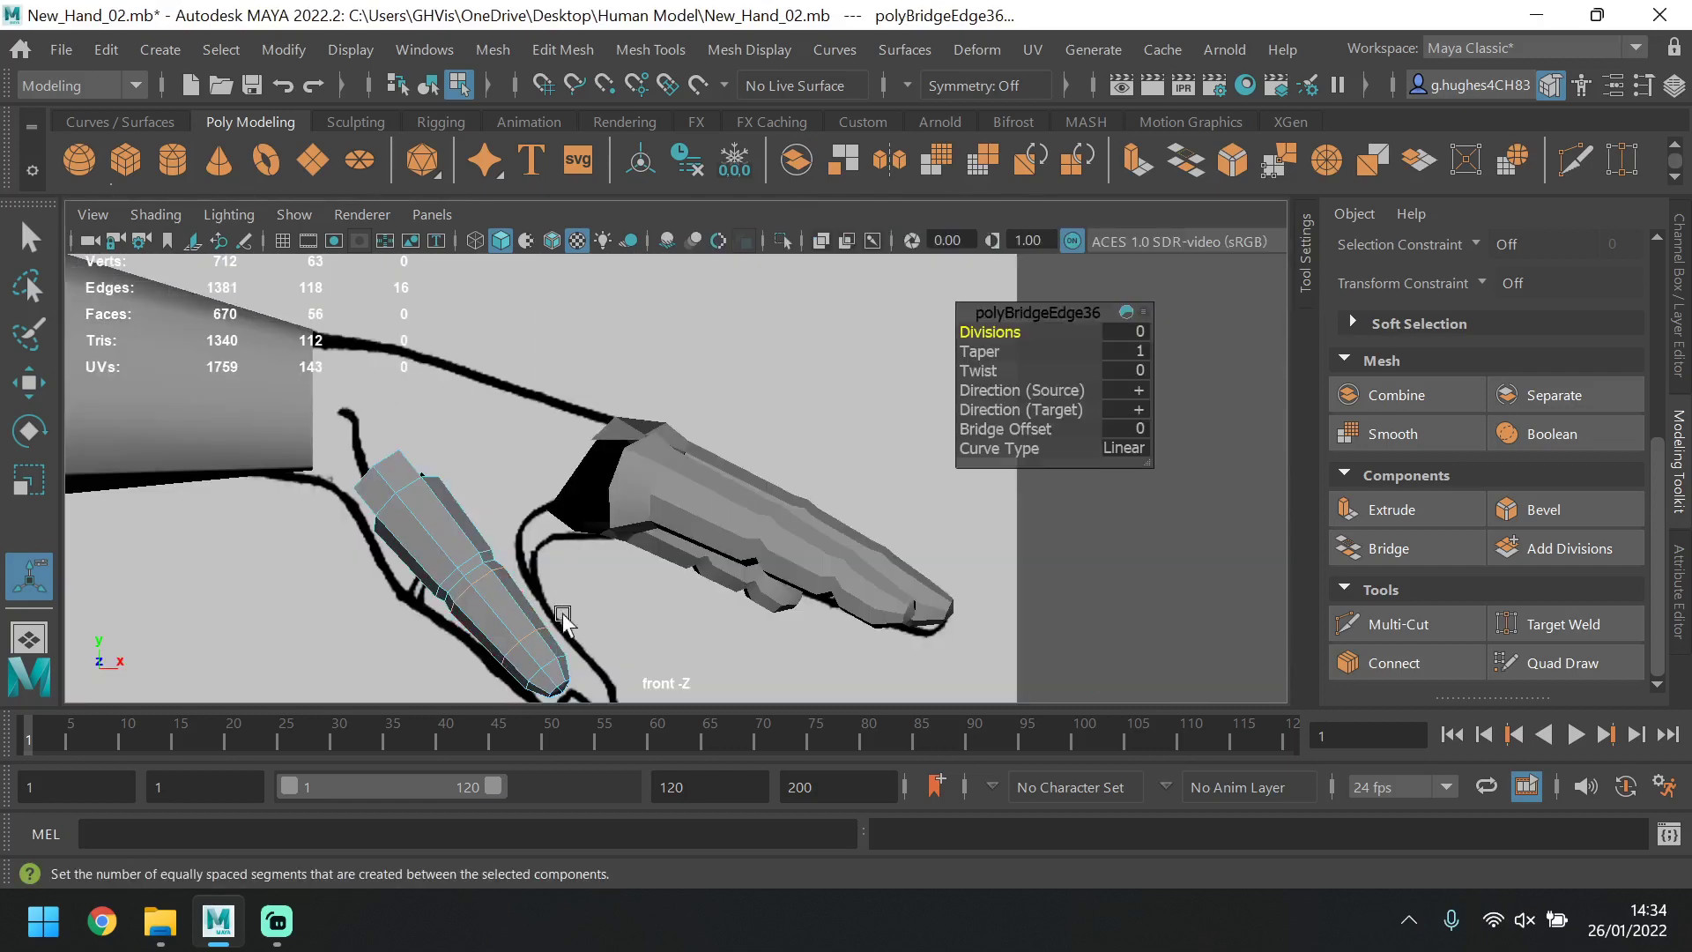
pyautogui.press('space')
pyautogui.press('space')
pyautogui.keyDown('alt'); pyautogui.moveTo(722, 581); pyautogui.dragTo(661, 687); pyautogui.keyUp('alt')
pyautogui.keyDown('alt'); pyautogui.moveTo(661, 687); pyautogui.dragTo(714, 431, button='middle'); pyautogui.keyUp('alt')
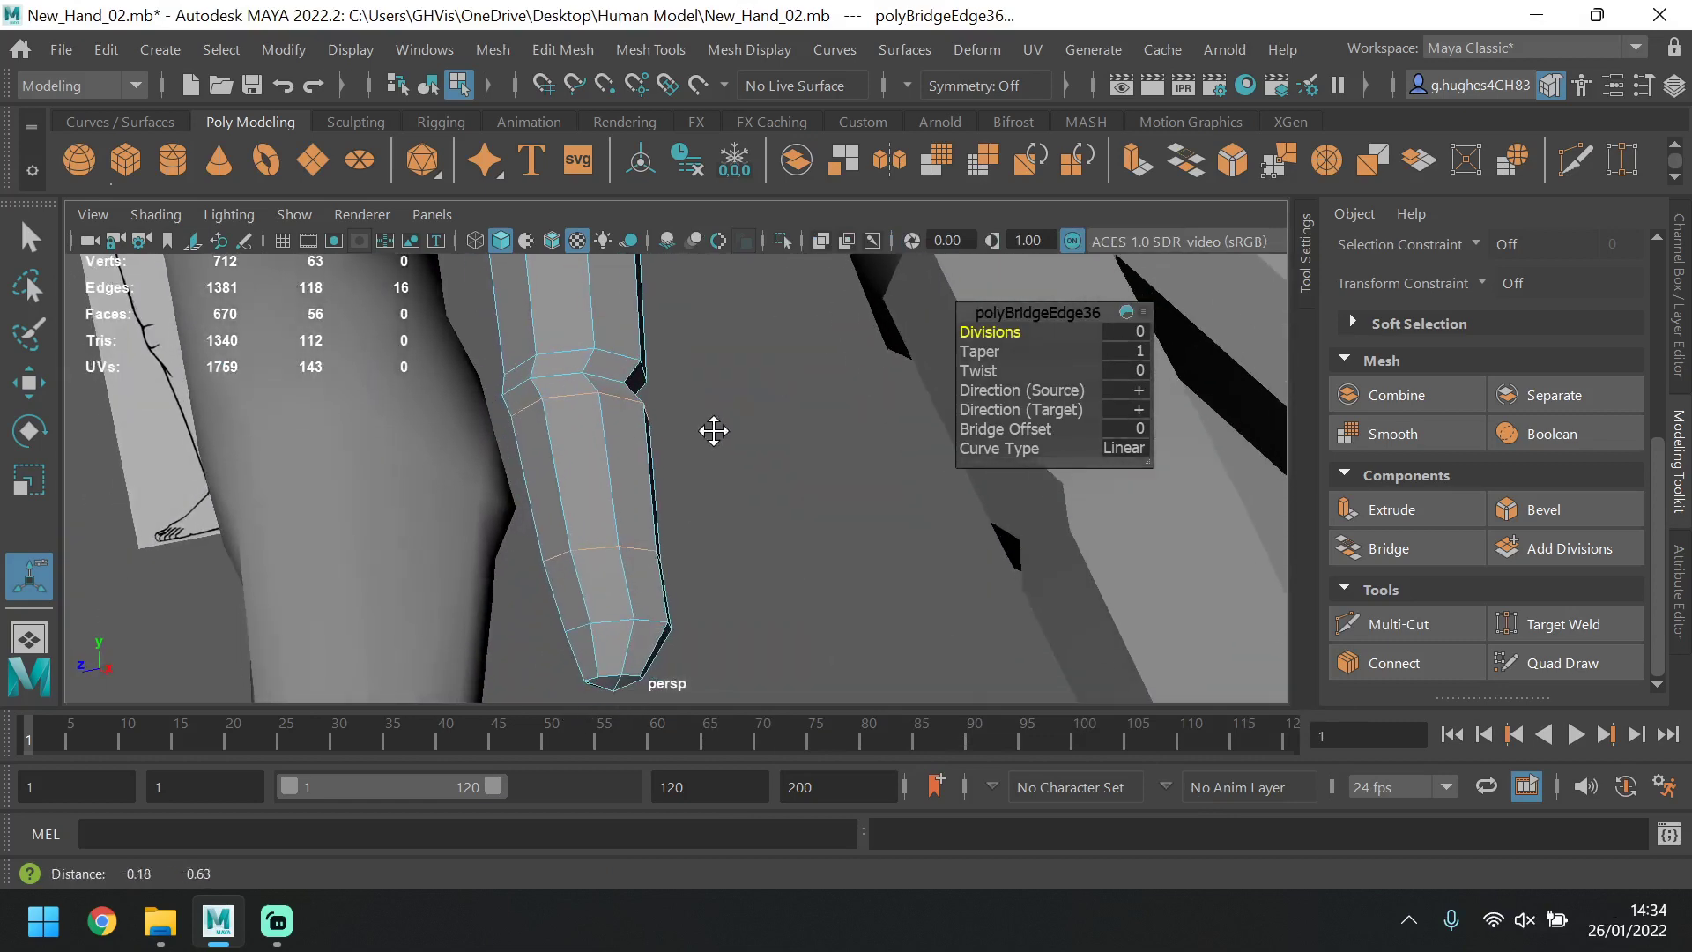
# Select the thumb tip's vertices below the last joint and set the Move tool's axis orientation to Object.
pyautogui.press('q')
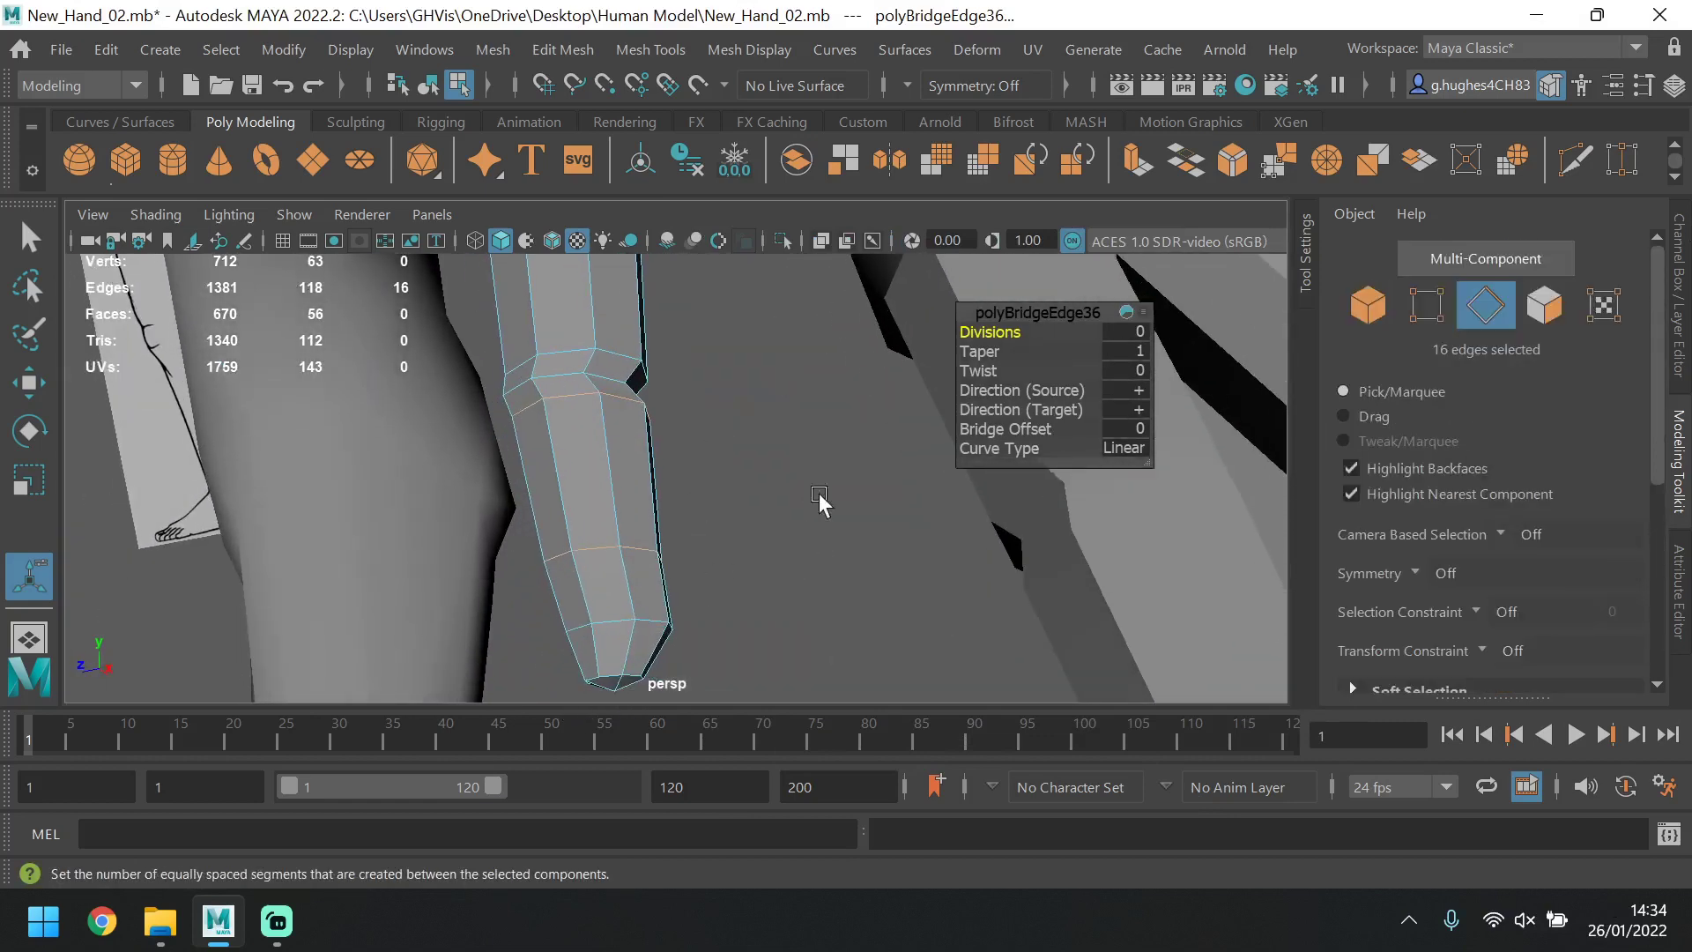
pyautogui.press('F9')
pyautogui.press('q')
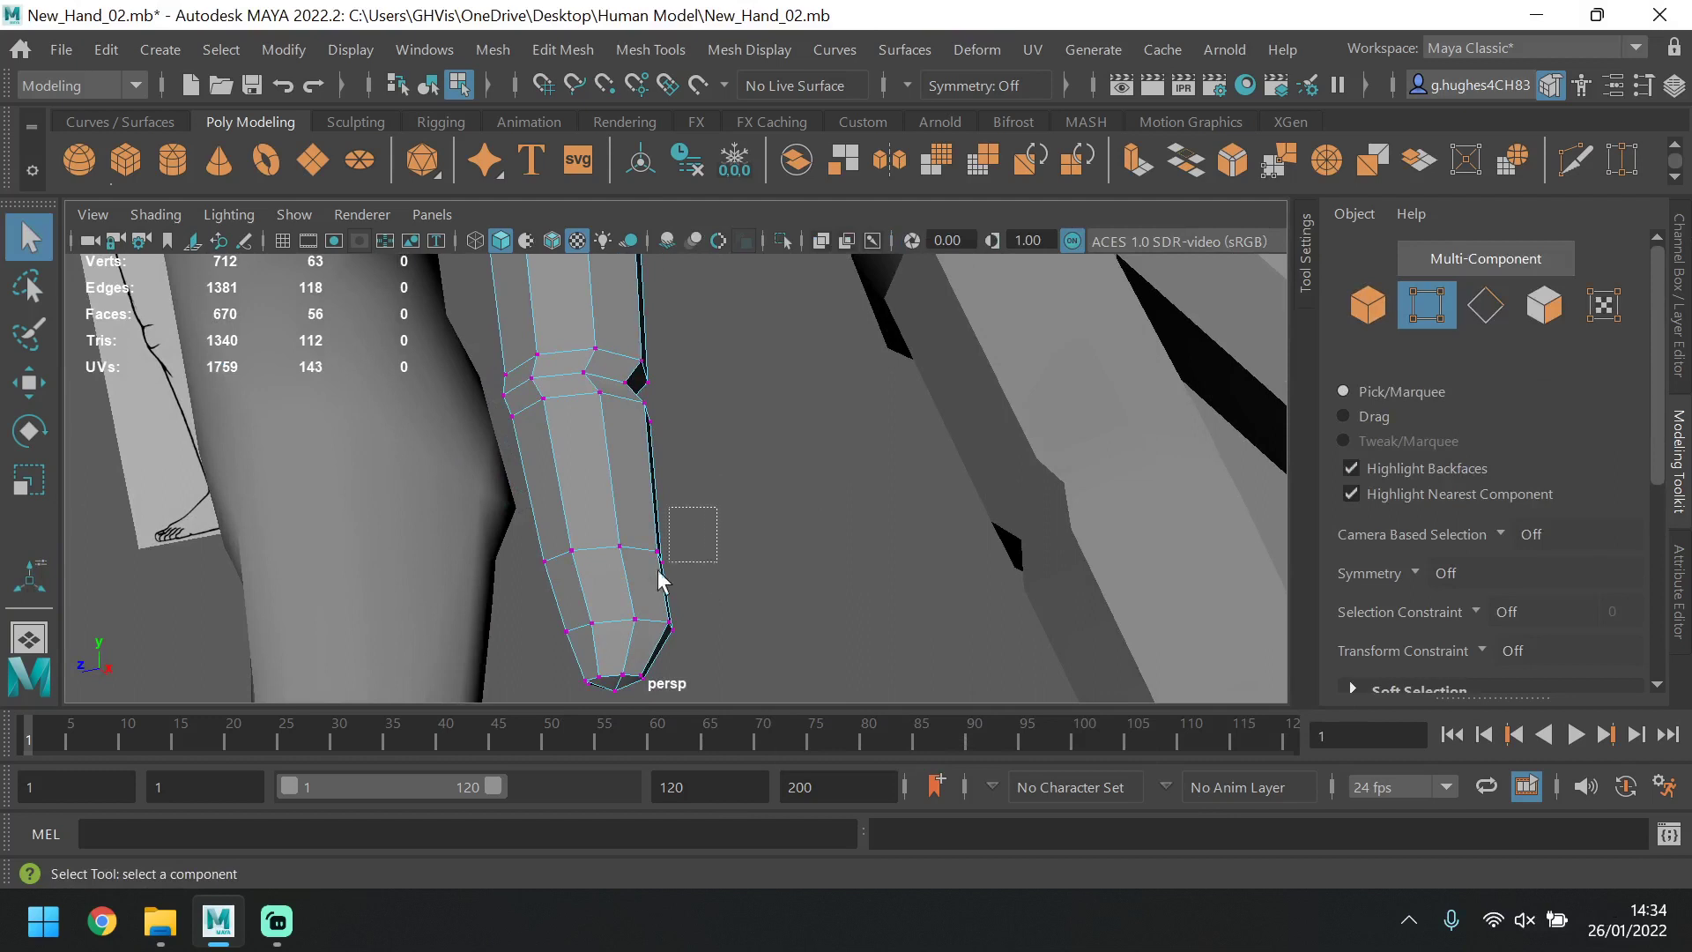
pyautogui.moveTo(515, 712); pyautogui.dragTo(495, 716)
pyautogui.keyDown('alt'); pyautogui.moveTo(600, 578); pyautogui.dragTo(727, 520); pyautogui.keyUp('alt')
pyautogui.click(38, 389)
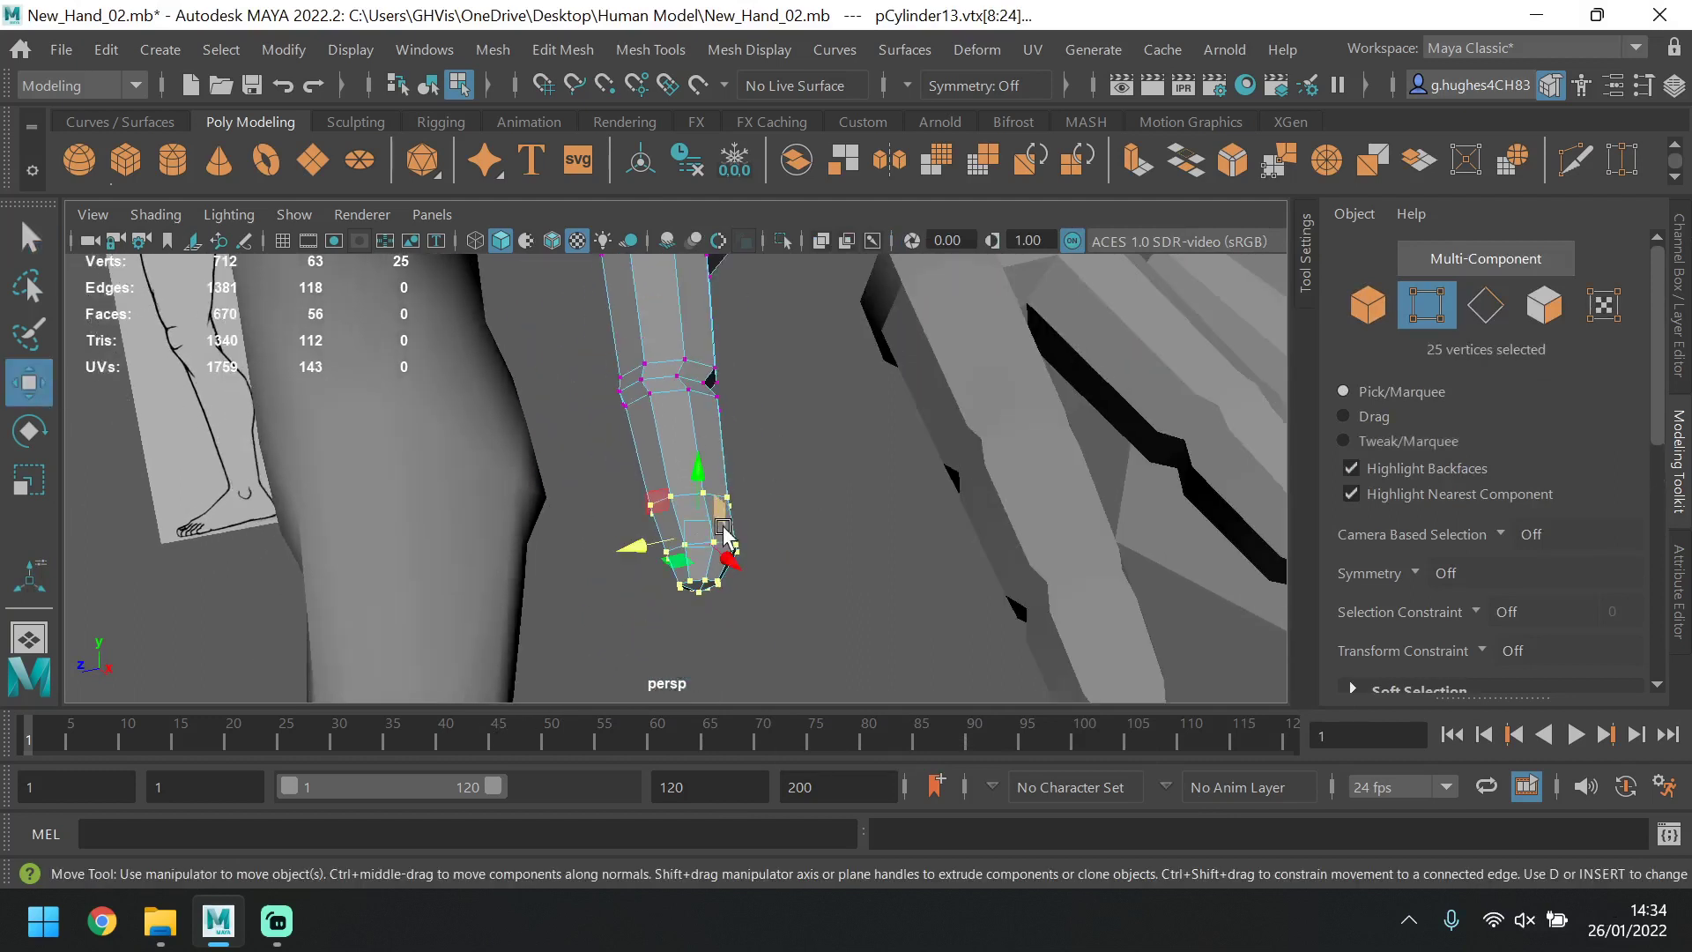
pyautogui.doubleClick(29, 382)
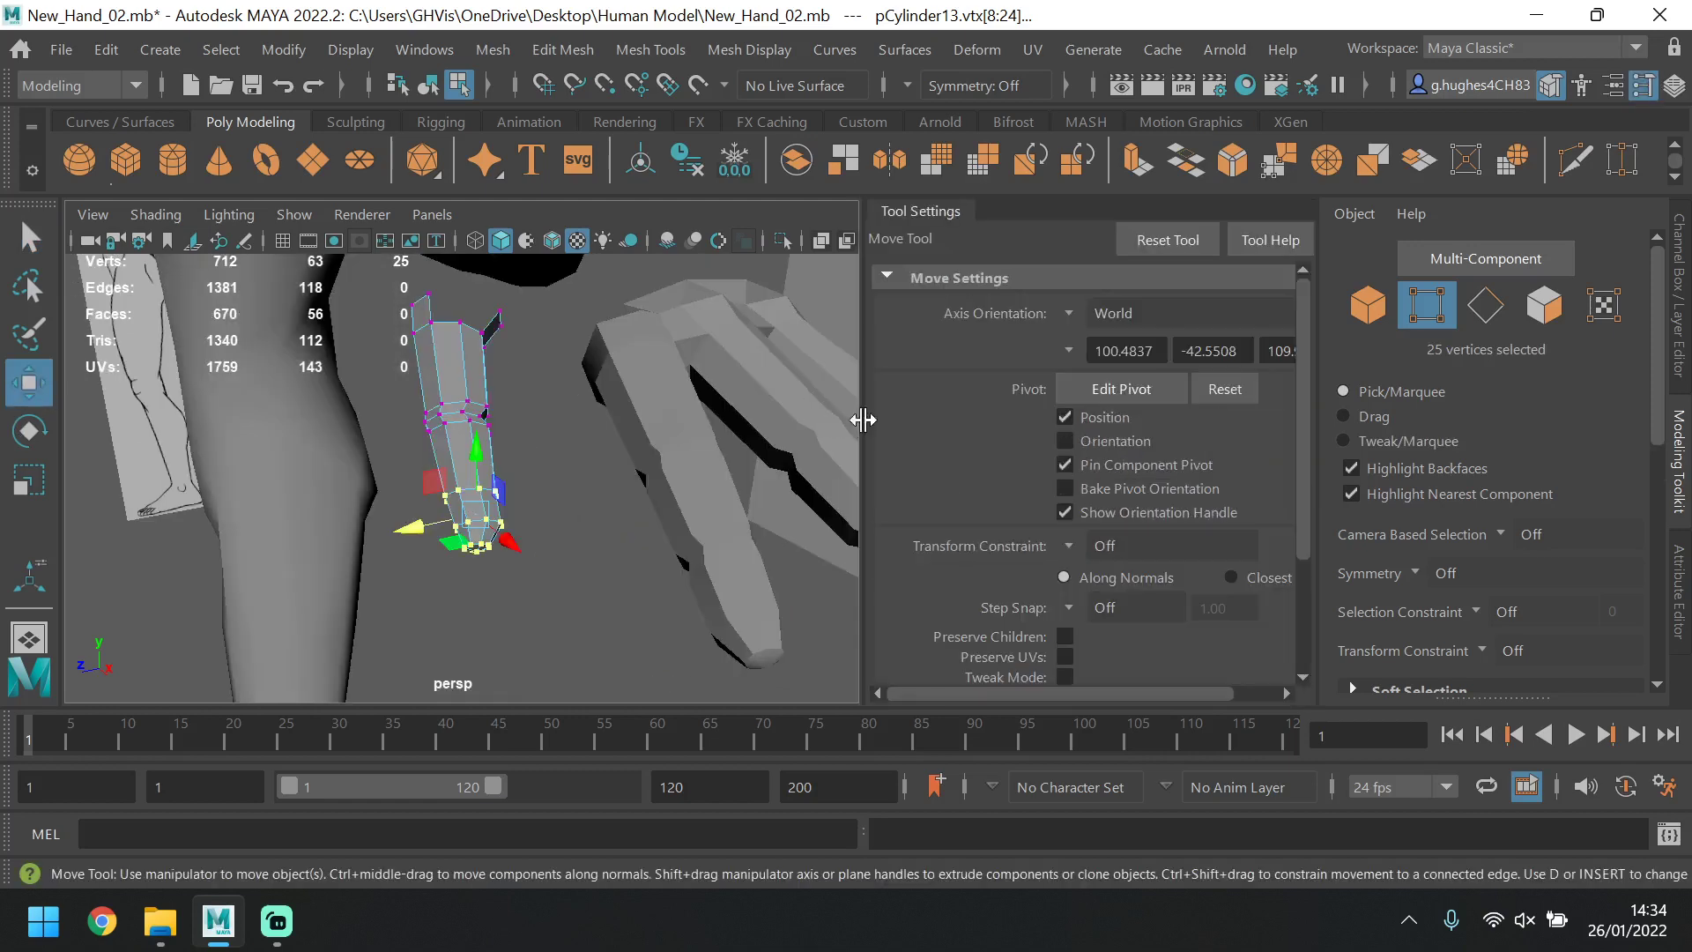
pyautogui.click(1060, 310)
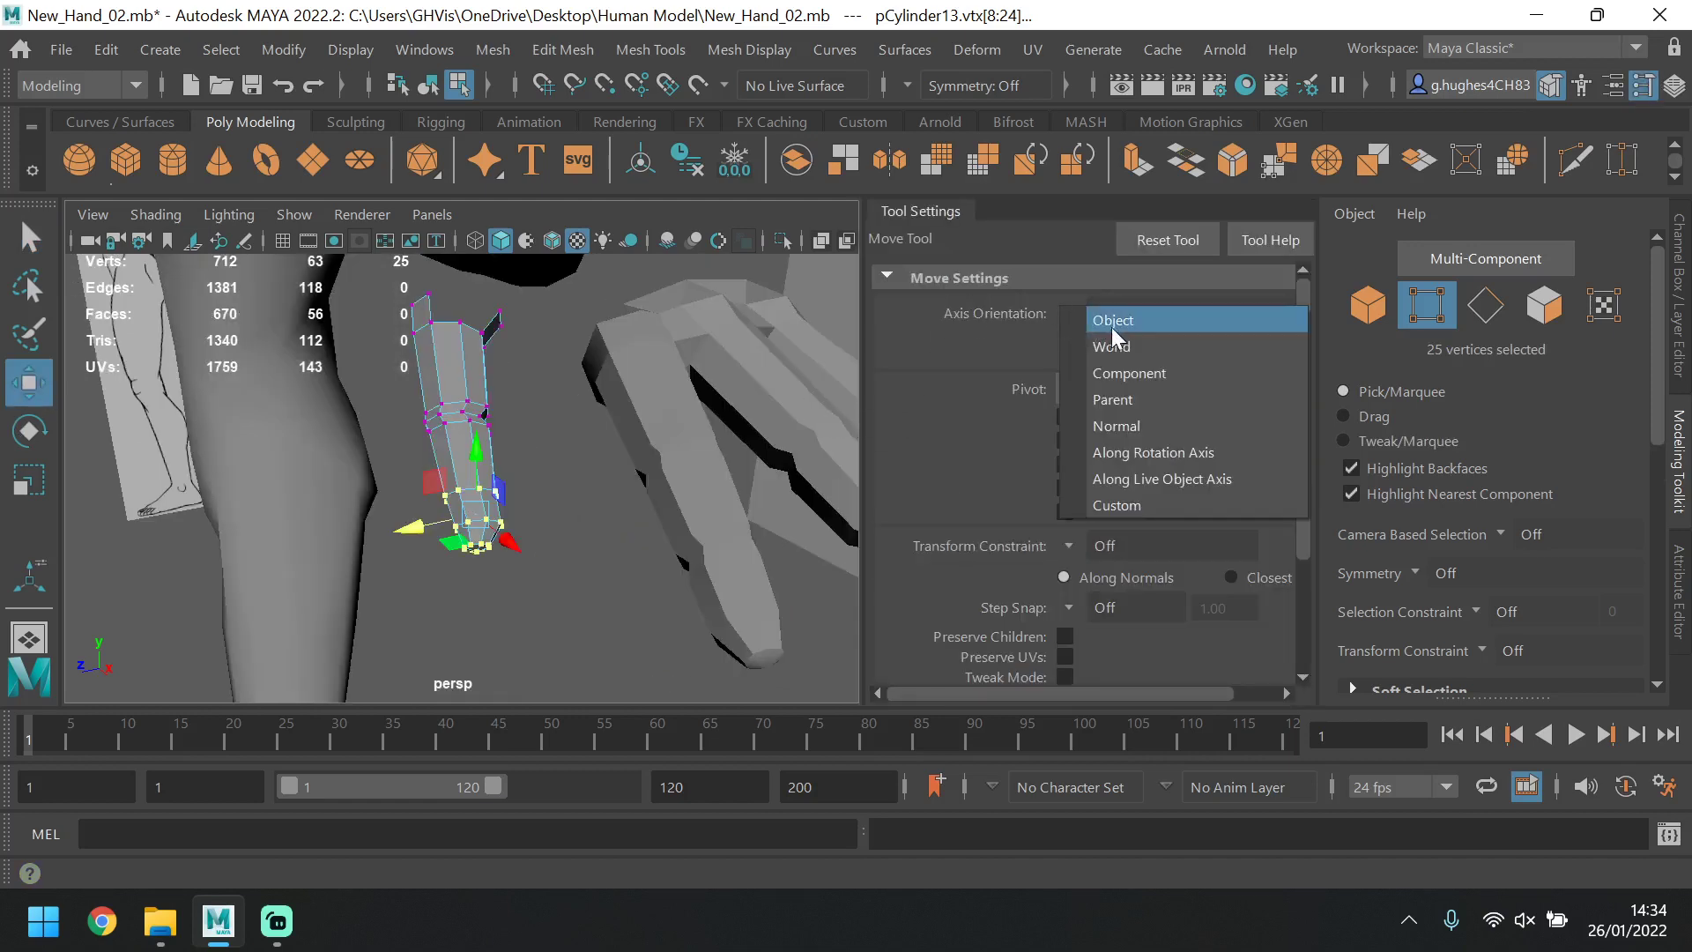
pyautogui.click(1114, 317)
# Reposition the thumb's tip vertices along the object axes to adjust the shape of the end segment.
pyautogui.keyDown('alt'); pyautogui.moveTo(749, 449); pyautogui.dragTo(547, 473); pyautogui.keyUp('alt')
pyautogui.scroll(3, 537, 449)
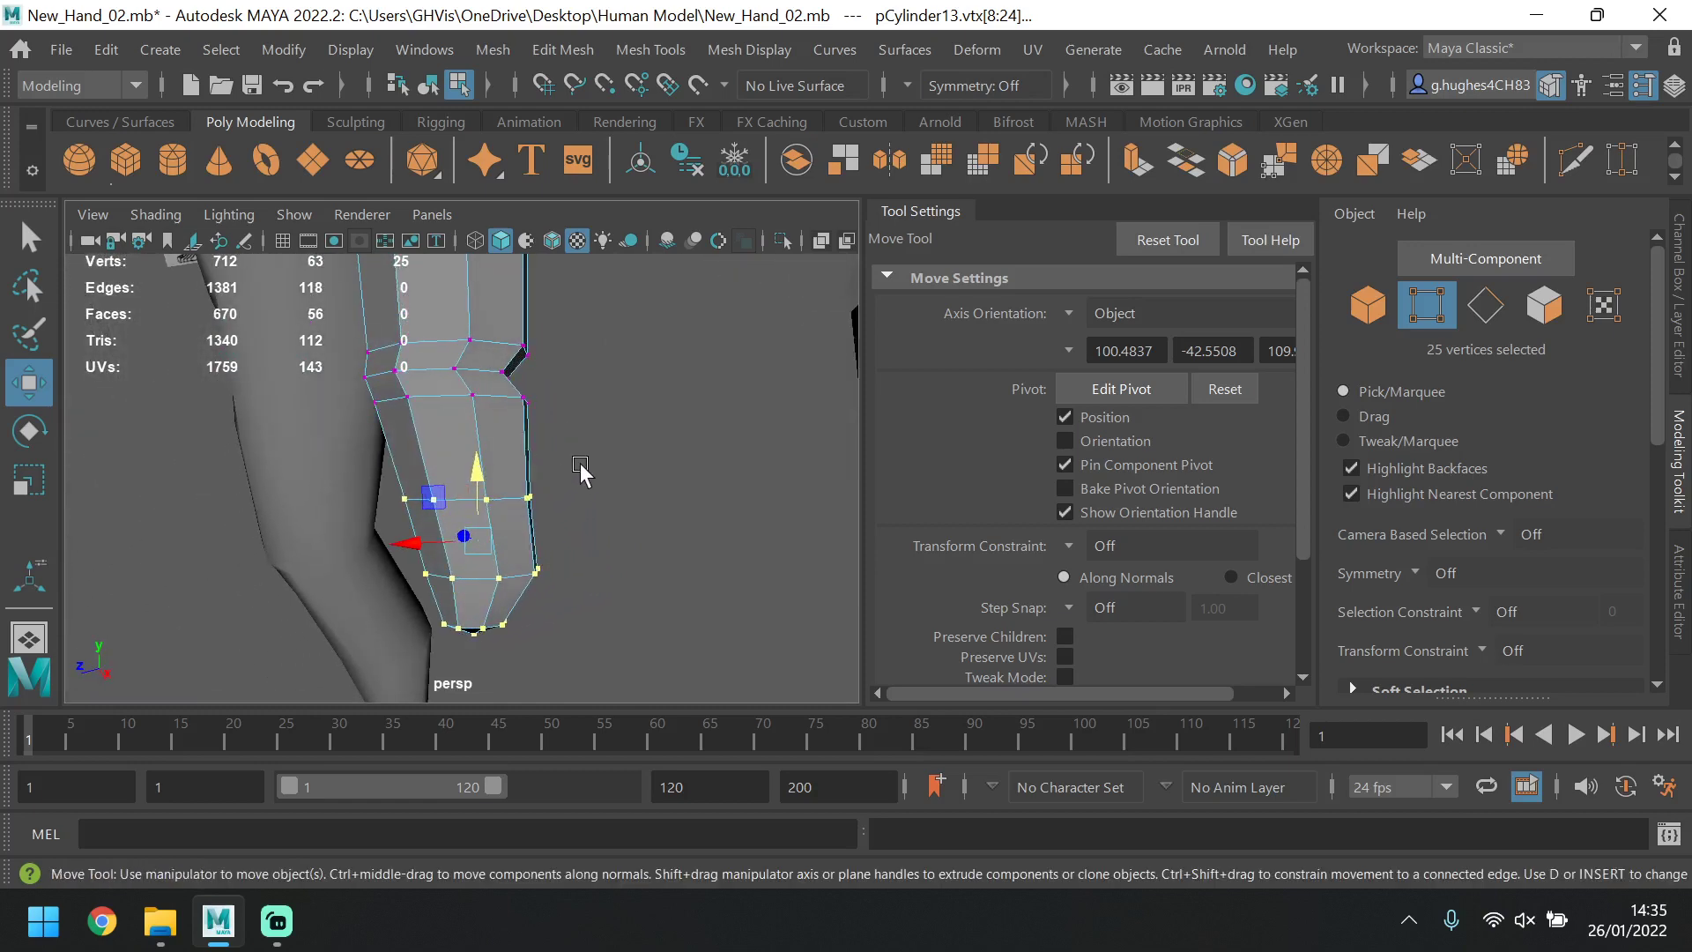
pyautogui.moveTo(454, 526); pyautogui.dragTo(458, 527)
pyautogui.keyDown('alt'); pyautogui.moveTo(557, 503); pyautogui.dragTo(401, 564); pyautogui.keyUp('alt')
pyautogui.scroll(-5, 493, 416)
pyautogui.scroll(3, 483, 473)
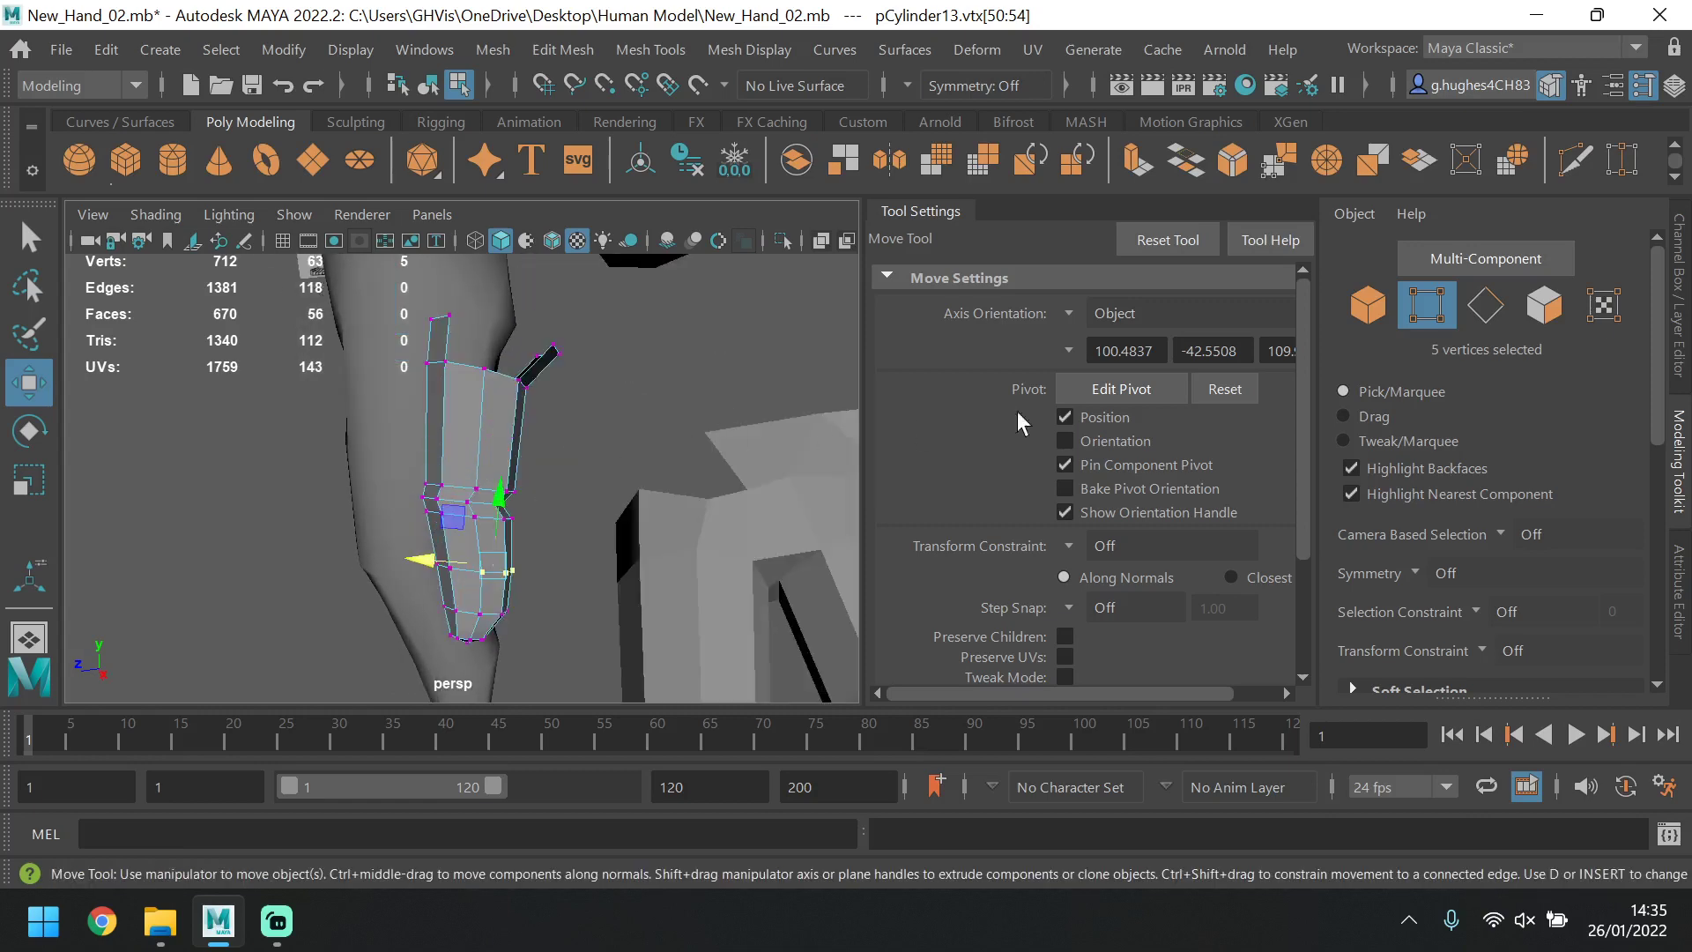
# Inspect the smoothed thumb as an object from the front.
pyautogui.click(1416, 307)
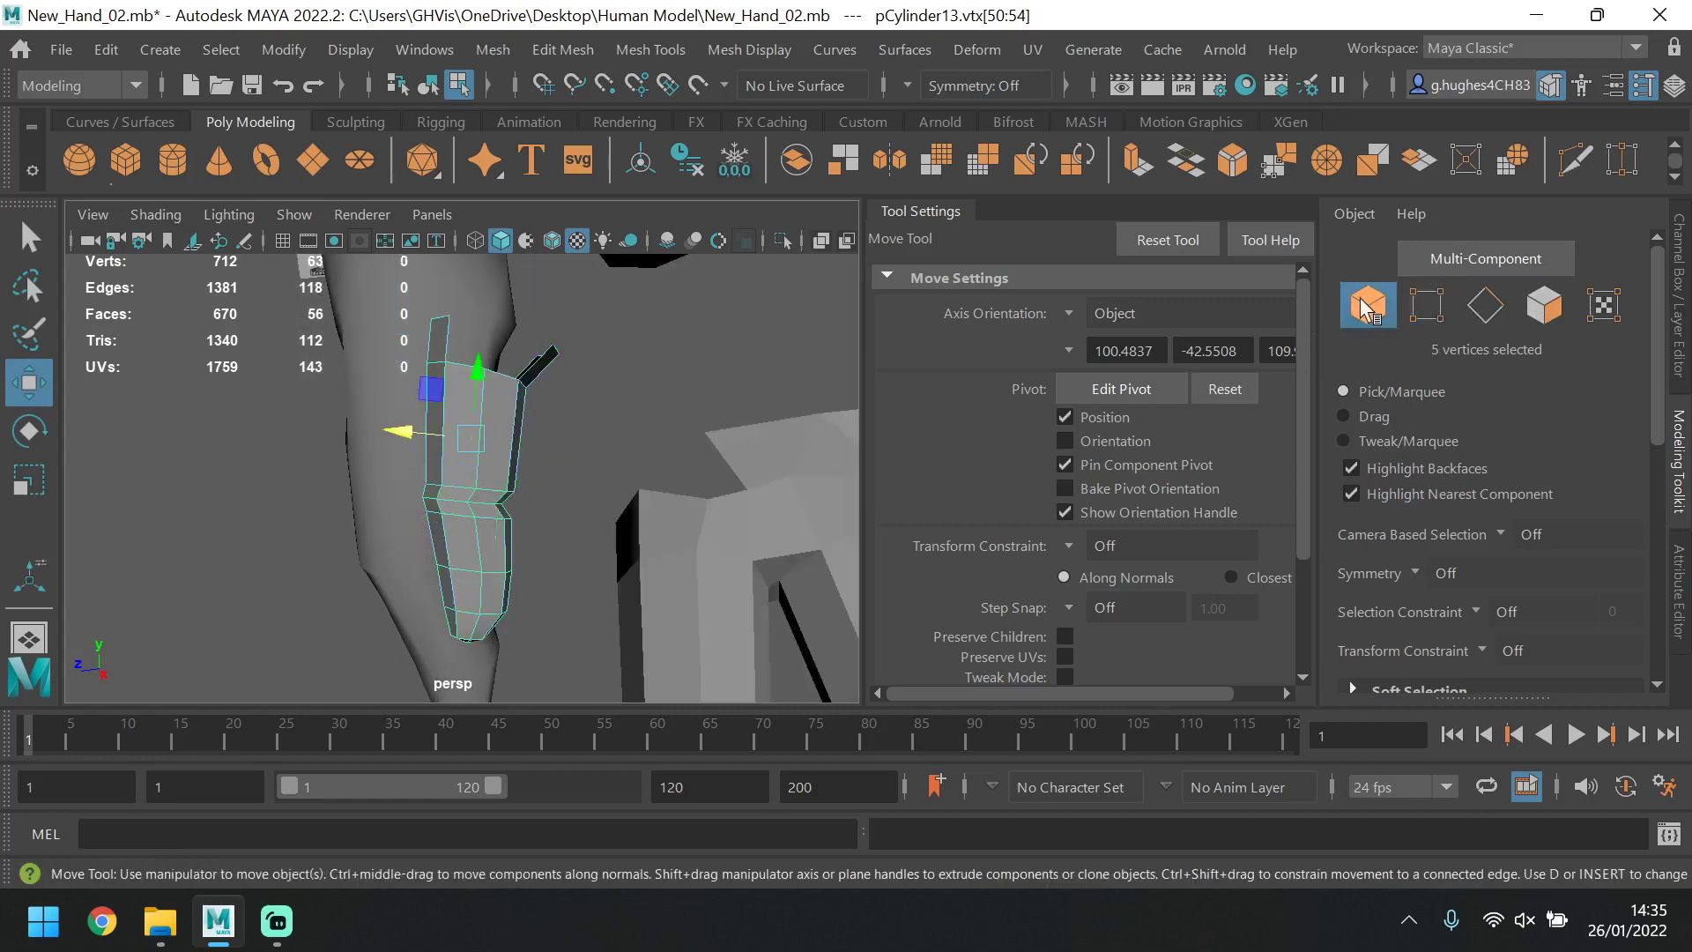
pyautogui.click(560, 539)
pyautogui.scroll(-6, 564, 542)
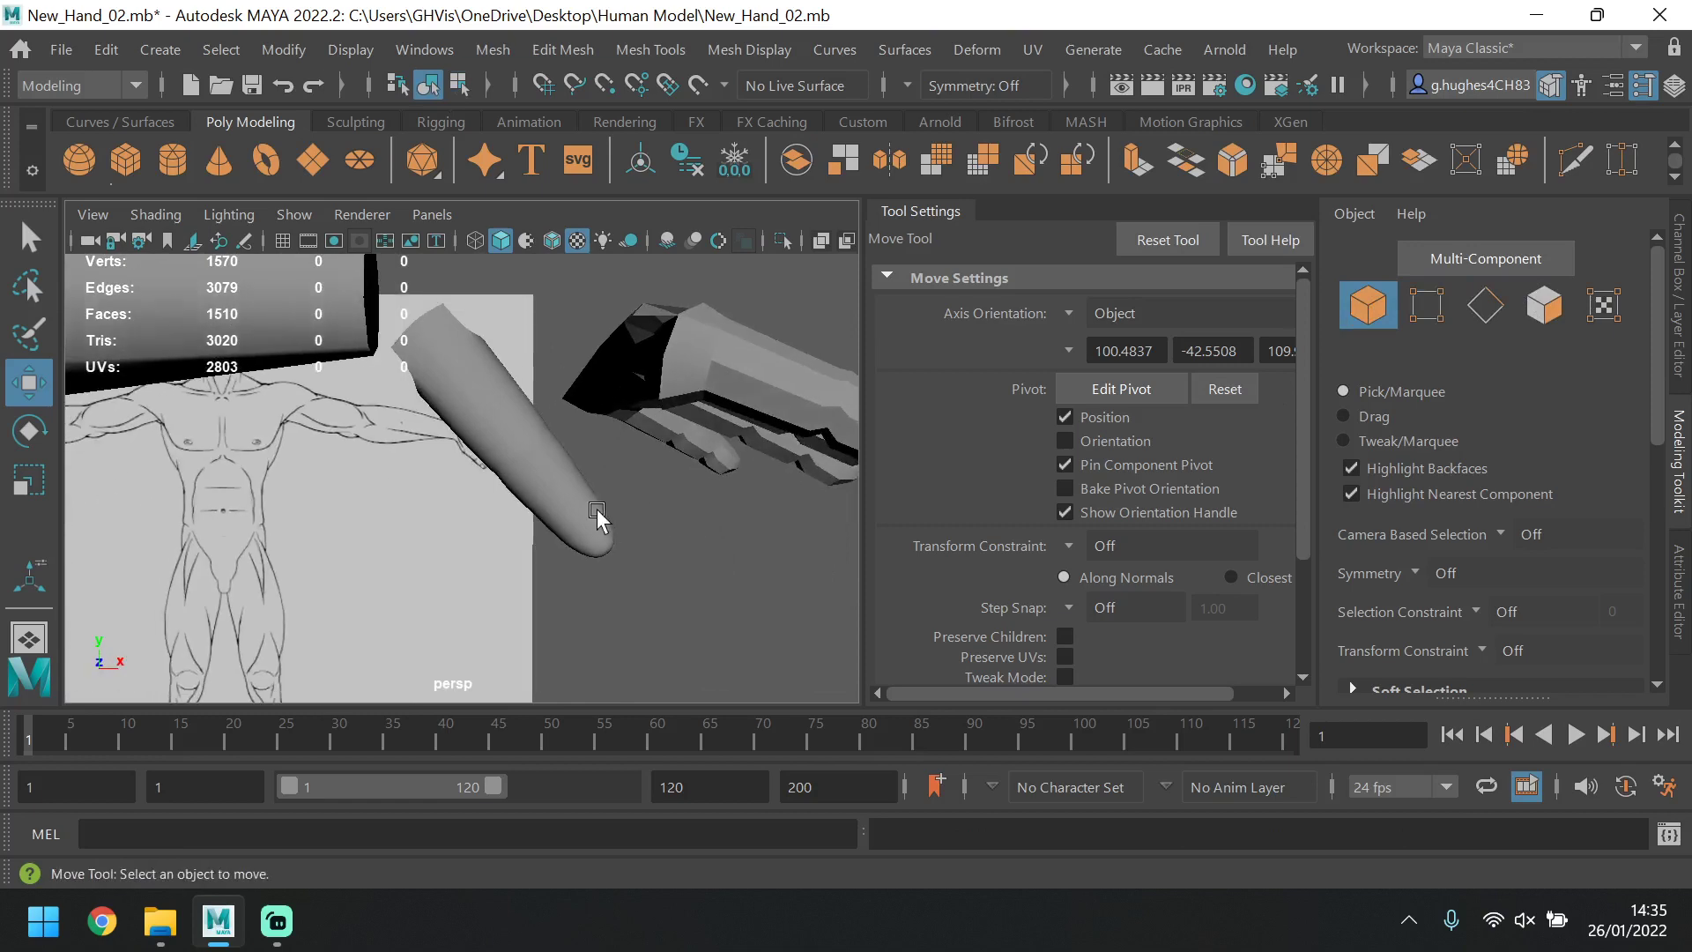
pyautogui.click(598, 527)
pyautogui.scroll(2, 597, 537)
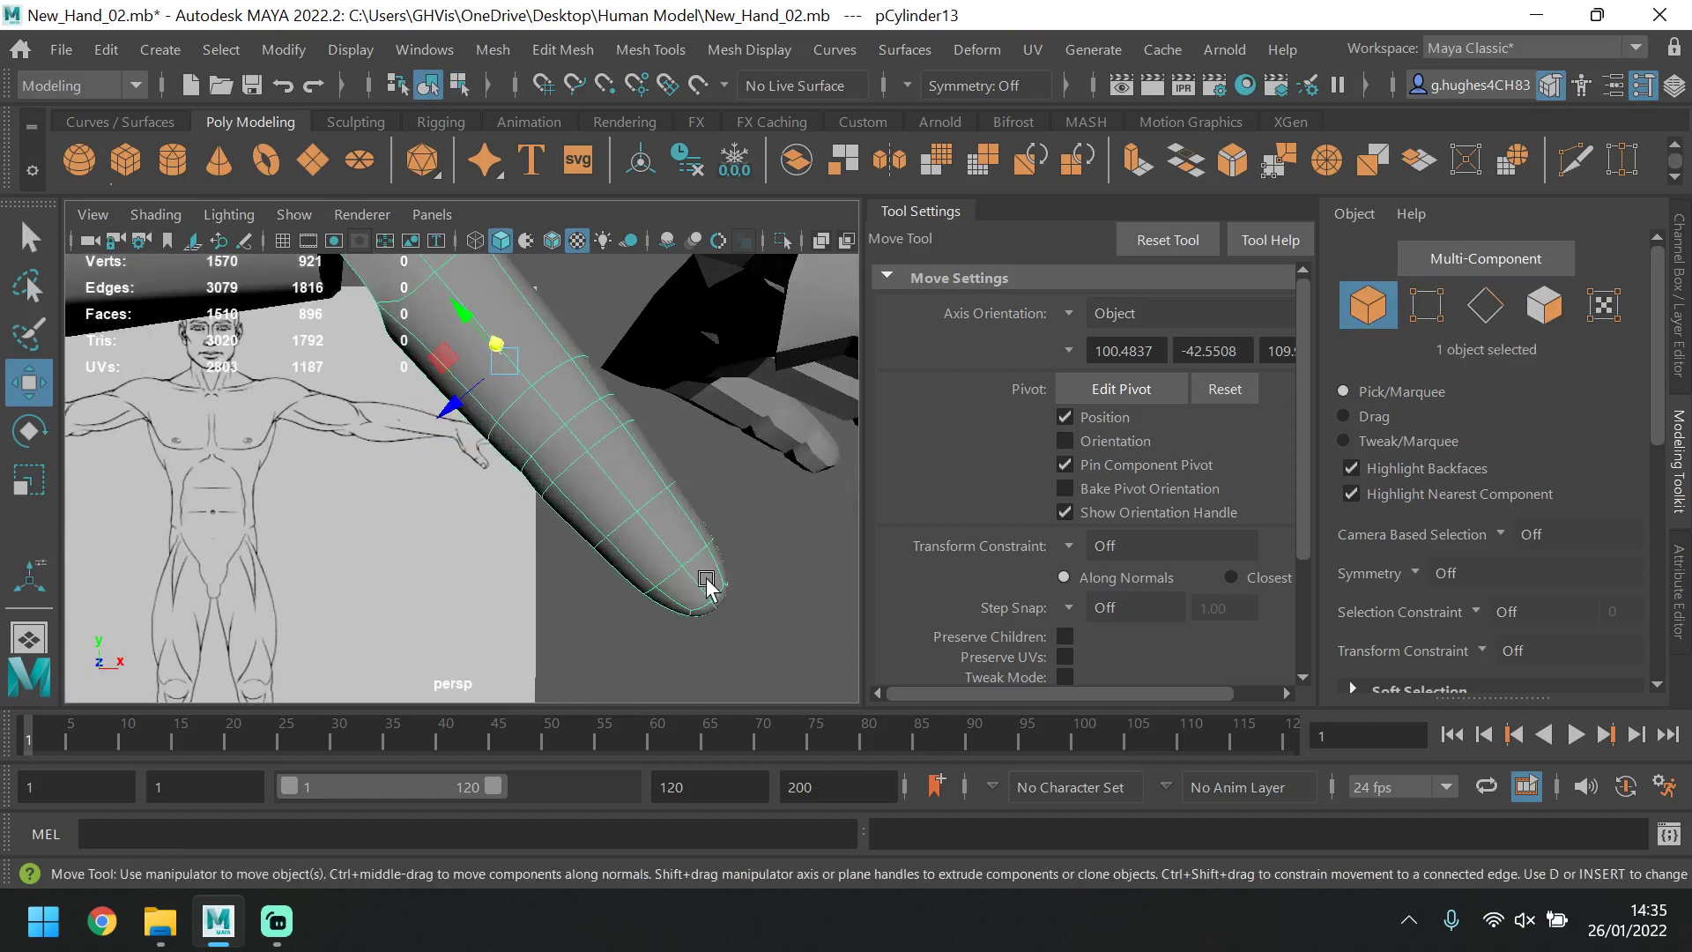
# In the unsmoothed display, scale the middle edge loop of the thumb's end segment to about 1.16 and move it toward the joint.
pyautogui.press('1')
pyautogui.click(1426, 304)
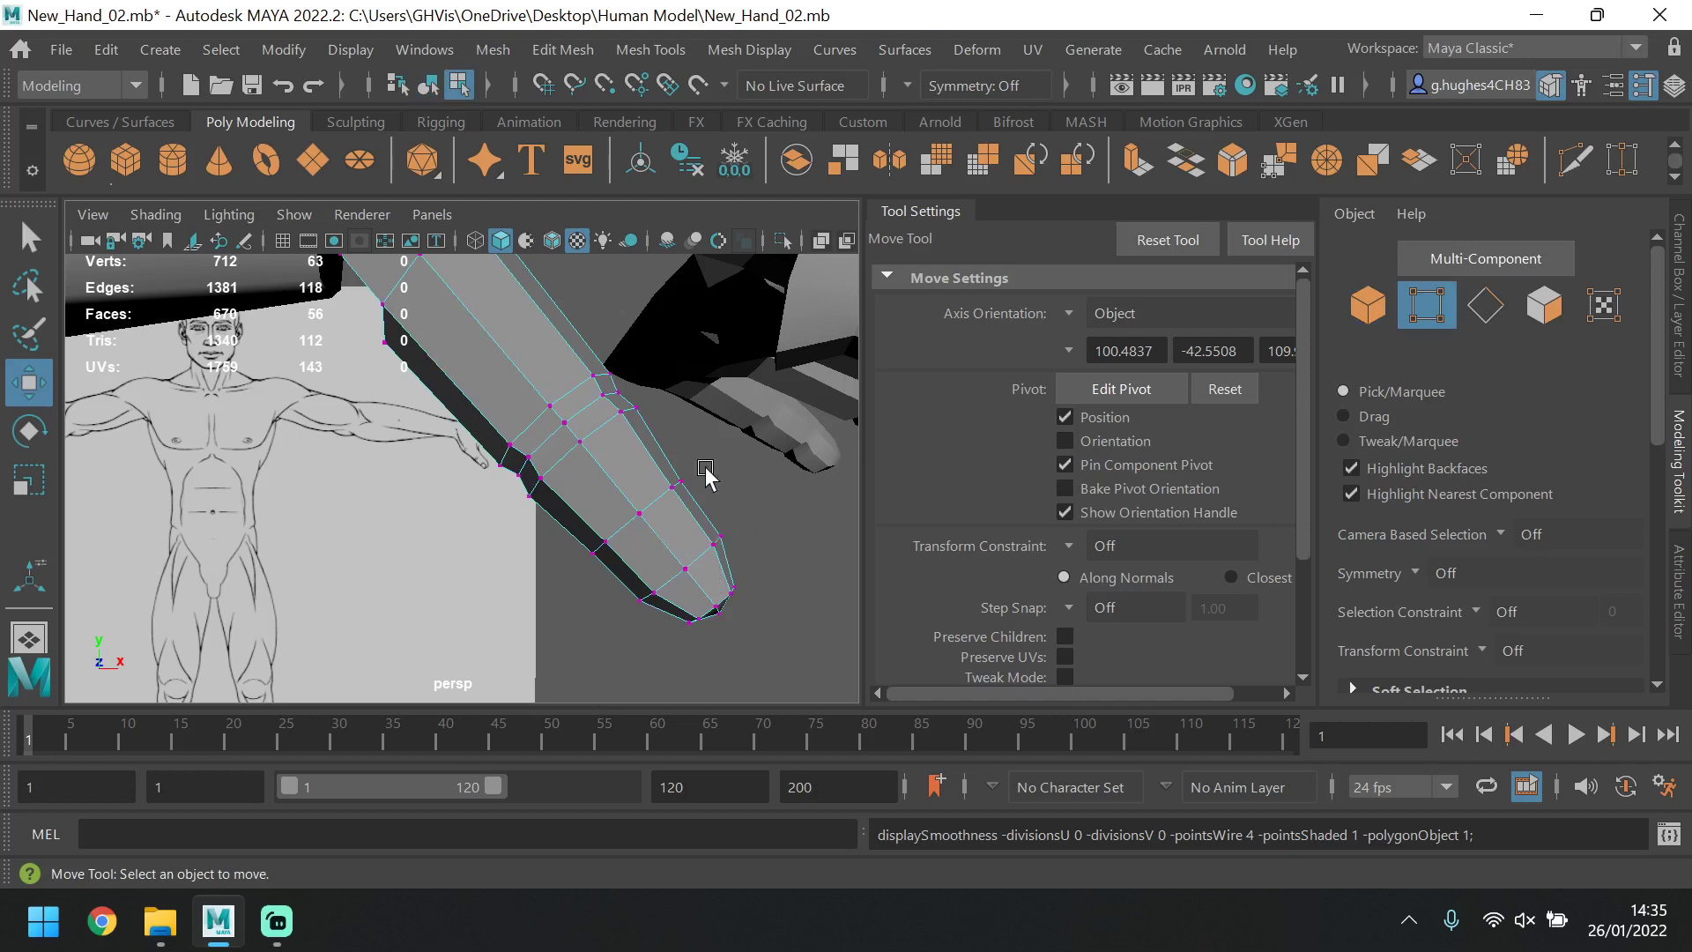
pyautogui.click(1486, 306)
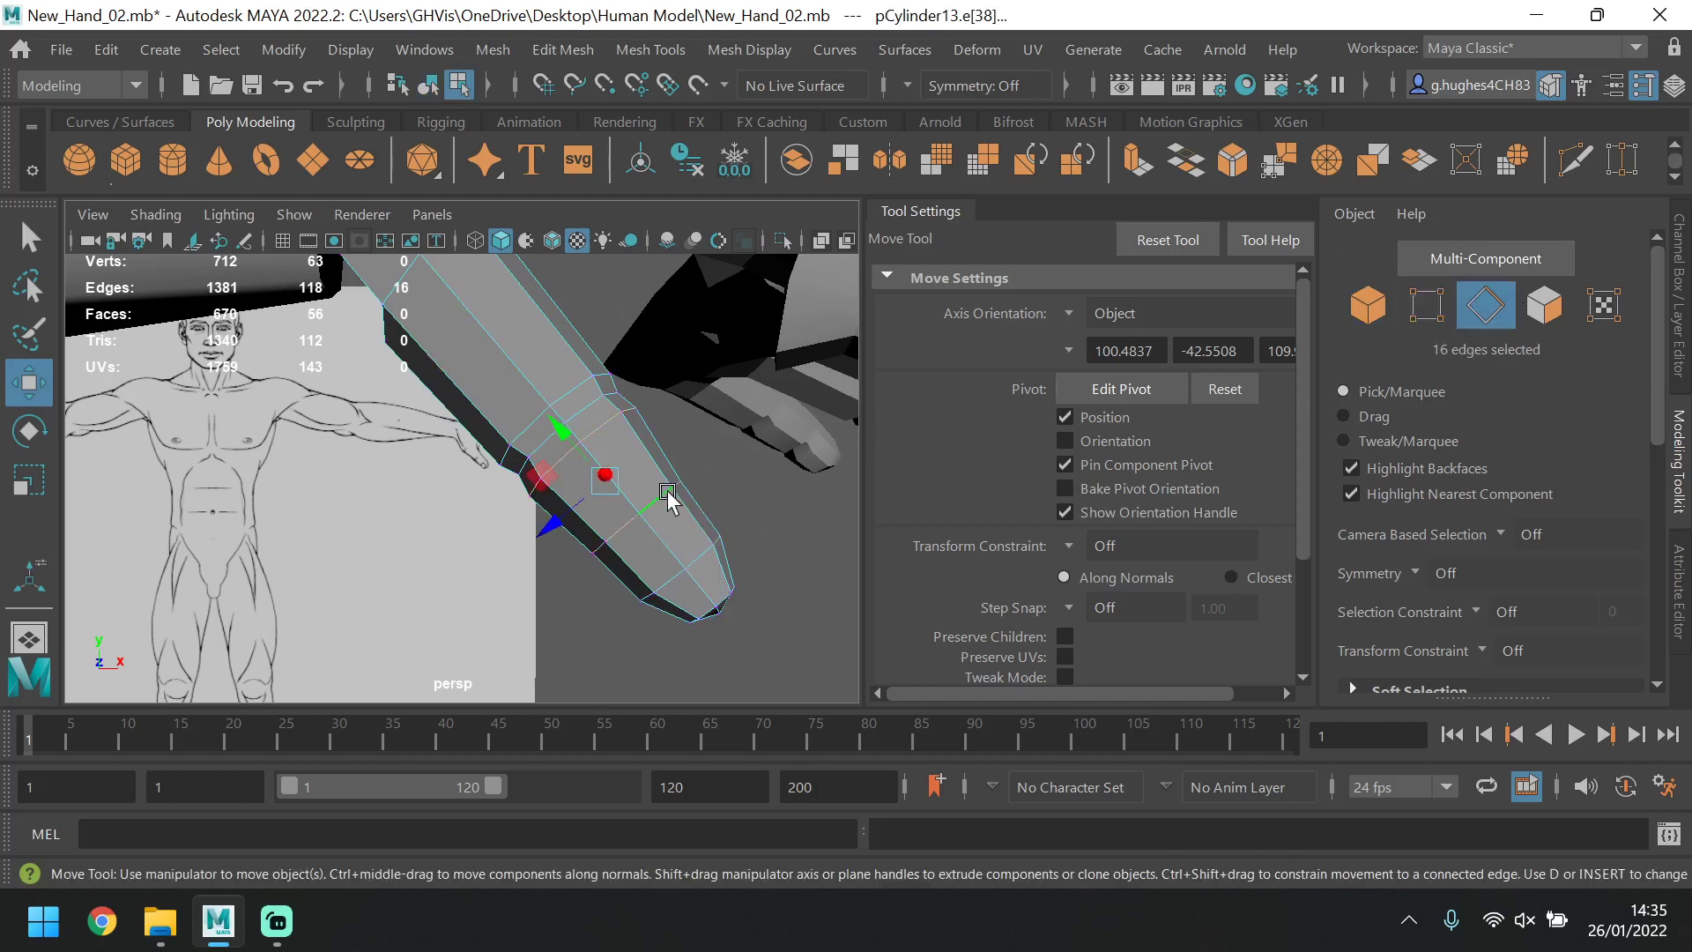
pyautogui.doubleClick(520, 499)
pyautogui.press('r')
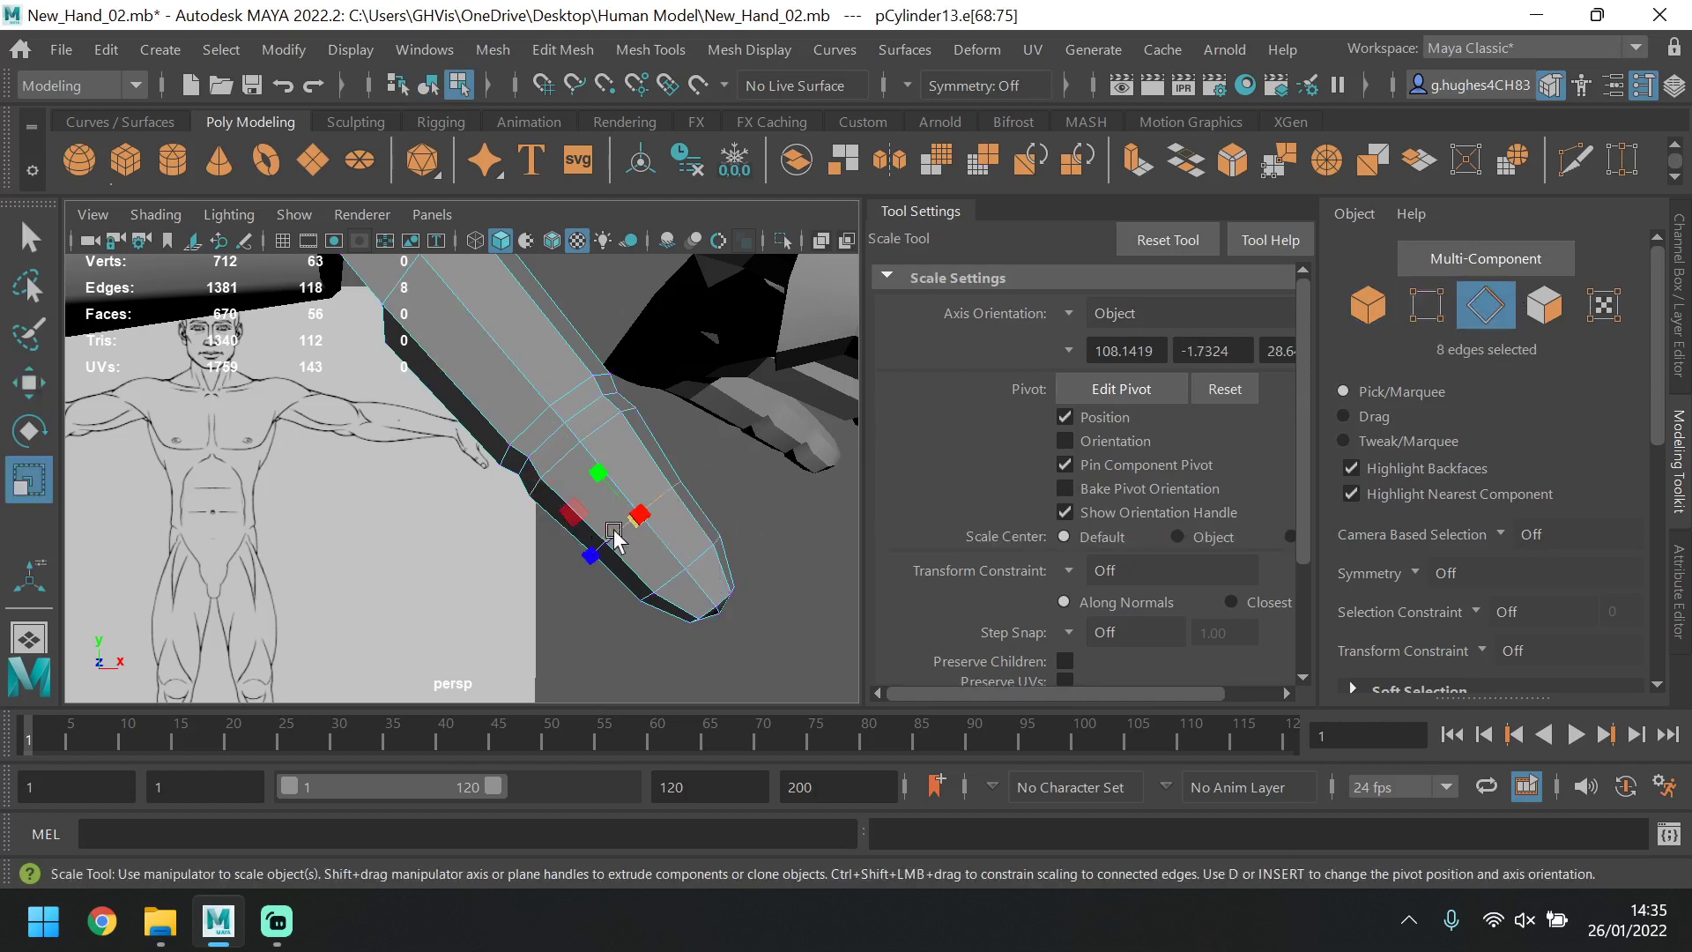
pyautogui.moveTo(629, 535); pyautogui.dragTo(640, 529)
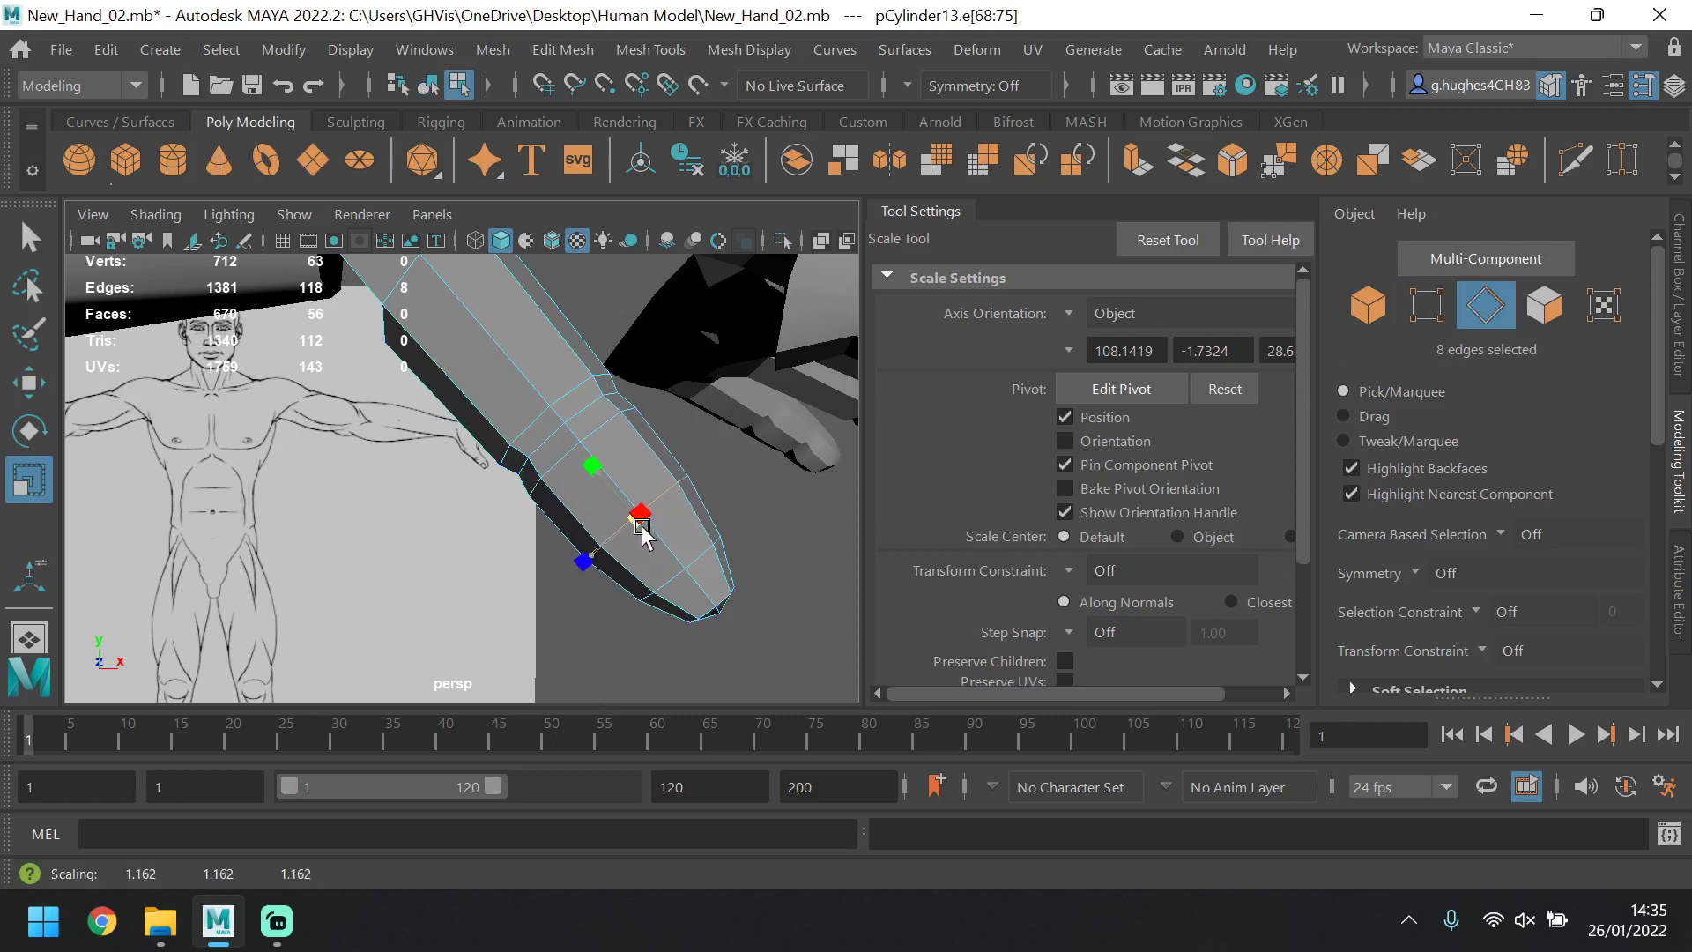
pyautogui.click(29, 381)
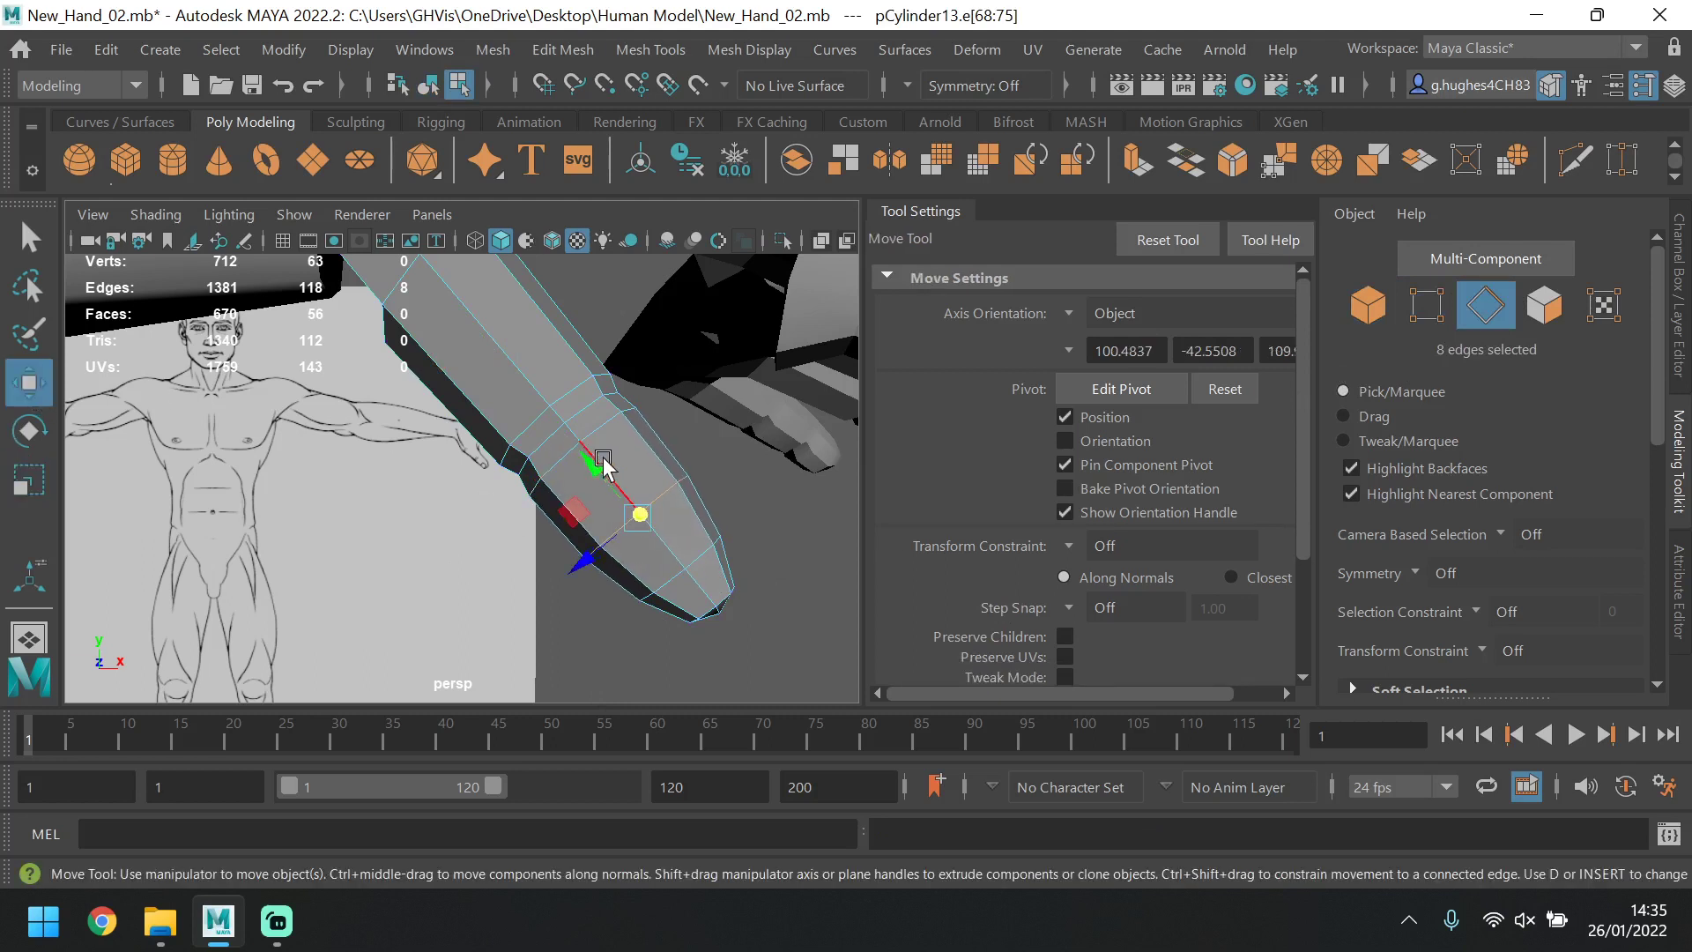
pyautogui.moveTo(602, 461); pyautogui.dragTo(588, 457)
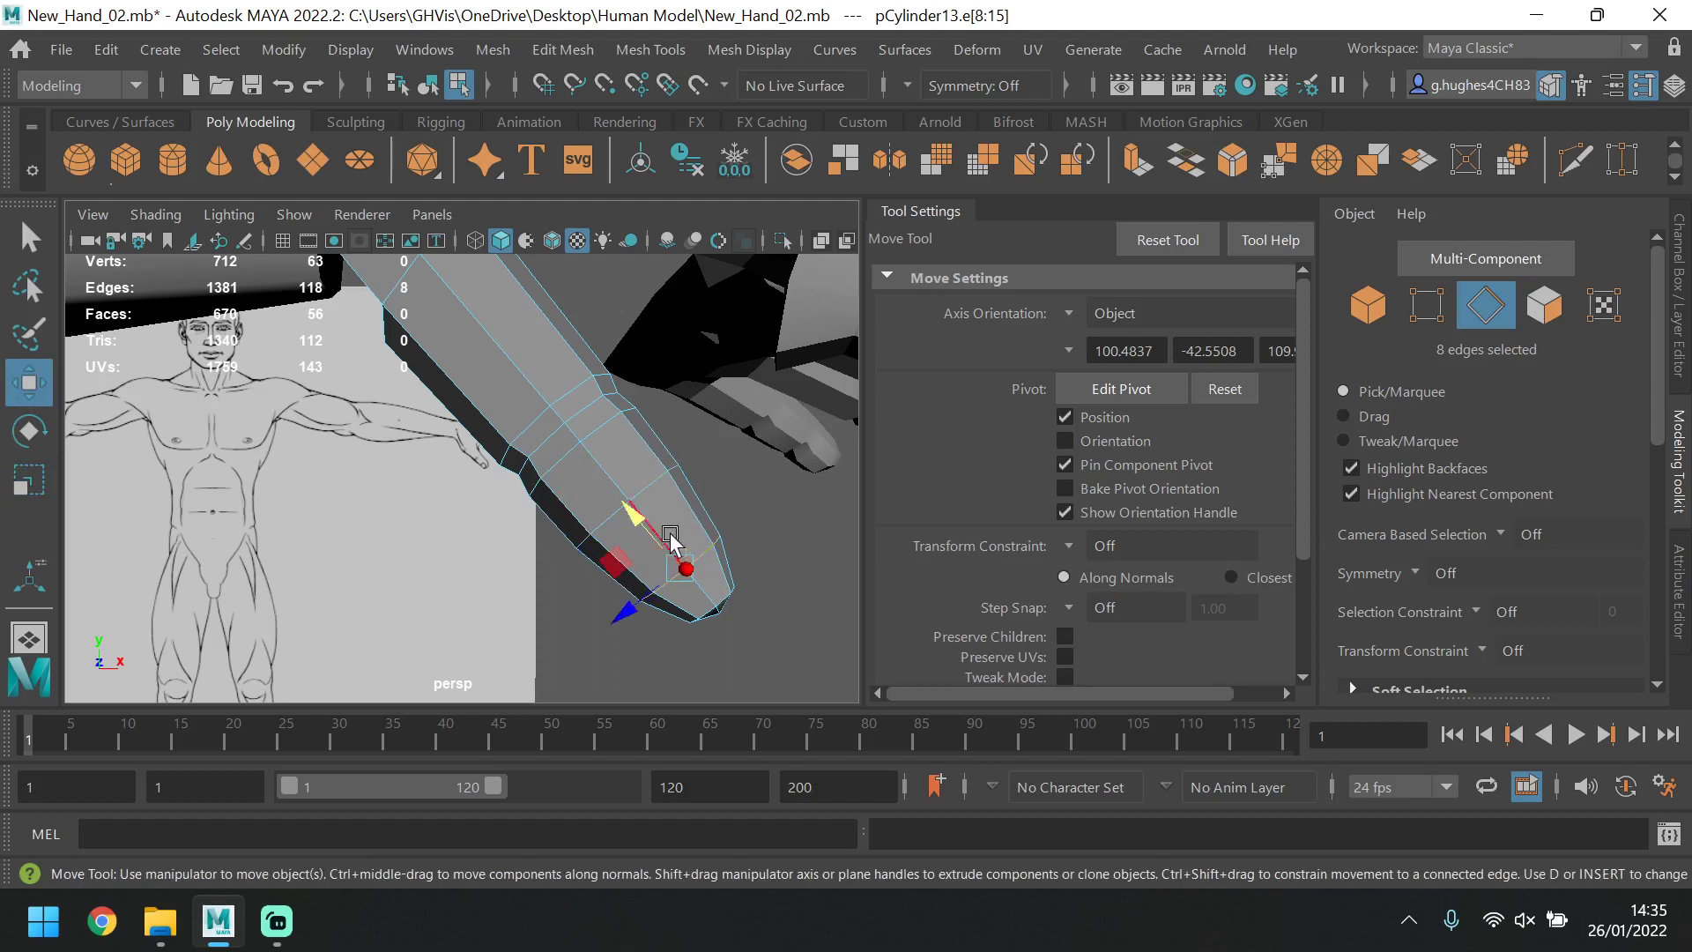
# Move the edge loop nearest the thumb's tip and the end vertices back toward the joint to shorten the tip.
pyautogui.doubleClick(635, 524)
pyautogui.moveTo(635, 511); pyautogui.dragTo(696, 562)
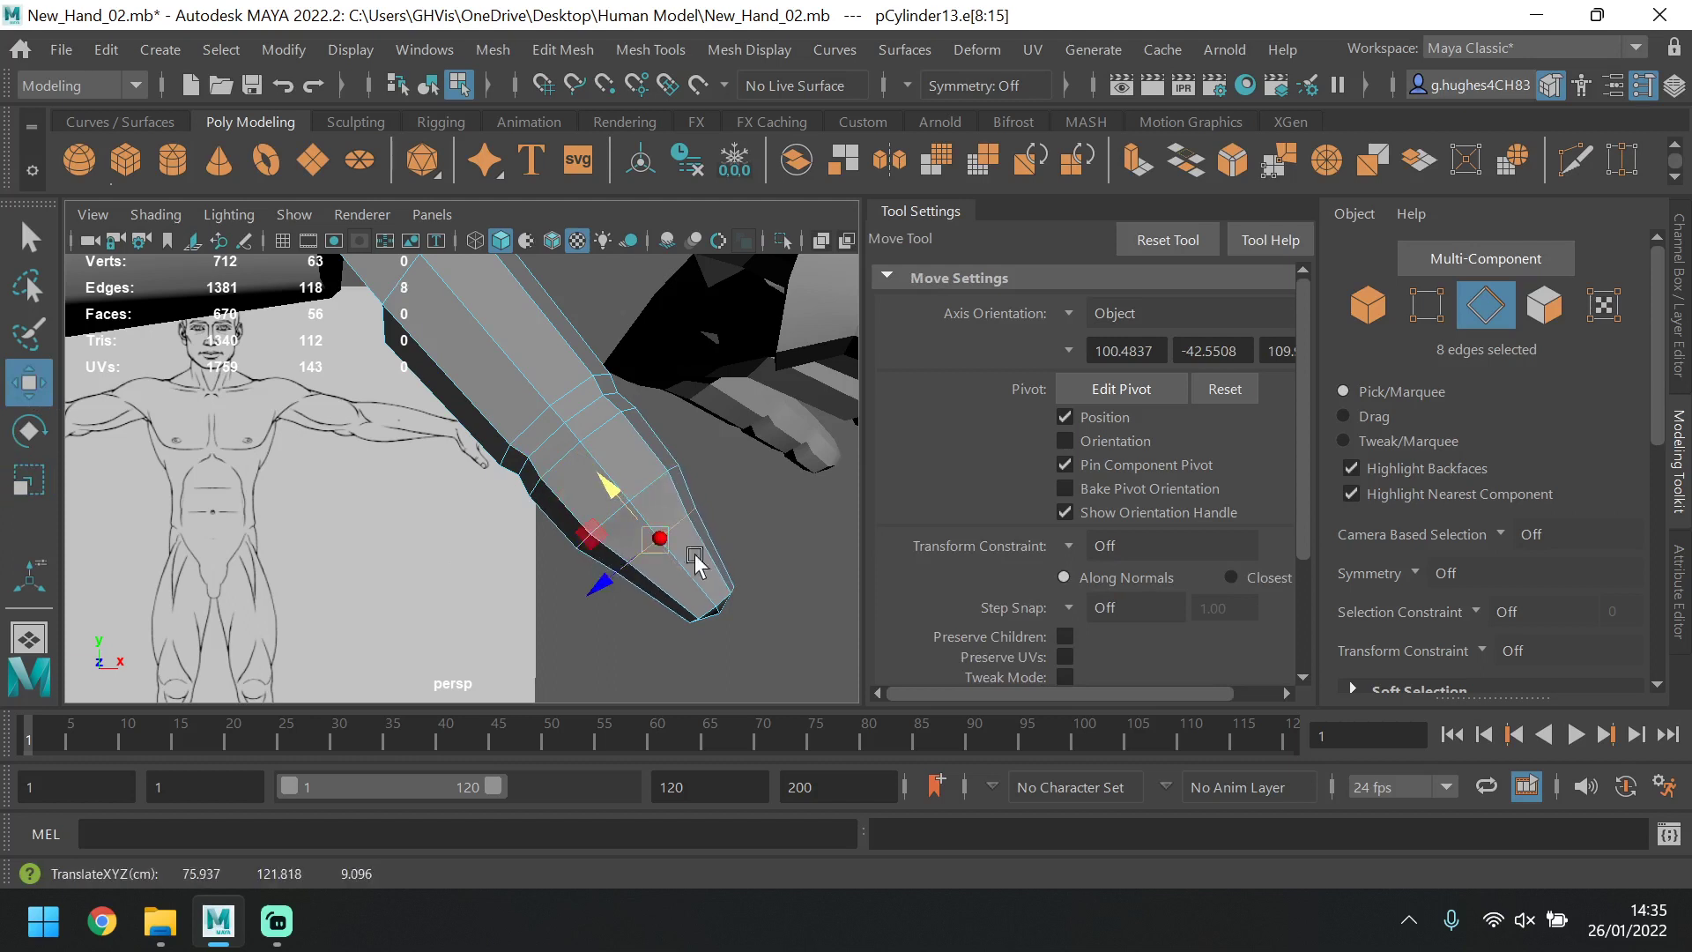
pyautogui.press('F9')
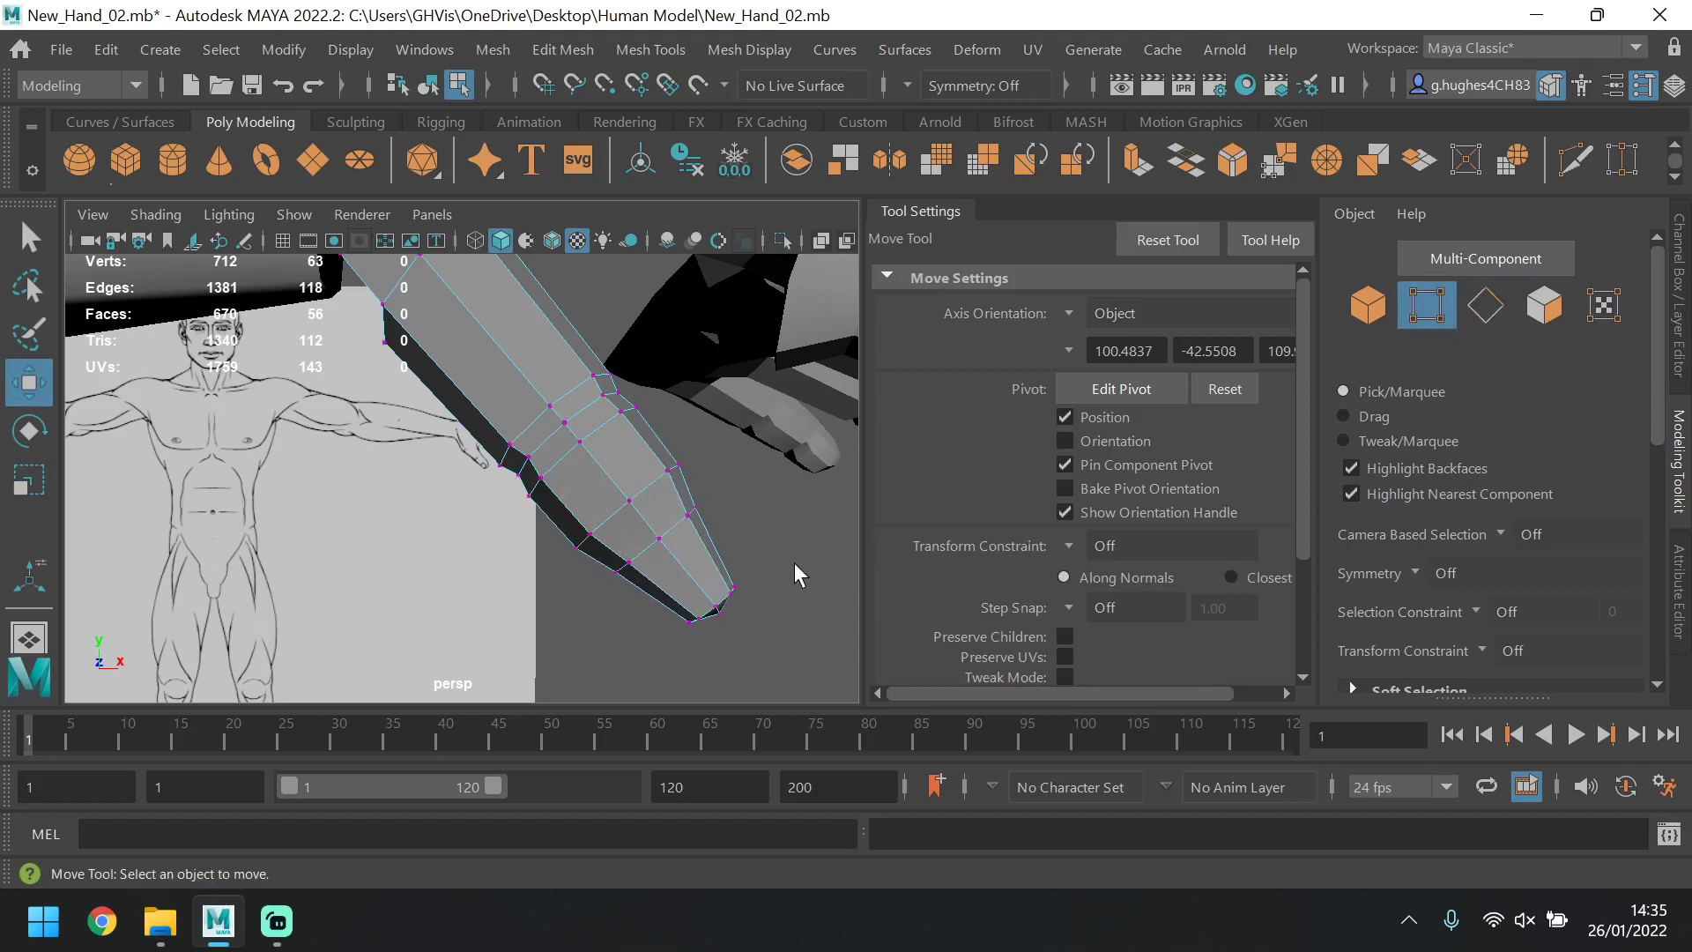
pyautogui.moveTo(673, 637); pyautogui.dragTo(671, 638)
pyautogui.moveTo(685, 558); pyautogui.dragTo(647, 527)
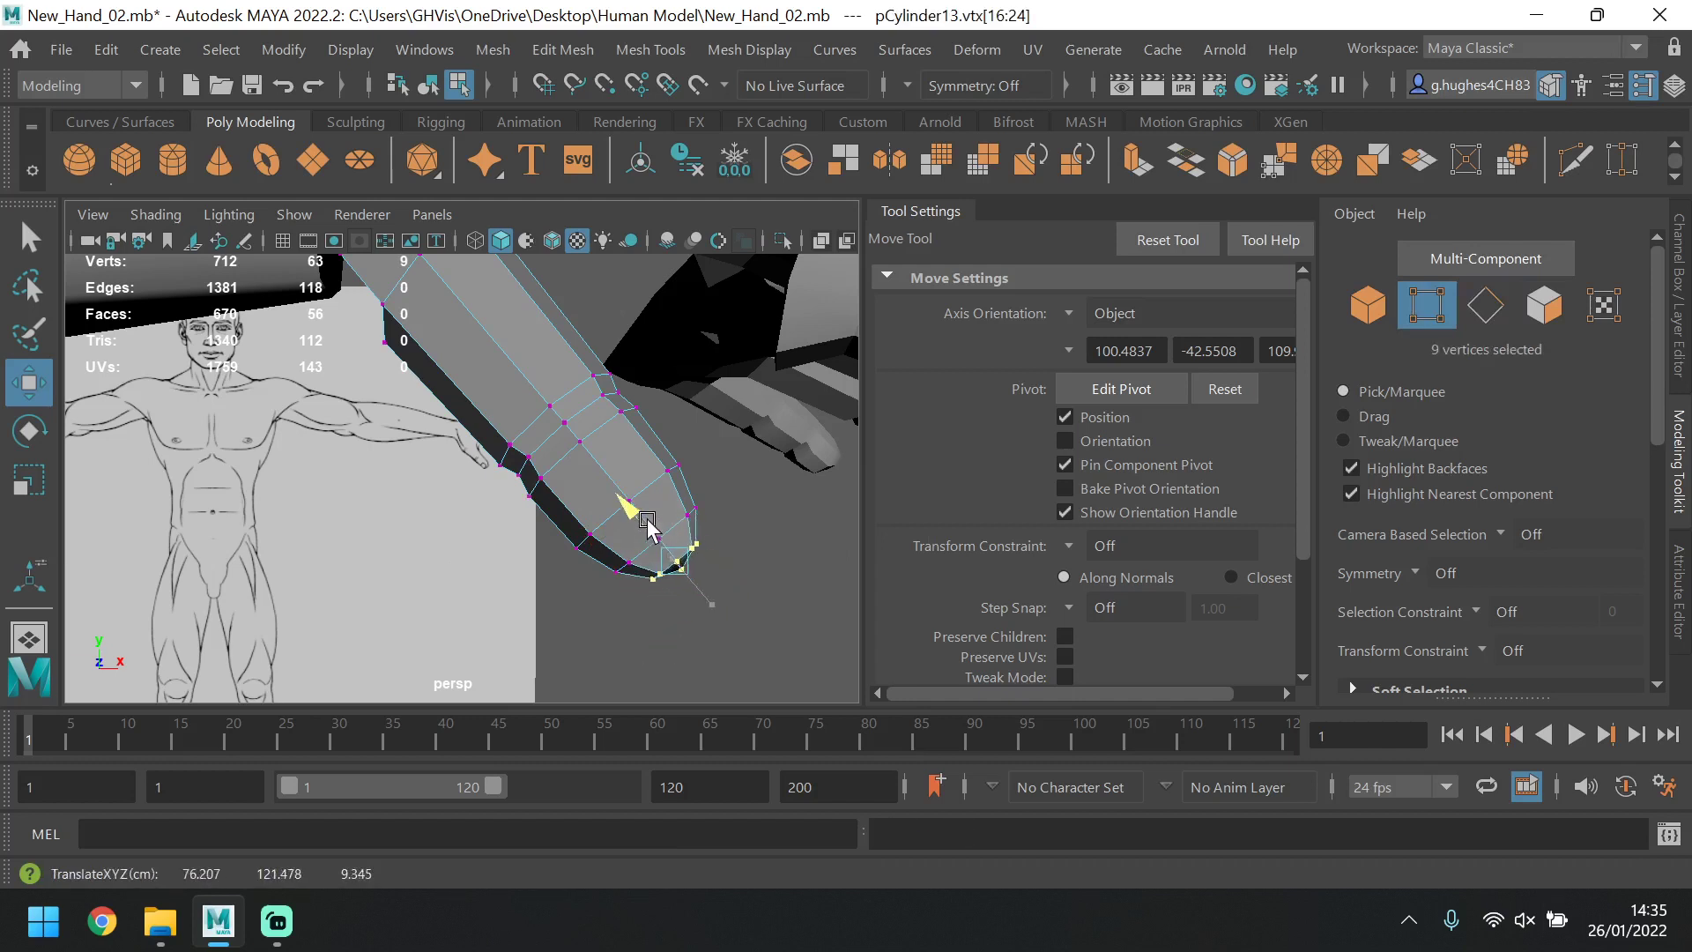
# Check the thumb's smoothed shape as an object and compare its proportions with the hand.
pyautogui.press('3')
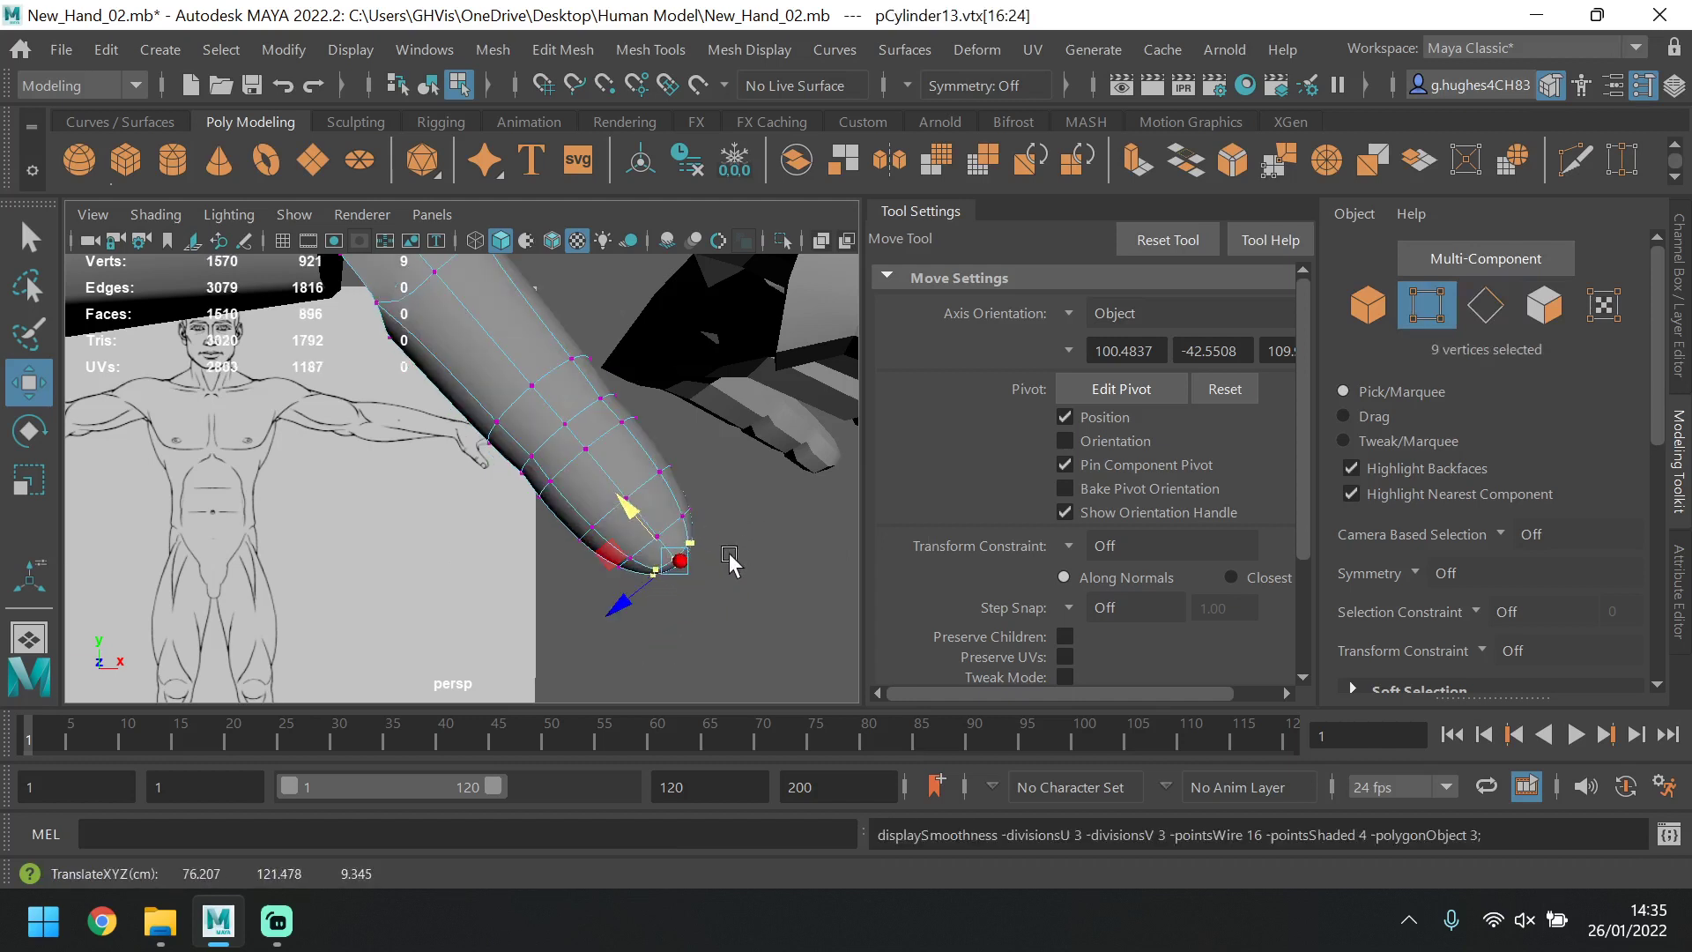
pyautogui.click(1368, 304)
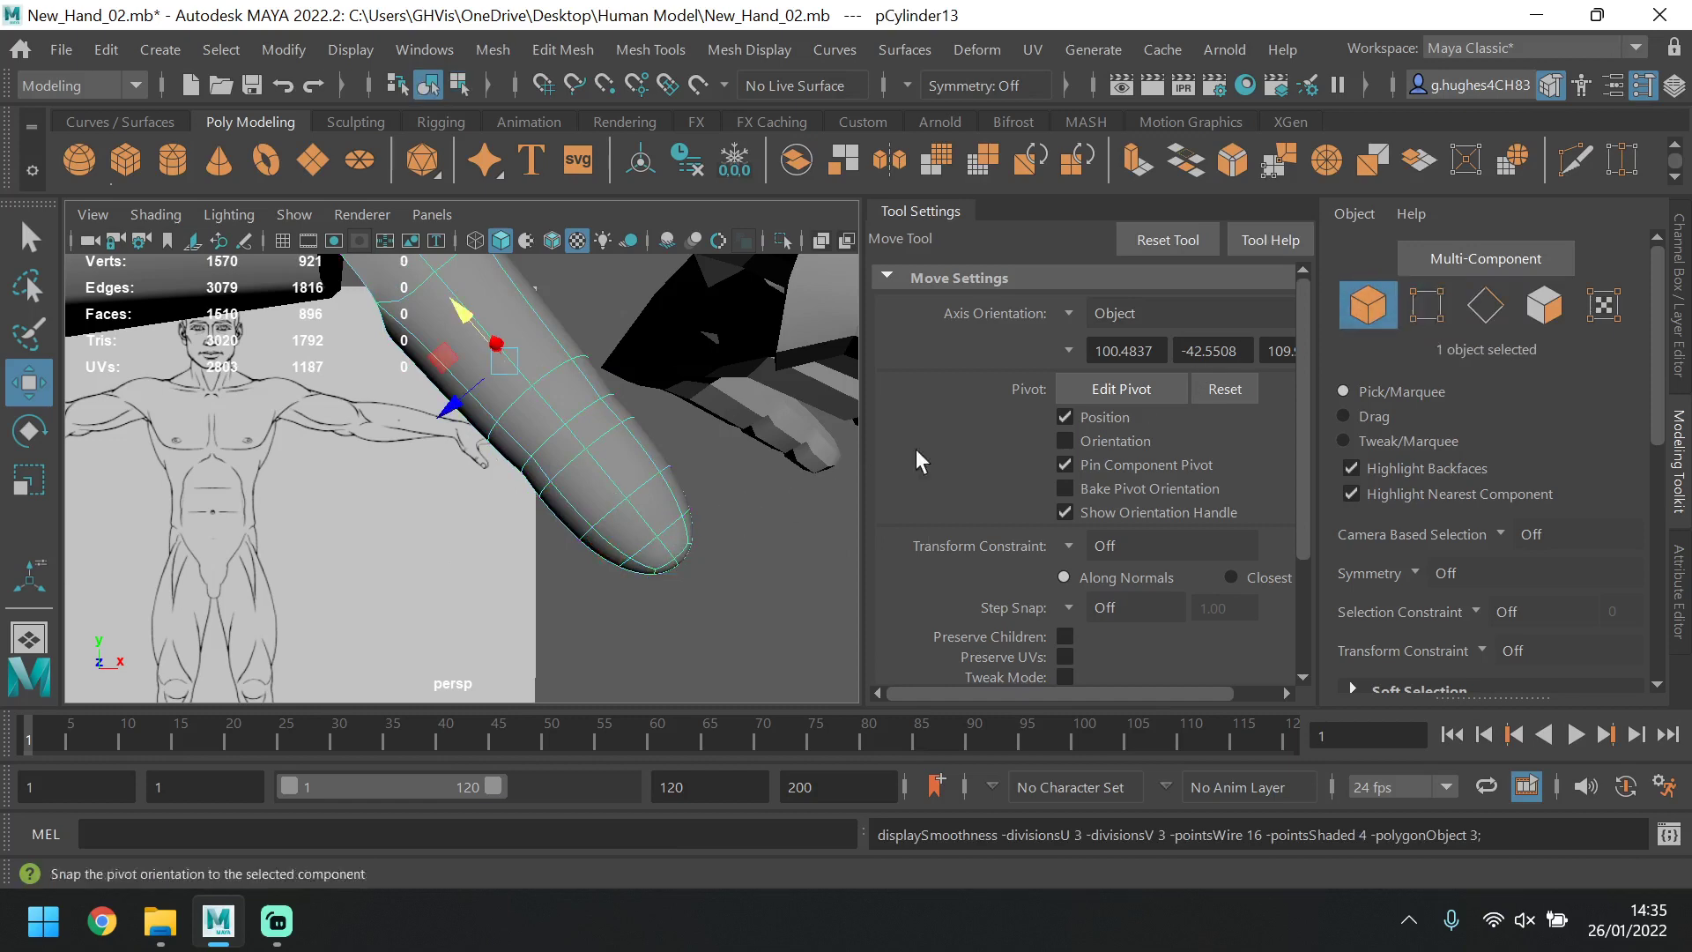
pyautogui.click(699, 484)
pyautogui.scroll(-5, 688, 511)
pyautogui.moveTo(685, 515)
pyautogui.keyDown('alt'); pyautogui.mouseDown()
pyautogui.moveTo(605, 548)
pyautogui.moveTo(490, 486)
pyautogui.moveTo(654, 469)
pyautogui.moveTo(622, 405)
pyautogui.moveTo(585, 457)
pyautogui.moveTo(650, 476)
pyautogui.moveTo(578, 532)
pyautogui.moveTo(503, 557)
pyautogui.moveTo(616, 541)
pyautogui.moveTo(500, 495)
pyautogui.mouseUp(); pyautogui.keyUp('alt')
pyautogui.scroll(4, 490, 486)
pyautogui.click(605, 463)
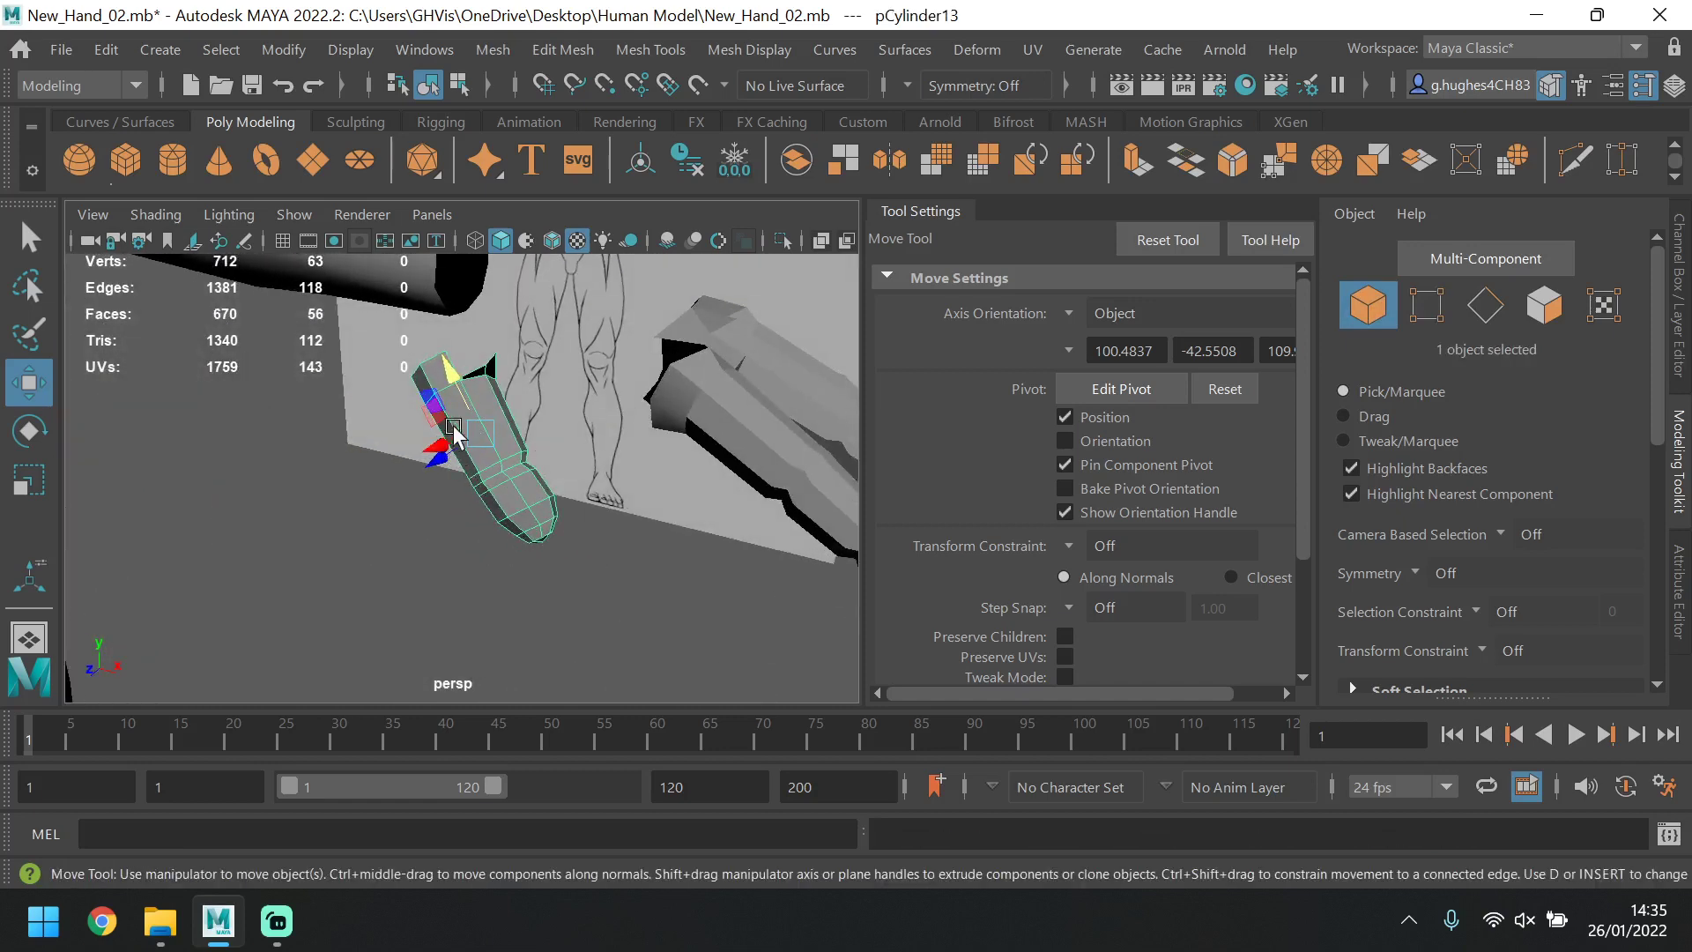
# Fit the thumb object over the thumb of the hand reference drawing in the front view.
pyautogui.press('space')
pyautogui.press('space')
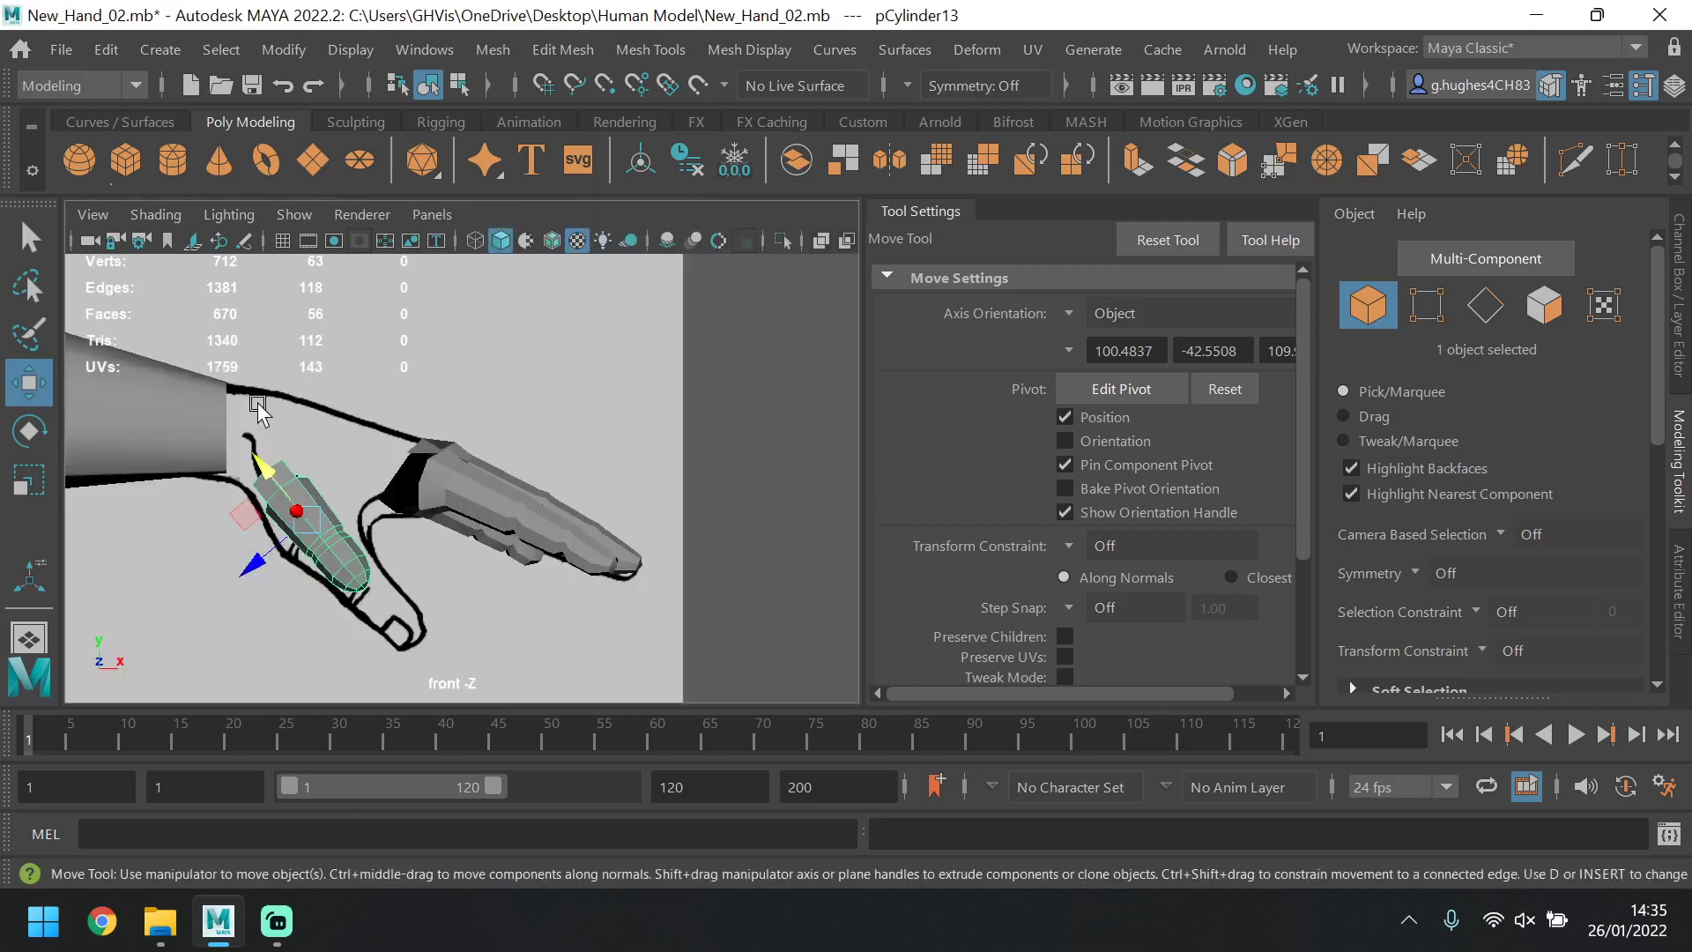
pyautogui.scroll(5, 604, 369)
pyautogui.moveTo(429, 328); pyautogui.dragTo(542, 418)
pyautogui.click(29, 431)
pyautogui.press('r')
pyautogui.press('space')
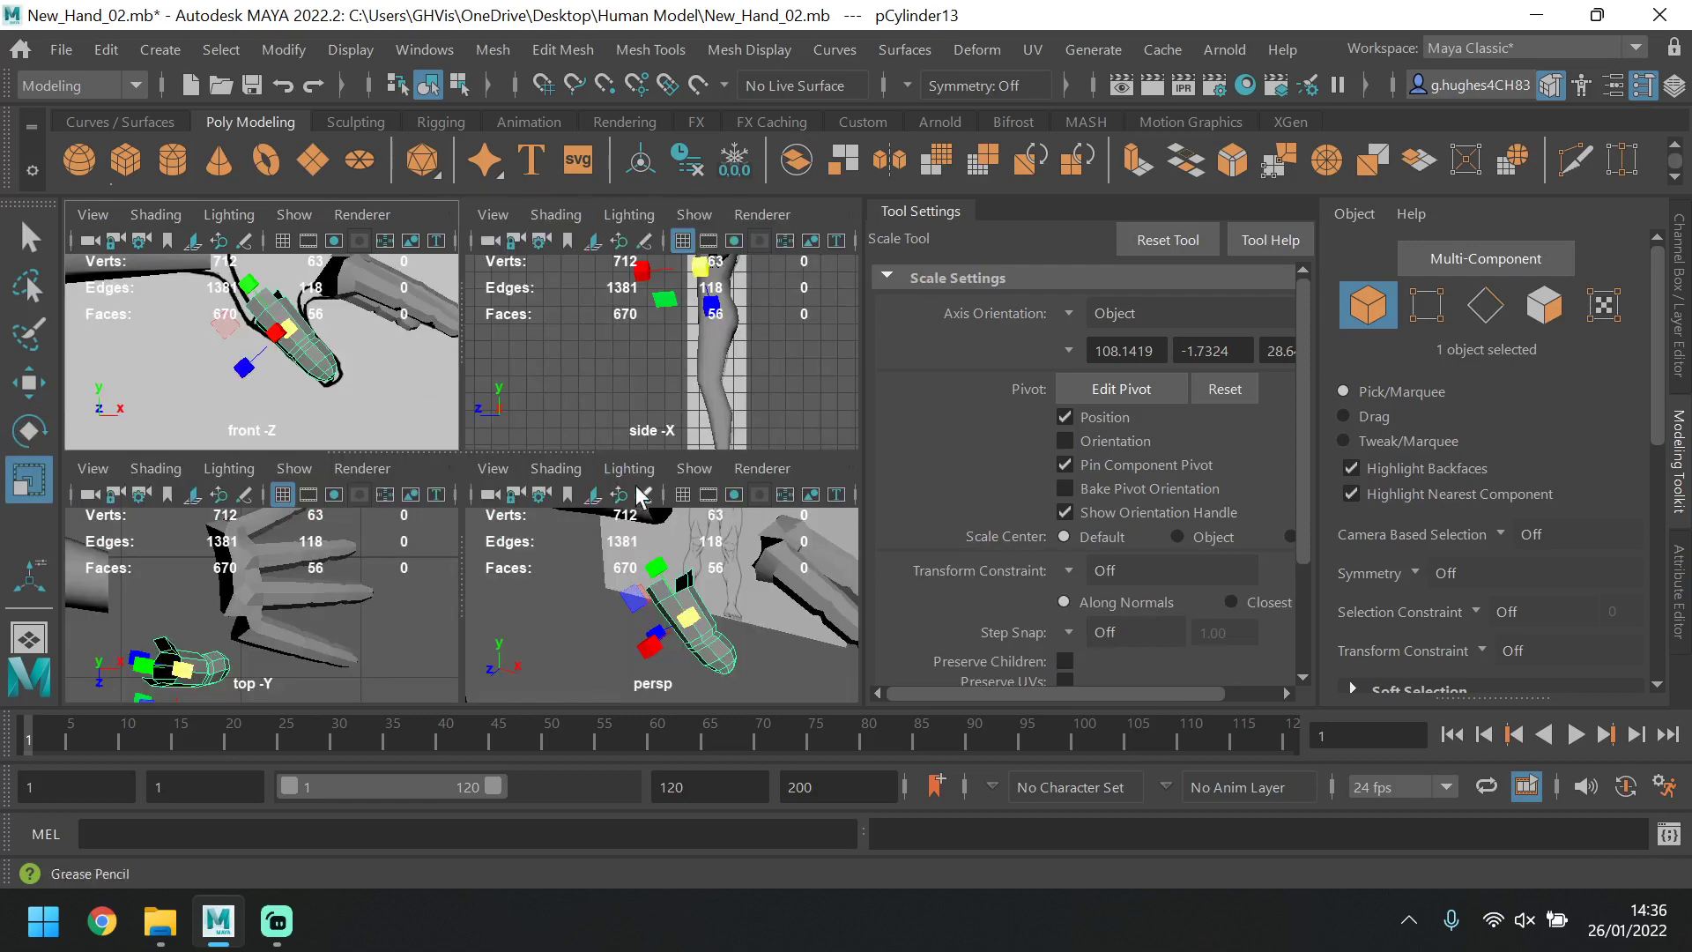
# Rotate the thumb object in the perspective view to adjust its orientation relative to the fingers and wrist.
pyautogui.press('space')
pyautogui.moveTo(661, 583)
pyautogui.keyDown('alt'); pyautogui.mouseDown()
pyautogui.moveTo(705, 613)
pyautogui.moveTo(650, 624)
pyautogui.moveTo(634, 599)
pyautogui.mouseUp(); pyautogui.keyUp('alt')
pyautogui.click(29, 430)
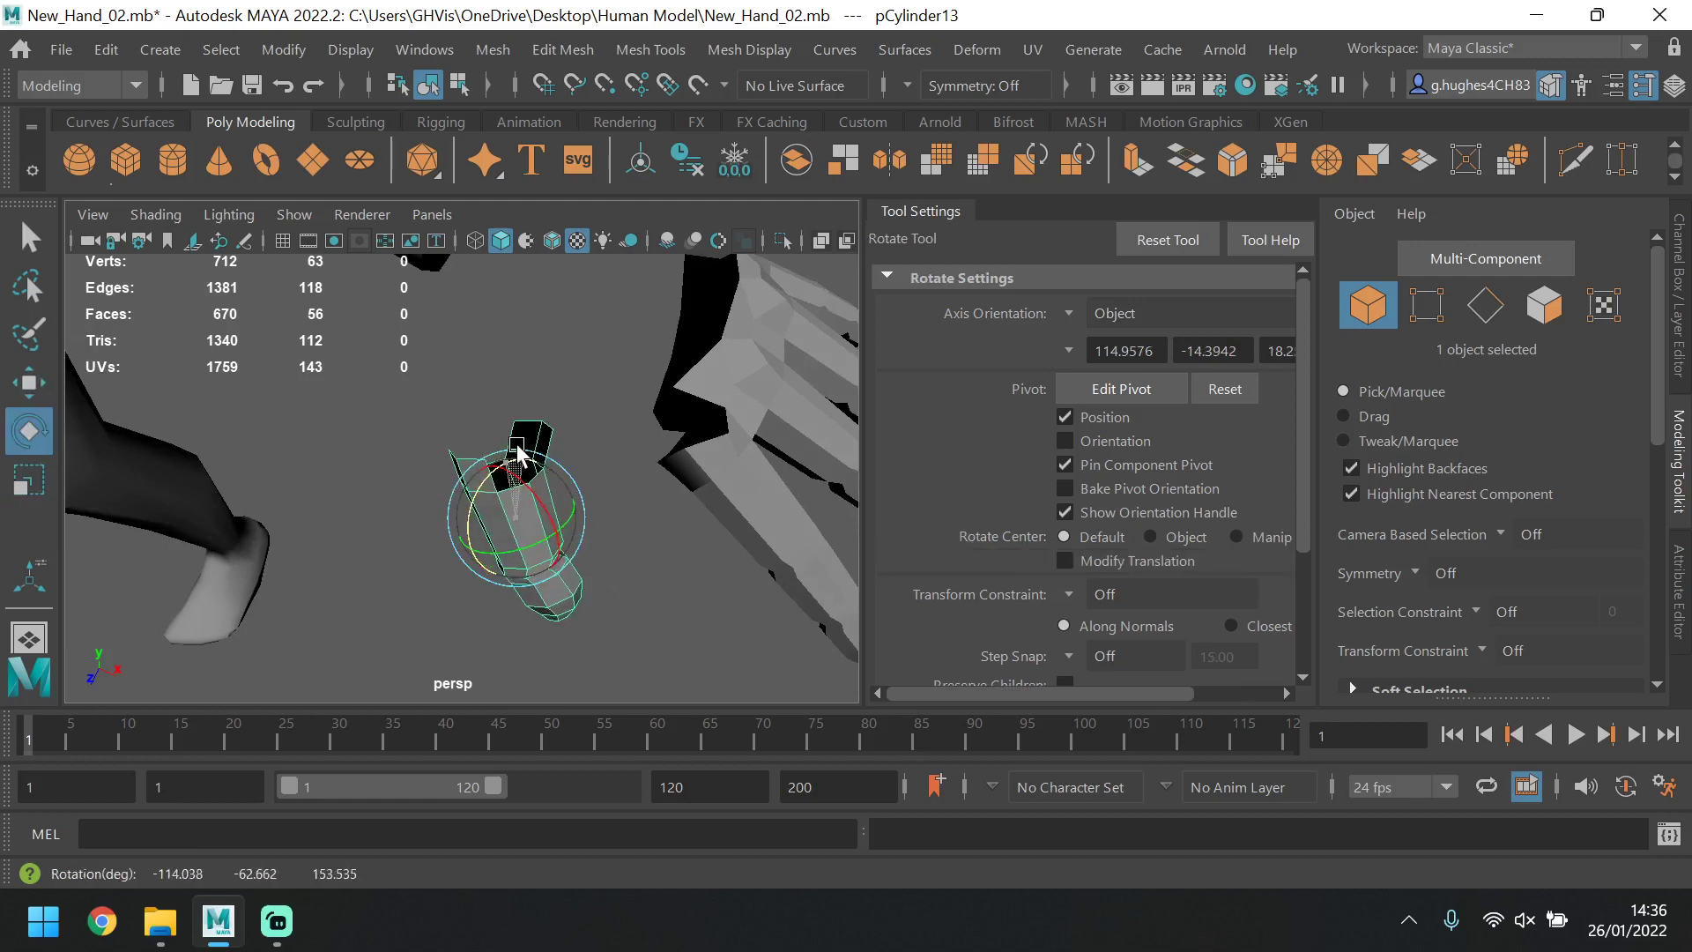
pyautogui.keyDown('alt'); pyautogui.moveTo(519, 449); pyautogui.dragTo(663, 323); pyautogui.keyUp('alt')
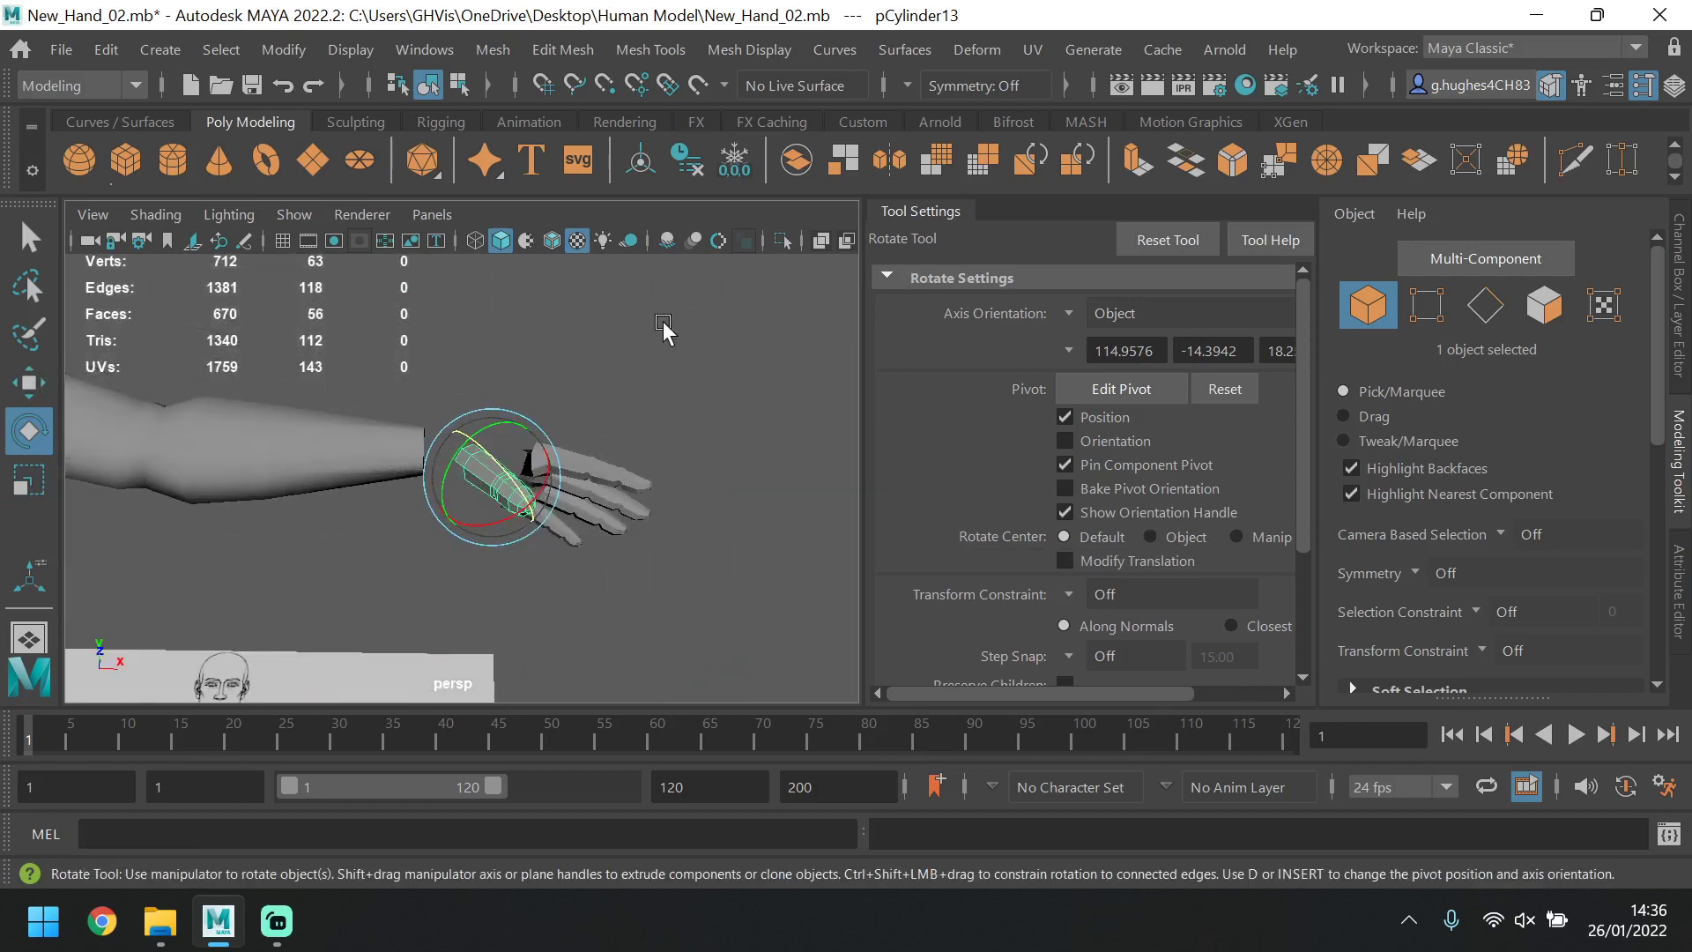
pyautogui.scroll(10, 495, 439)
pyautogui.scroll(-4, 526, 445)
pyautogui.keyDown('alt'); pyautogui.moveTo(568, 474); pyautogui.dragTo(525, 511); pyautogui.keyUp('alt')
pyautogui.scroll(-8, 452, 520)
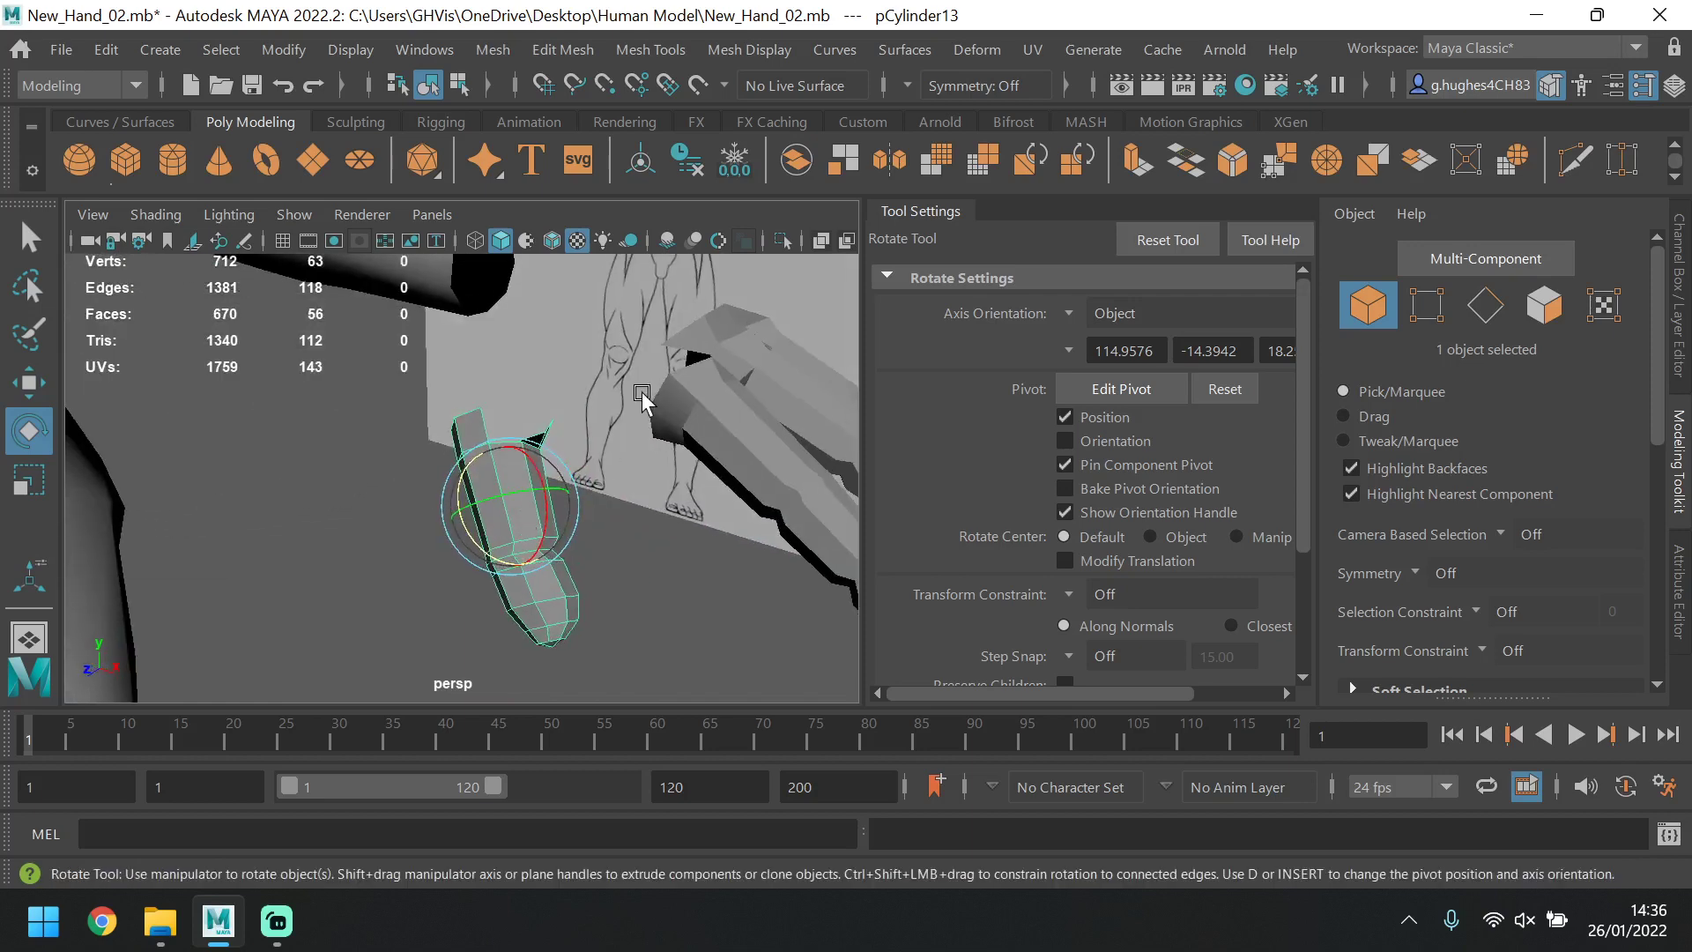
pyautogui.keyDown('alt'); pyautogui.moveTo(617, 385); pyautogui.dragTo(595, 437); pyautogui.keyUp('alt')
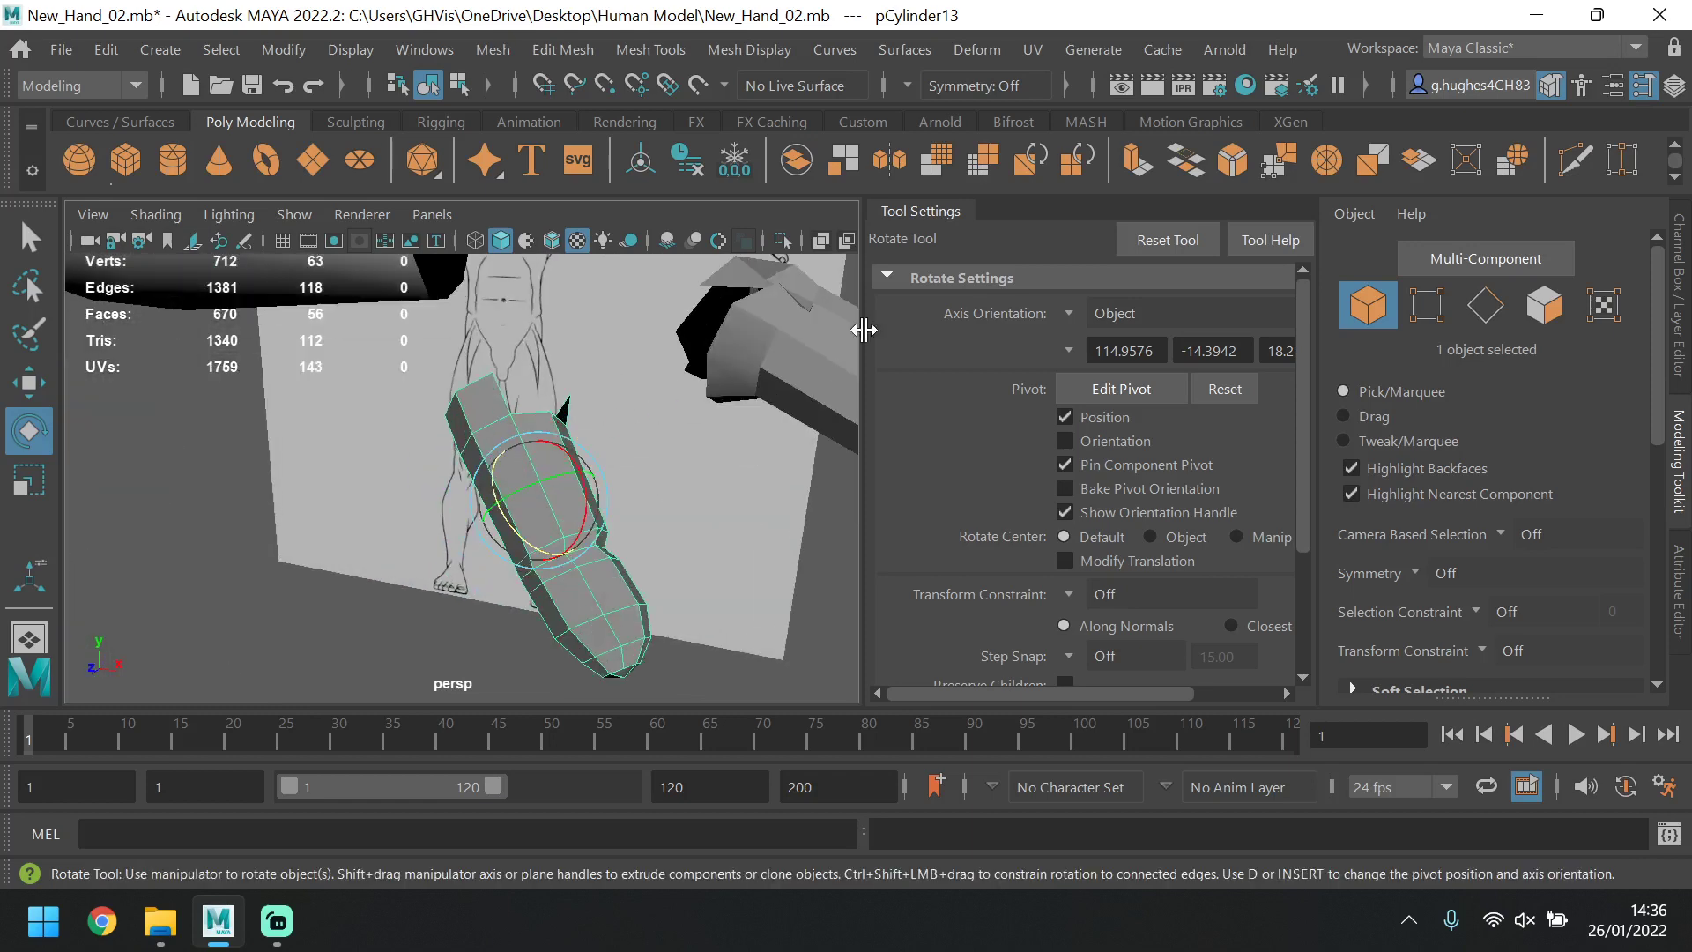
# Combine the thumb and the finger mesh into one object.
pyautogui.click(919, 218)
pyautogui.keyDown('shift'); pyautogui.click(1155, 346); pyautogui.keyUp('shift')
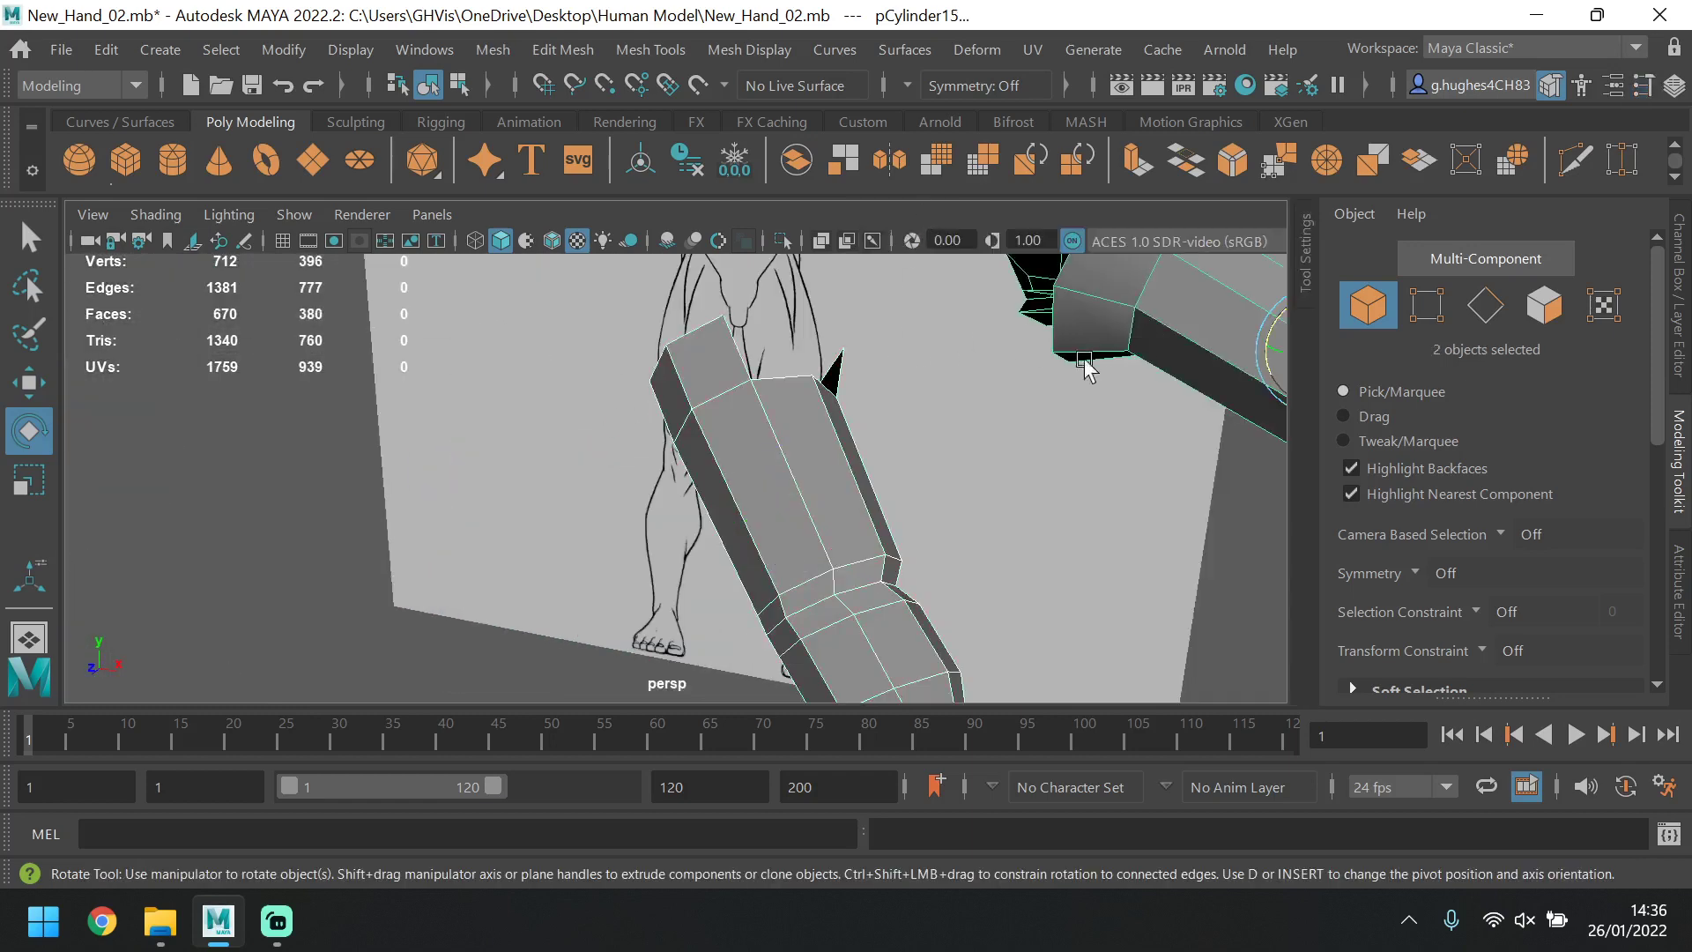
pyautogui.press('f')
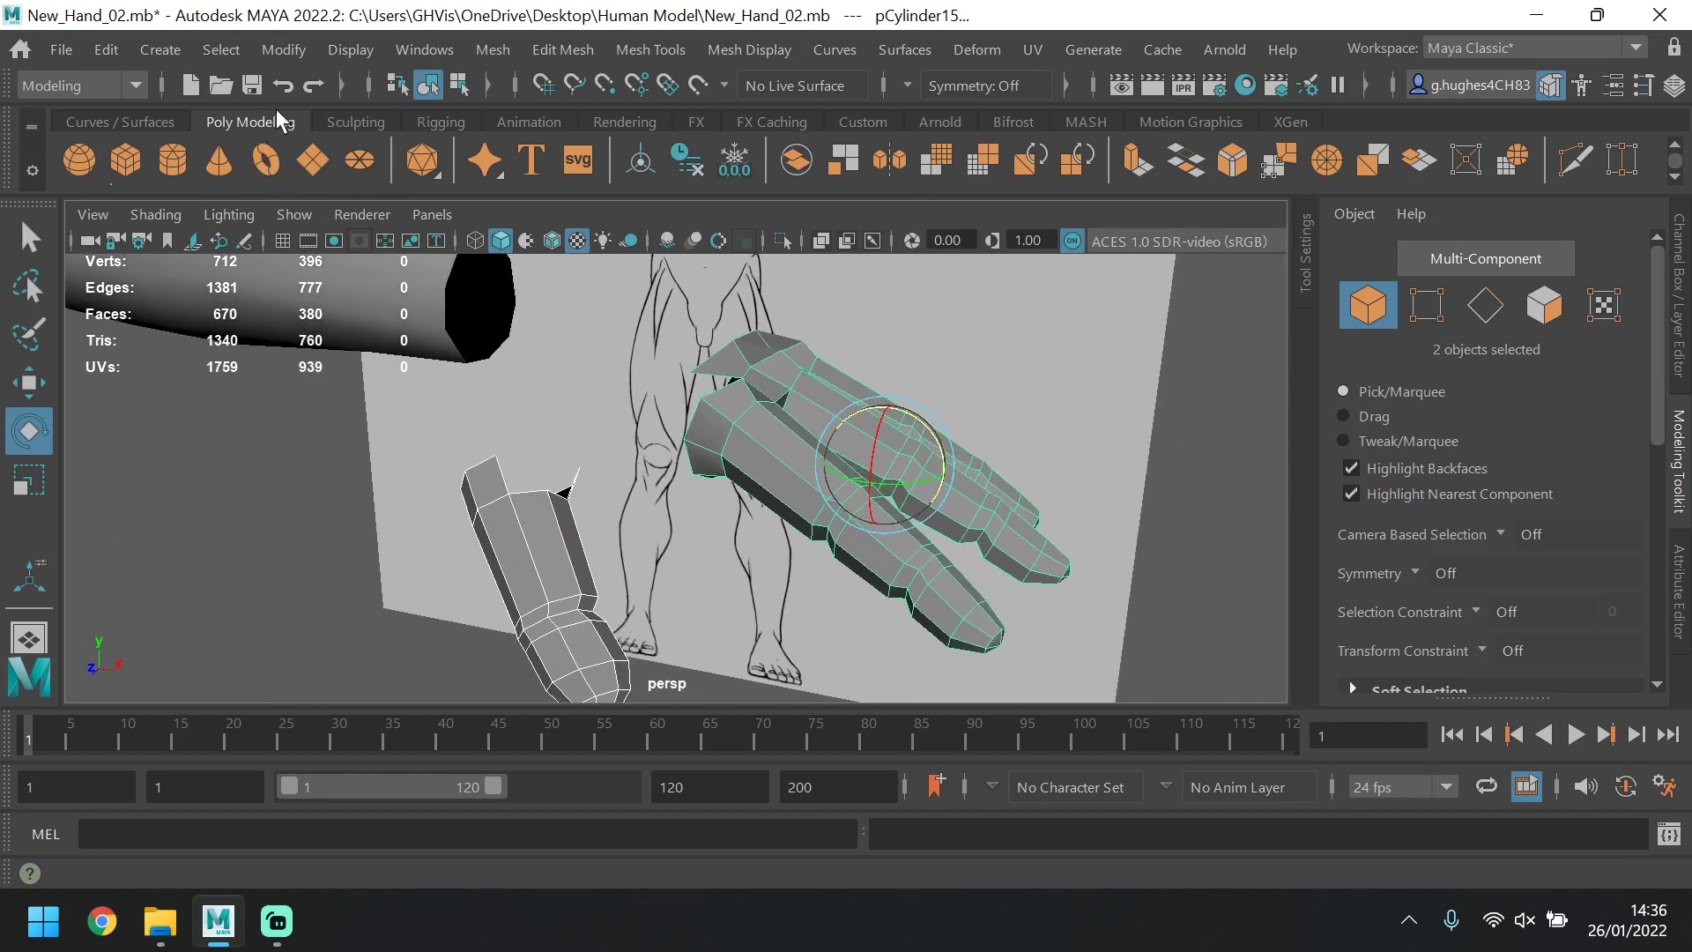
pyautogui.click(513, 50)
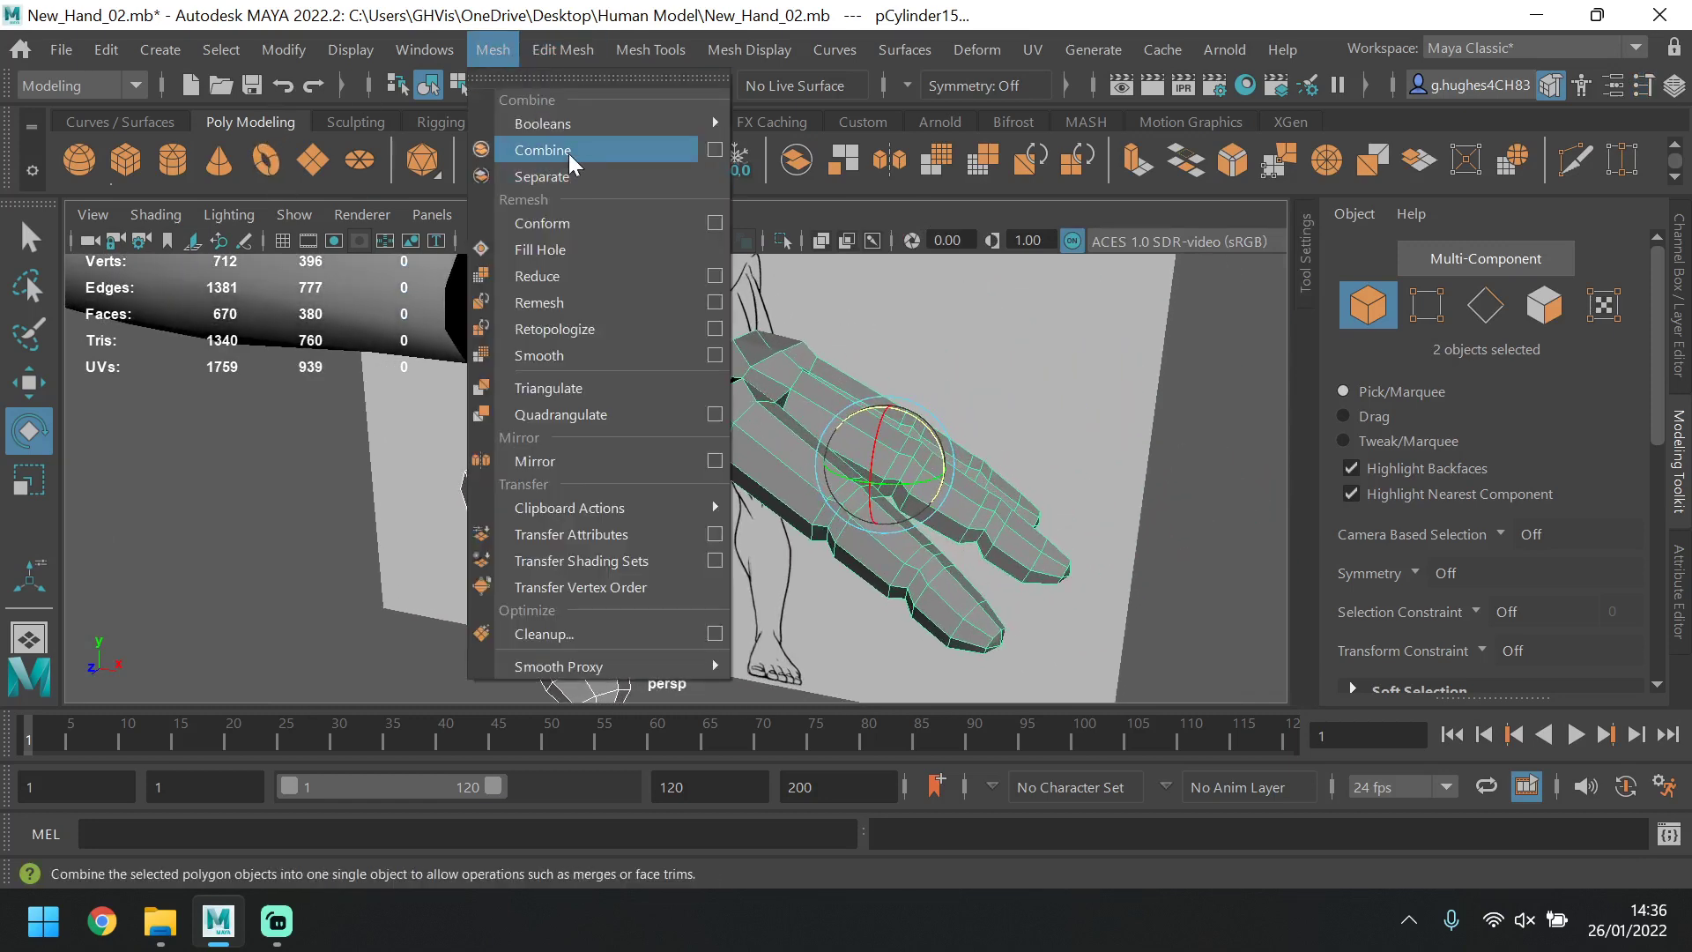
pyautogui.click(569, 145)
# Extrude the two border edges on the inner side of the thumb's base toward the fingers.
pyautogui.click(1483, 309)
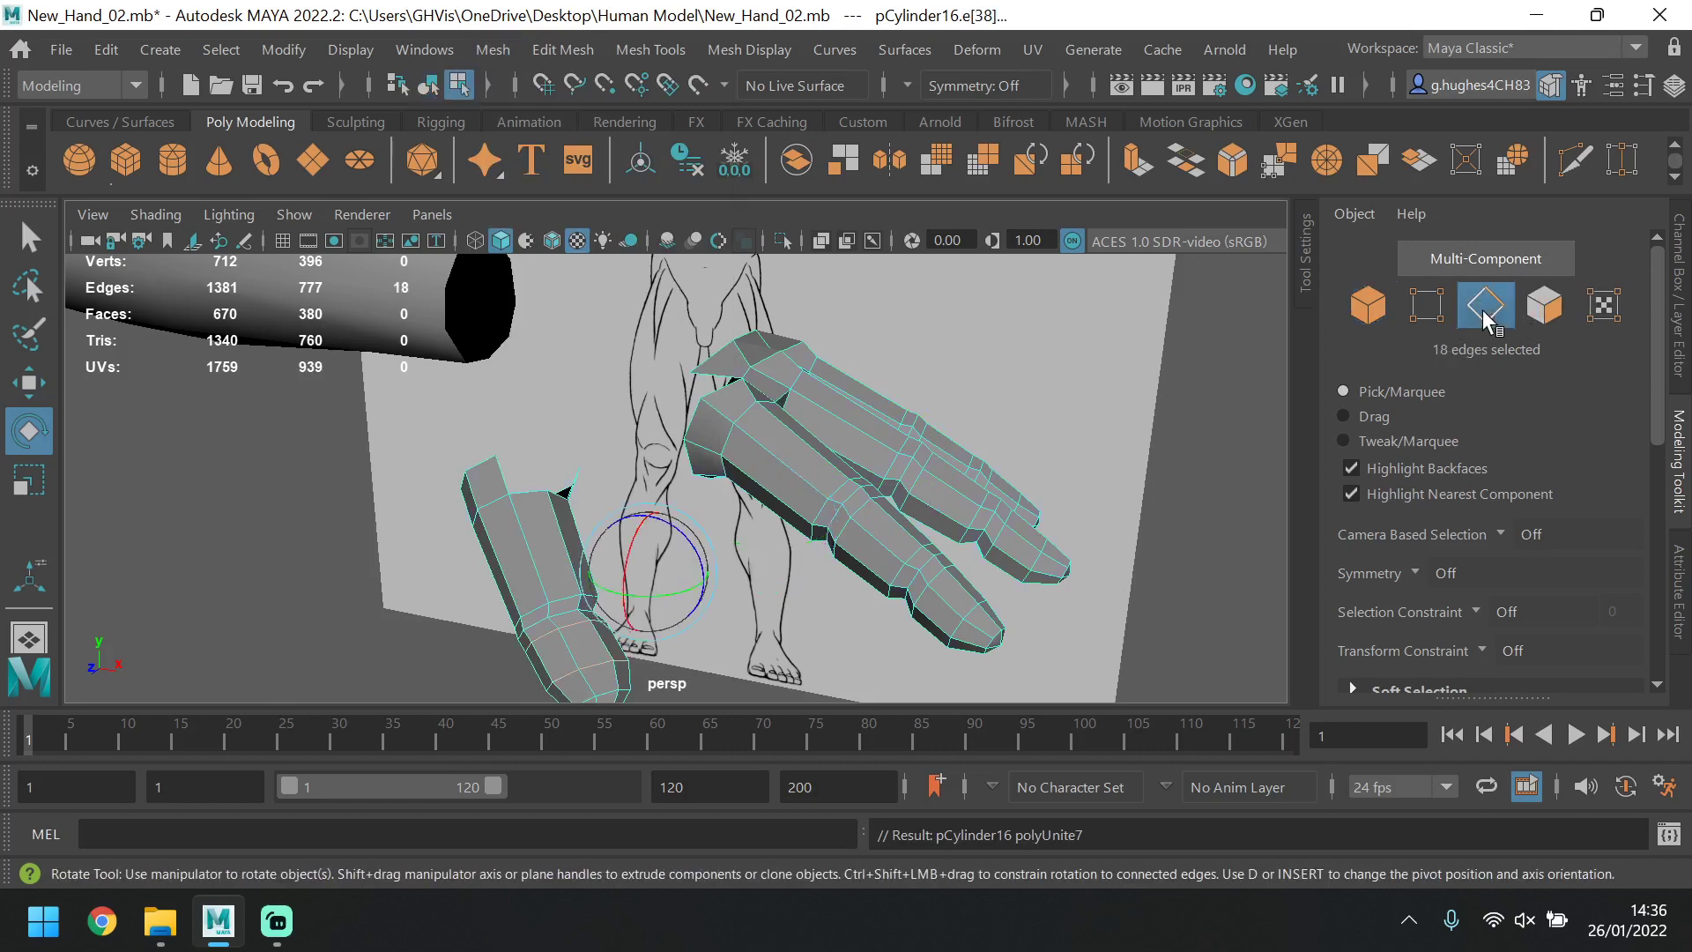
pyautogui.click(518, 492)
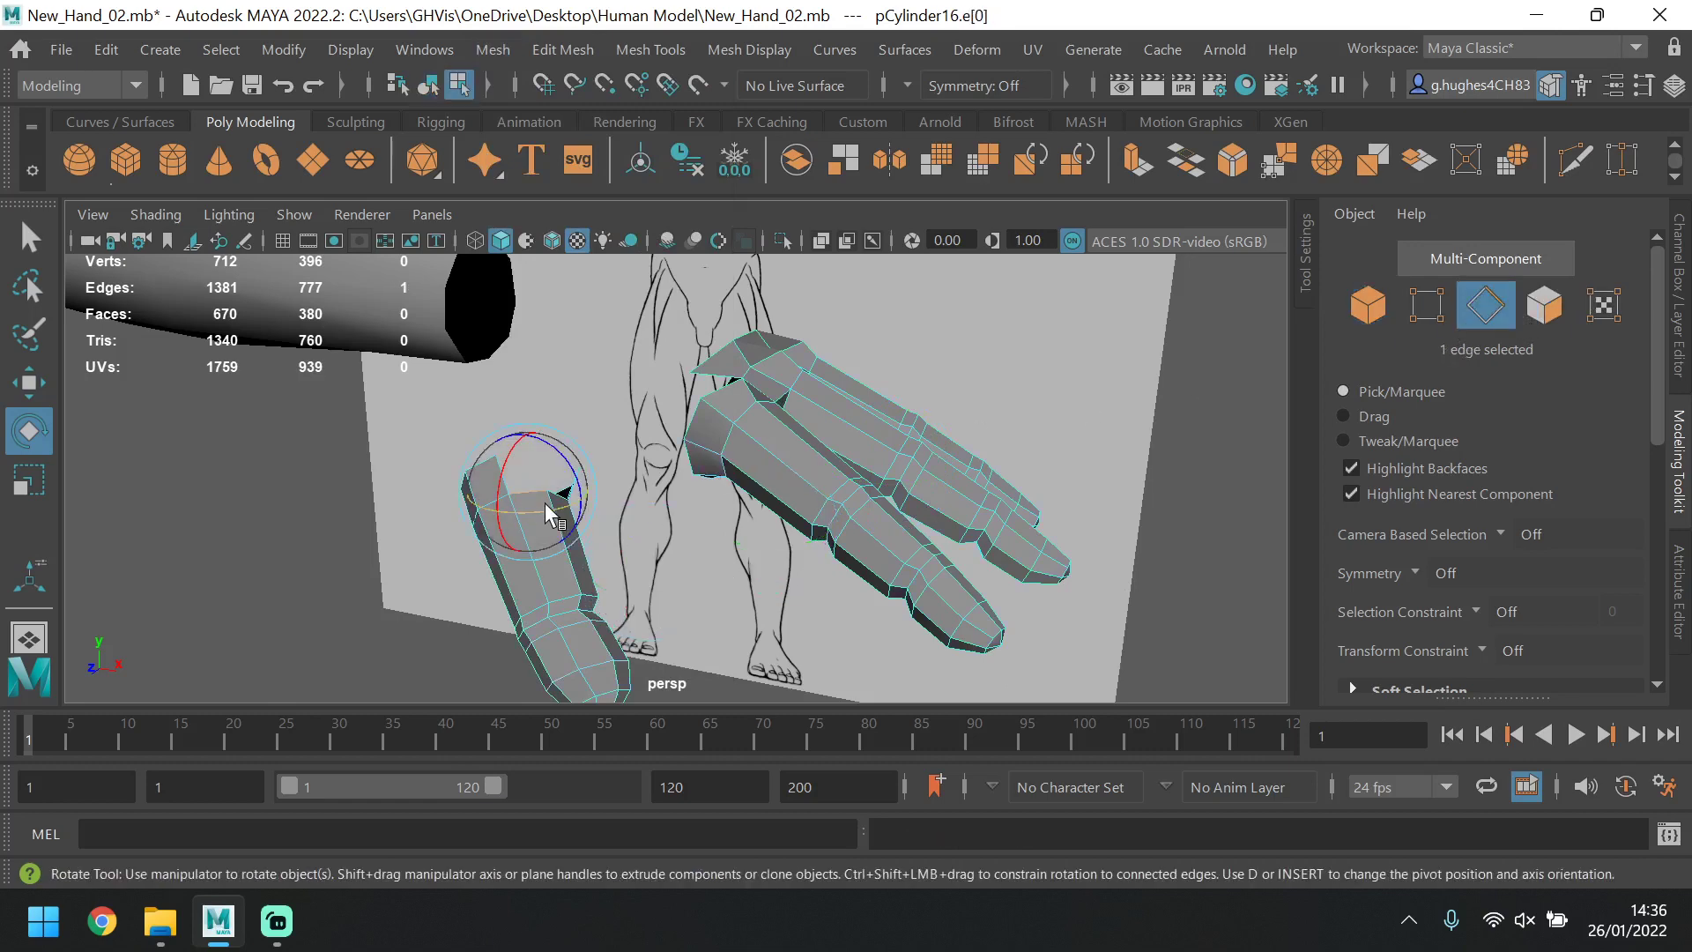
pyautogui.click(29, 381)
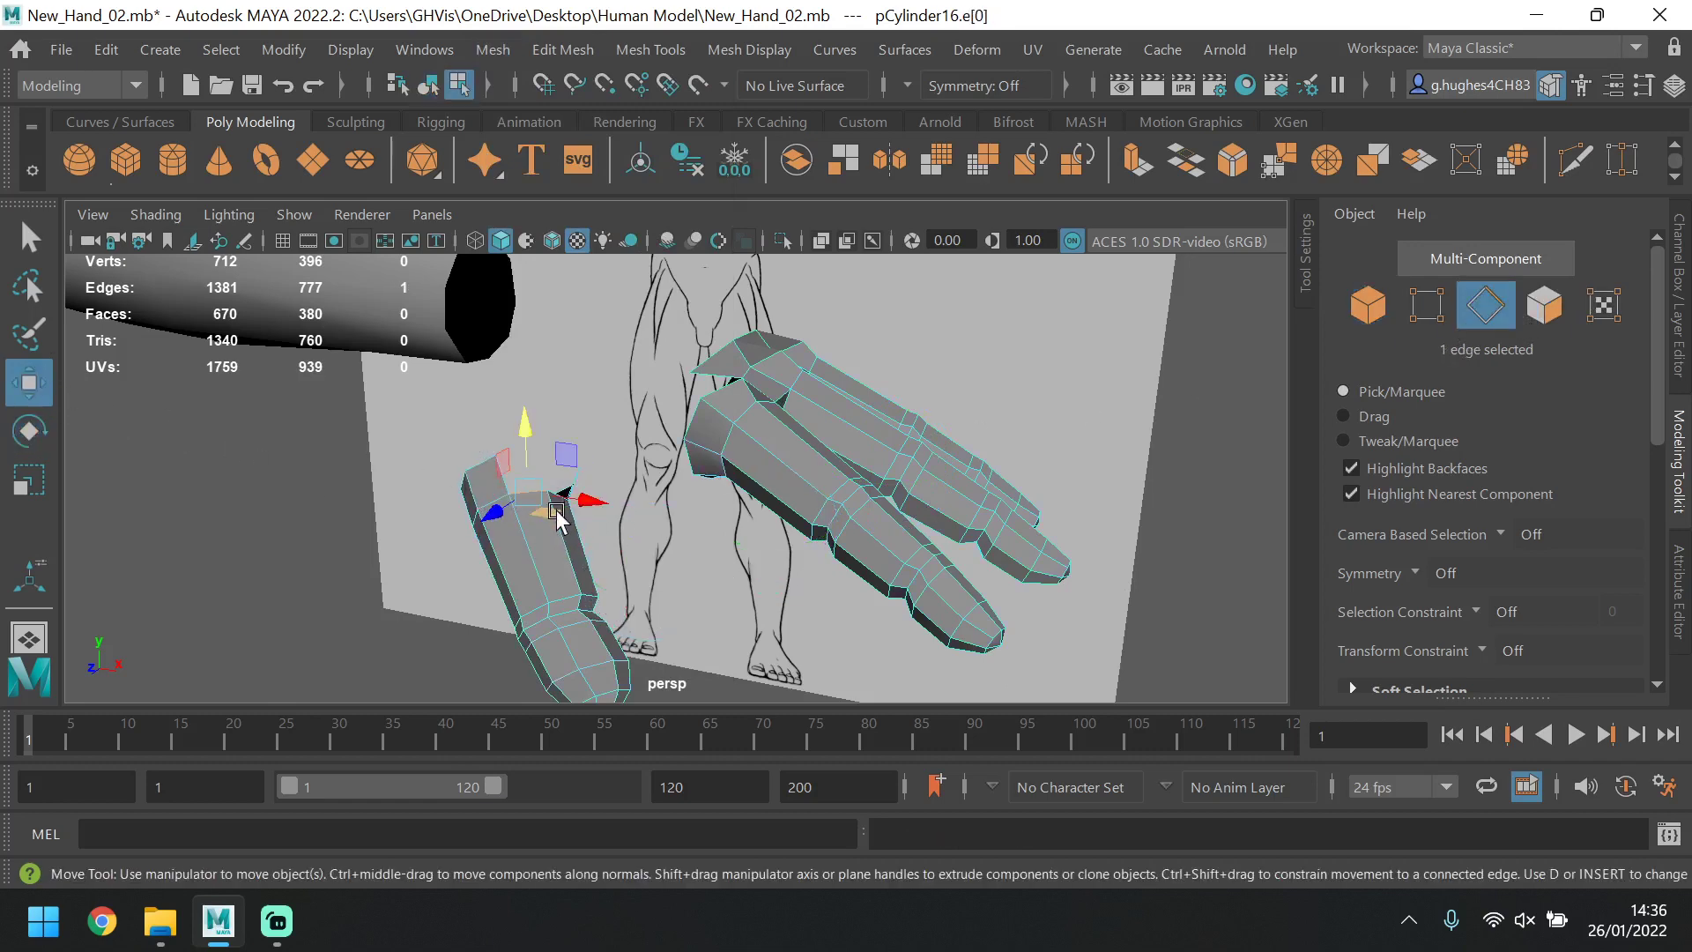
pyautogui.scroll(3, 575, 493)
pyautogui.keyDown('shift'); pyautogui.click(449, 517); pyautogui.keyUp('shift')
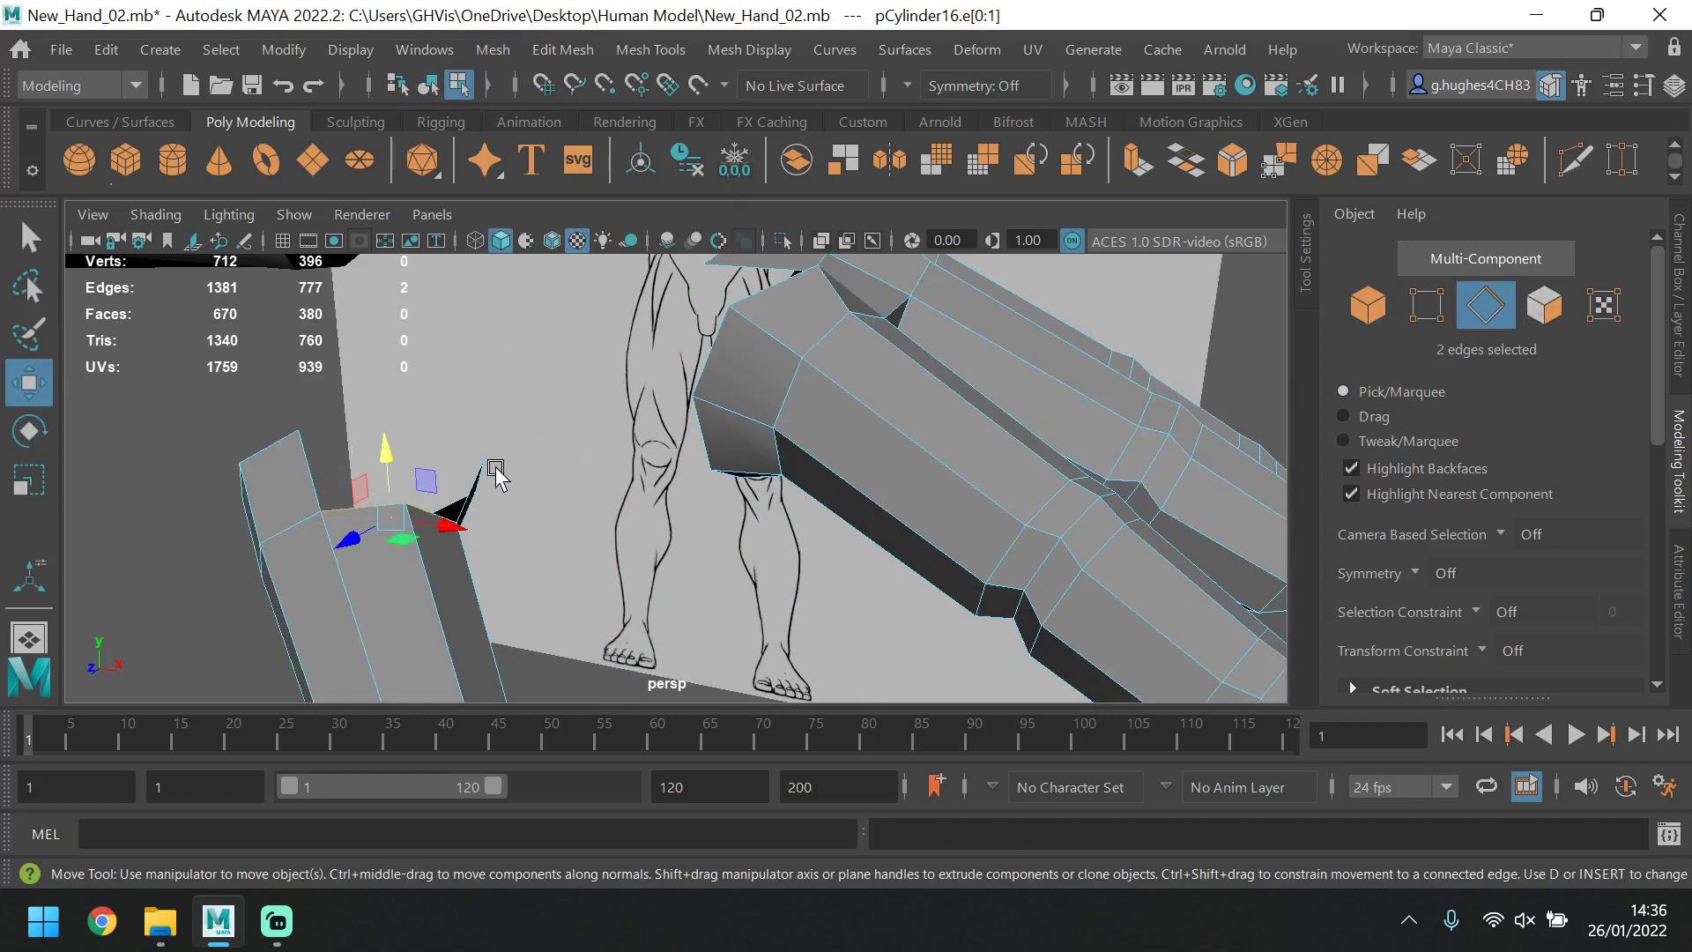
pyautogui.keyDown('alt'); pyautogui.moveTo(495, 467); pyautogui.dragTo(638, 442); pyautogui.keyUp('alt')
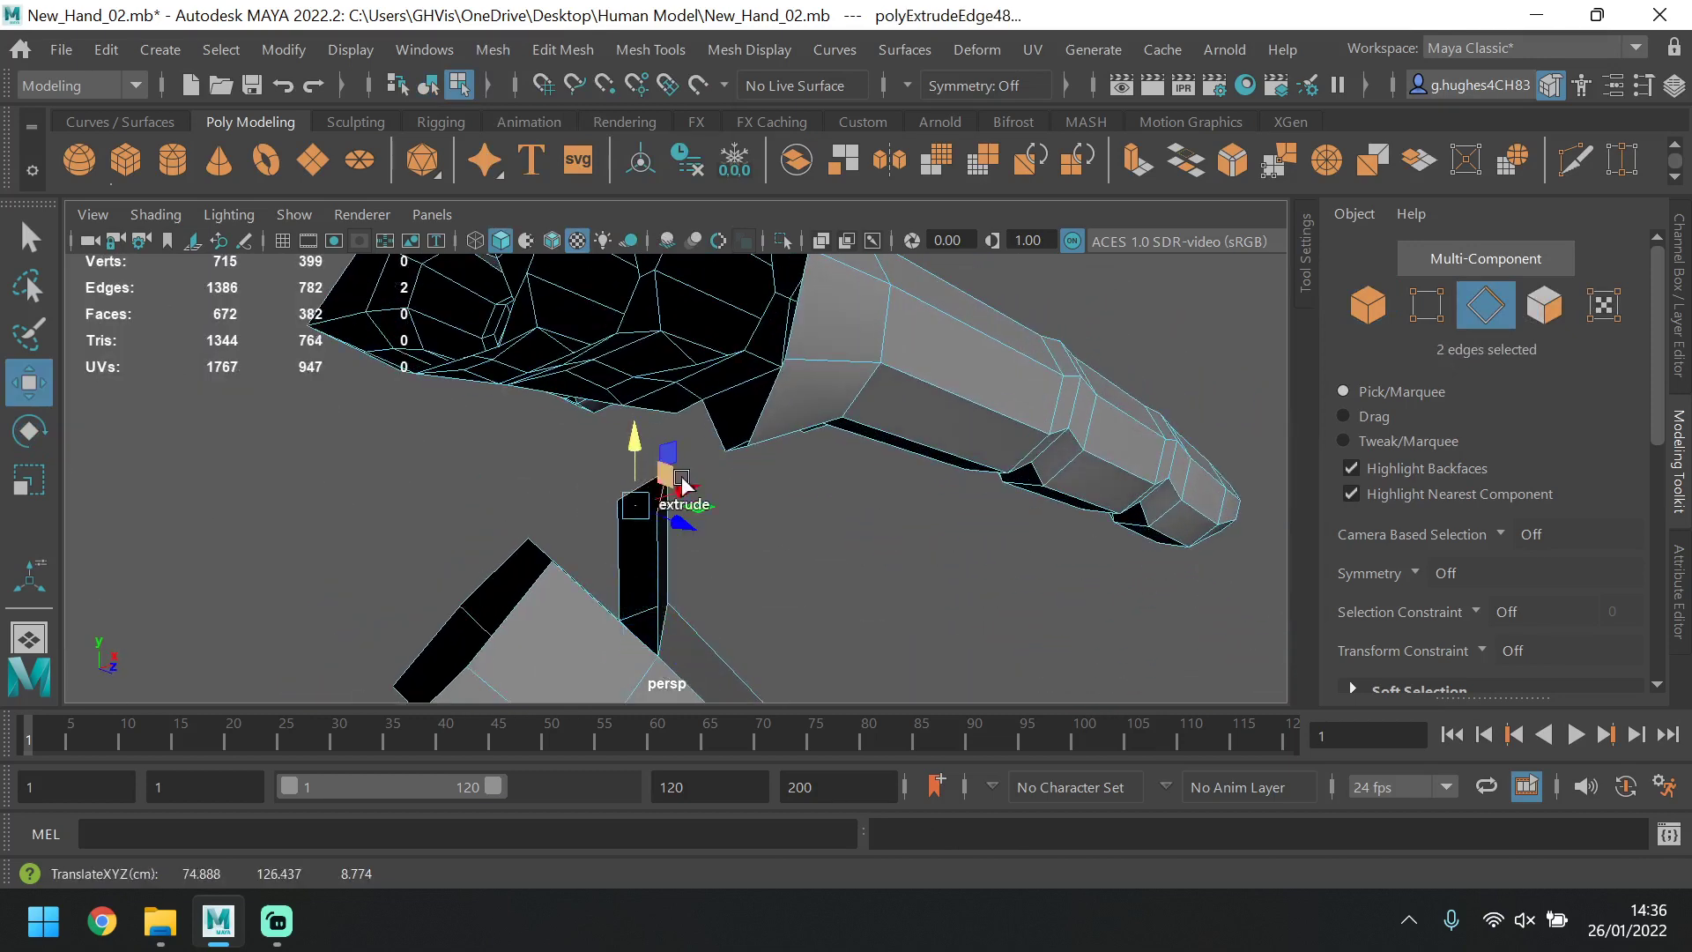
pyautogui.moveTo(688, 502)
pyautogui.keyDown('alt'); pyautogui.mouseDown()
pyautogui.moveTo(704, 529)
pyautogui.moveTo(453, 453)
pyautogui.moveTo(457, 438)
pyautogui.moveTo(548, 446)
pyautogui.moveTo(536, 468)
pyautogui.moveTo(560, 370)
pyautogui.moveTo(585, 445)
pyautogui.moveTo(698, 542)
pyautogui.moveTo(630, 449)
pyautogui.moveTo(657, 467)
pyautogui.moveTo(616, 387)
pyautogui.mouseUp(); pyautogui.keyUp('alt')
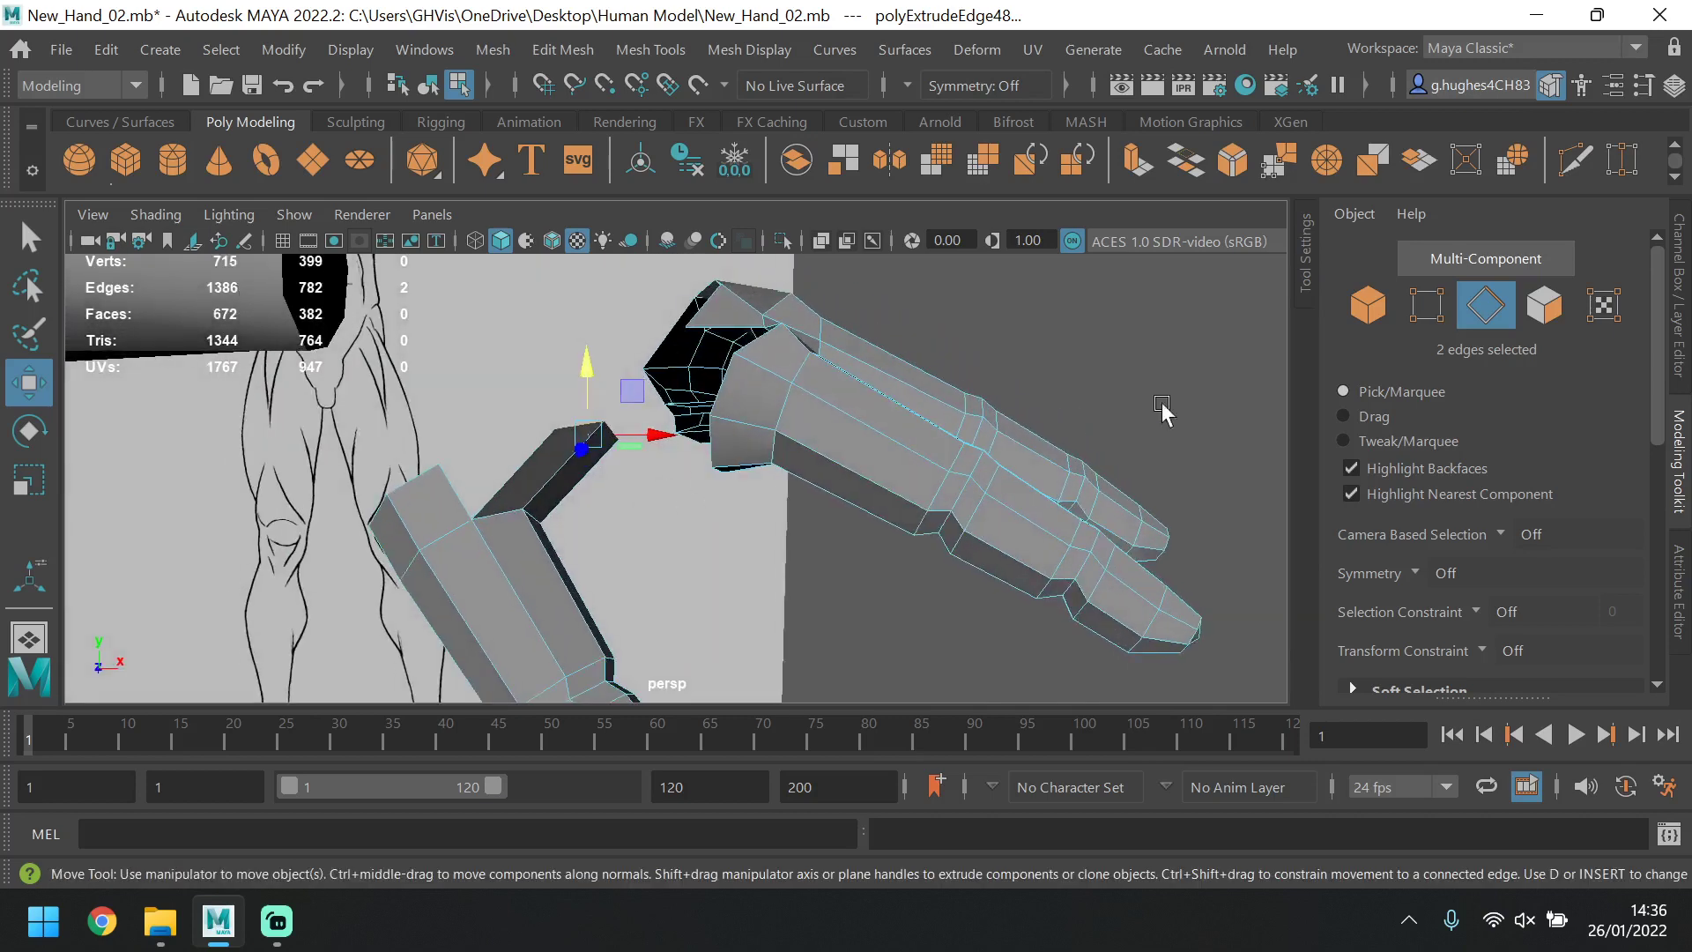
# Reposition the end vertices of the extruded strip so it angles from the thumb toward the index finger's base.
pyautogui.click(1430, 310)
pyautogui.click(579, 438)
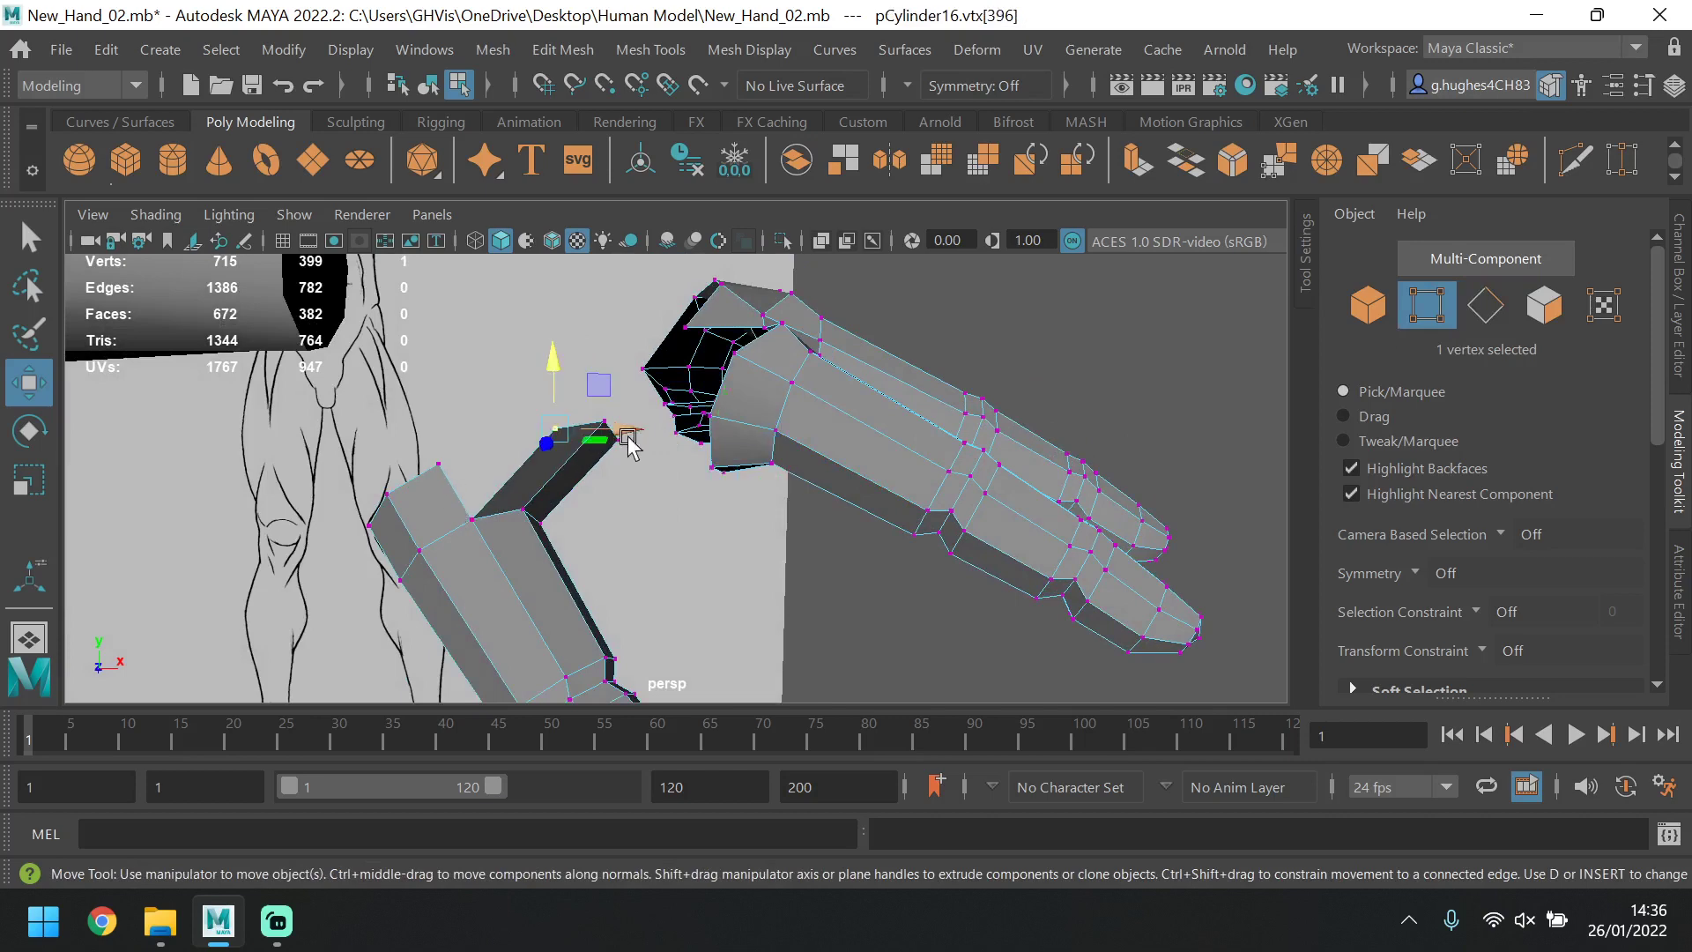
pyautogui.click(614, 423)
pyautogui.moveTo(636, 435)
pyautogui.keyDown('alt'); pyautogui.mouseDown()
pyautogui.moveTo(723, 487)
pyautogui.moveTo(615, 456)
pyautogui.mouseUp(); pyautogui.keyUp('alt')
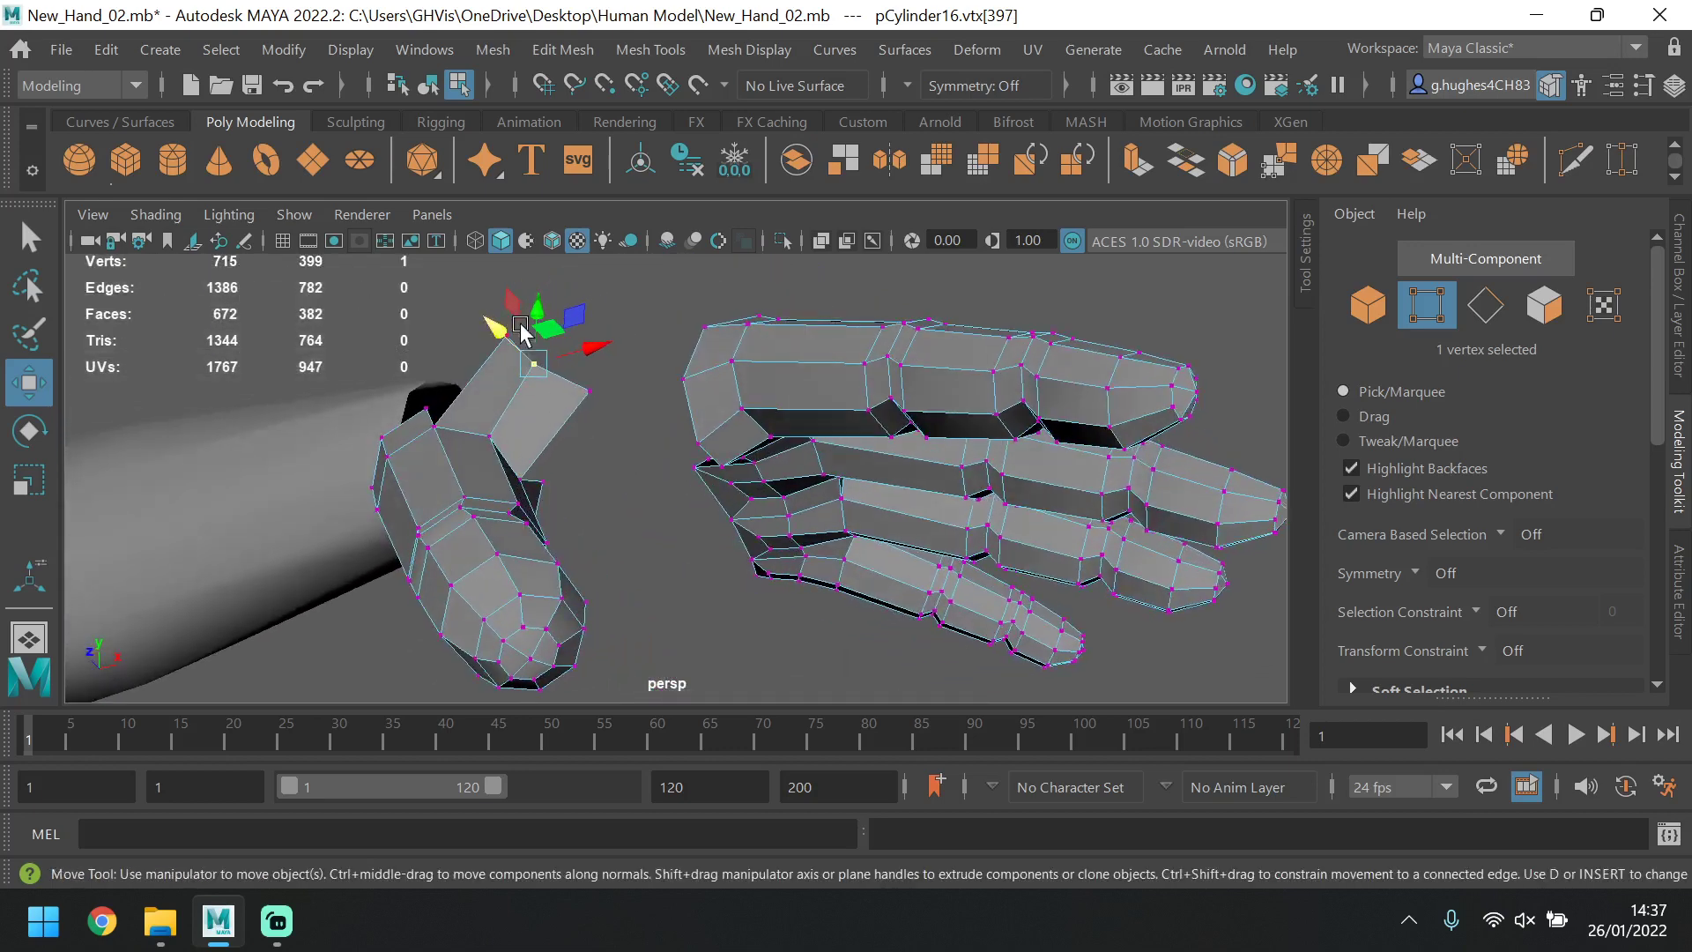
pyautogui.moveTo(520, 324); pyautogui.dragTo(630, 480)
pyautogui.click(602, 386)
# Extrude the strip's two end edges again to reach the open border at the index finger's base.
pyautogui.press('F10')
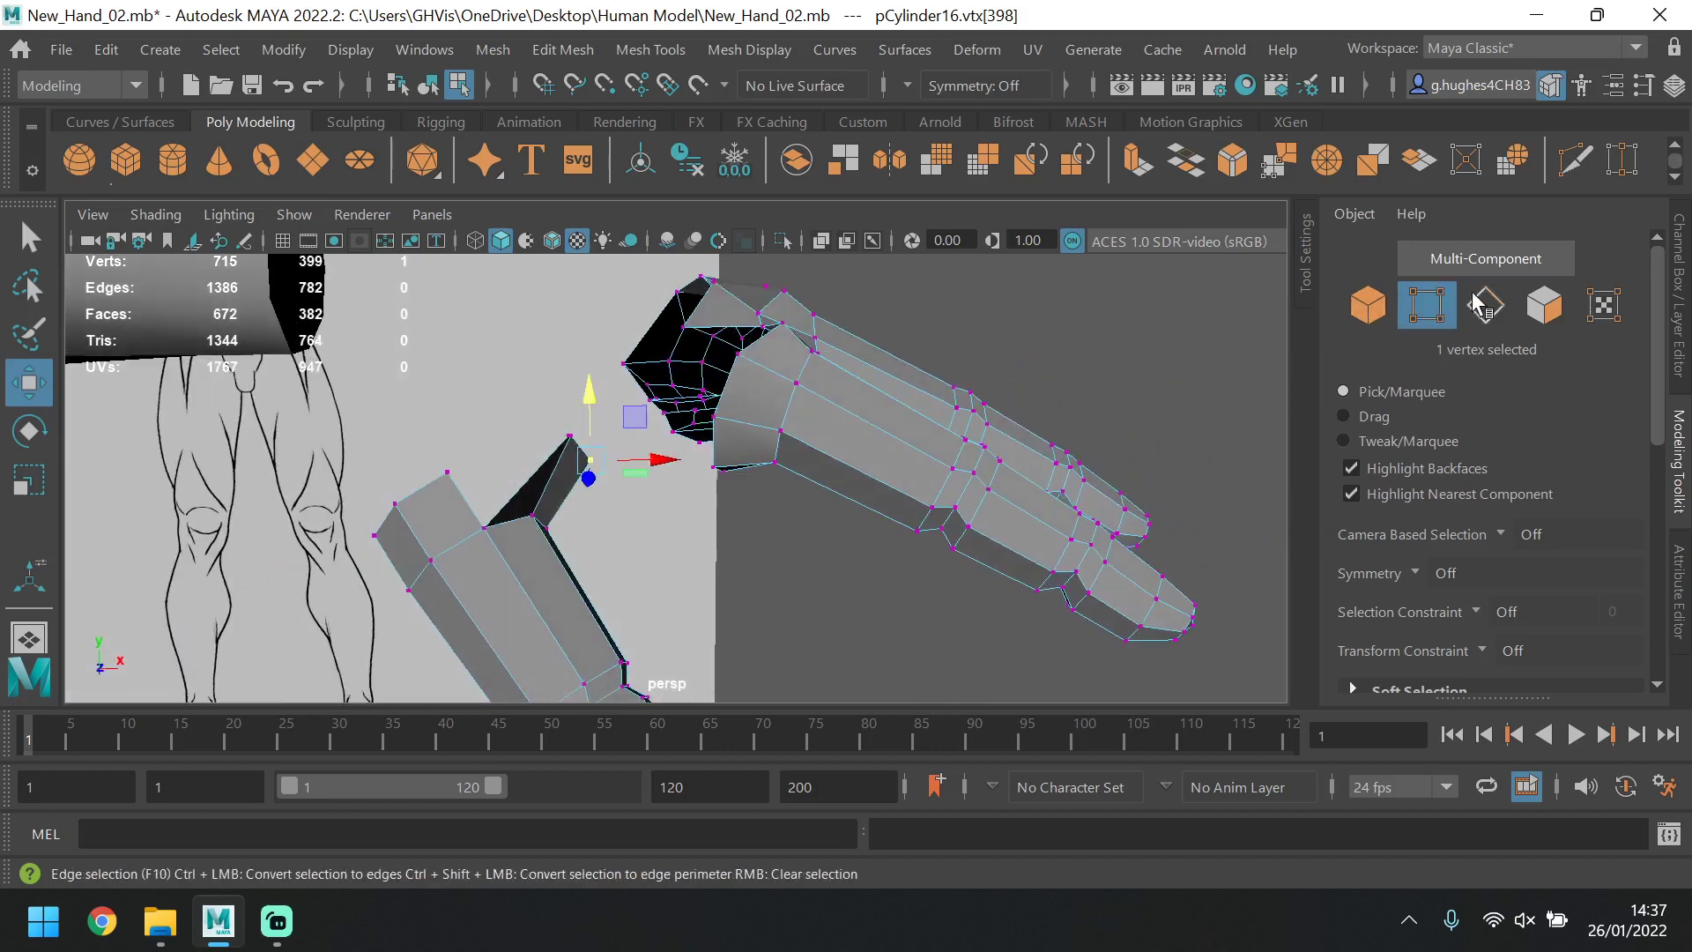
pyautogui.keyDown('alt'); pyautogui.moveTo(616, 455); pyautogui.dragTo(667, 495); pyautogui.keyUp('alt')
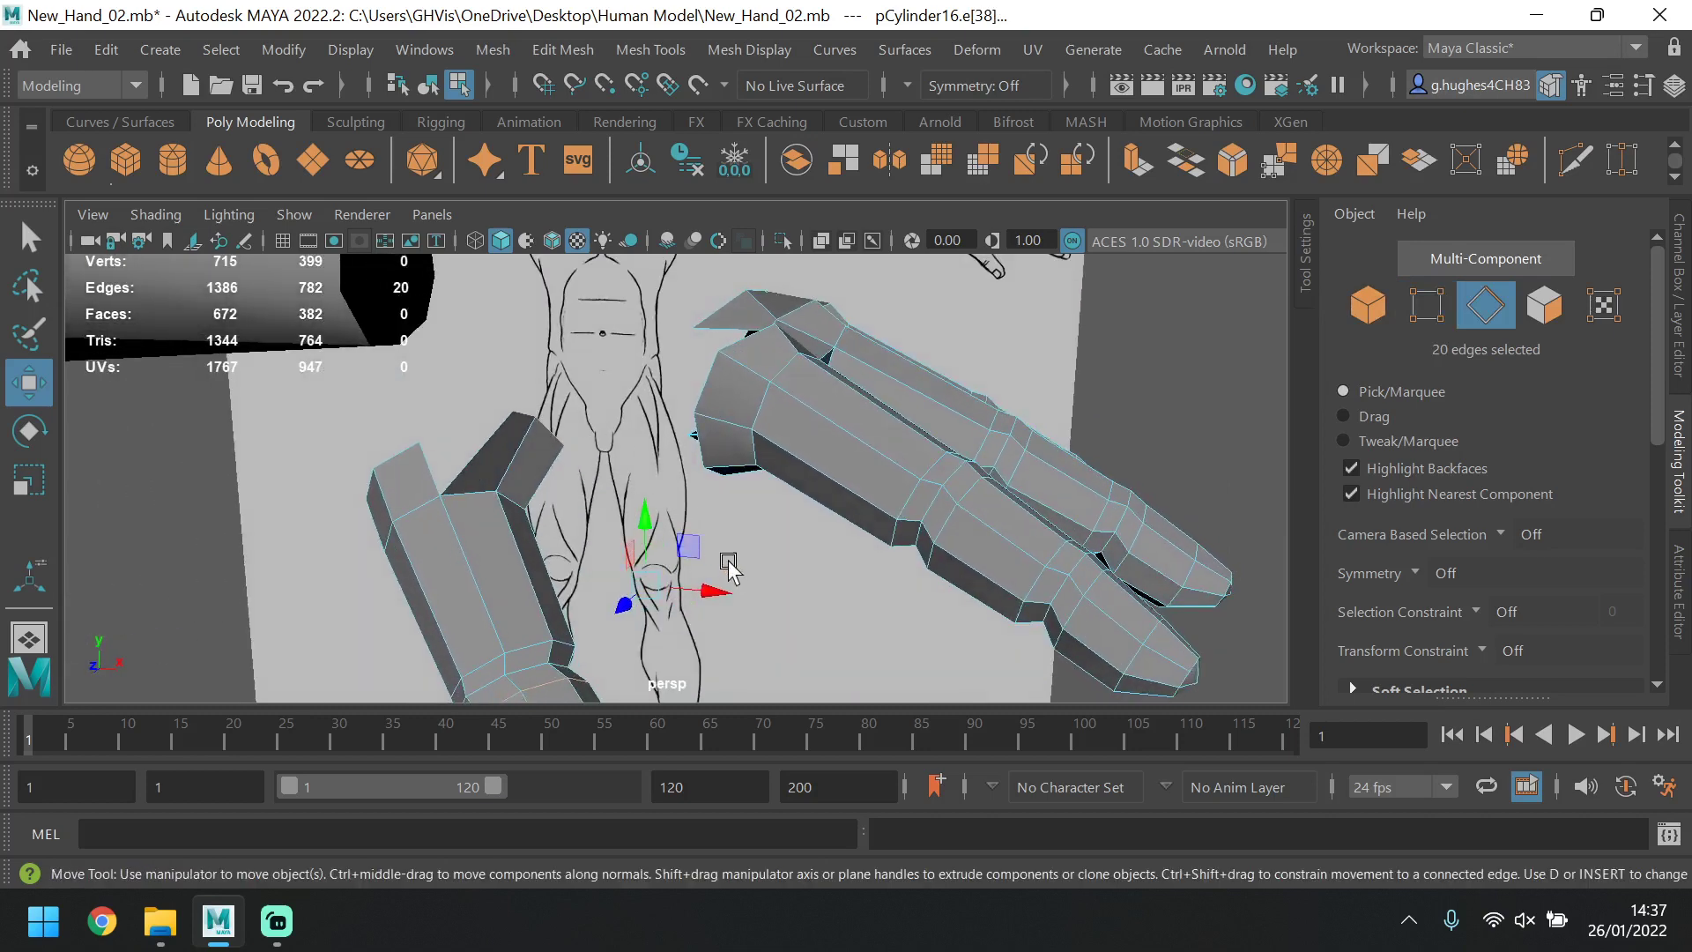
pyautogui.click(551, 431)
pyautogui.keyDown('shift'); pyautogui.moveTo(520, 421); pyautogui.dragTo(775, 458); pyautogui.keyUp('shift')
# Move the new strip's end vertices next to their matching vertices on the open border of the index finger.
pyautogui.click(1425, 304)
pyautogui.click(642, 459)
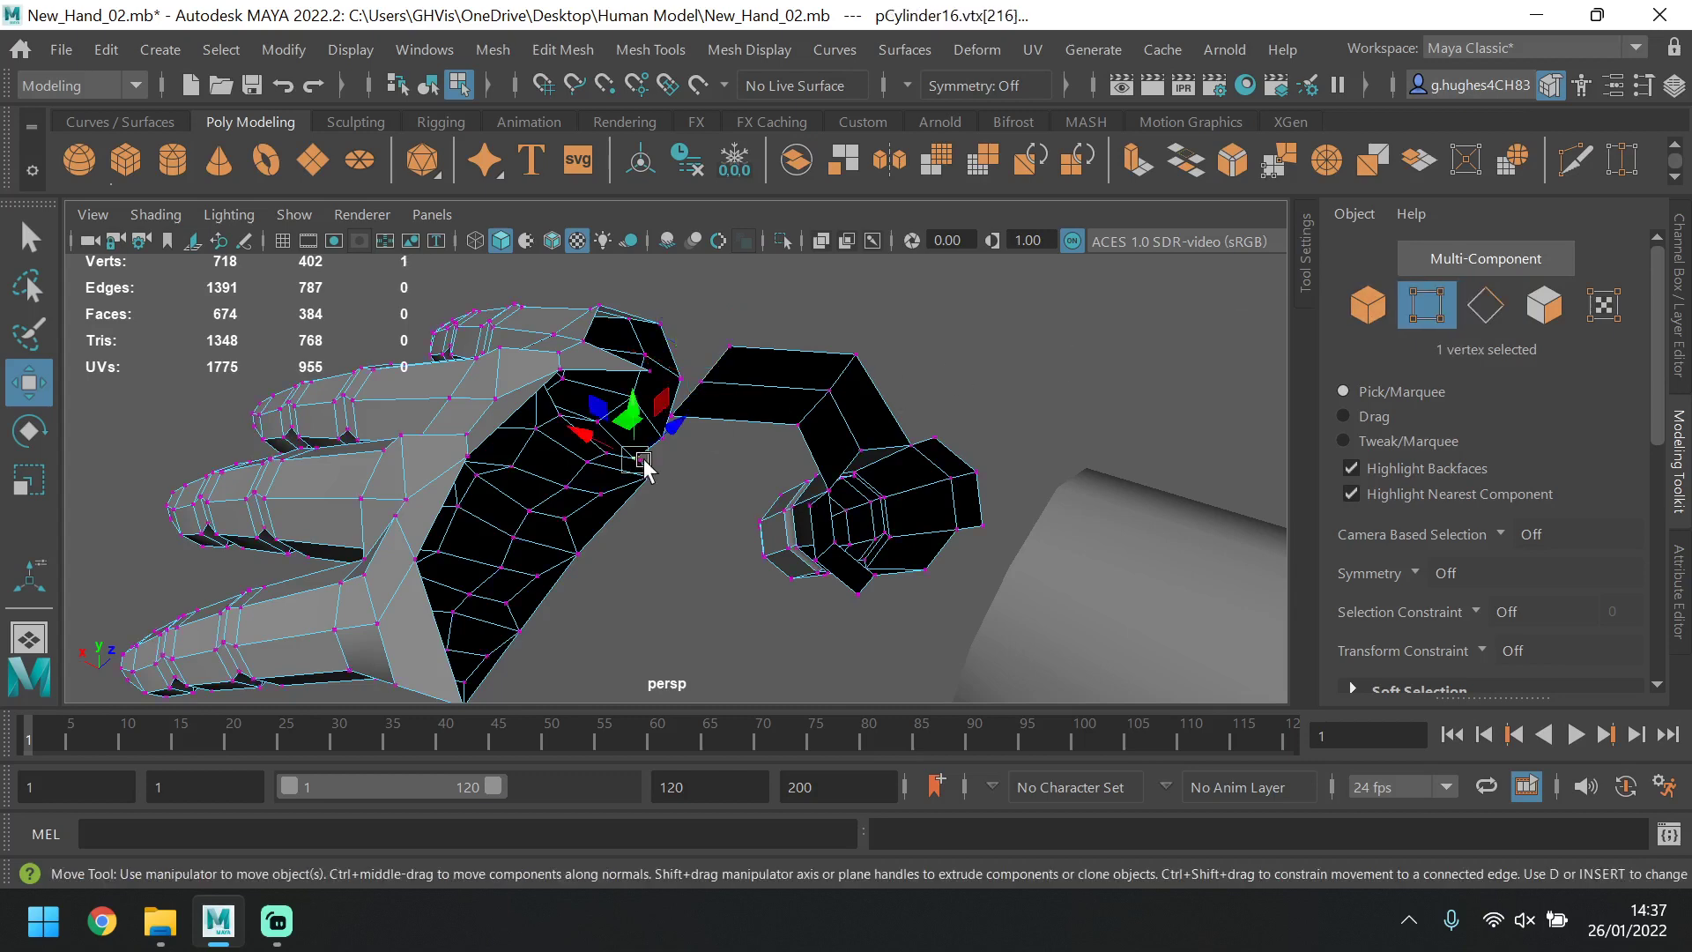
pyautogui.click(709, 413)
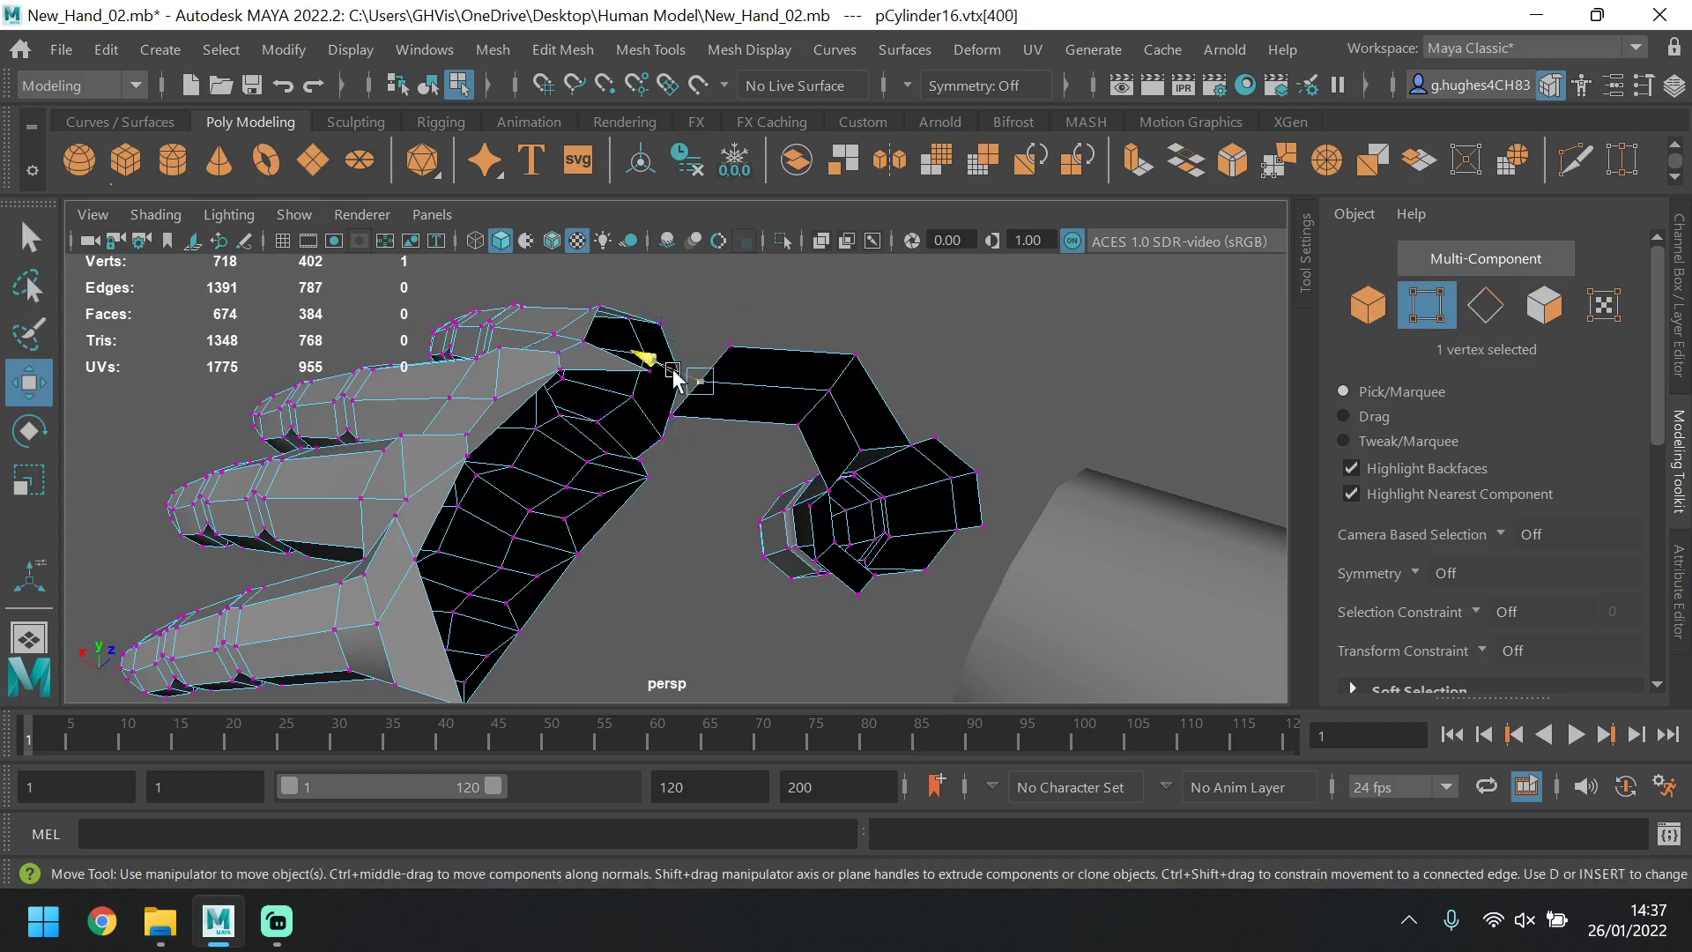
pyautogui.moveTo(672, 371); pyautogui.dragTo(633, 313)
pyautogui.click(739, 354)
pyautogui.click(726, 348)
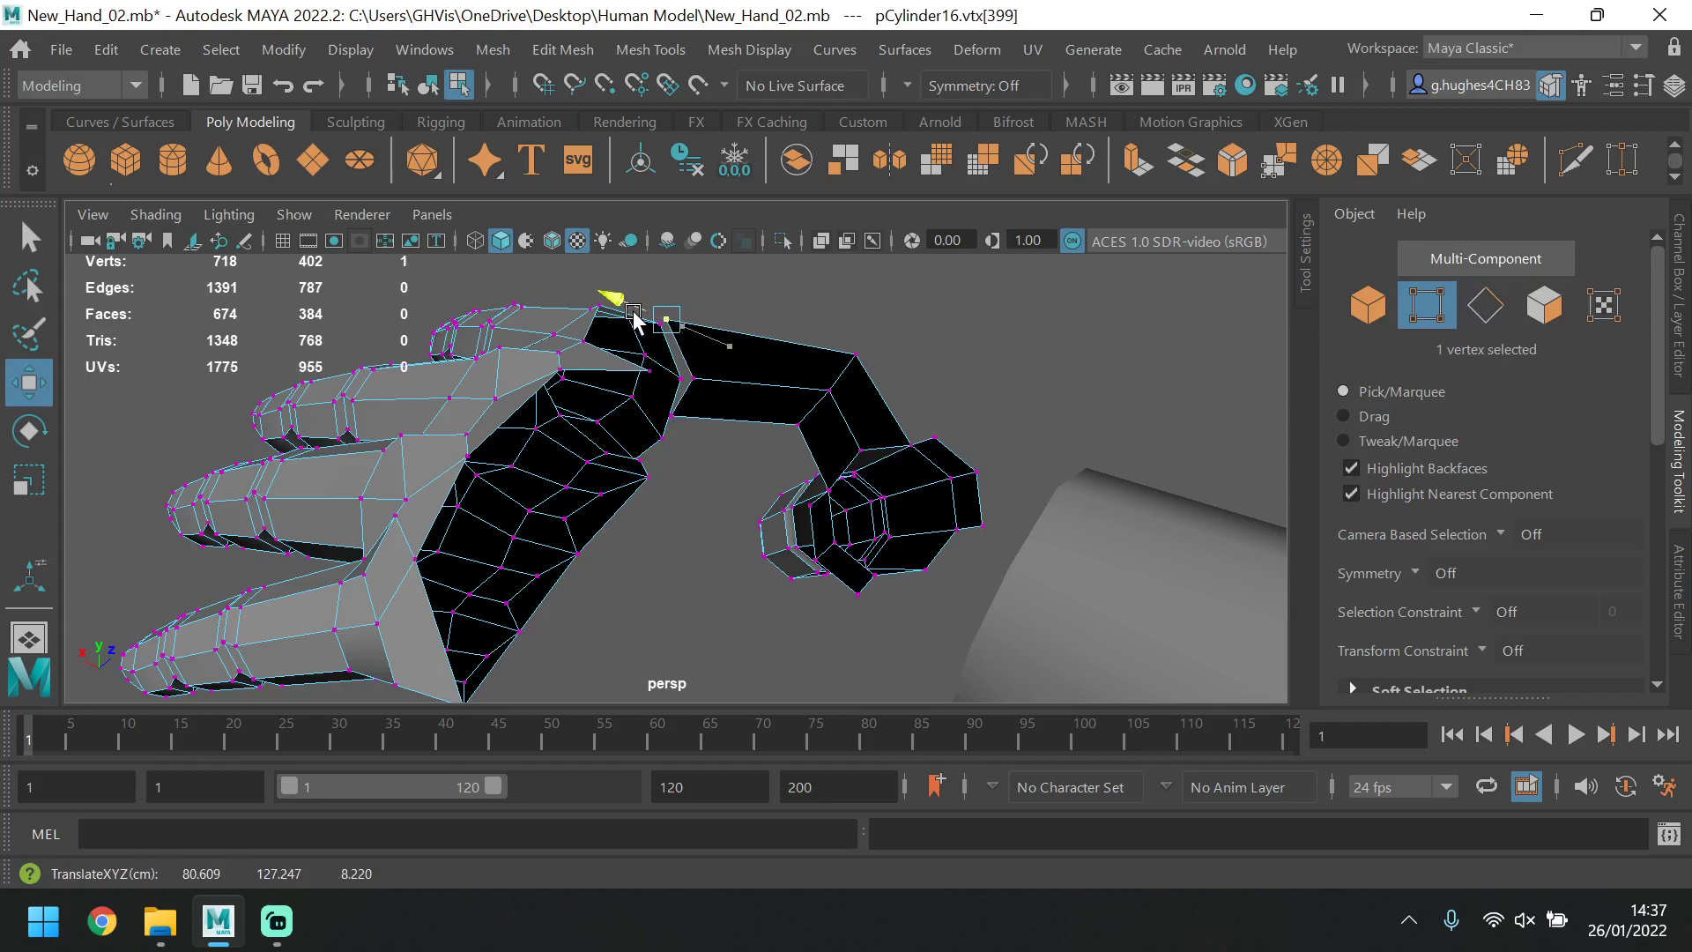
pyautogui.click(682, 380)
pyautogui.moveTo(674, 367); pyautogui.dragTo(635, 414)
pyautogui.click(666, 386)
pyautogui.click(657, 384)
# Move the middle vertices of the strip between thumb and index finger to form an arched webbing.
pyautogui.click(487, 432)
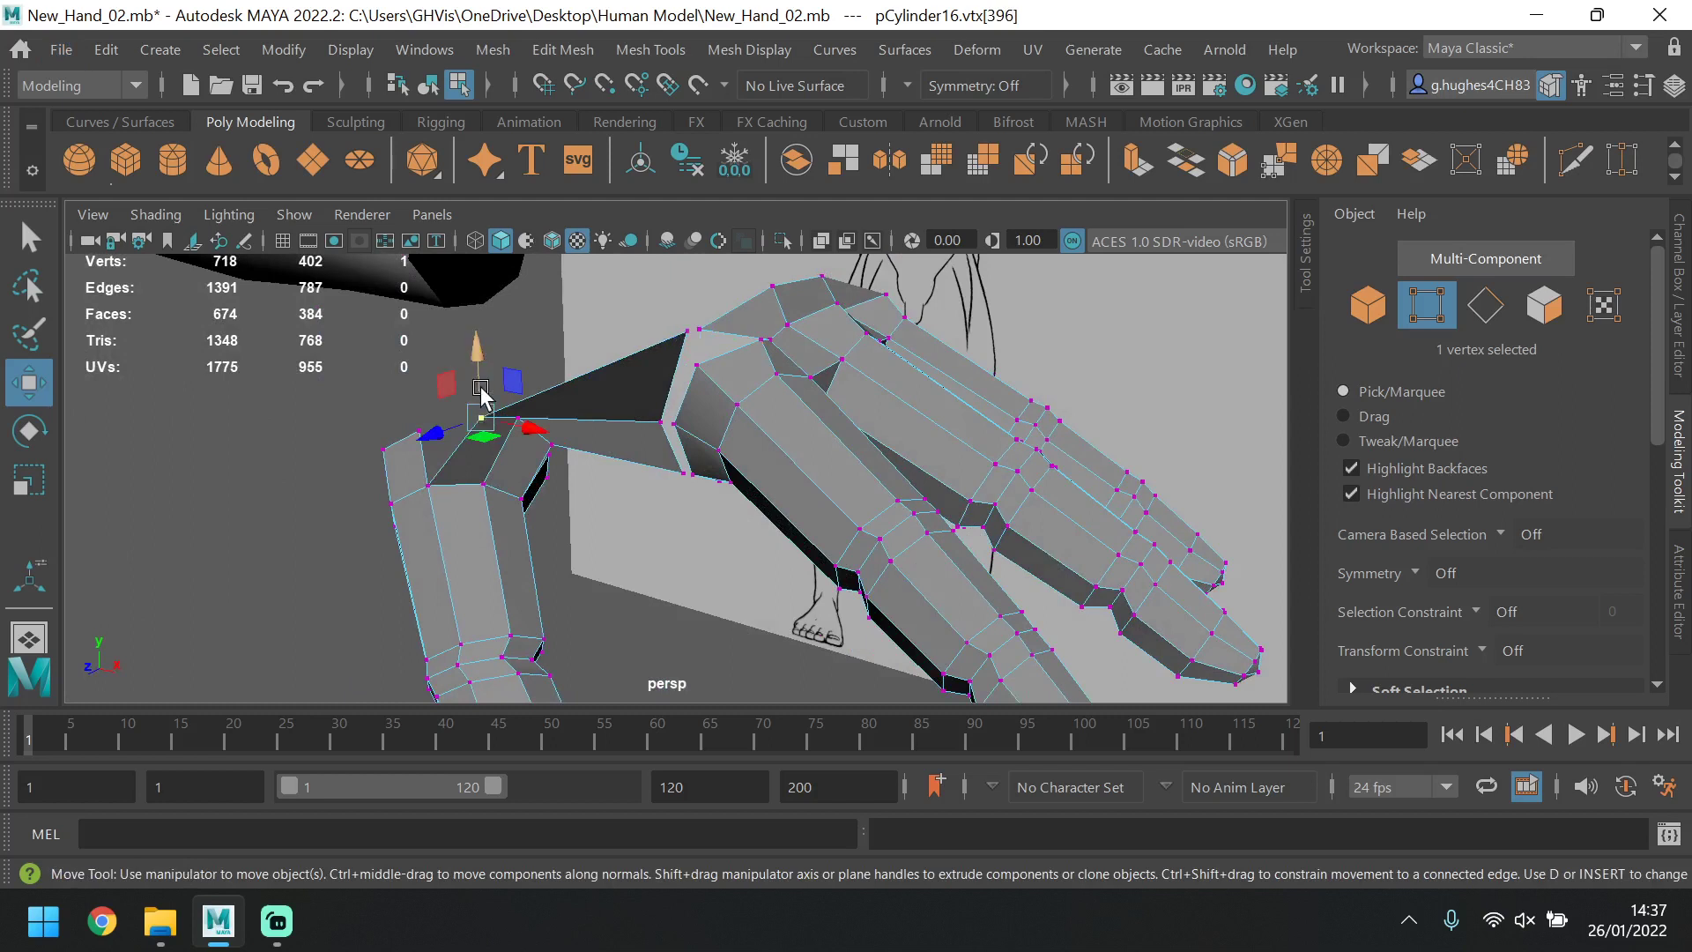
pyautogui.moveTo(472, 383); pyautogui.dragTo(529, 452)
pyautogui.click(519, 419)
pyautogui.click(559, 444)
pyautogui.hotkey('ctrl', 'z')
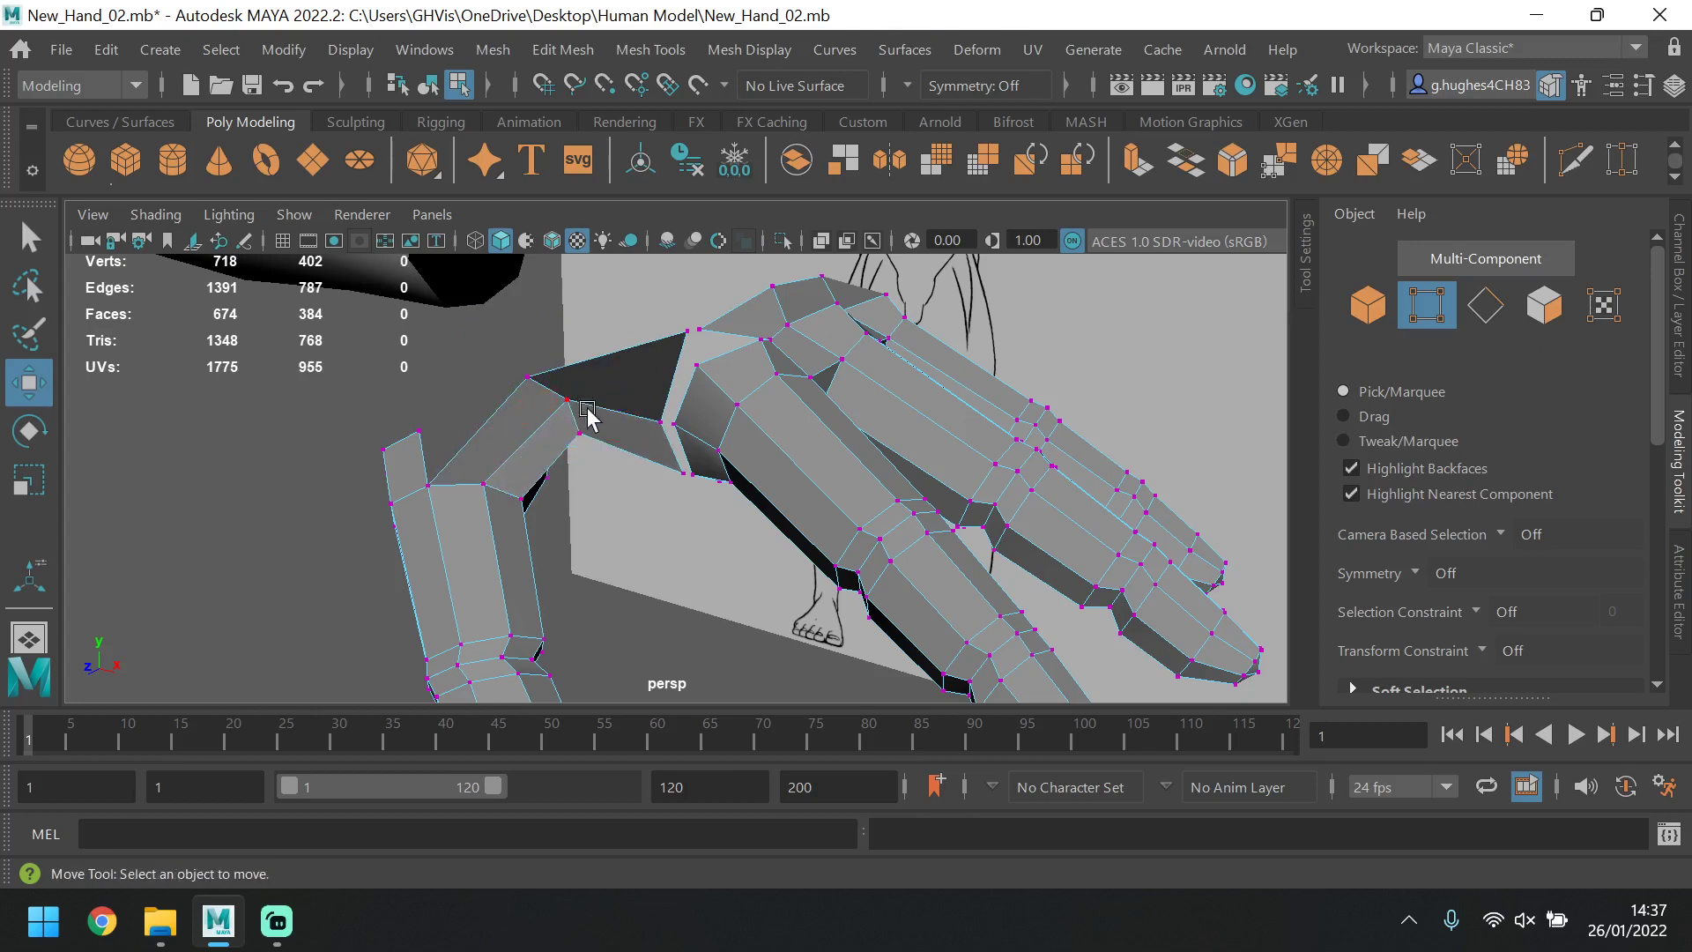
pyautogui.moveTo(577, 375); pyautogui.dragTo(582, 393)
pyautogui.click(636, 314)
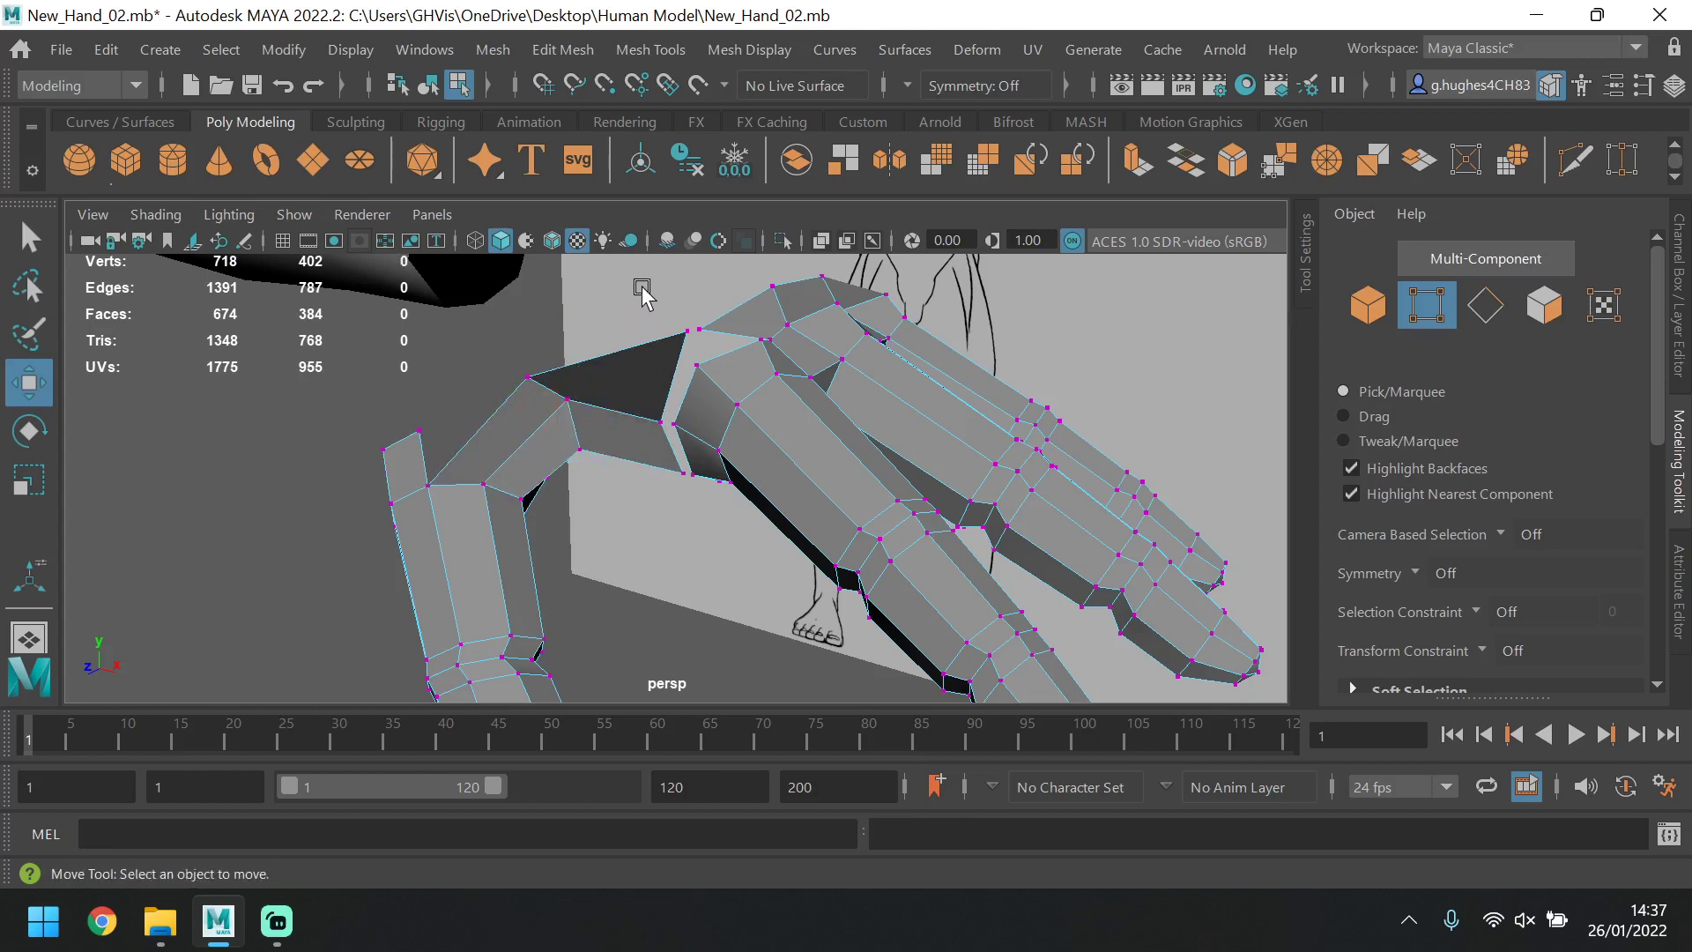
pyautogui.moveTo(637, 314)
pyautogui.keyDown('alt'); pyautogui.mouseDown()
pyautogui.moveTo(710, 377)
pyautogui.moveTo(712, 351)
pyautogui.moveTo(672, 333)
pyautogui.mouseUp(); pyautogui.keyUp('alt')
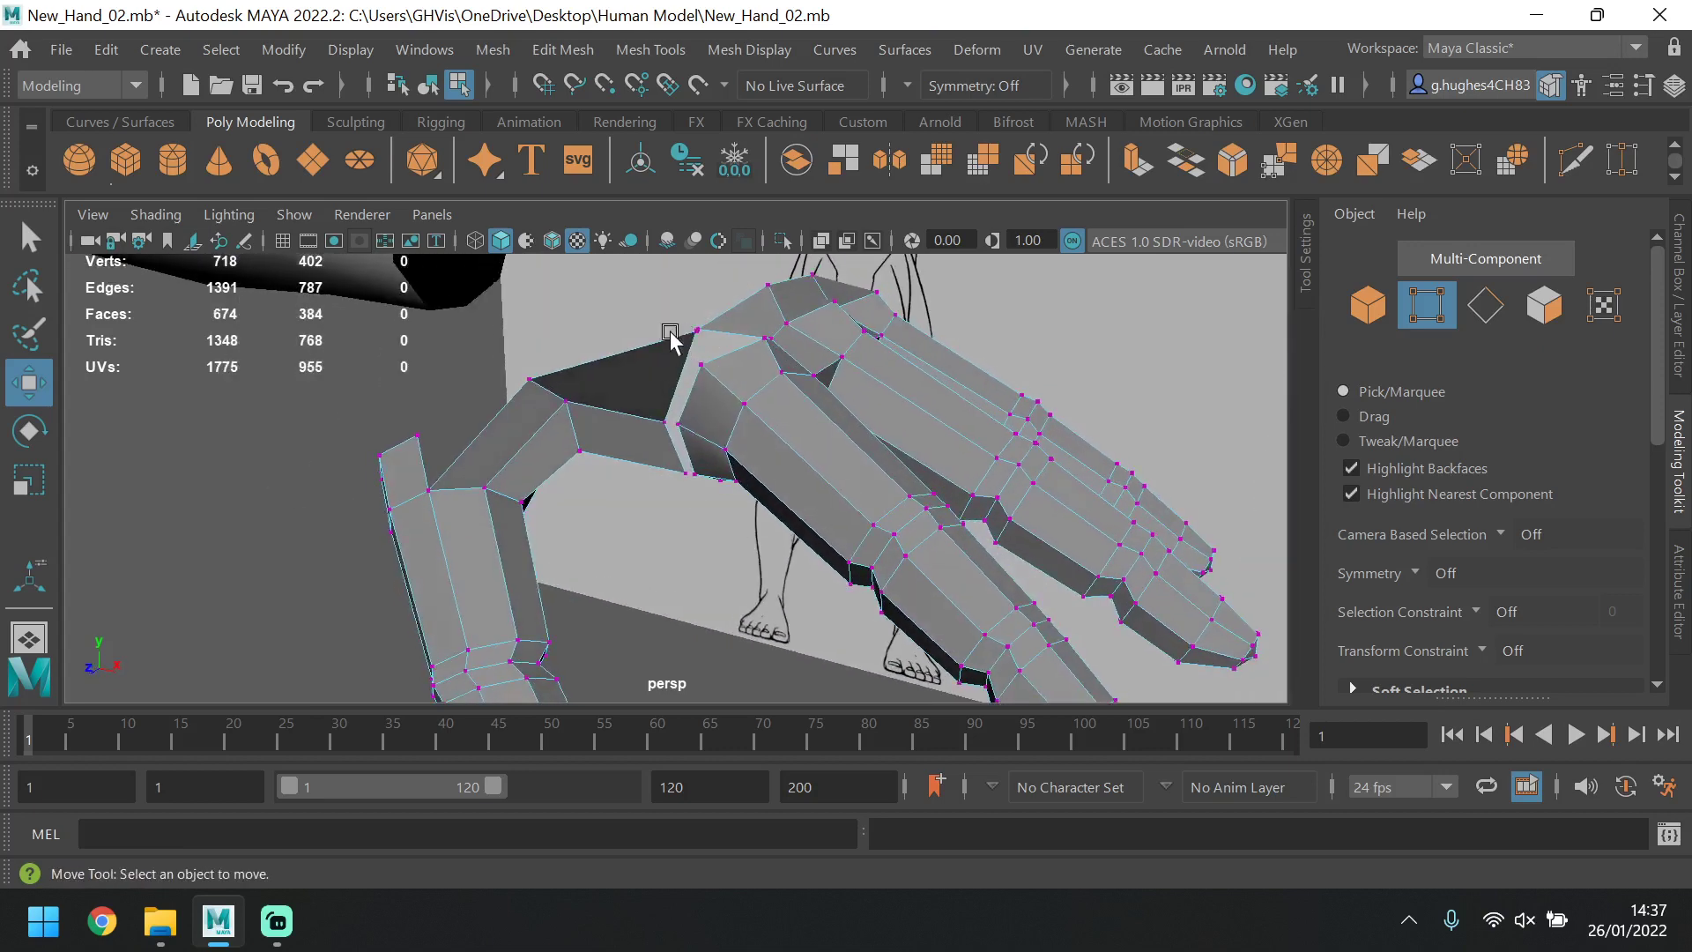
# Target Weld the webbing's three end vertices to the matching border vertices at the index finger's base.
pyautogui.scroll(-5, 1504, 410)
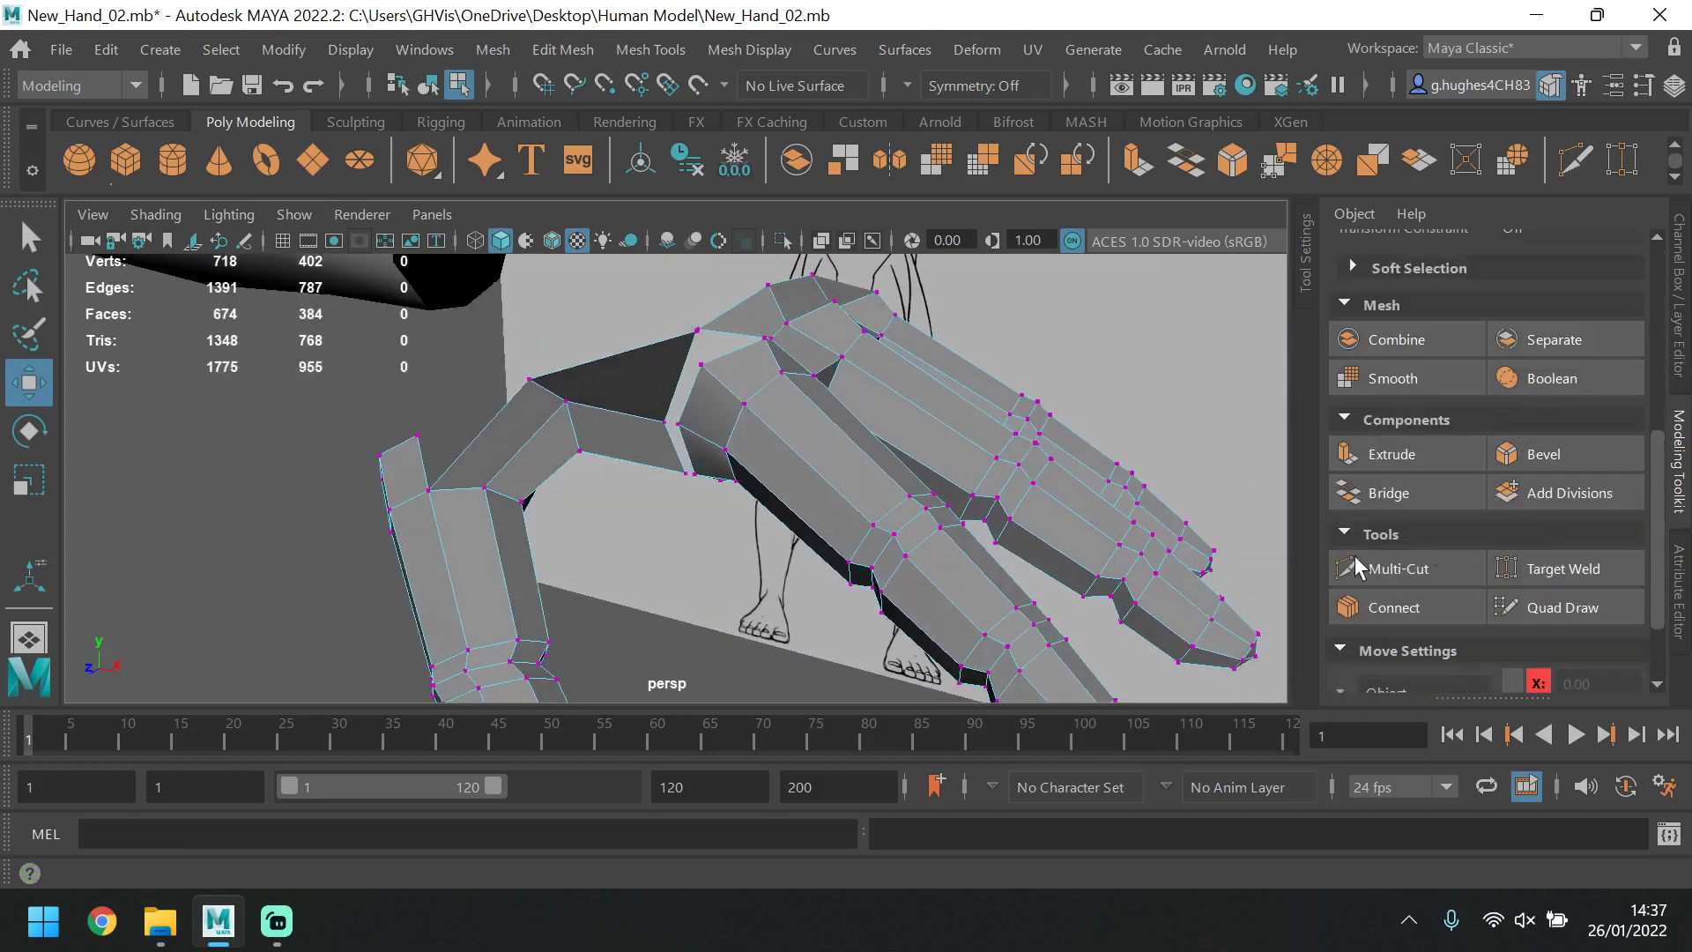
pyautogui.click(1540, 573)
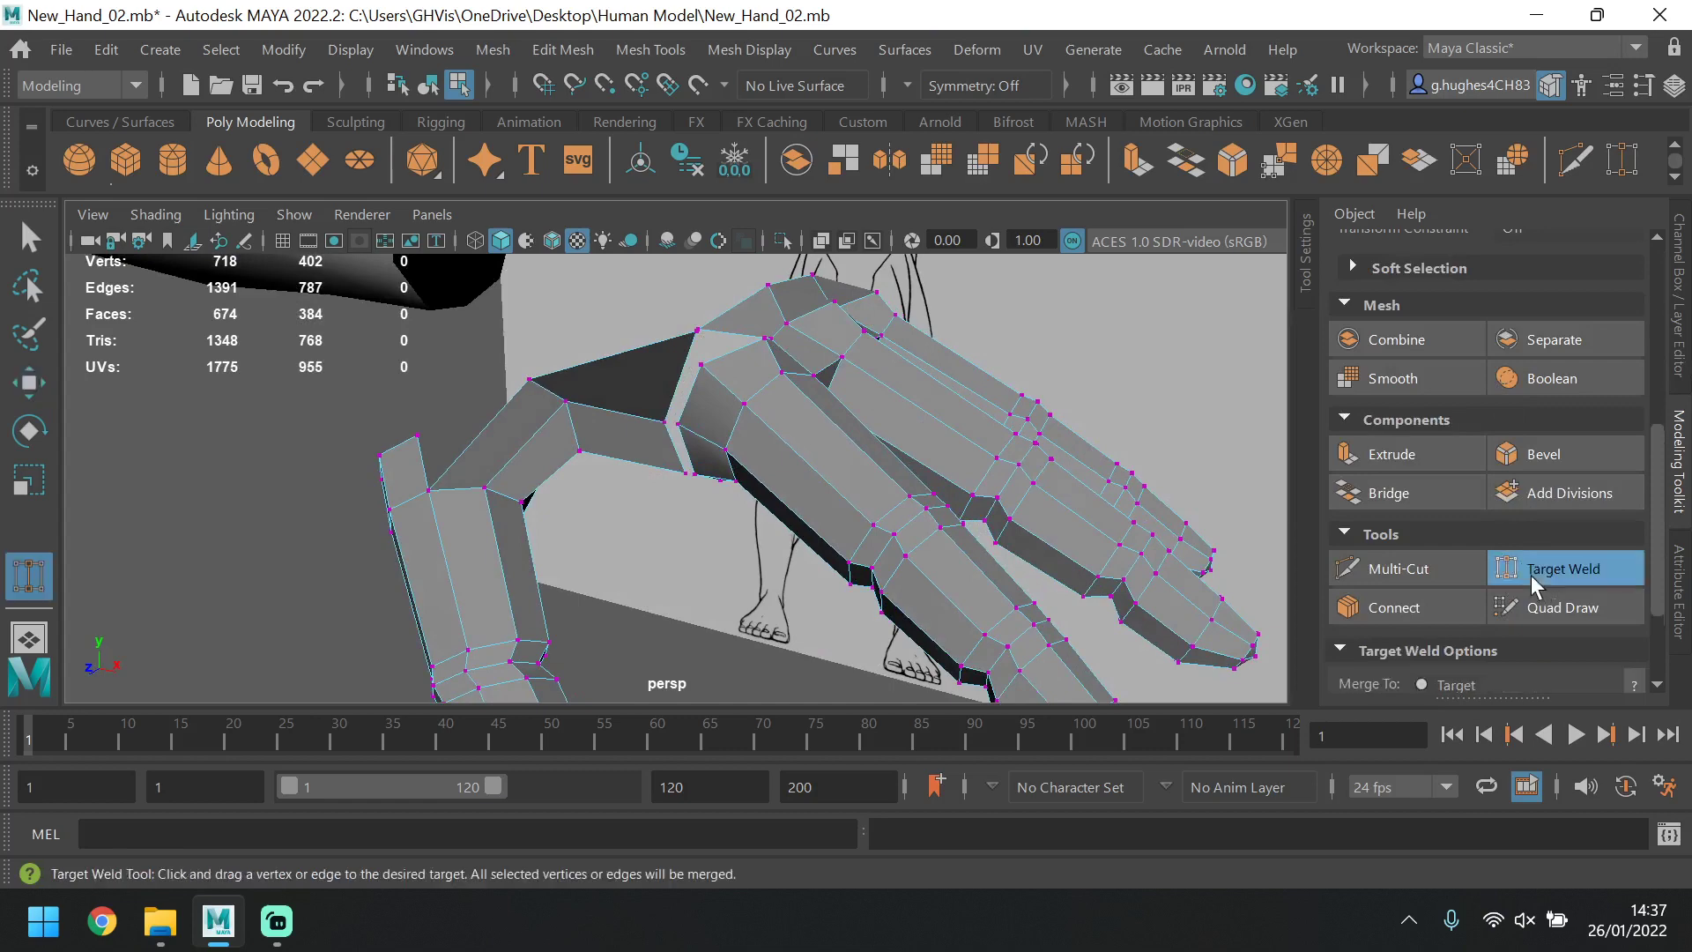
pyautogui.moveTo(682, 360)
pyautogui.keyDown('alt'); pyautogui.mouseDown()
pyautogui.moveTo(657, 426)
pyautogui.moveTo(706, 443)
pyautogui.mouseUp(); pyautogui.keyUp('alt')
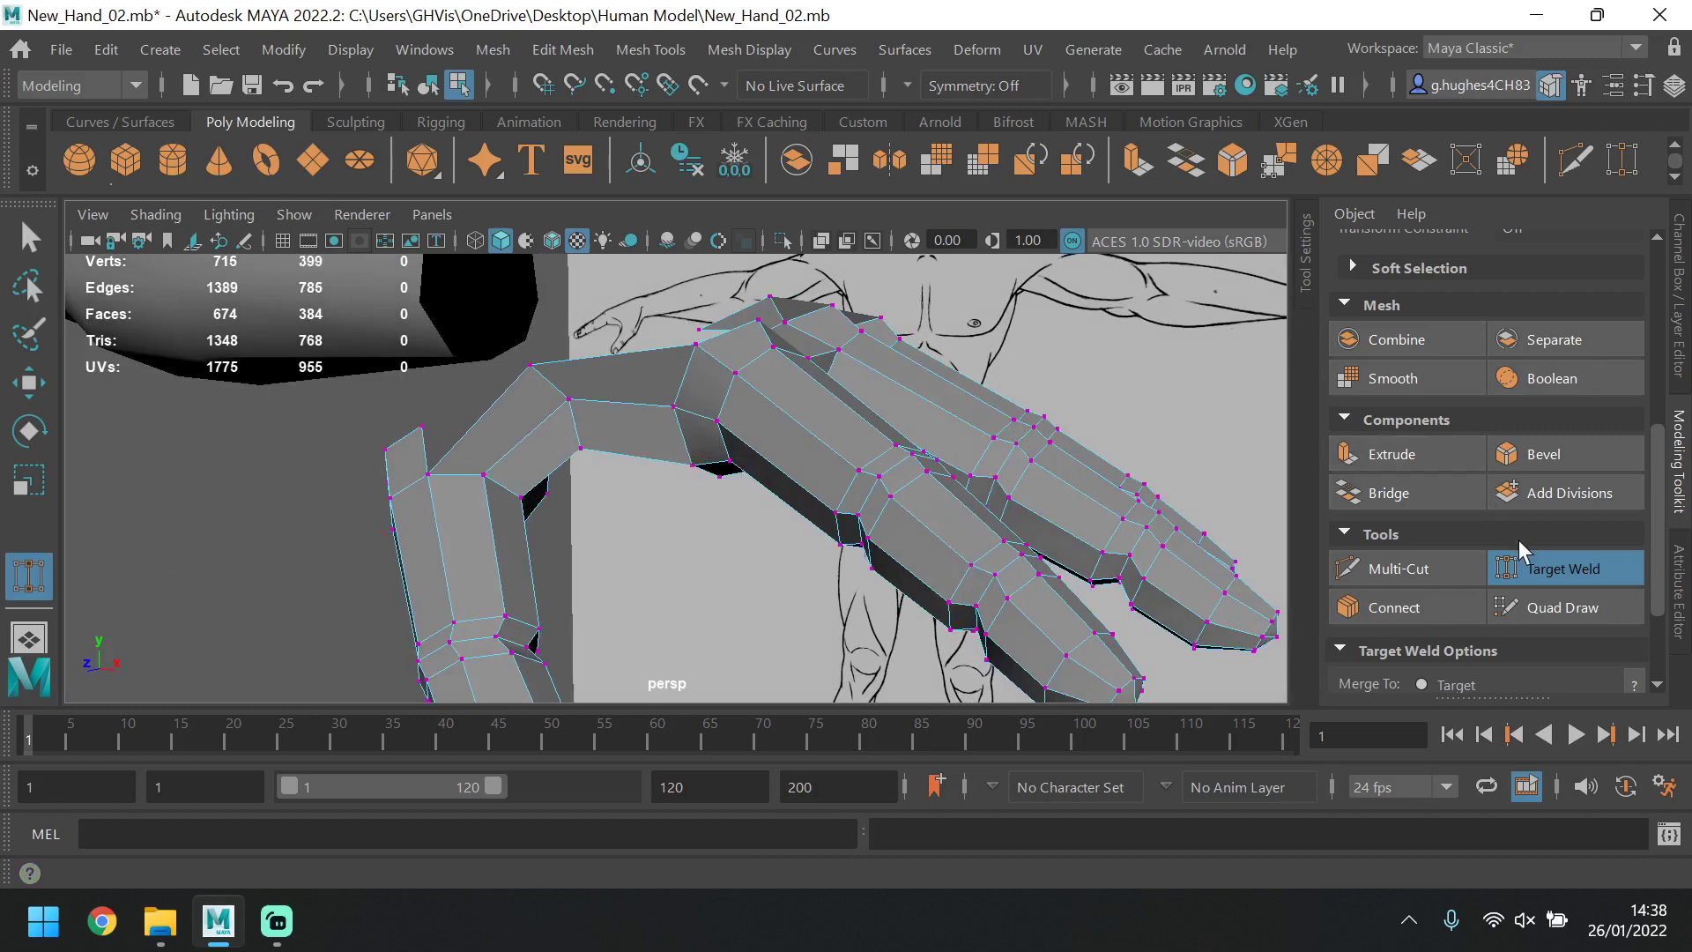
pyautogui.click(1550, 568)
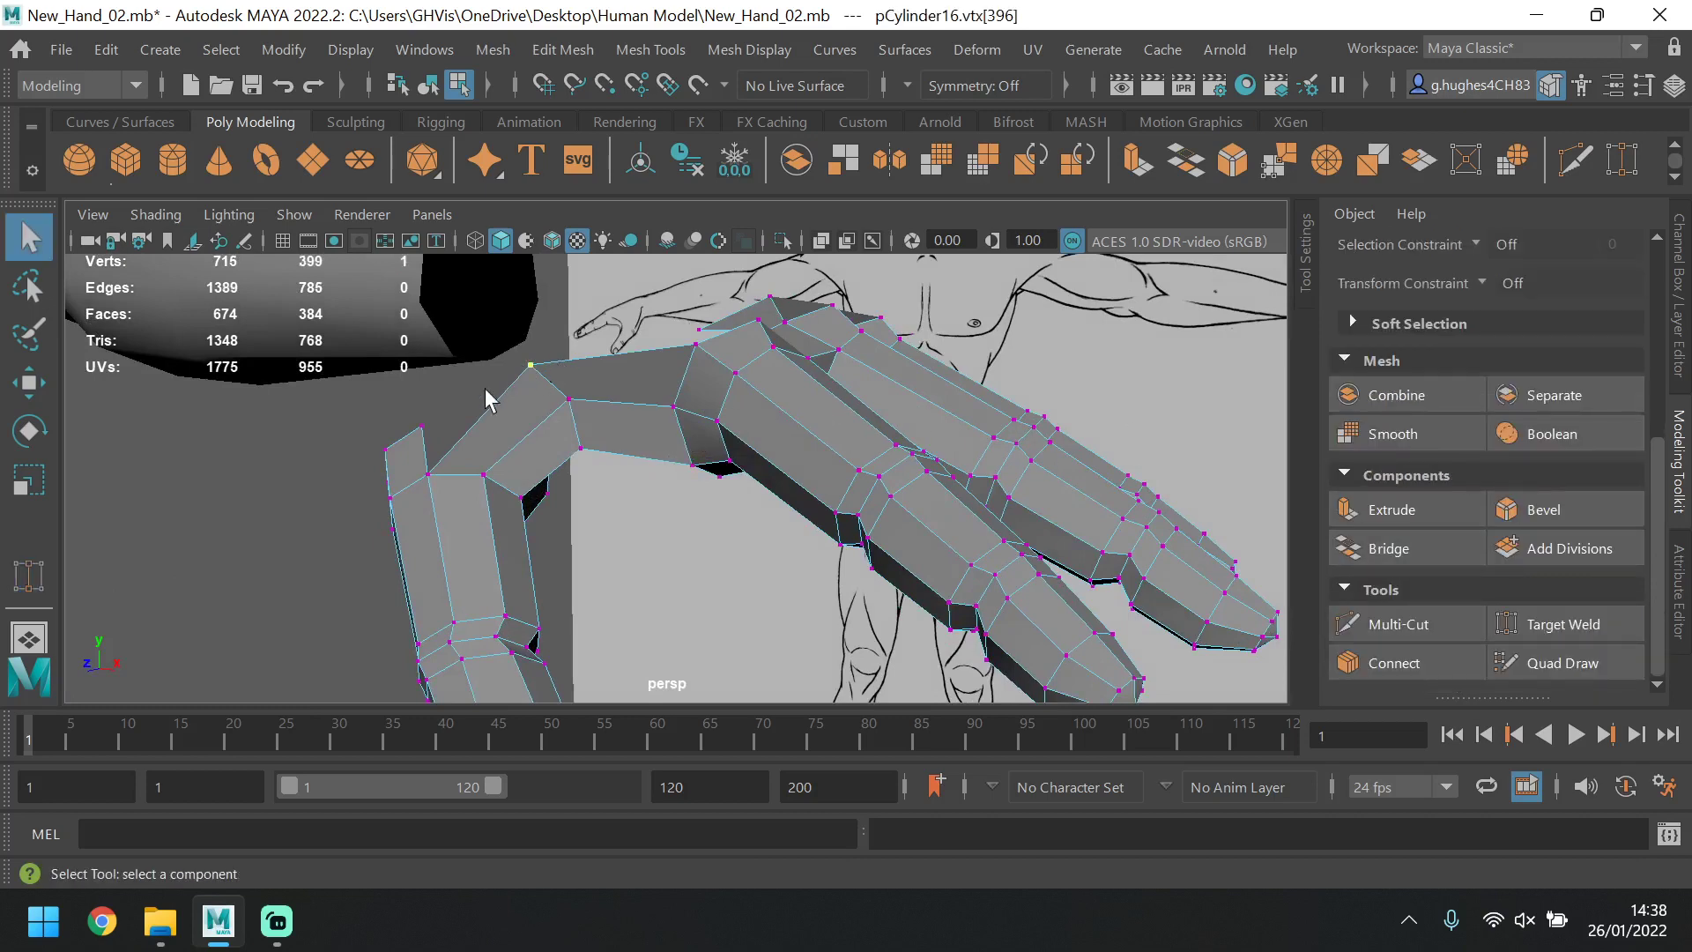
# Move the upper middle vertices of the welded webbing toward the index finger to refine its curve.
pyautogui.click(50, 382)
pyautogui.moveTo(548, 370)
pyautogui.mouseDown()
pyautogui.moveTo(606, 366)
pyautogui.moveTo(522, 368)
pyautogui.mouseUp()
pyautogui.click(570, 339)
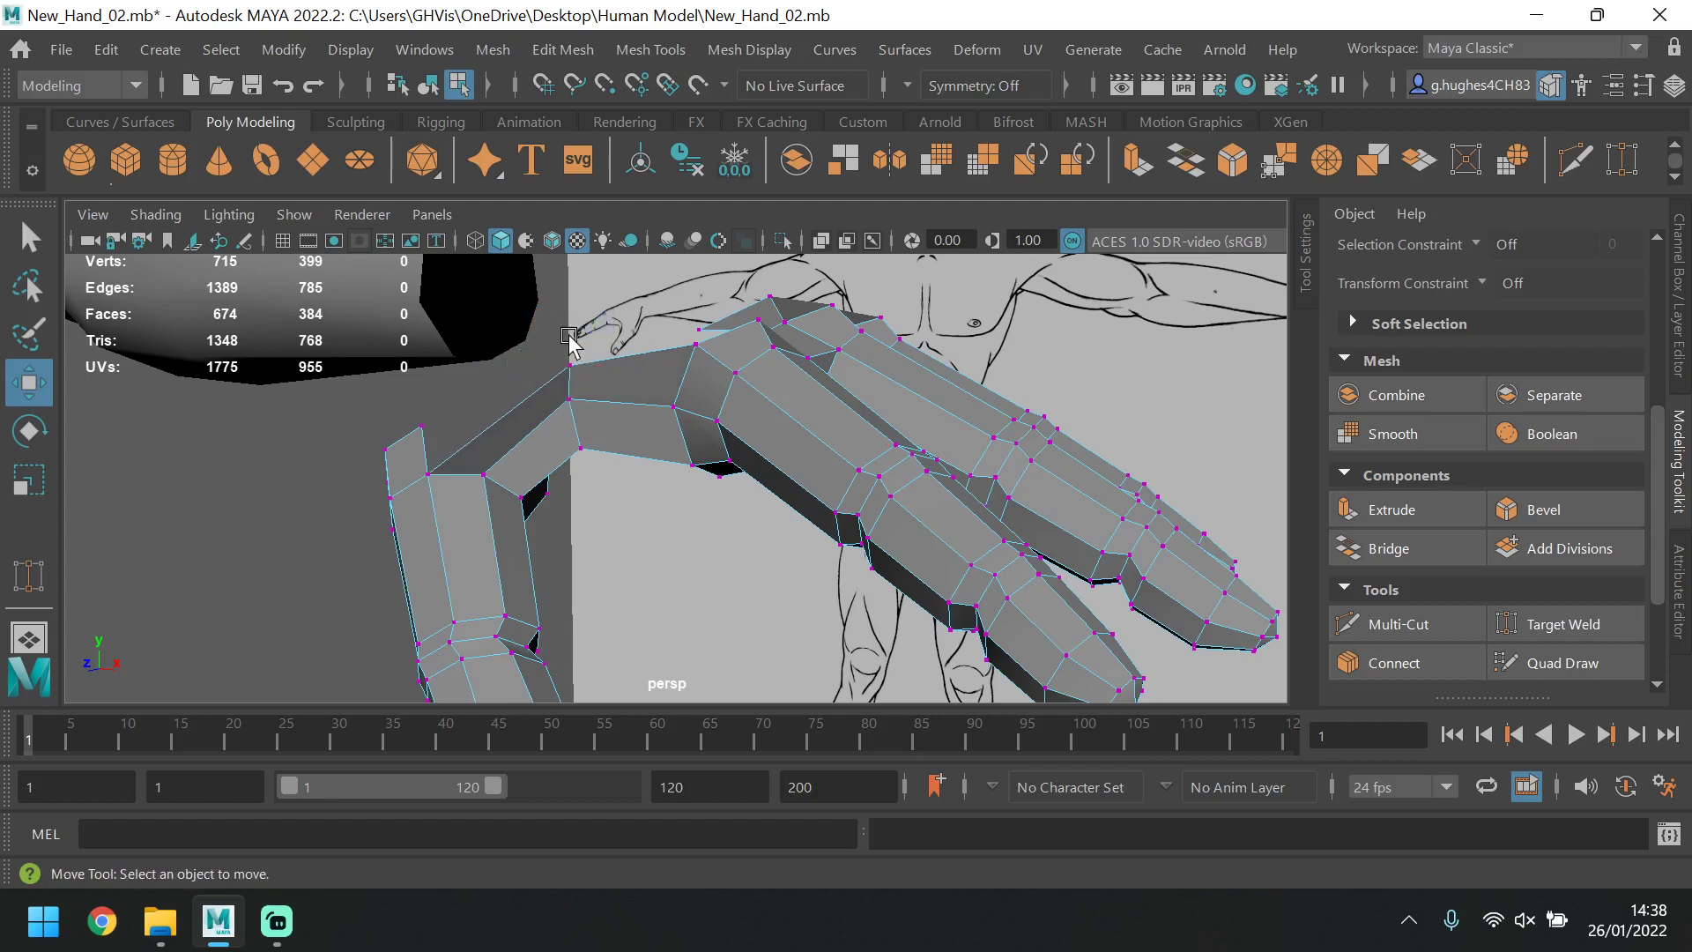
pyautogui.click(570, 385)
pyautogui.moveTo(573, 333); pyautogui.dragTo(581, 487)
# Check the smoothed shape of the thumb webbing in object mode, and return to the unsmoothed display.
pyautogui.press('3')
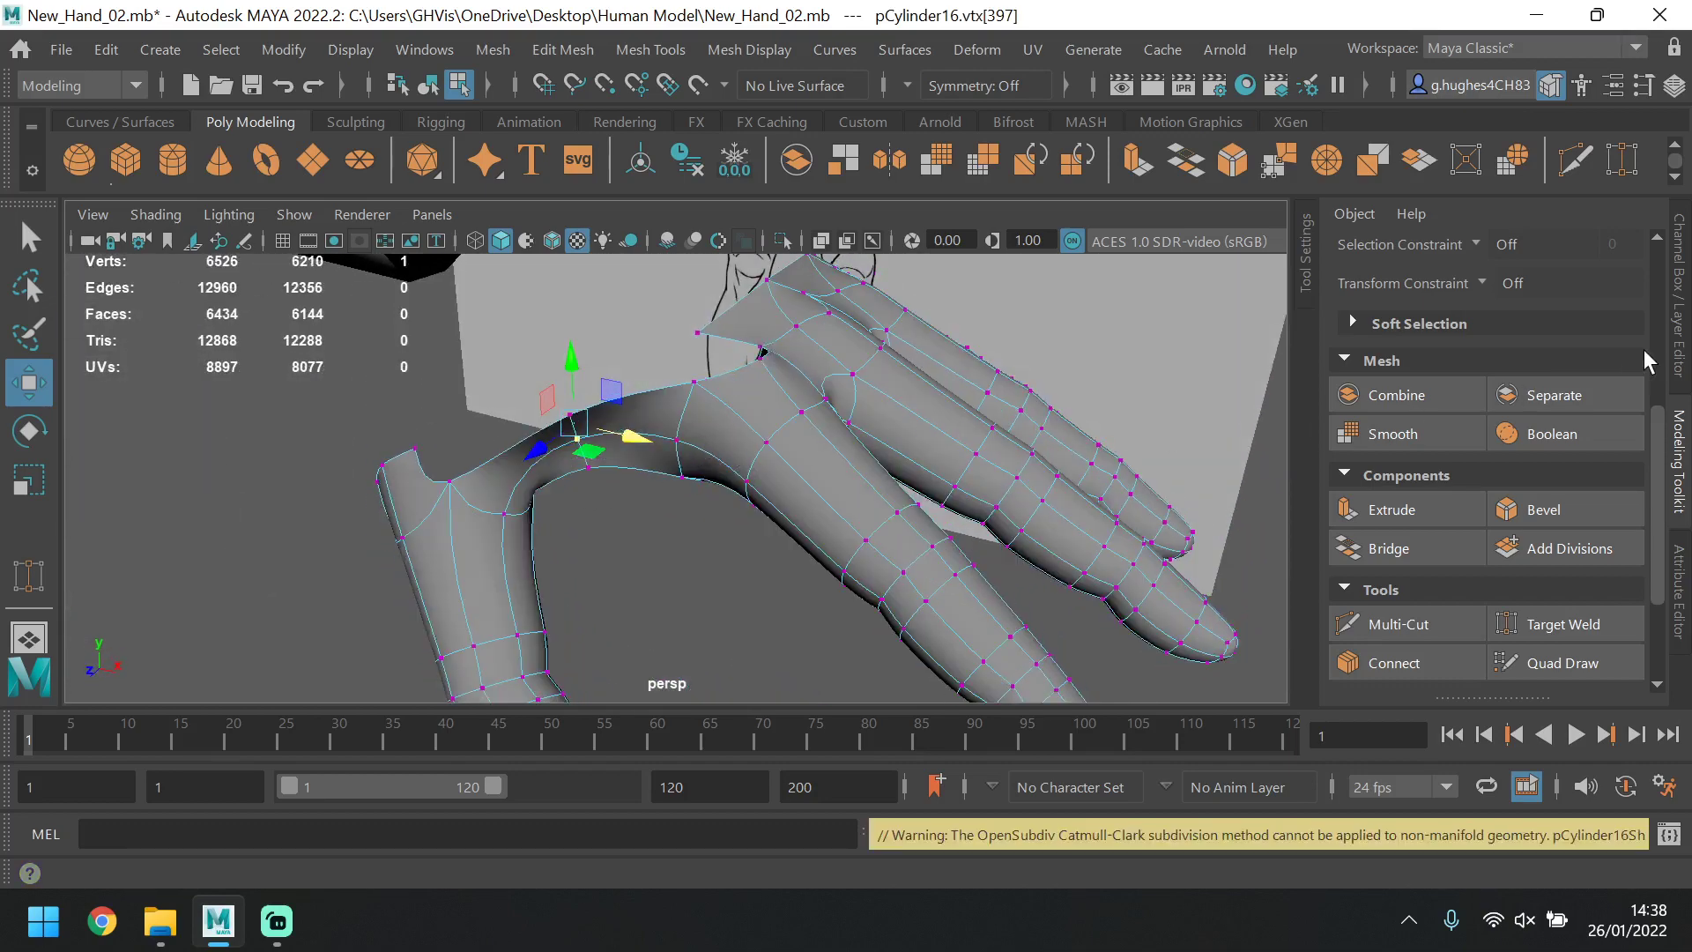
pyautogui.scroll(5, 1613, 352)
pyautogui.press('F8')
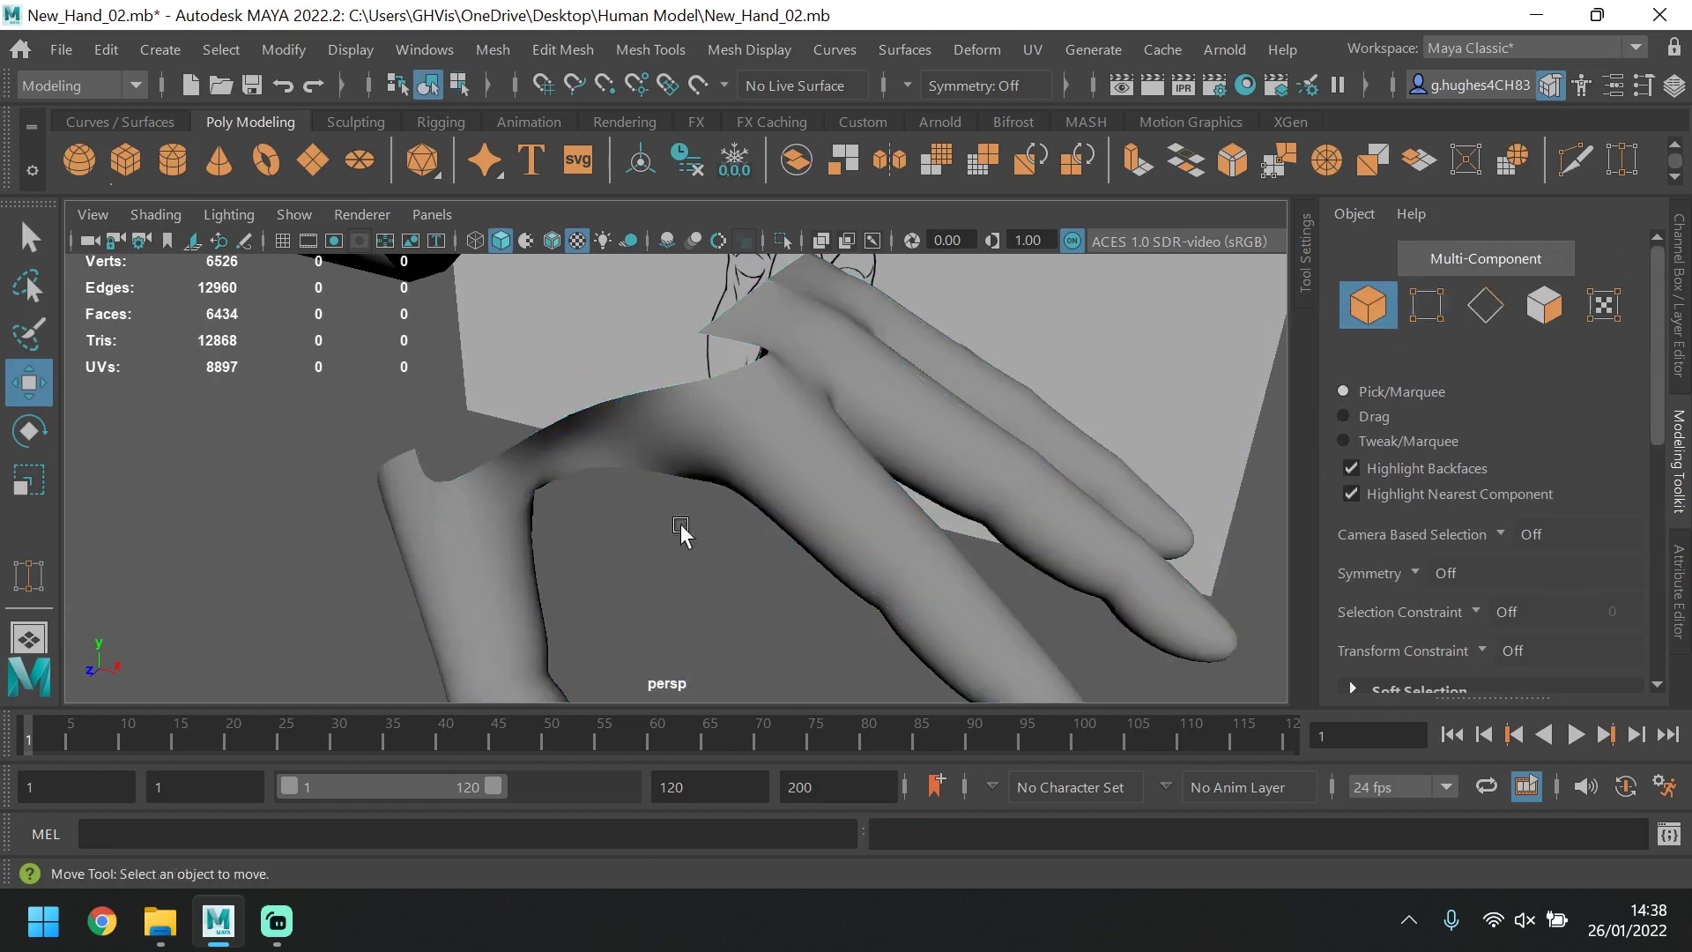
pyautogui.keyDown('alt'); pyautogui.moveTo(553, 467); pyautogui.dragTo(659, 460); pyautogui.keyUp('alt')
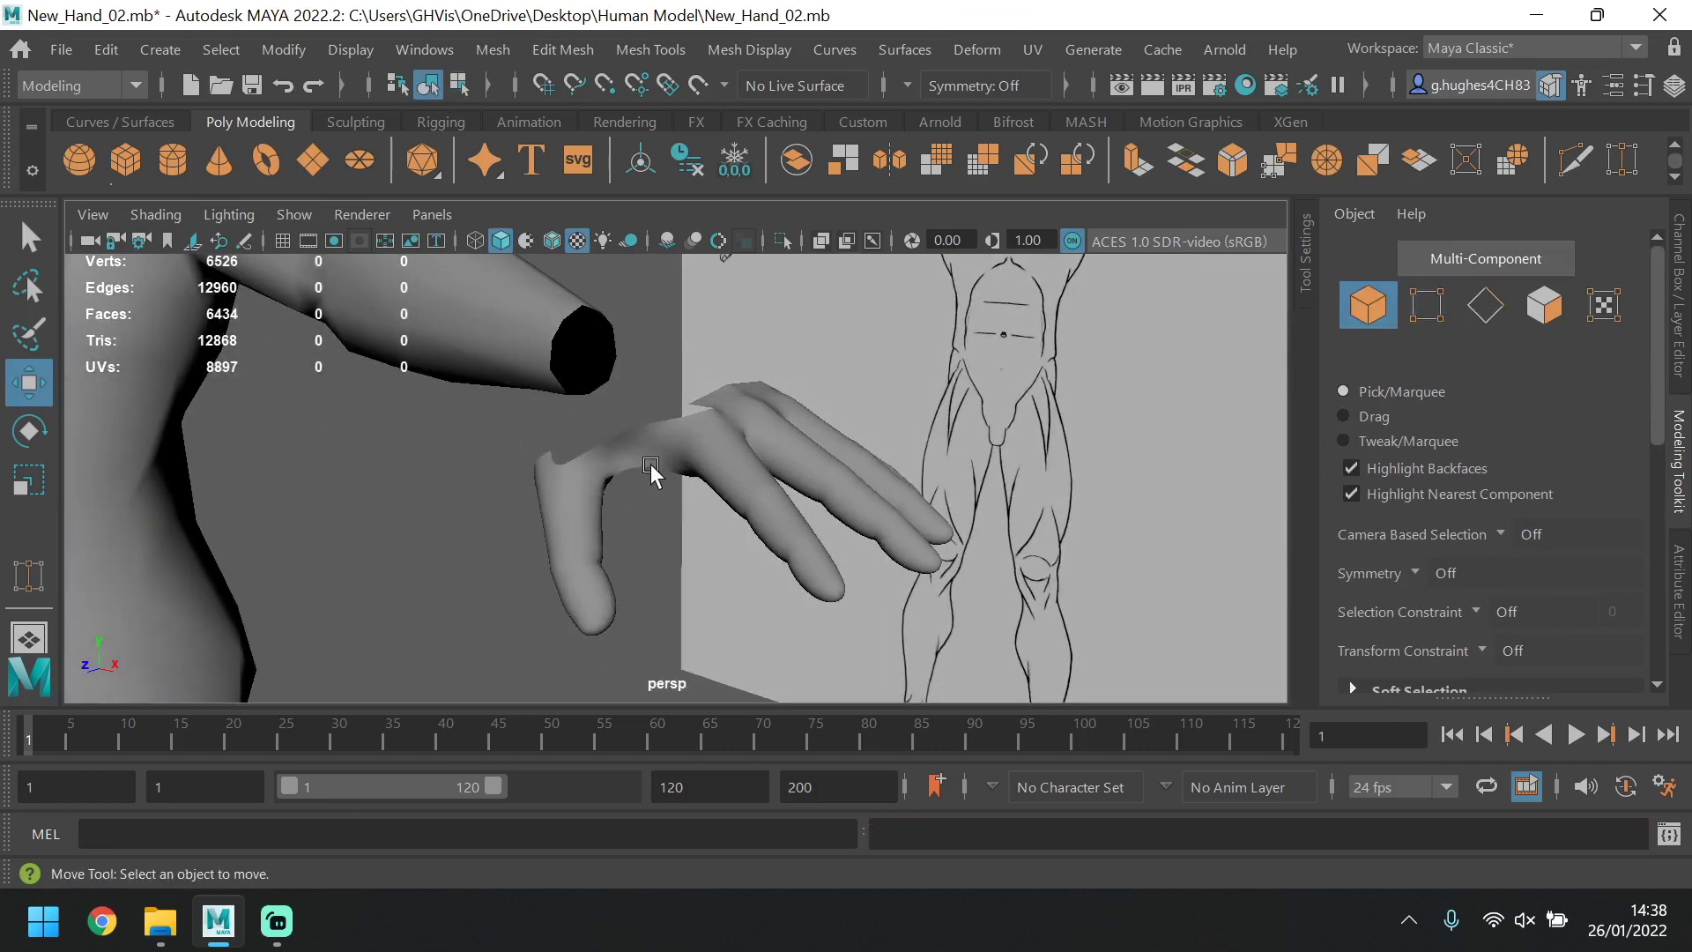
pyautogui.keyDown('alt'); pyautogui.moveTo(593, 582); pyautogui.dragTo(629, 552); pyautogui.keyUp('alt')
pyautogui.click(697, 438)
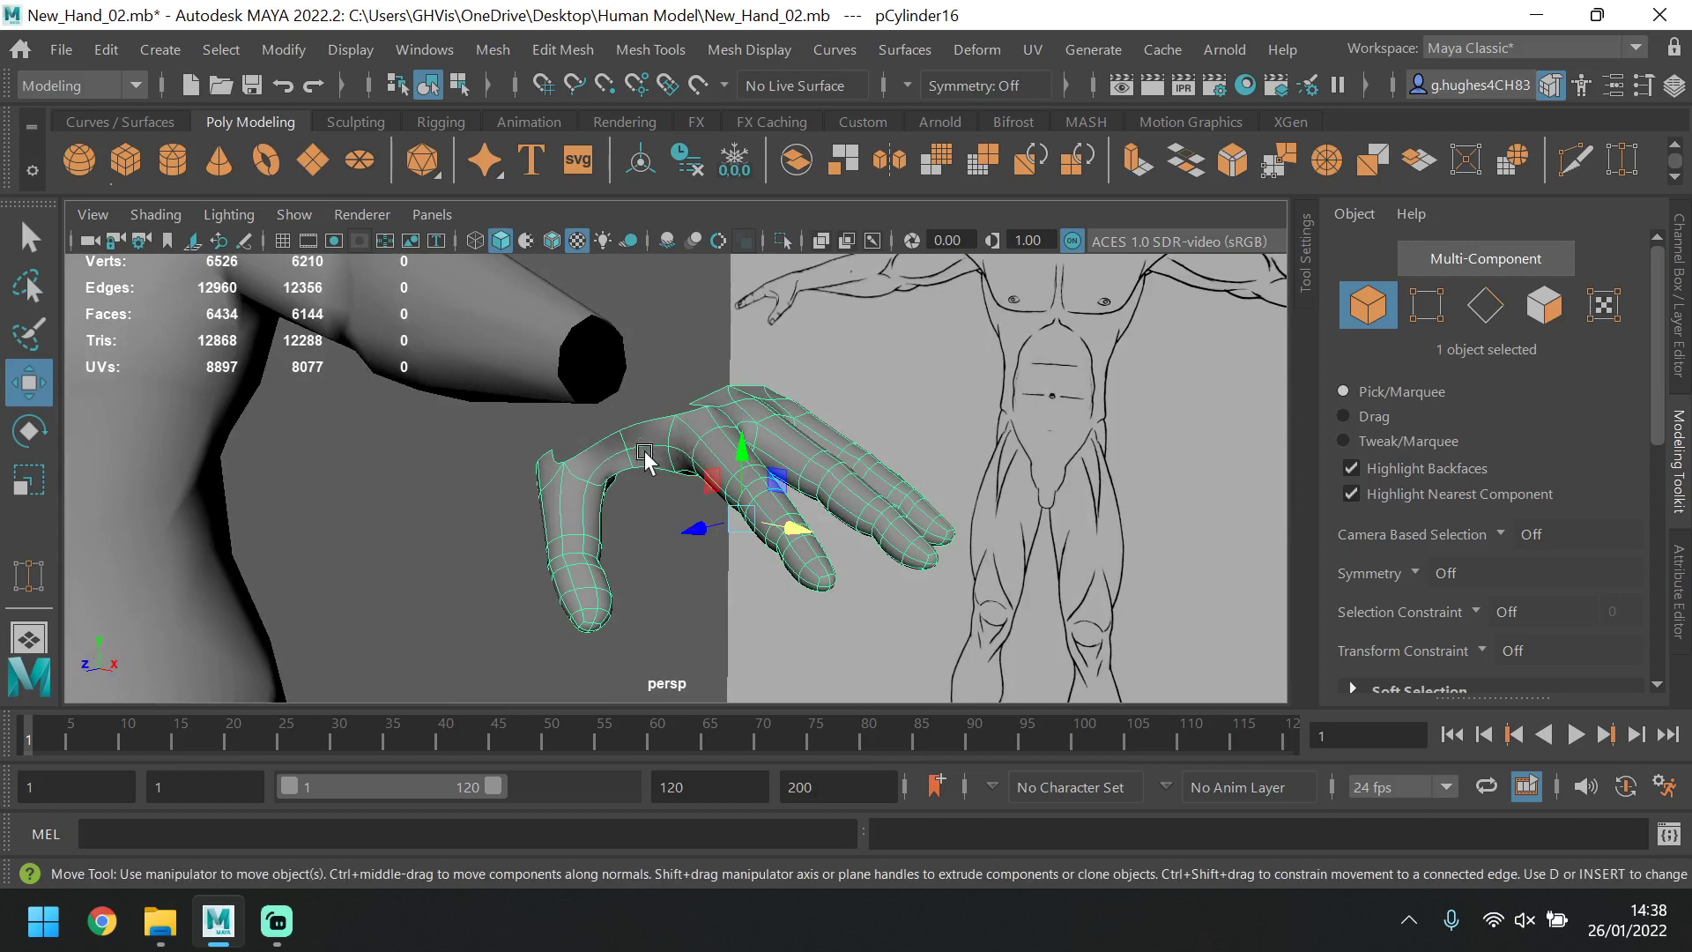
pyautogui.press('1')
# Extrude the webbing's upper border edge beside the index finger back toward the wrist.
pyautogui.keyDown('alt'); pyautogui.moveTo(688, 456); pyautogui.dragTo(1097, 595); pyautogui.keyUp('alt')
pyautogui.scroll(3, 690, 504)
pyautogui.keyDown('alt'); pyautogui.moveTo(687, 506); pyautogui.dragTo(868, 509); pyautogui.keyUp('alt')
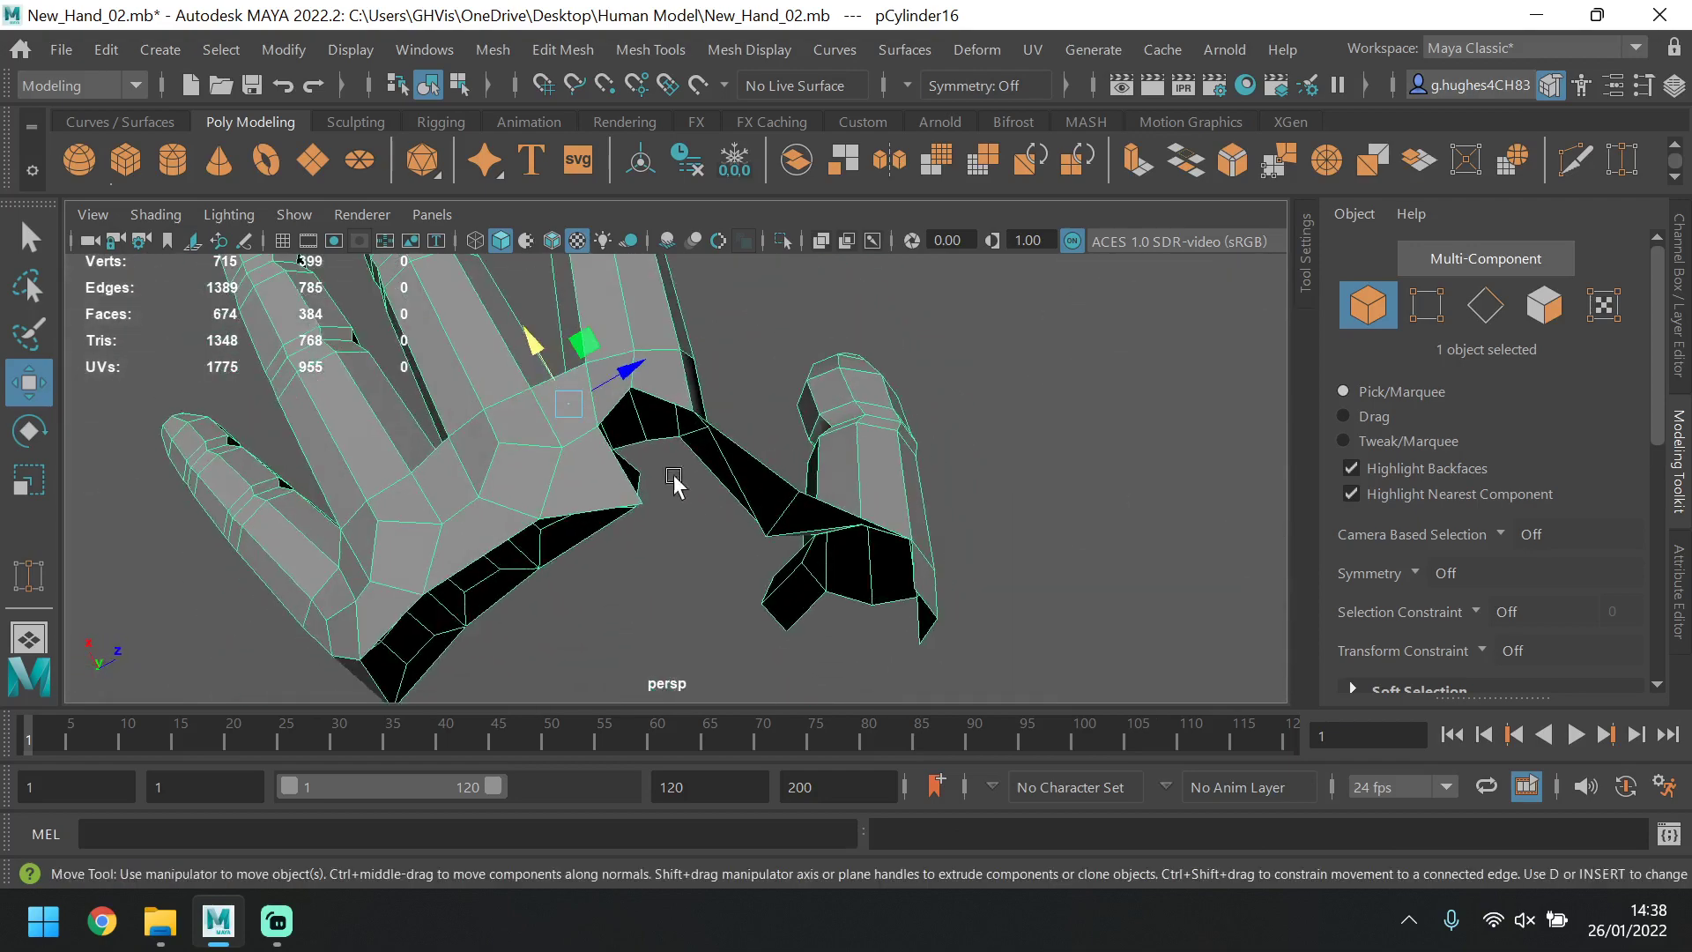
pyautogui.keyDown('alt'); pyautogui.moveTo(680, 479); pyautogui.dragTo(625, 511); pyautogui.keyUp('alt')
pyautogui.keyDown('alt'); pyautogui.moveTo(664, 564); pyautogui.dragTo(679, 479); pyautogui.keyUp('alt')
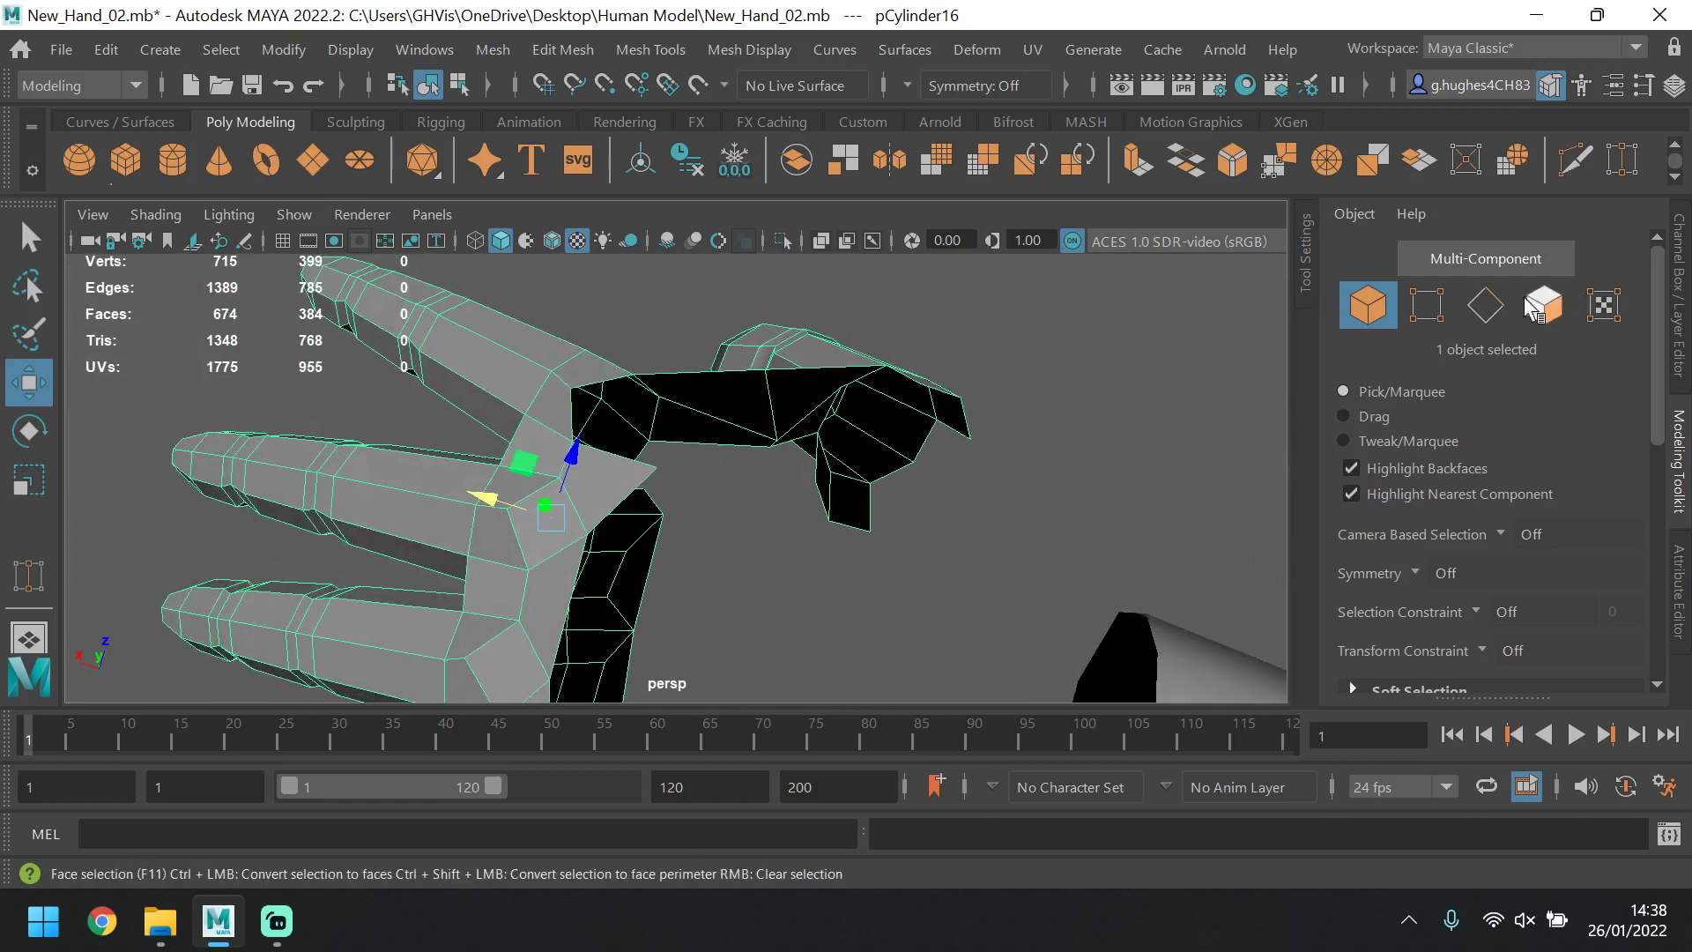
pyautogui.click(1485, 304)
pyautogui.click(744, 378)
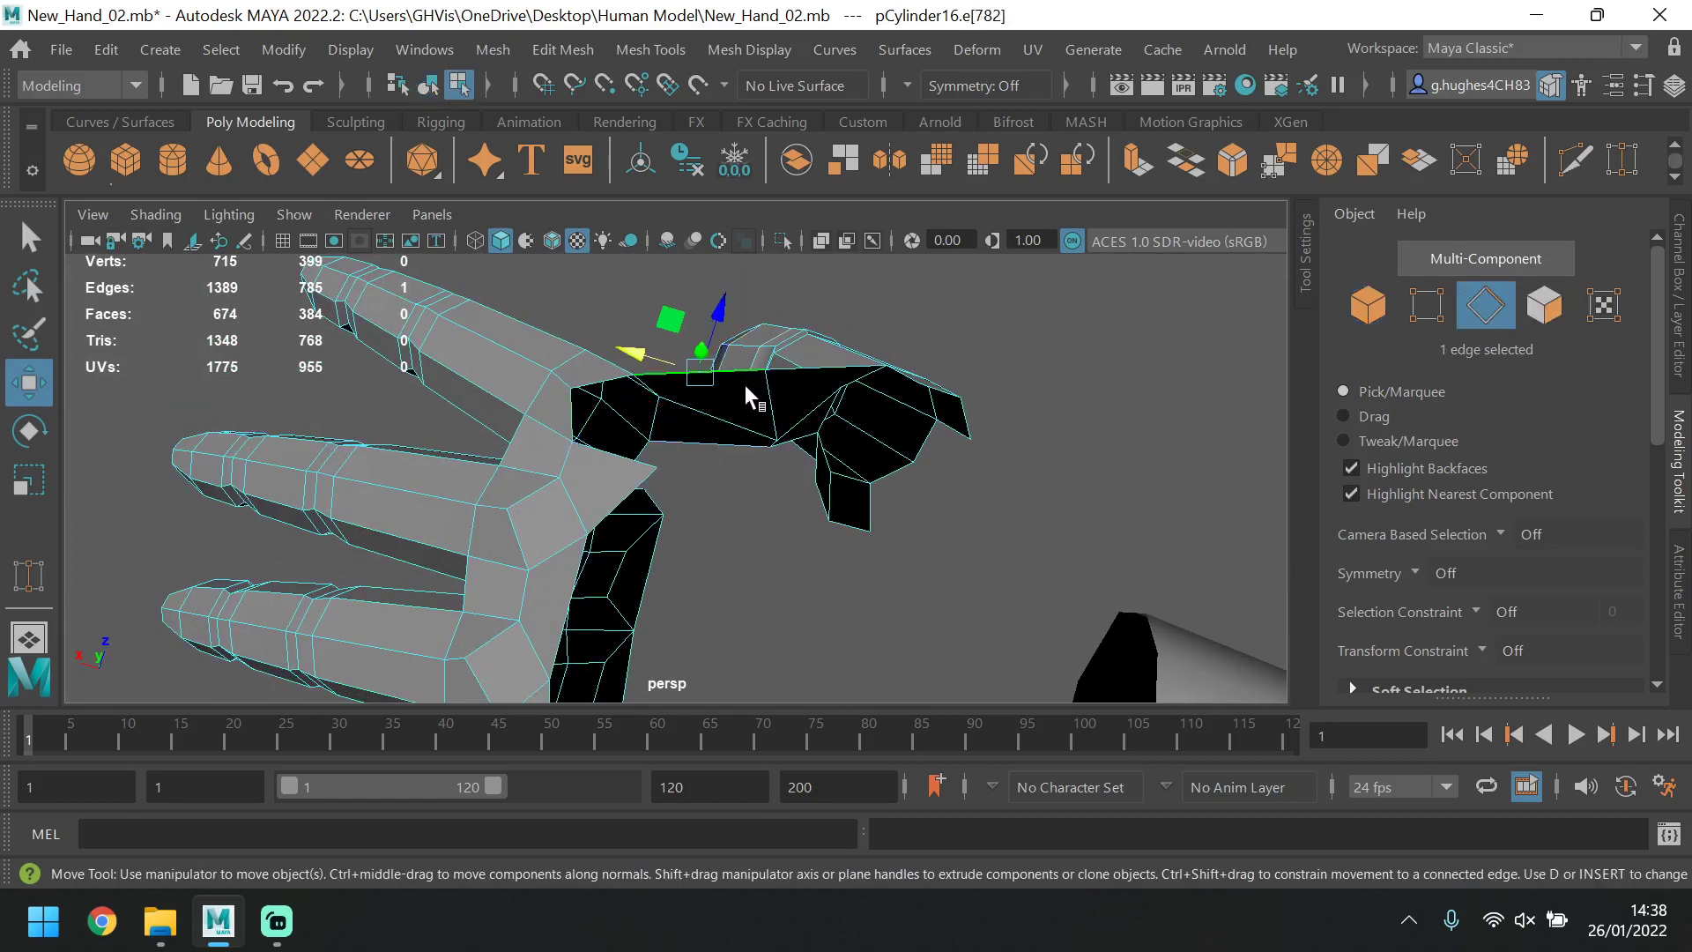
pyautogui.keyDown('shift'); pyautogui.click(725, 446); pyautogui.keyUp('shift')
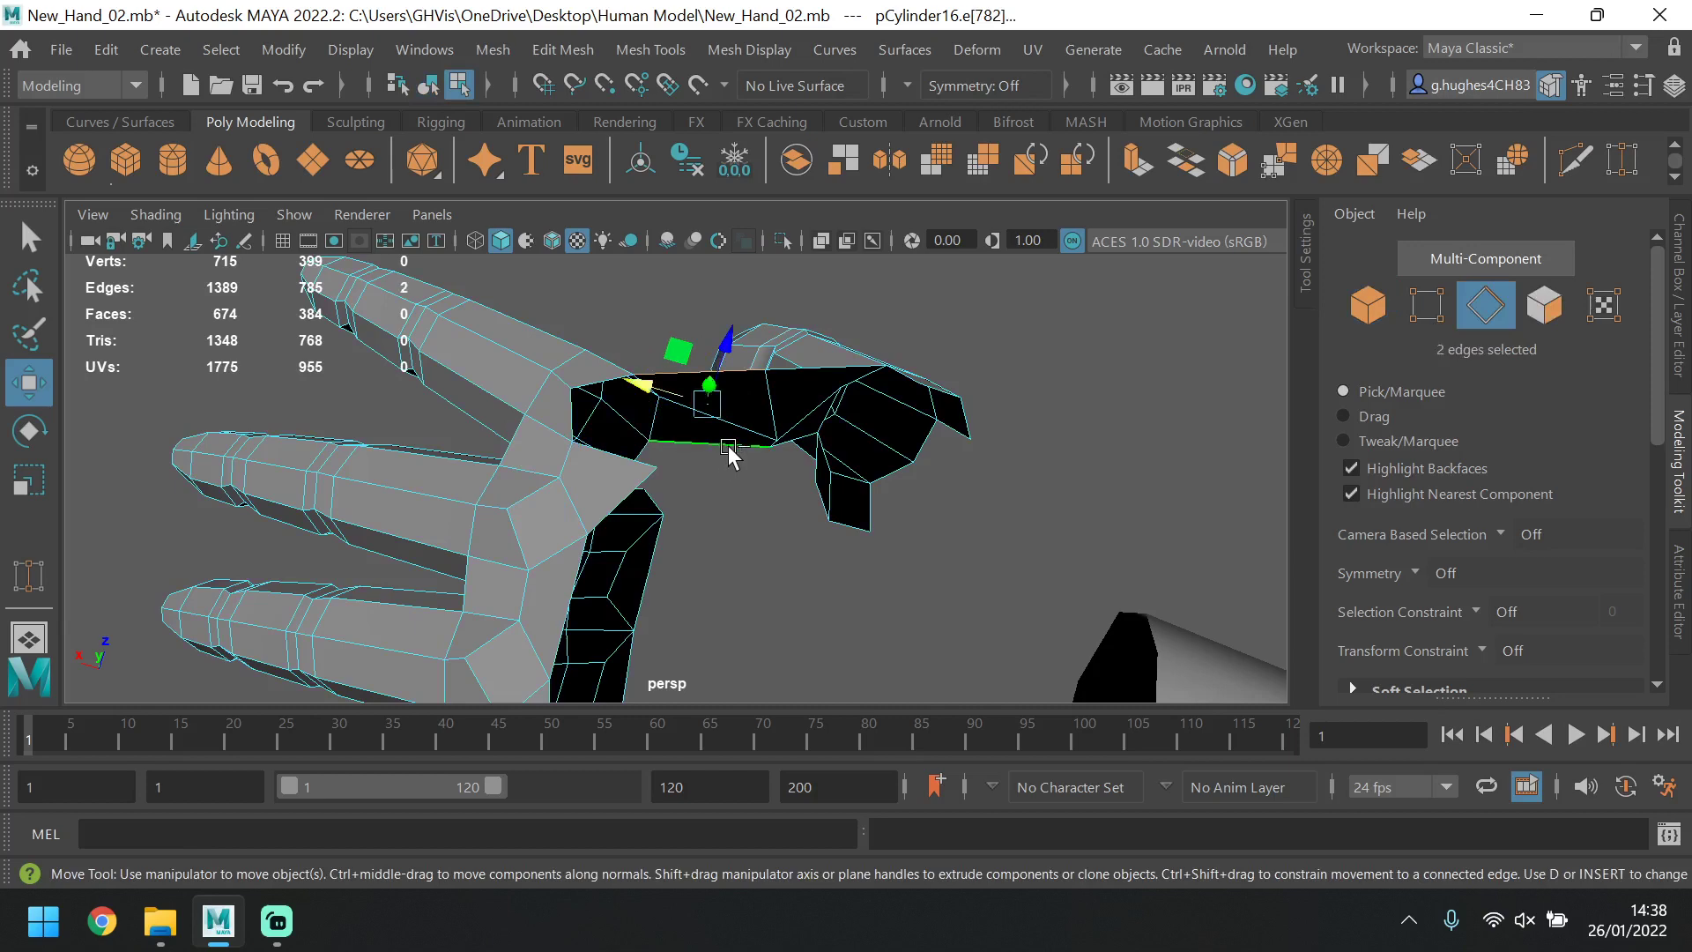
pyautogui.hotkey('ctrl', 'z')
pyautogui.keyDown('alt'); pyautogui.moveTo(748, 334); pyautogui.dragTo(590, 405); pyautogui.keyUp('alt')
pyautogui.keyDown('shift'); pyautogui.moveTo(808, 537); pyautogui.dragTo(693, 539); pyautogui.keyUp('shift')
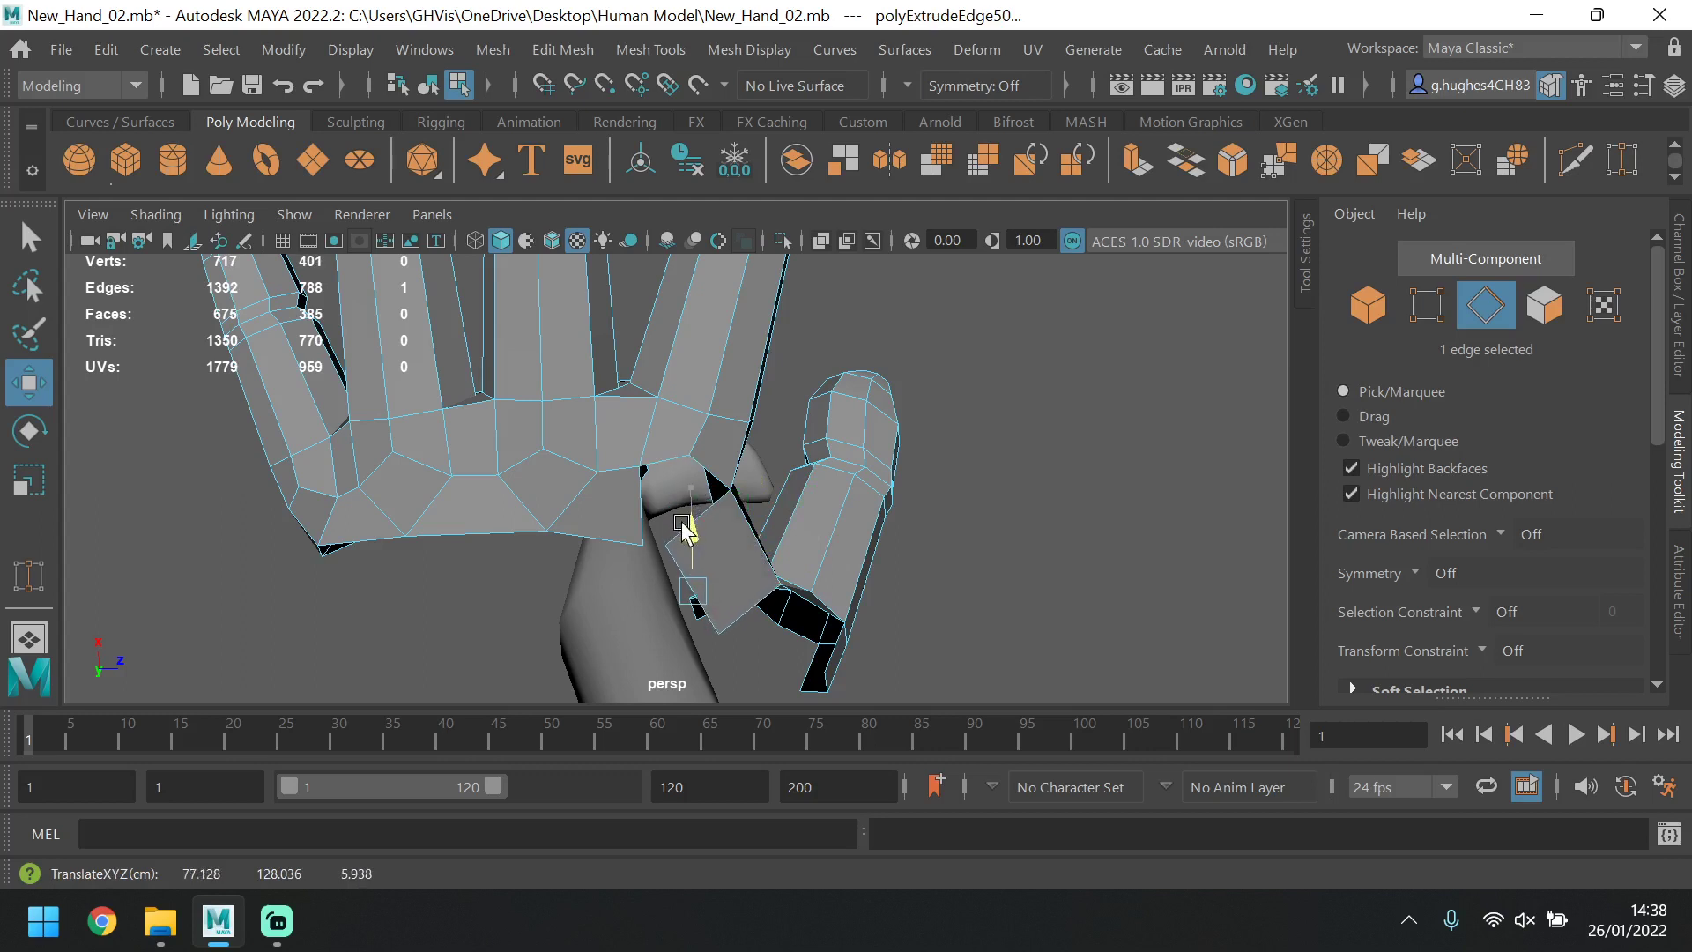
# Target Weld the new face's corner vertex to the adjacent corner vertex of the back of the hand.
pyautogui.click(1005, 461)
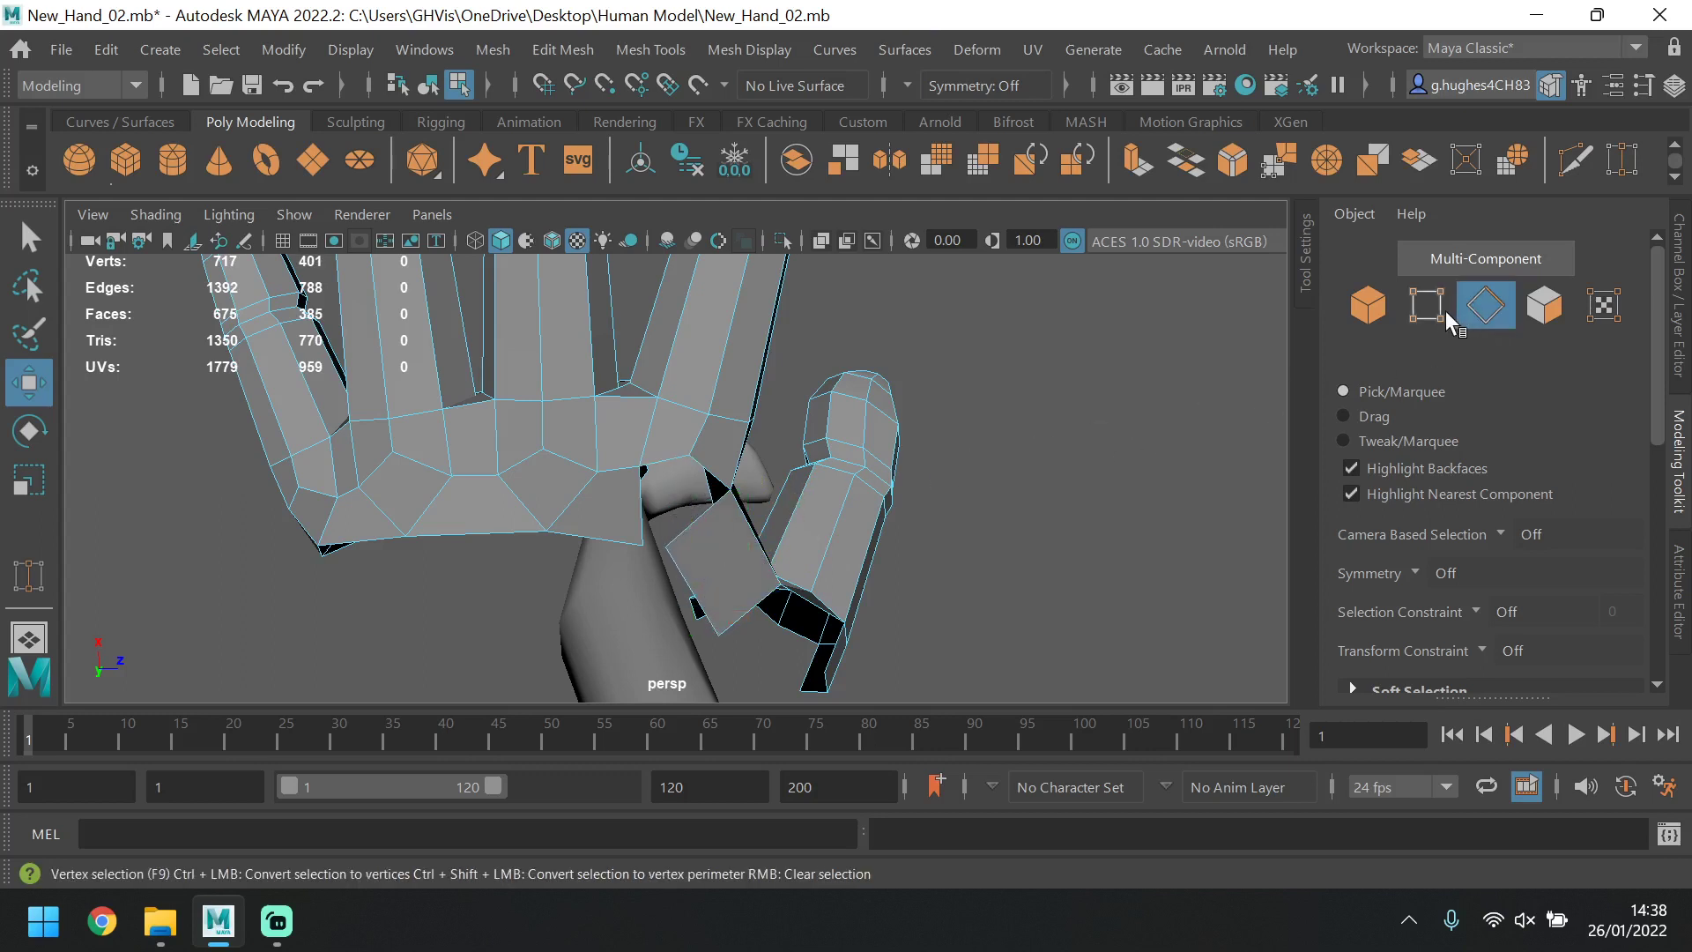
pyautogui.click(1445, 313)
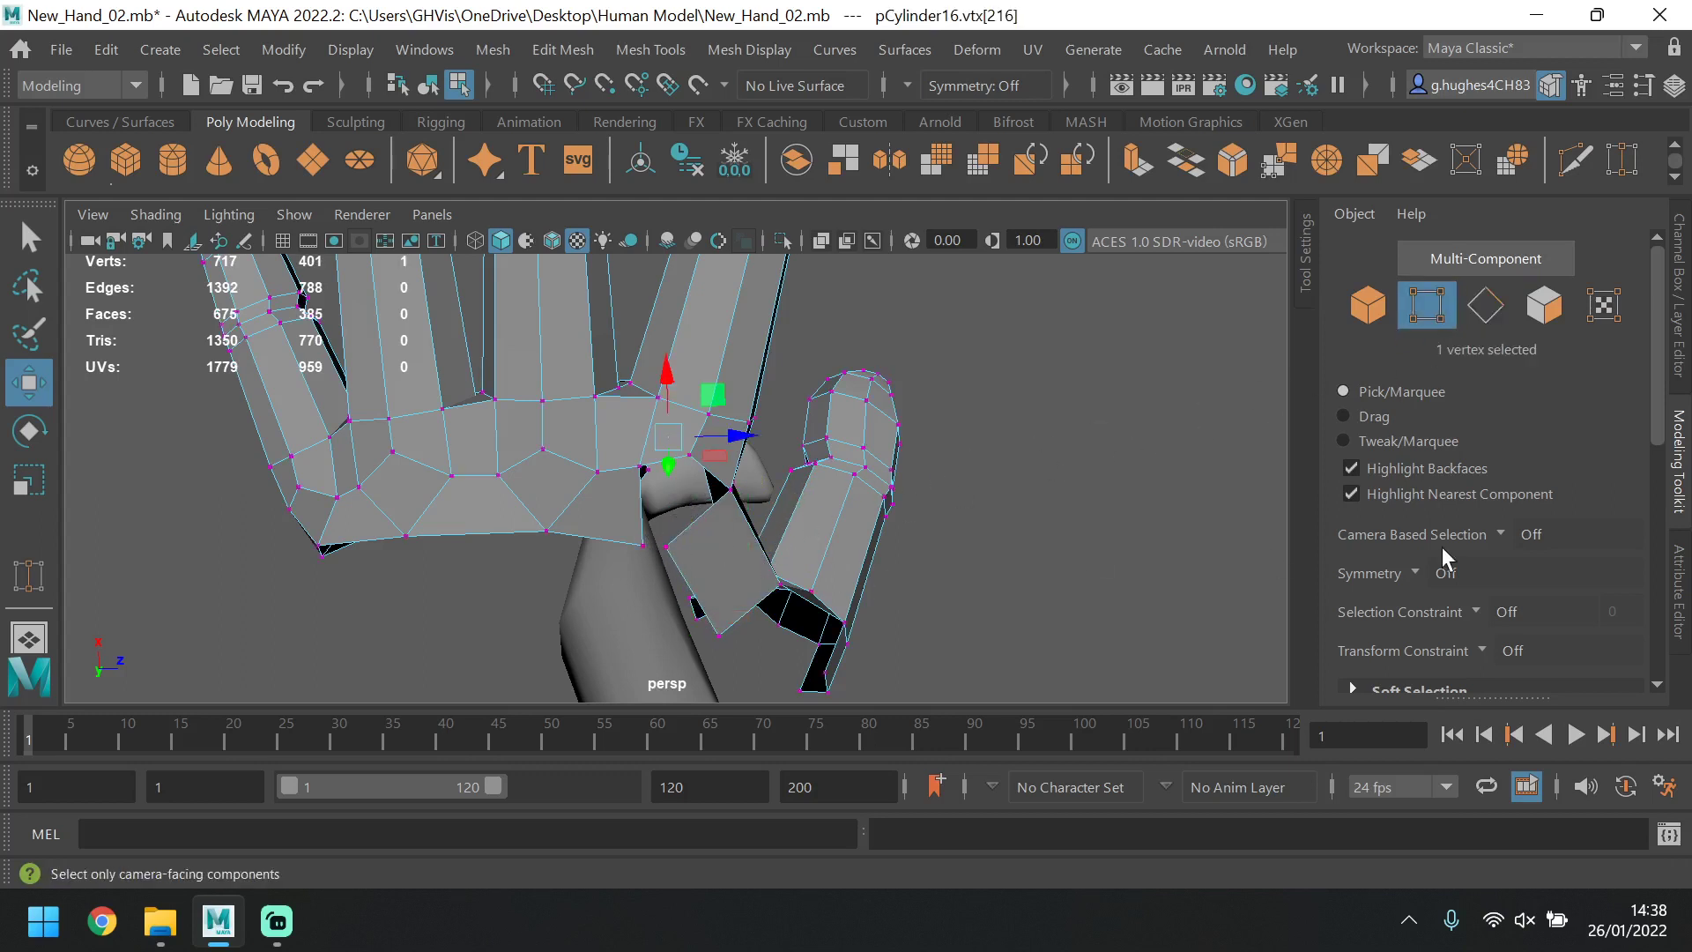
pyautogui.scroll(-5, 1434, 547)
pyautogui.click(1170, 502)
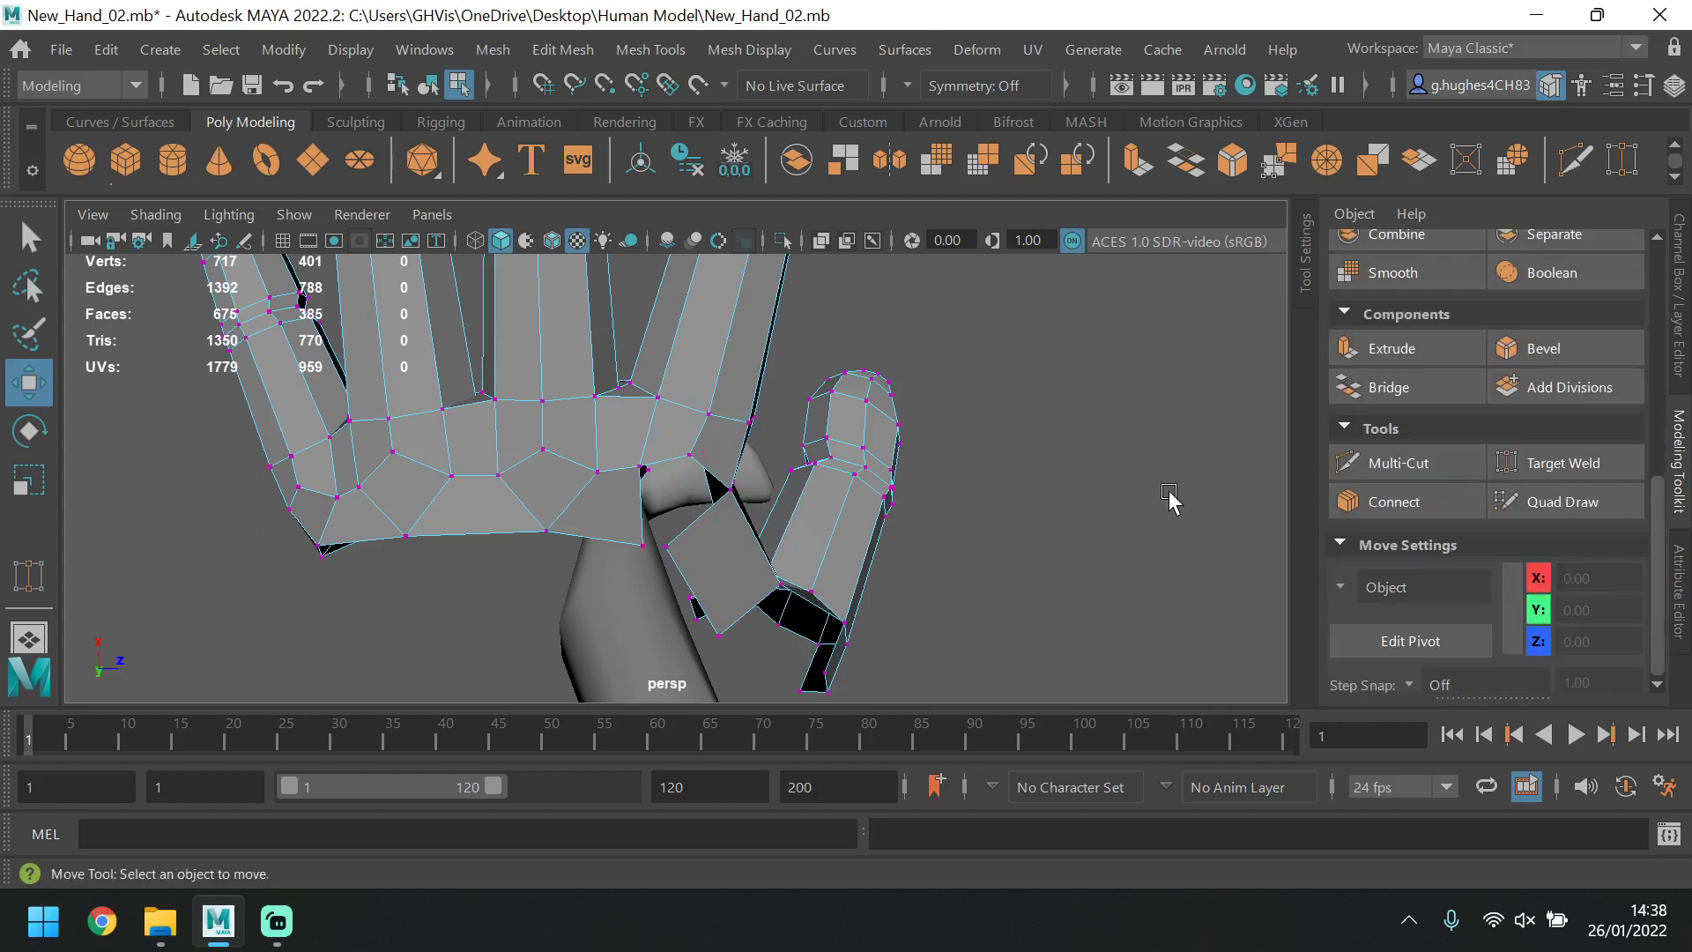
pyautogui.click(1560, 460)
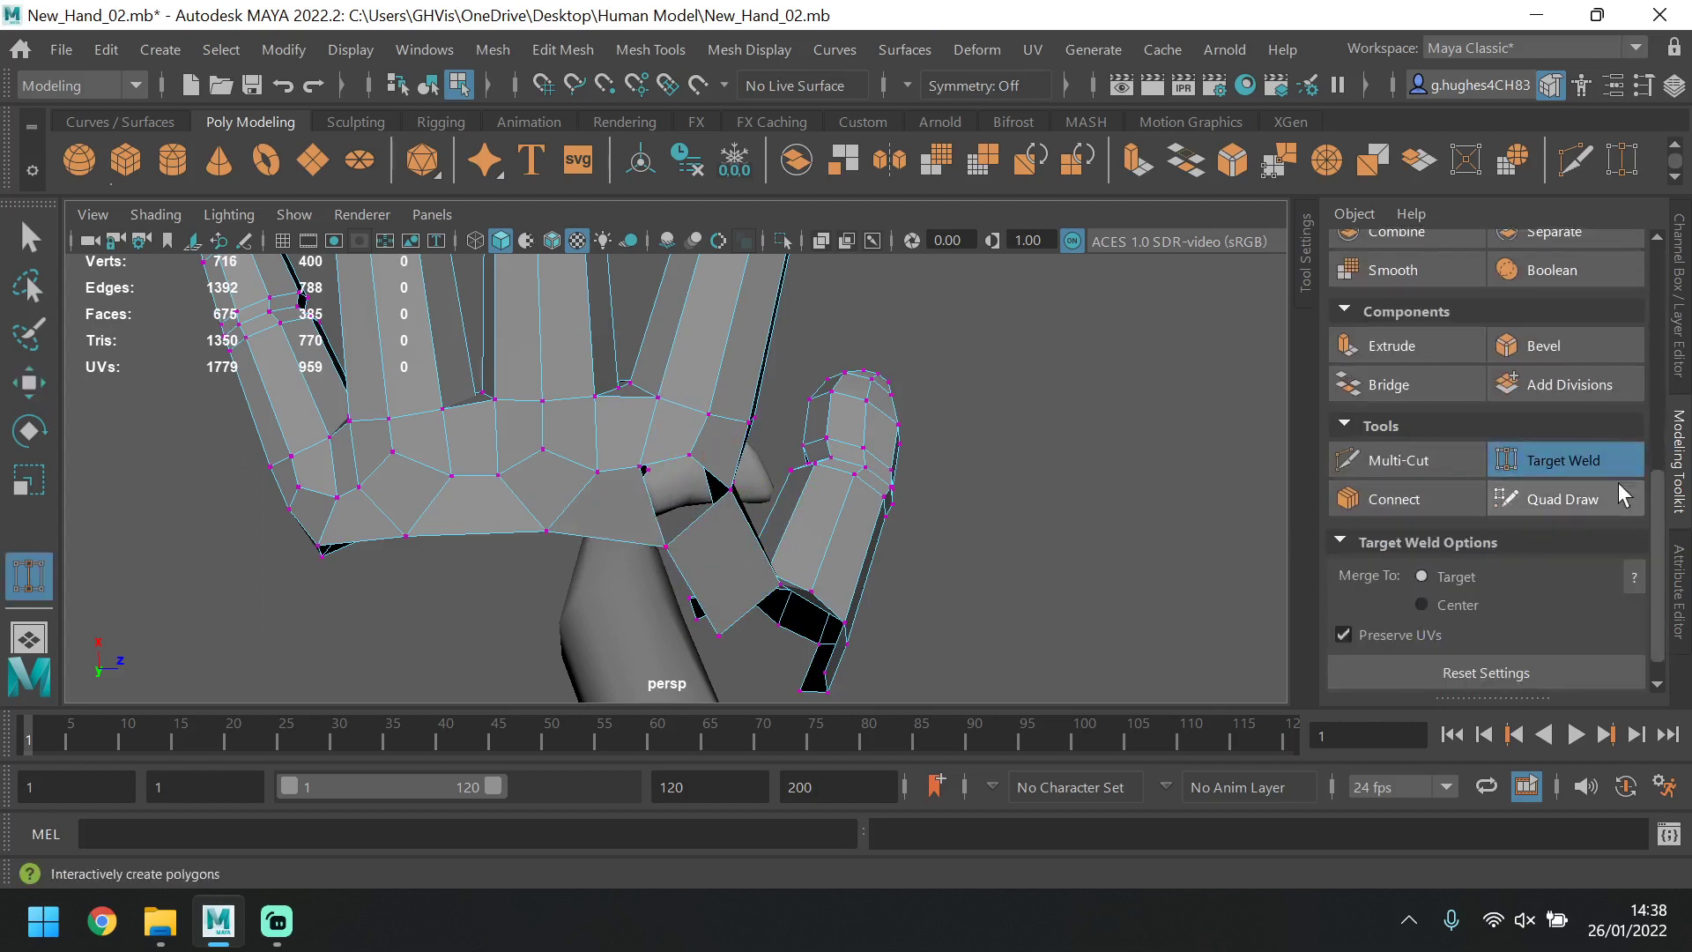
# Move the newly welded corner vertex between the thumb webbing and the back of the hand upward.
pyautogui.press('q')
pyautogui.click(669, 547)
pyautogui.press('w')
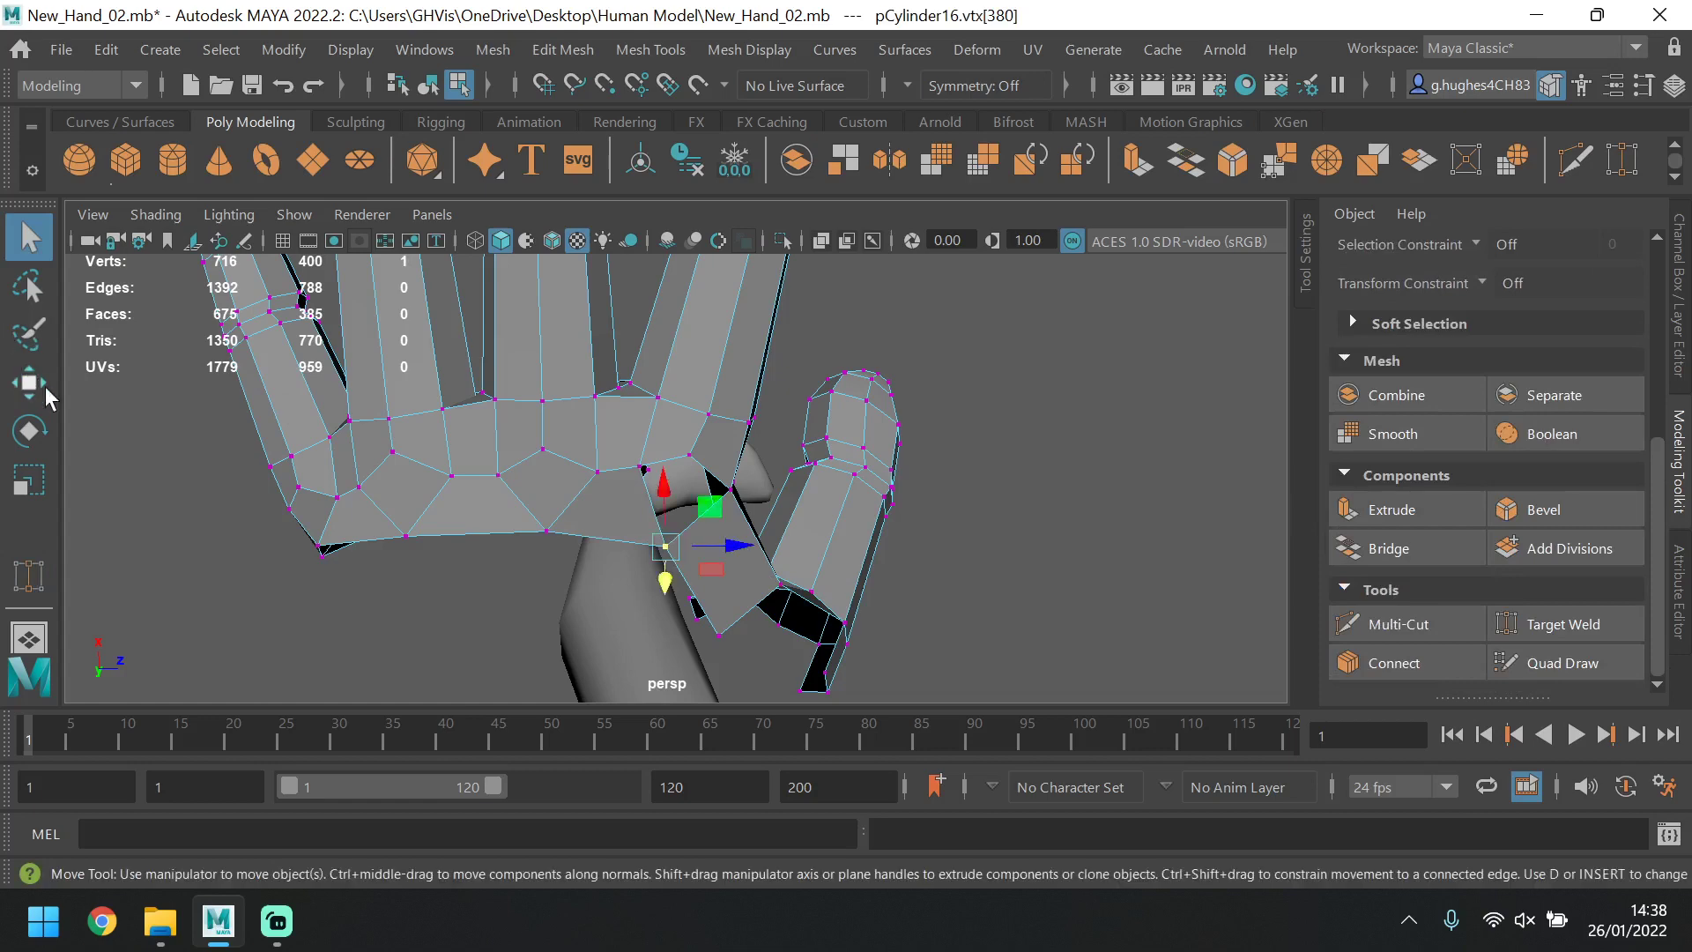
pyautogui.keyDown('alt'); pyautogui.moveTo(733, 521); pyautogui.dragTo(745, 469); pyautogui.keyUp('alt')
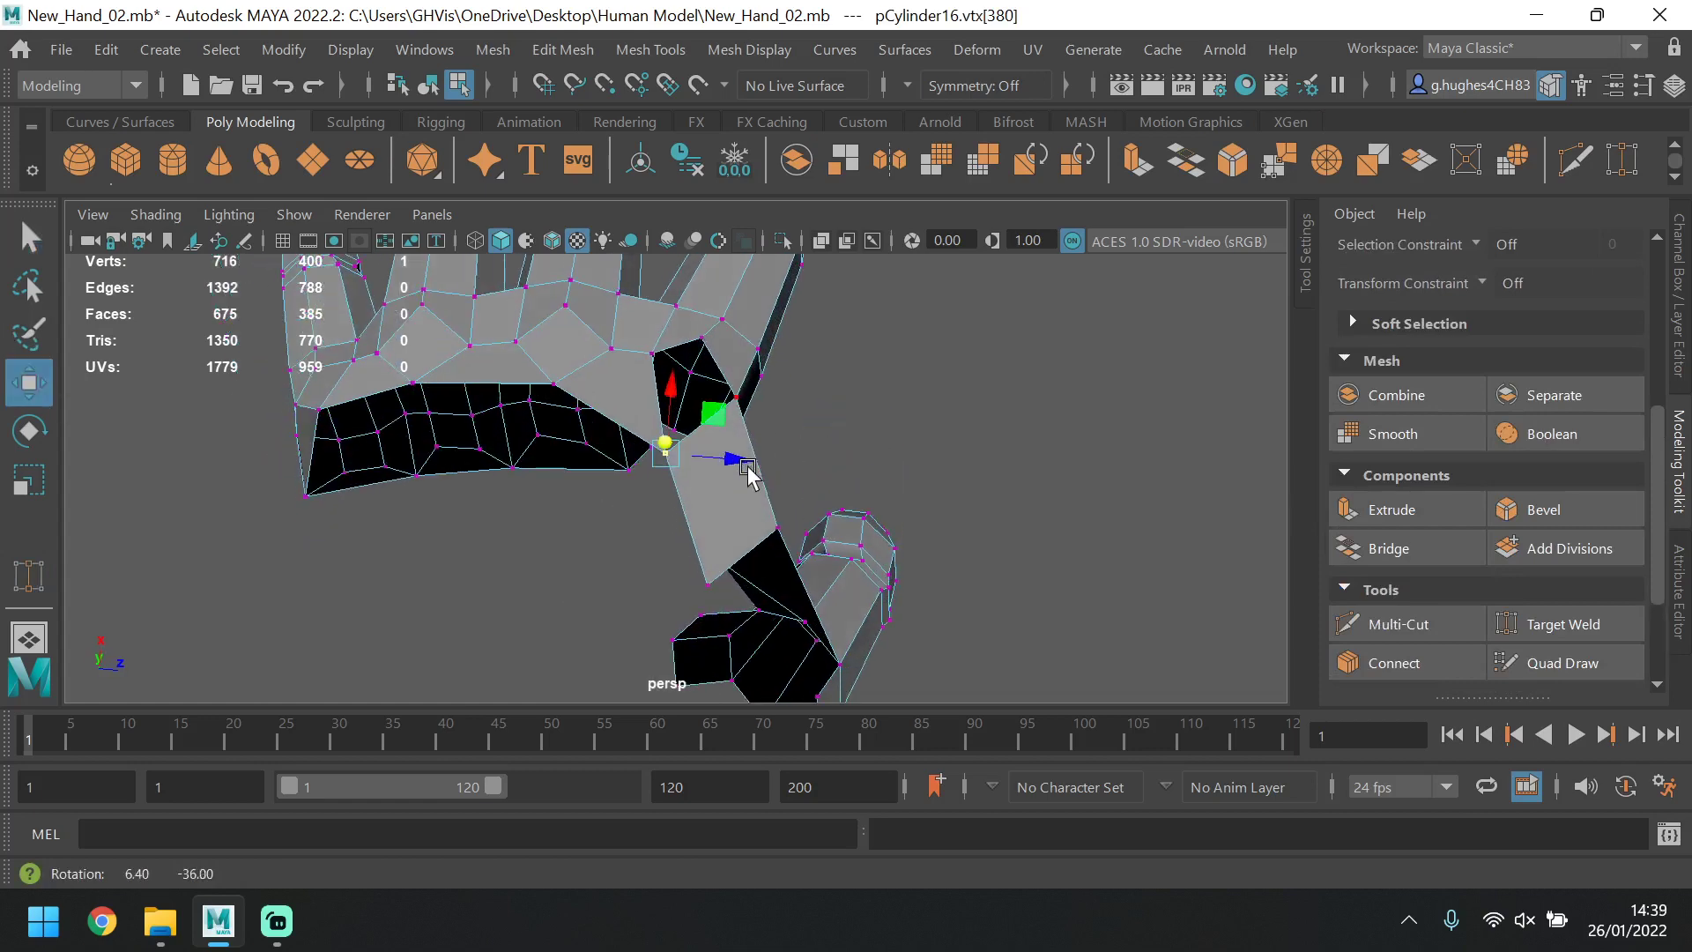
pyautogui.moveTo(668, 412); pyautogui.dragTo(672, 371)
pyautogui.keyDown('alt'); pyautogui.moveTo(694, 397); pyautogui.dragTo(724, 402); pyautogui.keyUp('alt')
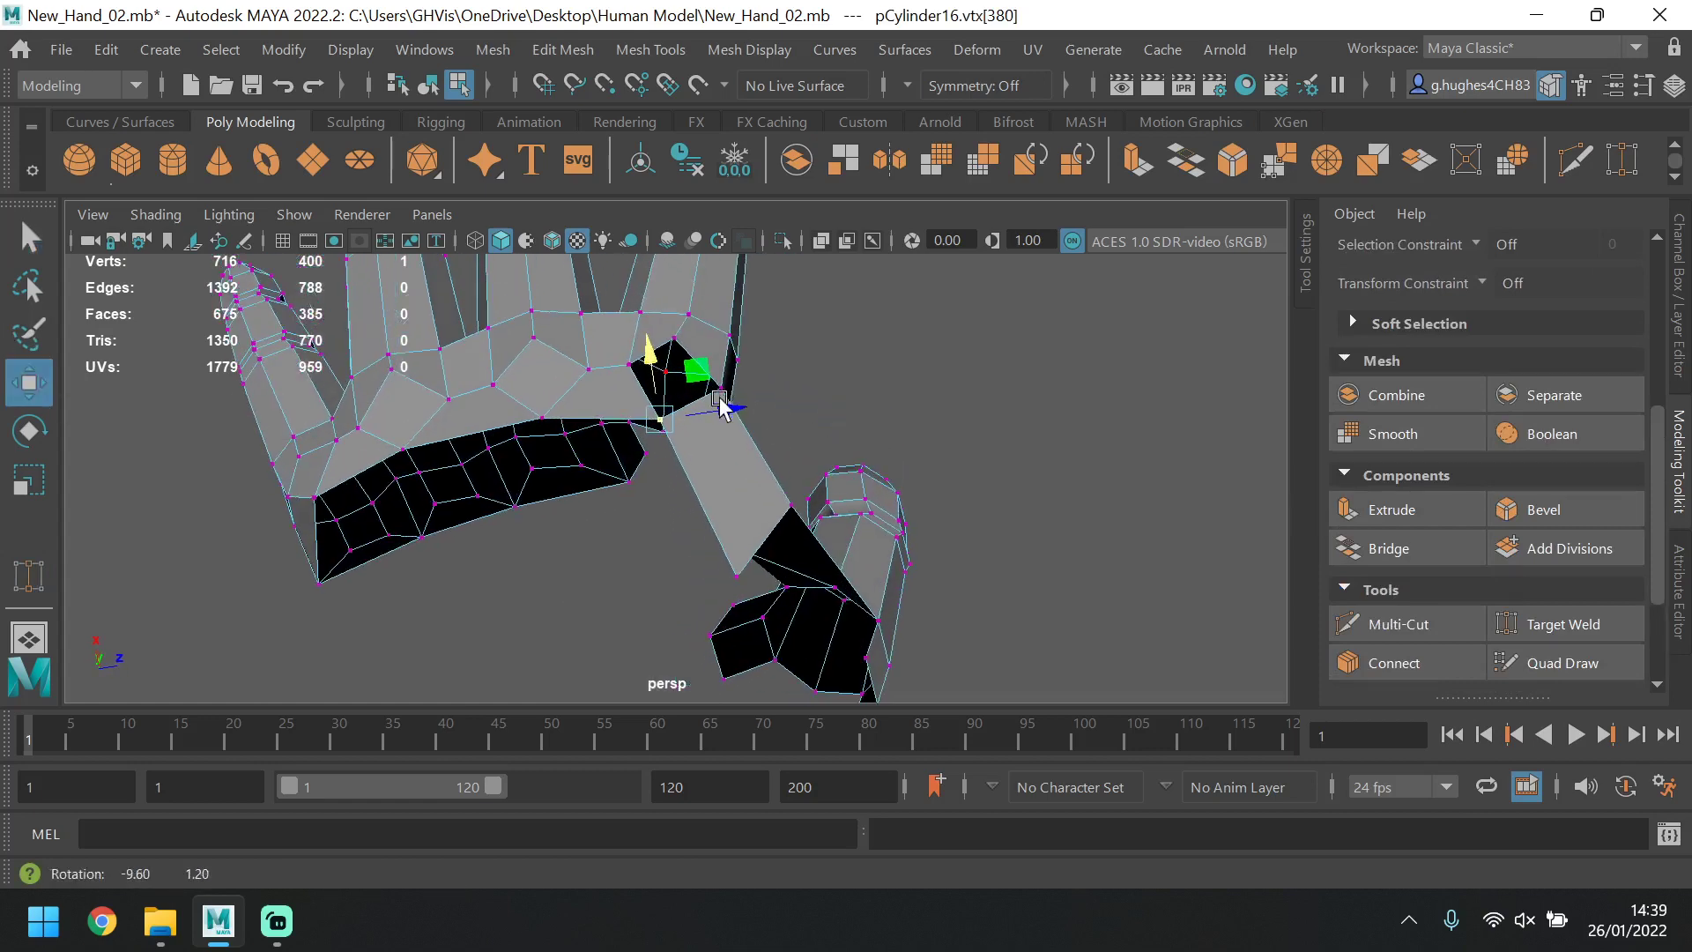
pyautogui.keyDown('alt'); pyautogui.moveTo(739, 385); pyautogui.dragTo(749, 457, button='middle'); pyautogui.keyUp('alt')
pyautogui.scroll(3, 1412, 452)
pyautogui.scroll(1, 1412, 452)
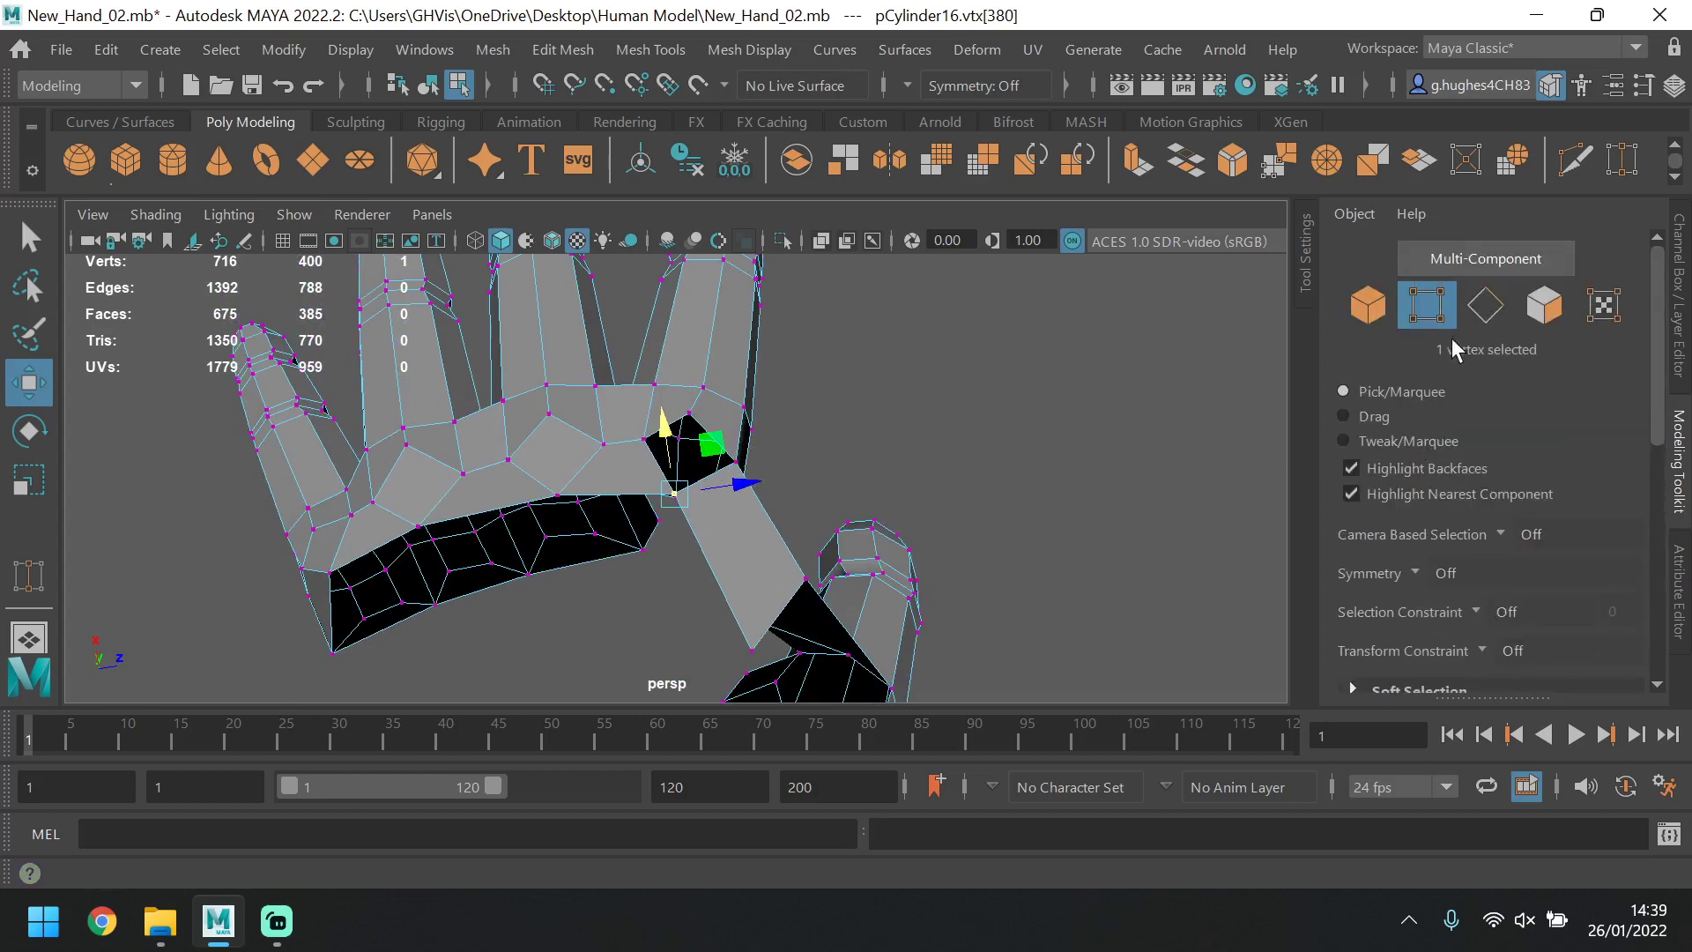
# Bridge the open border edges of the square hole below the index finger to close the back of the hand.
pyautogui.click(1485, 305)
pyautogui.click(686, 476)
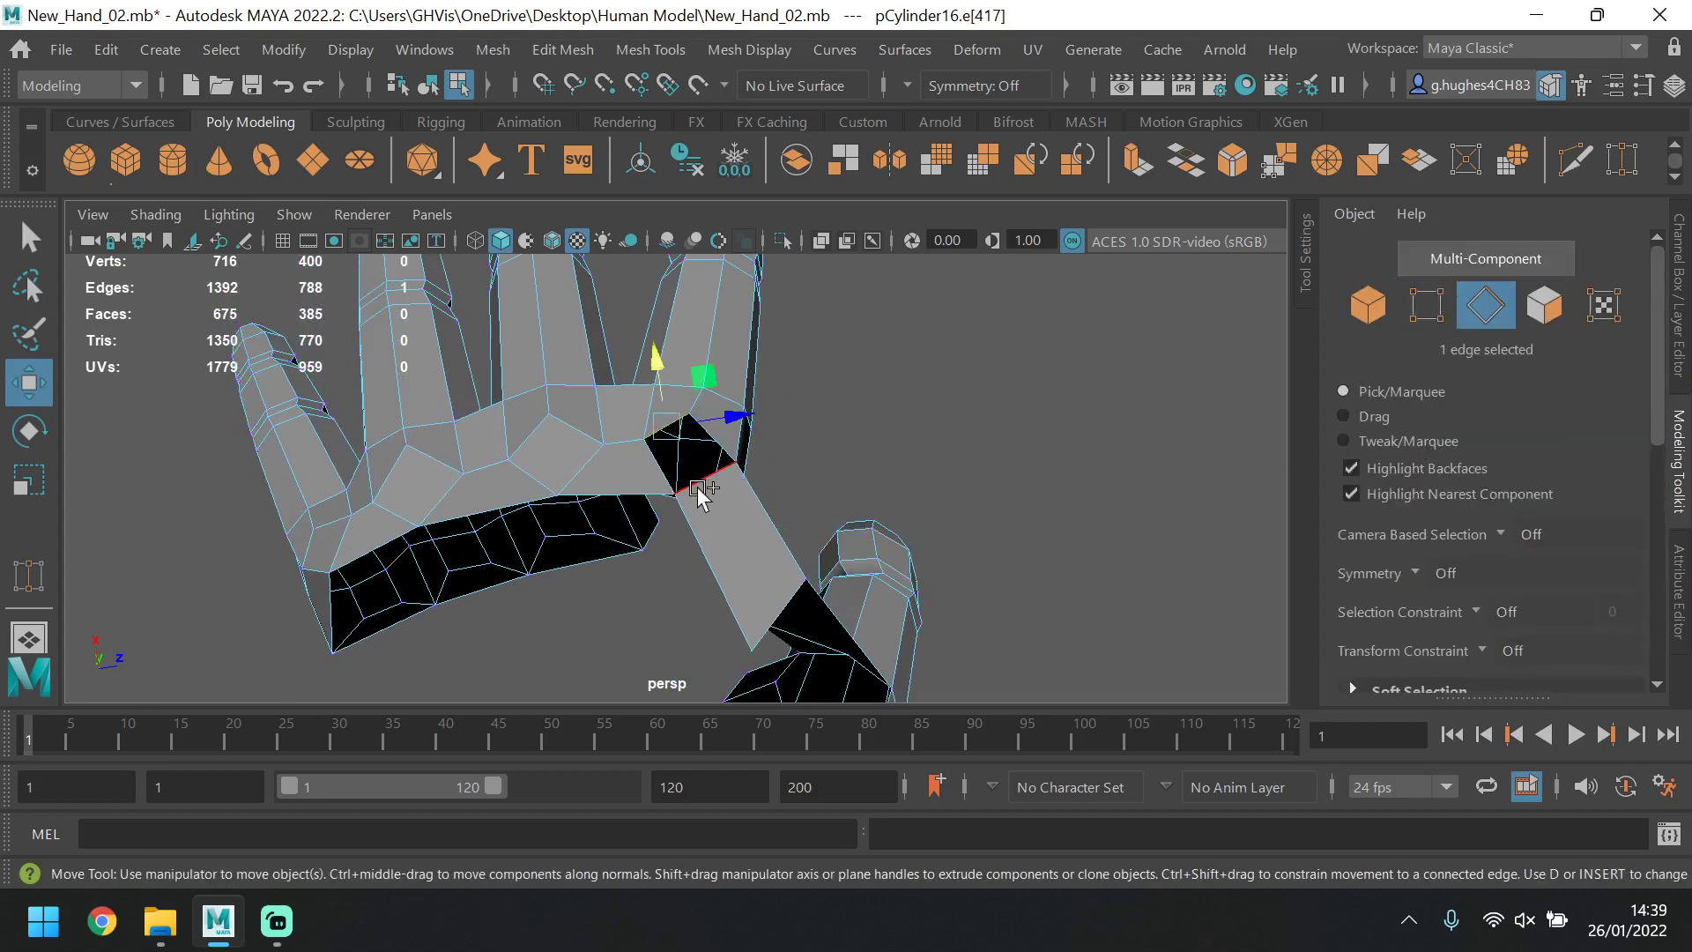
pyautogui.keyDown('shift'); pyautogui.click(735, 457); pyautogui.keyUp('shift')
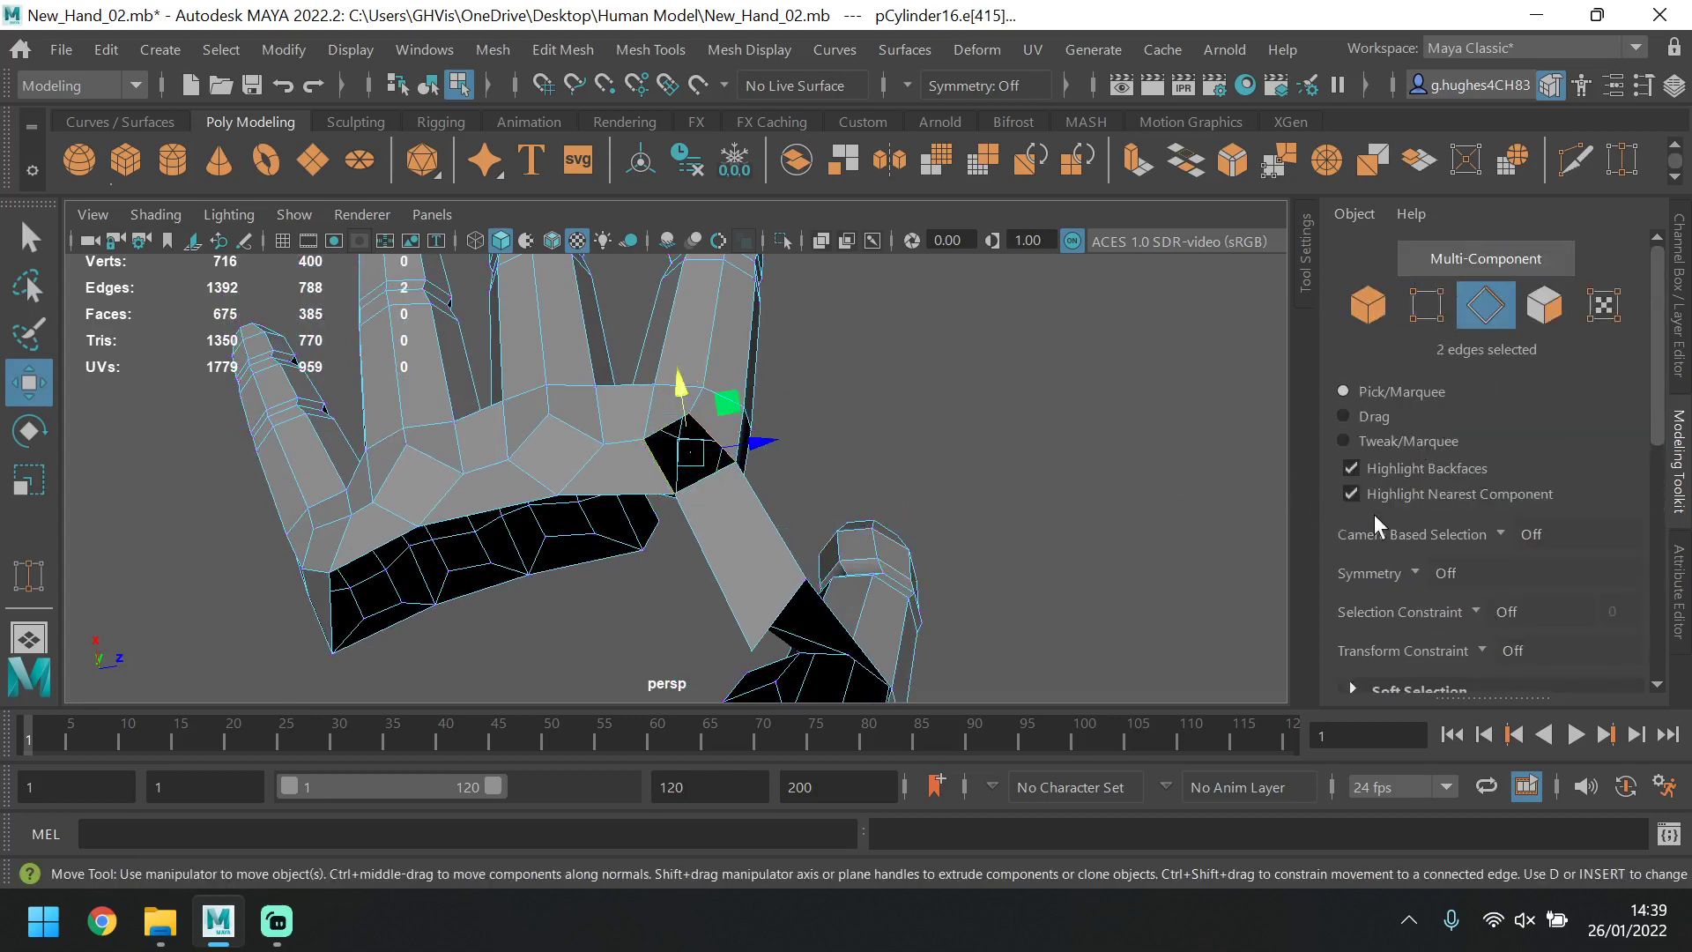
pyautogui.scroll(-5, 1374, 521)
pyautogui.click(1379, 547)
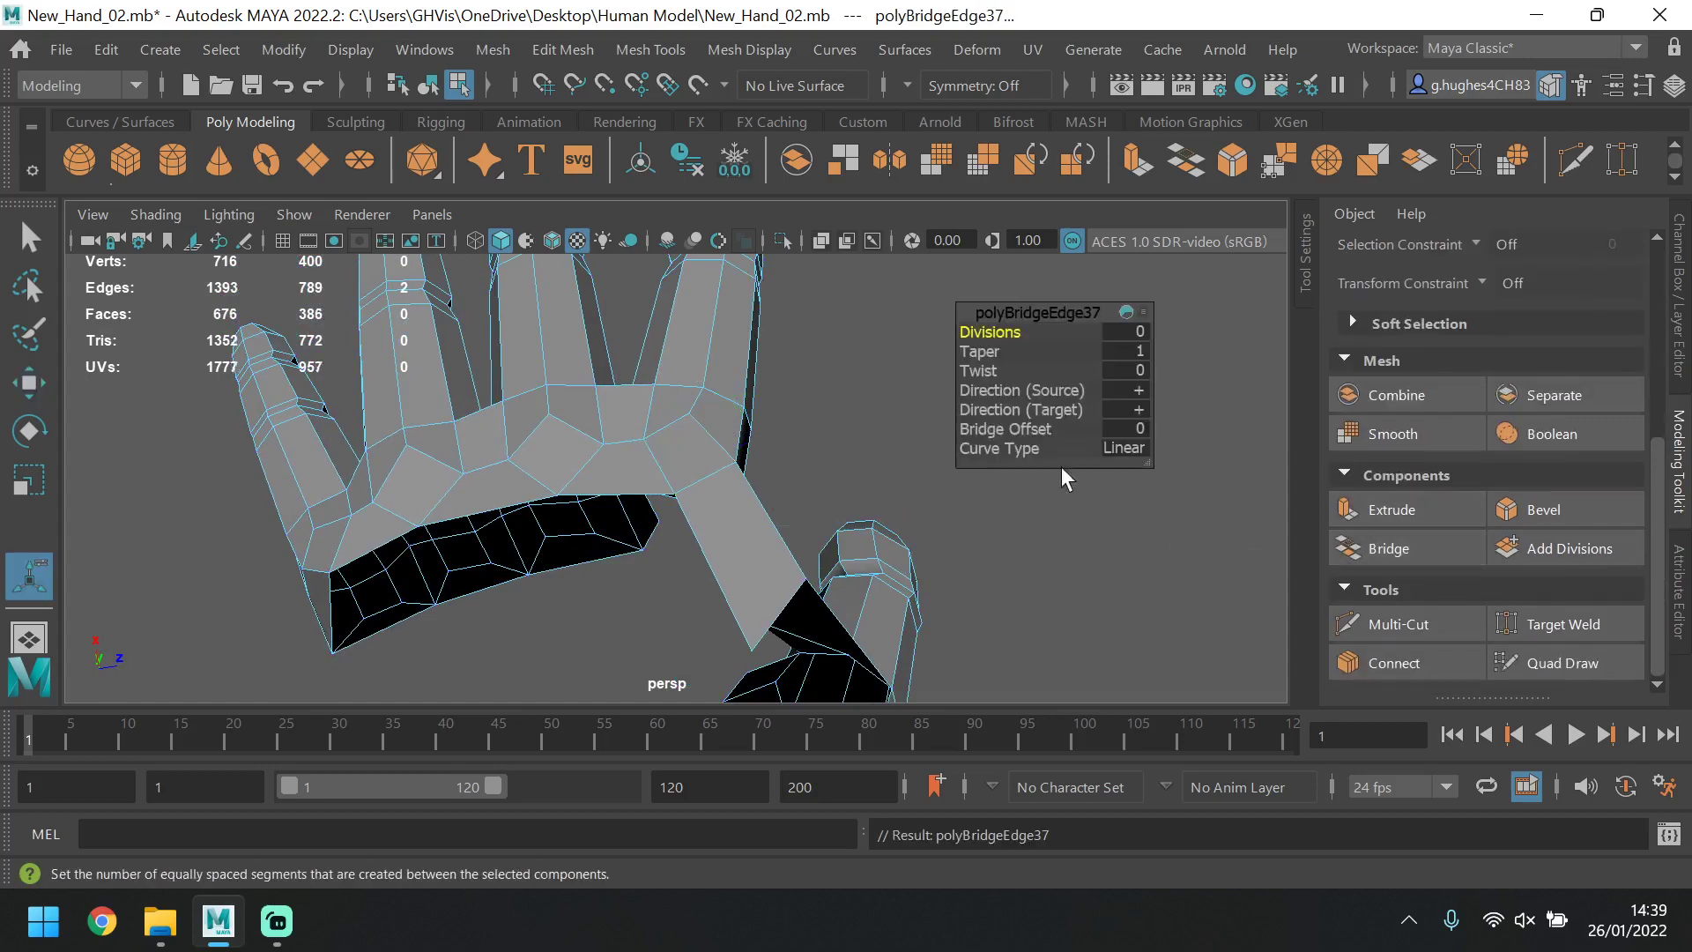
pyautogui.click(849, 433)
# Raise the two wrist-side border vertices of the webbing where it meets the back of the hand.
pyautogui.keyDown('alt'); pyautogui.moveTo(617, 459); pyautogui.dragTo(974, 403); pyautogui.keyUp('alt')
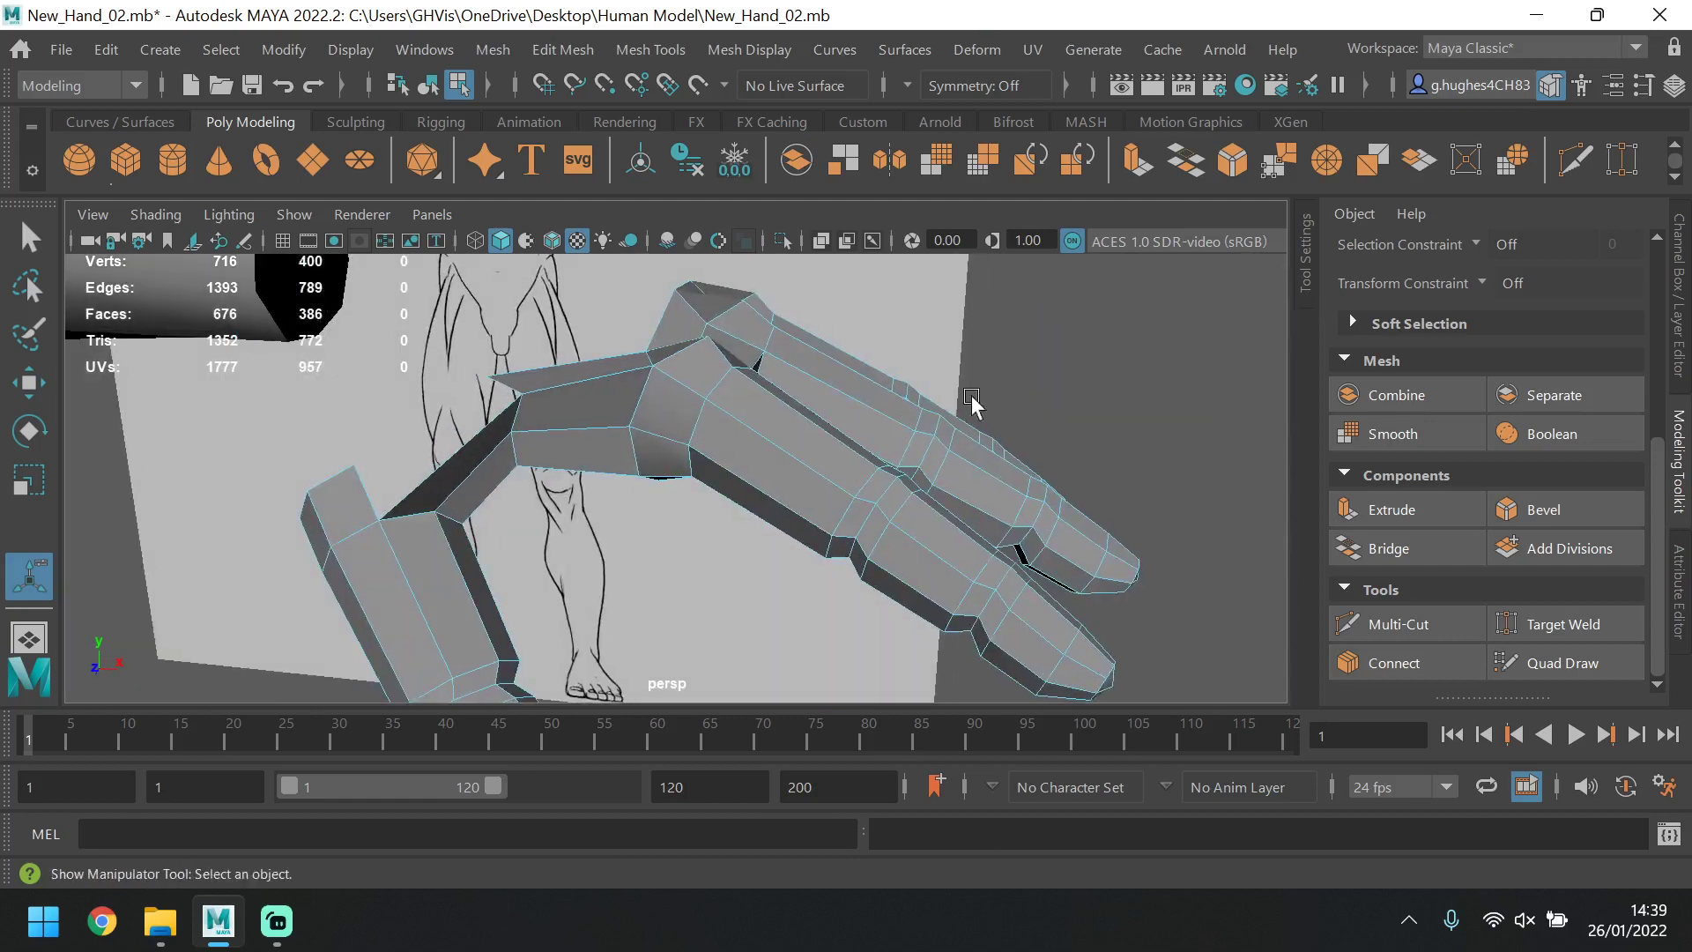
pyautogui.scroll(5, 1382, 379)
pyautogui.click(1425, 303)
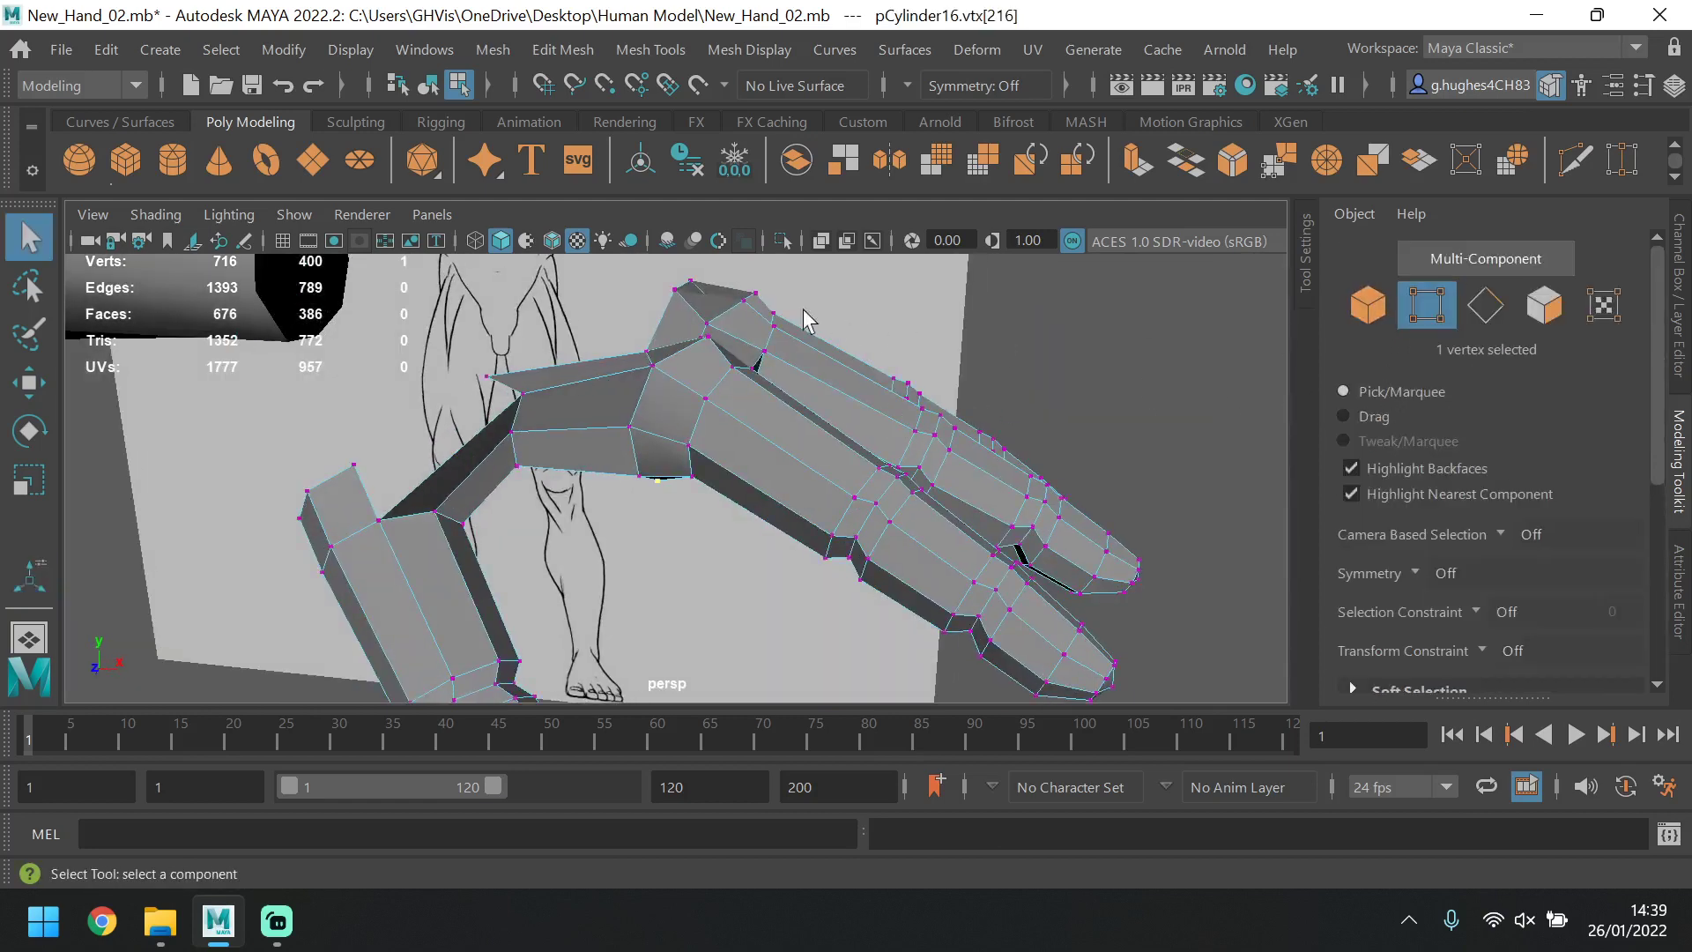
pyautogui.keyDown('alt'); pyautogui.moveTo(655, 374); pyautogui.dragTo(494, 370); pyautogui.keyUp('alt')
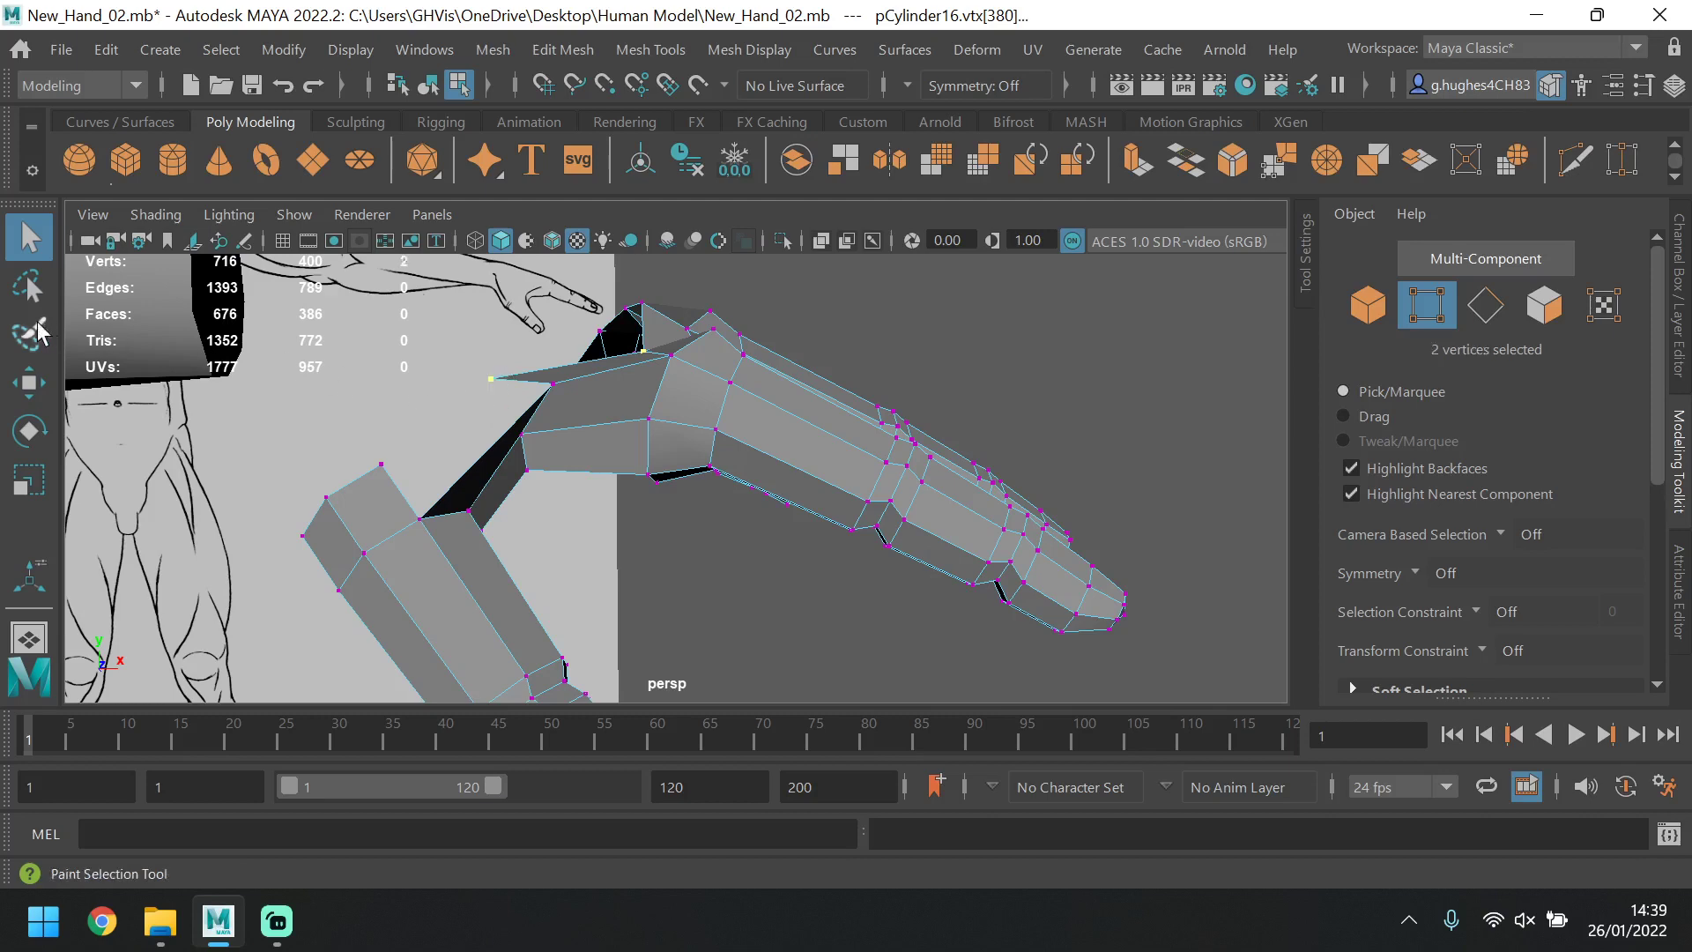
pyautogui.click(28, 382)
pyautogui.moveTo(578, 309); pyautogui.dragTo(589, 266)
pyautogui.moveTo(629, 327); pyautogui.dragTo(696, 480)
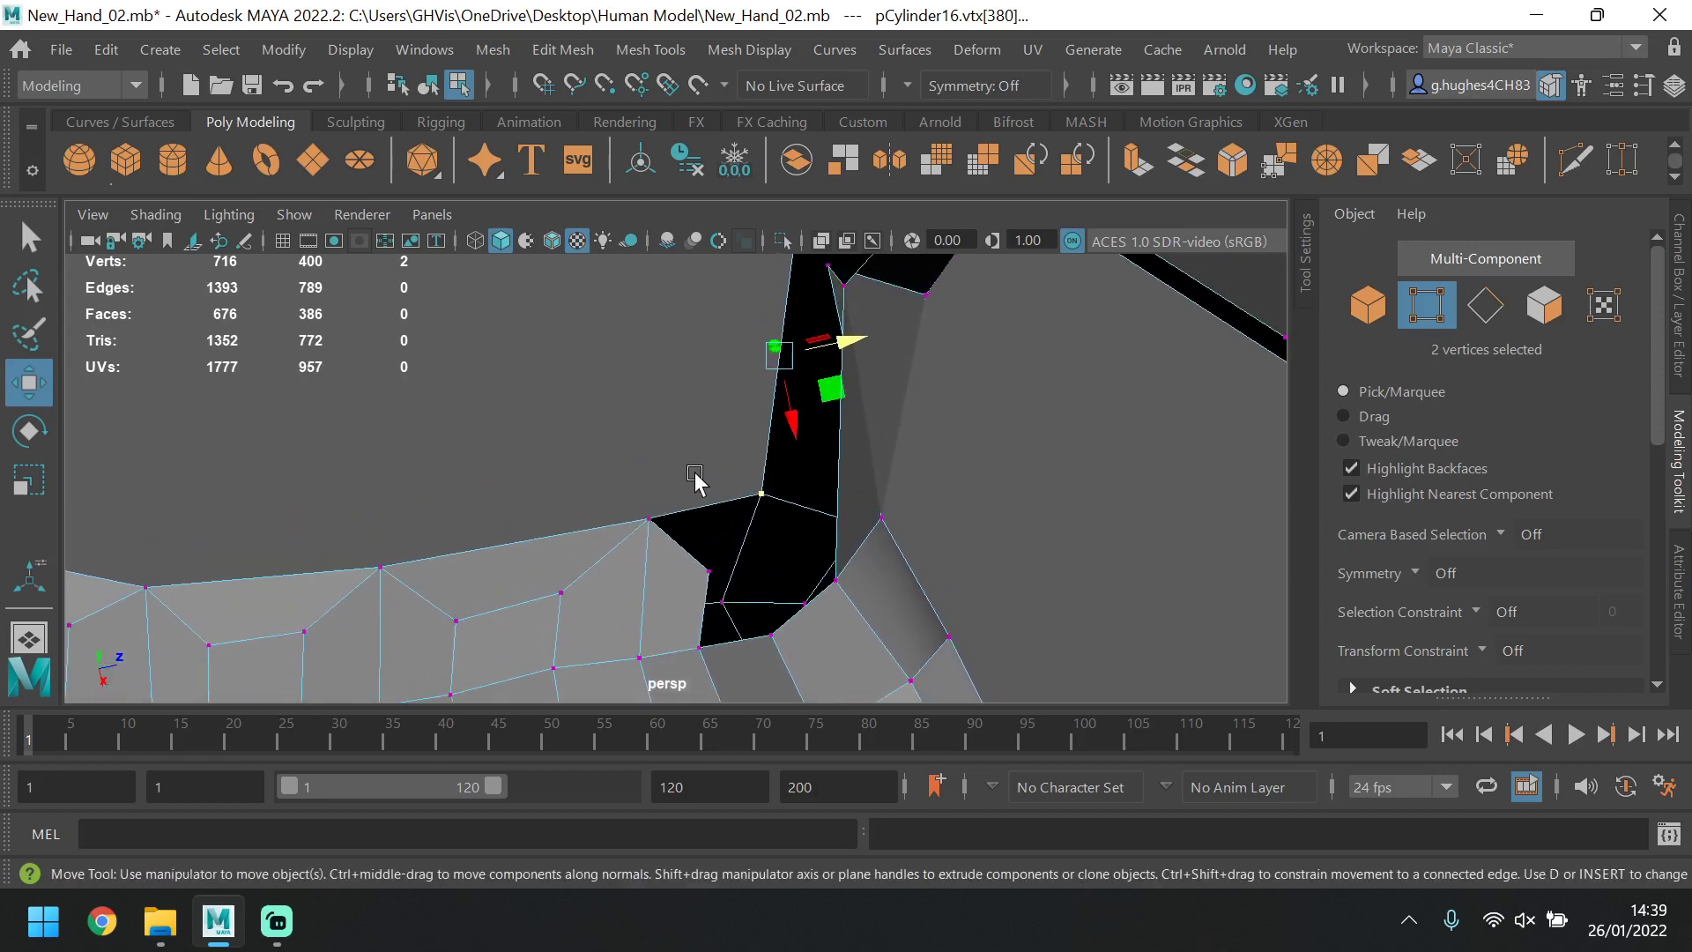
pyautogui.click(692, 489)
# Delete the palm-side border face next to the gap at the base of the index finger.
pyautogui.scroll(-3, 691, 489)
pyautogui.scroll(3, 692, 539)
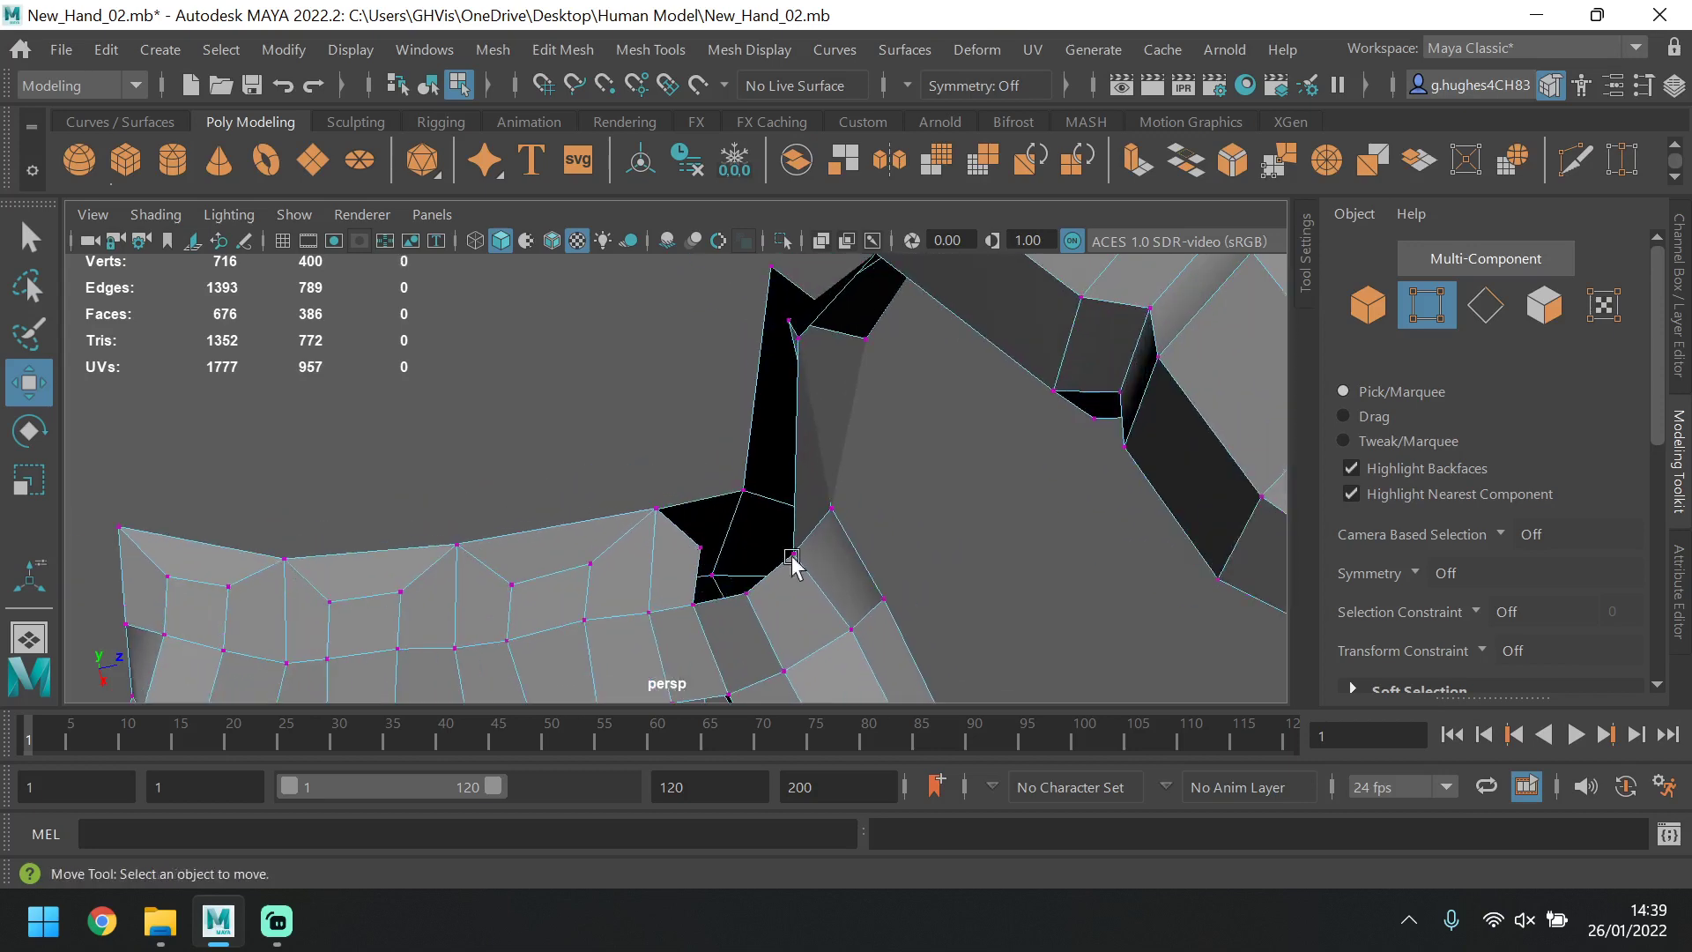
pyautogui.click(1545, 313)
pyautogui.click(715, 557)
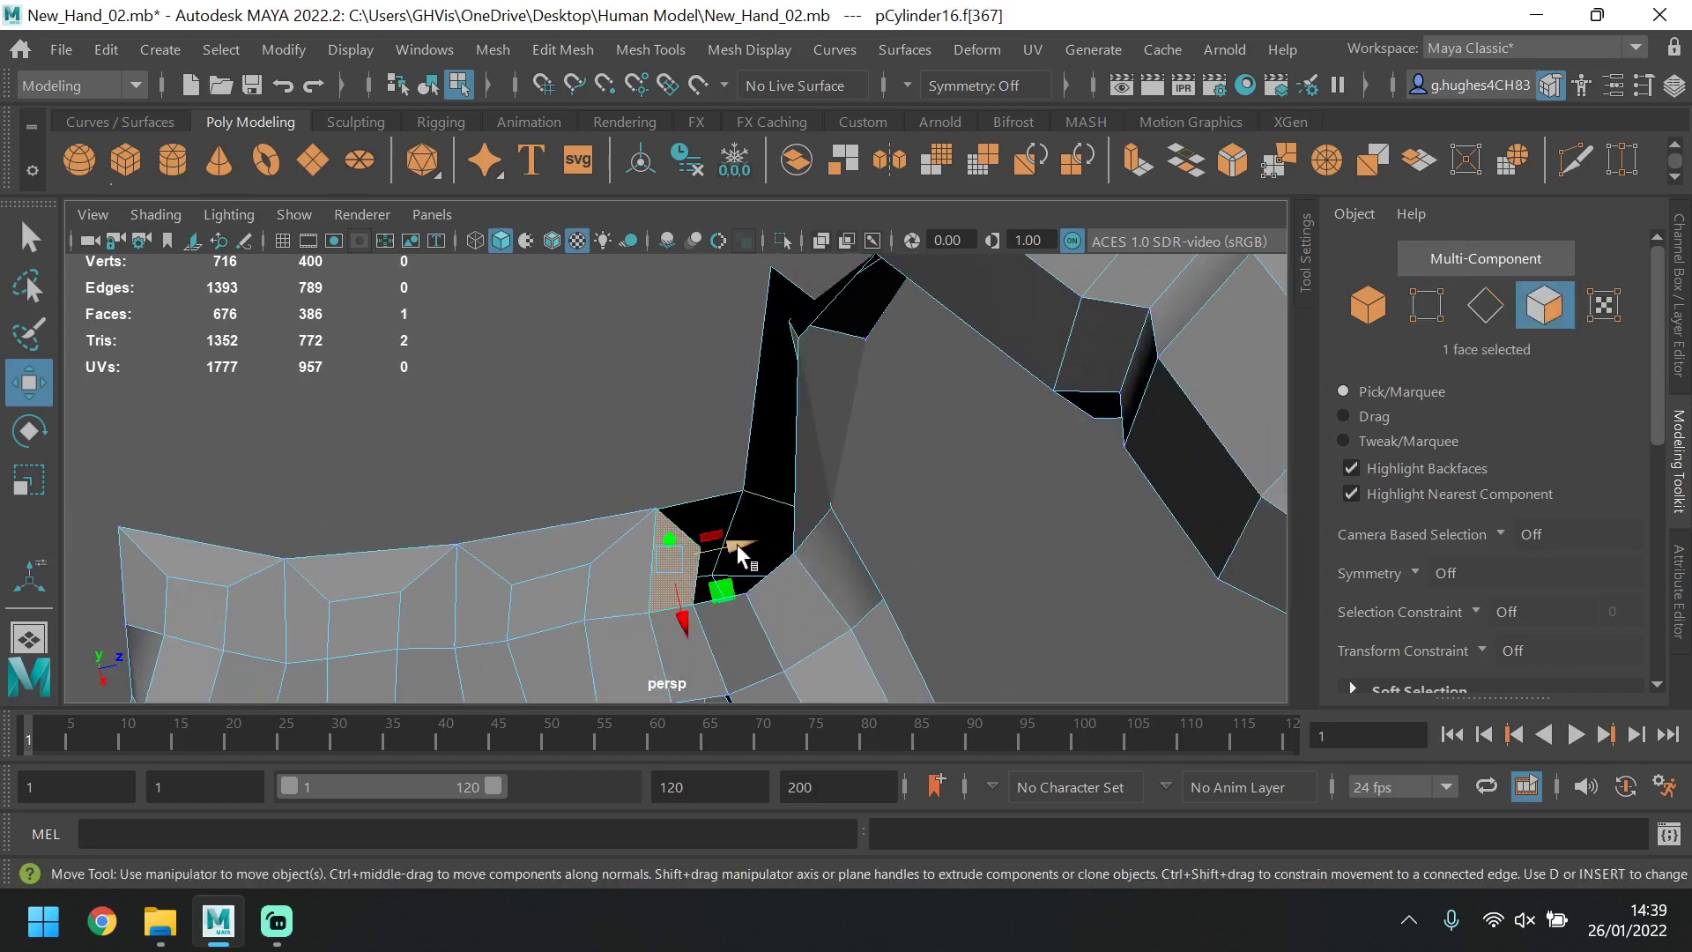
pyautogui.press('Delete')
# Extrude the two separate palm border edges at the index finger's base toward the wrist, leaving the middle edge between them.
pyautogui.keyDown('alt'); pyautogui.moveTo(723, 555); pyautogui.dragTo(811, 518); pyautogui.keyUp('alt')
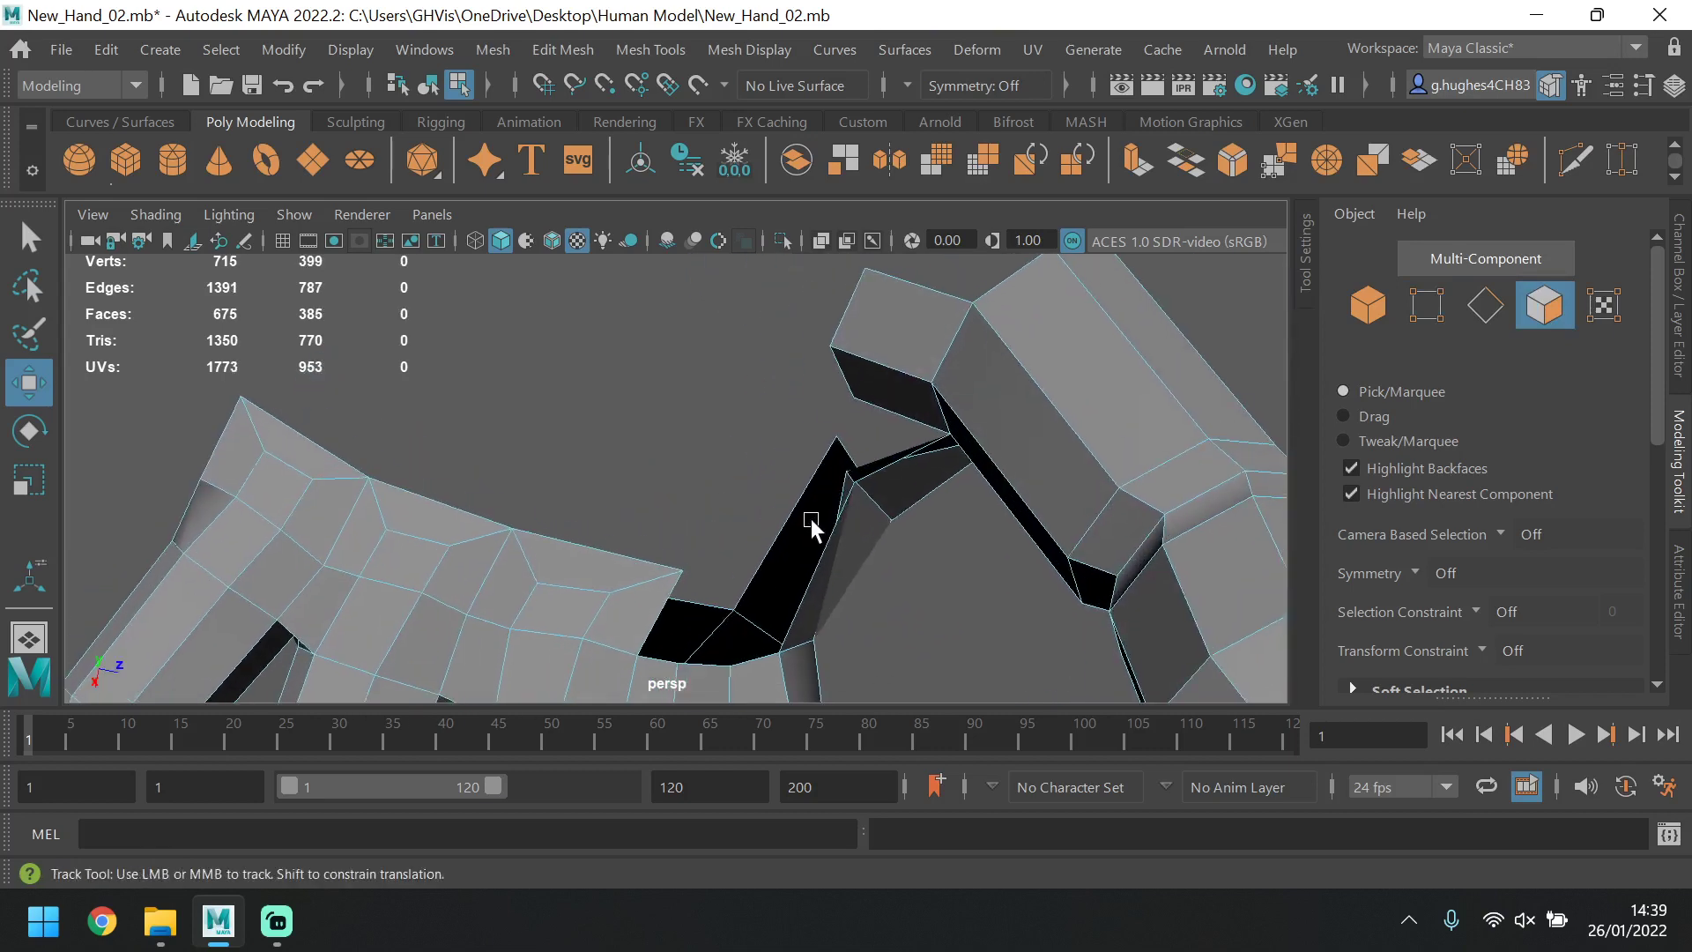
pyautogui.keyDown('alt'); pyautogui.moveTo(811, 519); pyautogui.dragTo(849, 391, button='middle'); pyautogui.keyUp('alt')
pyautogui.click(1485, 305)
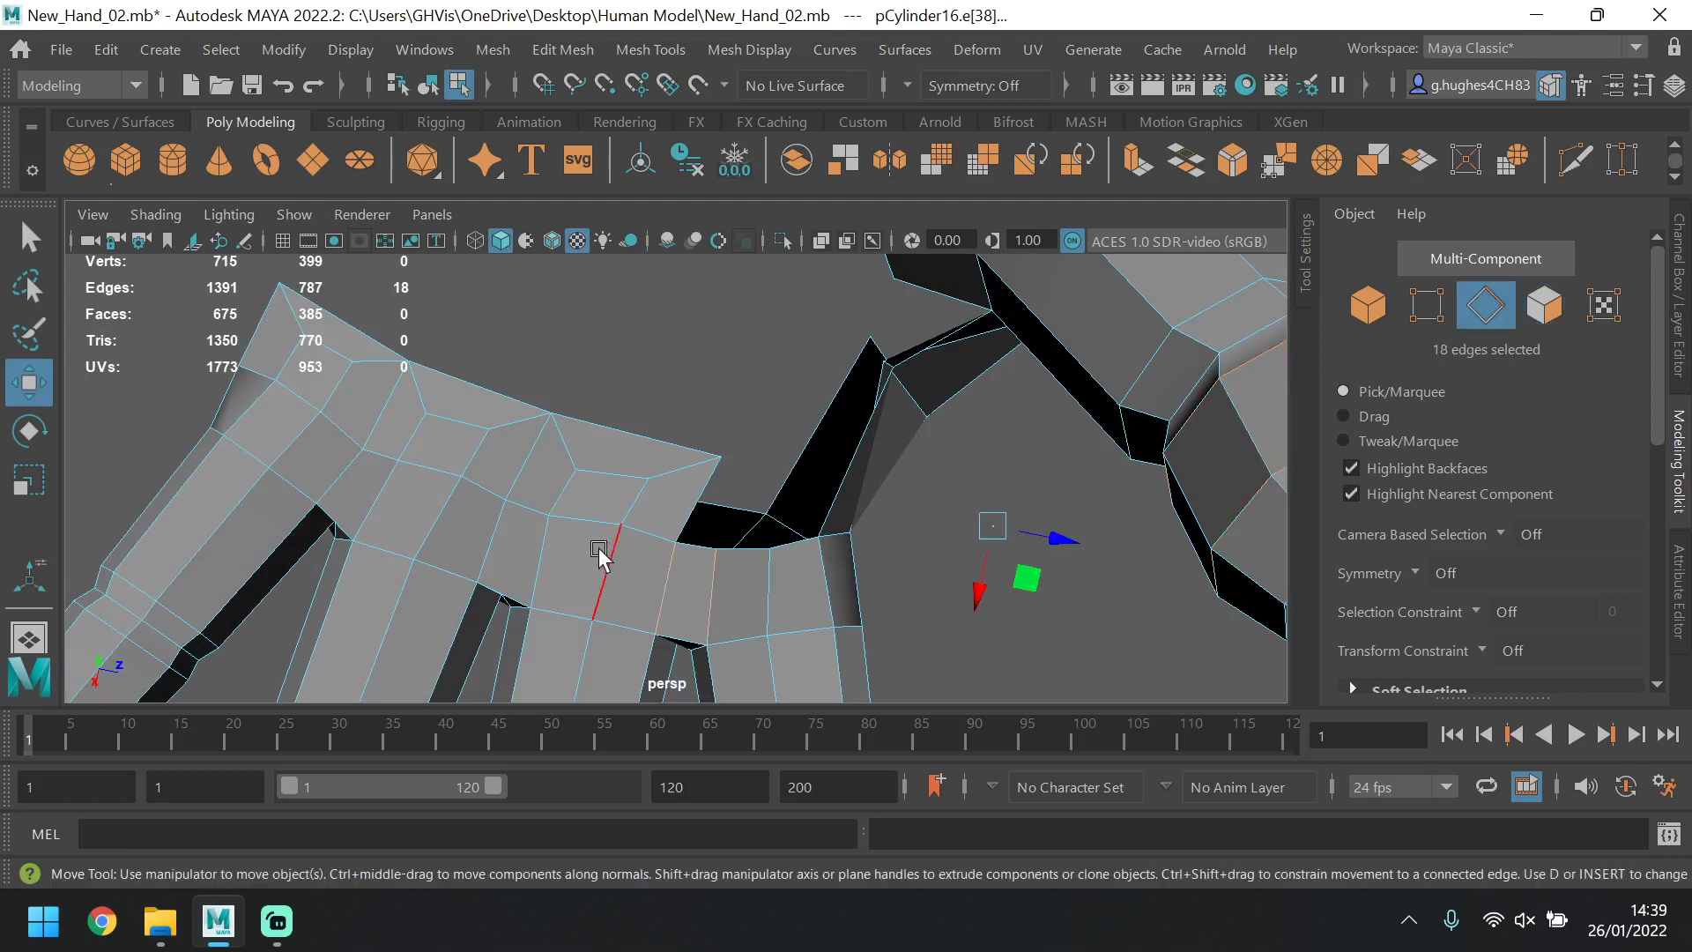
pyautogui.click(714, 544)
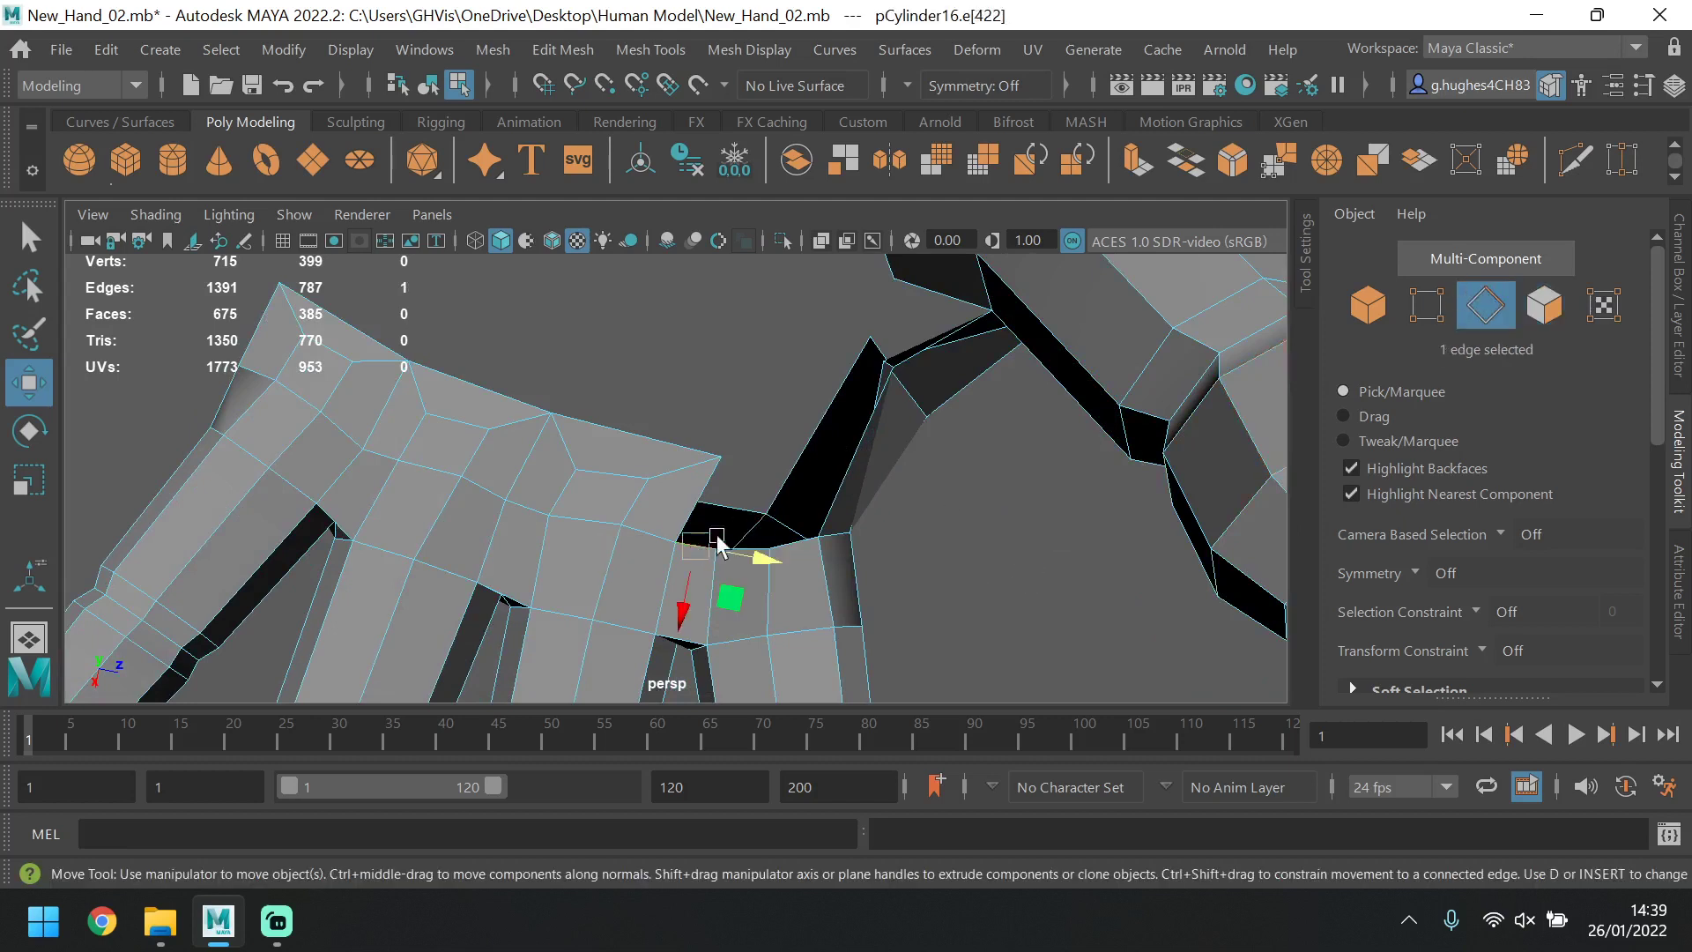
pyautogui.keyDown('shift'); pyautogui.click(813, 543); pyautogui.keyUp('shift')
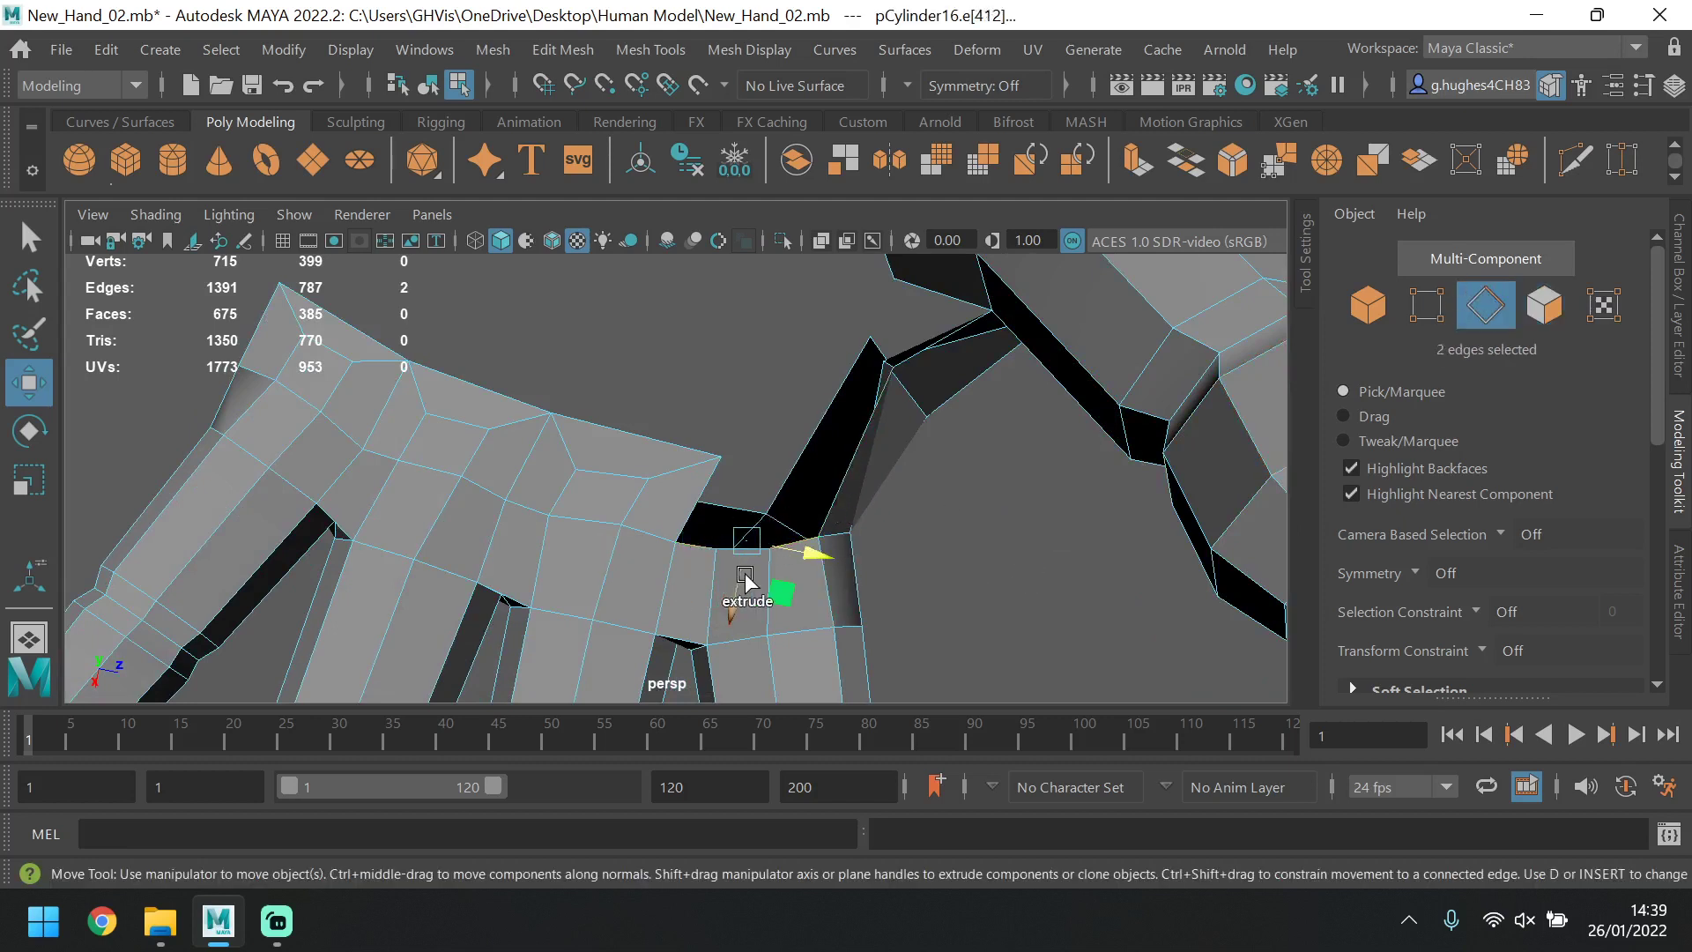
pyautogui.keyDown('shift'); pyautogui.moveTo(743, 582); pyautogui.dragTo(797, 511); pyautogui.keyUp('shift')
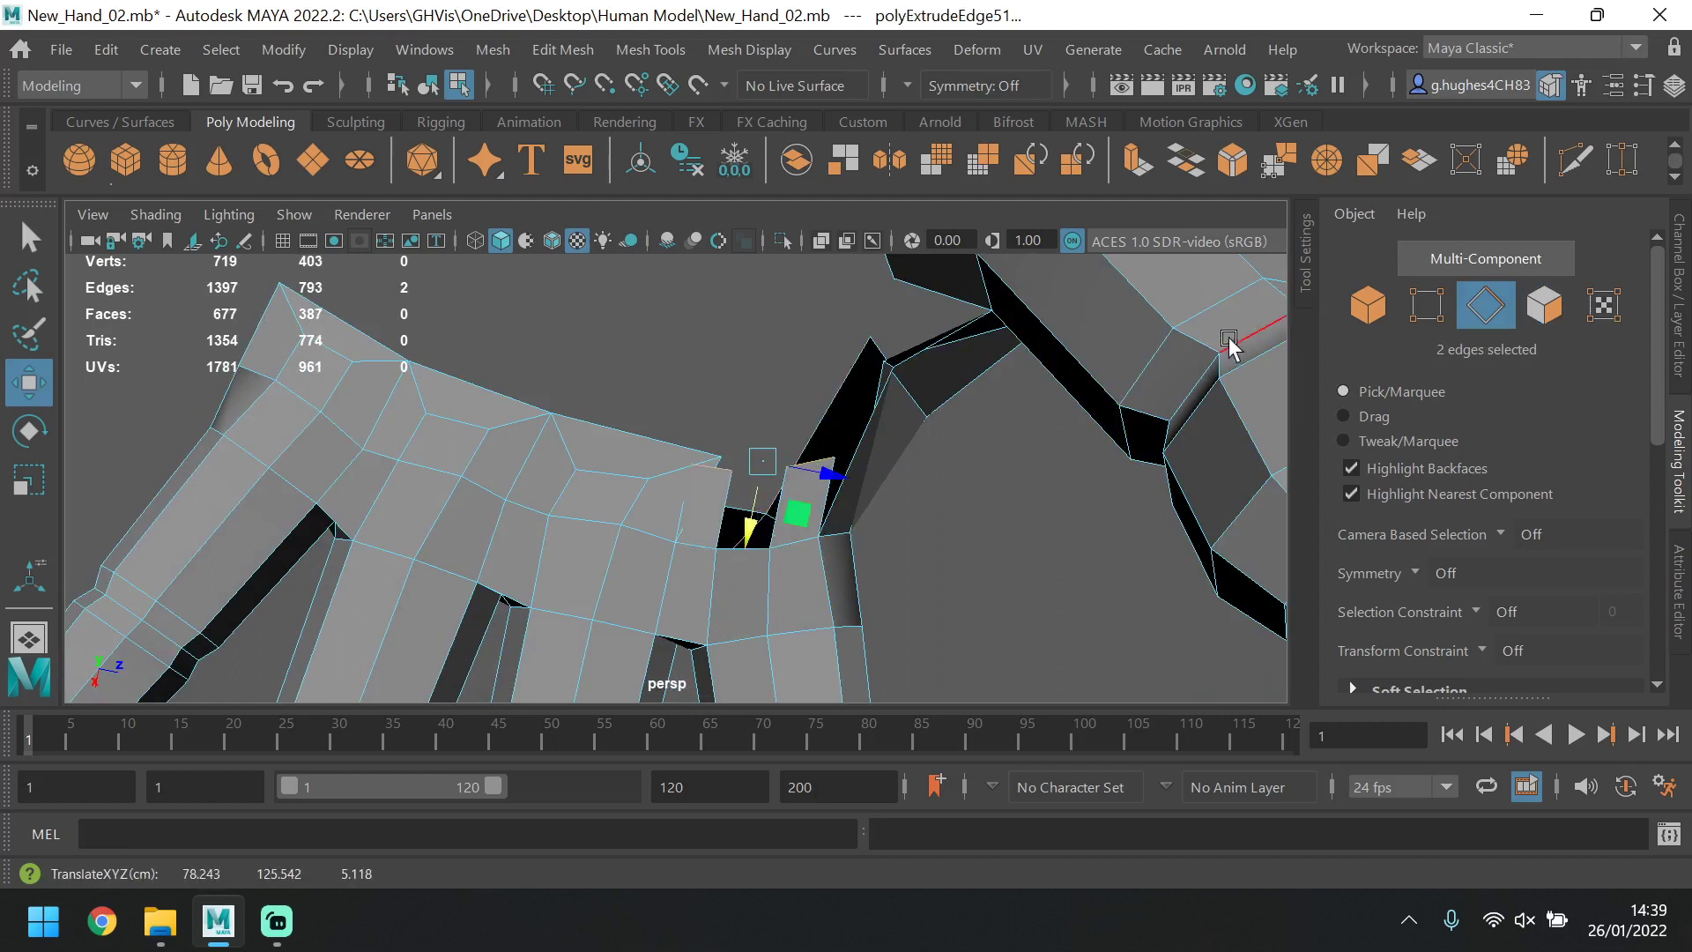
# Try to Target Weld the extruded palm face's vertex to the palm's corner vertex, and undo the weld.
pyautogui.press('F9')
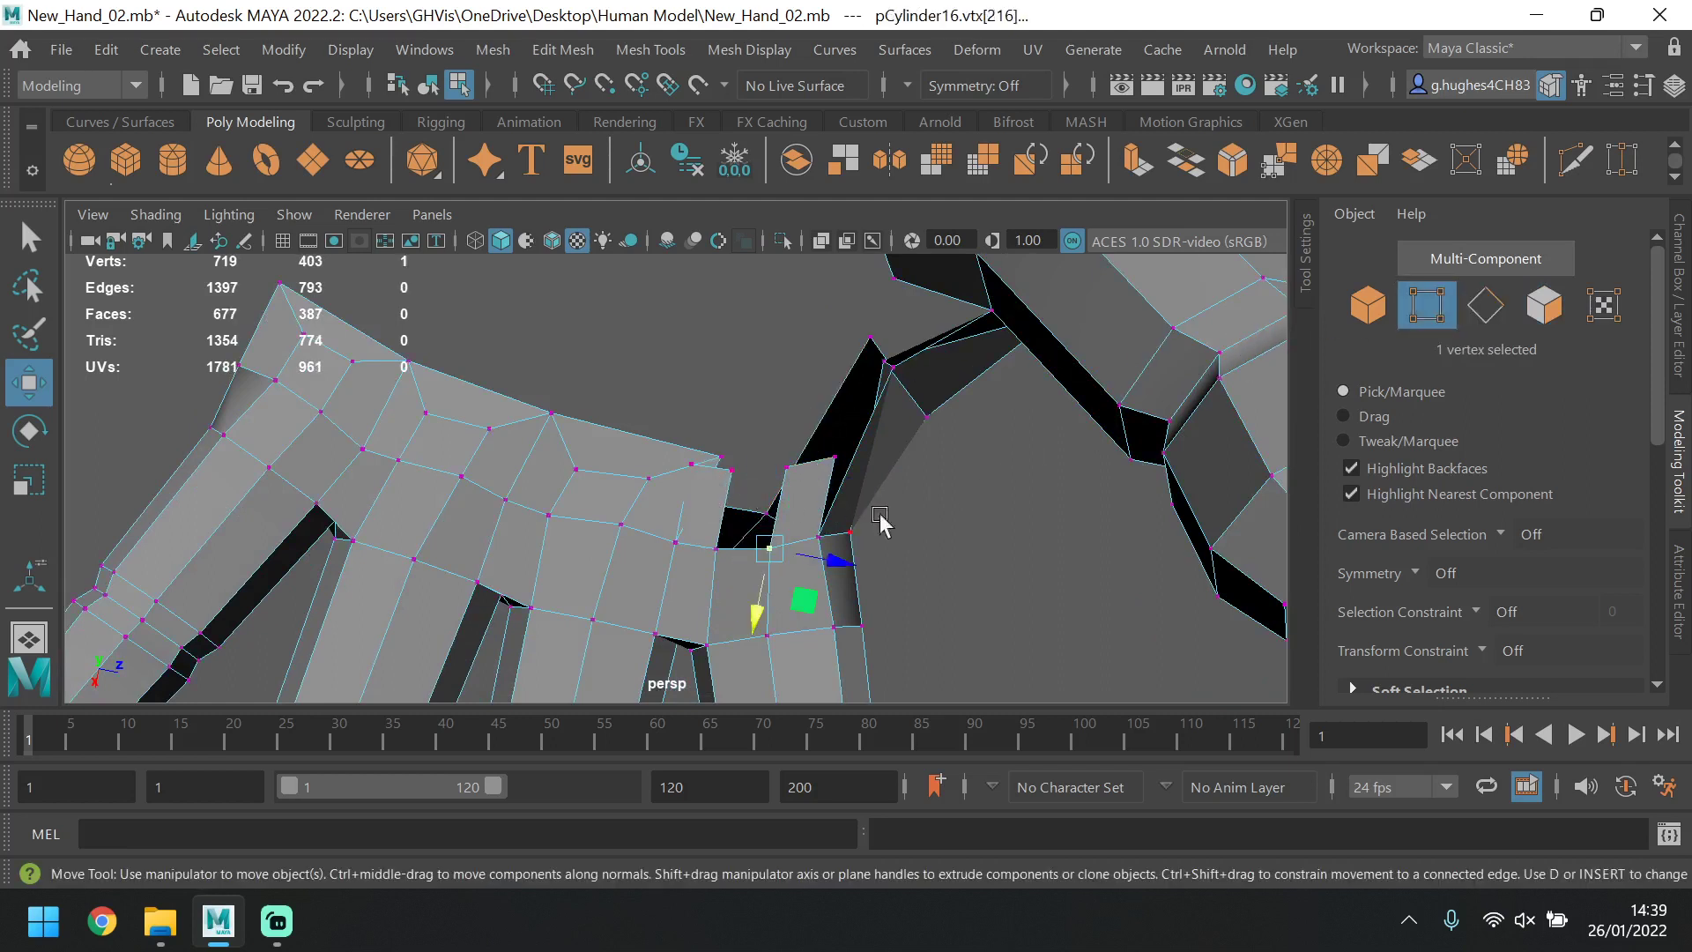
pyautogui.scroll(-8, 1435, 547)
pyautogui.click(1555, 463)
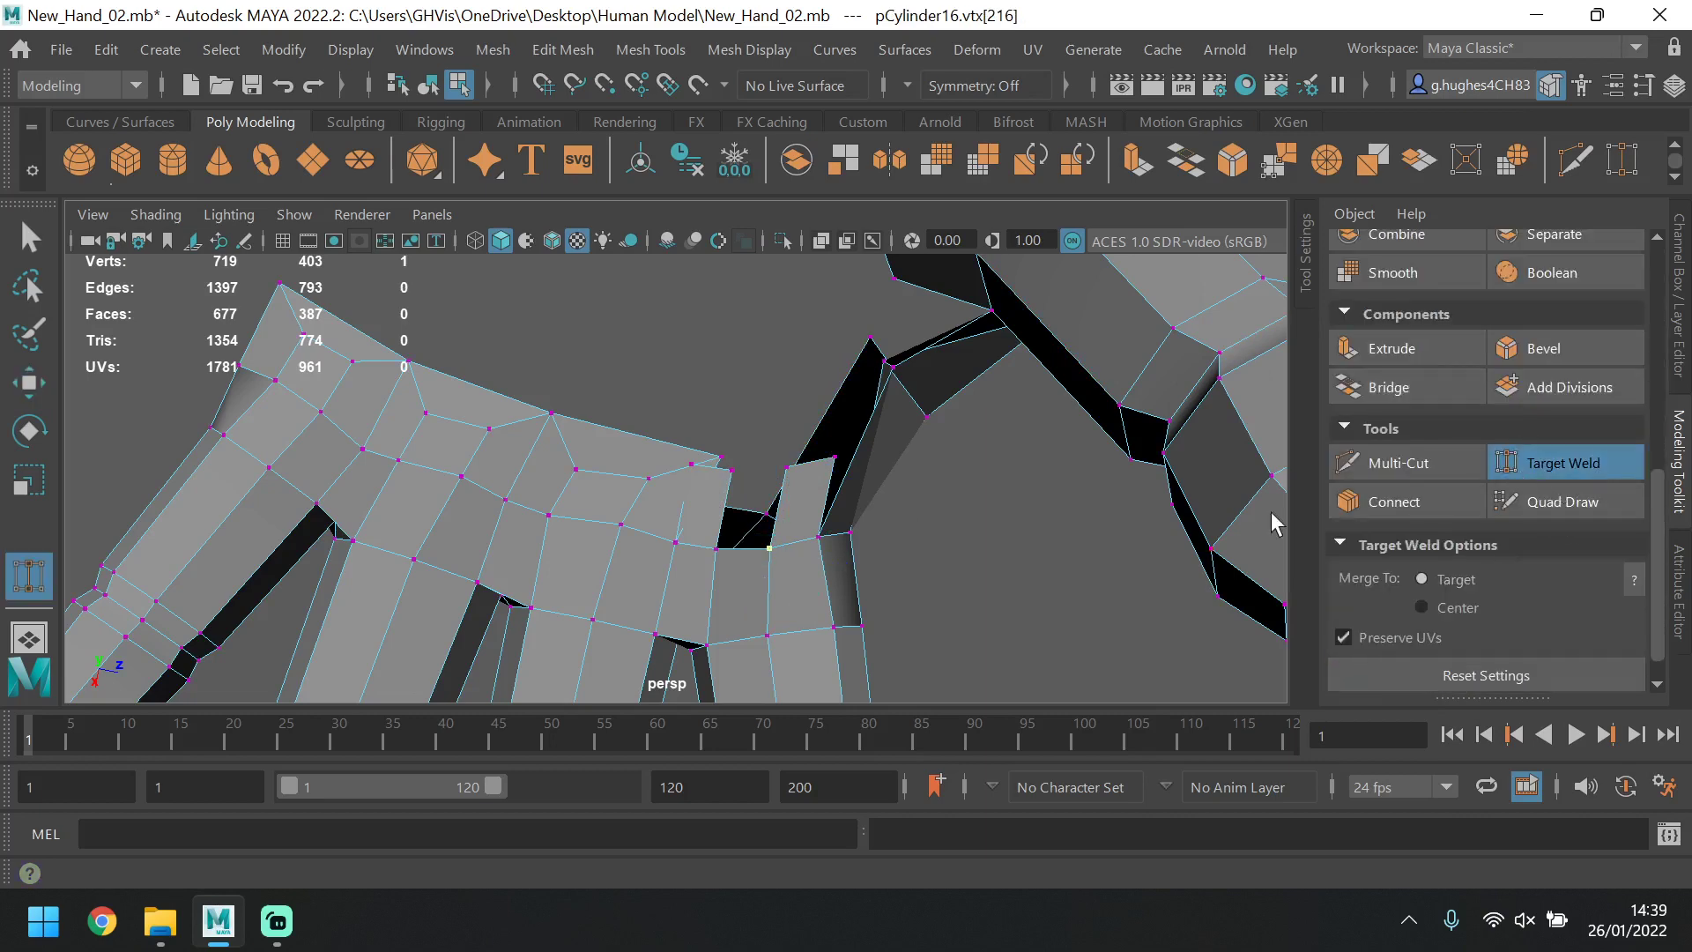
pyautogui.moveTo(724, 454); pyautogui.dragTo(723, 455)
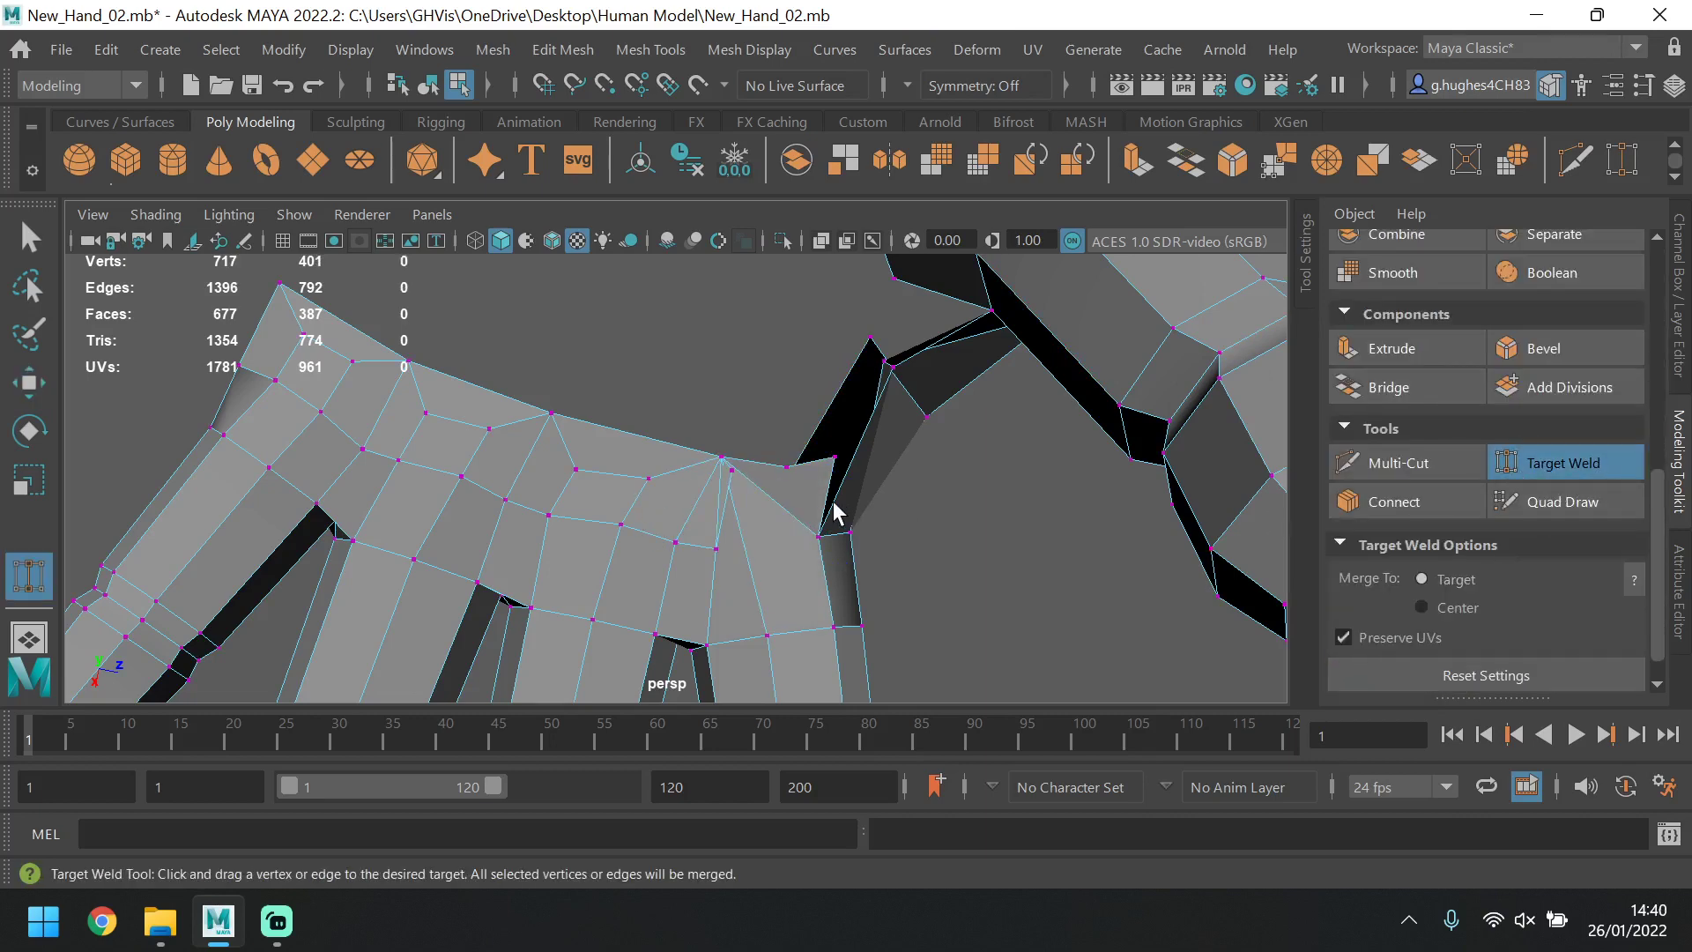
pyautogui.hotkey('ctrl', 'z')
pyautogui.press('q')
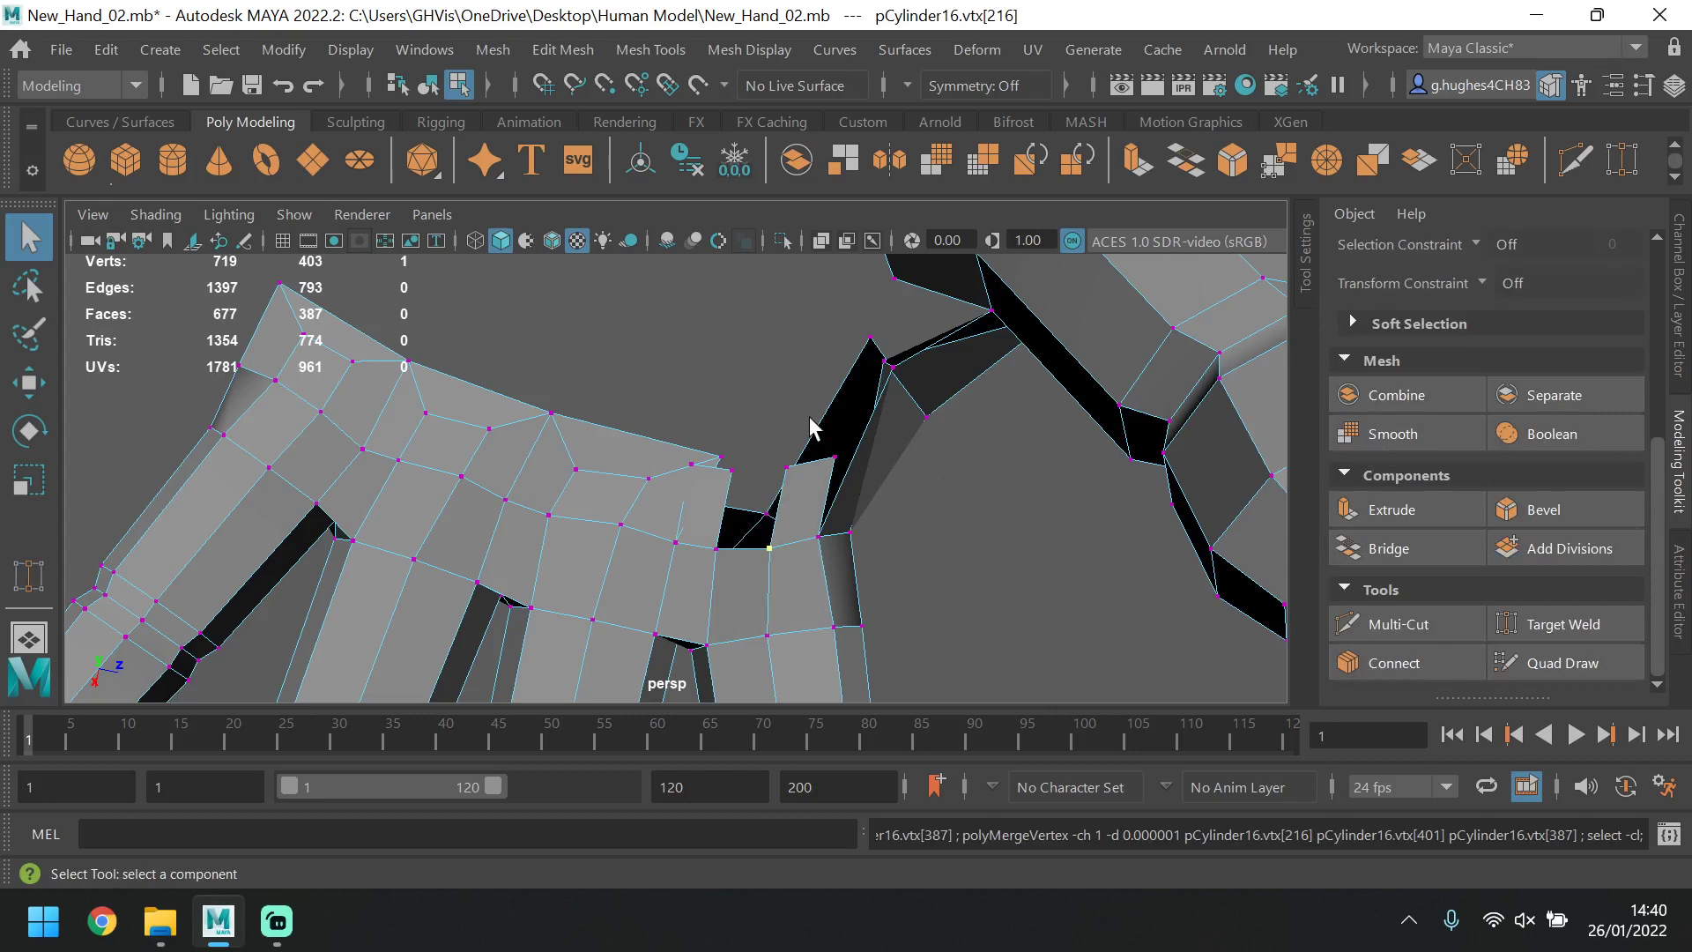
# Target Weld the first extruded face's outer vertex to the adjacent corner vertex of the palm border.
pyautogui.click(1568, 626)
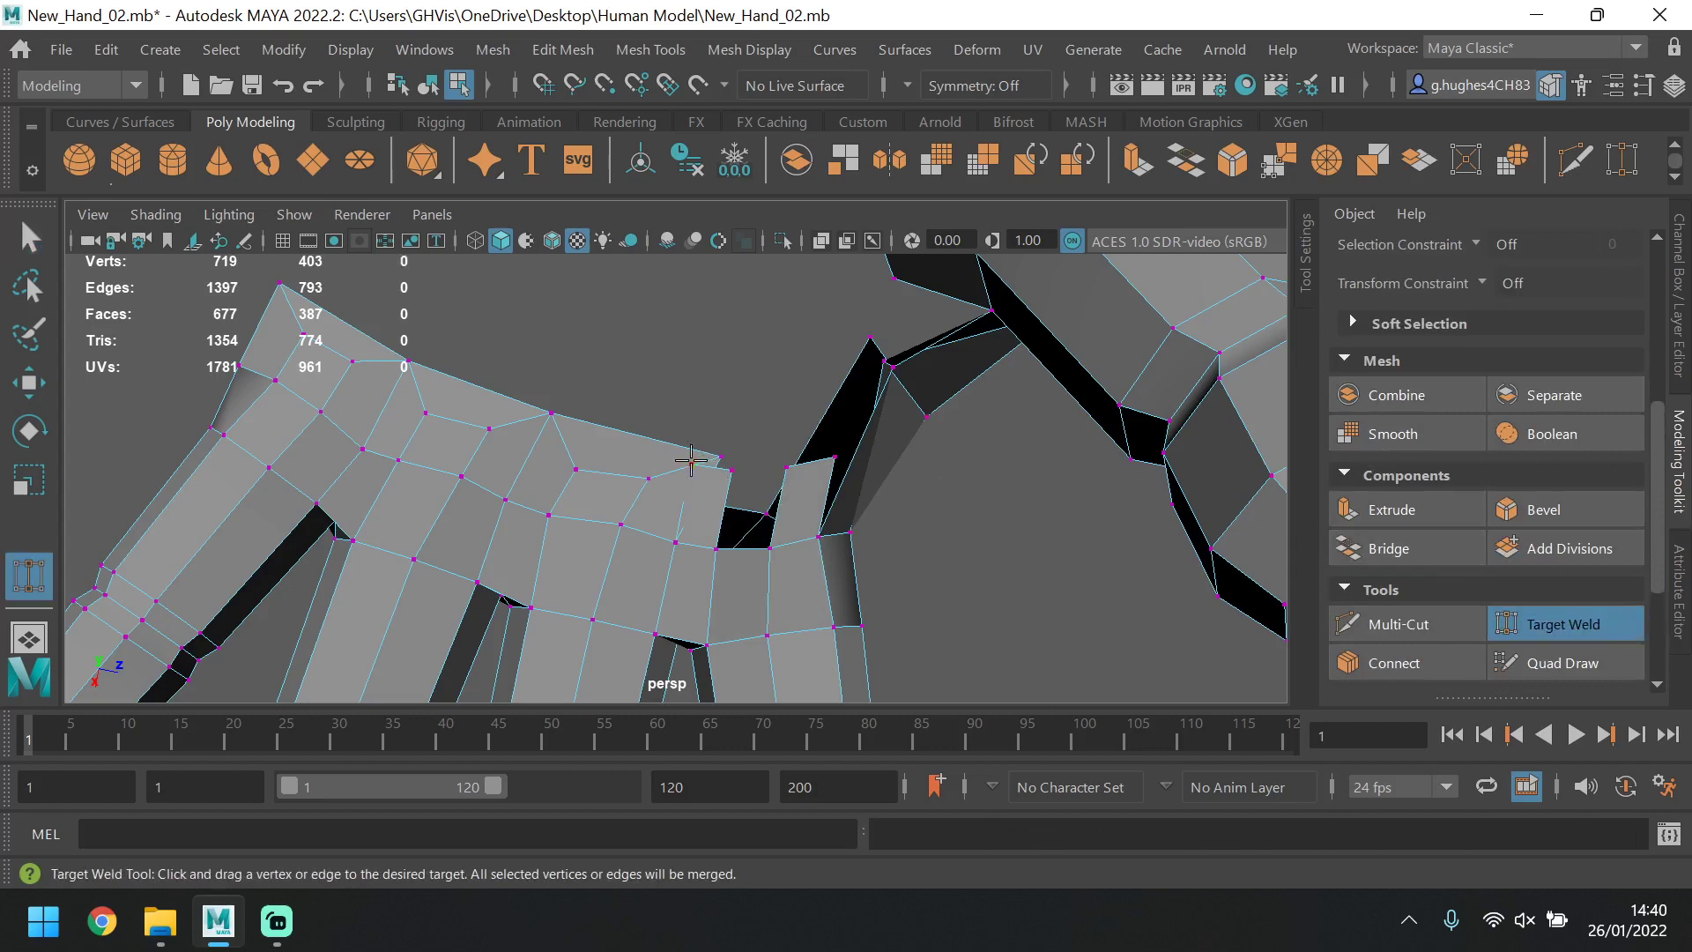
pyautogui.moveTo(690, 461); pyautogui.dragTo(711, 453)
pyautogui.press('q')
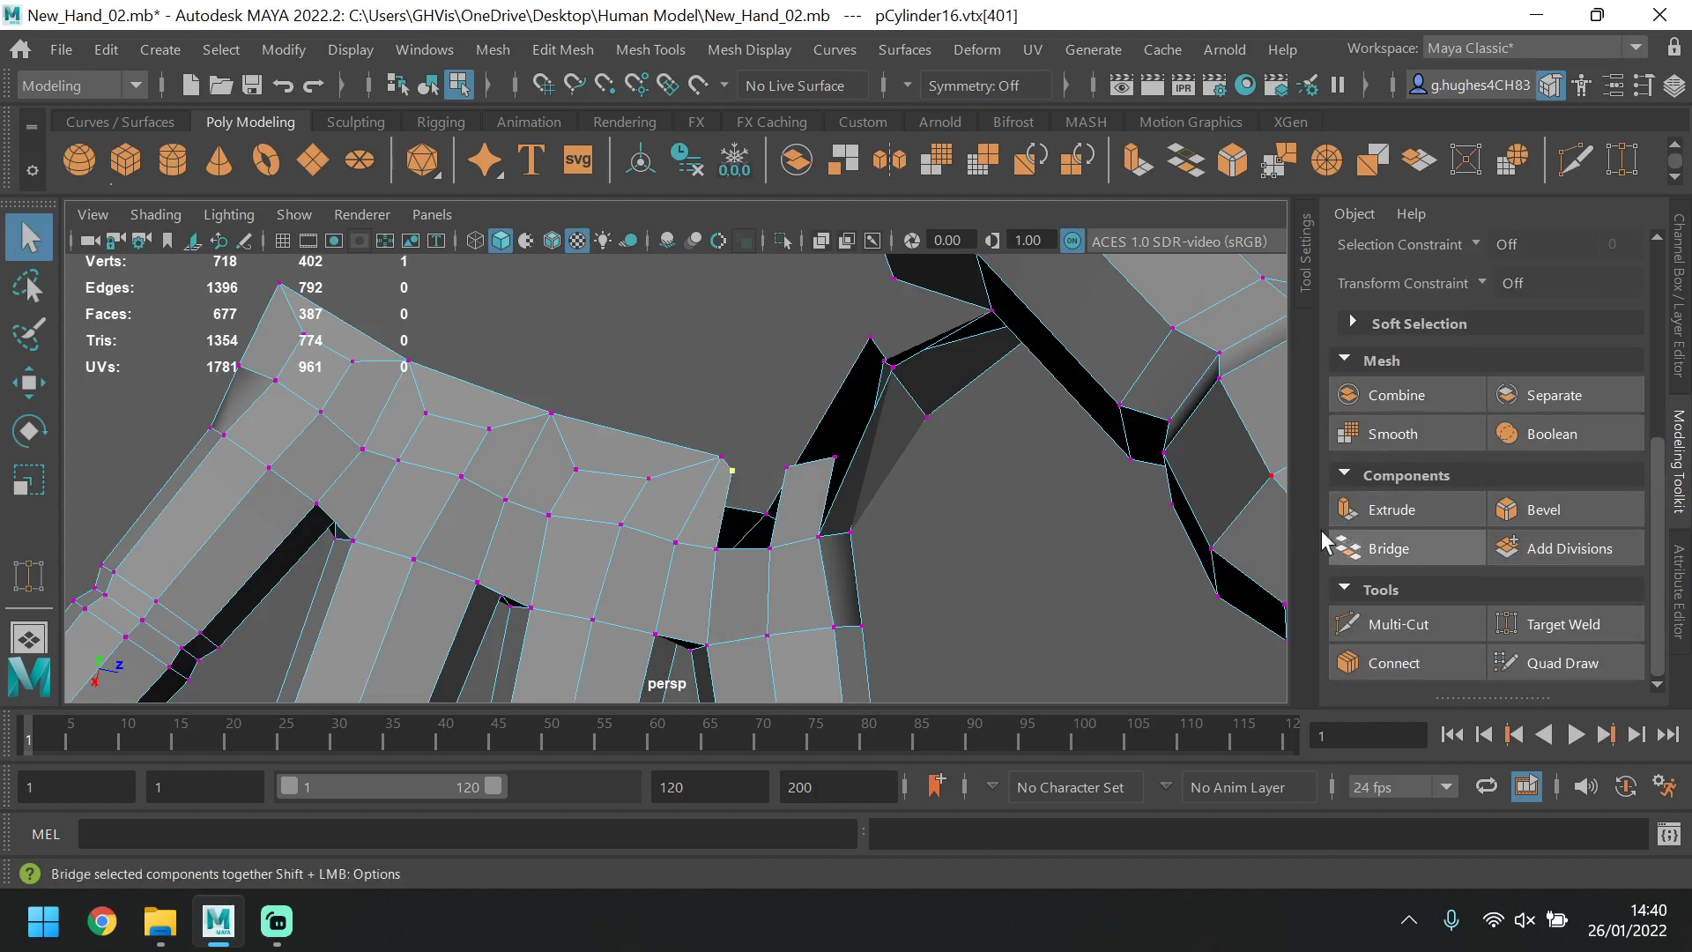
# Move the two facing inner vertices of the extruded palm faces toward the index finger.
pyautogui.press('w')
pyautogui.keyDown('shift'); pyautogui.click(791, 468); pyautogui.keyUp('shift')
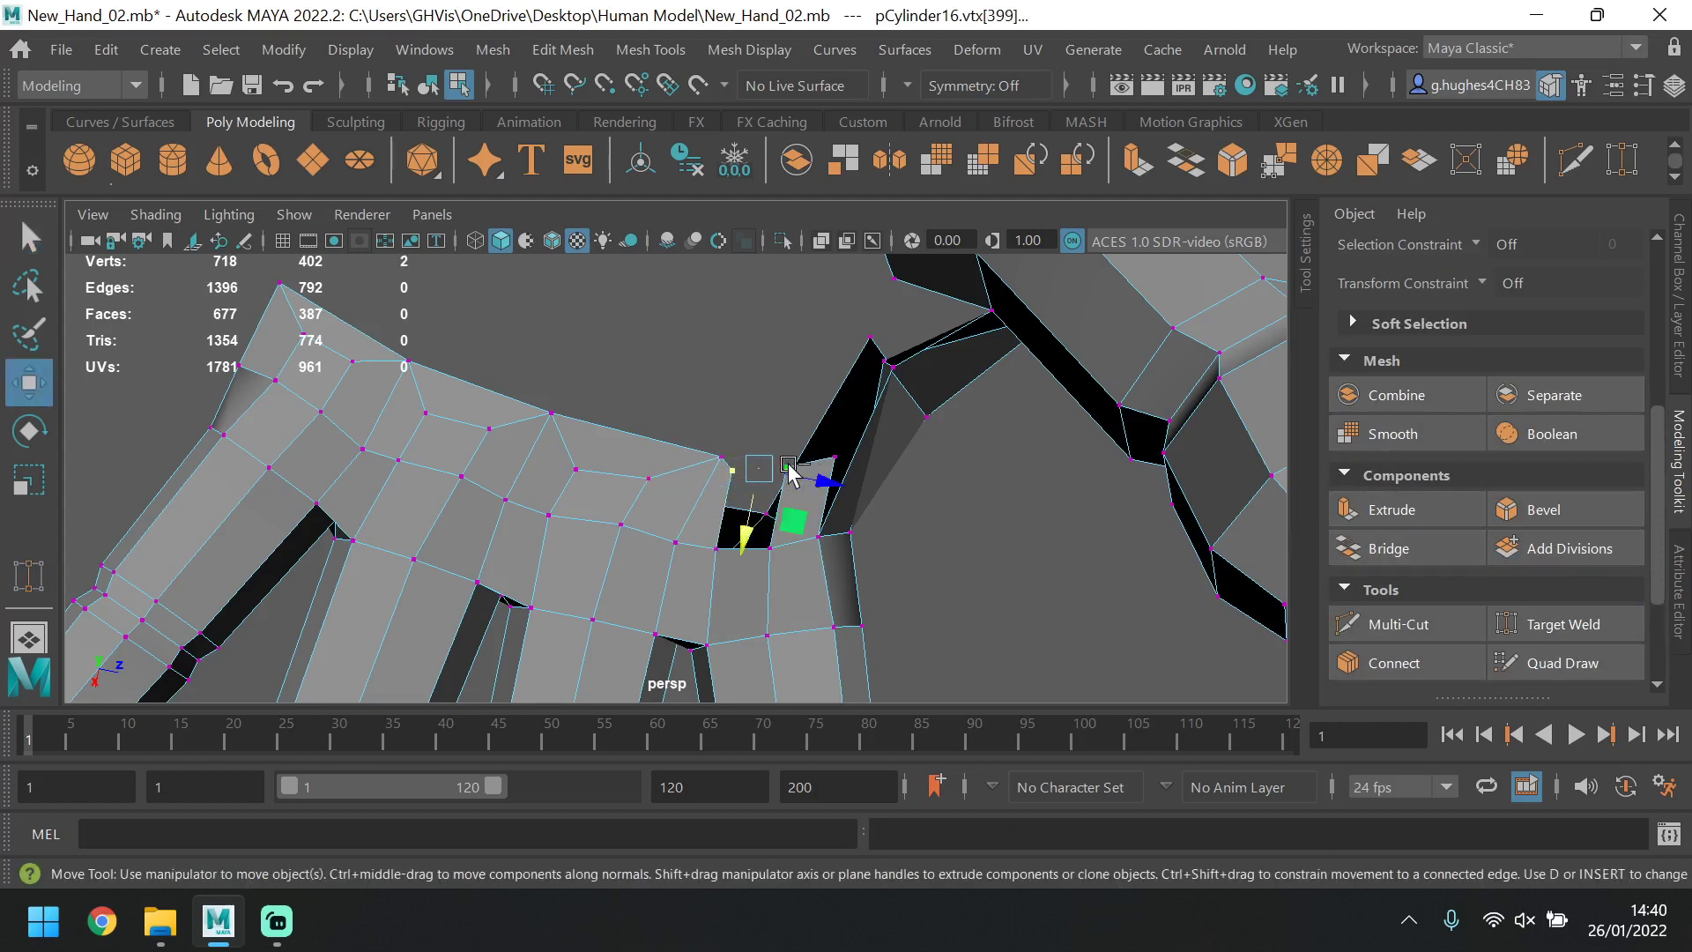
pyautogui.moveTo(755, 512); pyautogui.dragTo(756, 543)
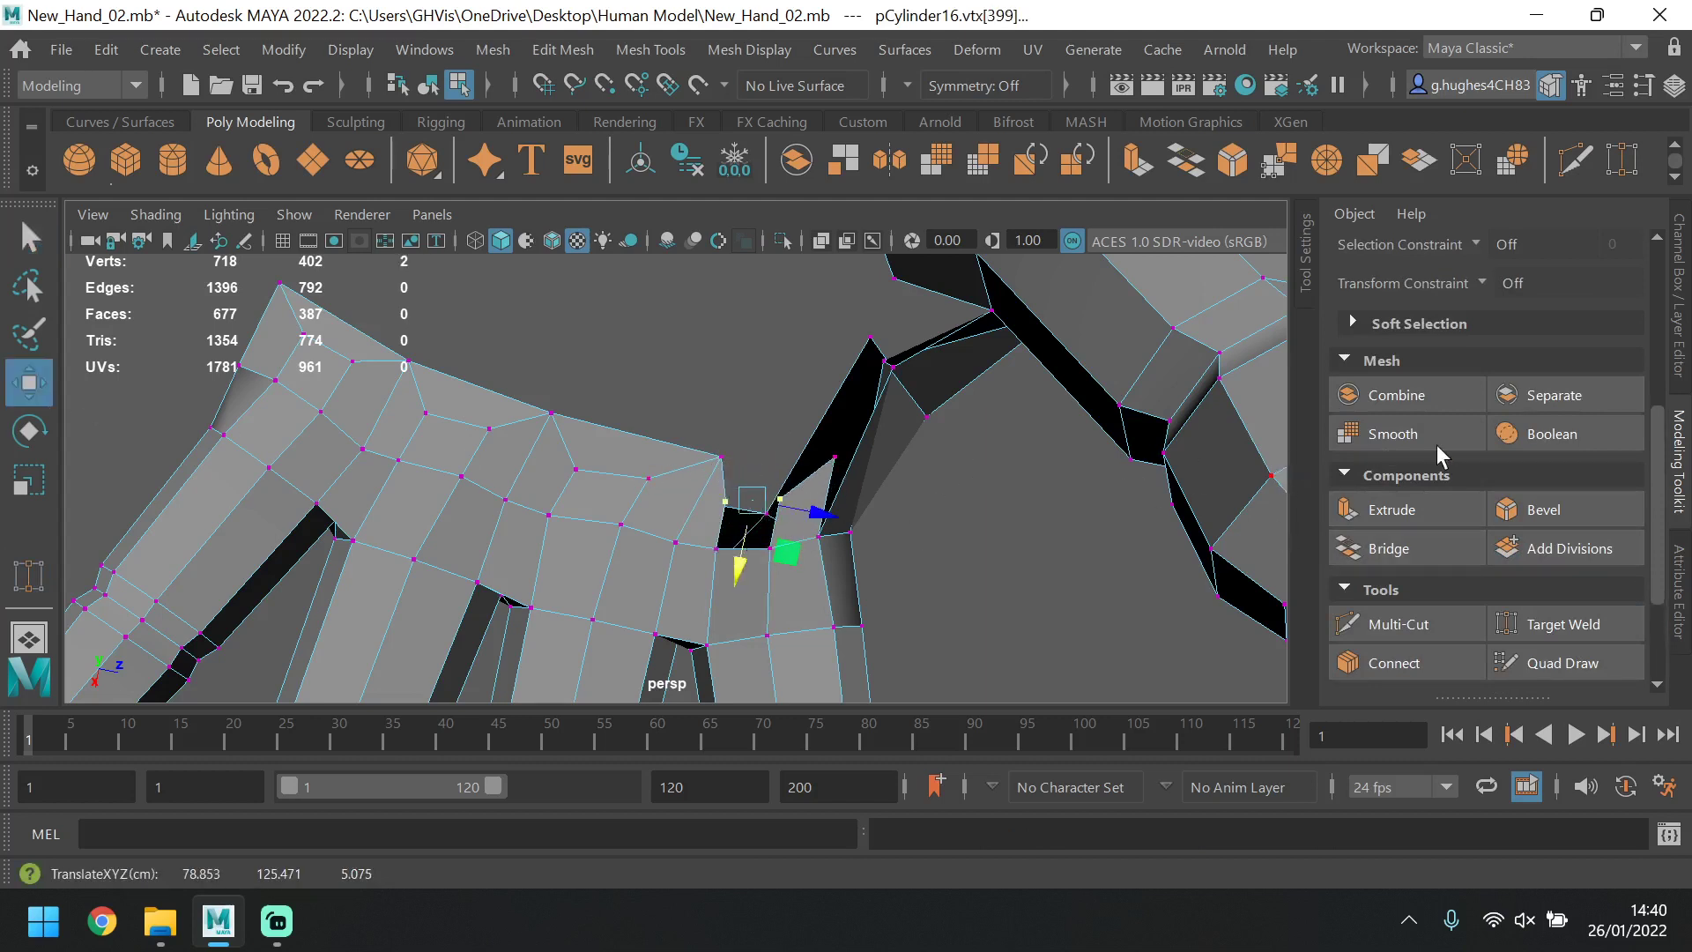
# Bridge the wrist-side edges of the two extruded palm faces across the gap.
pyautogui.scroll(5, 1440, 455)
pyautogui.click(1486, 305)
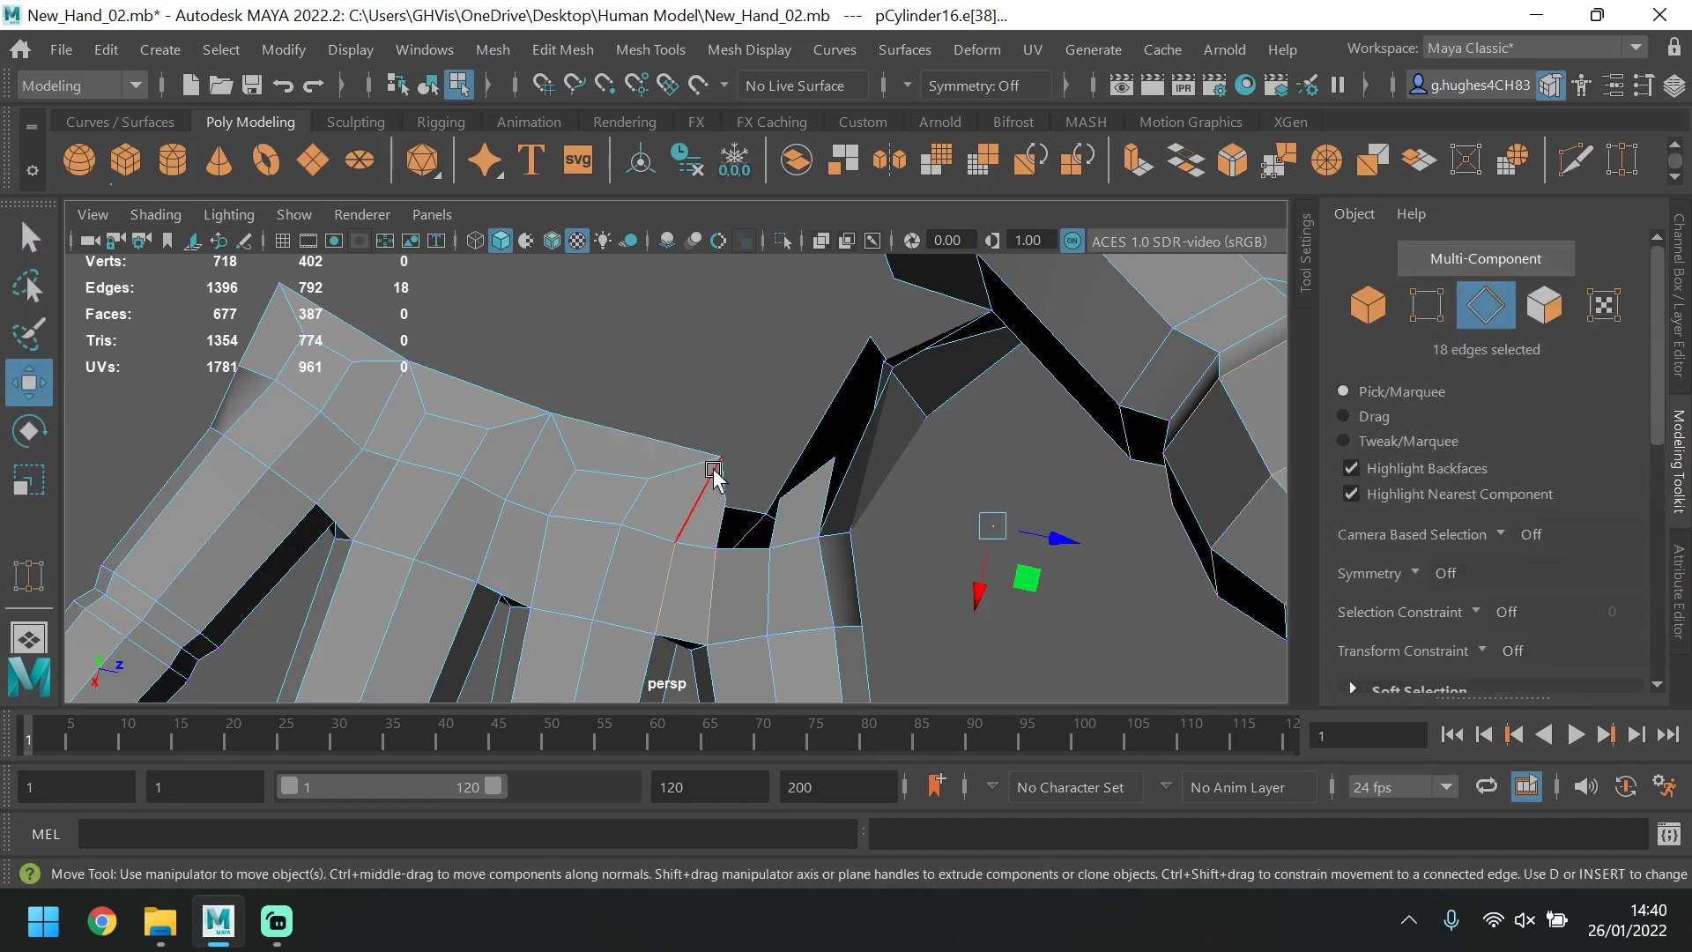
pyautogui.click(763, 478)
pyautogui.keyDown('shift'); pyautogui.click(817, 482); pyautogui.keyUp('shift')
pyautogui.scroll(-5, 1383, 586)
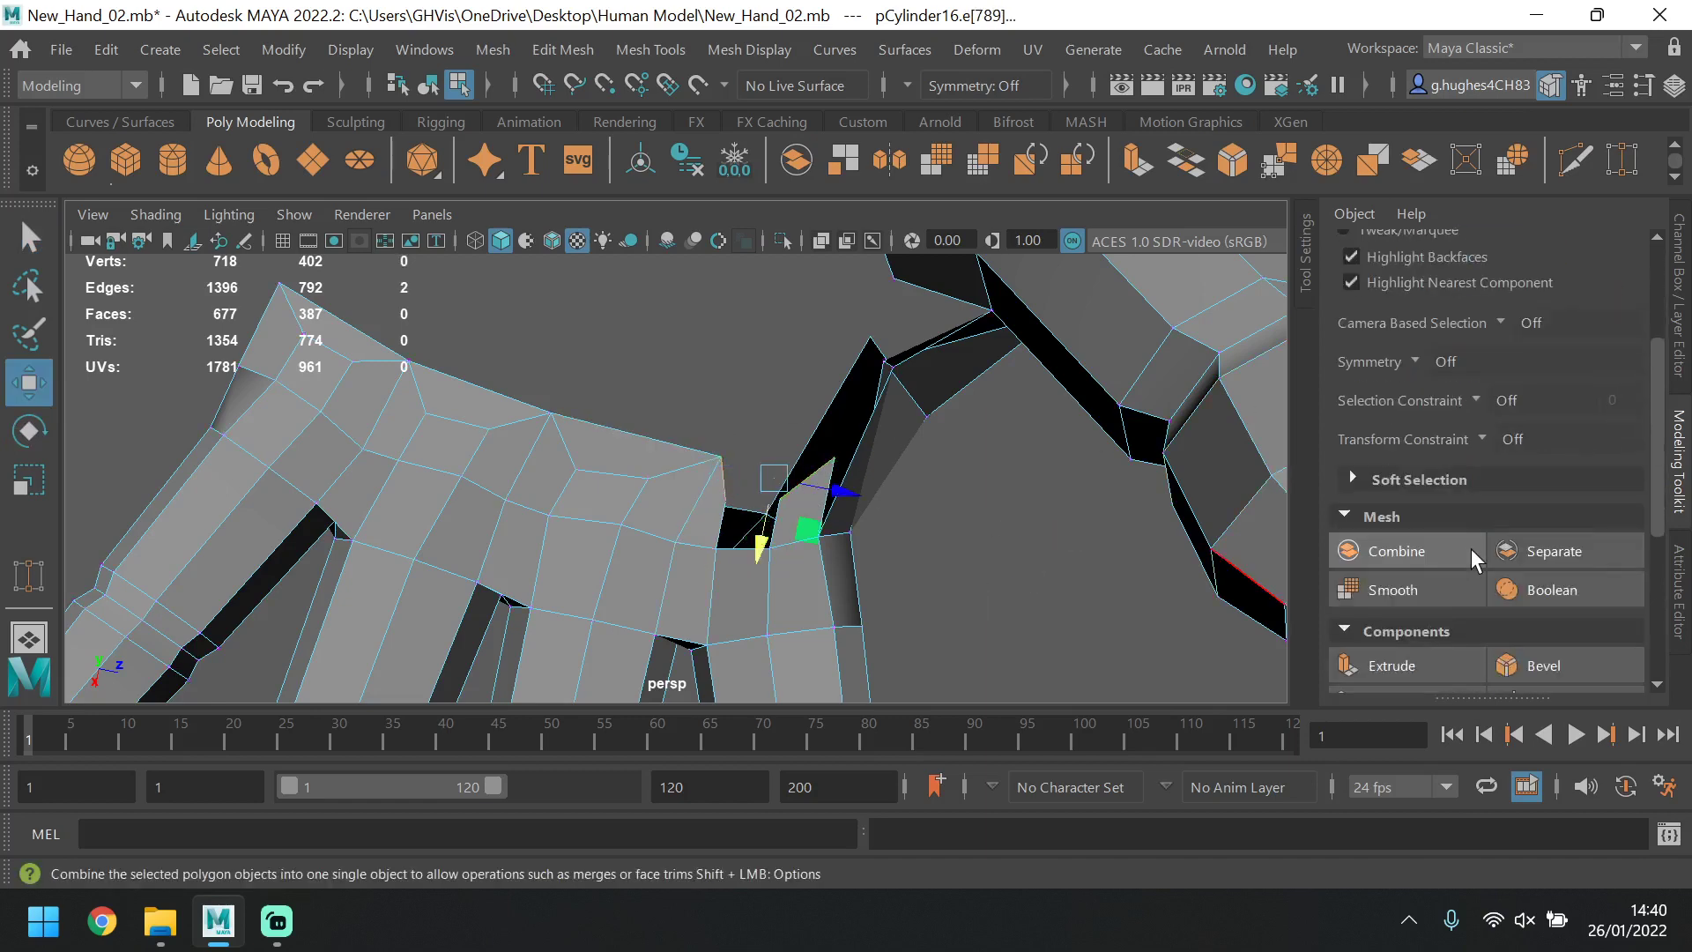
pyautogui.click(1445, 604)
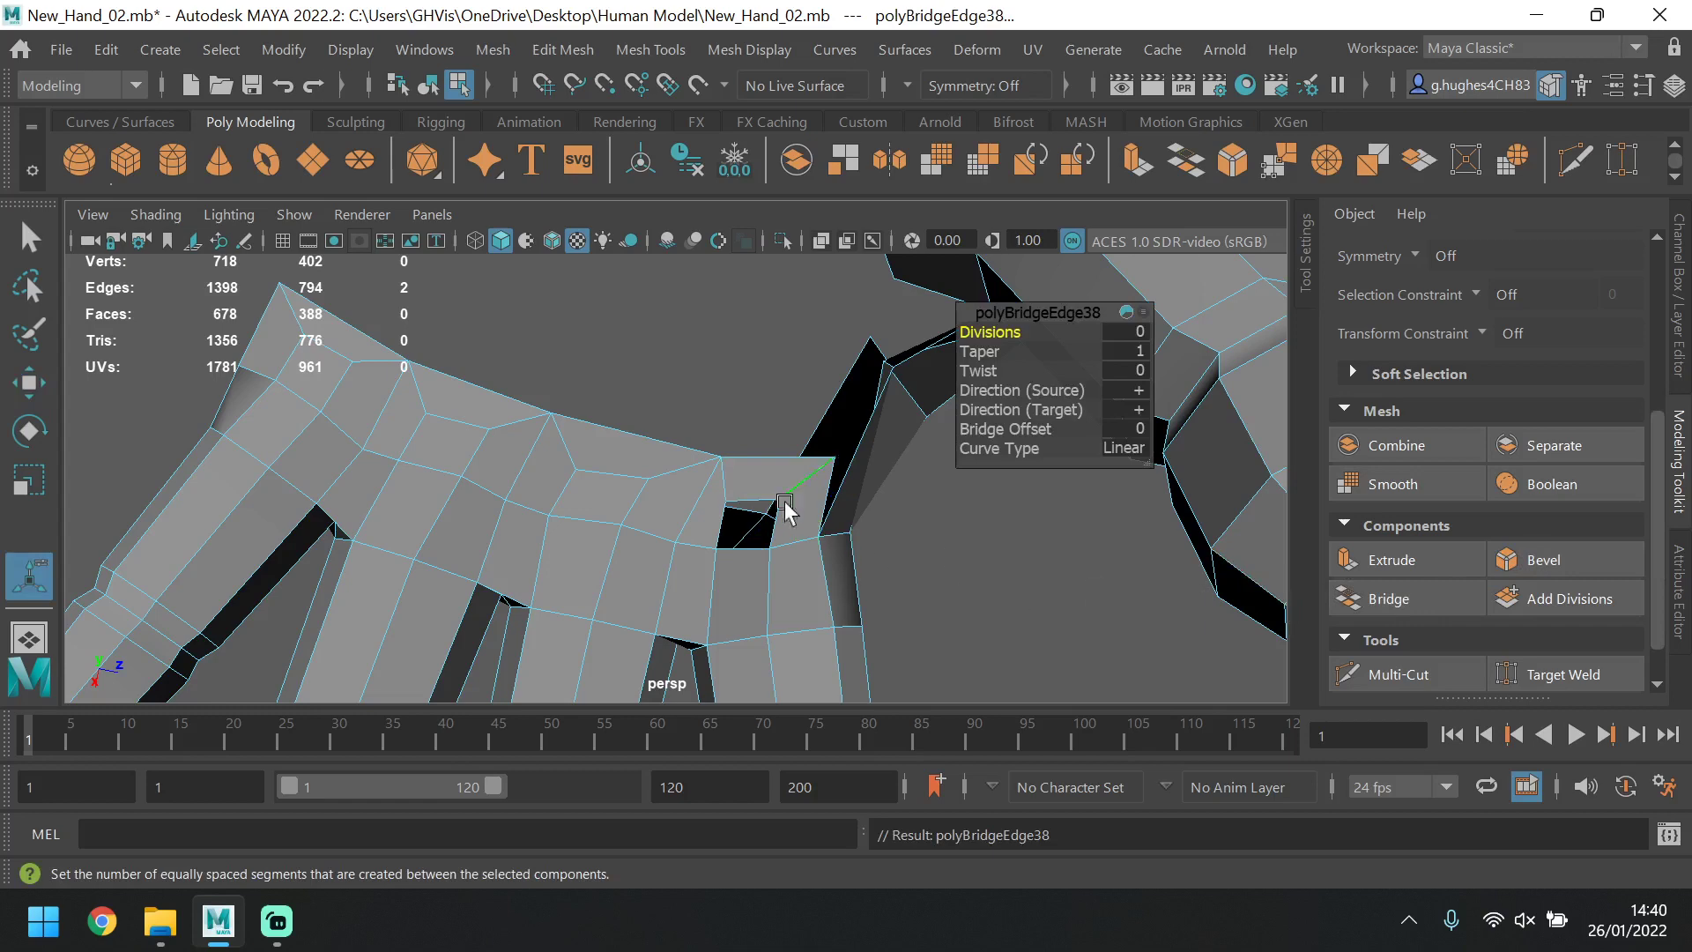
# Bridge the opposite edges of the remaining square hole in the palm to fill it.
pyautogui.click(756, 513)
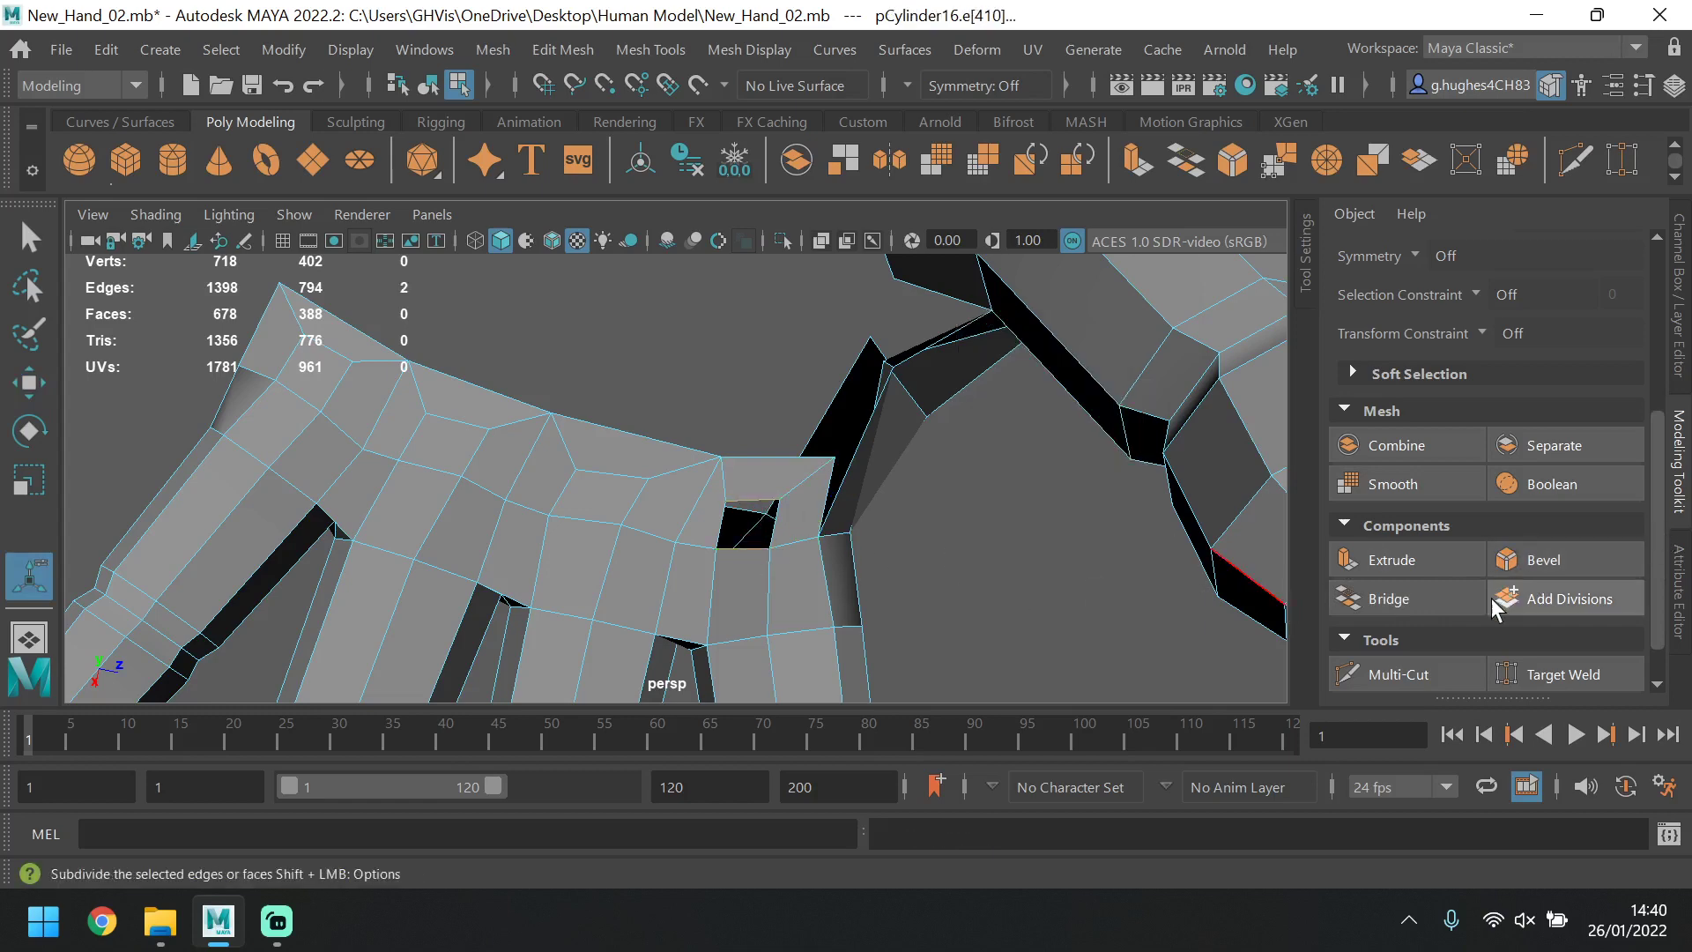
pyautogui.click(1389, 598)
pyautogui.click(866, 531)
# Target Weld the free corner vertex of the new palm strip to the nearest border vertex of the thumb webbing.
pyautogui.keyDown('alt'); pyautogui.moveTo(727, 532); pyautogui.dragTo(662, 531); pyautogui.keyUp('alt')
pyautogui.keyDown('alt'); pyautogui.moveTo(755, 506); pyautogui.dragTo(756, 609, button='middle'); pyautogui.keyUp('alt')
pyautogui.keyDown('alt'); pyautogui.moveTo(835, 389); pyautogui.dragTo(930, 568); pyautogui.keyUp('alt')
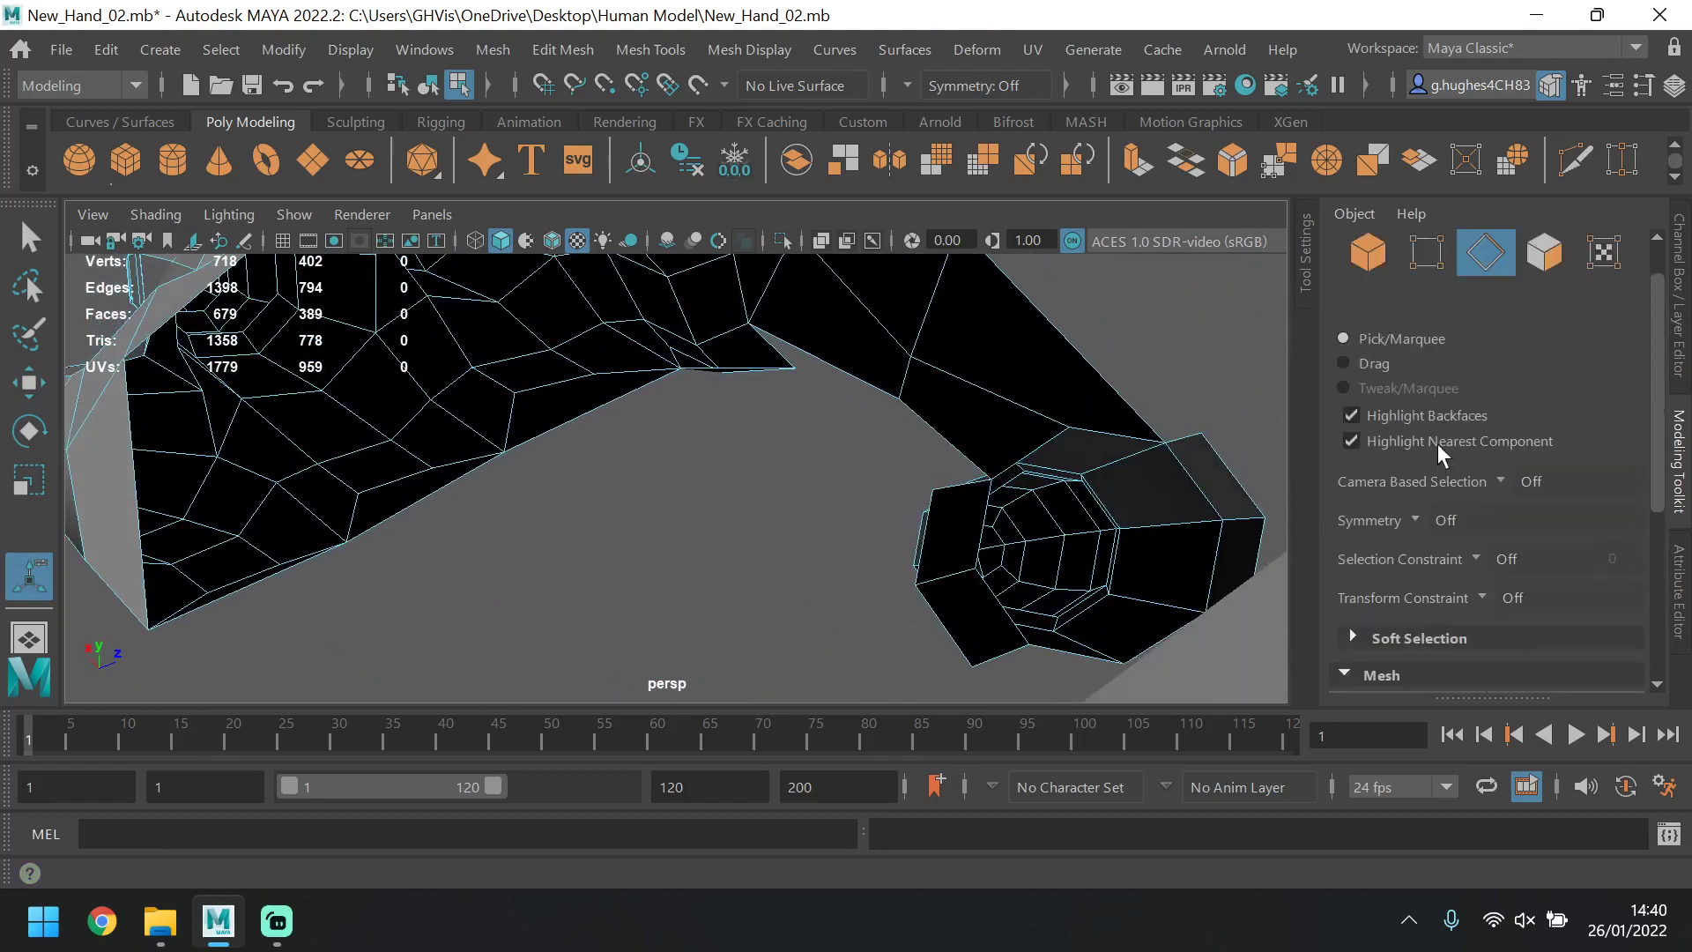
pyautogui.click(1426, 252)
pyautogui.scroll(1, 1409, 480)
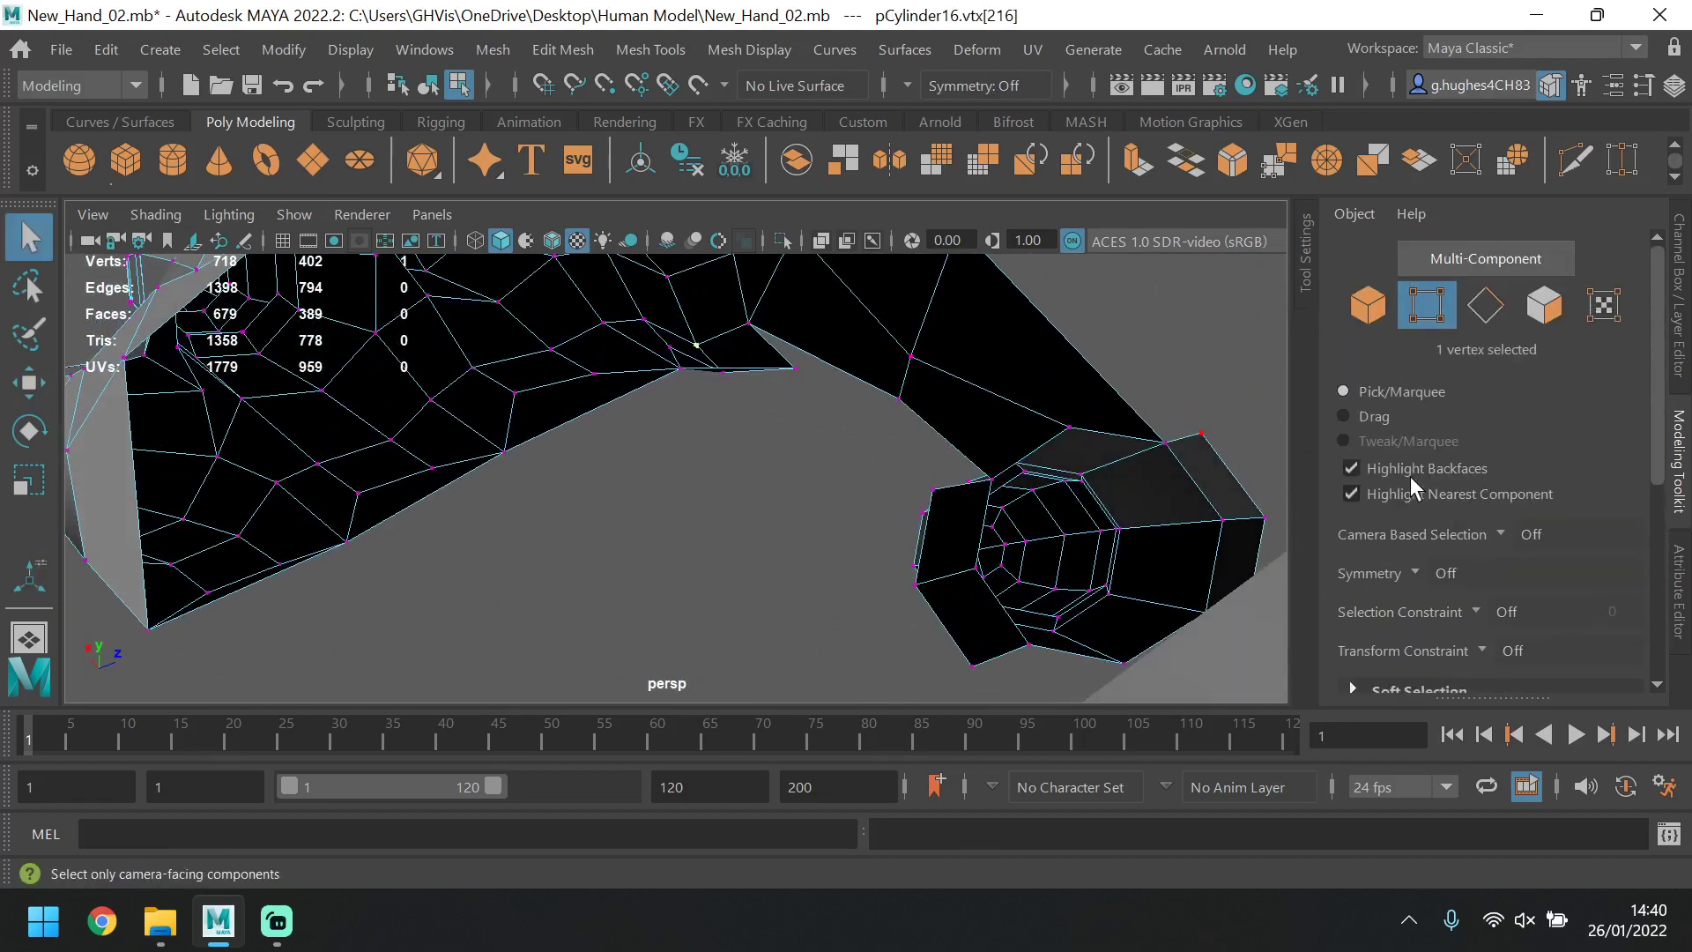
pyautogui.scroll(-5, 1411, 478)
pyautogui.click(1552, 627)
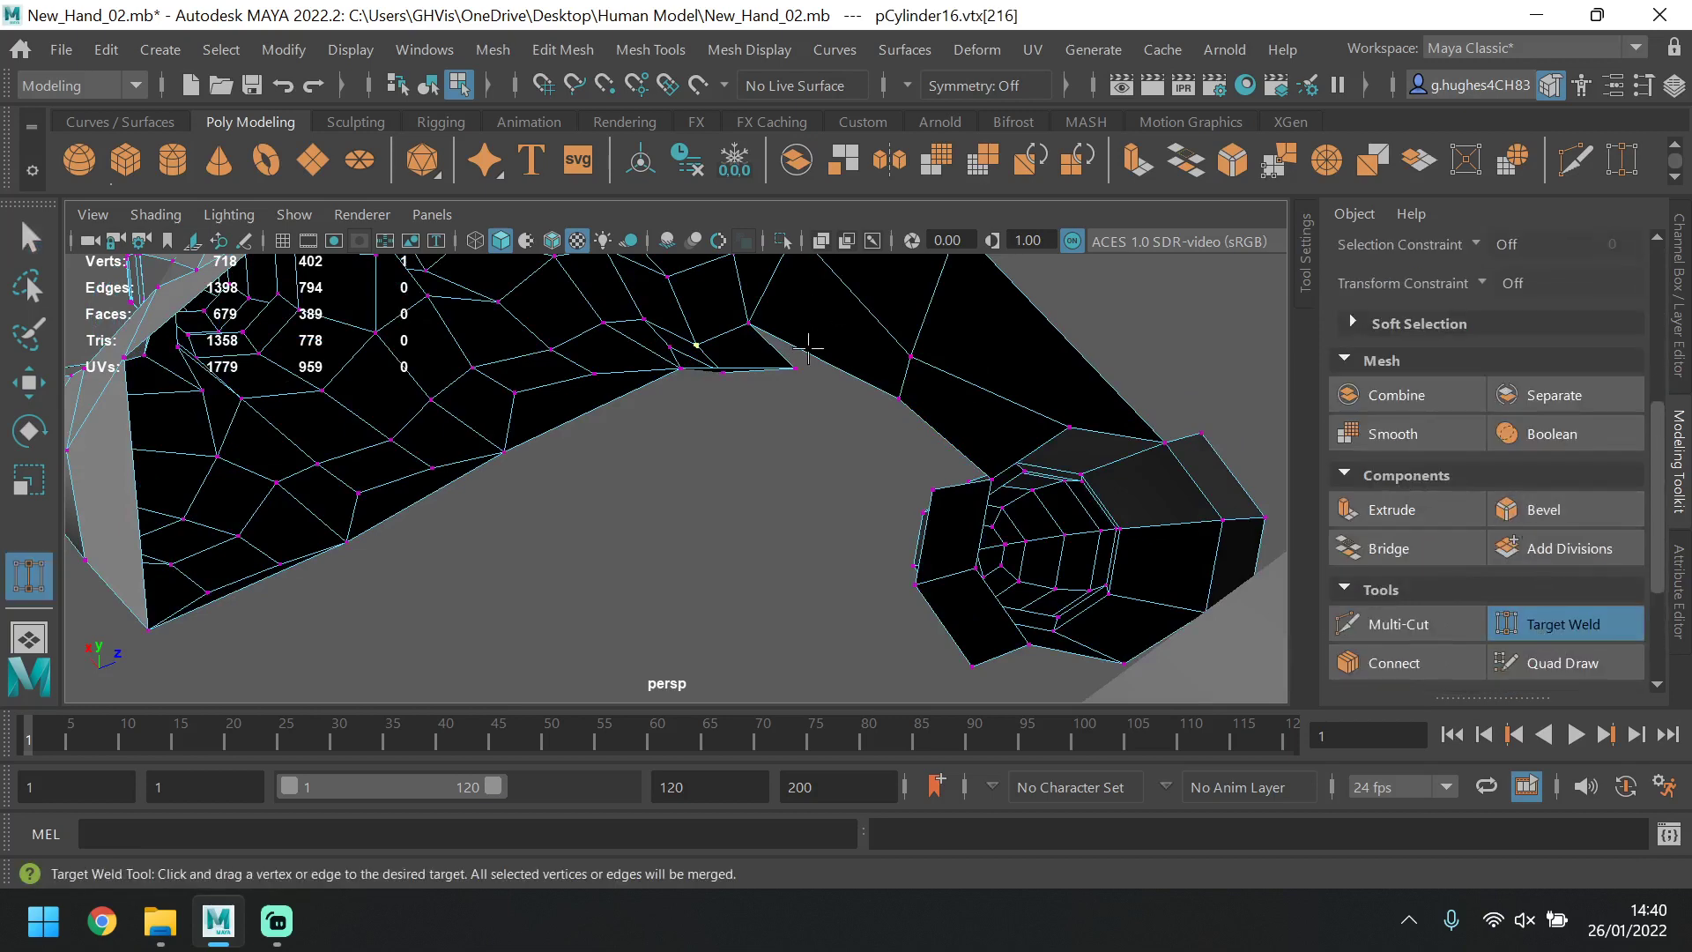
pyautogui.moveTo(832, 376); pyautogui.dragTo(899, 399)
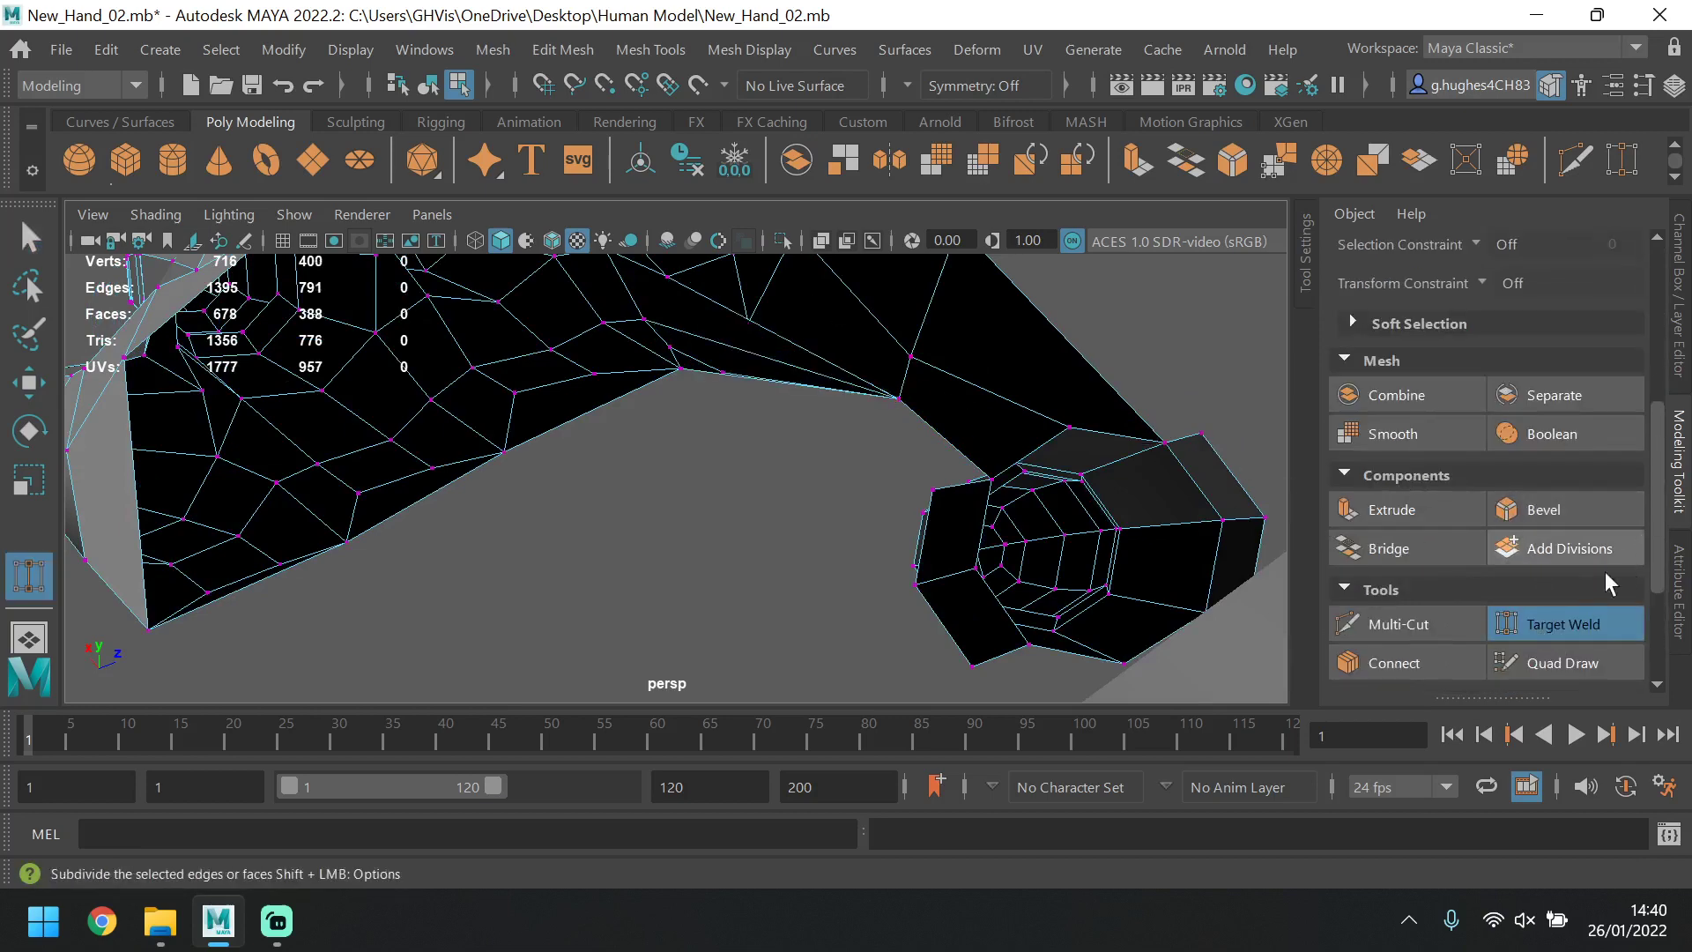
pyautogui.click(1573, 621)
pyautogui.keyDown('alt'); pyautogui.moveTo(729, 384); pyautogui.dragTo(684, 282); pyautogui.keyUp('alt')
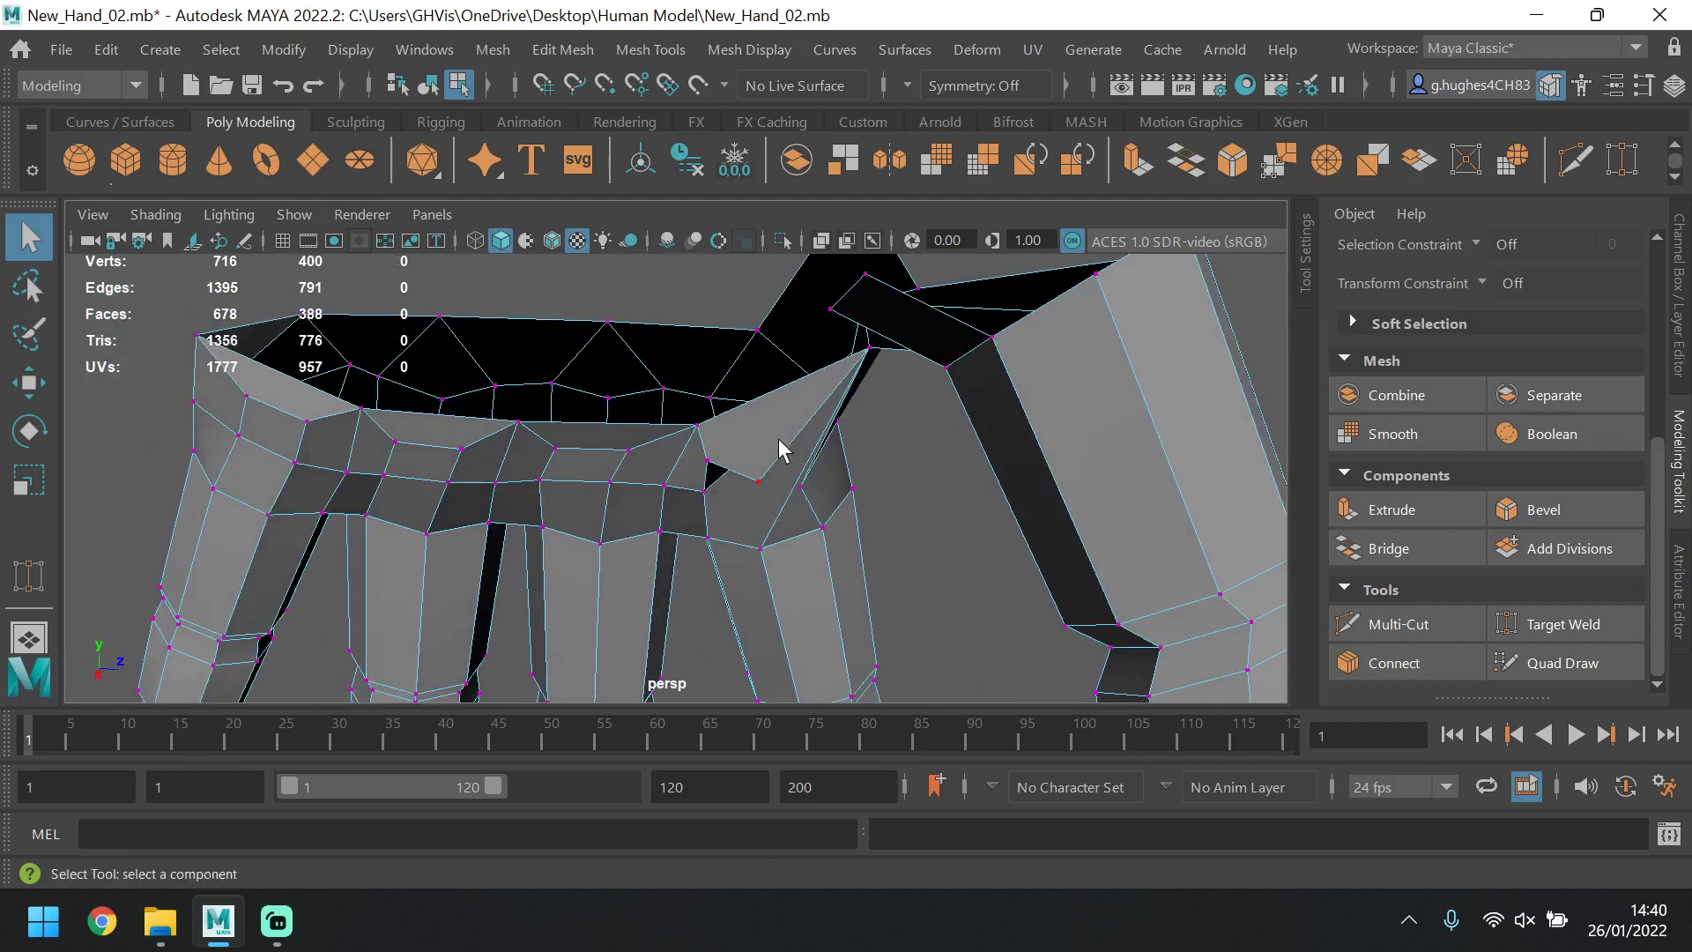
pyautogui.click(28, 380)
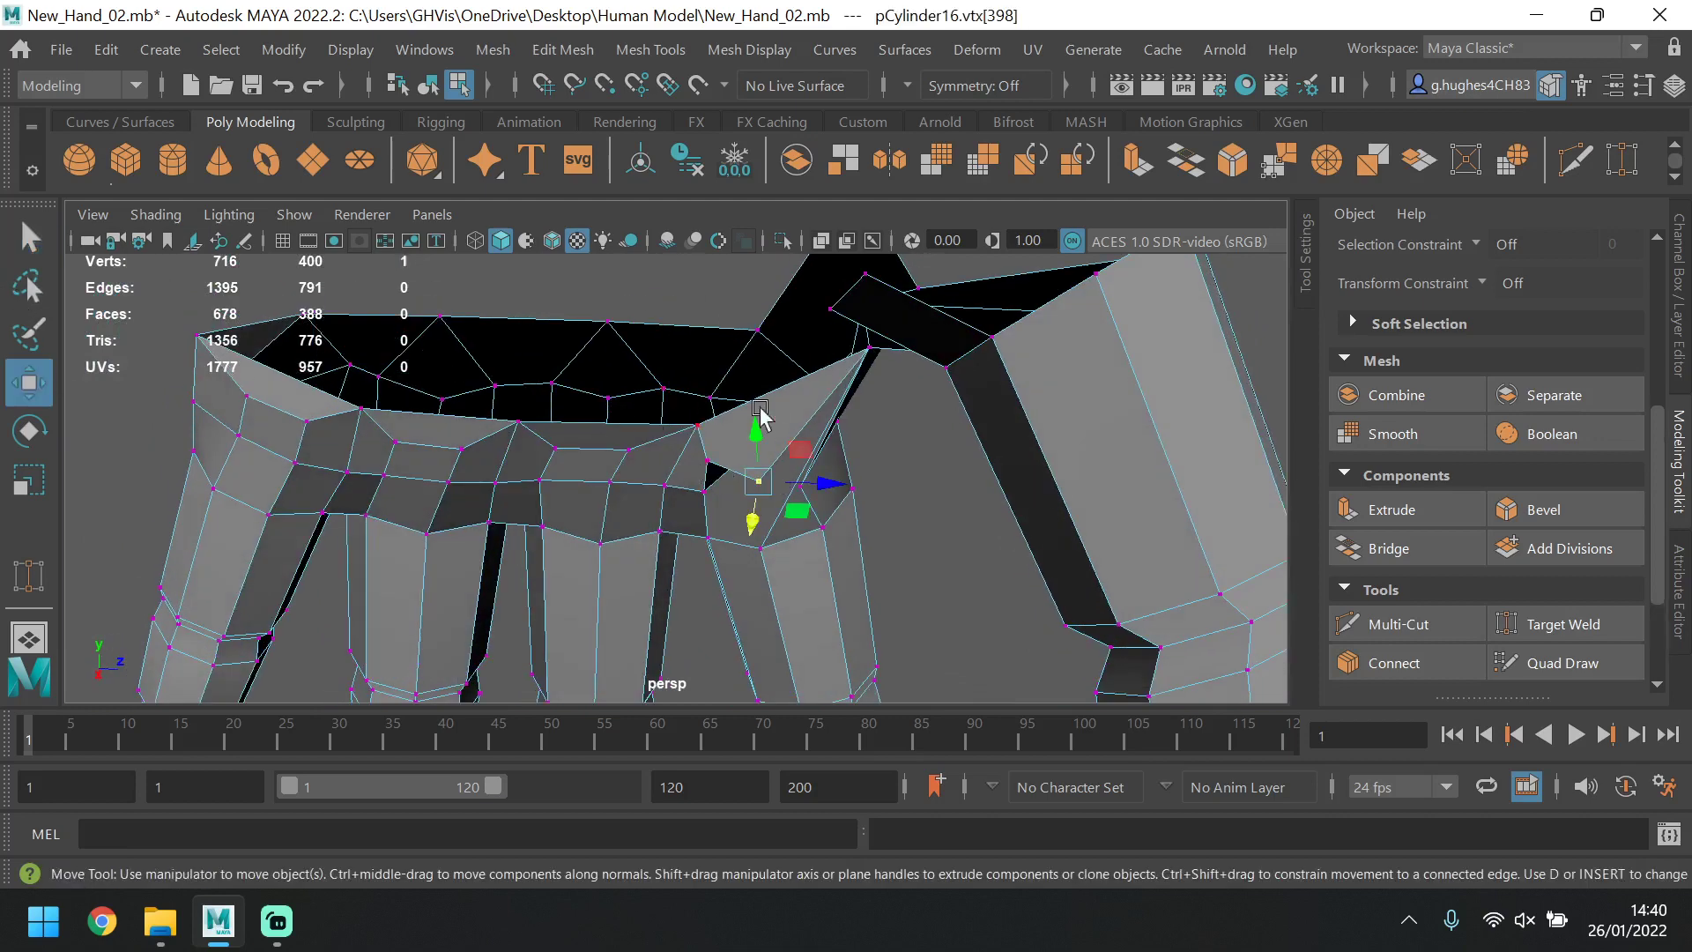
pyautogui.keyDown('alt'); pyautogui.moveTo(748, 388); pyautogui.dragTo(796, 505); pyautogui.keyUp('alt')
pyautogui.moveTo(783, 331); pyautogui.dragTo(787, 387)
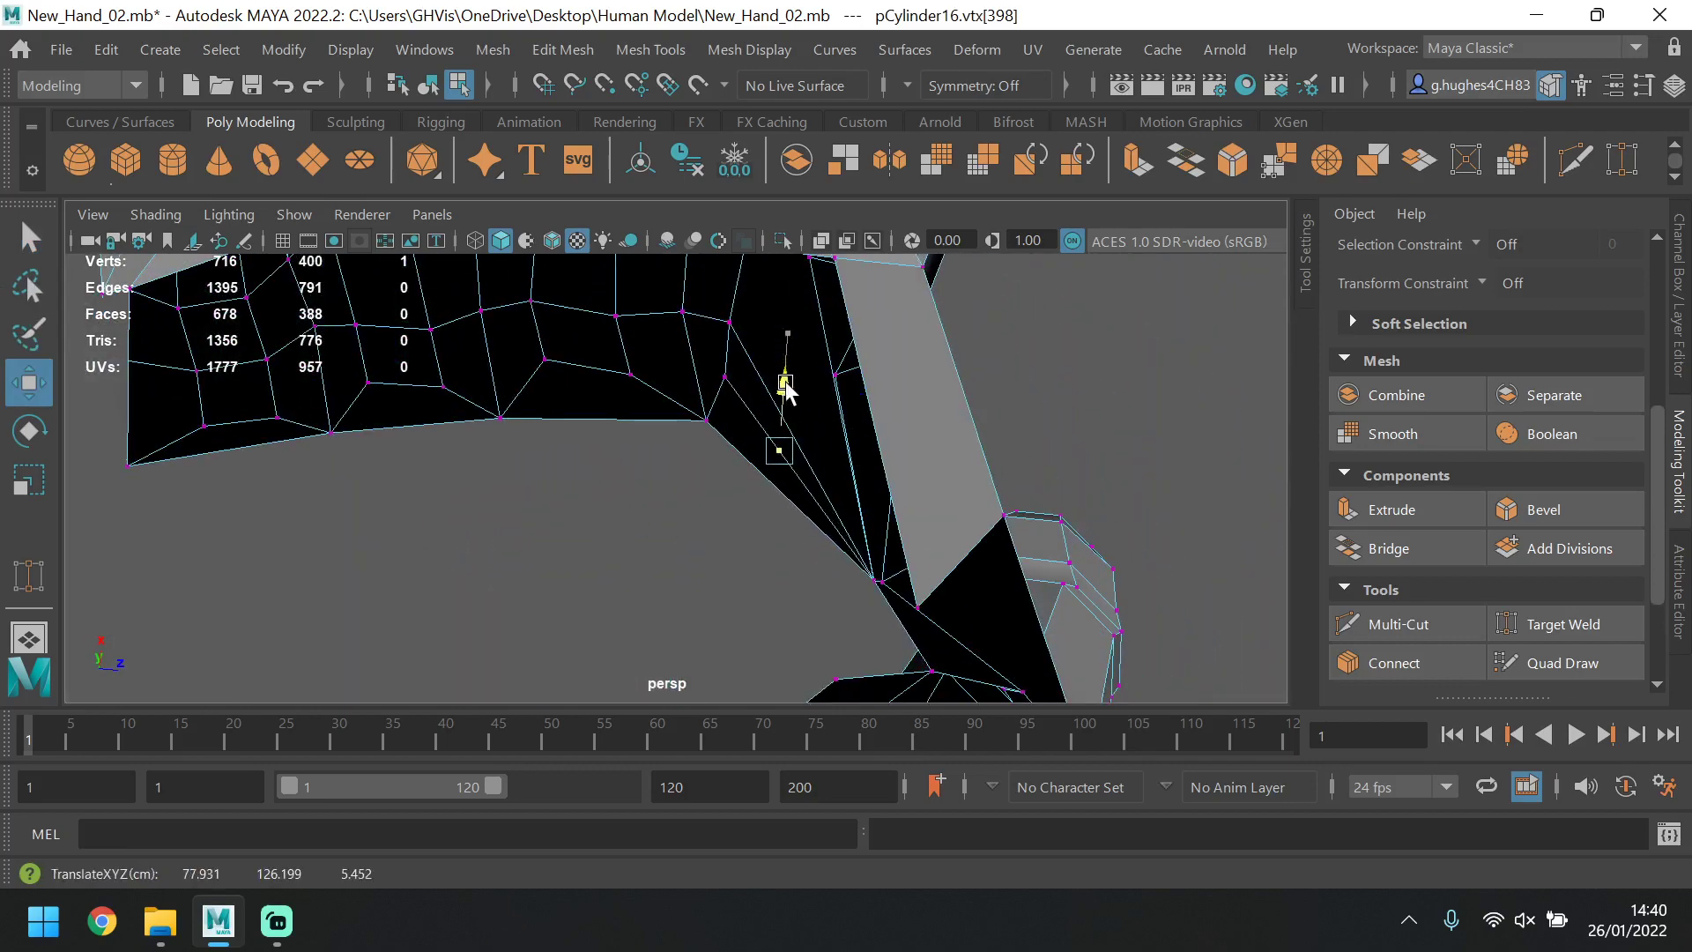
# Undo the last vertex move and the preceding welds of the palm strip's vertices.
pyautogui.hotkey('ctrl', 'z')
pyautogui.hotkey('ctrl', 'z')
pyautogui.hotkey('ctrl', 'z')
pyautogui.hotkey('ctrl', 'z')
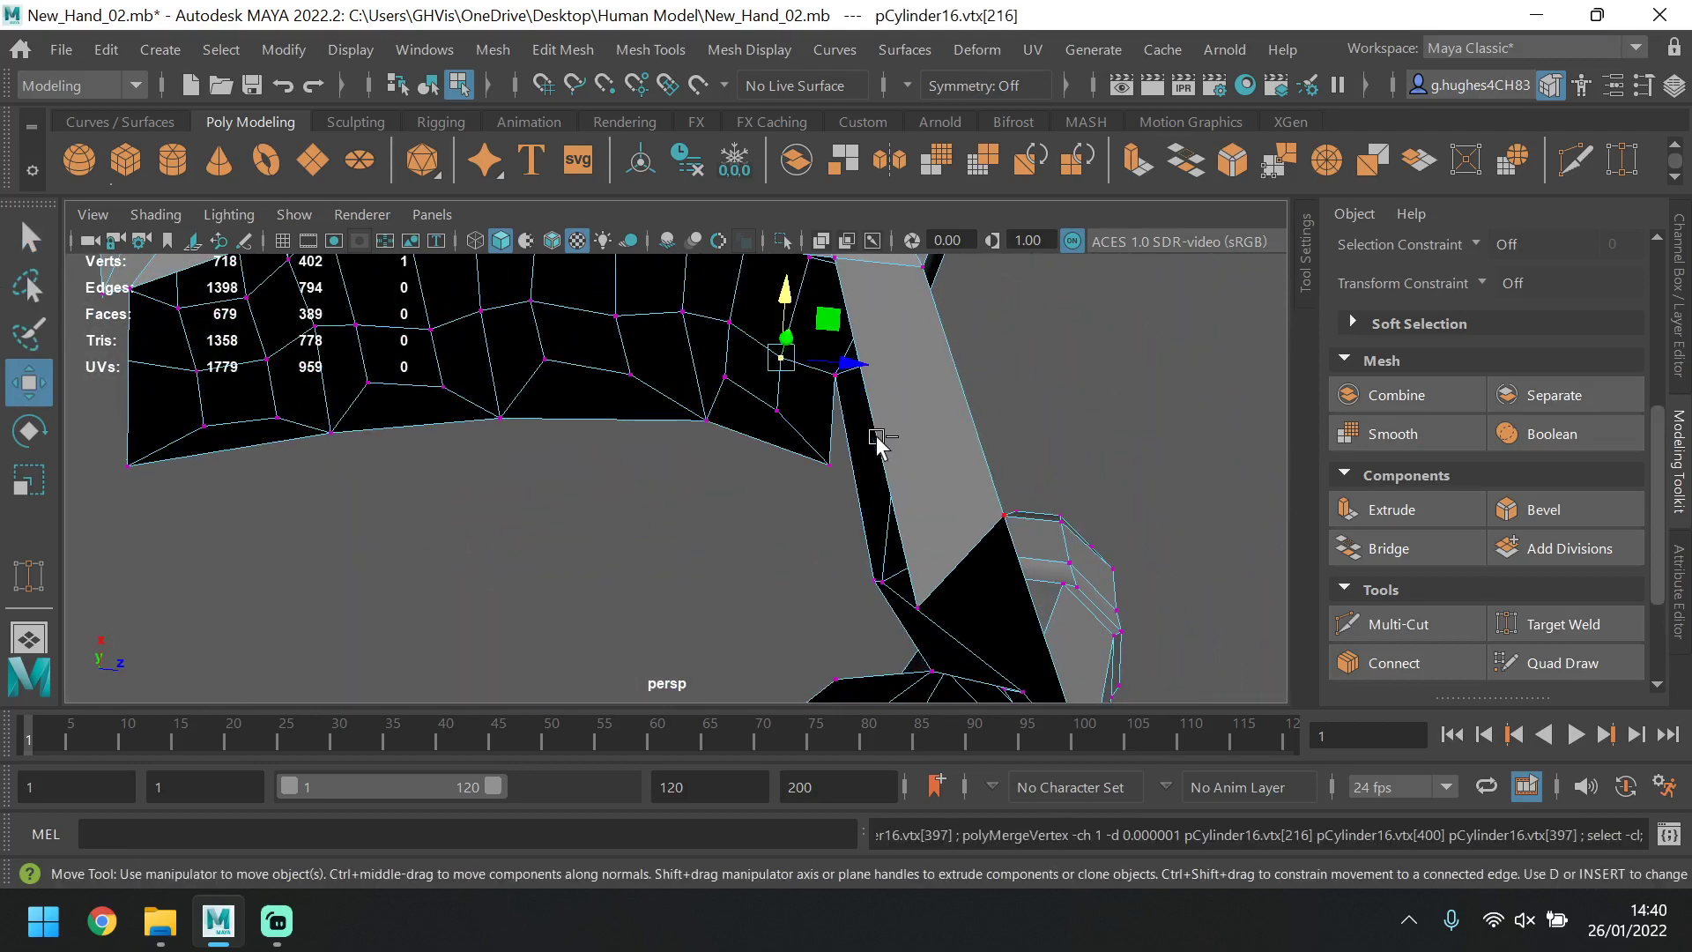
# Target Weld the outer corner vertex of the palm strip to the nearest border vertex of the thumb webbing.
pyautogui.click(821, 401)
pyautogui.click(822, 476)
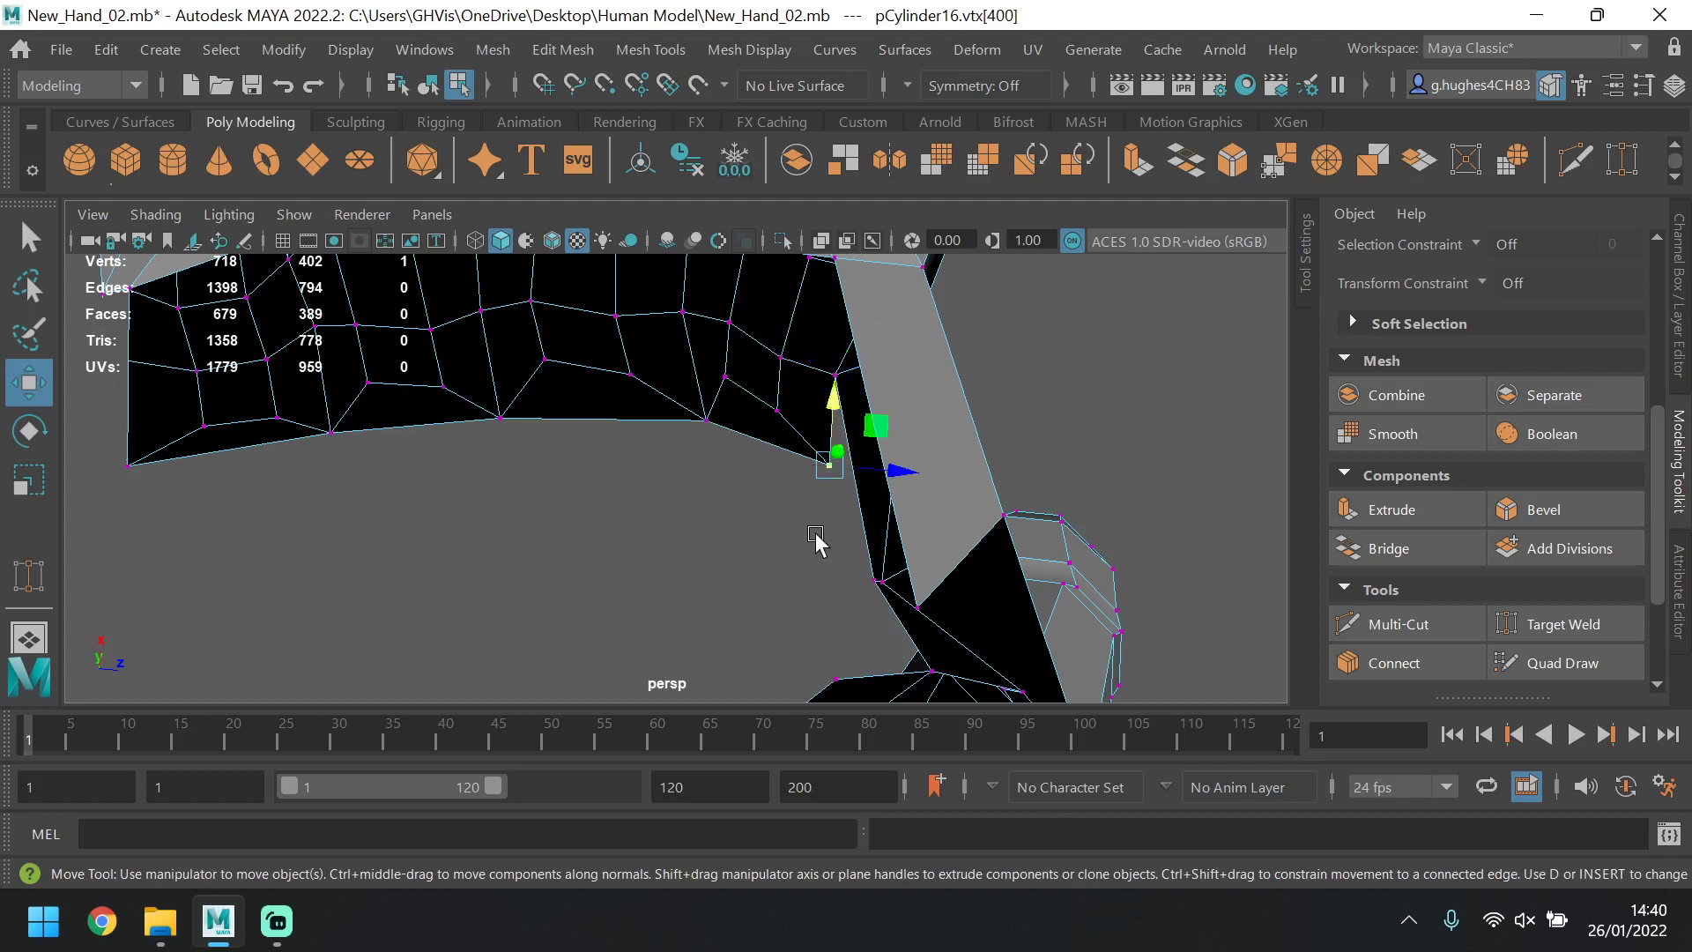
pyautogui.click(1563, 624)
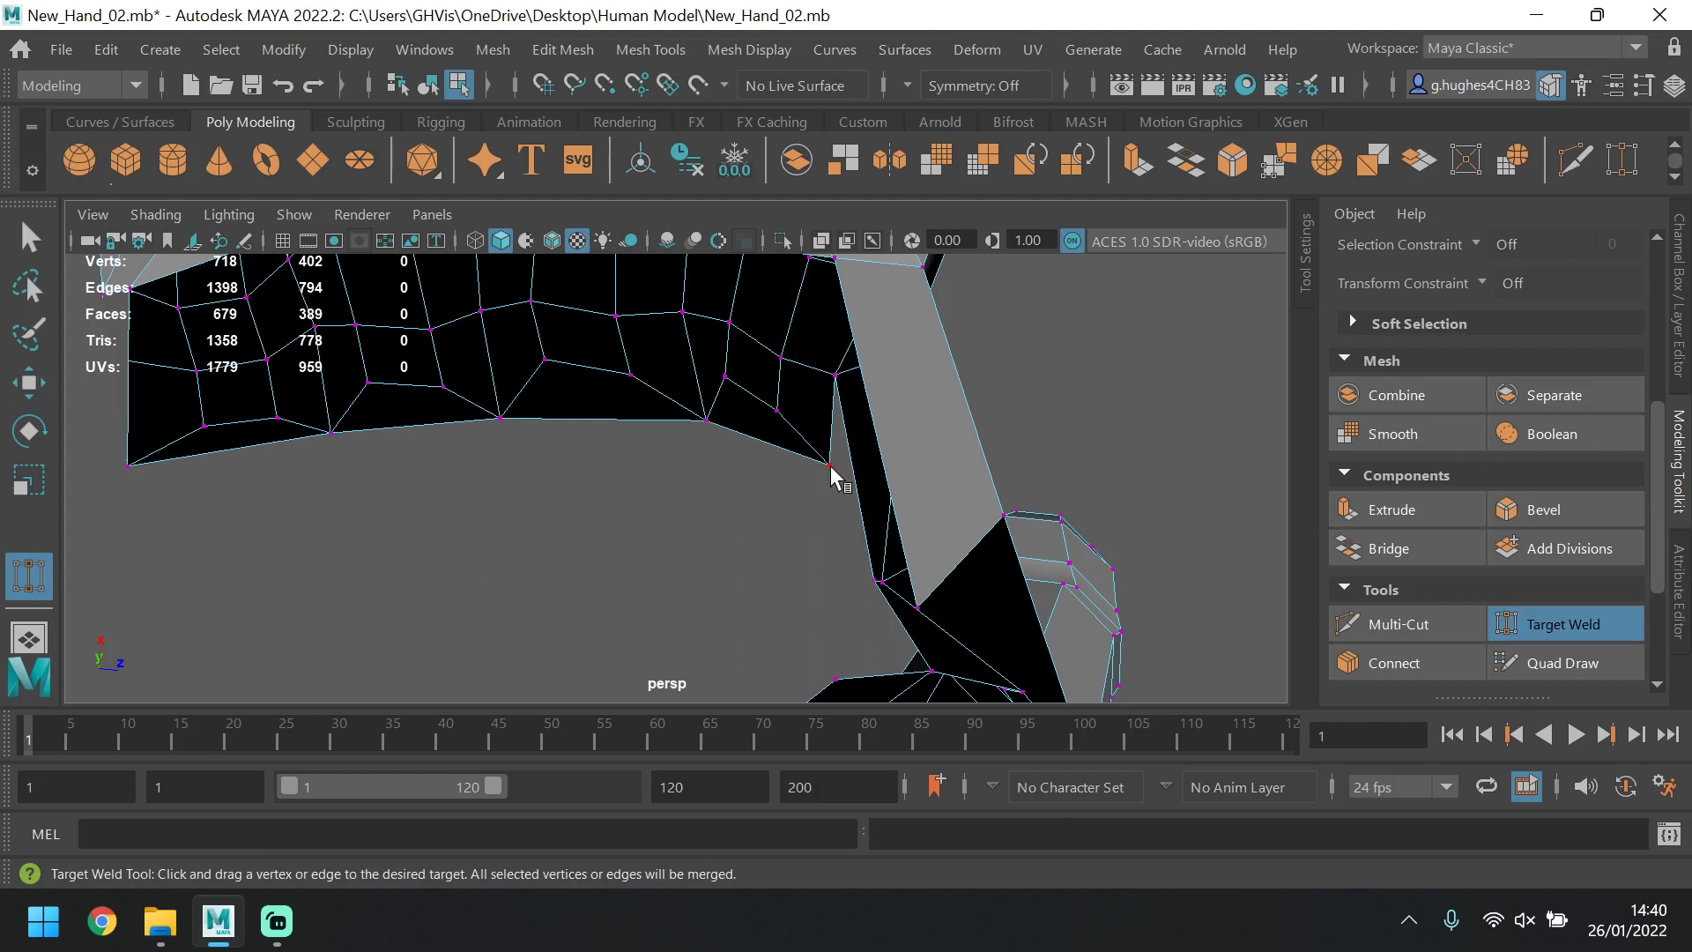
pyautogui.moveTo(829, 464); pyautogui.dragTo(879, 582)
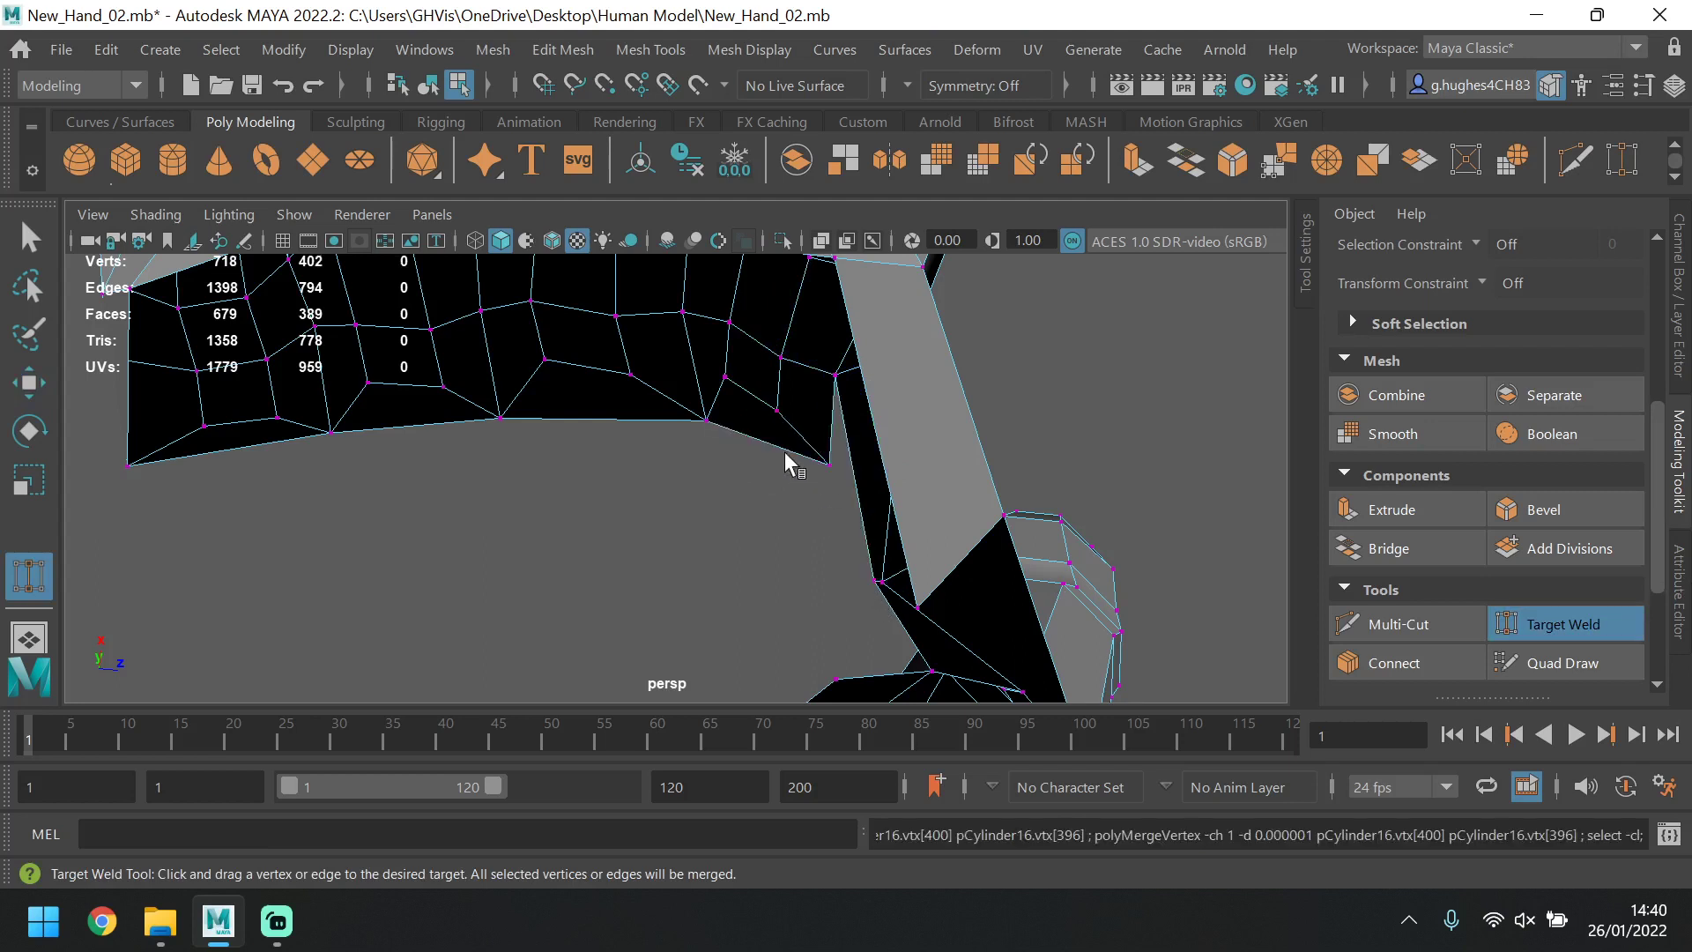
pyautogui.moveTo(837, 474); pyautogui.dragTo(878, 582)
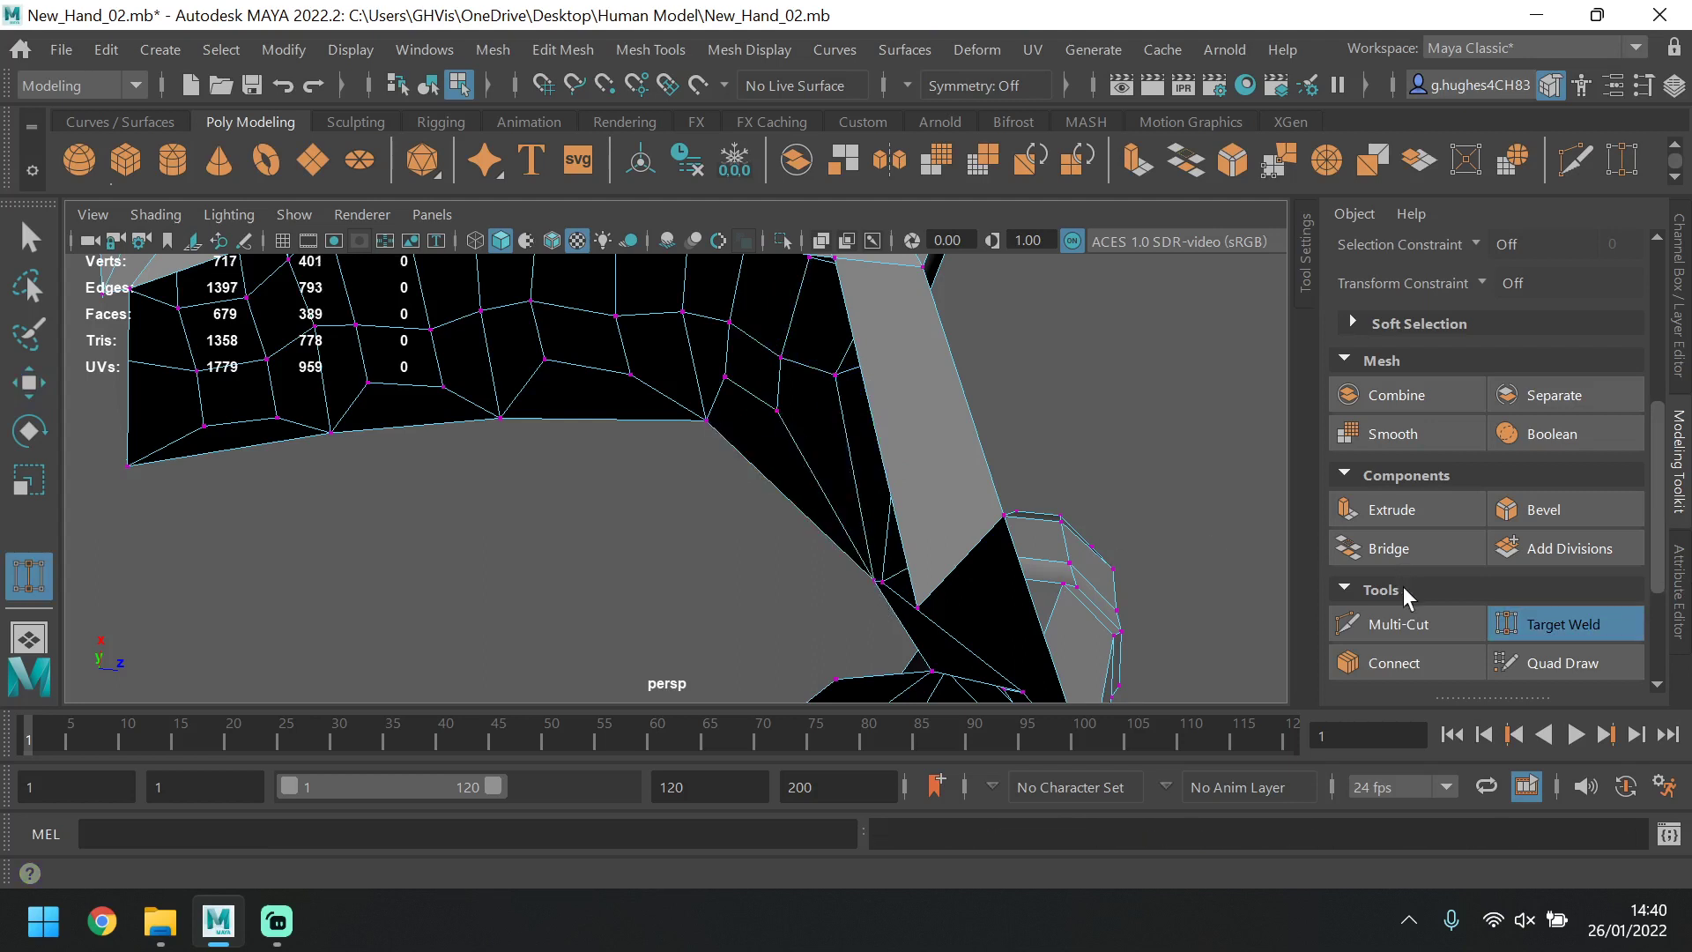
pyautogui.click(1511, 628)
# Move the two selected vertices at the index finger's base to even out the surrounding palm faces.
pyautogui.keyDown('alt'); pyautogui.moveTo(755, 446); pyautogui.dragTo(774, 405); pyautogui.keyUp('alt')
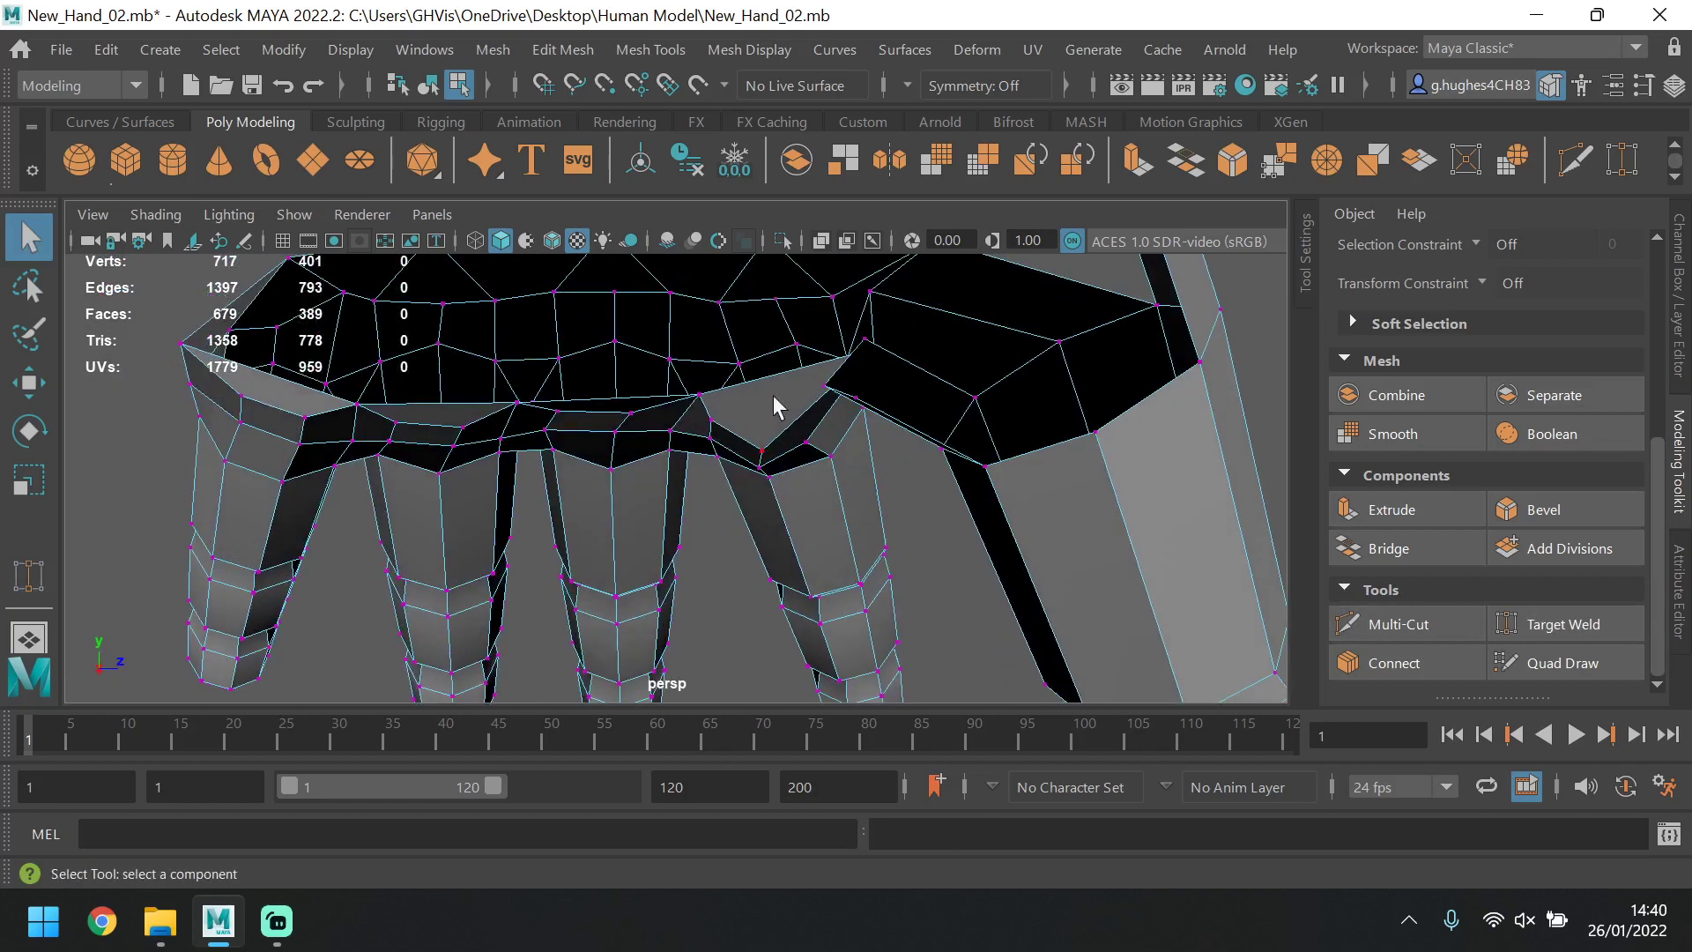
pyautogui.click(29, 382)
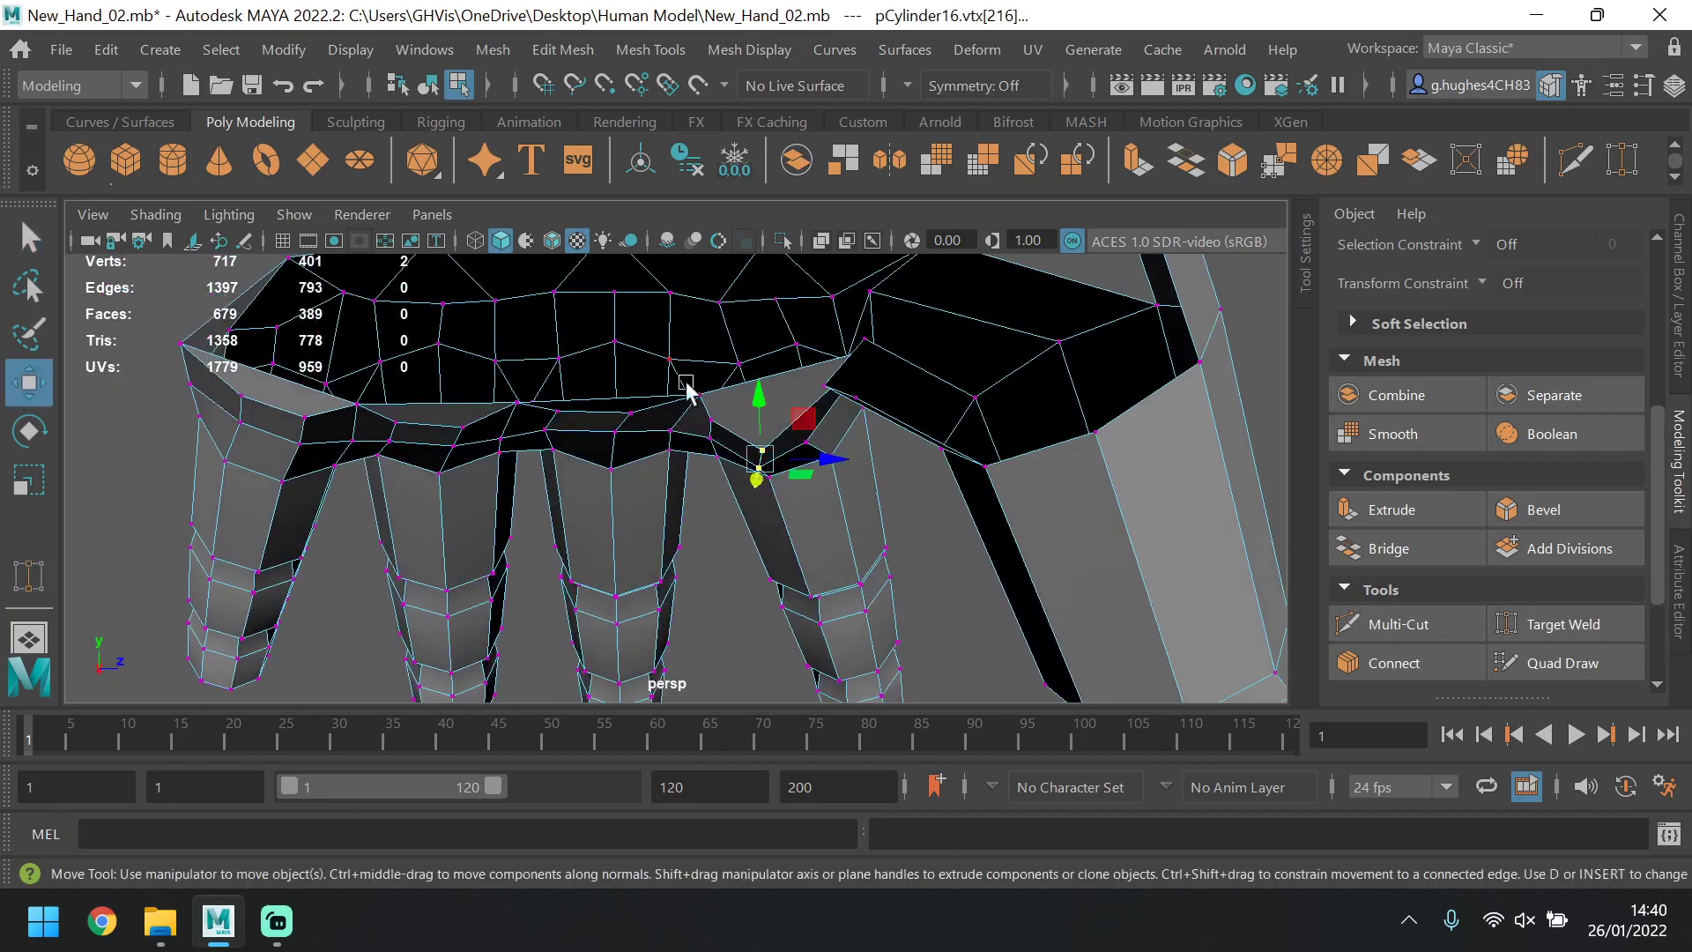
pyautogui.moveTo(763, 392); pyautogui.dragTo(760, 350)
pyautogui.moveTo(815, 421); pyautogui.dragTo(779, 356)
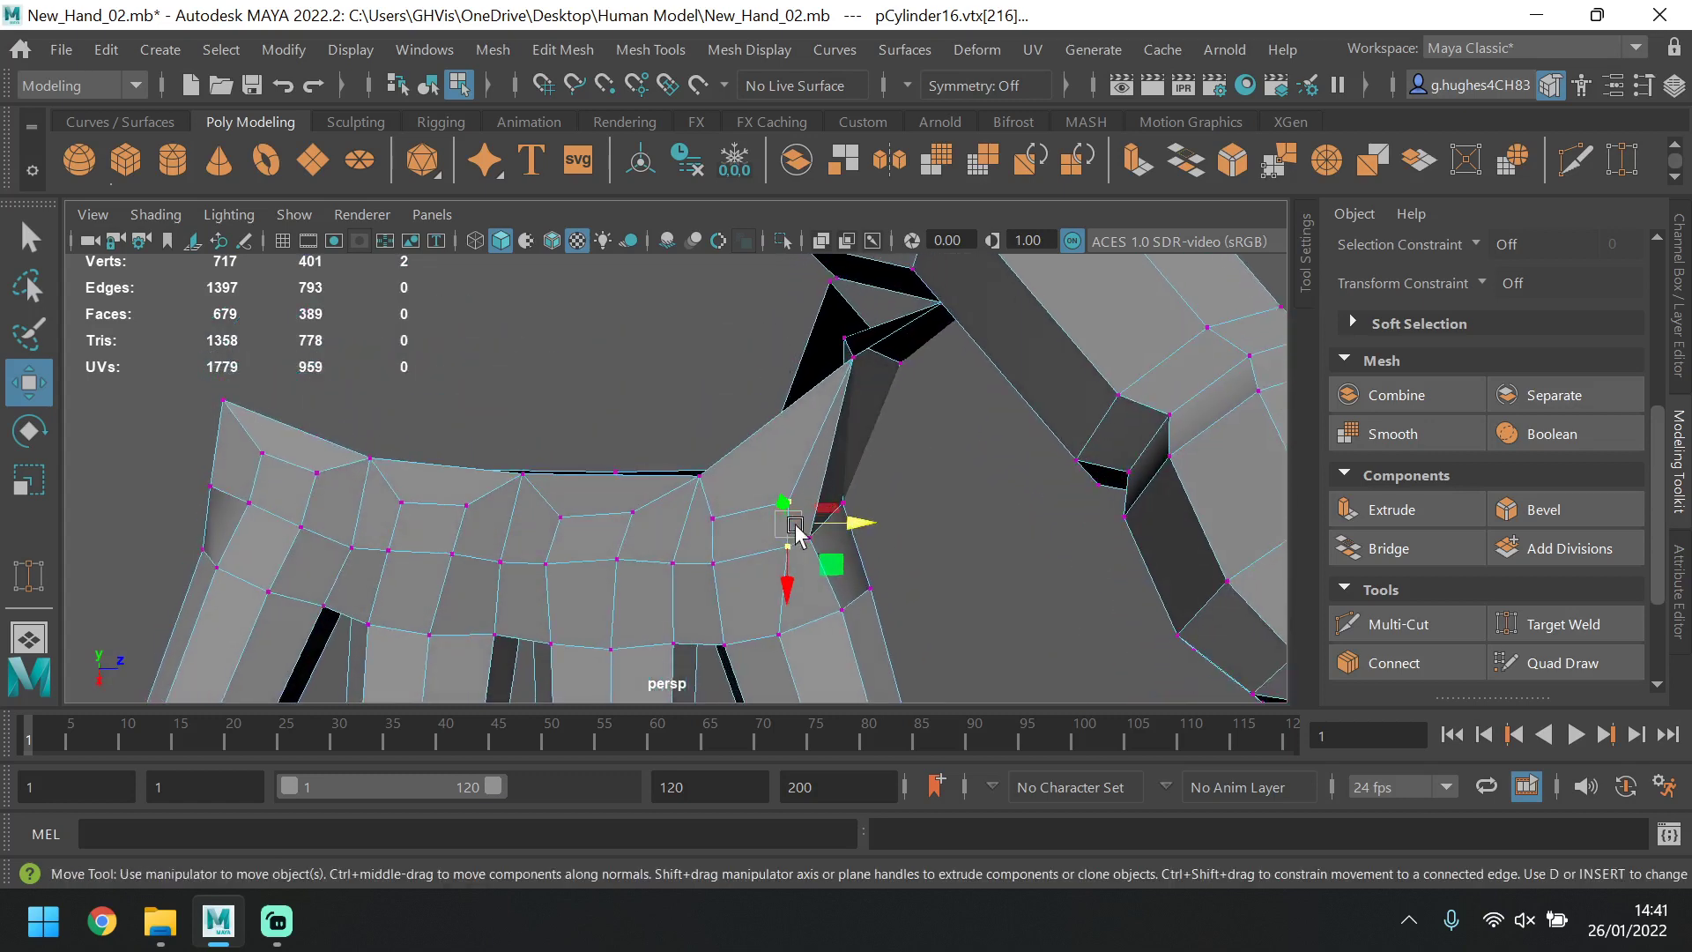
pyautogui.moveTo(796, 531); pyautogui.dragTo(784, 557)
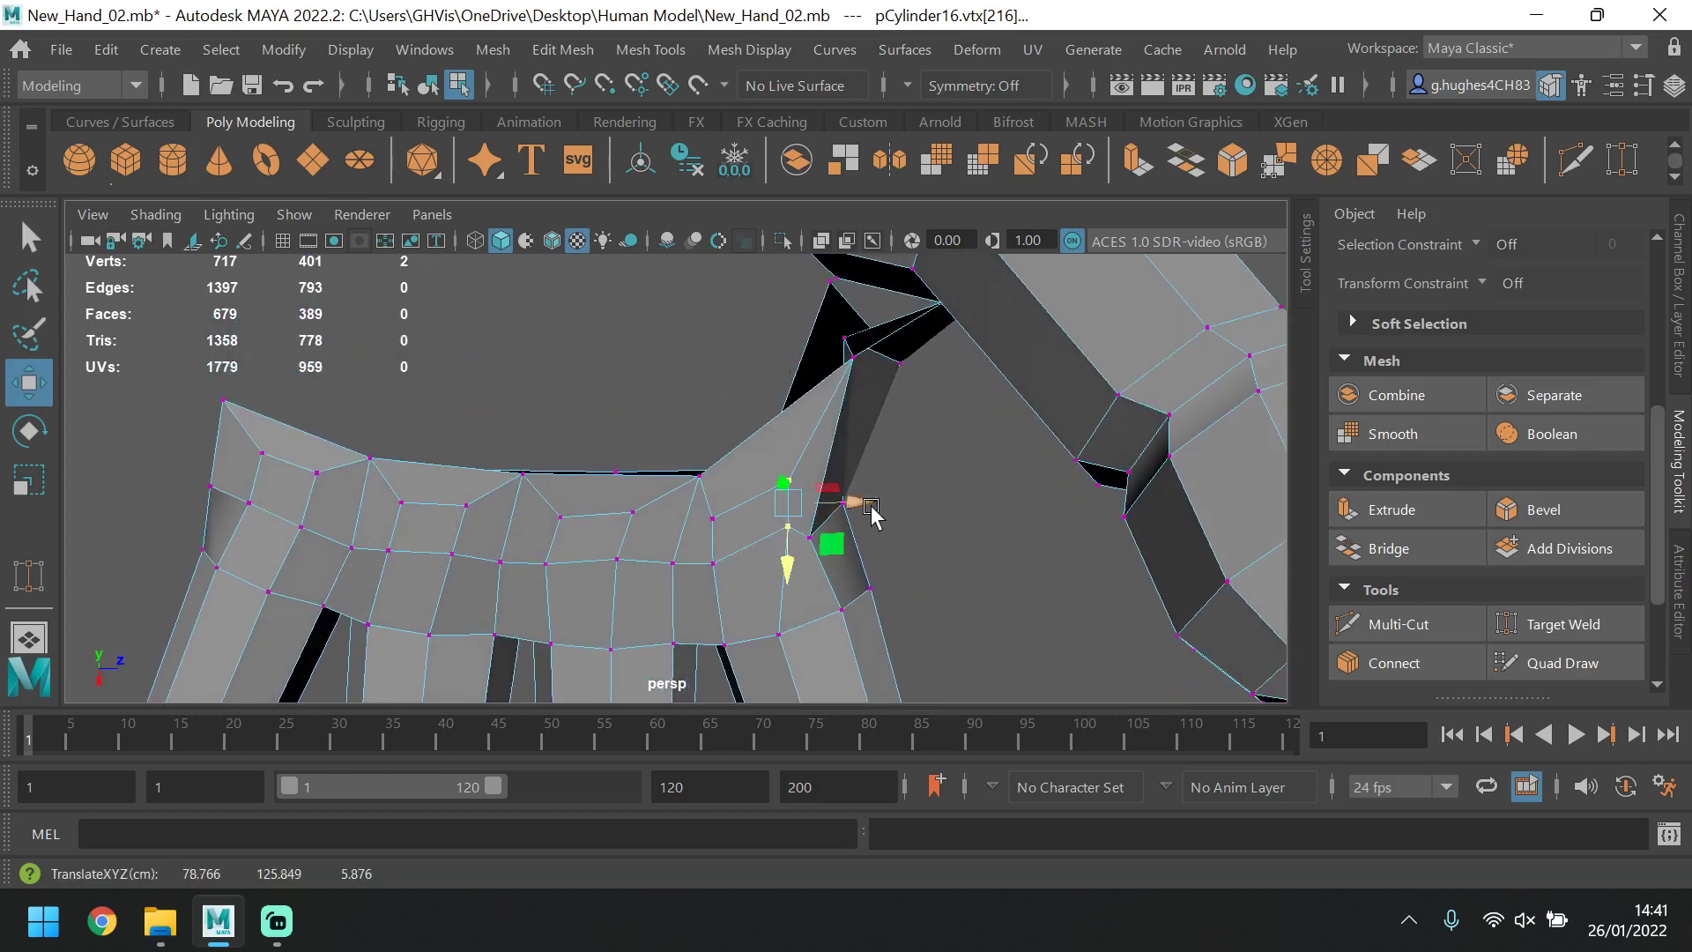
pyautogui.moveTo(872, 515); pyautogui.dragTo(974, 415)
pyautogui.click(969, 410)
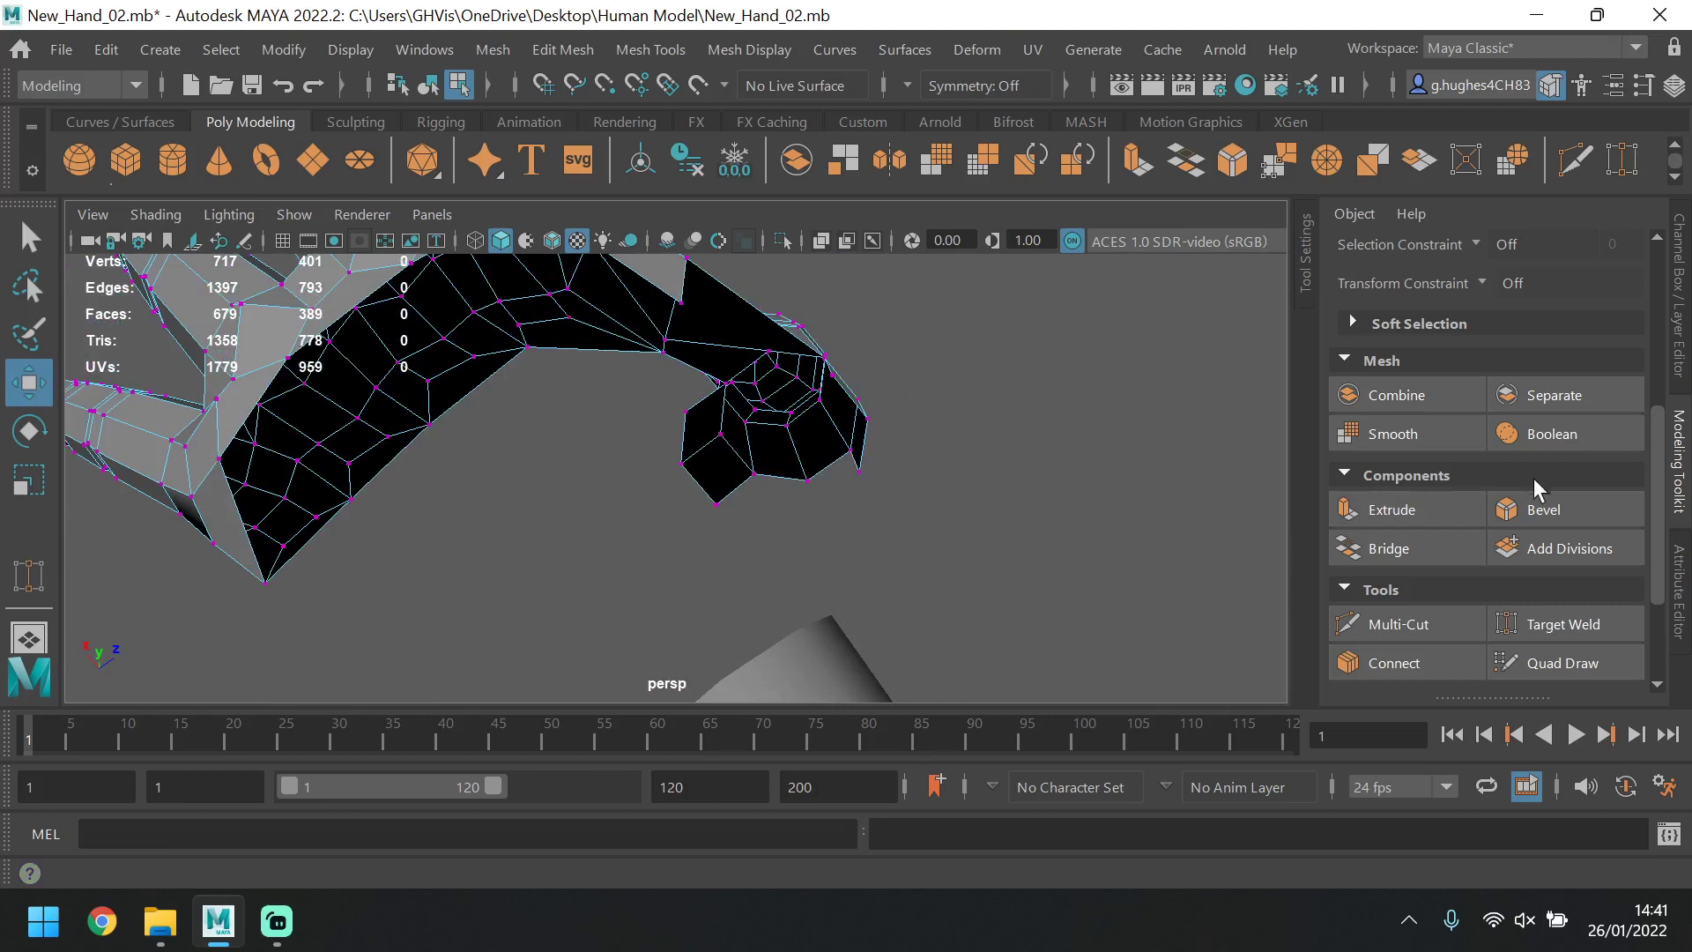
# Bridge the webbing edge and the facing open edge at the thumb's base, using 1 division.
pyautogui.scroll(5, 1537, 489)
pyautogui.click(1486, 255)
pyautogui.doubleClick(652, 326)
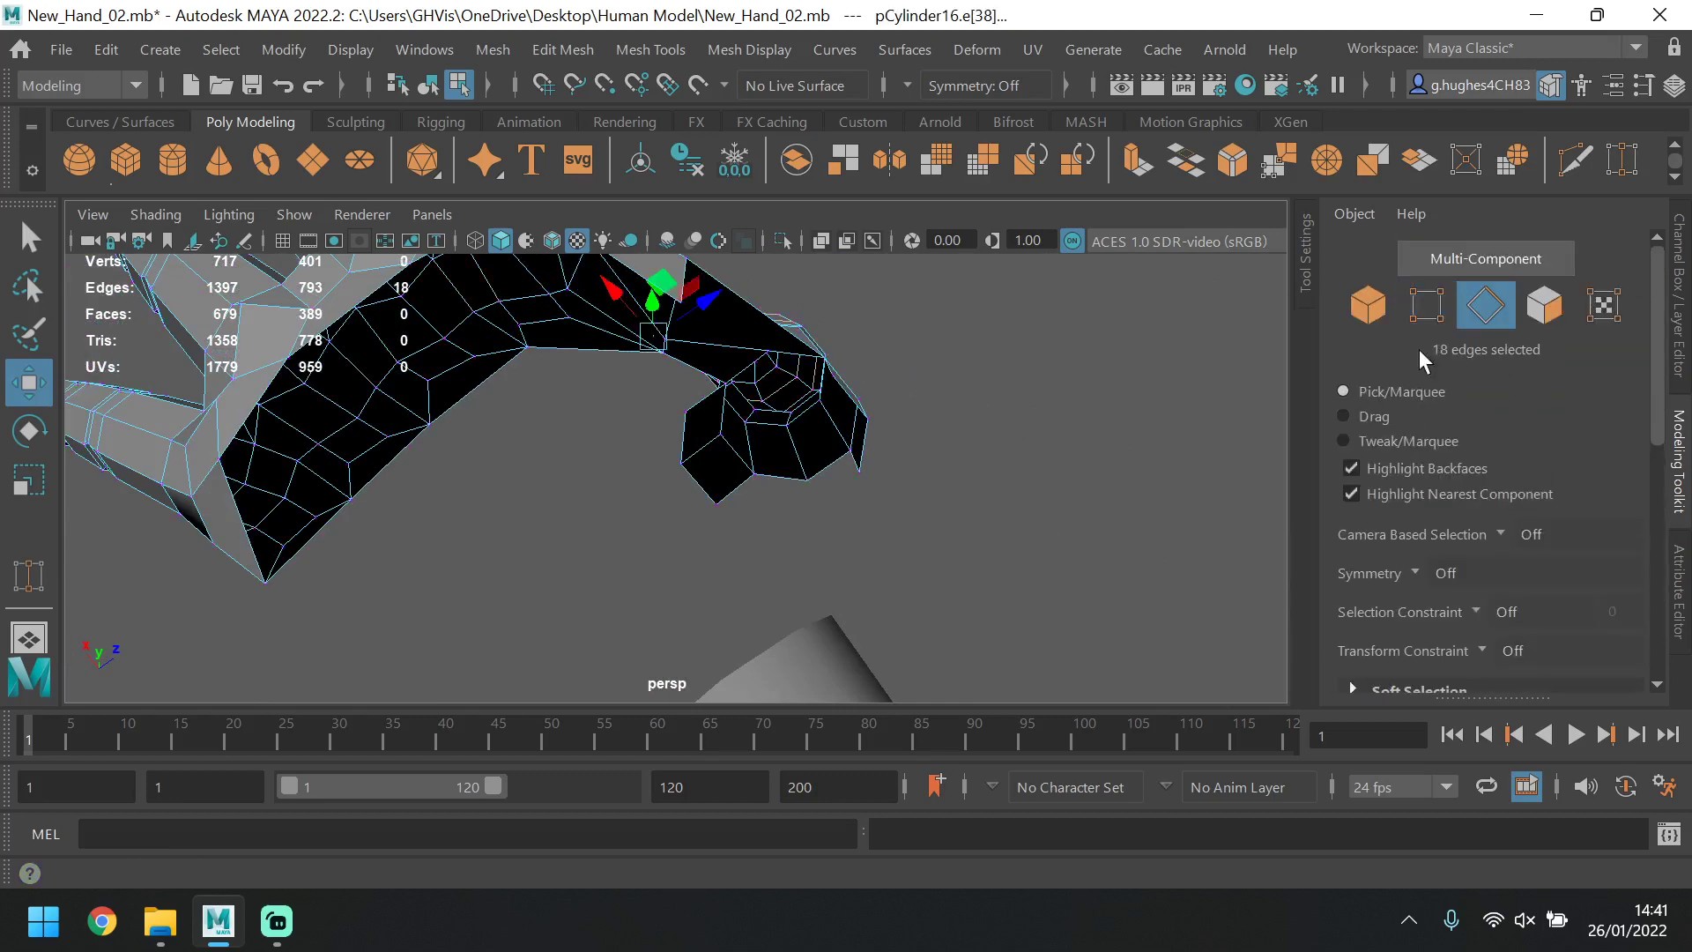
pyautogui.click(738, 511)
pyautogui.keyDown('alt'); pyautogui.moveTo(767, 449); pyautogui.dragTo(822, 328); pyautogui.keyUp('alt')
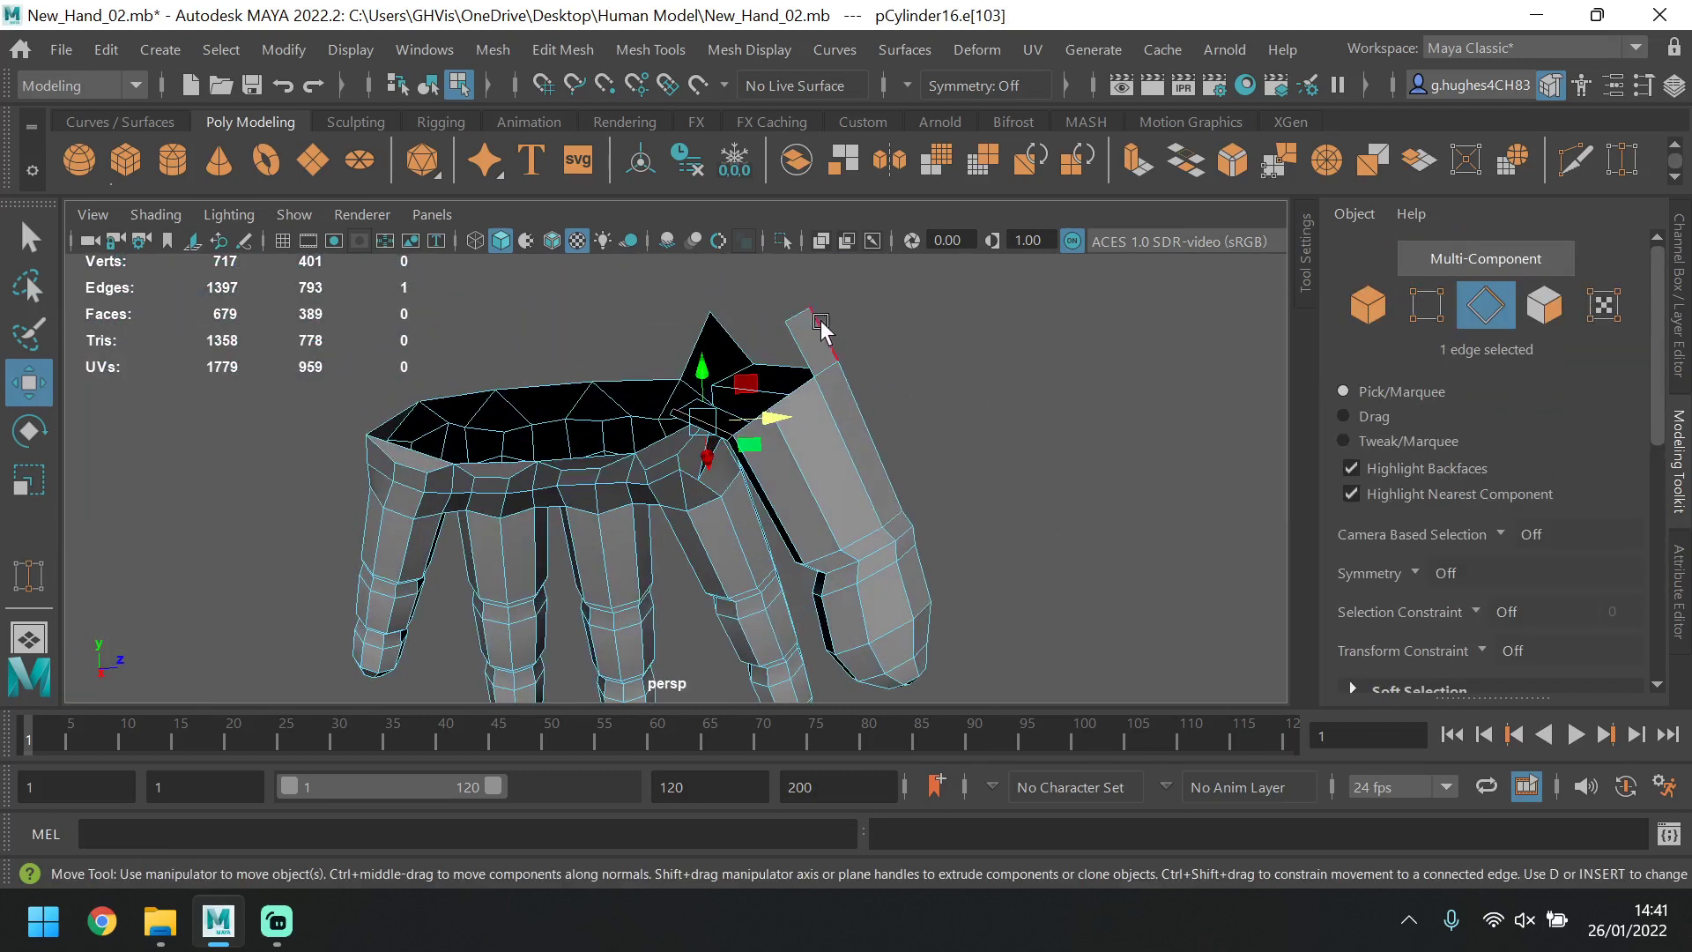
pyautogui.keyDown('shift'); pyautogui.click(803, 342); pyautogui.keyUp('shift')
pyautogui.scroll(-5, 1392, 529)
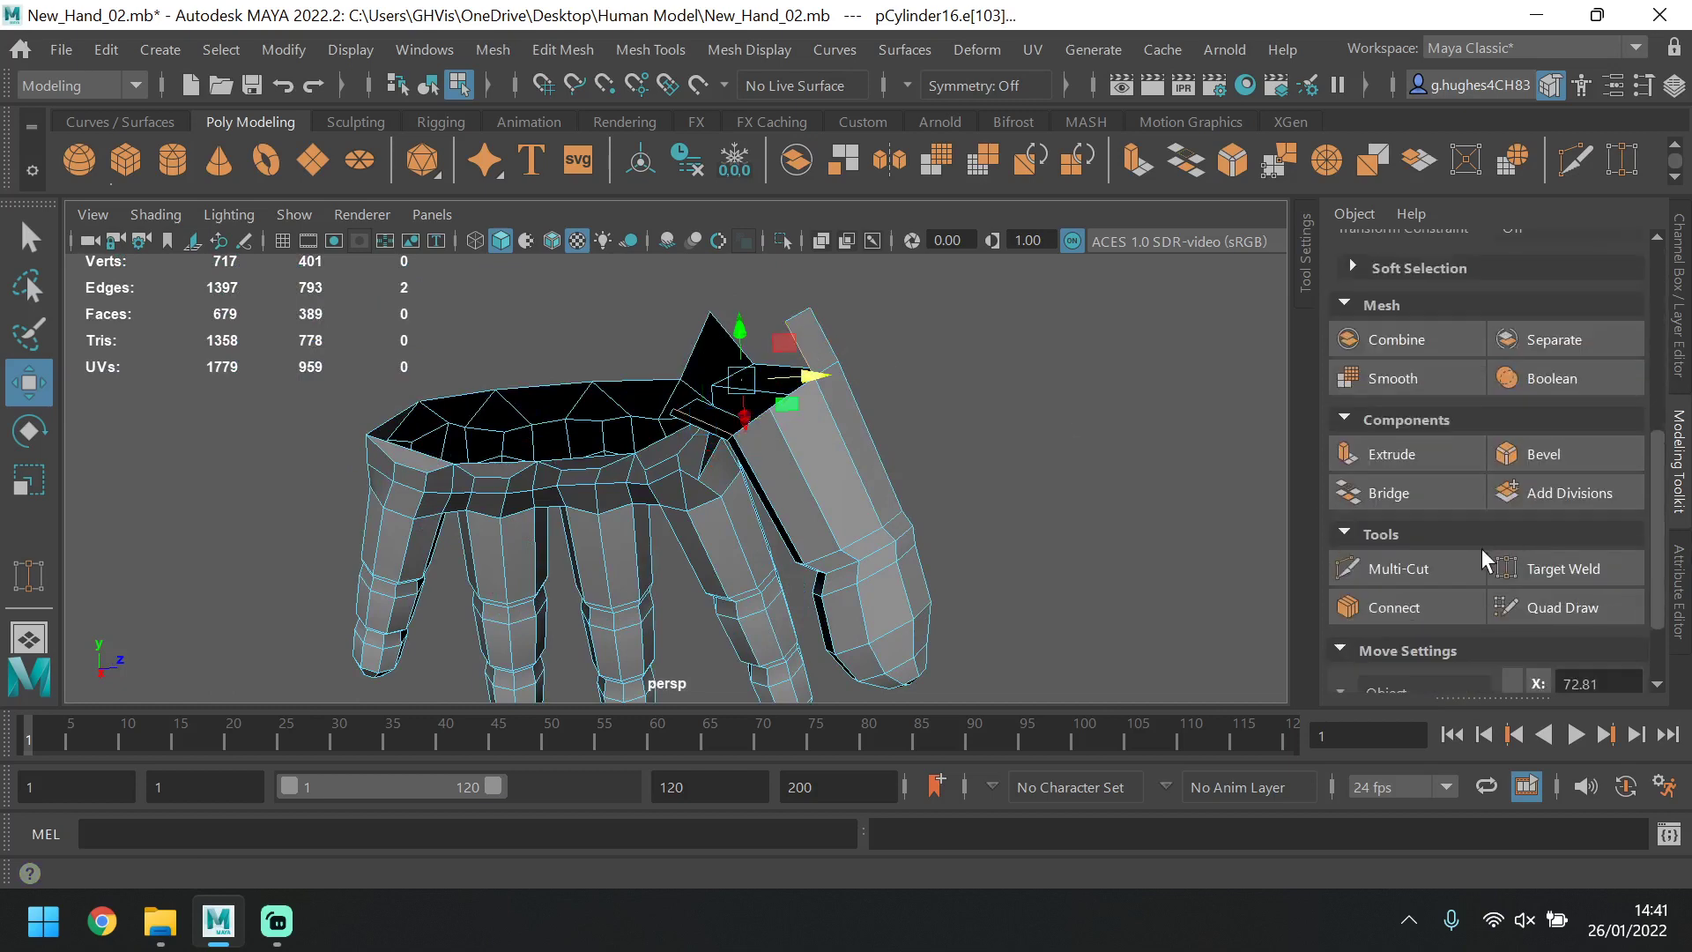
pyautogui.click(1388, 492)
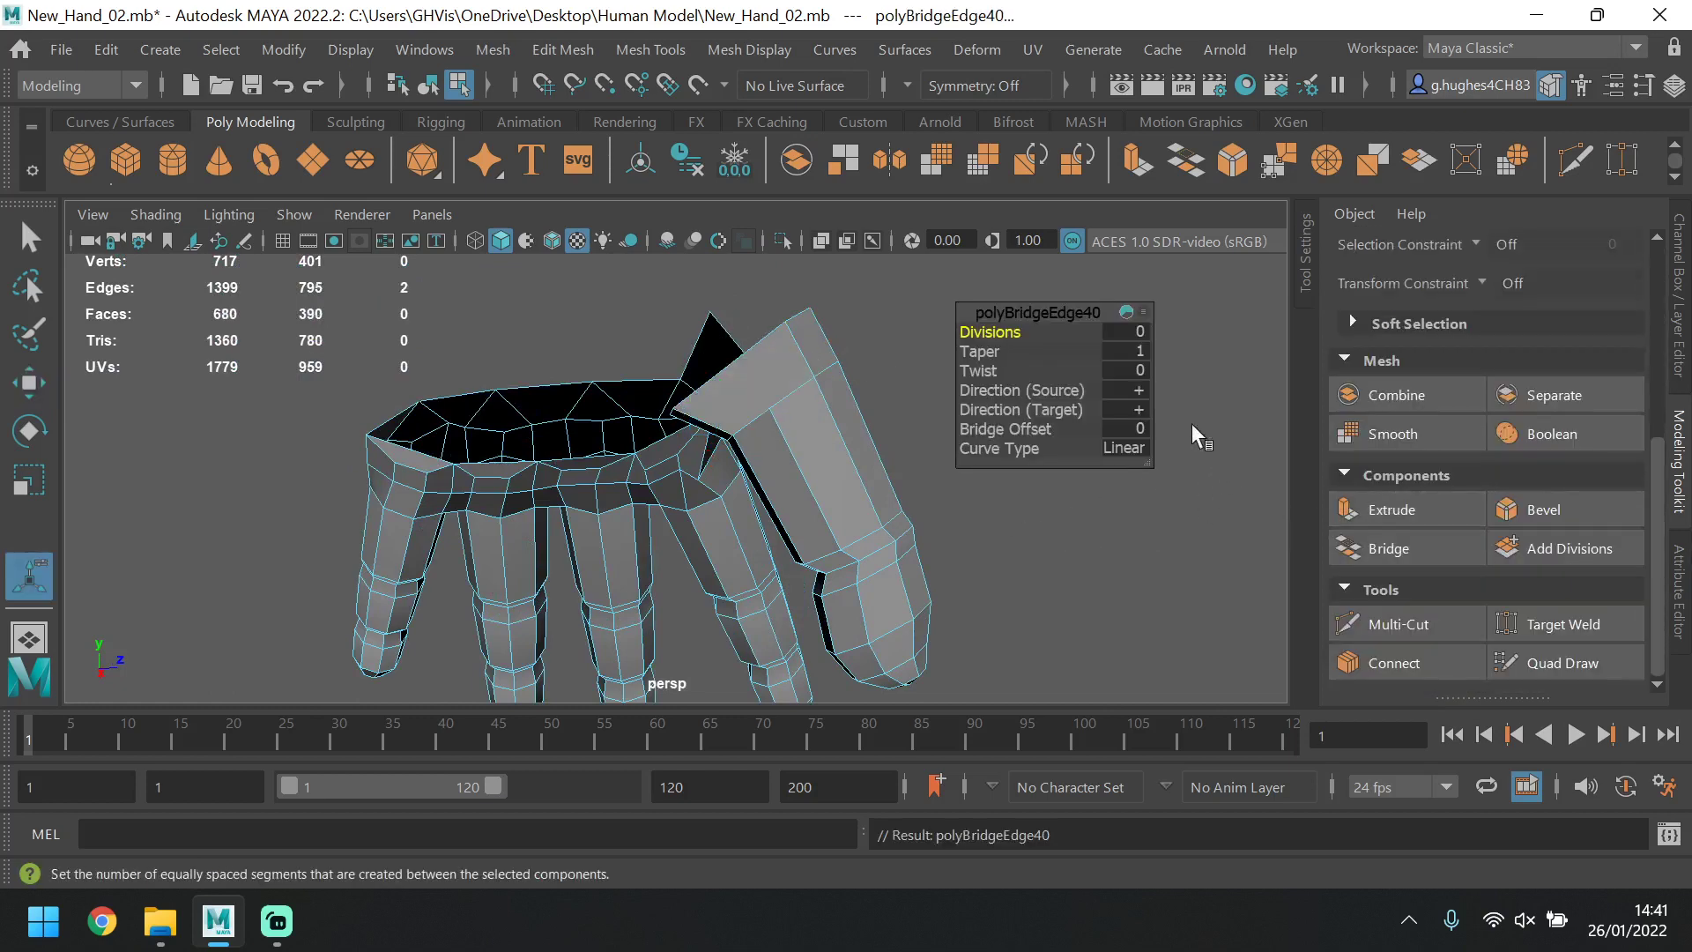
pyautogui.moveTo(1003, 334); pyautogui.dragTo(1027, 335)
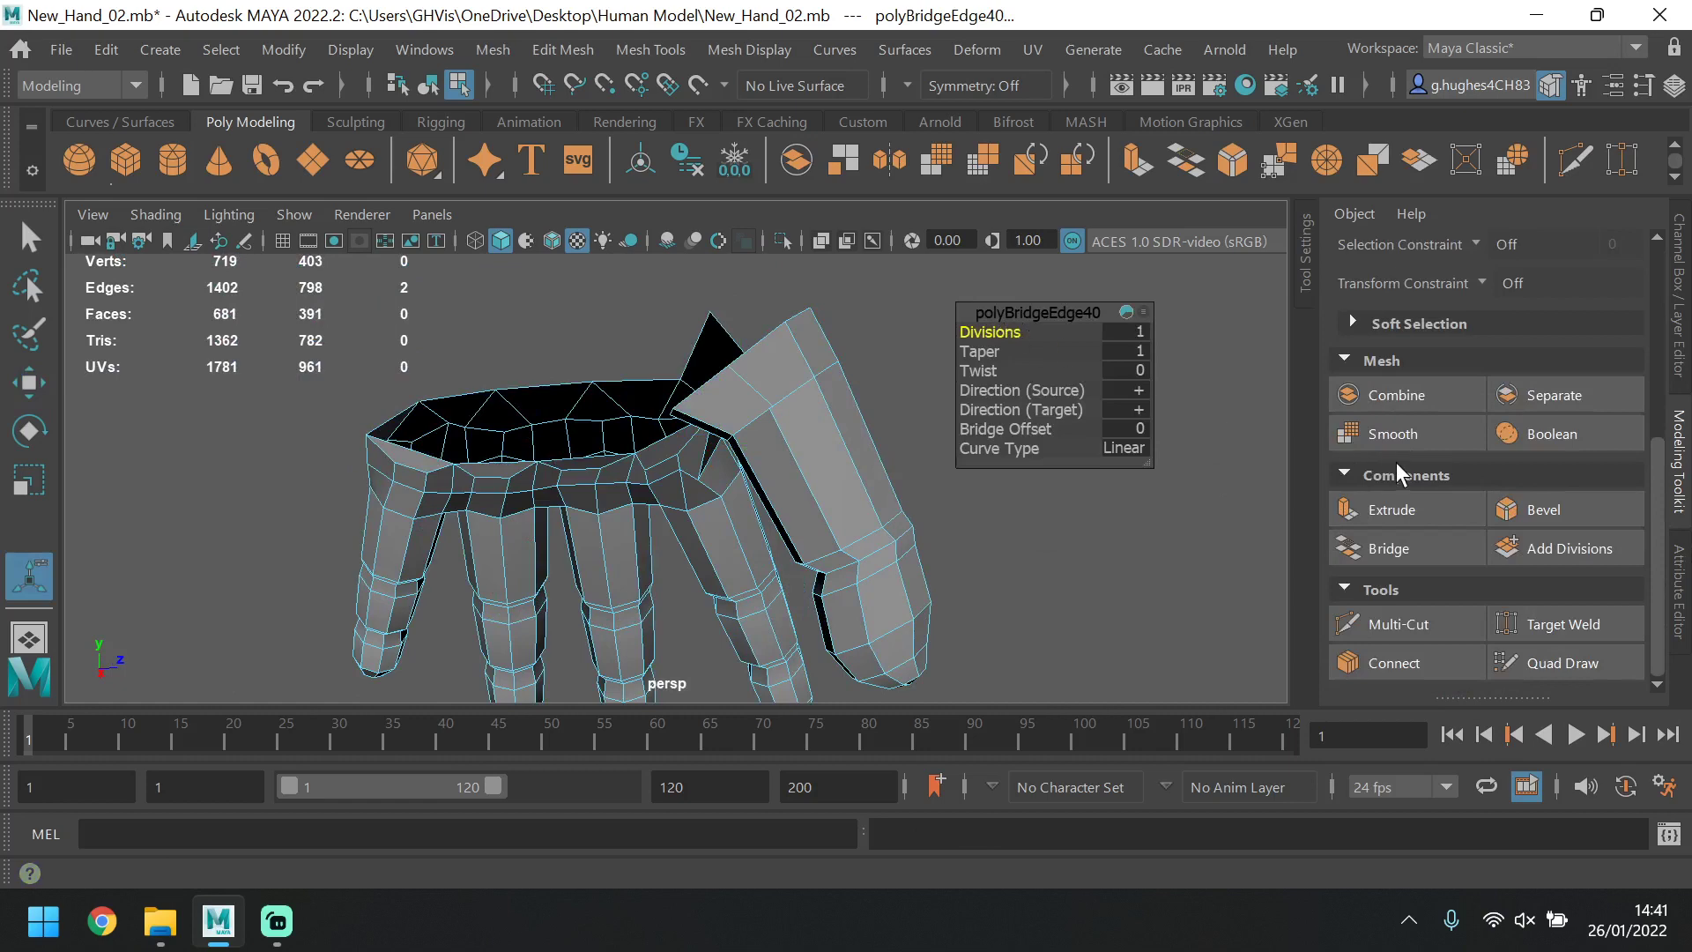
pyautogui.click(1058, 489)
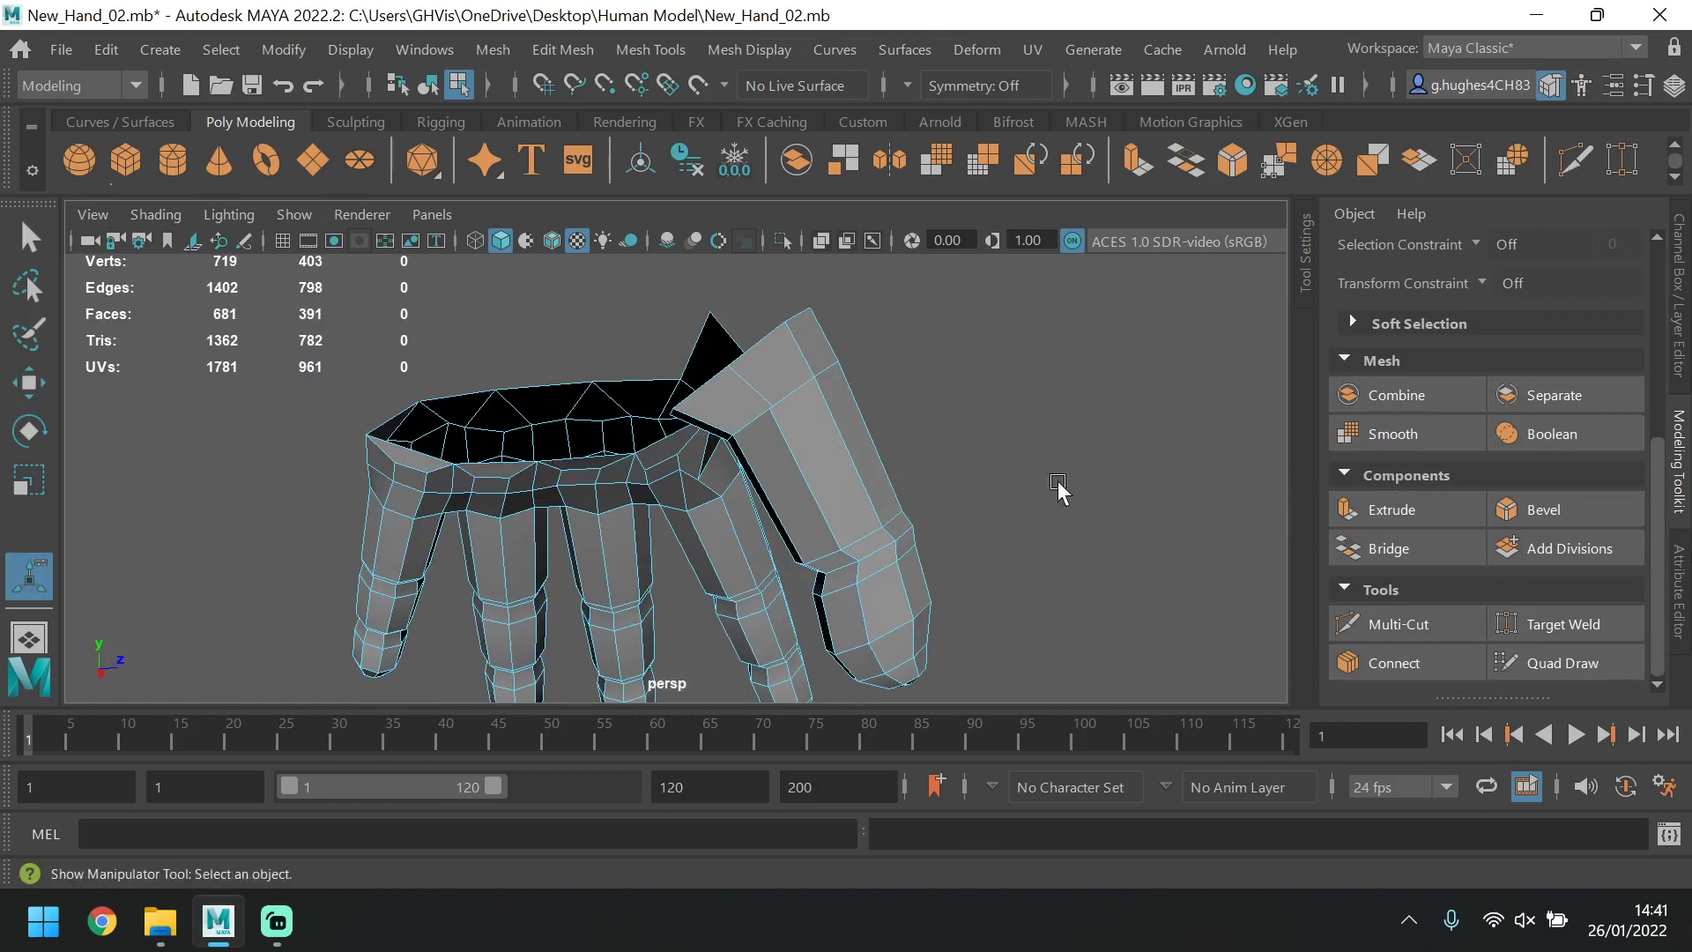
# Move the middle edge of the new thumb-base bridge outward to round its profile.
pyautogui.click(776, 380)
pyautogui.press('f')
pyautogui.click(29, 379)
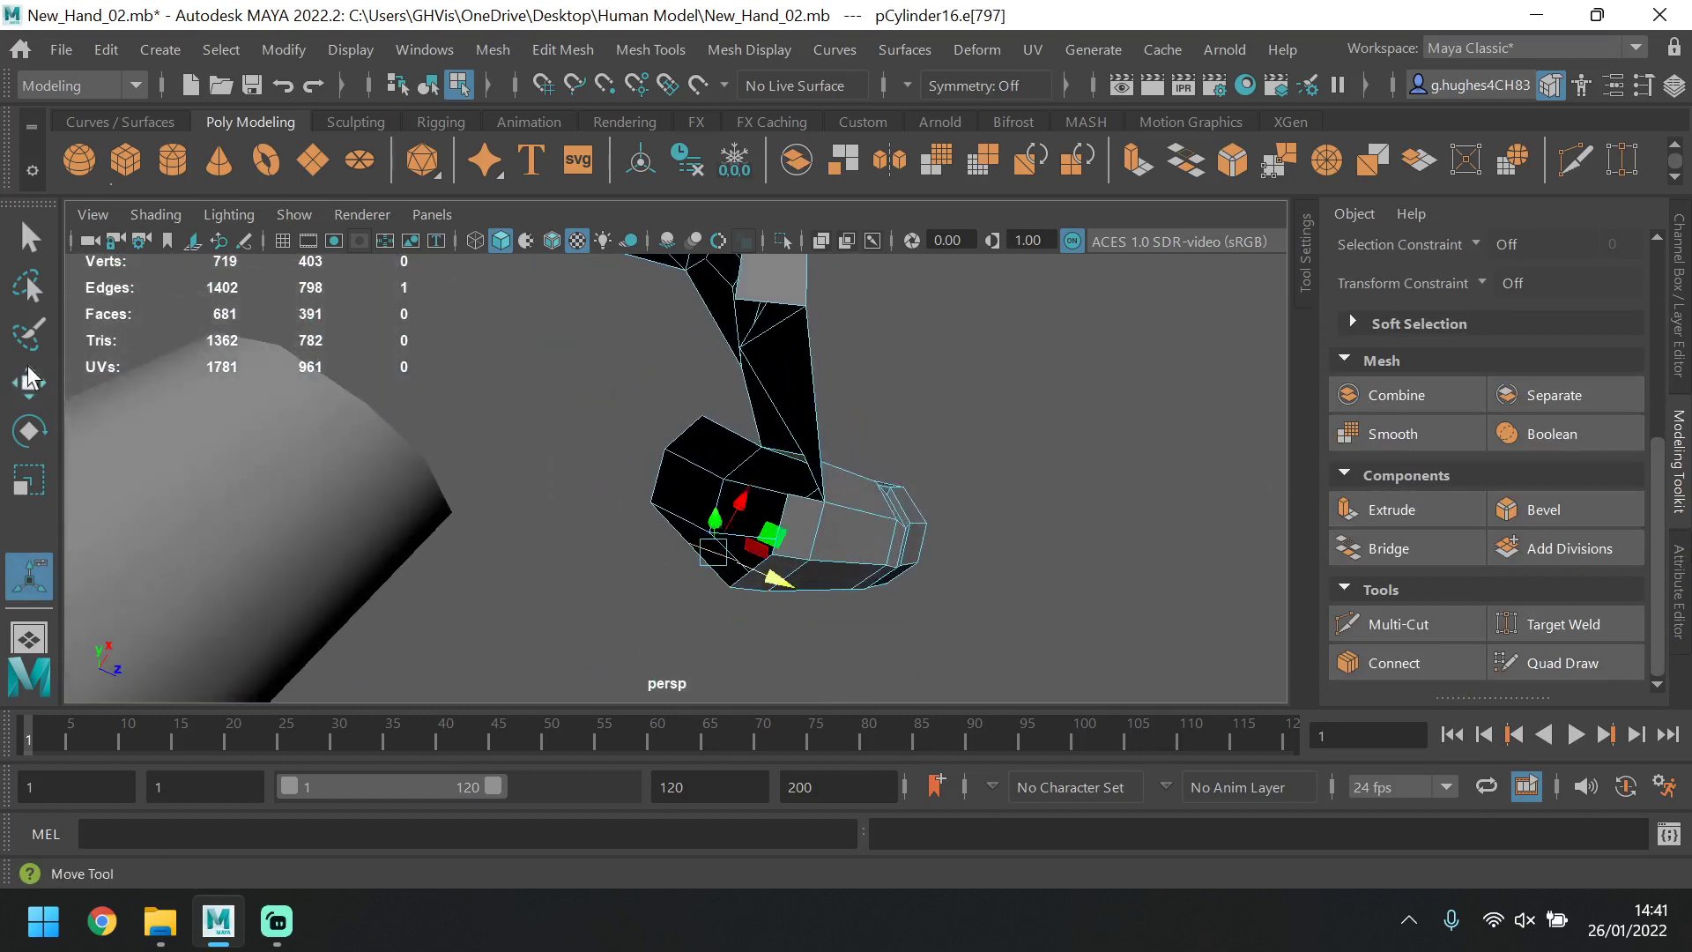
pyautogui.moveTo(733, 499)
pyautogui.mouseDown()
pyautogui.moveTo(705, 511)
pyautogui.moveTo(718, 522)
pyautogui.mouseUp()
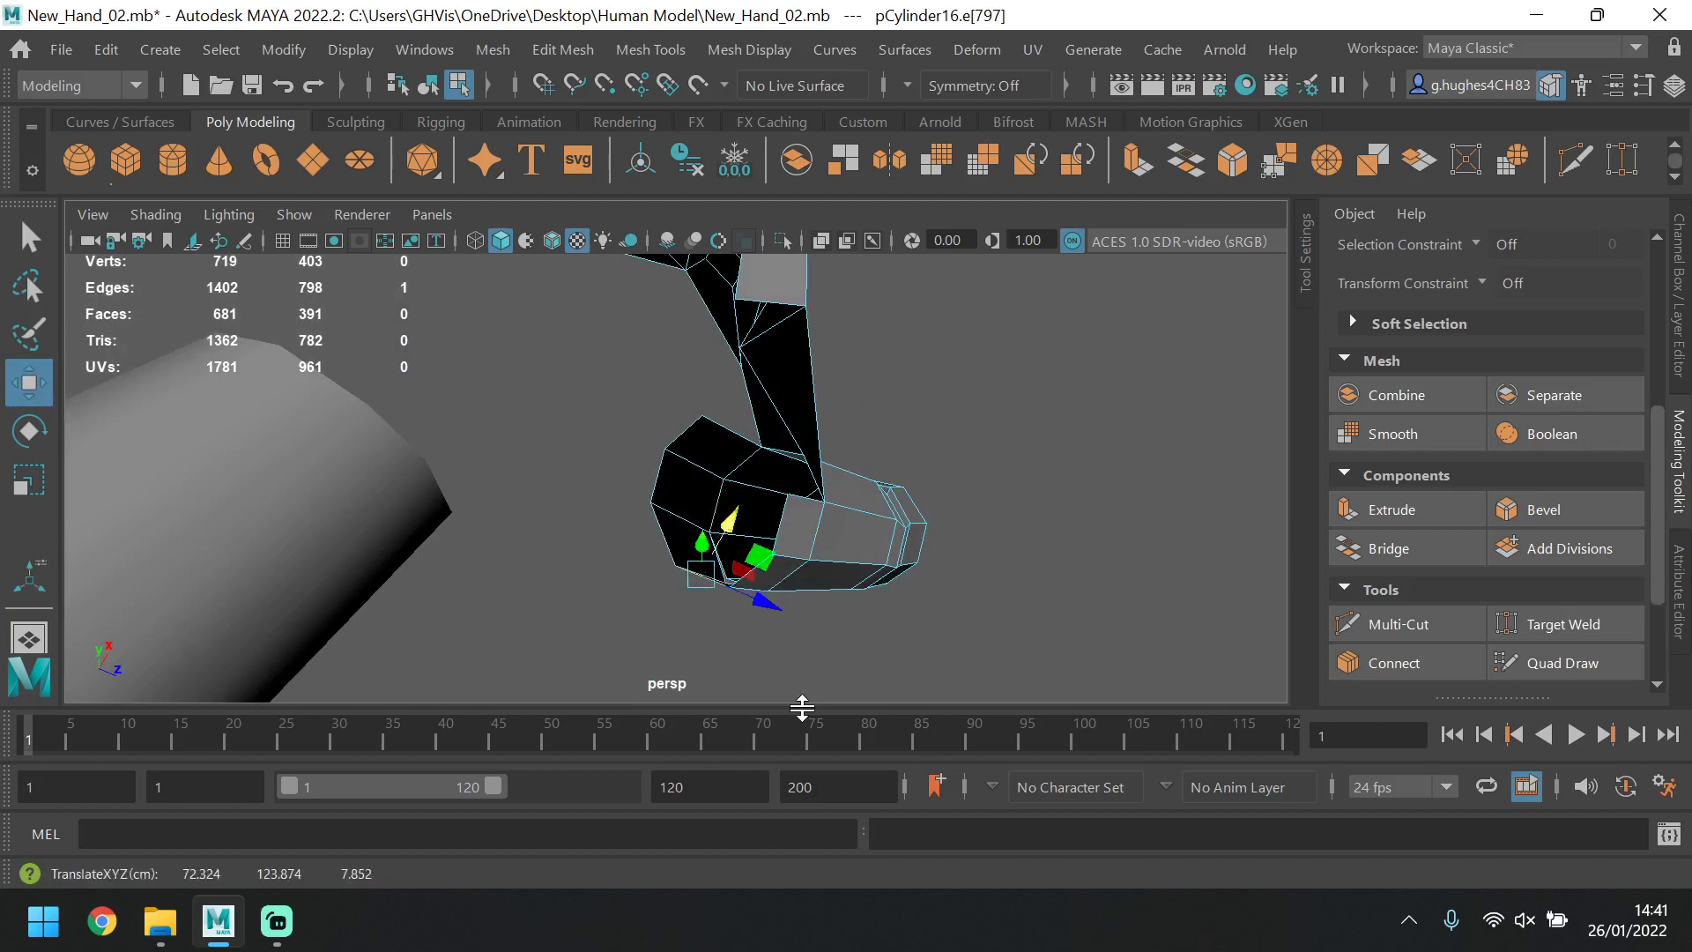
pyautogui.click(795, 700)
pyautogui.keyDown('alt'); pyautogui.moveTo(794, 698); pyautogui.dragTo(875, 540); pyautogui.keyUp('alt')
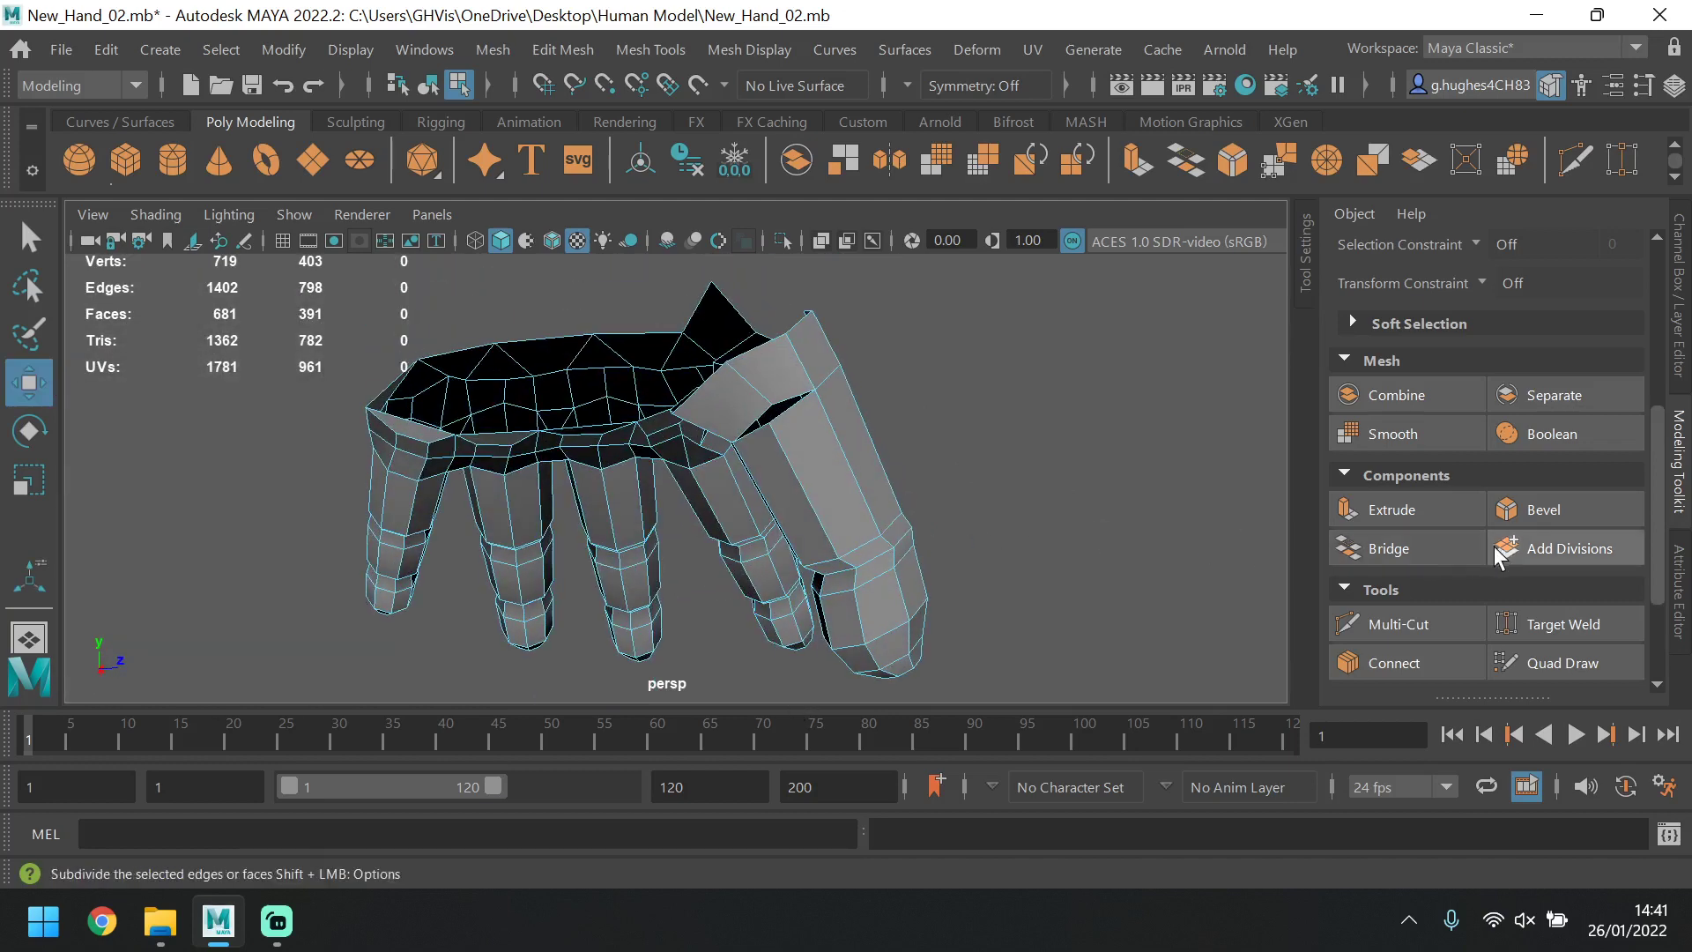
# Target Weld the middle vertex of the new bridge to the adjacent thumb vertex to close the gap beside the thumb.
pyautogui.scroll(5, 1502, 486)
pyautogui.scroll(1, 1502, 458)
pyautogui.click(1427, 303)
pyautogui.scroll(-8, 1466, 483)
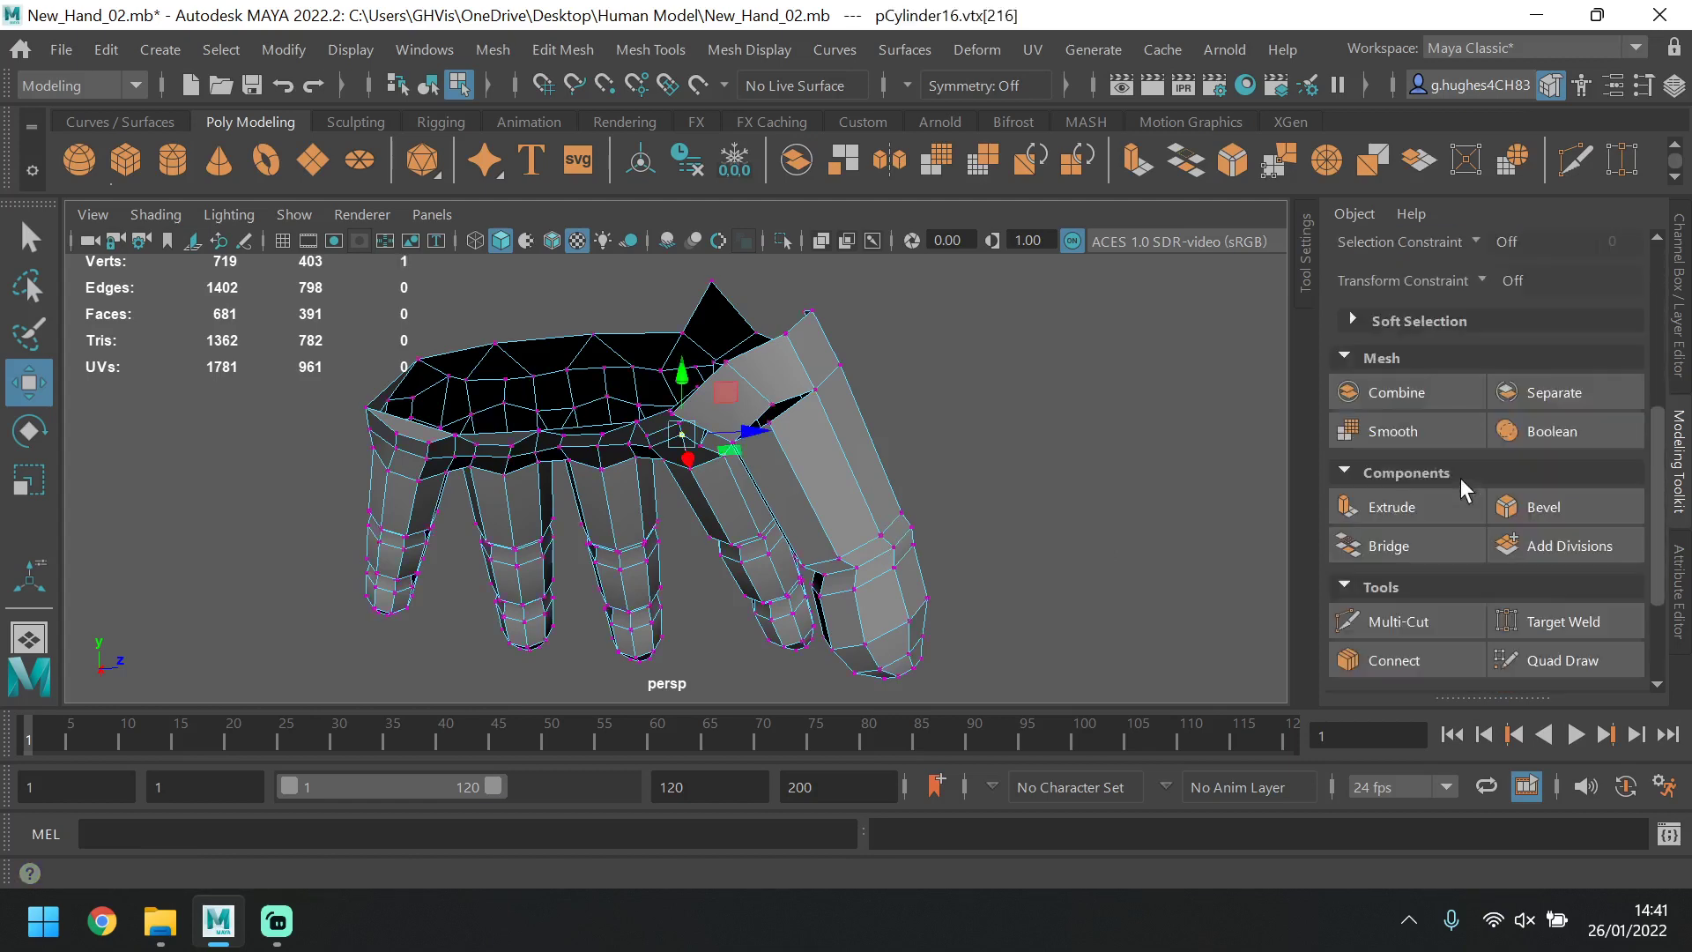
pyautogui.click(1562, 460)
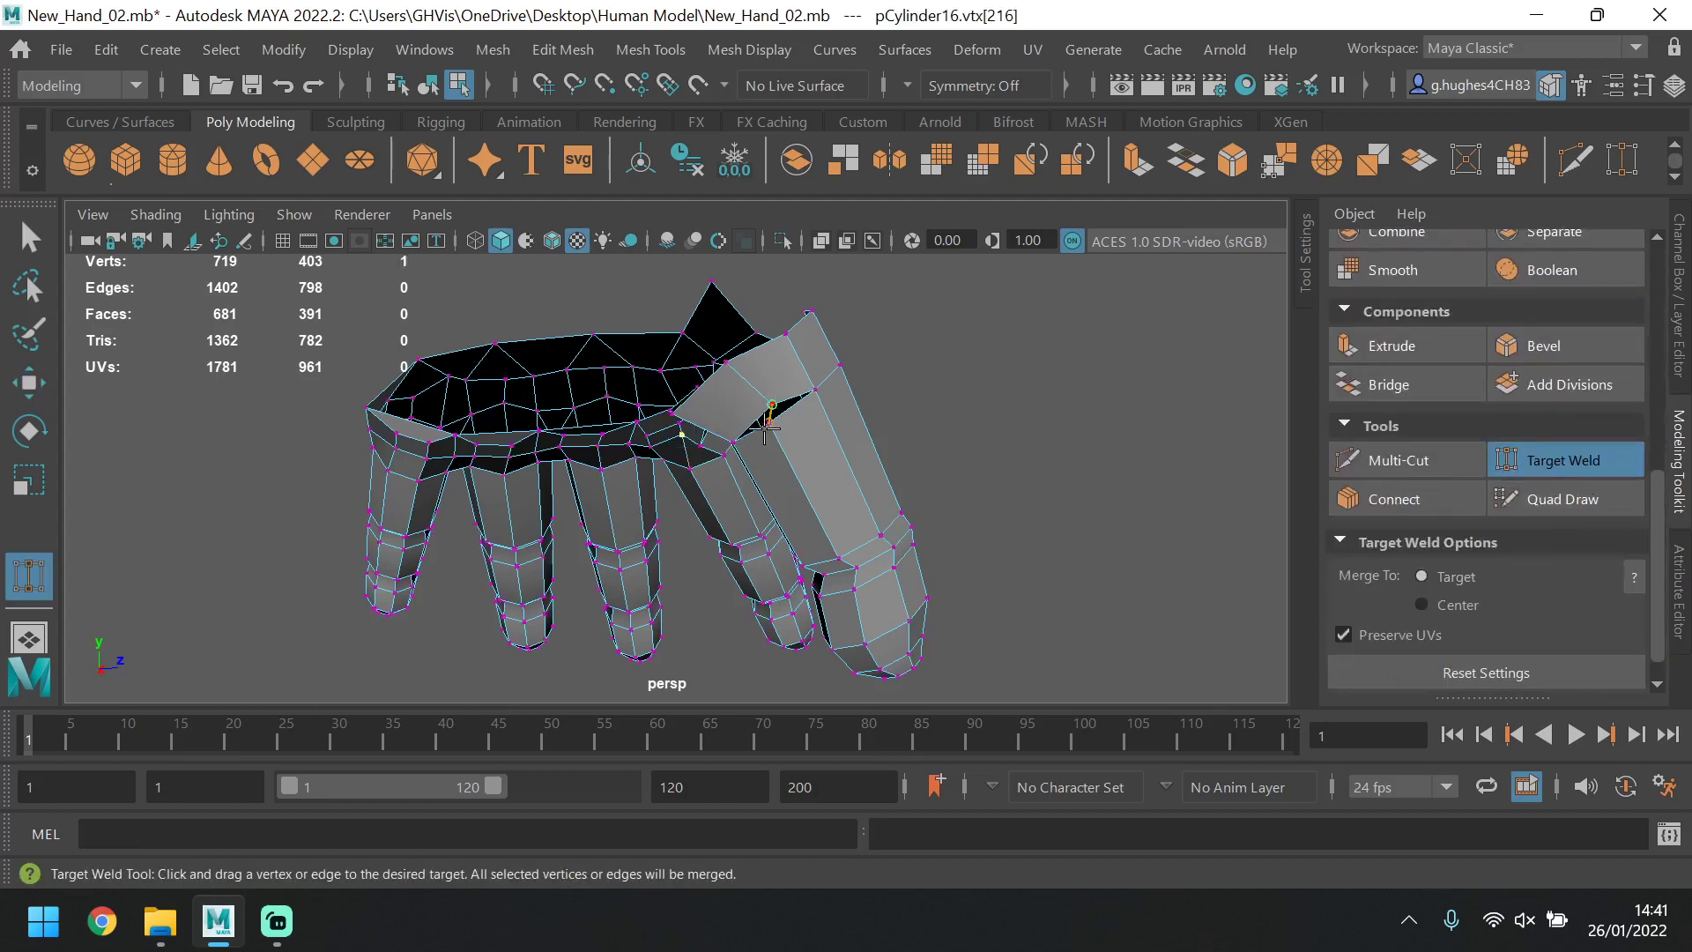
pyautogui.moveTo(806, 396); pyautogui.dragTo(769, 423)
pyautogui.hotkey('ctrl', 'z')
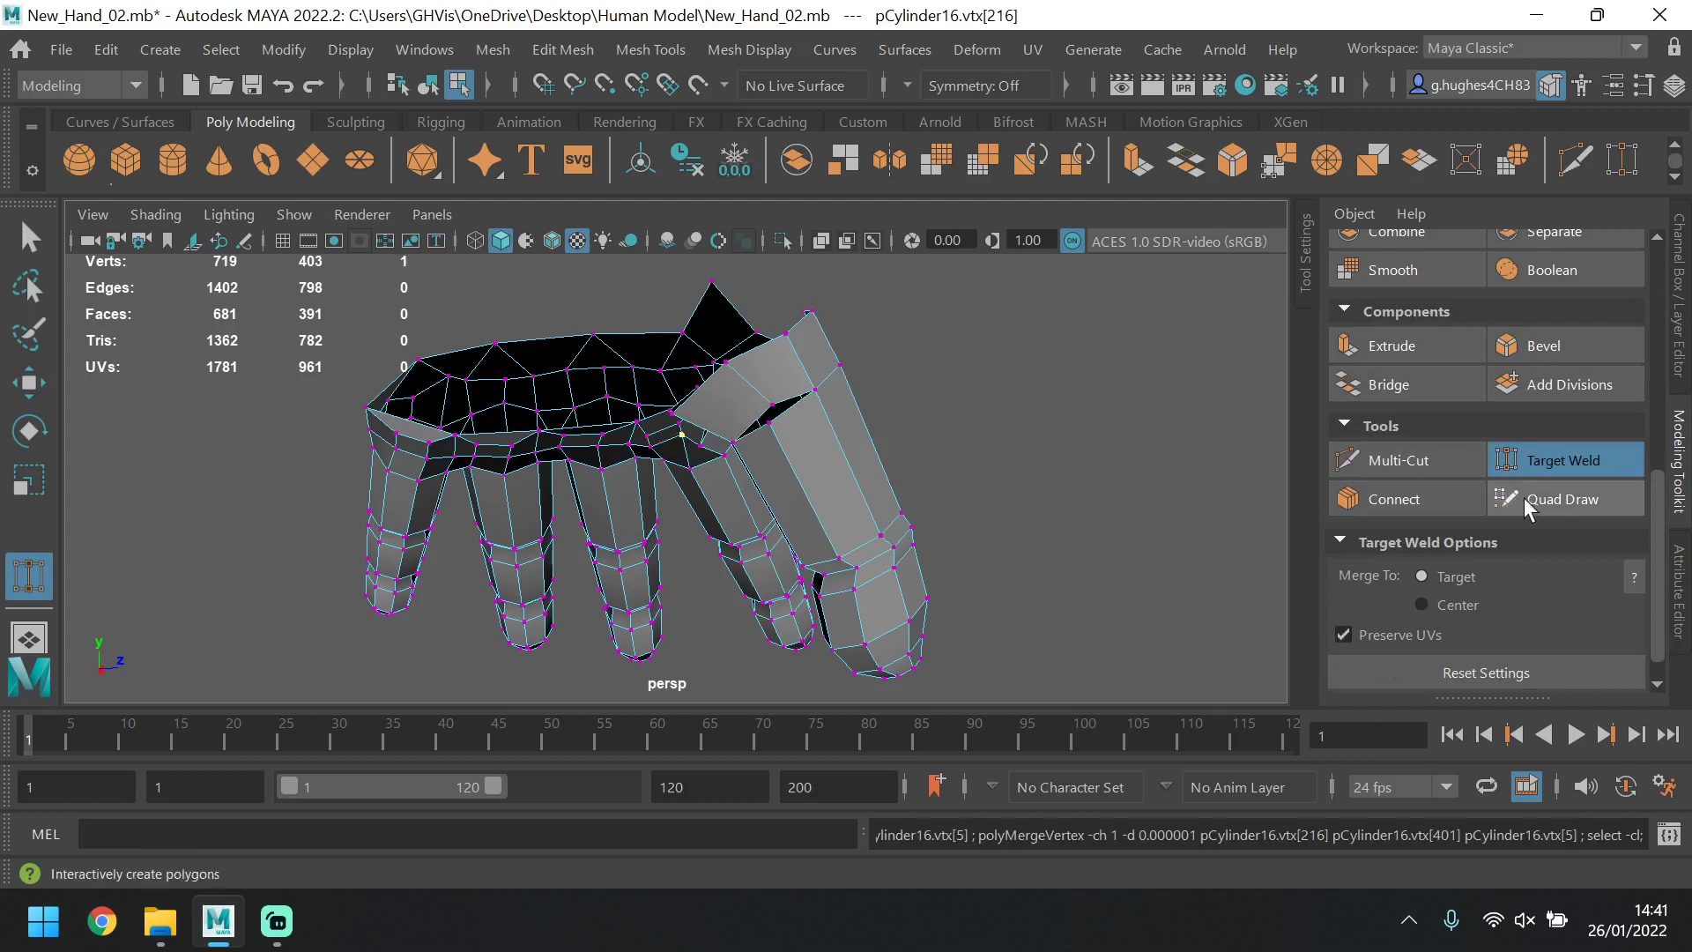
pyautogui.click(1544, 462)
pyautogui.click(1027, 449)
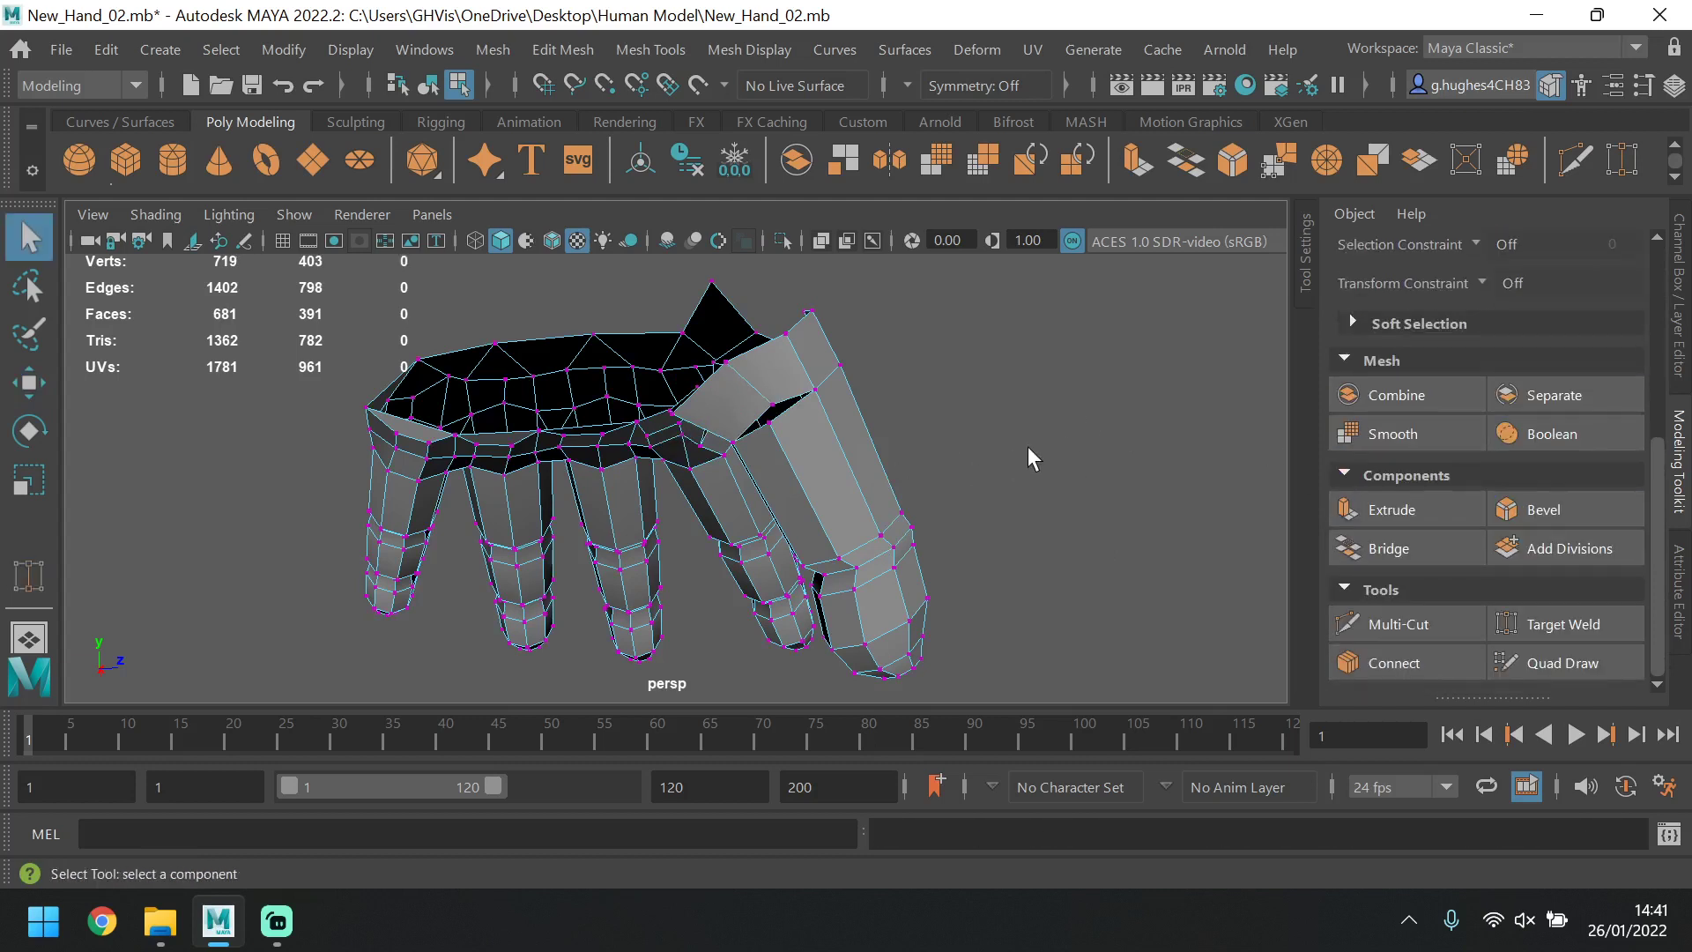
pyautogui.click(1606, 629)
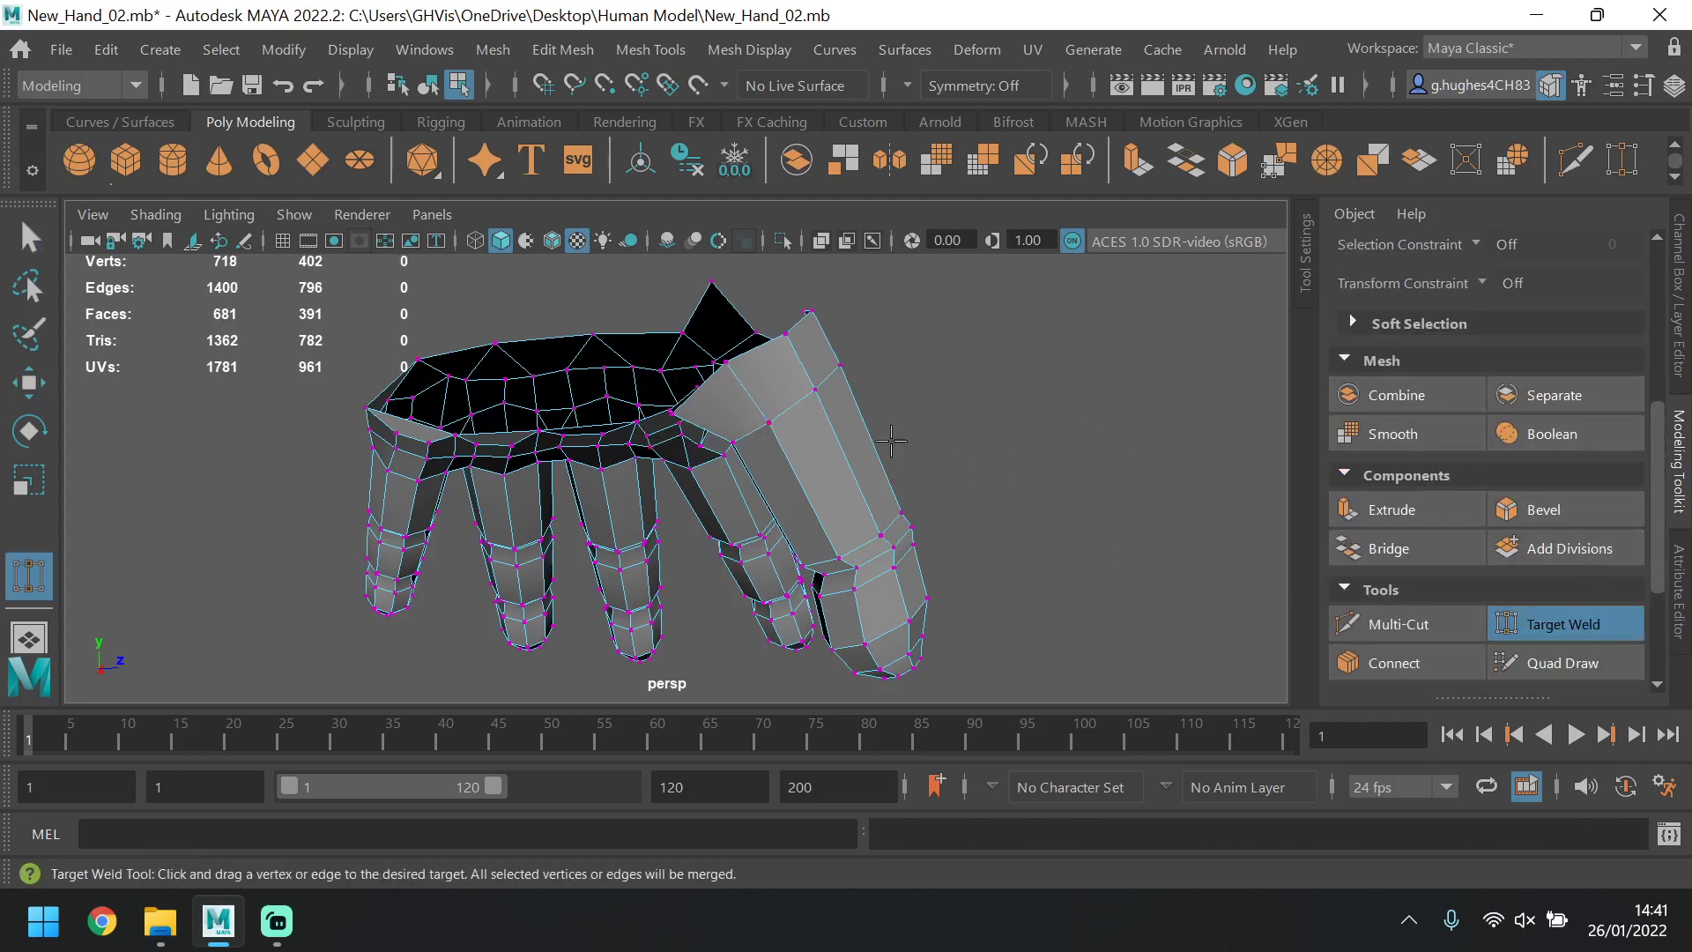
pyautogui.click(1561, 627)
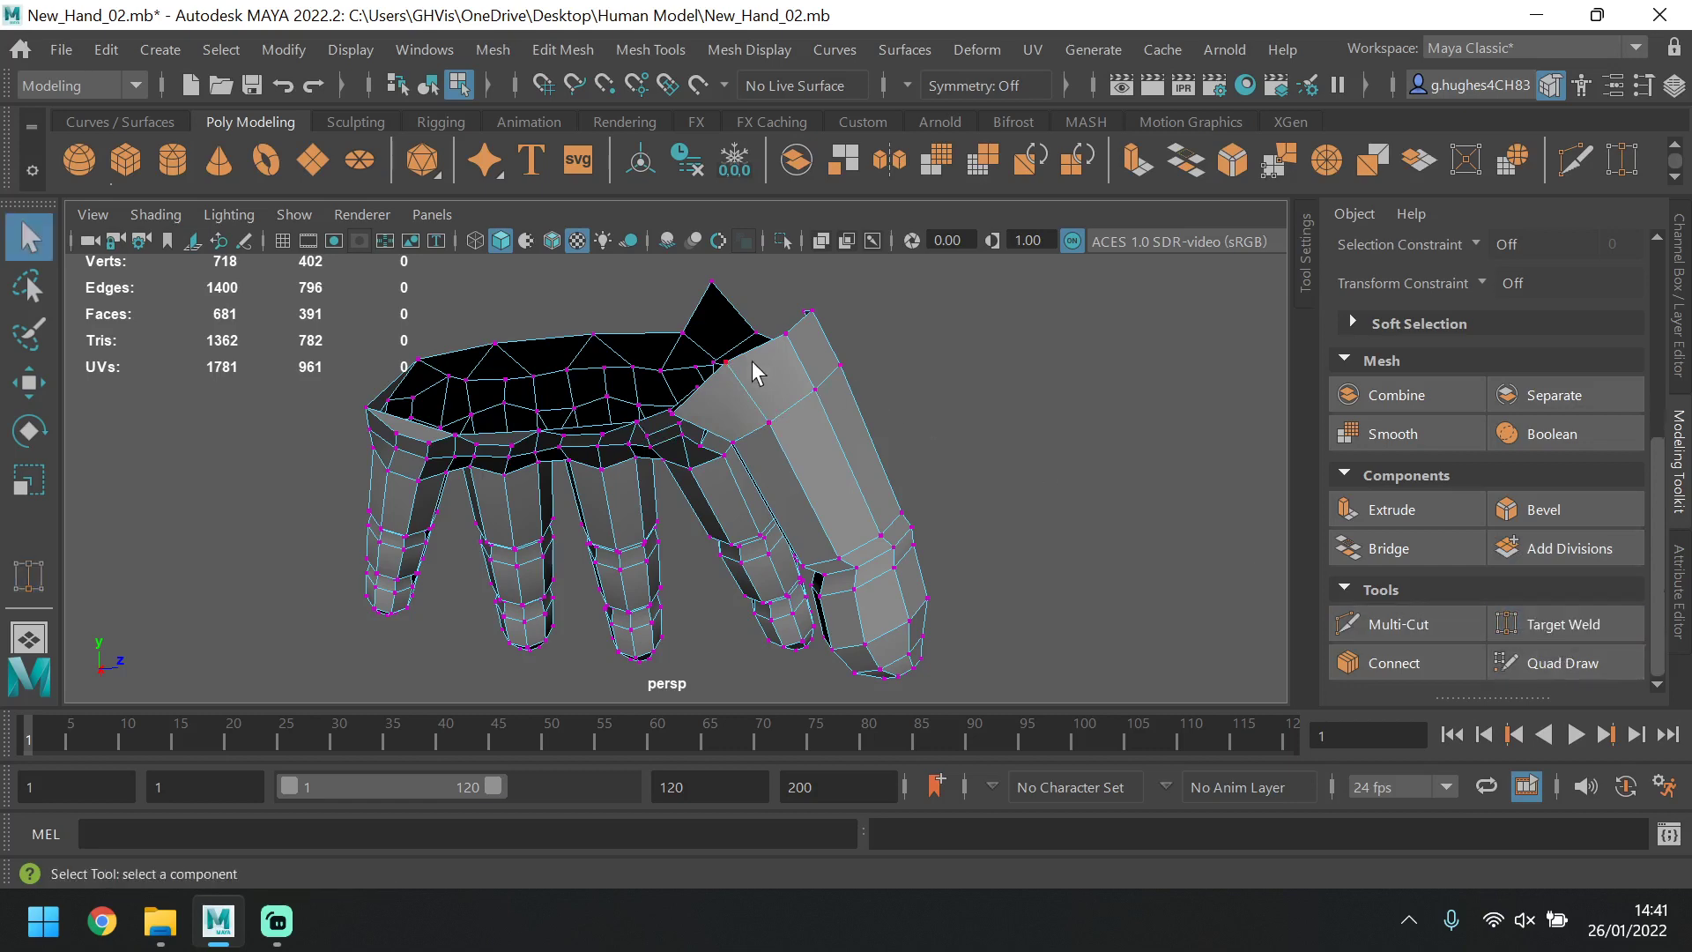
# Move the webbing's corner vertex and the facing corner vertex of the thumb's base toward each other across the gap.
pyautogui.press('w')
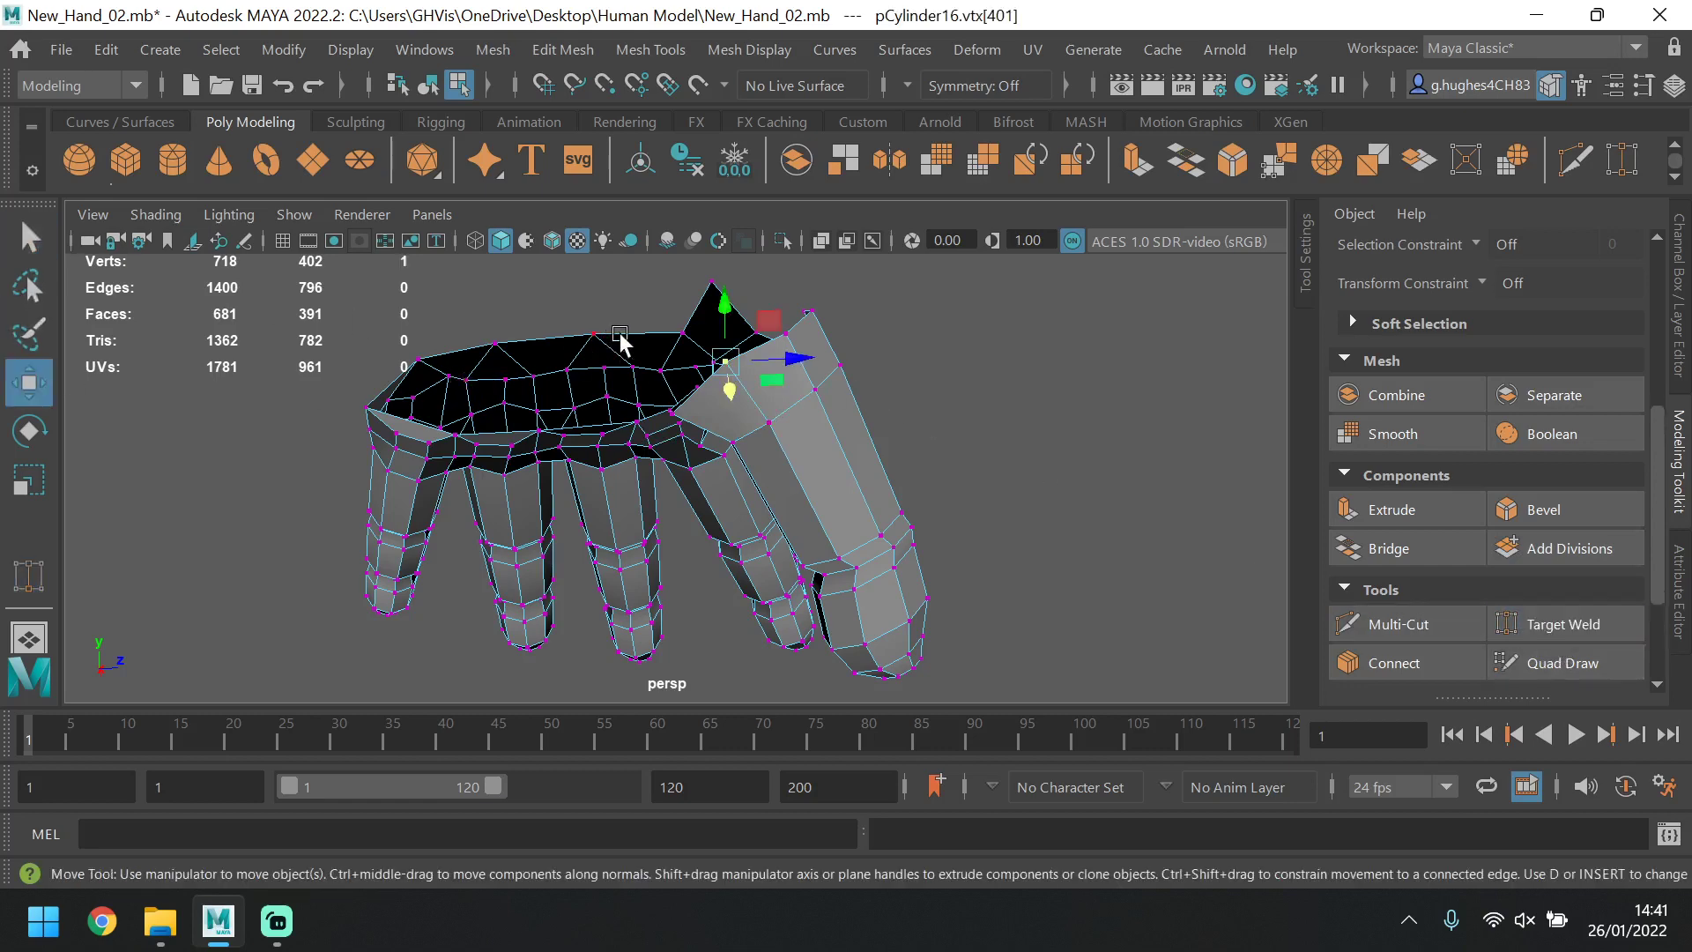
pyautogui.keyDown('alt'); pyautogui.moveTo(743, 327); pyautogui.dragTo(678, 429); pyautogui.keyUp('alt')
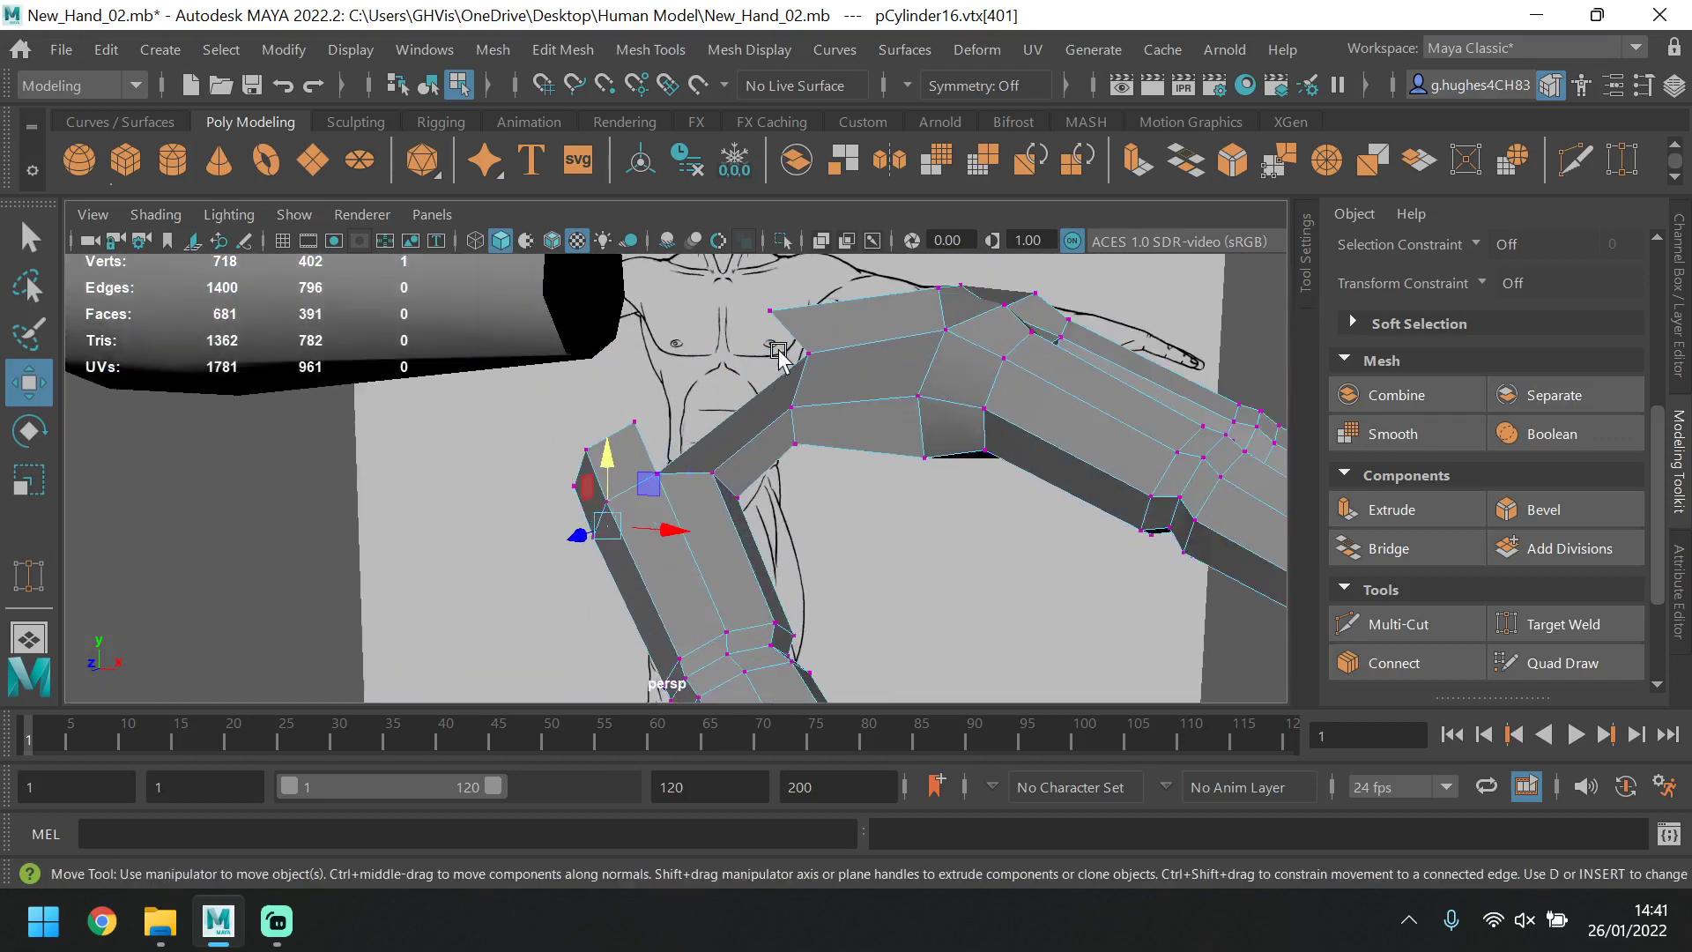
pyautogui.click(805, 354)
pyautogui.moveTo(856, 355); pyautogui.dragTo(750, 383)
pyautogui.click(633, 422)
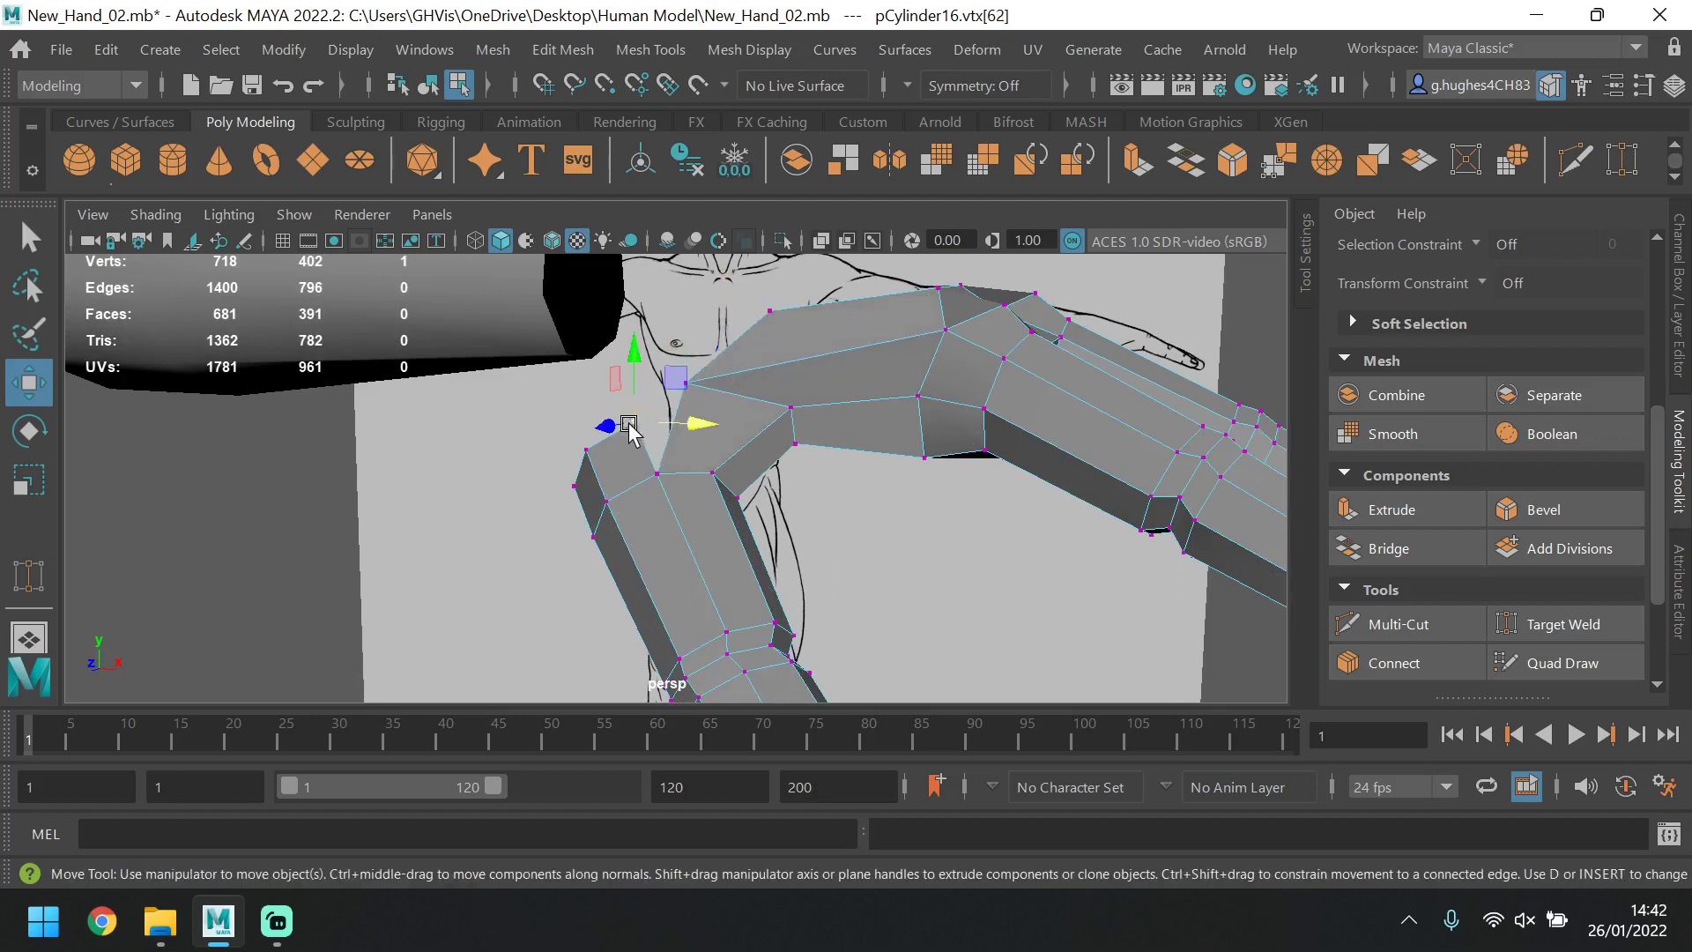
pyautogui.moveTo(632, 386); pyautogui.dragTo(737, 382)
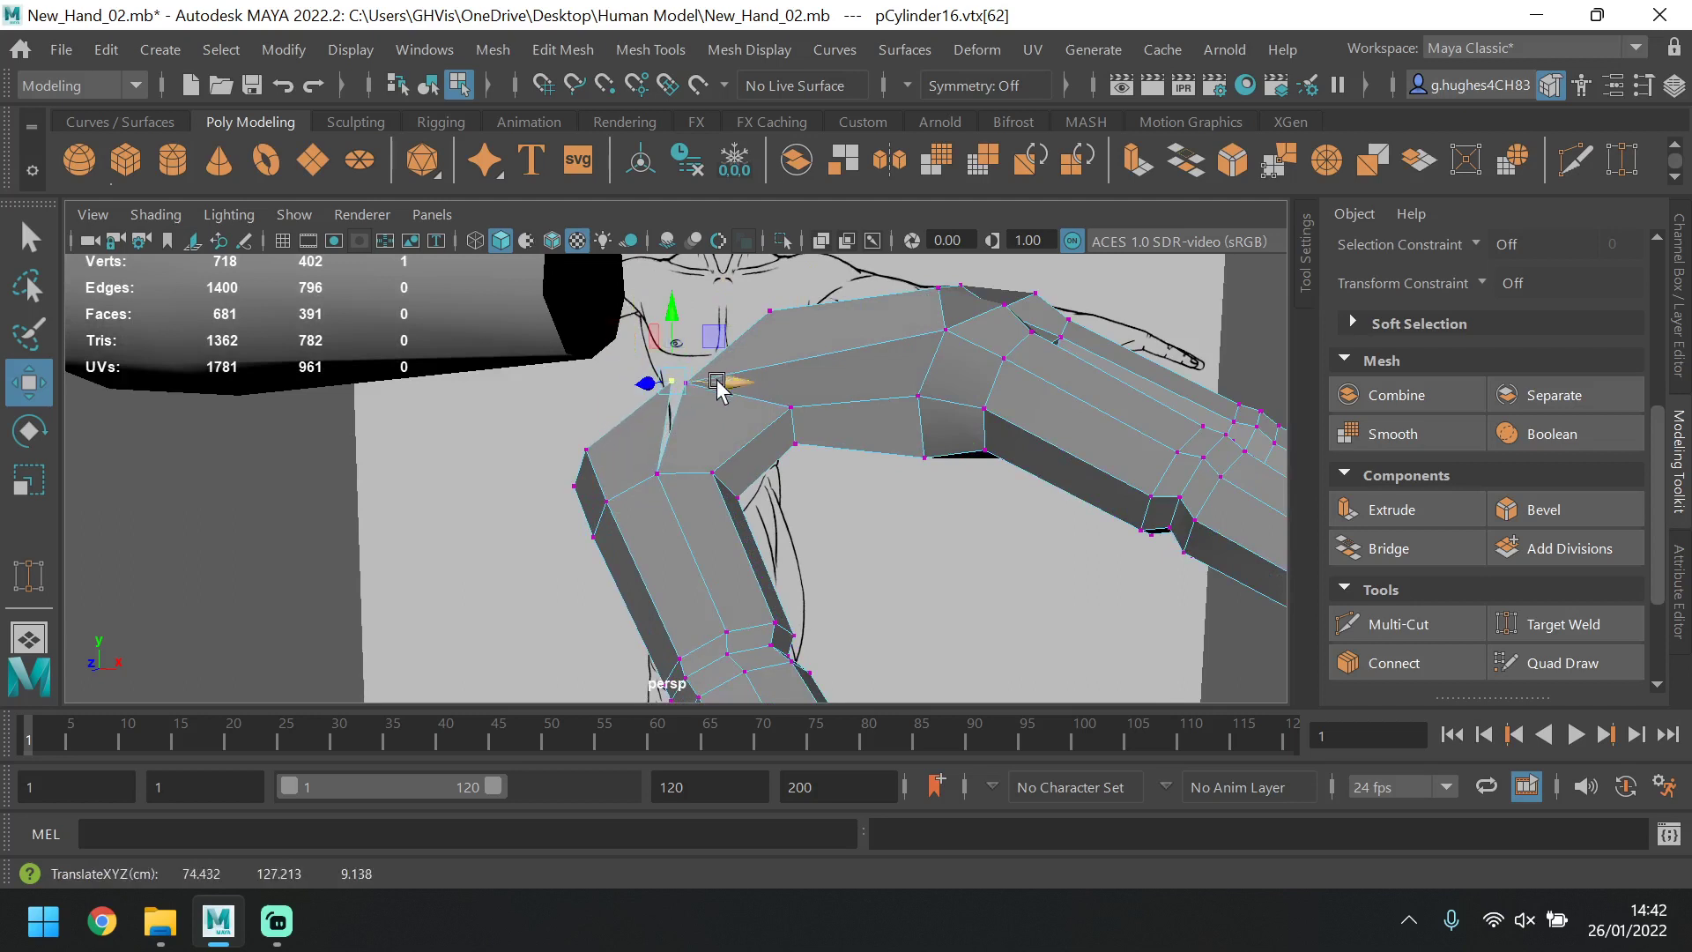
# Target Weld the facing webbing and thumb corner vertices together, and weld the neighbouring open thumb vertex to the adjacent webbing vertex.
pyautogui.scroll(-3, 1458, 572)
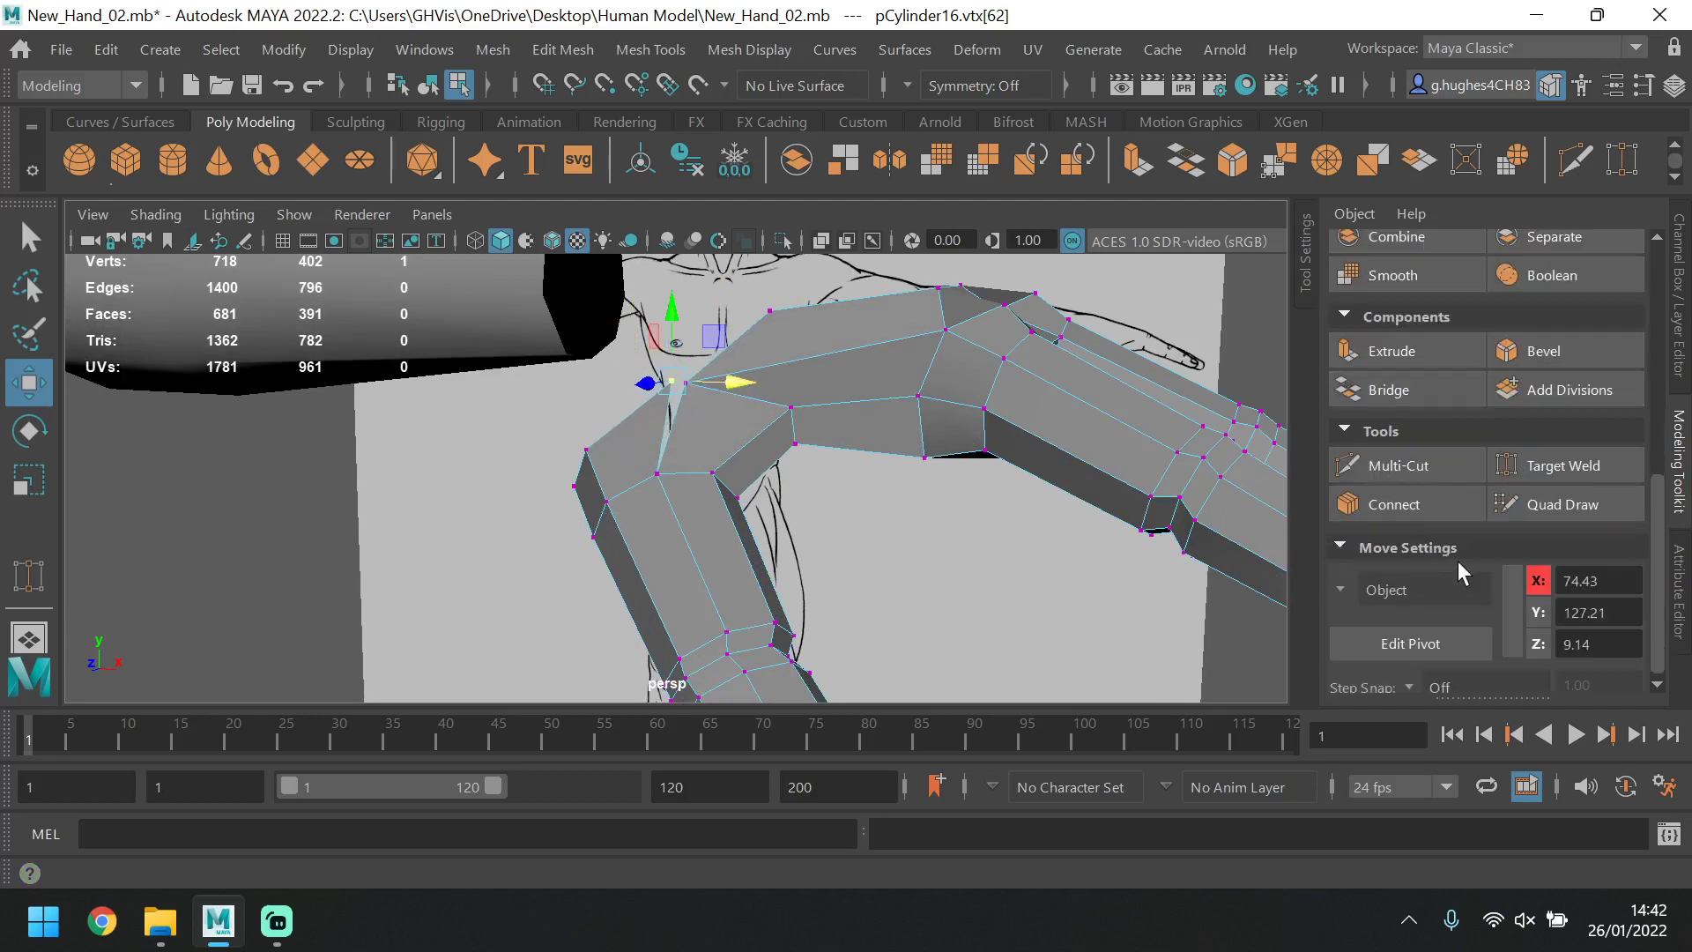
pyautogui.click(1551, 467)
pyautogui.moveTo(687, 385); pyautogui.dragTo(671, 383)
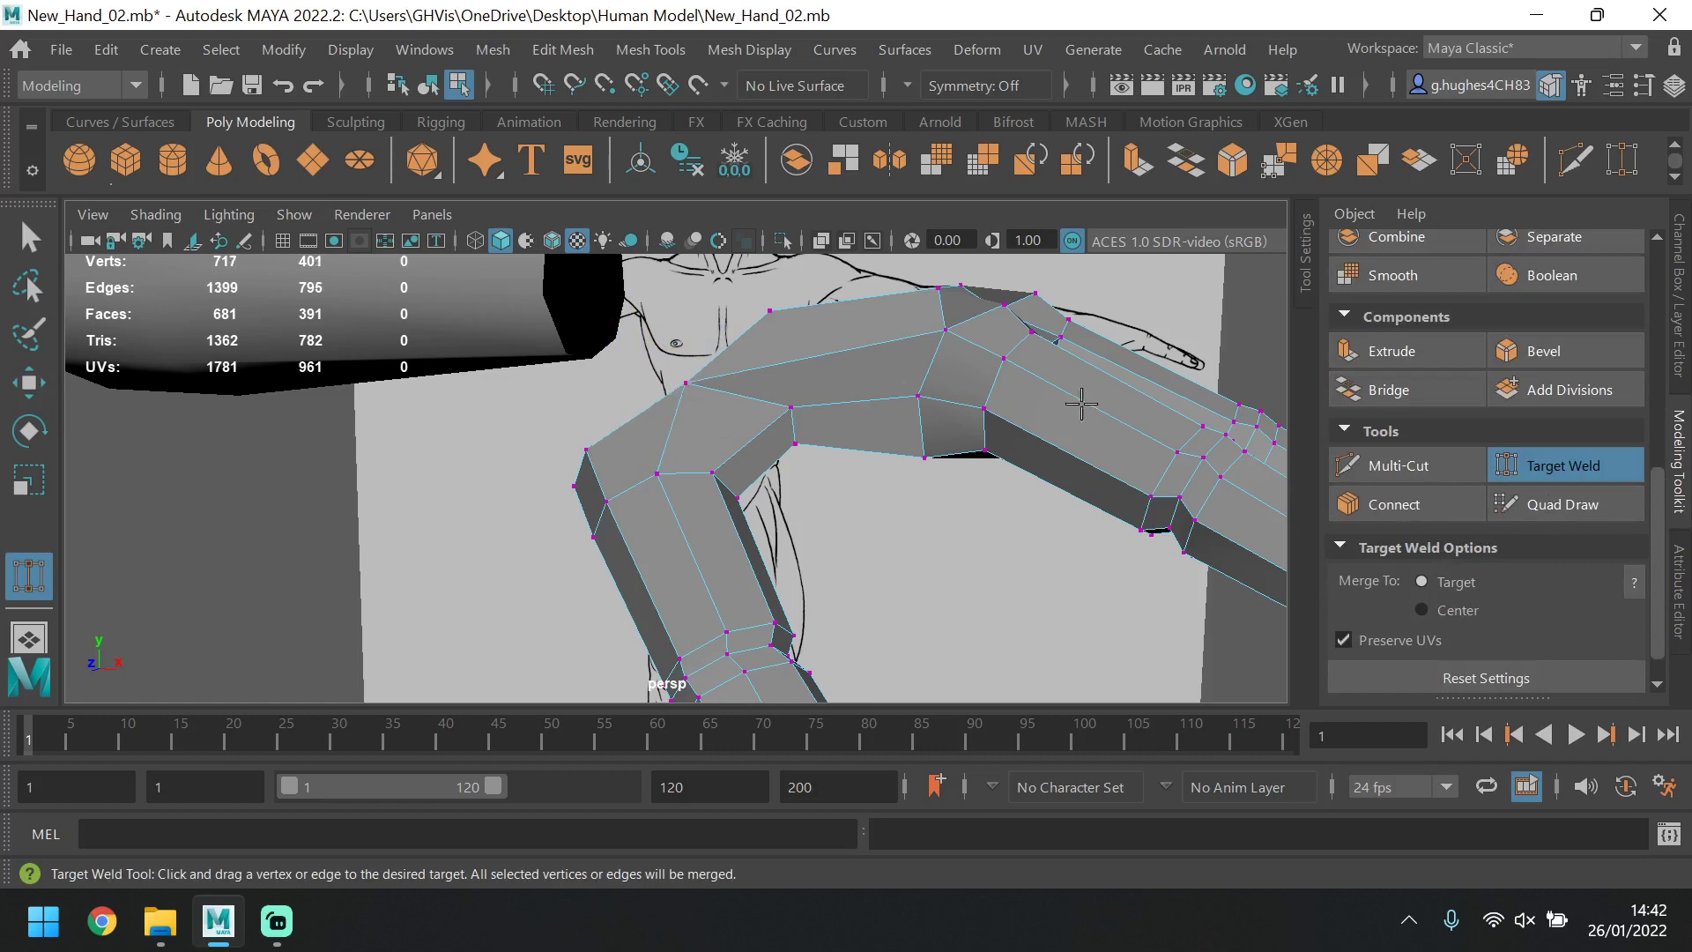
pyautogui.keyDown('alt'); pyautogui.moveTo(567, 511); pyautogui.dragTo(646, 399); pyautogui.keyUp('alt')
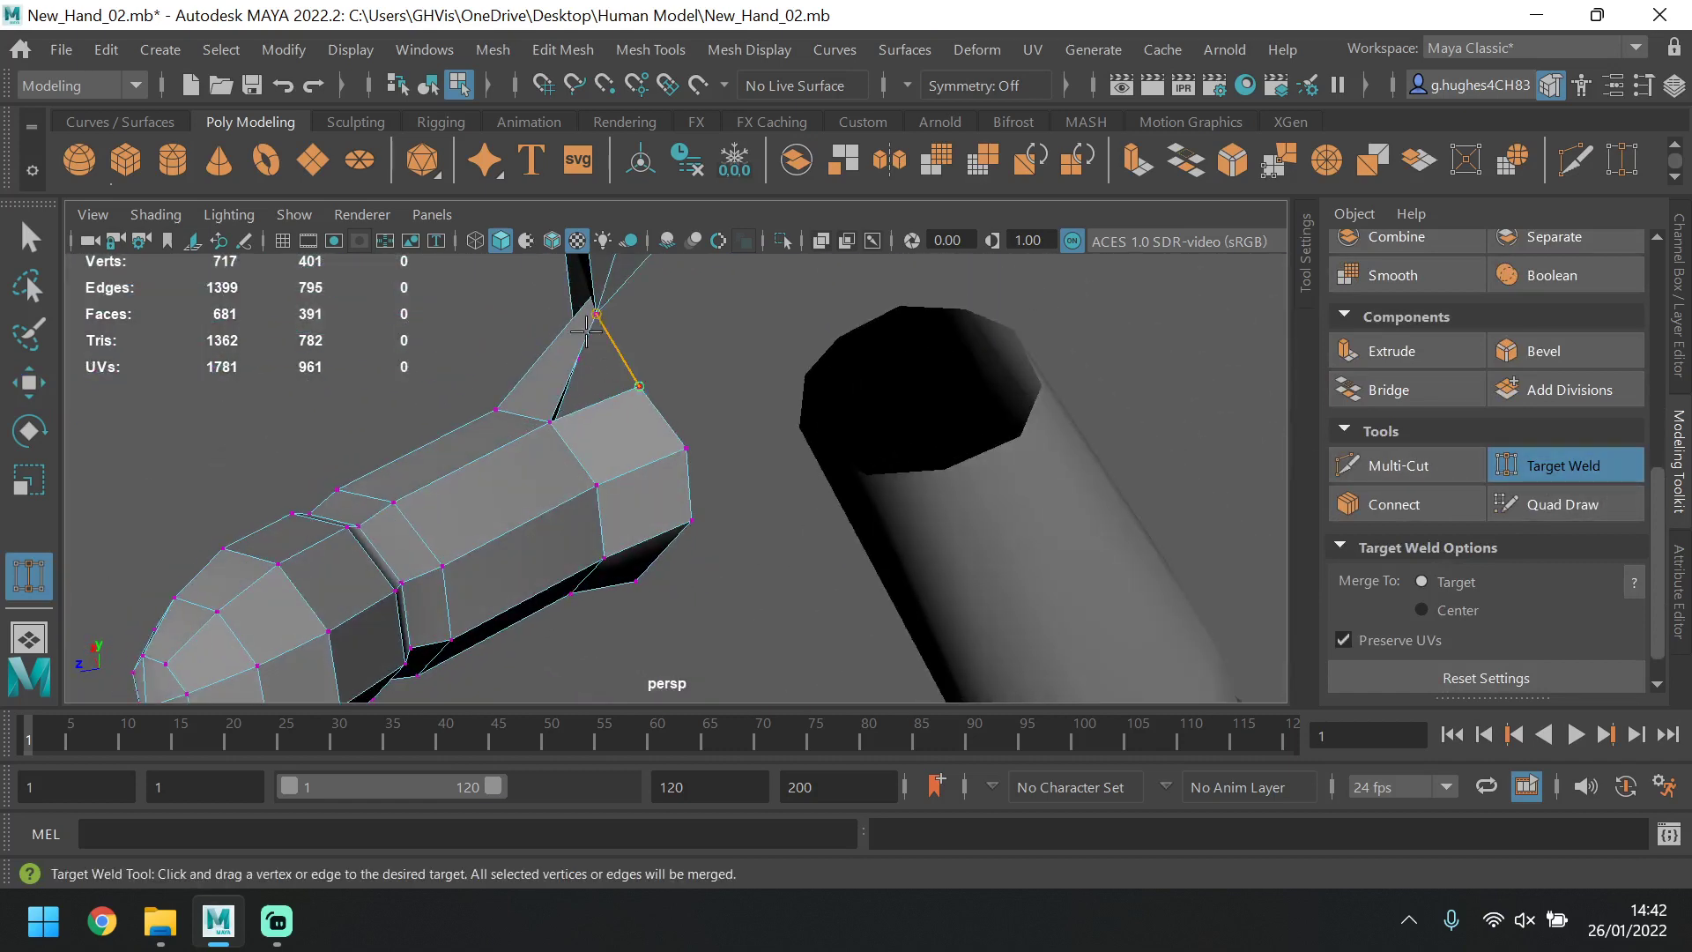
pyautogui.moveTo(586, 331); pyautogui.dragTo(996, 480)
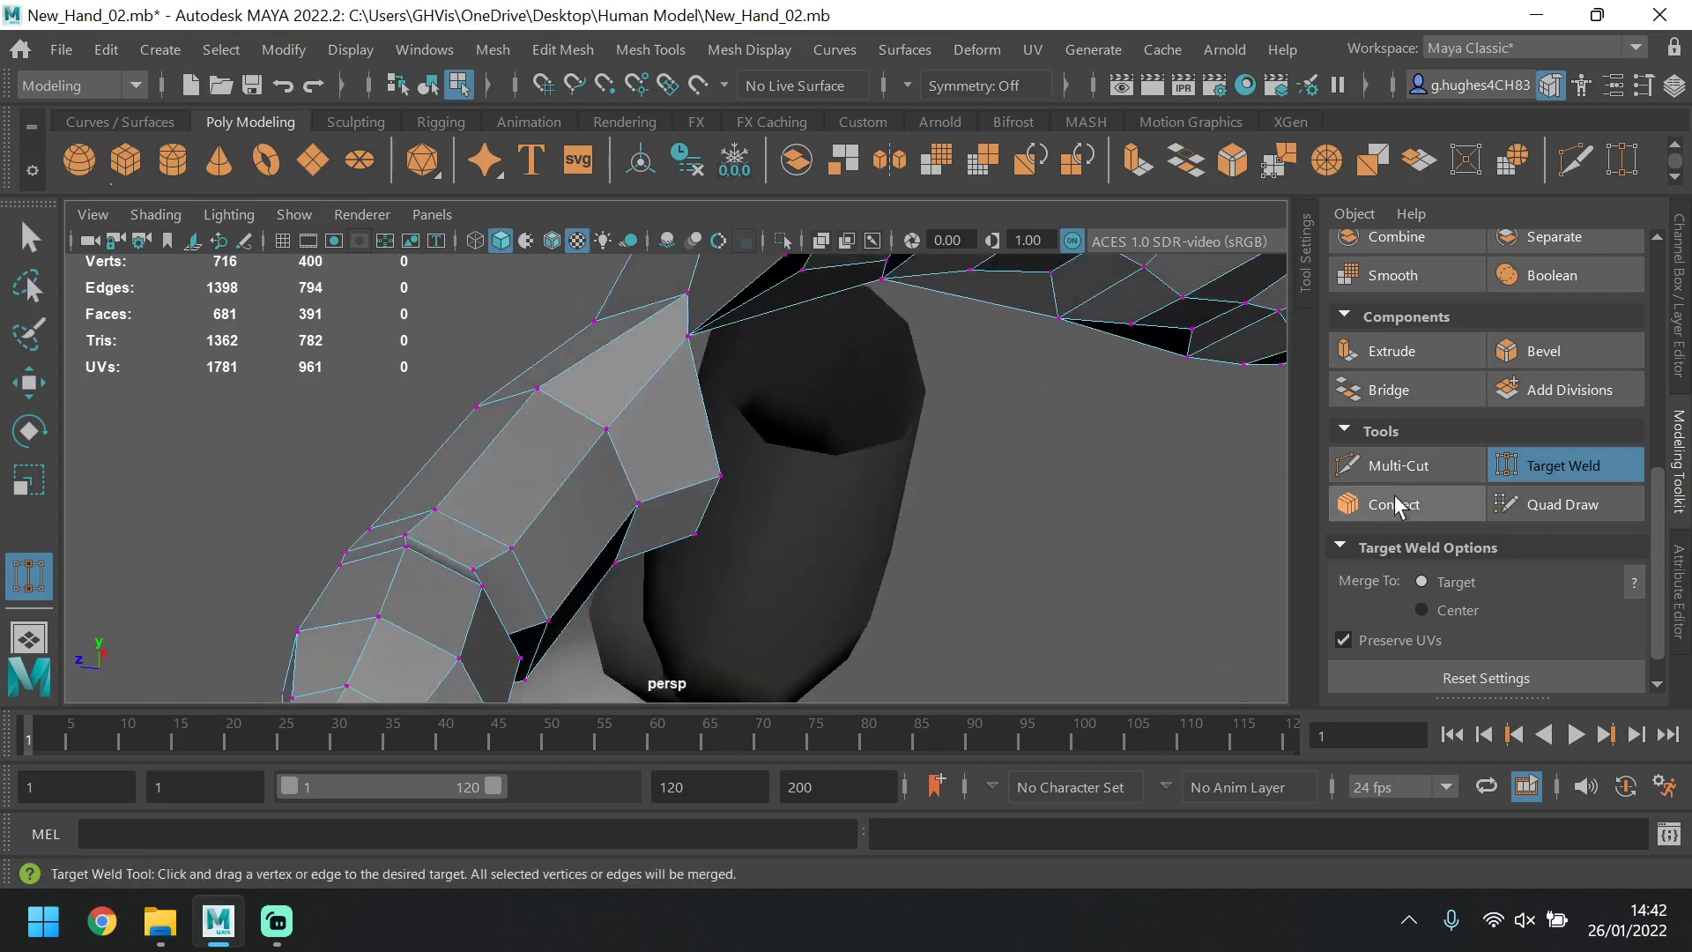
# Leave the Target Weld tool and switch to edge selection on the hand mesh.
pyautogui.click(1537, 475)
pyautogui.scroll(5, 1389, 458)
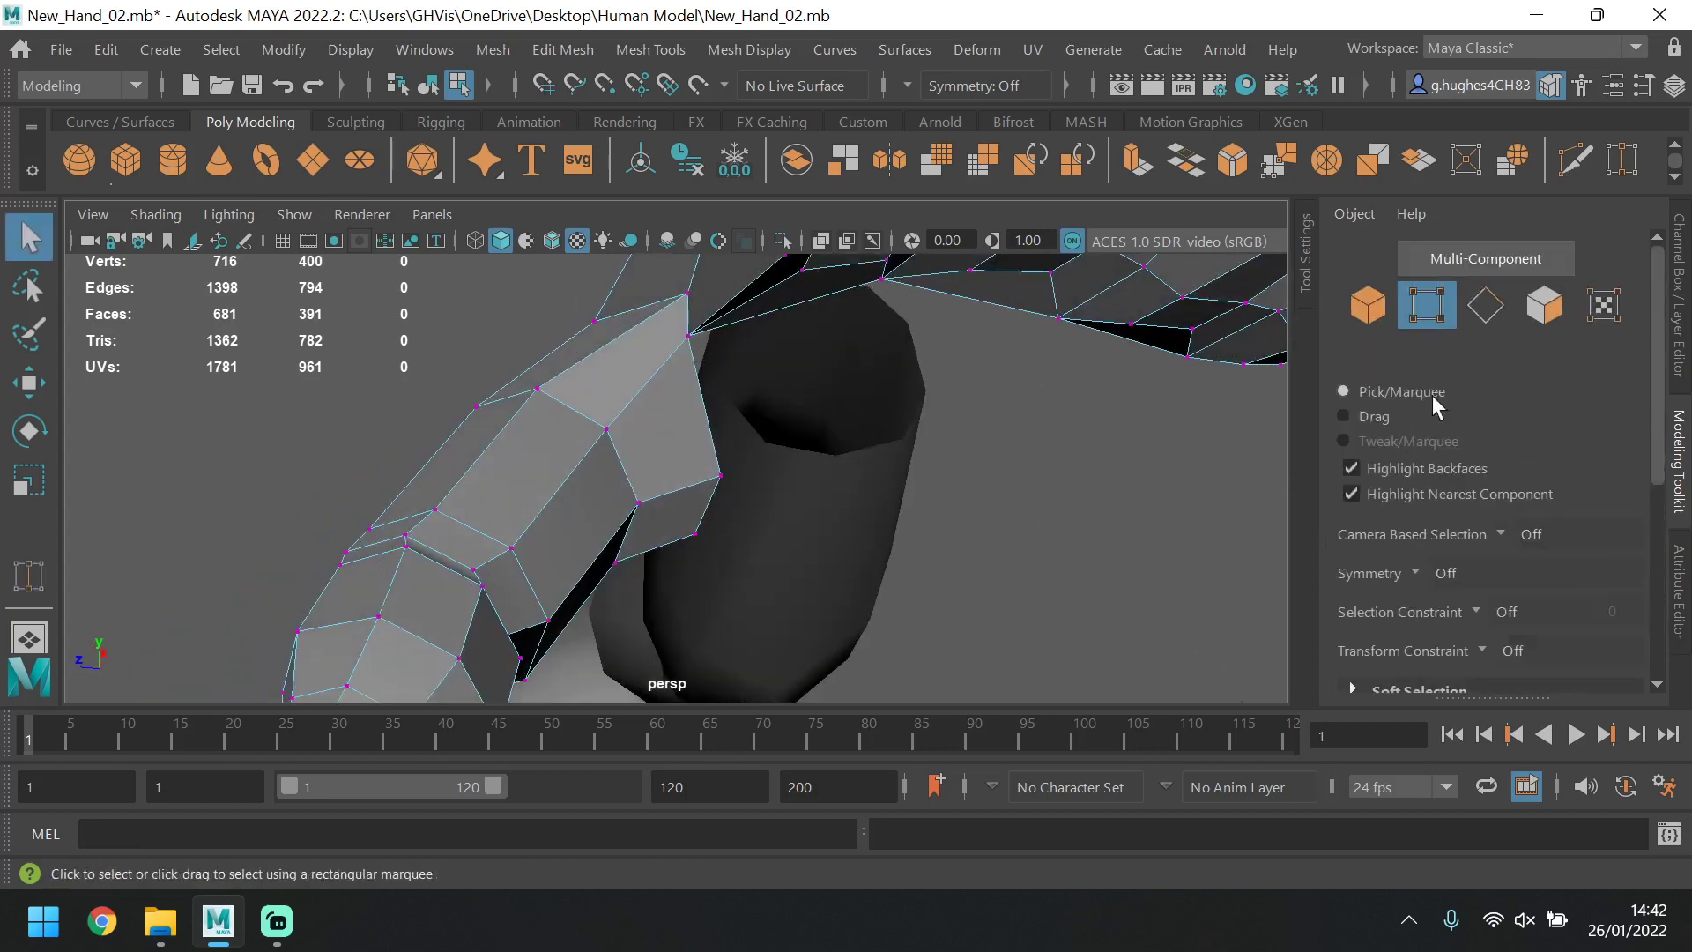
pyautogui.click(1543, 305)
pyautogui.click(648, 428)
pyautogui.keyDown('shift'); pyautogui.doubleClick(590, 398); pyautogui.keyUp('shift')
pyautogui.keyDown('alt'); pyautogui.moveTo(590, 399); pyautogui.dragTo(854, 441); pyautogui.keyUp('alt')
pyautogui.keyDown('alt'); pyautogui.moveTo(854, 441); pyautogui.dragTo(1012, 471, button='middle'); pyautogui.keyUp('alt')
pyautogui.click(1486, 304)
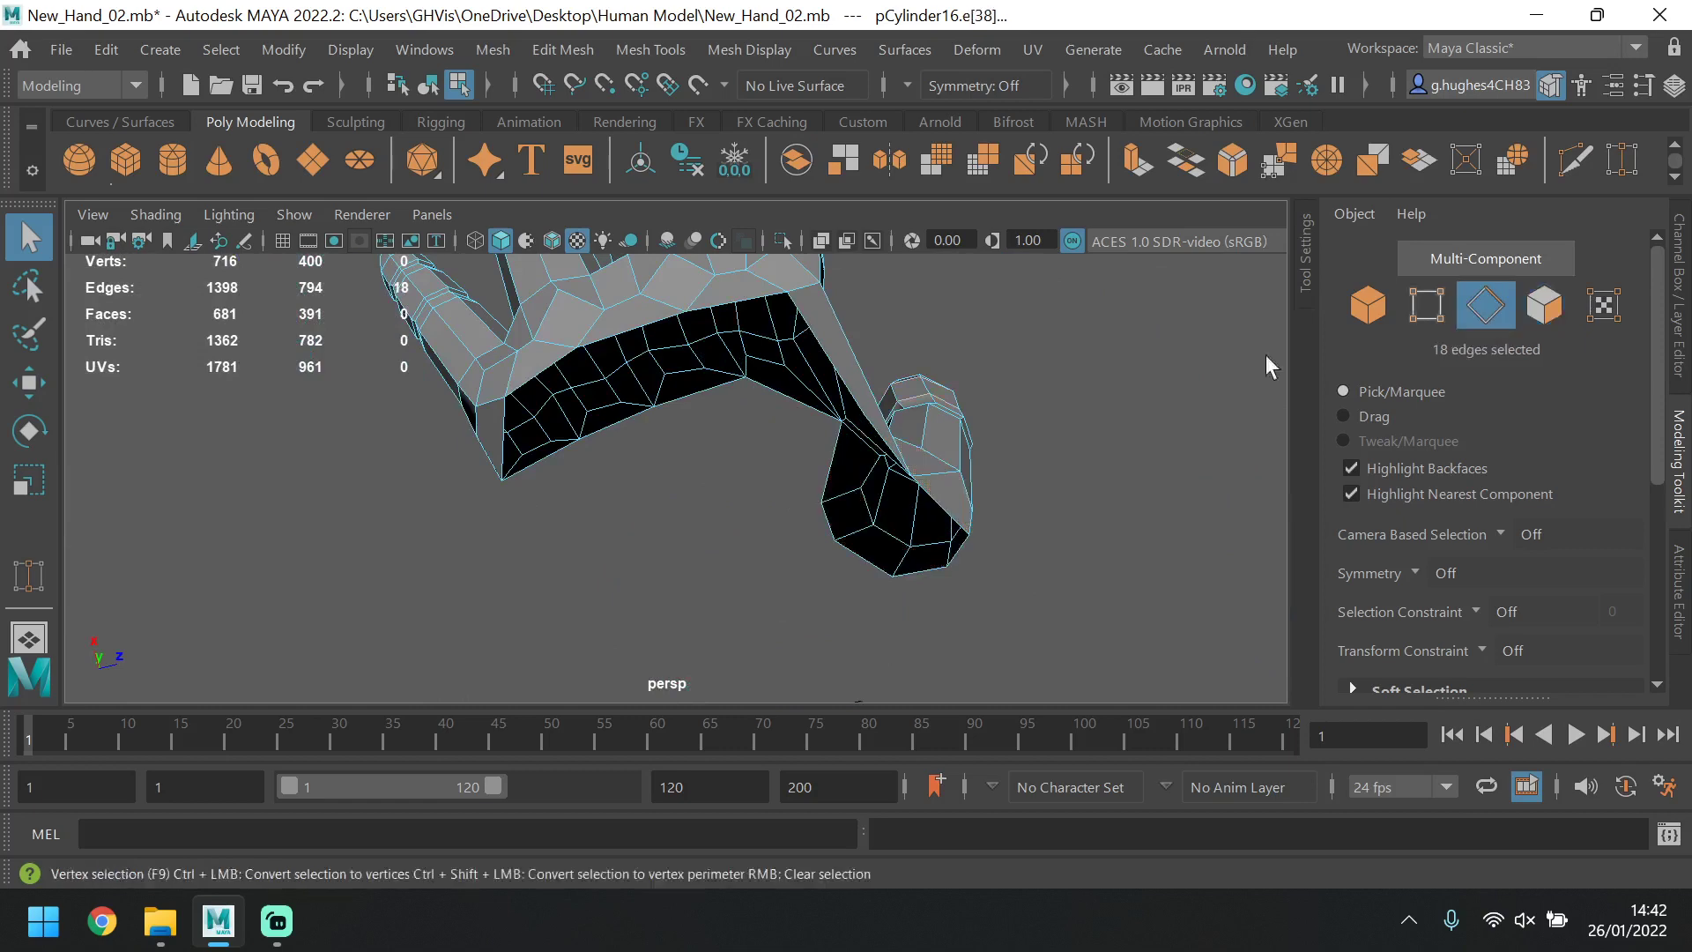
pyautogui.doubleClick(815, 341)
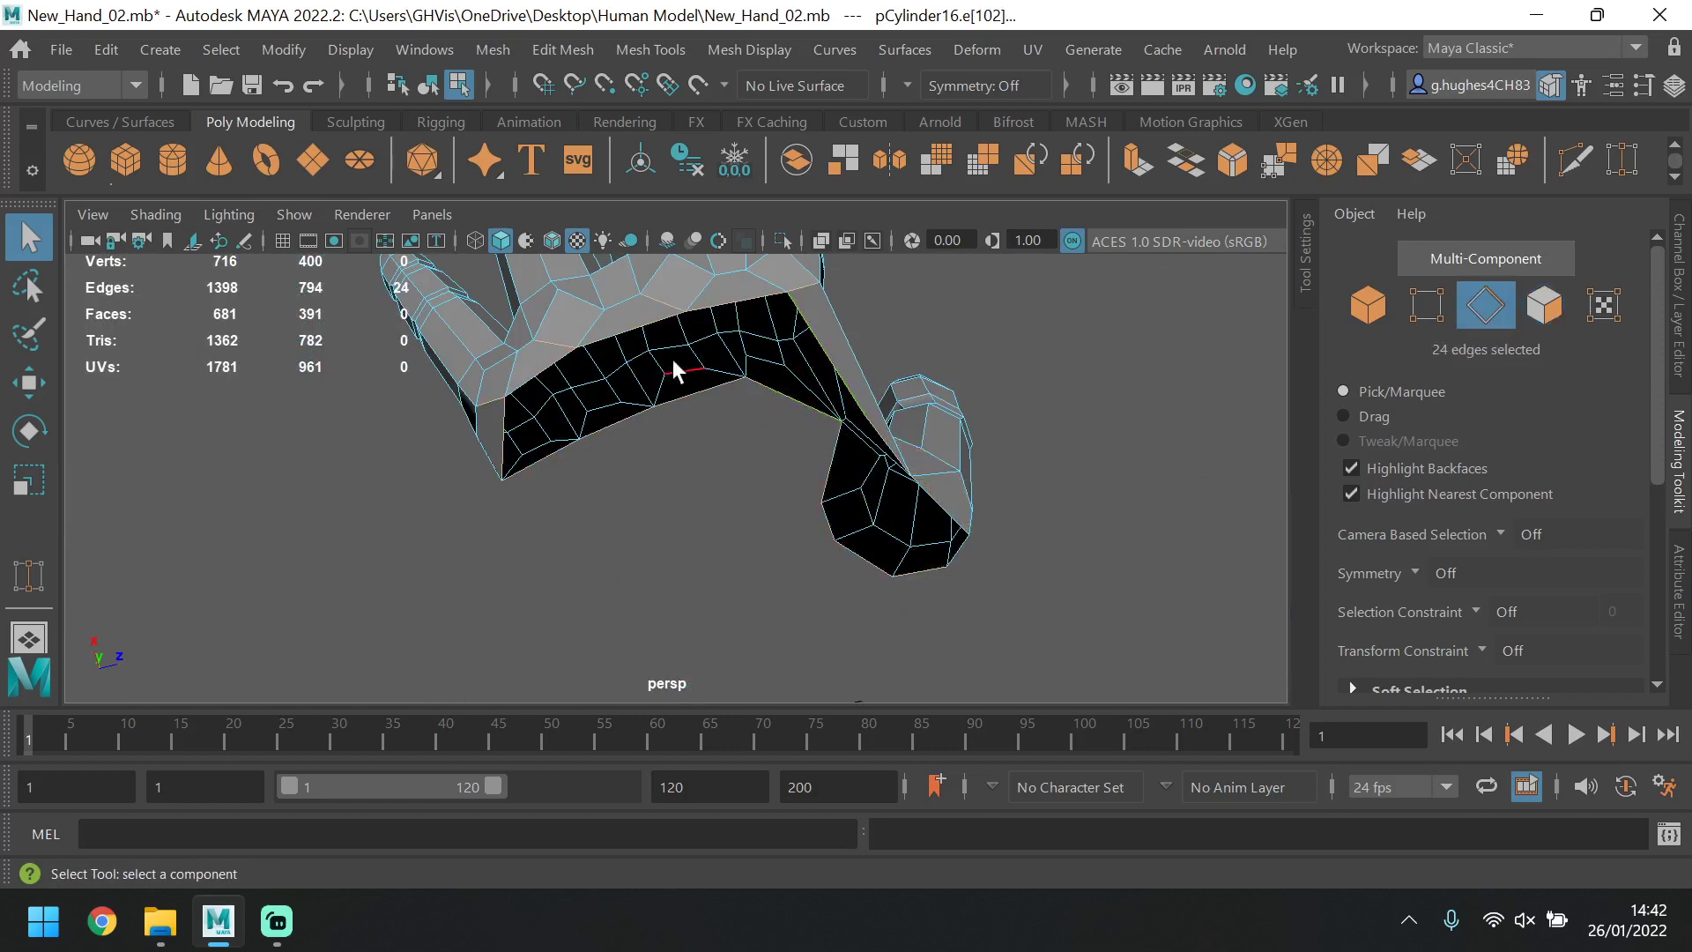
pyautogui.keyDown('alt'); pyautogui.moveTo(673, 361); pyautogui.dragTo(521, 430); pyautogui.keyUp('alt')
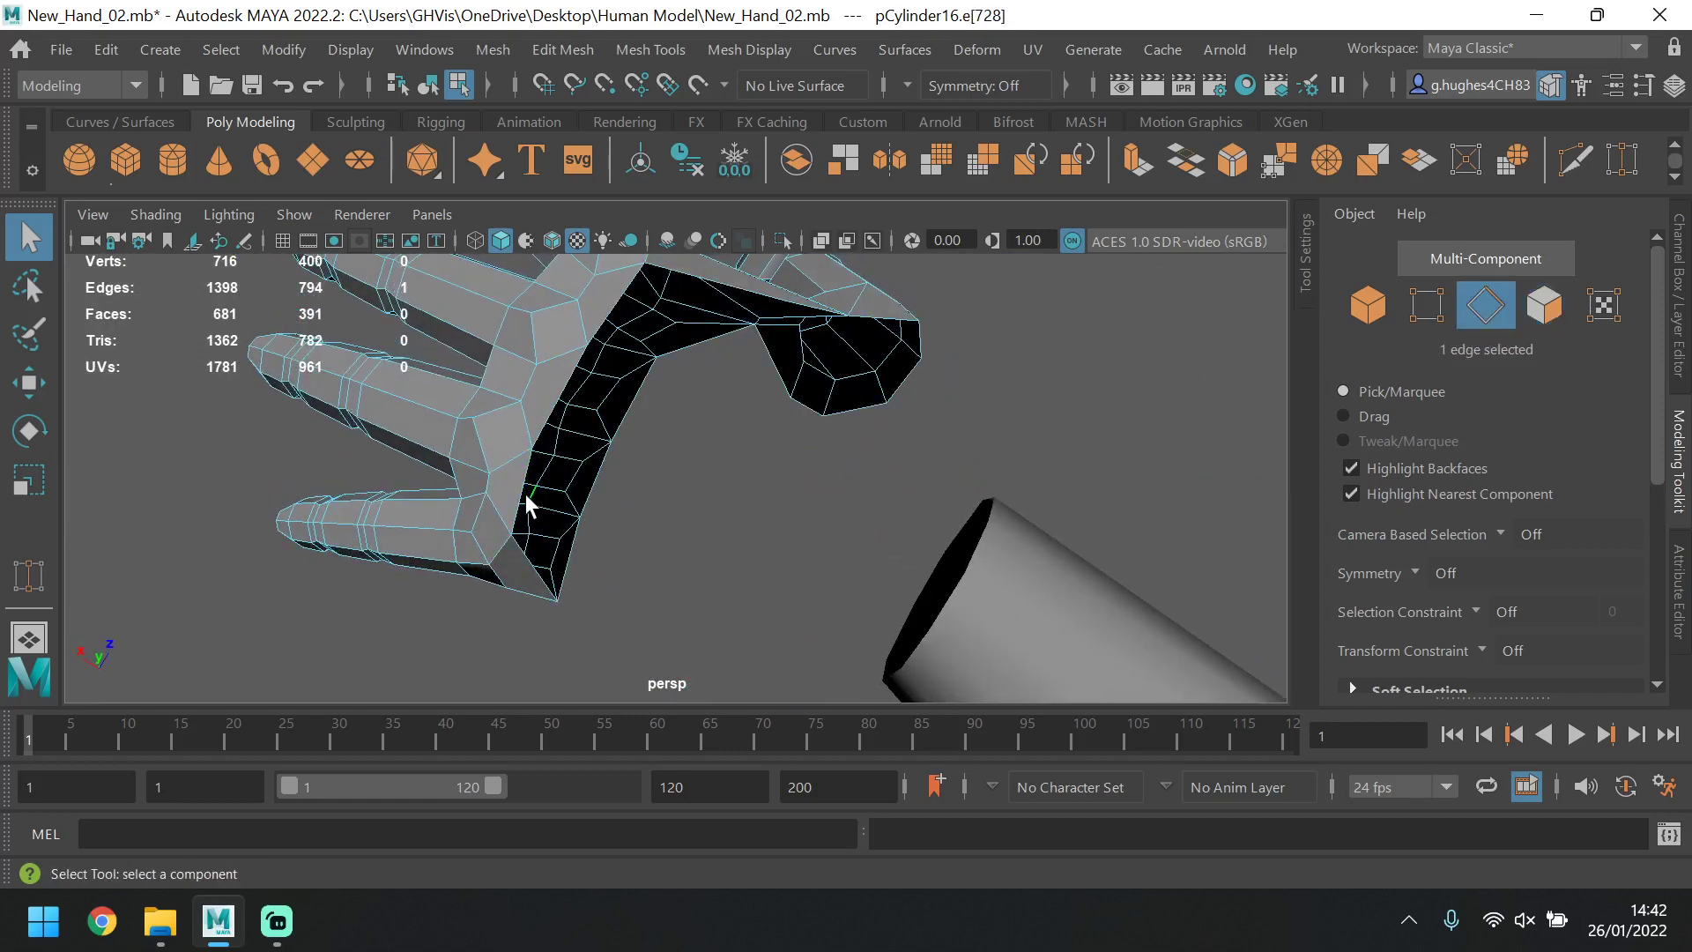
pyautogui.keyDown('alt'); pyautogui.moveTo(548, 530); pyautogui.dragTo(645, 467); pyautogui.keyUp('alt')
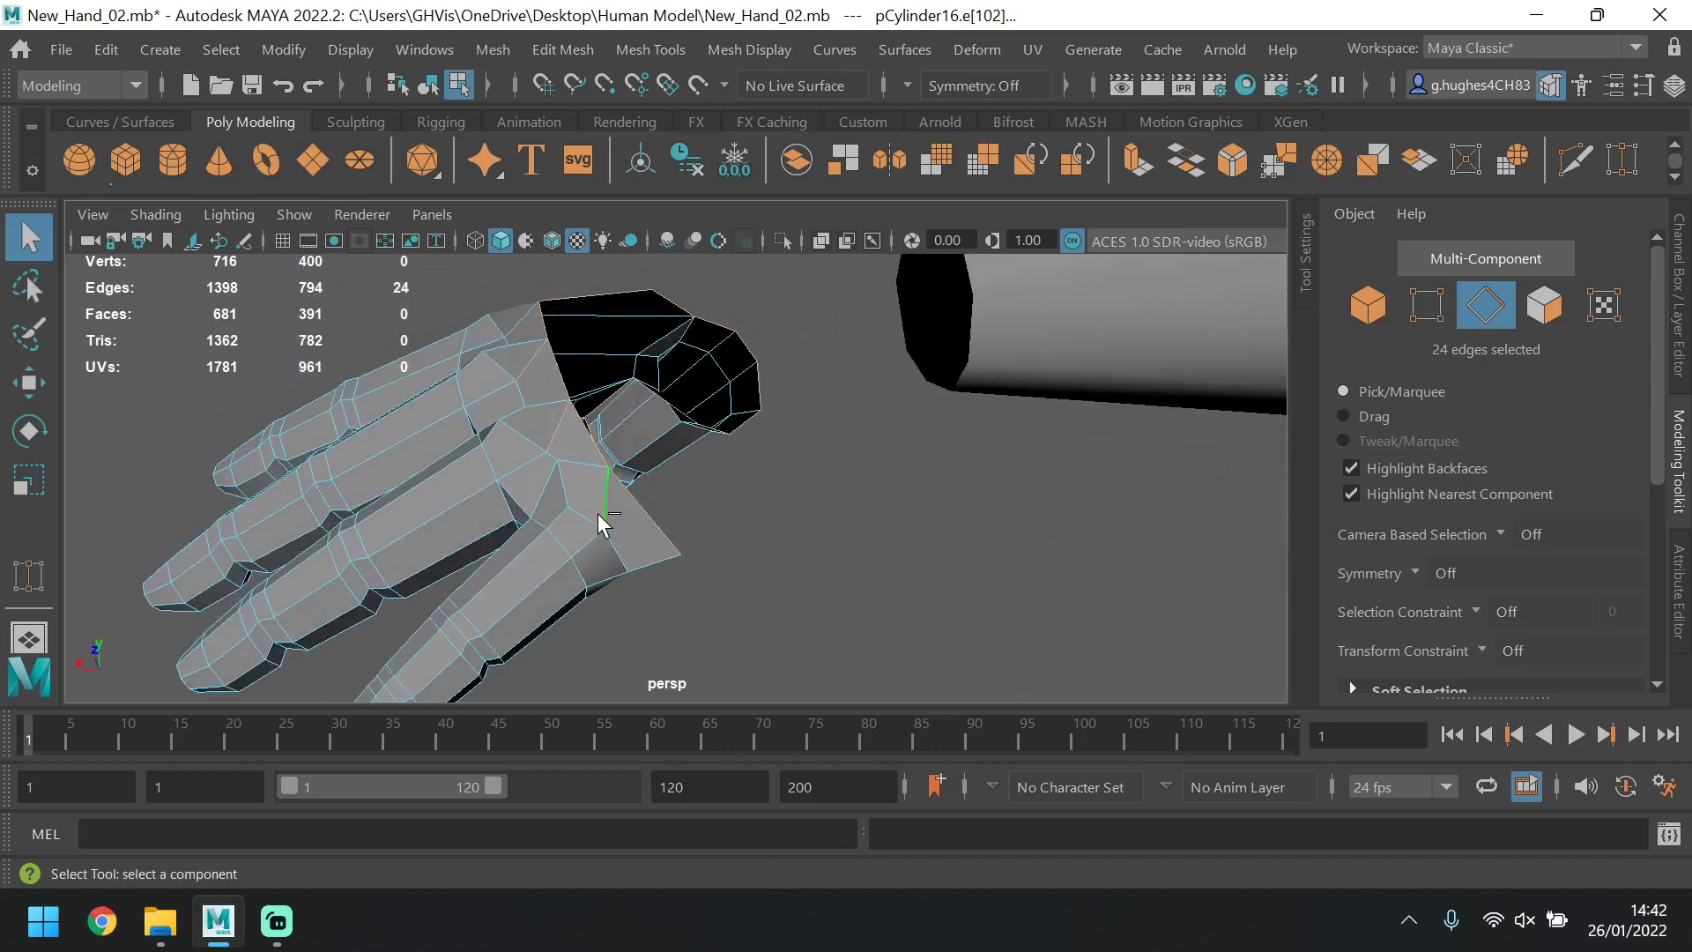
pyautogui.keyDown('alt'); pyautogui.moveTo(527, 363); pyautogui.dragTo(653, 426); pyautogui.keyUp('alt')
pyautogui.keyDown('ctrl'); pyautogui.click(474, 462); pyautogui.keyUp('ctrl')
pyautogui.keyDown('alt'); pyautogui.moveTo(474, 462); pyautogui.dragTo(533, 470); pyautogui.keyUp('alt')
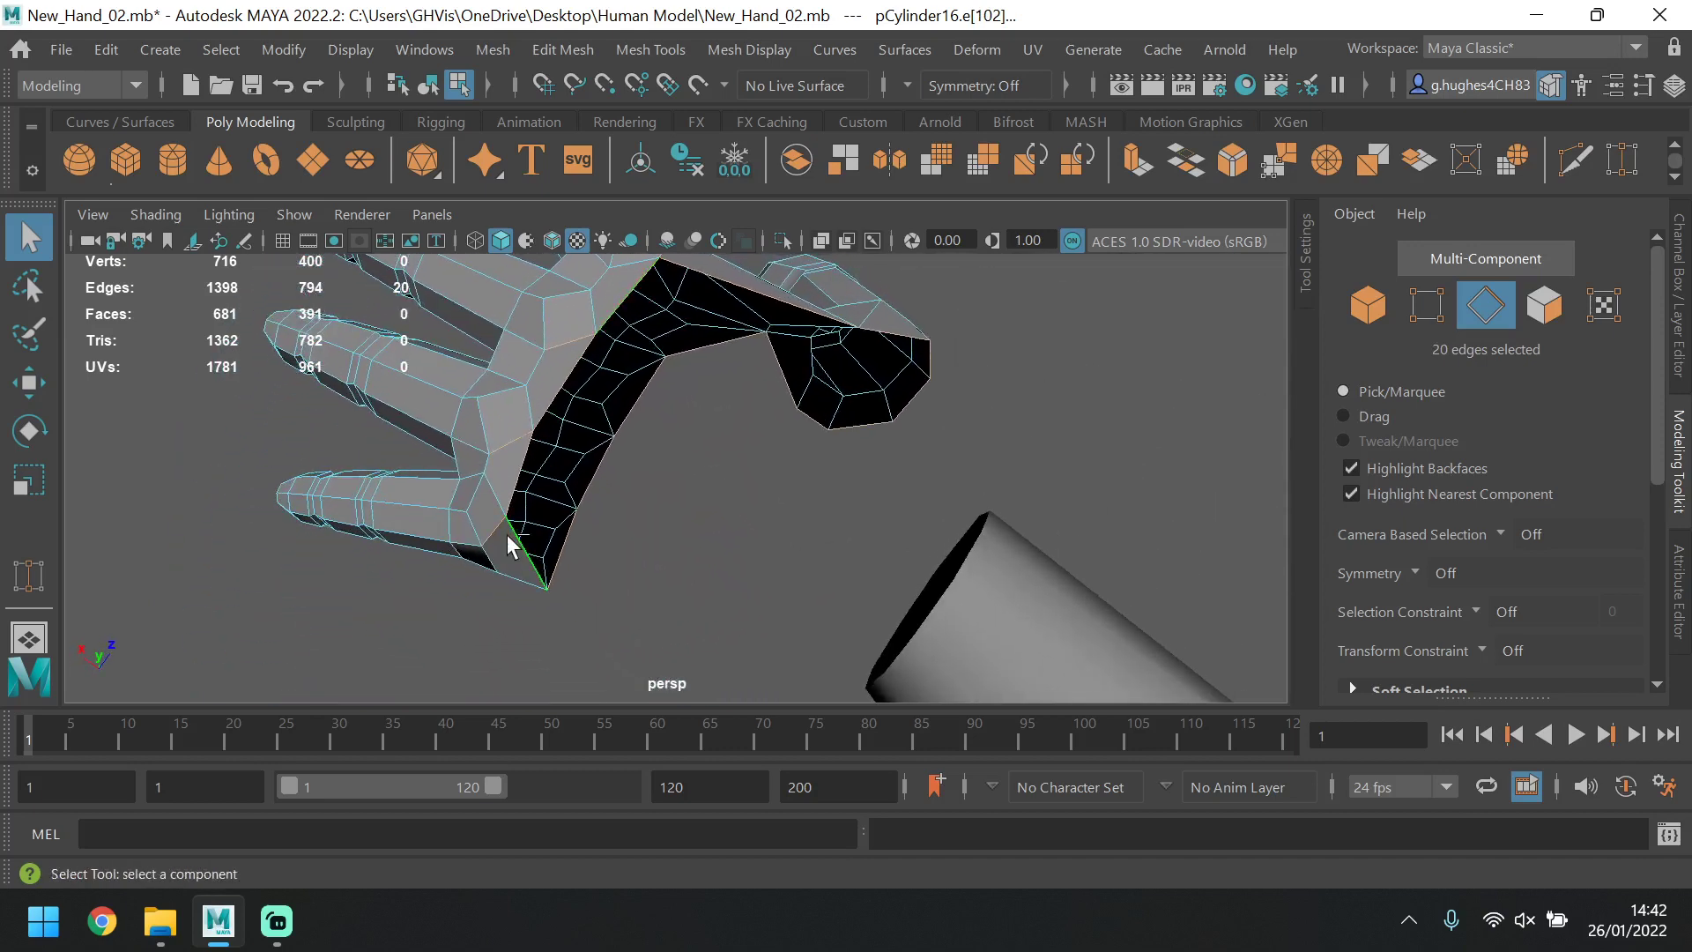
pyautogui.click(527, 506)
pyautogui.keyDown('shift'); pyautogui.click(649, 399); pyautogui.keyUp('shift')
pyautogui.keyDown('shift'); pyautogui.click(691, 362); pyautogui.keyUp('shift')
pyautogui.keyDown('alt'); pyautogui.moveTo(815, 375); pyautogui.dragTo(778, 410); pyautogui.keyUp('alt')
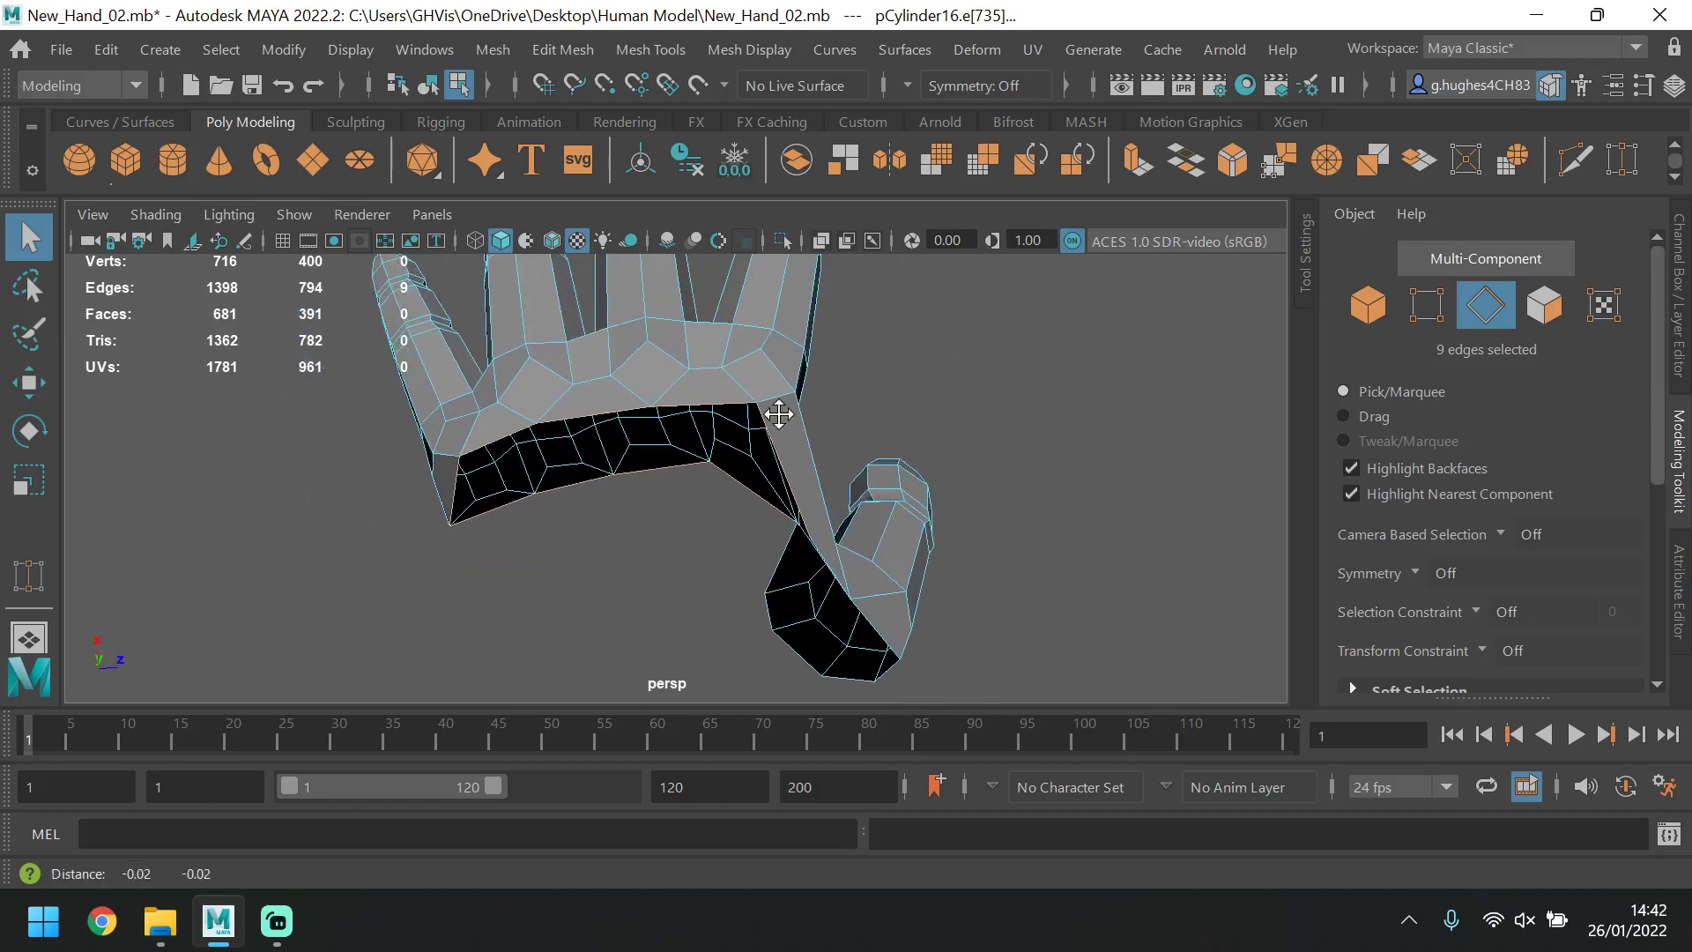
pyautogui.hotkey('ctrl', 'z')
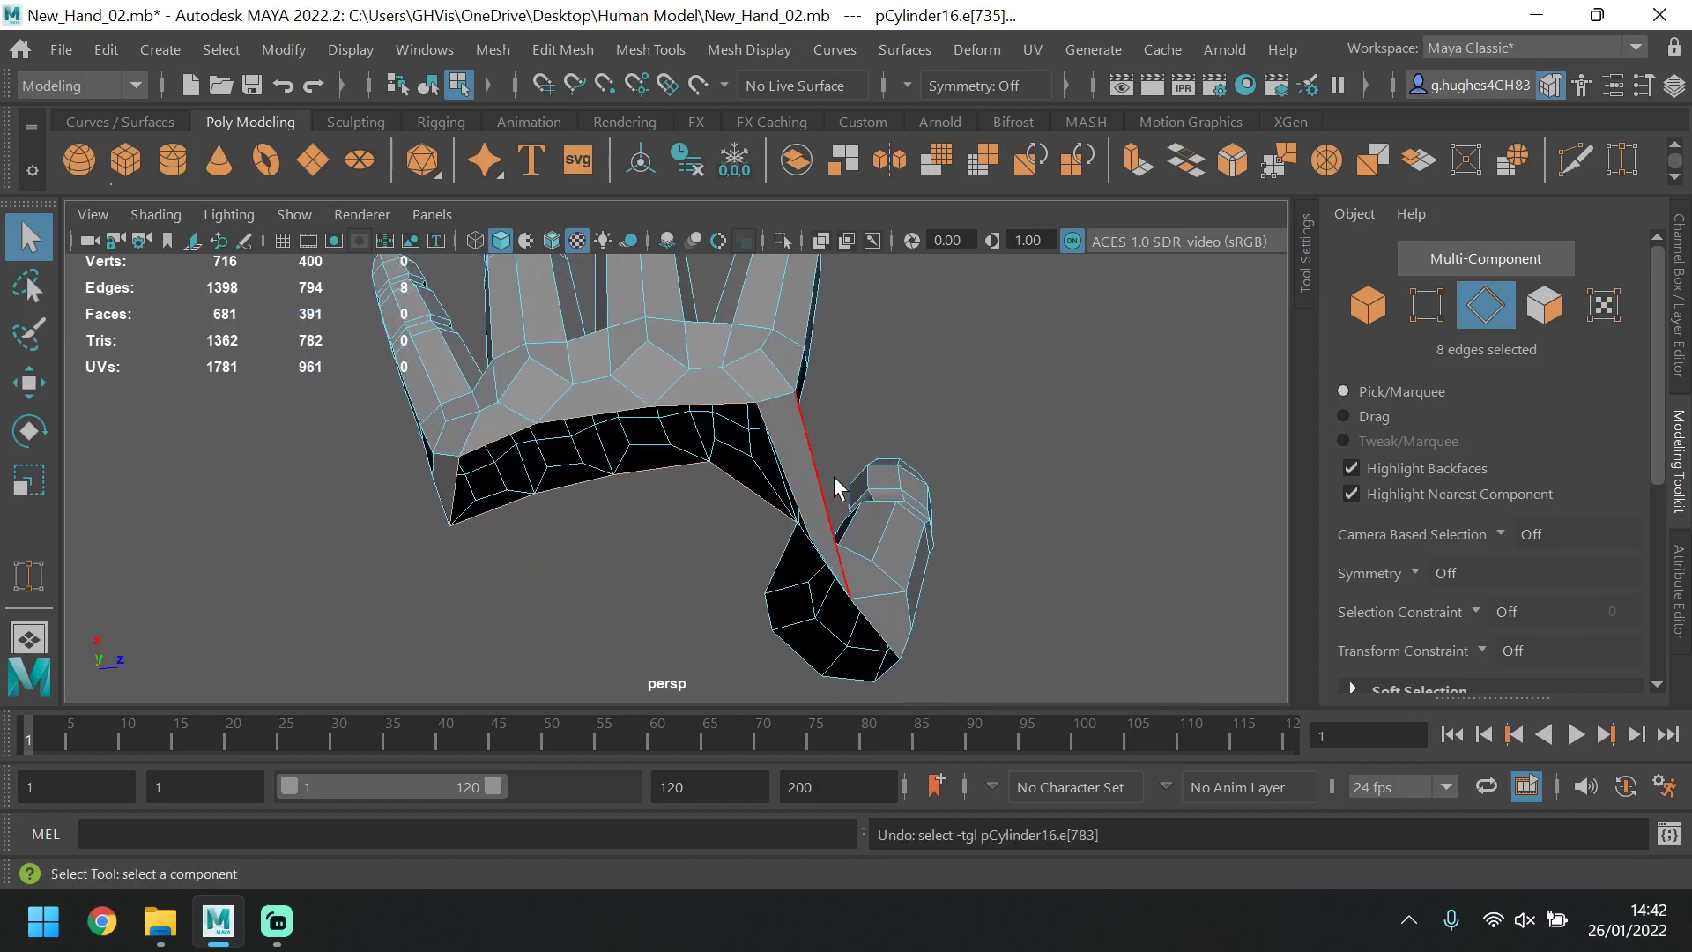
pyautogui.moveTo(837, 489)
pyautogui.keyDown('alt'); pyautogui.mouseDown()
pyautogui.moveTo(902, 453)
pyautogui.moveTo(907, 426)
pyautogui.moveTo(891, 468)
pyautogui.moveTo(817, 471)
pyautogui.mouseUp(); pyautogui.keyUp('alt')
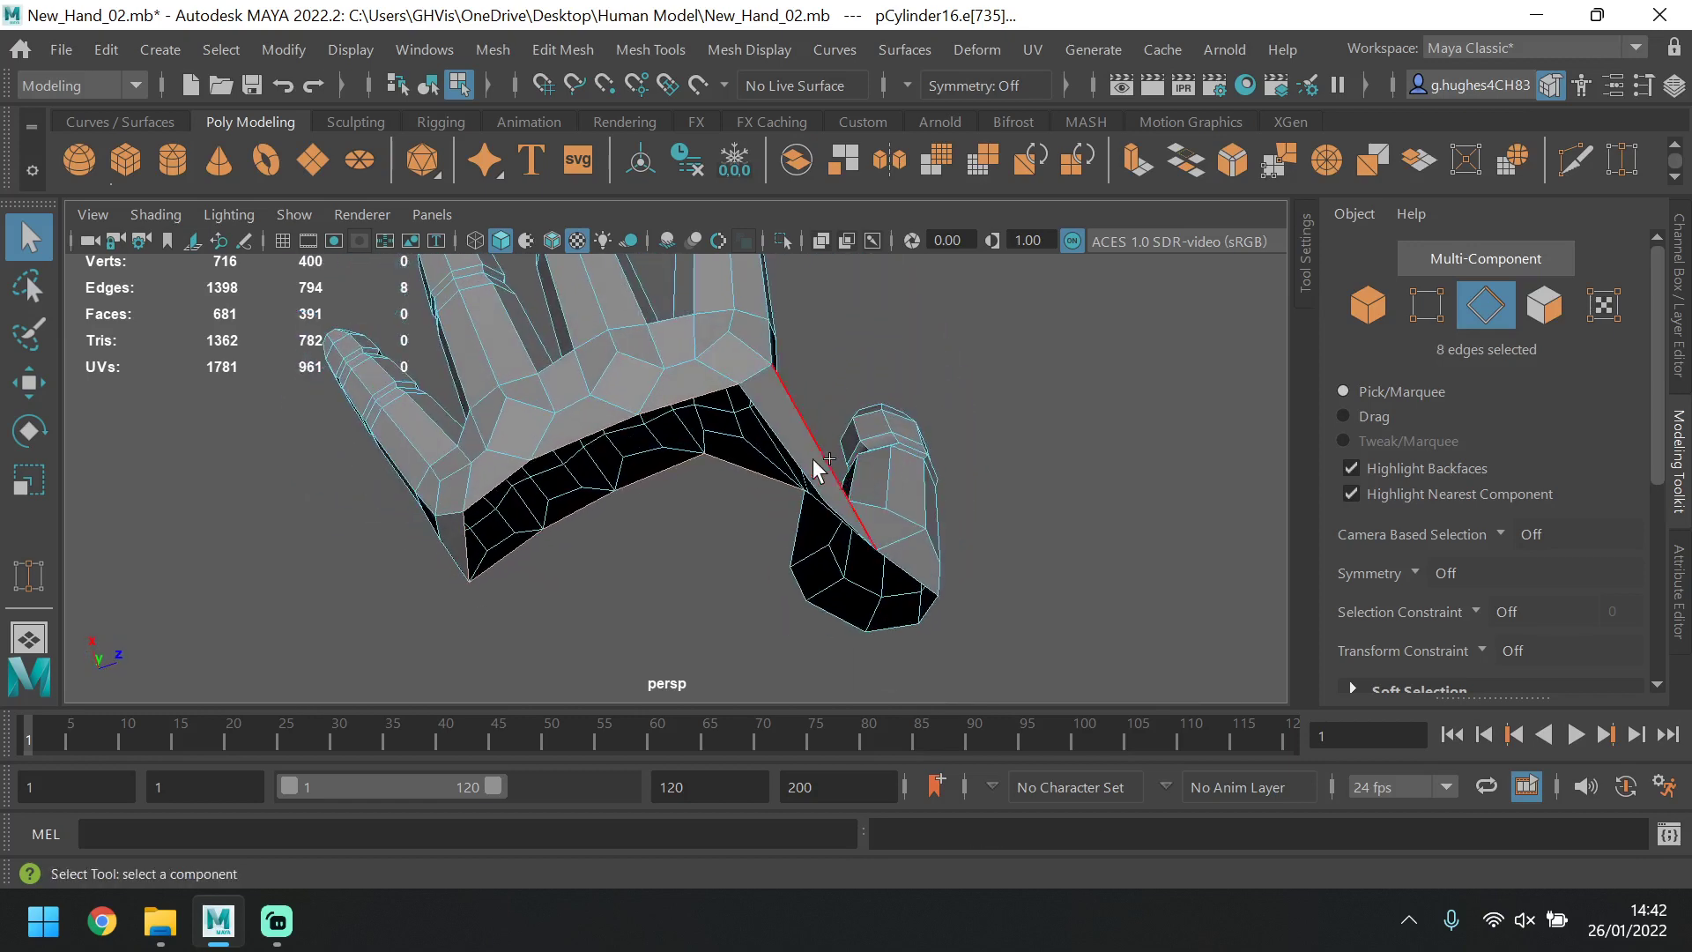
pyautogui.keyDown('alt'); pyautogui.moveTo(792, 539); pyautogui.dragTo(1068, 486); pyautogui.keyUp('alt')
pyautogui.hotkey('ctrl', 'z')
pyautogui.keyDown('shift'); pyautogui.click(797, 349); pyautogui.keyUp('shift')
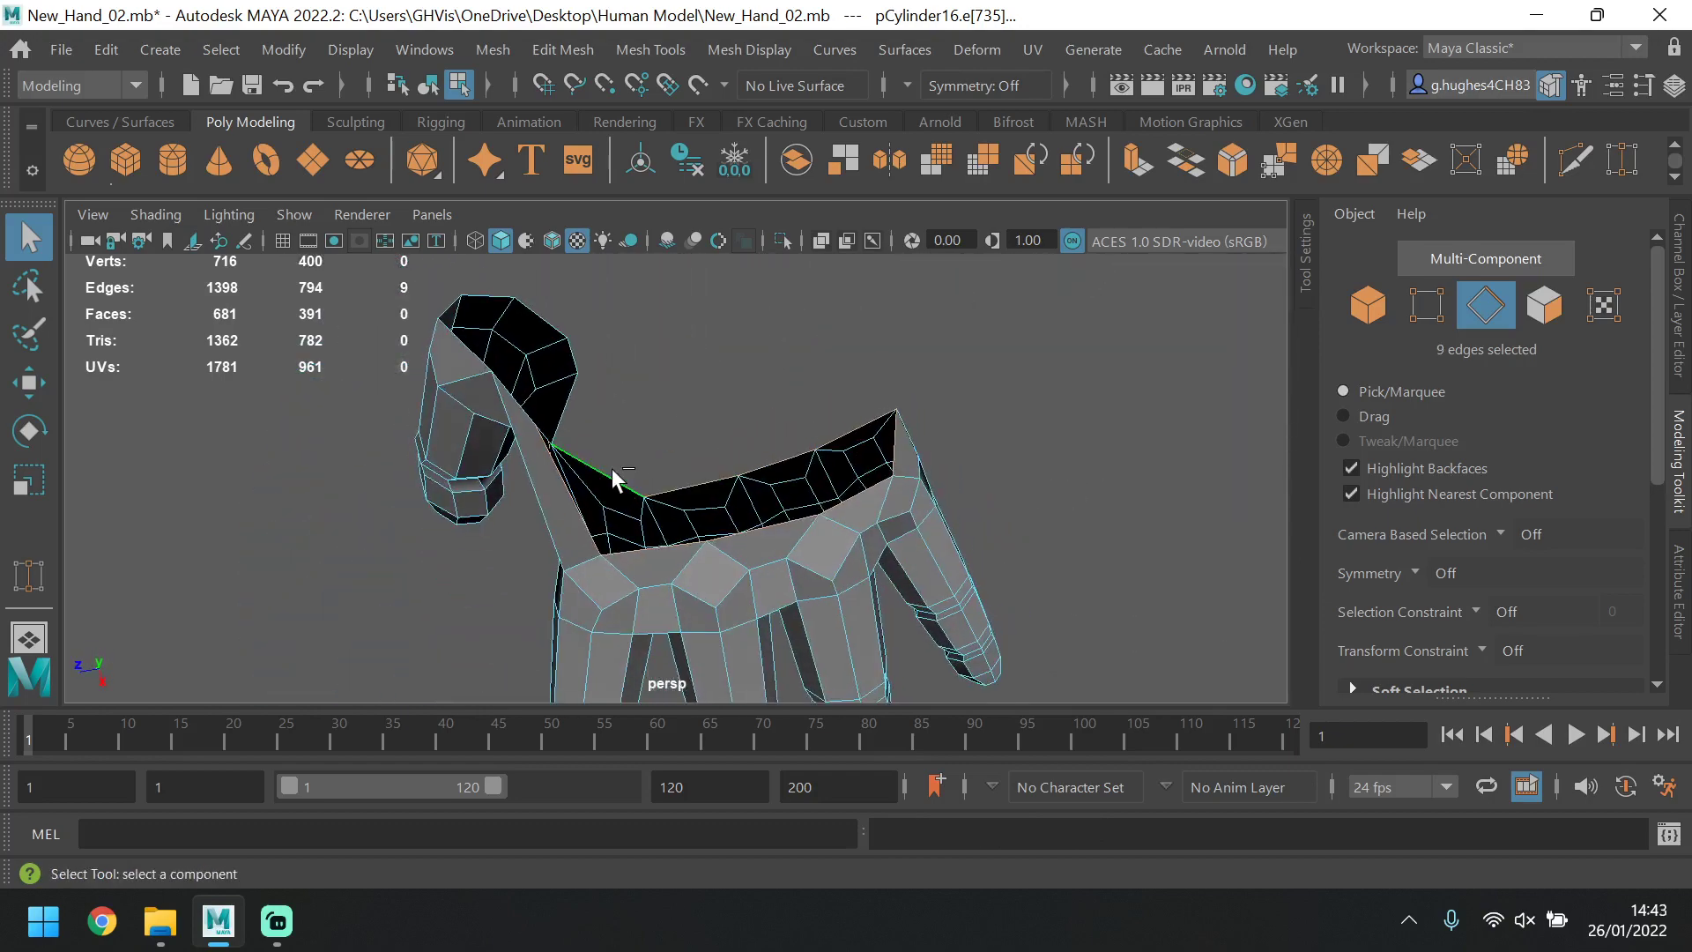
pyautogui.keyDown('alt'); pyautogui.moveTo(702, 481); pyautogui.dragTo(388, 453); pyautogui.keyUp('alt')
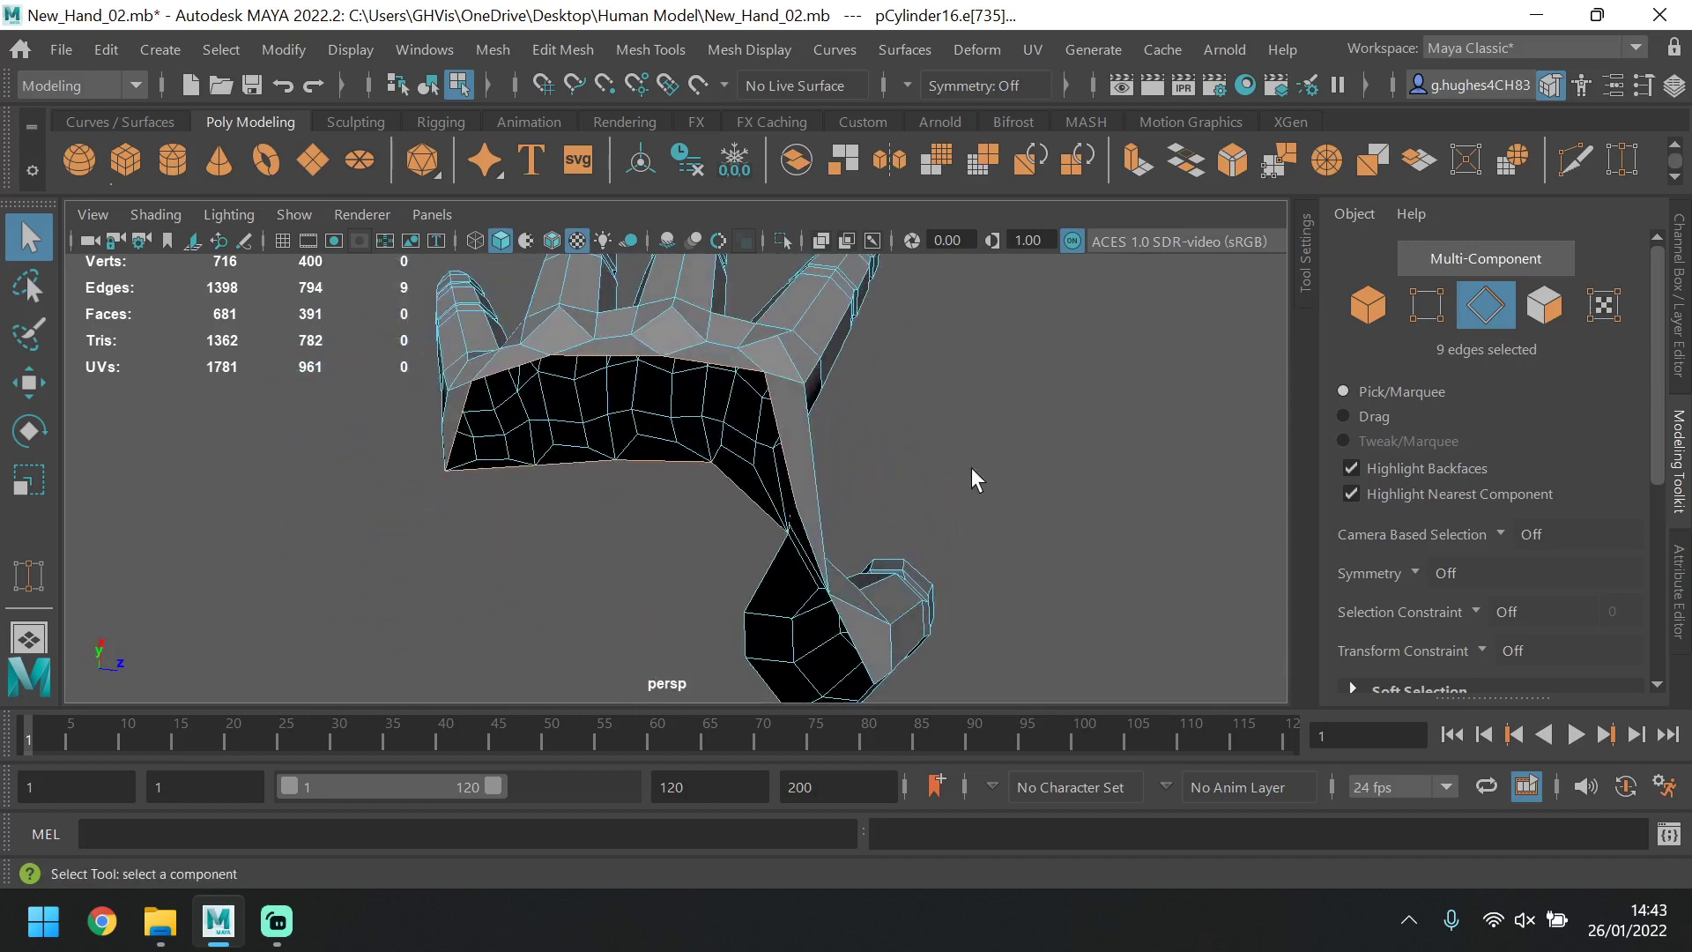
pyautogui.keyDown('alt'); pyautogui.moveTo(975, 479); pyautogui.dragTo(837, 501); pyautogui.keyUp('alt')
pyautogui.keyDown('alt'); pyautogui.moveTo(831, 538); pyautogui.dragTo(759, 540); pyautogui.keyUp('alt')
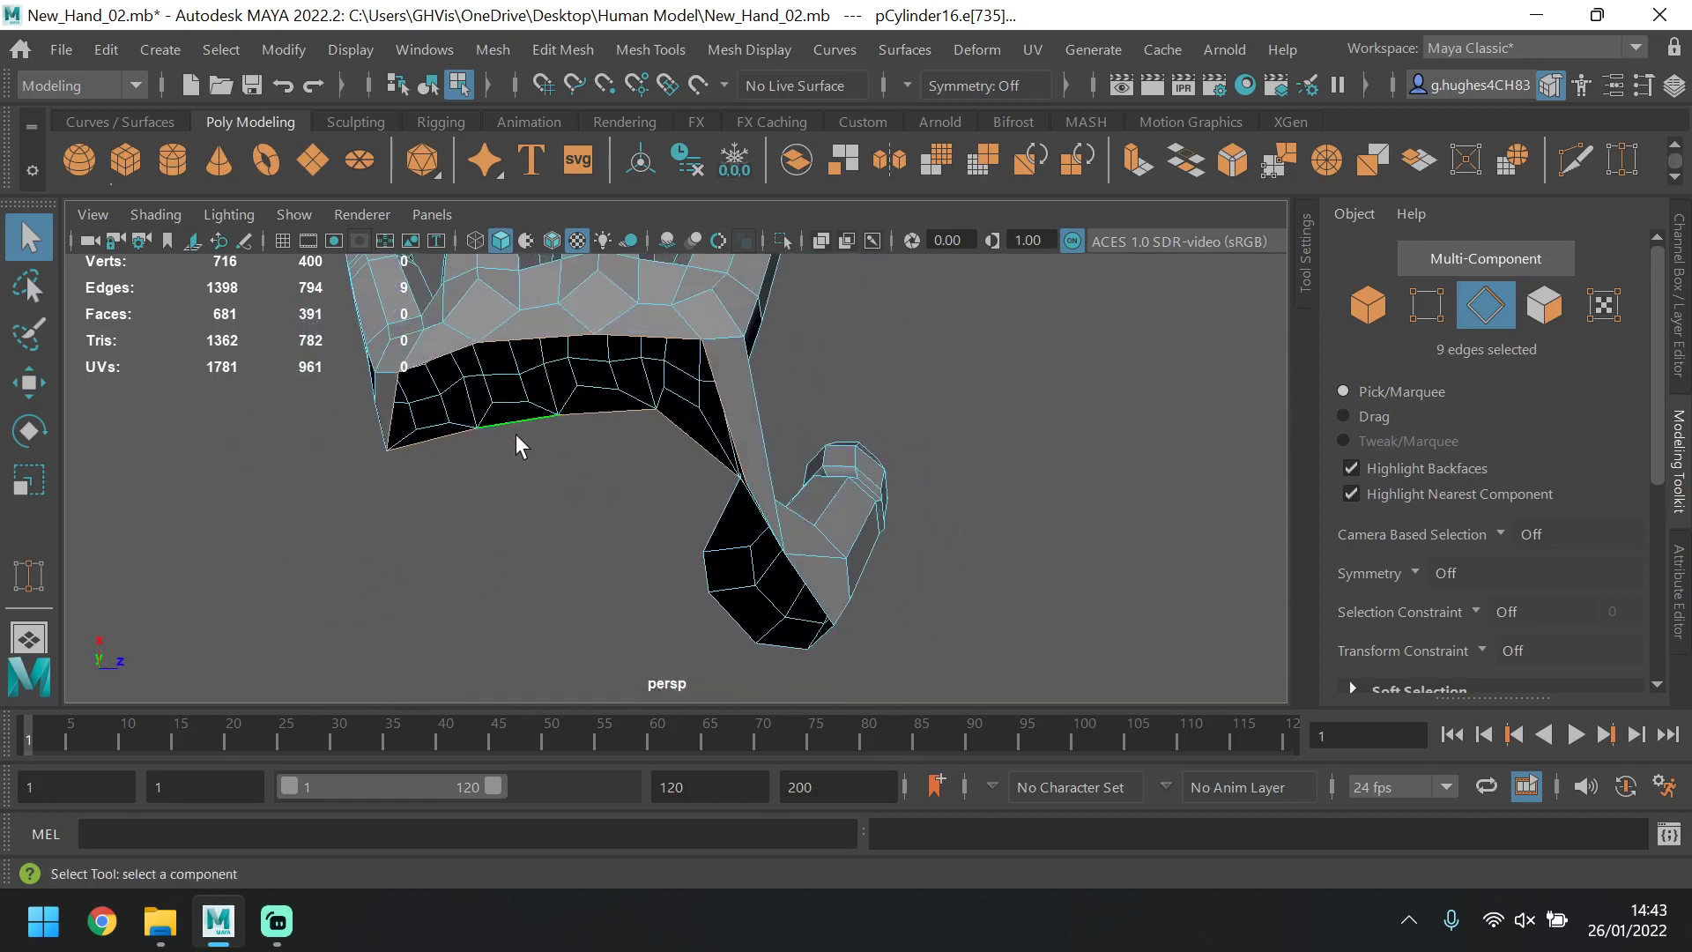
pyautogui.keyDown('alt'); pyautogui.moveTo(389, 409); pyautogui.dragTo(408, 502); pyautogui.keyUp('alt')
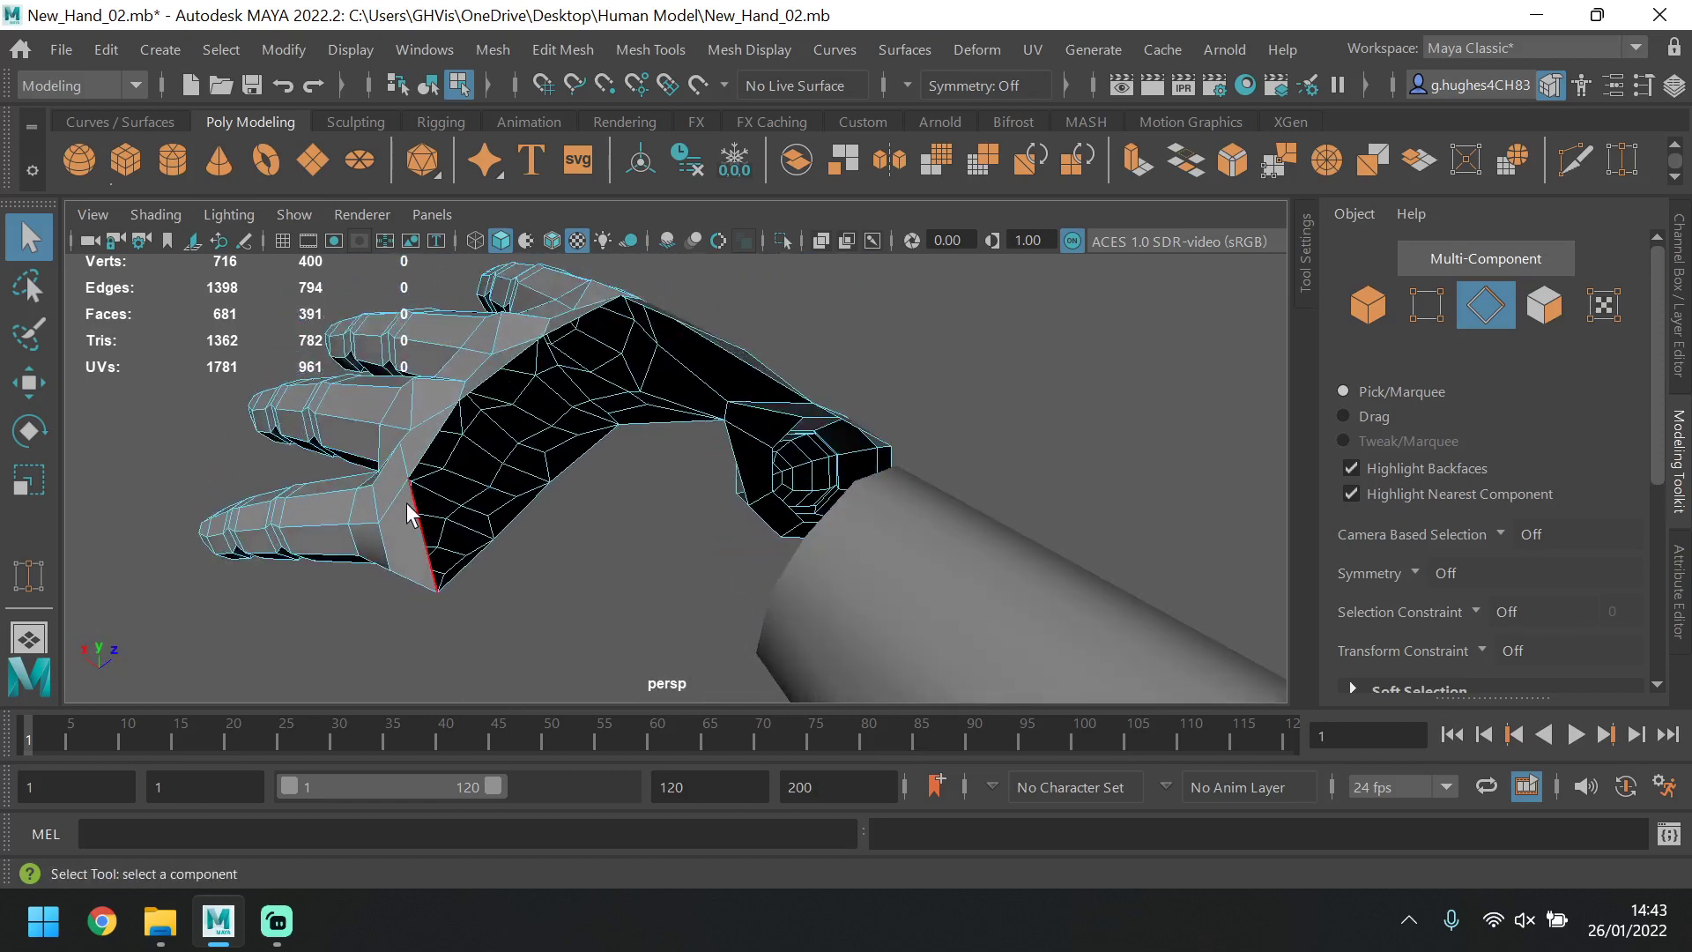
# Extrude the seven connected open edges around the palm, little-finger side and back of the hand toward the wrist.
pyautogui.click(425, 460)
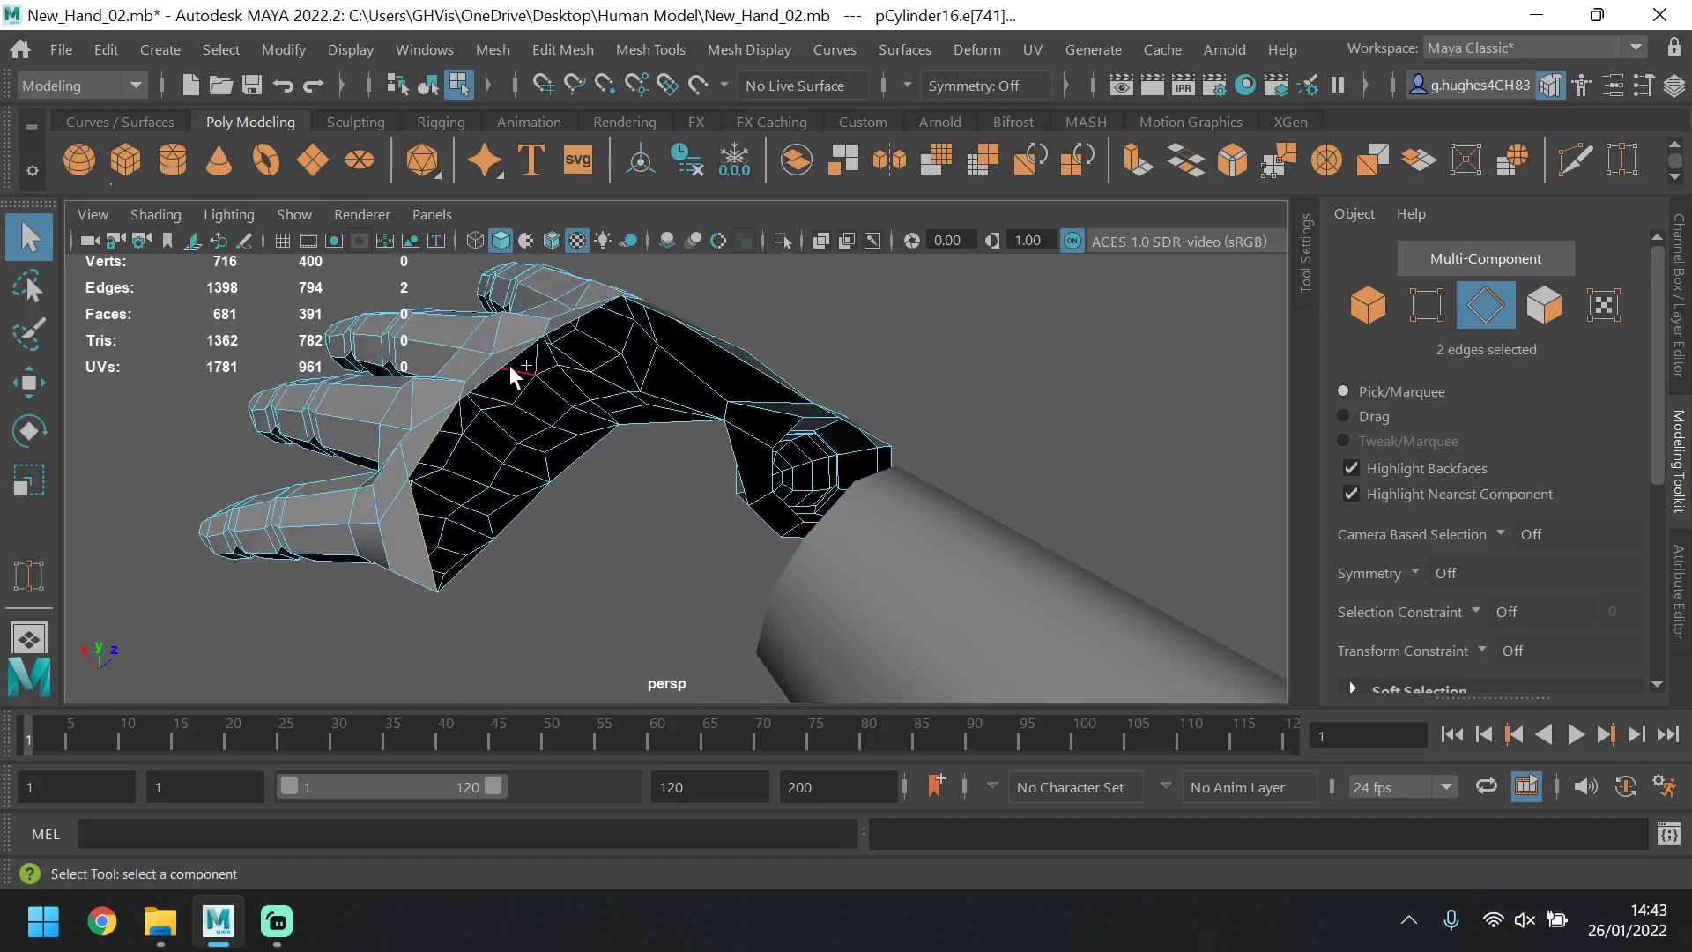
pyautogui.keyDown('shift'); pyautogui.click(545, 336); pyautogui.keyUp('shift')
pyautogui.keyDown('shift'); pyautogui.click(564, 331); pyautogui.keyUp('shift')
pyautogui.keyDown('alt'); pyautogui.moveTo(564, 330); pyautogui.dragTo(683, 371); pyautogui.keyUp('alt')
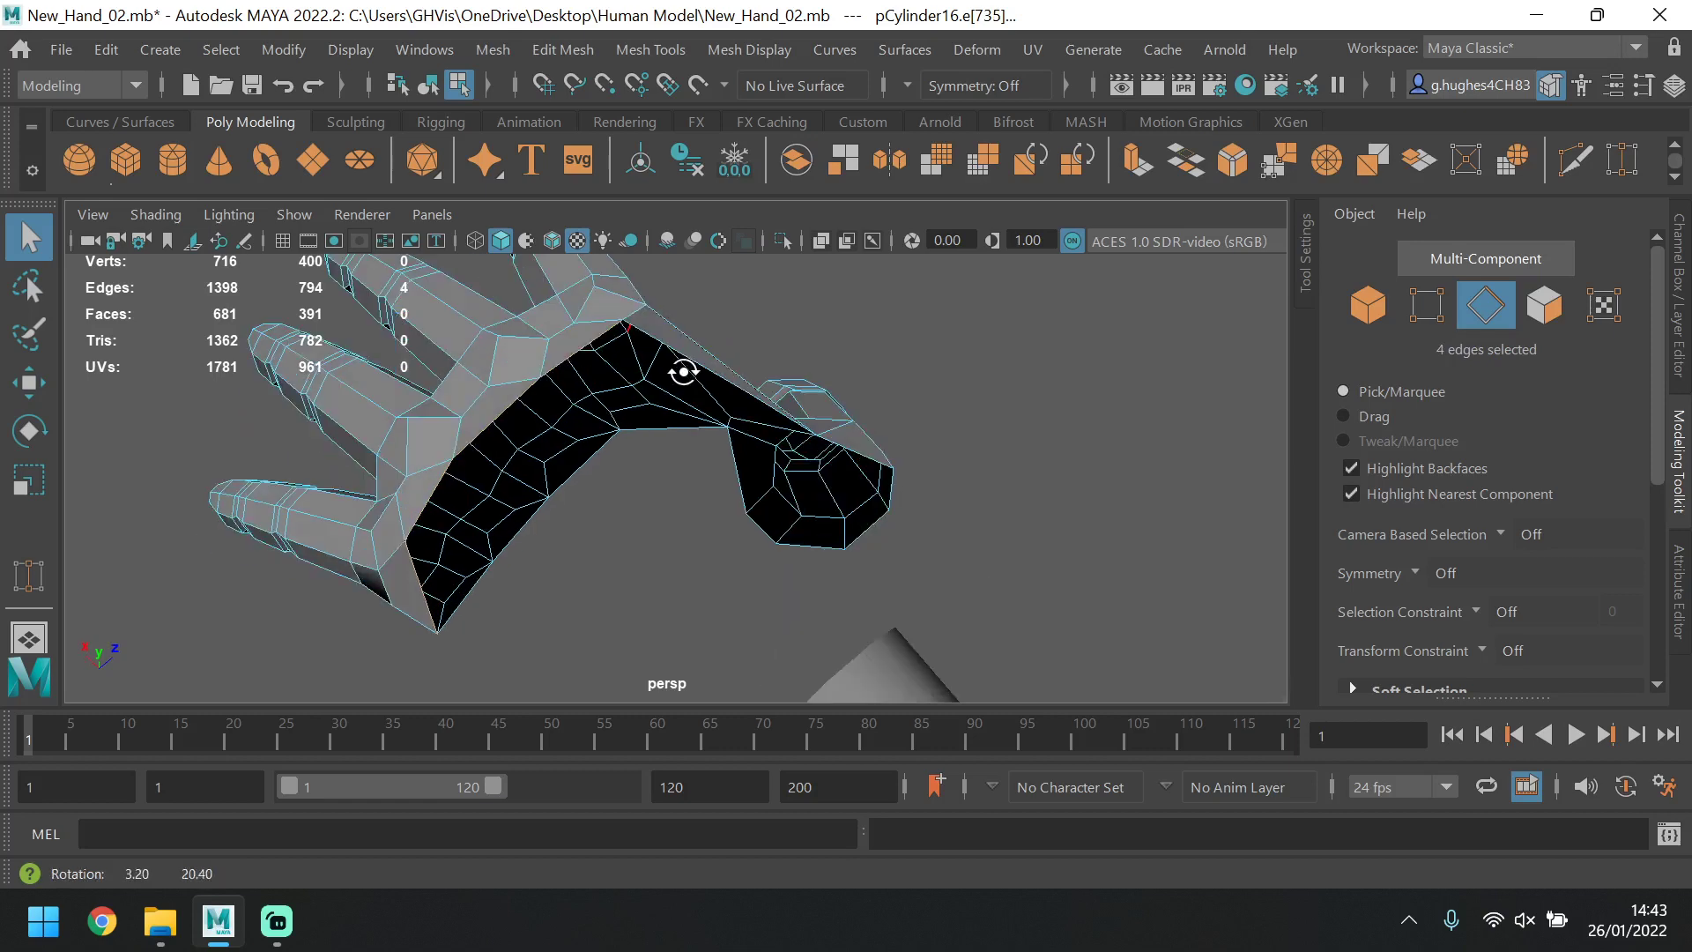
pyautogui.keyDown('shift'); pyautogui.click(610, 451); pyautogui.keyUp('shift')
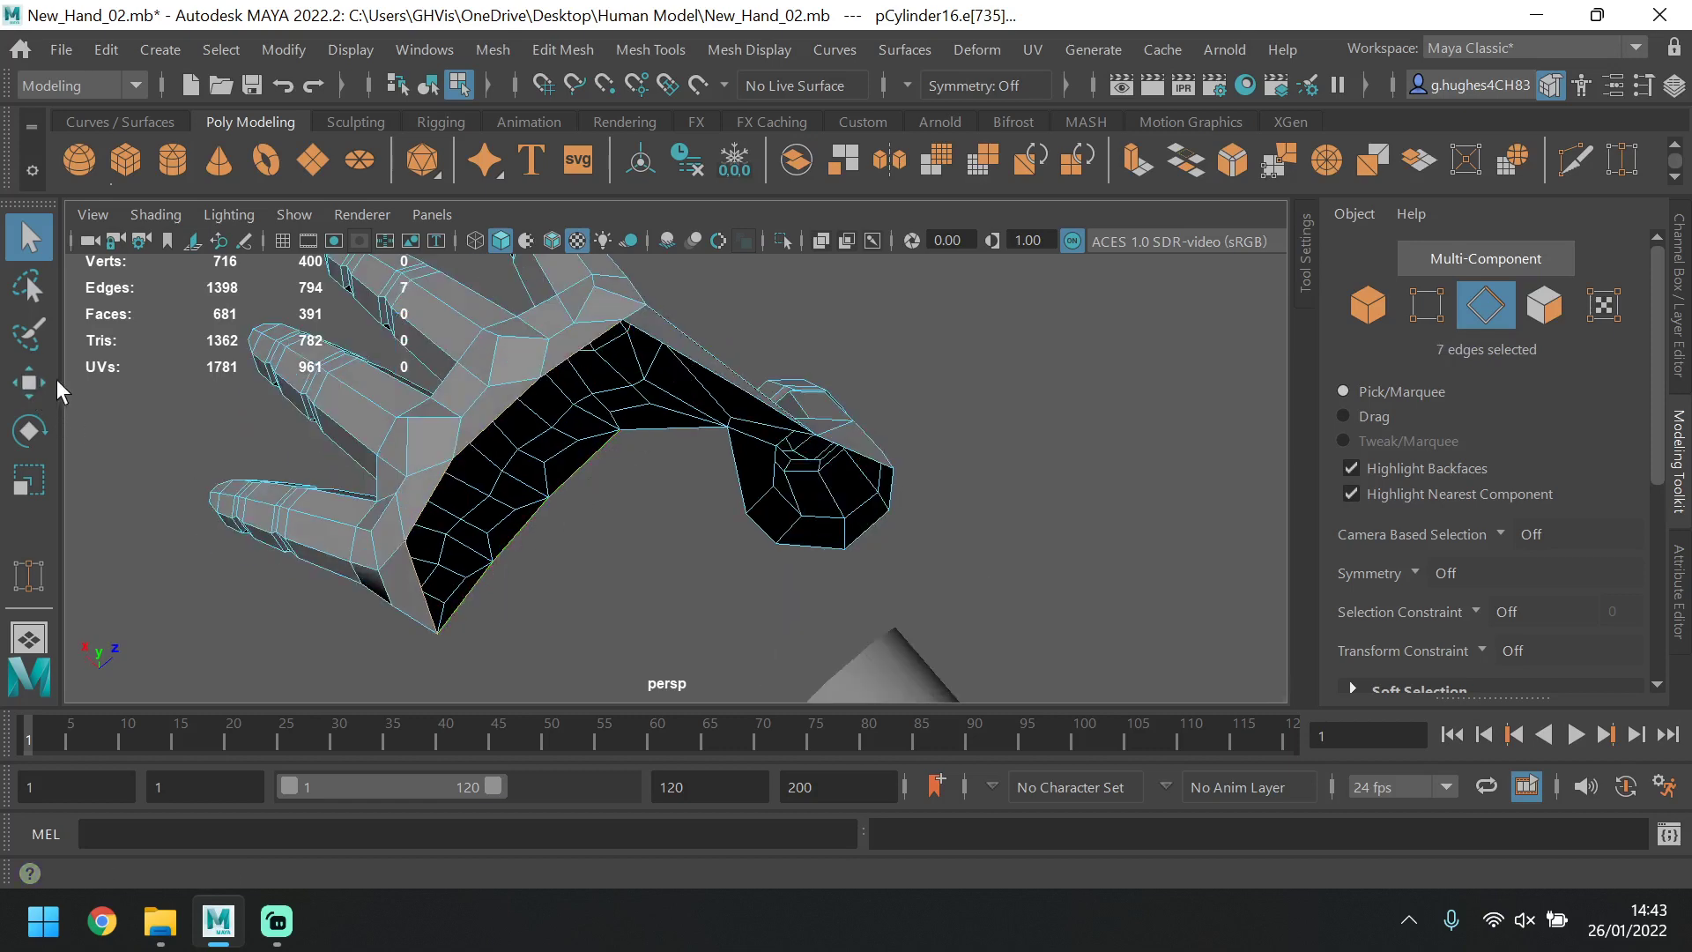
pyautogui.click(29, 382)
pyautogui.keyDown('alt'); pyautogui.moveTo(562, 489); pyautogui.dragTo(830, 541); pyautogui.keyUp('alt')
pyautogui.scroll(3, 830, 541)
pyautogui.keyDown('alt'); pyautogui.moveTo(831, 540); pyautogui.dragTo(834, 534, button='middle'); pyautogui.keyUp('alt')
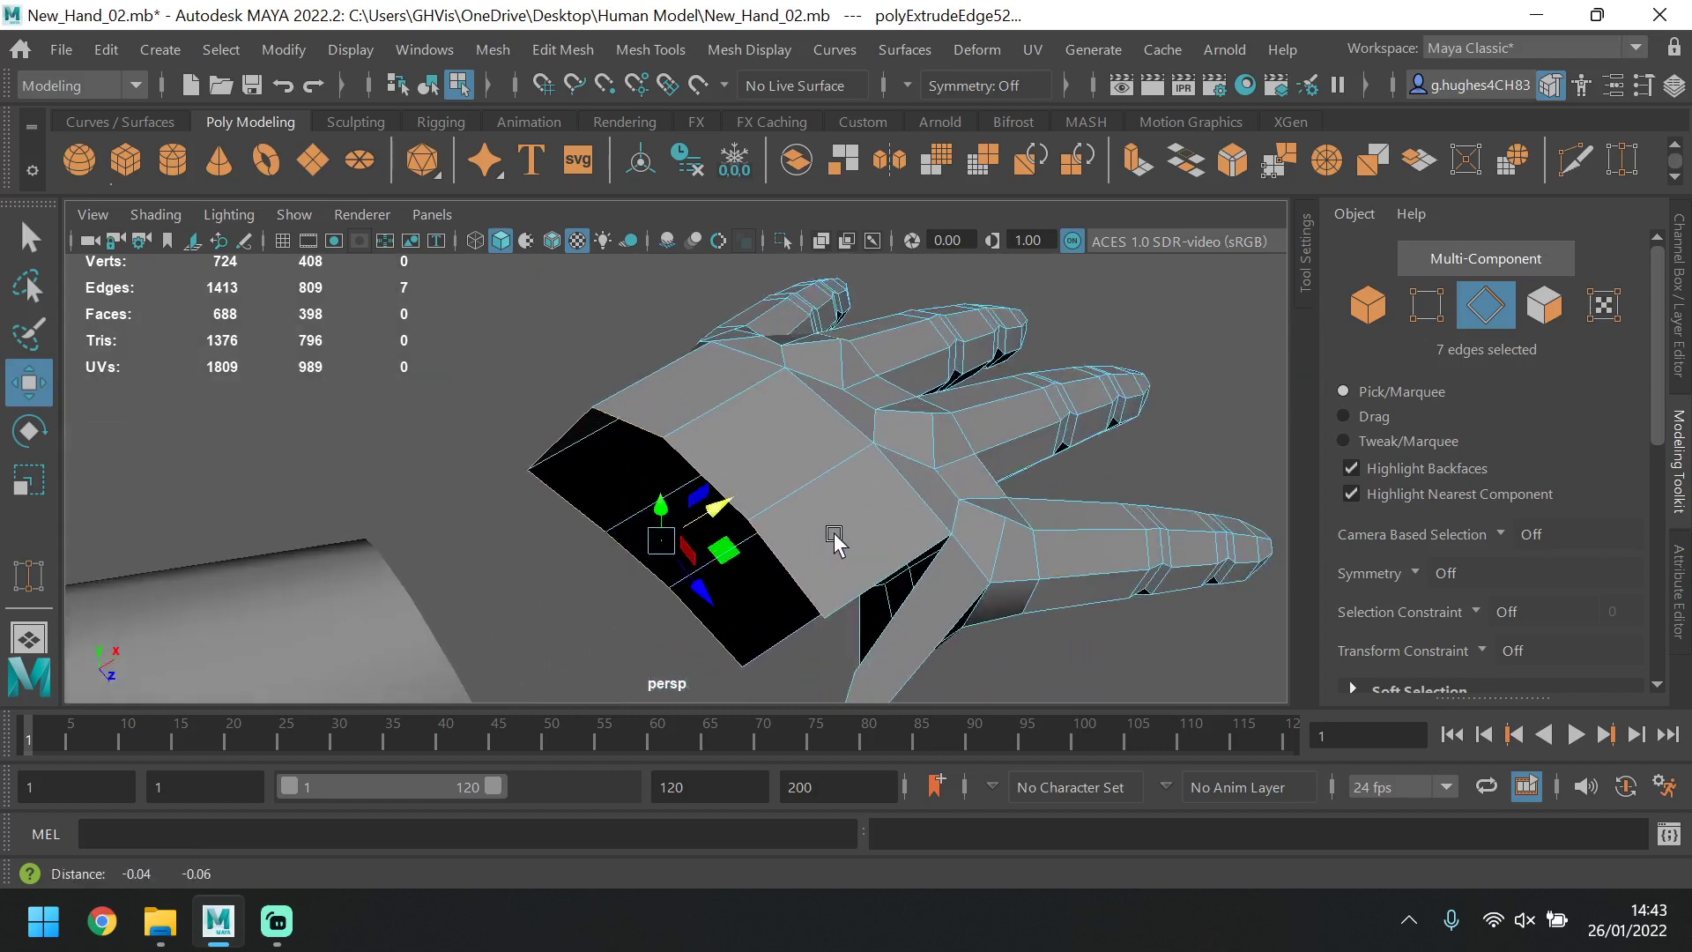
# Bridge the end edge of the extruded palm strip to the facing open edge of the thumb base.
pyautogui.keyDown('alt'); pyautogui.moveTo(834, 534); pyautogui.dragTo(720, 495); pyautogui.keyUp('alt')
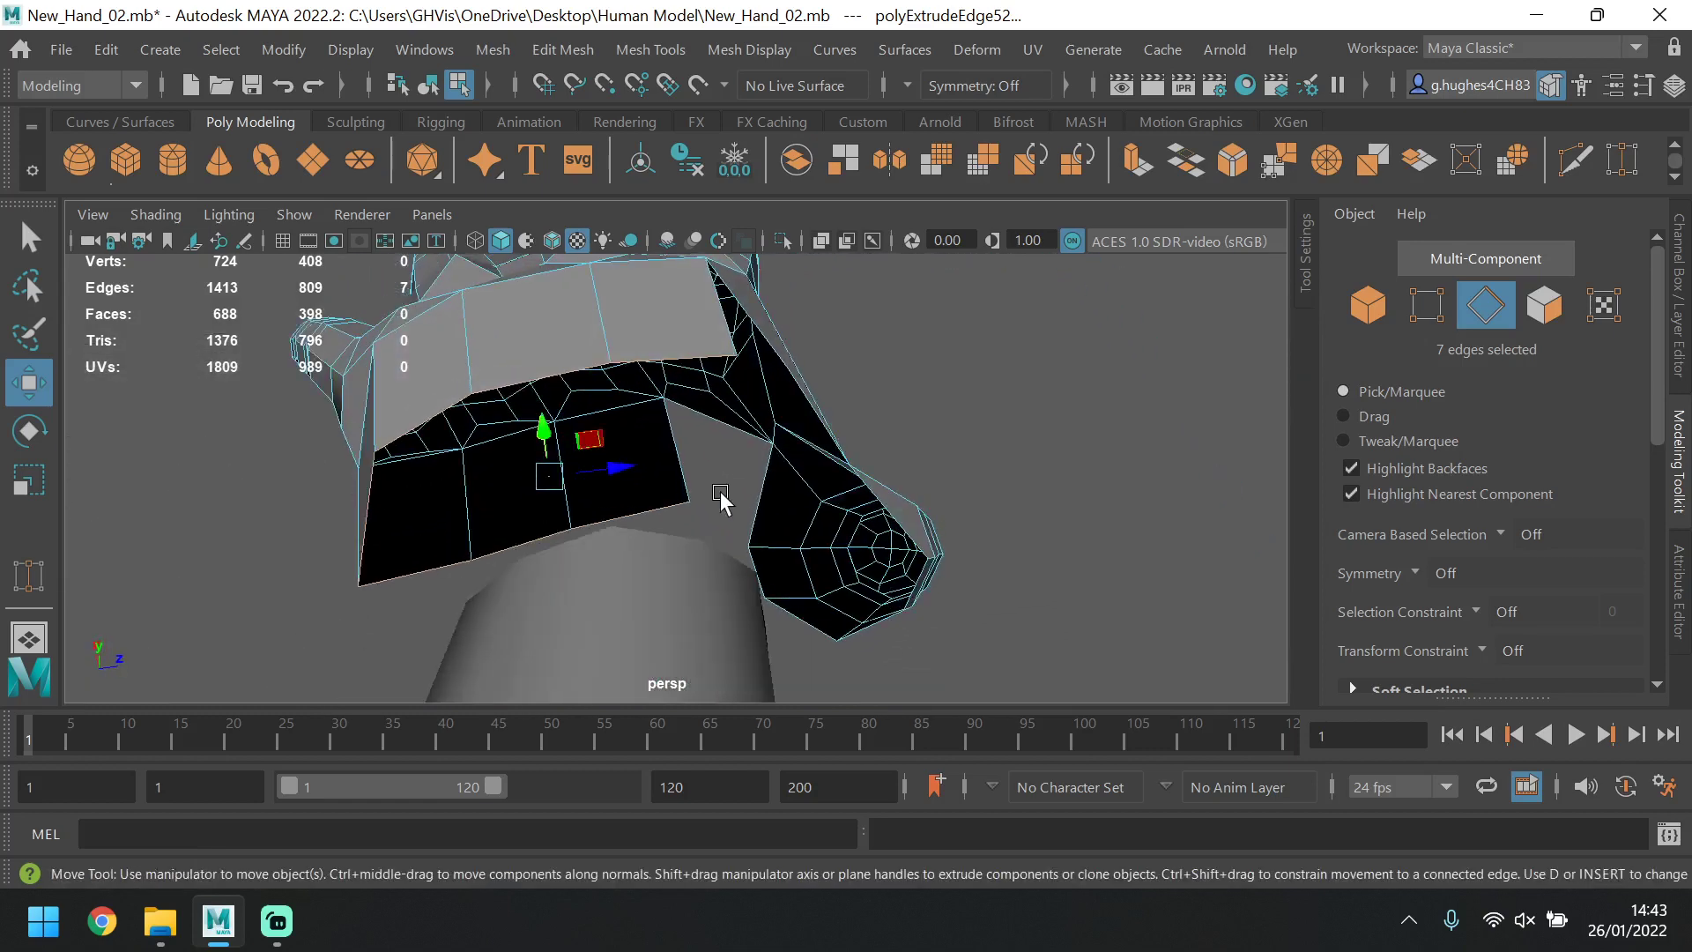
pyautogui.keyDown('alt'); pyautogui.moveTo(898, 487); pyautogui.dragTo(809, 523); pyautogui.keyUp('alt')
pyautogui.click(744, 479)
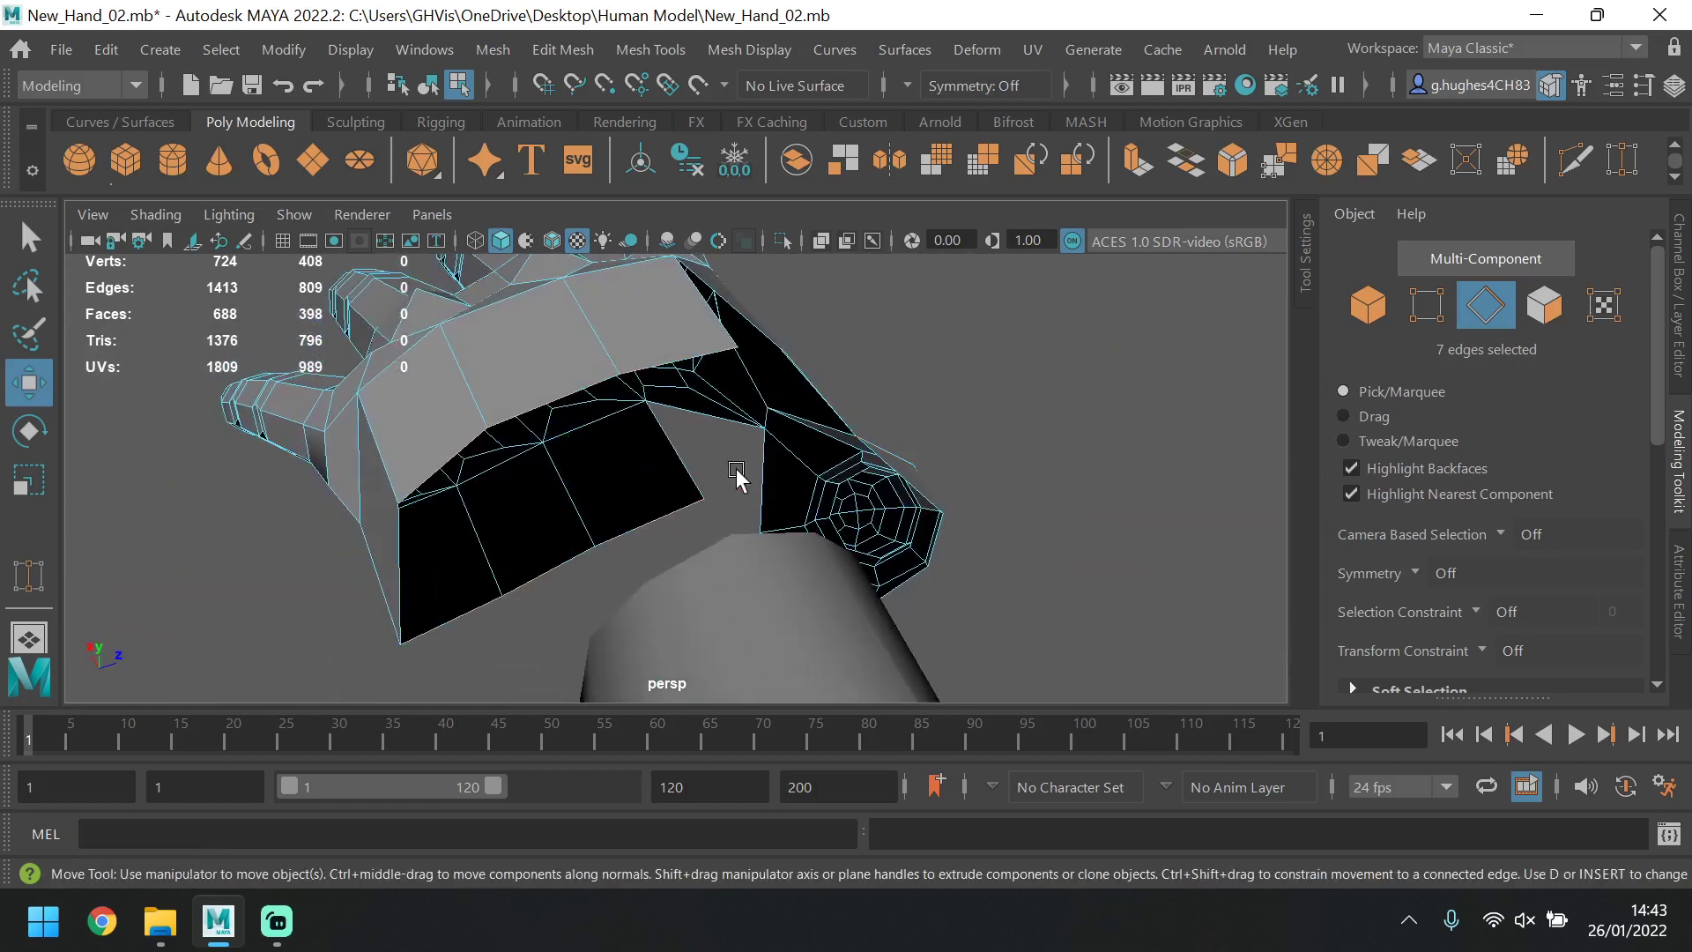
pyautogui.click(688, 467)
pyautogui.keyDown('shift'); pyautogui.click(755, 467); pyautogui.keyUp('shift')
pyautogui.scroll(-5, 1503, 437)
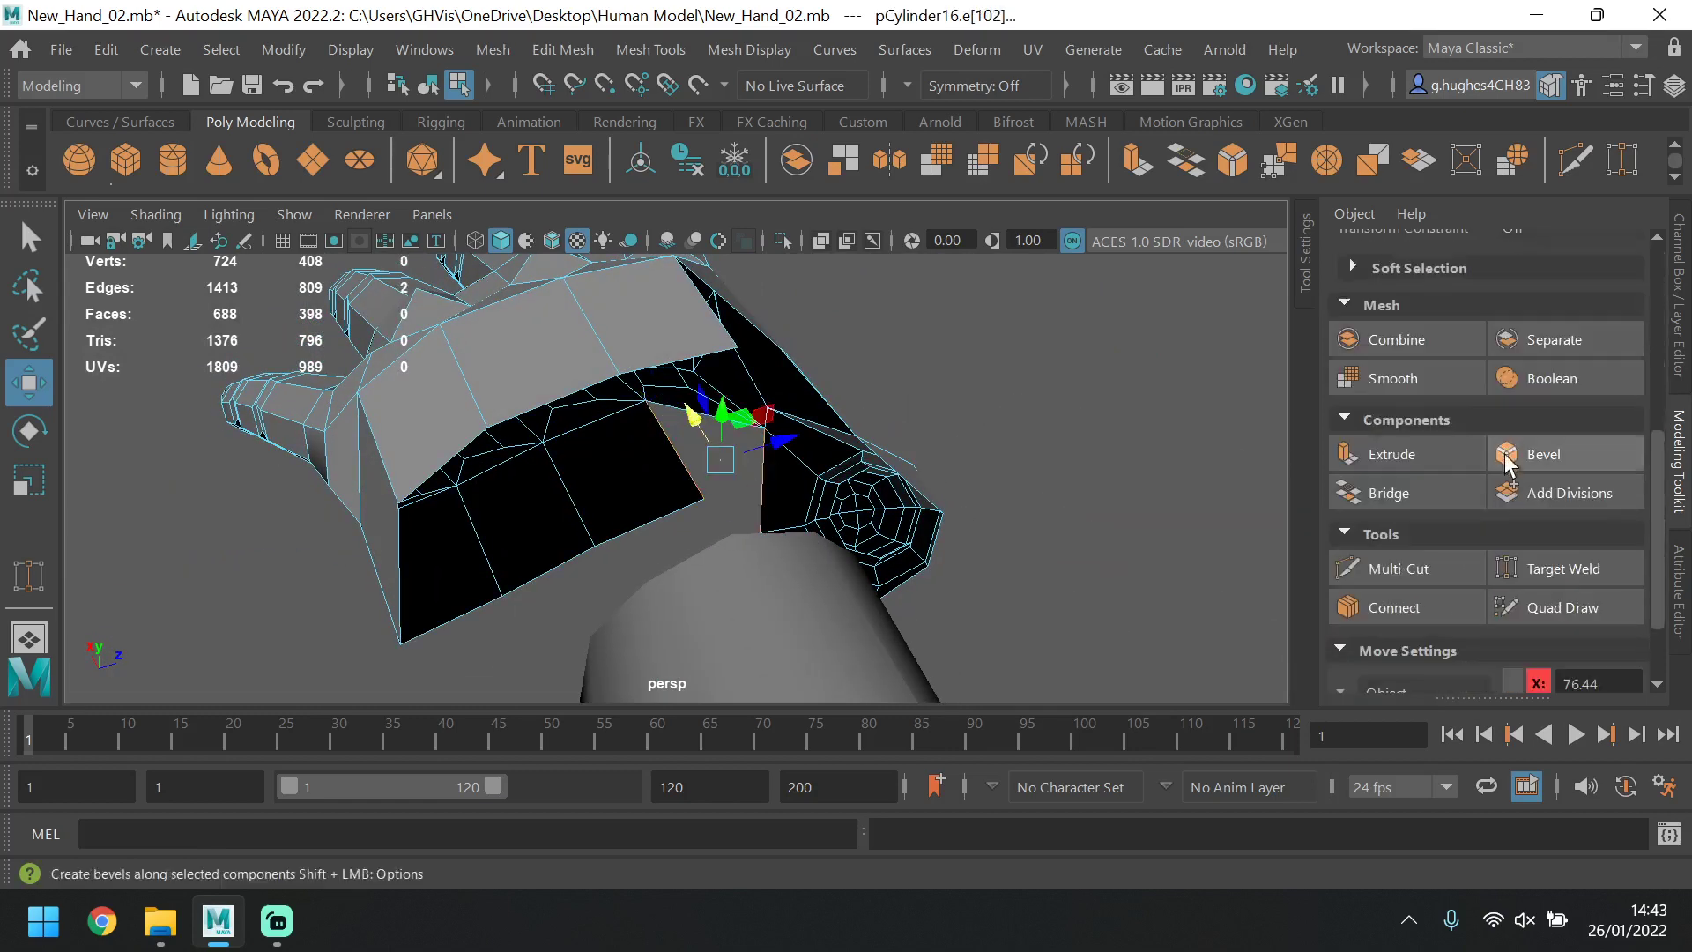
pyautogui.click(1480, 495)
pyautogui.press('t')
# Target Weld the free corner vertex at the other end of the extruded strip to the thumb webbing vertex.
pyautogui.keyDown('alt'); pyautogui.moveTo(898, 378); pyautogui.dragTo(791, 408); pyautogui.keyUp('alt')
pyautogui.scroll(5, 1464, 419)
pyautogui.click(1426, 305)
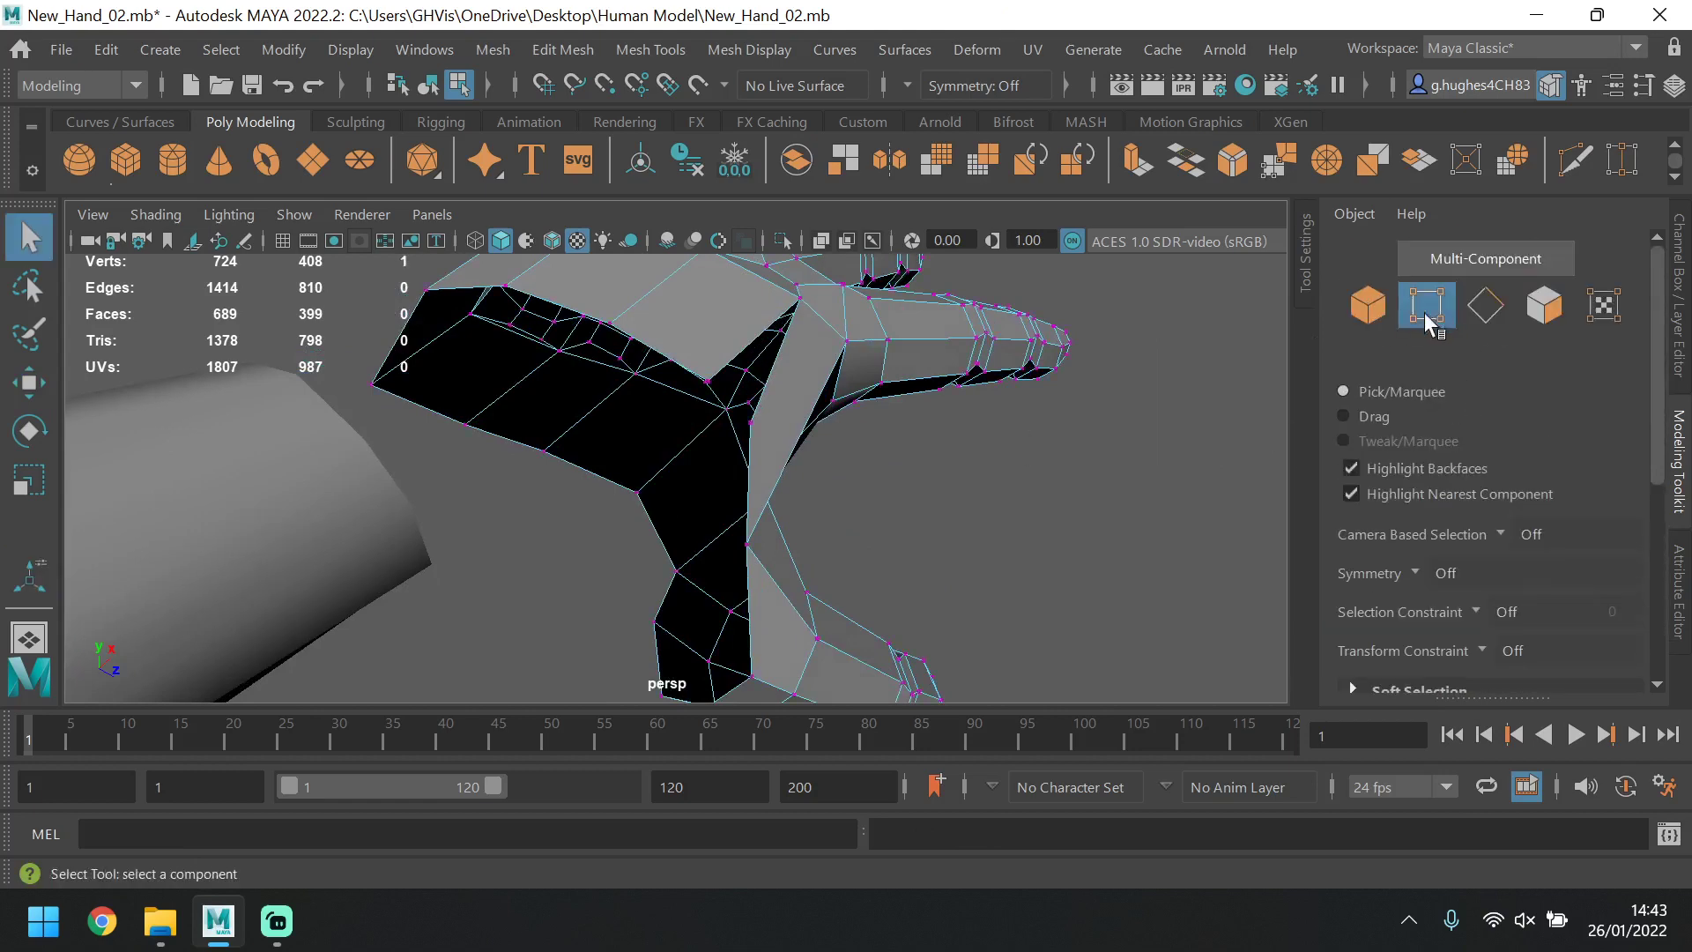
pyautogui.click(1012, 458)
pyautogui.scroll(-5, 1454, 543)
pyautogui.keyDown('alt'); pyautogui.moveTo(881, 493); pyautogui.dragTo(1230, 553); pyautogui.keyUp('alt')
pyautogui.scroll(-3, 1387, 615)
pyautogui.click(1567, 627)
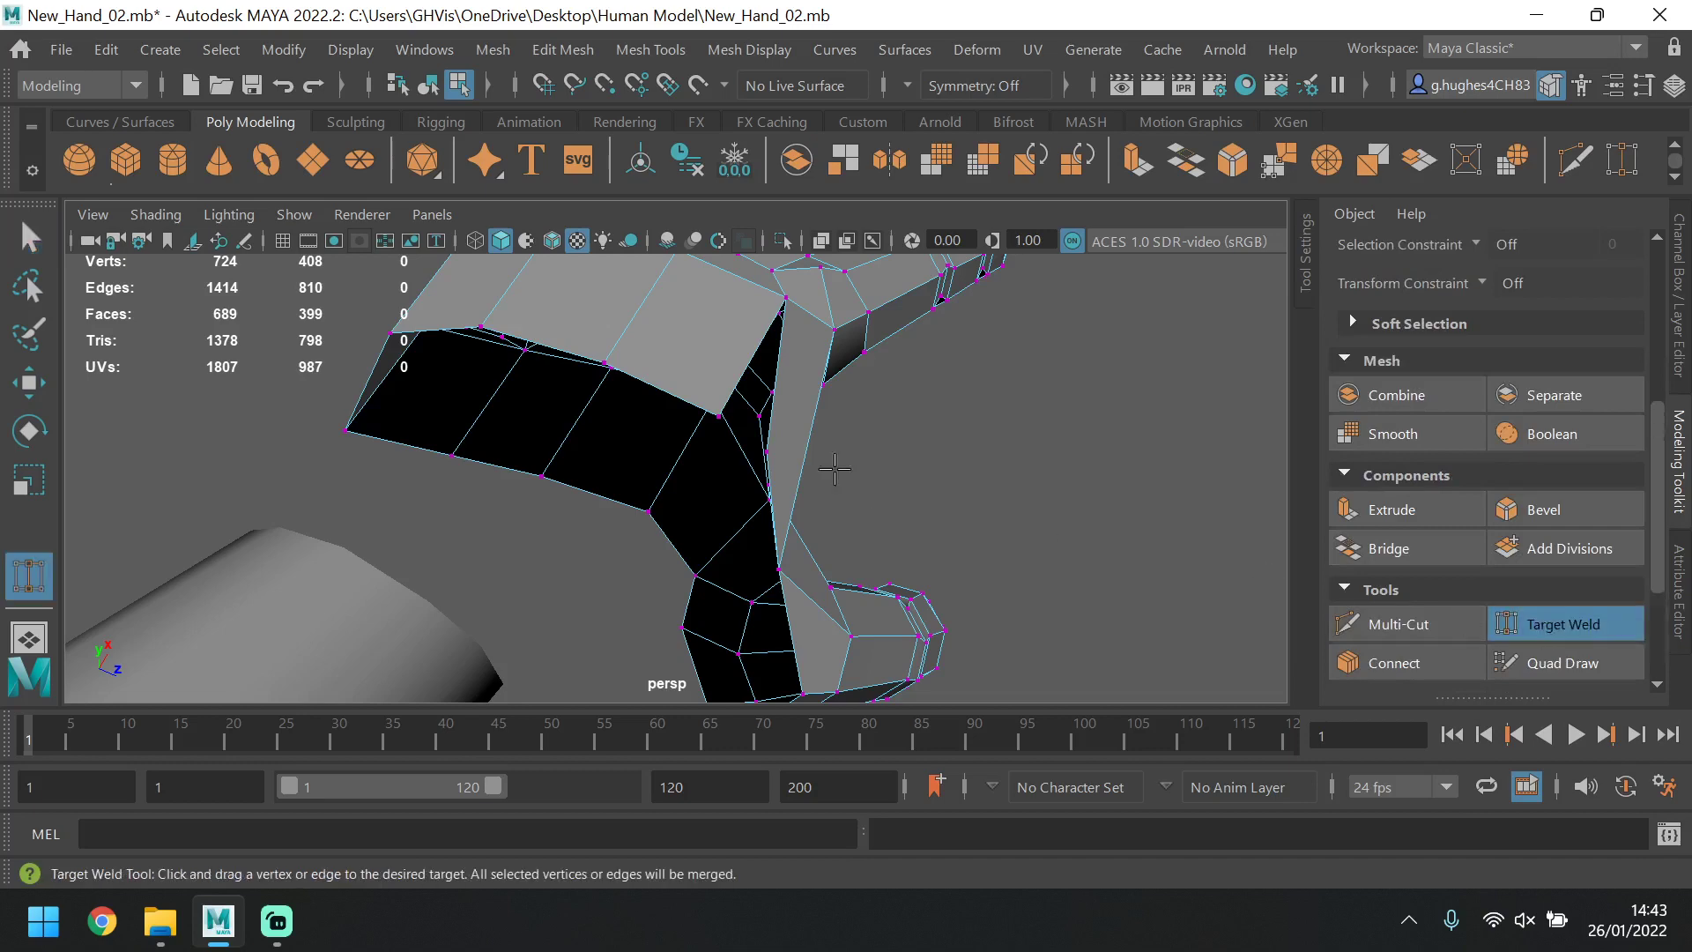
pyautogui.moveTo(712, 416); pyautogui.dragTo(604, 511)
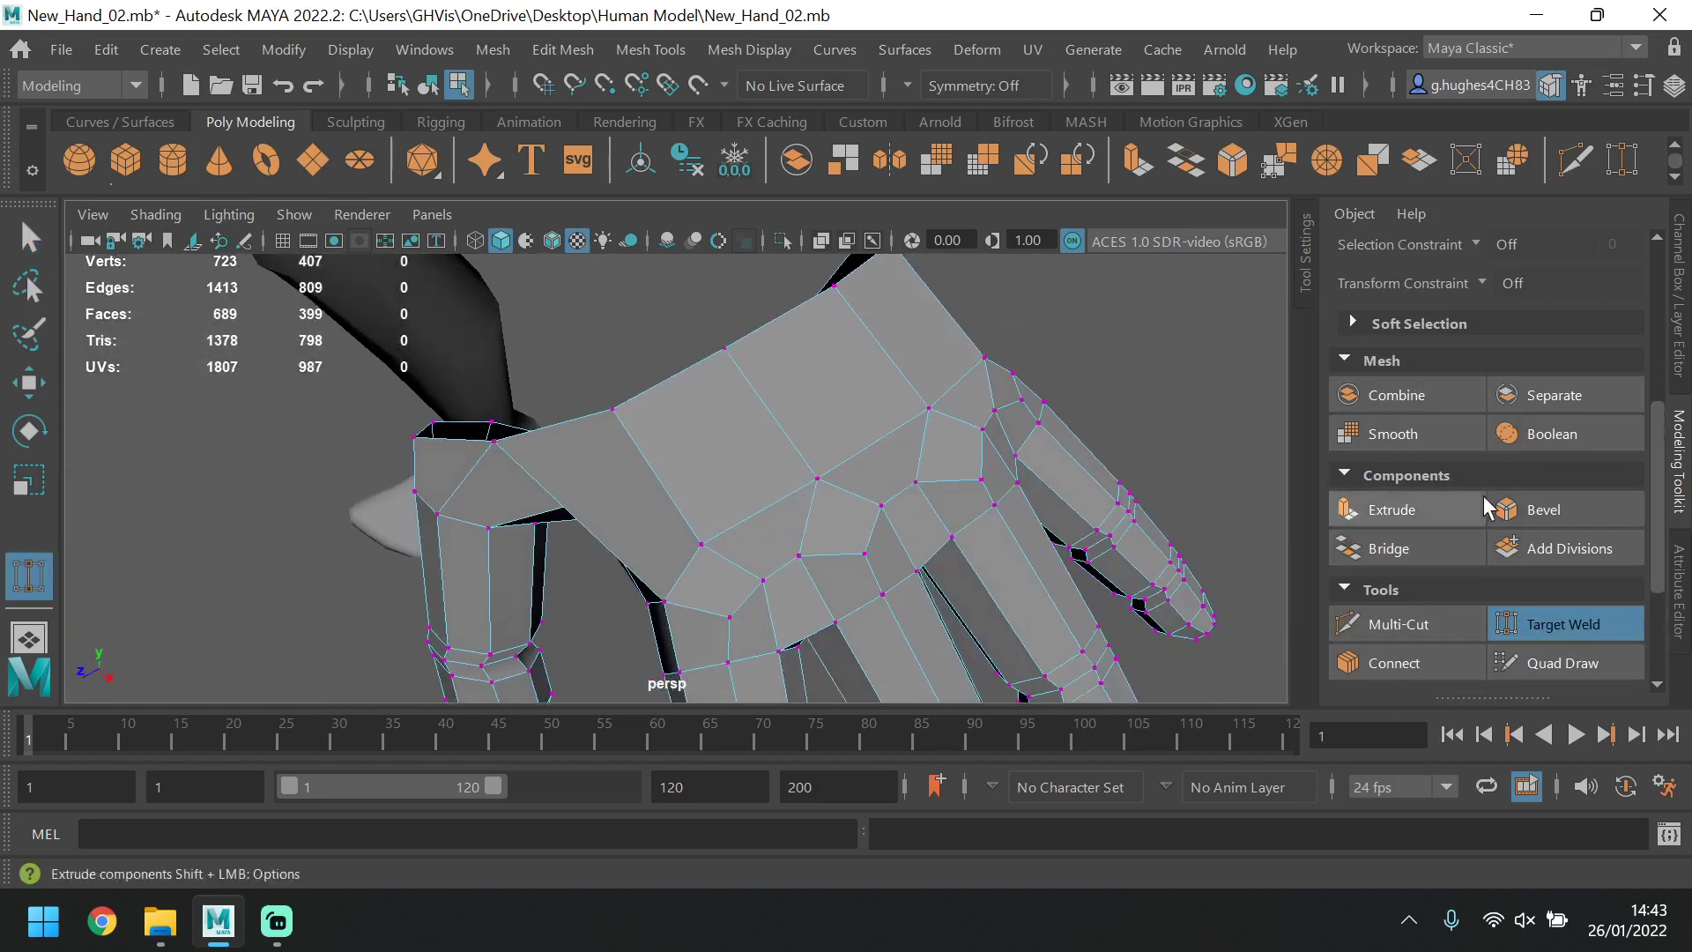
pyautogui.click(1508, 624)
pyautogui.doubleClick(694, 523)
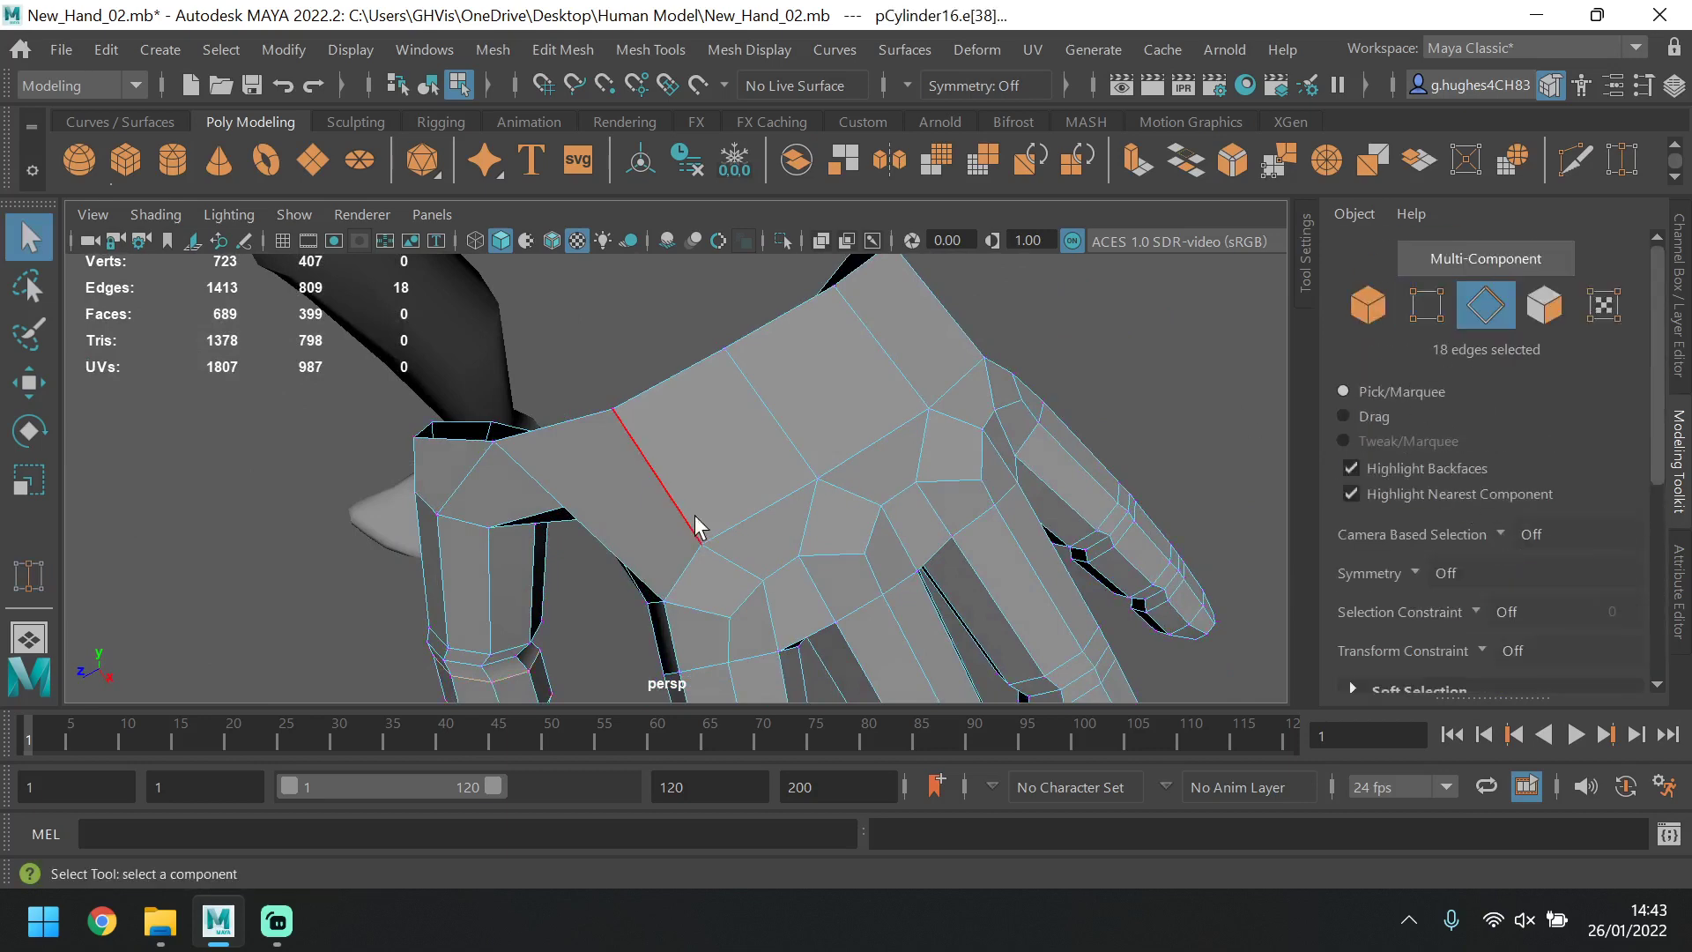
pyautogui.doubleClick(653, 385)
pyautogui.keyDown('alt'); pyautogui.moveTo(605, 434); pyautogui.dragTo(789, 427); pyautogui.keyUp('alt')
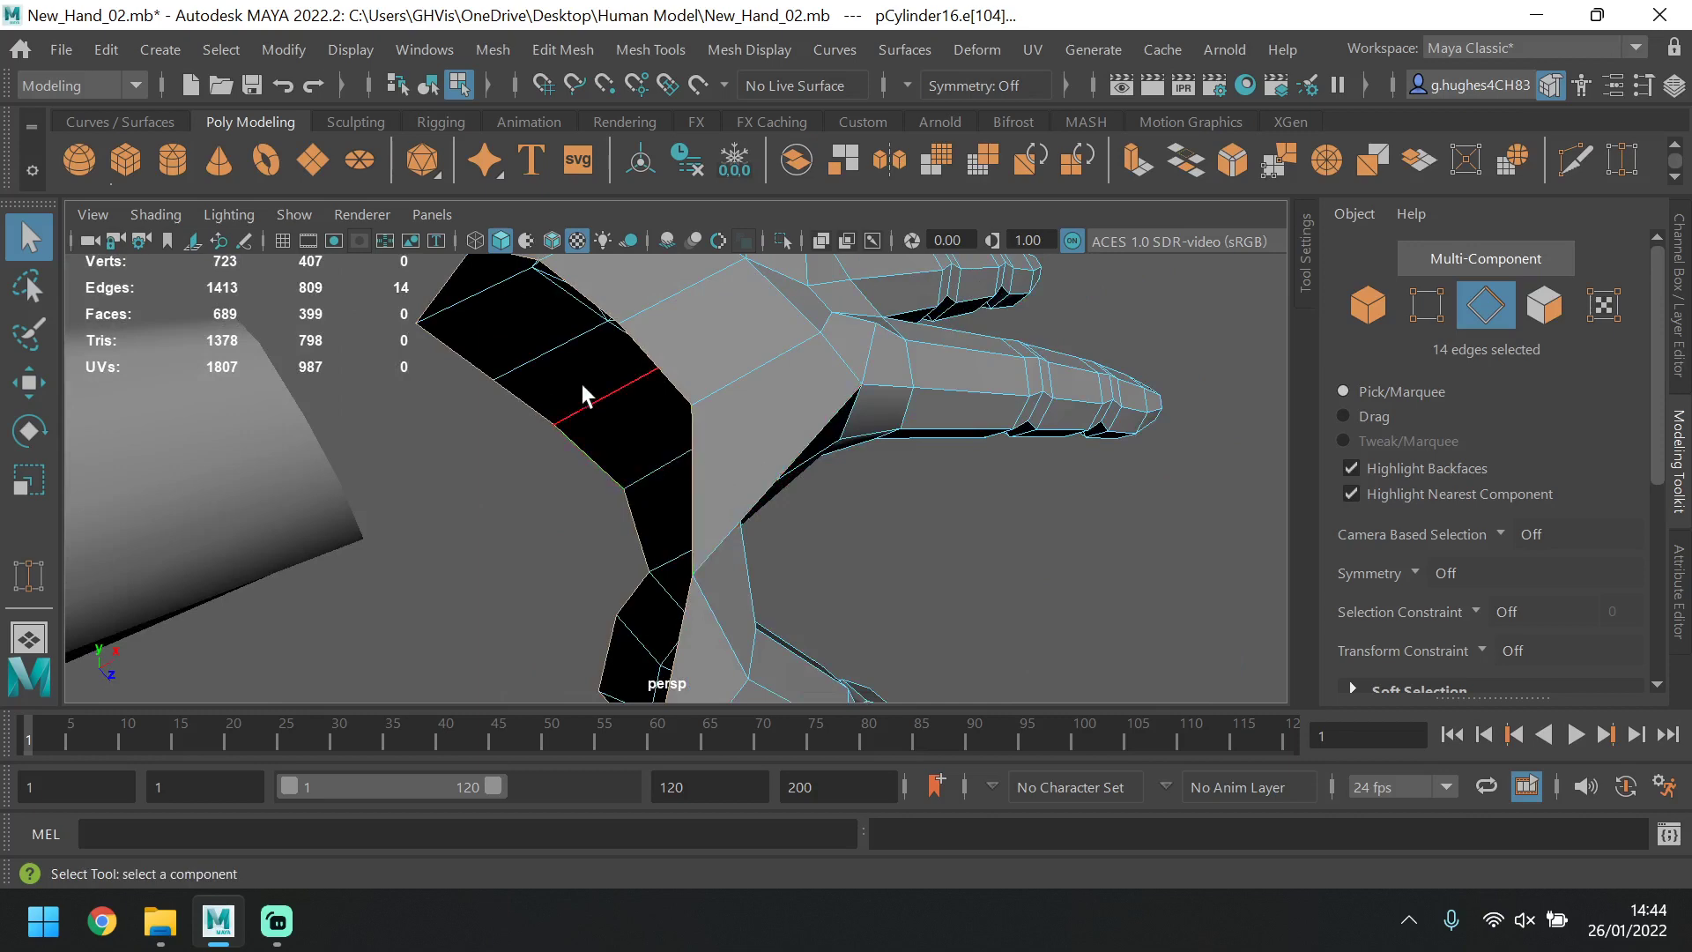
pyautogui.keyDown('alt'); pyautogui.moveTo(505, 339); pyautogui.dragTo(705, 511); pyautogui.keyUp('alt')
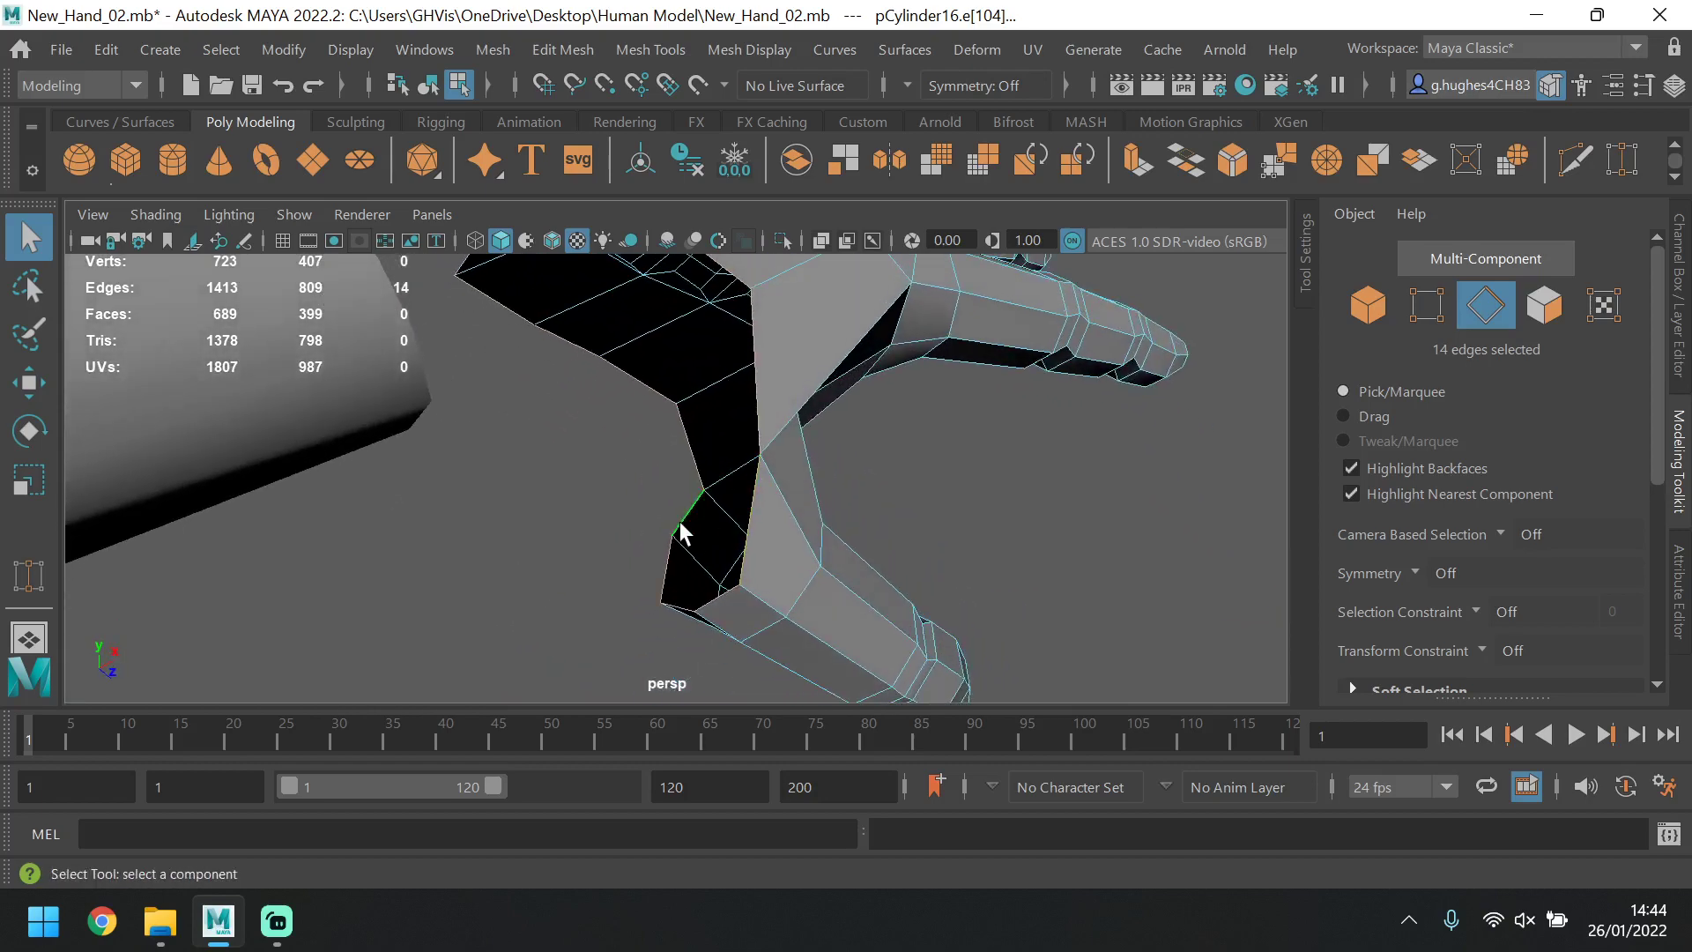
# Extrude the two open edges on opposite sides of the thumb base toward the wrist and adjust their position.
pyautogui.click(696, 550)
pyautogui.keyDown('alt'); pyautogui.moveTo(717, 585); pyautogui.dragTo(863, 489); pyautogui.keyUp('alt')
pyautogui.click(690, 469)
pyautogui.keyDown('alt'); pyautogui.moveTo(704, 550); pyautogui.dragTo(772, 548); pyautogui.keyUp('alt')
pyautogui.keyDown('shift'); pyautogui.click(762, 530); pyautogui.keyUp('shift')
pyautogui.press('w')
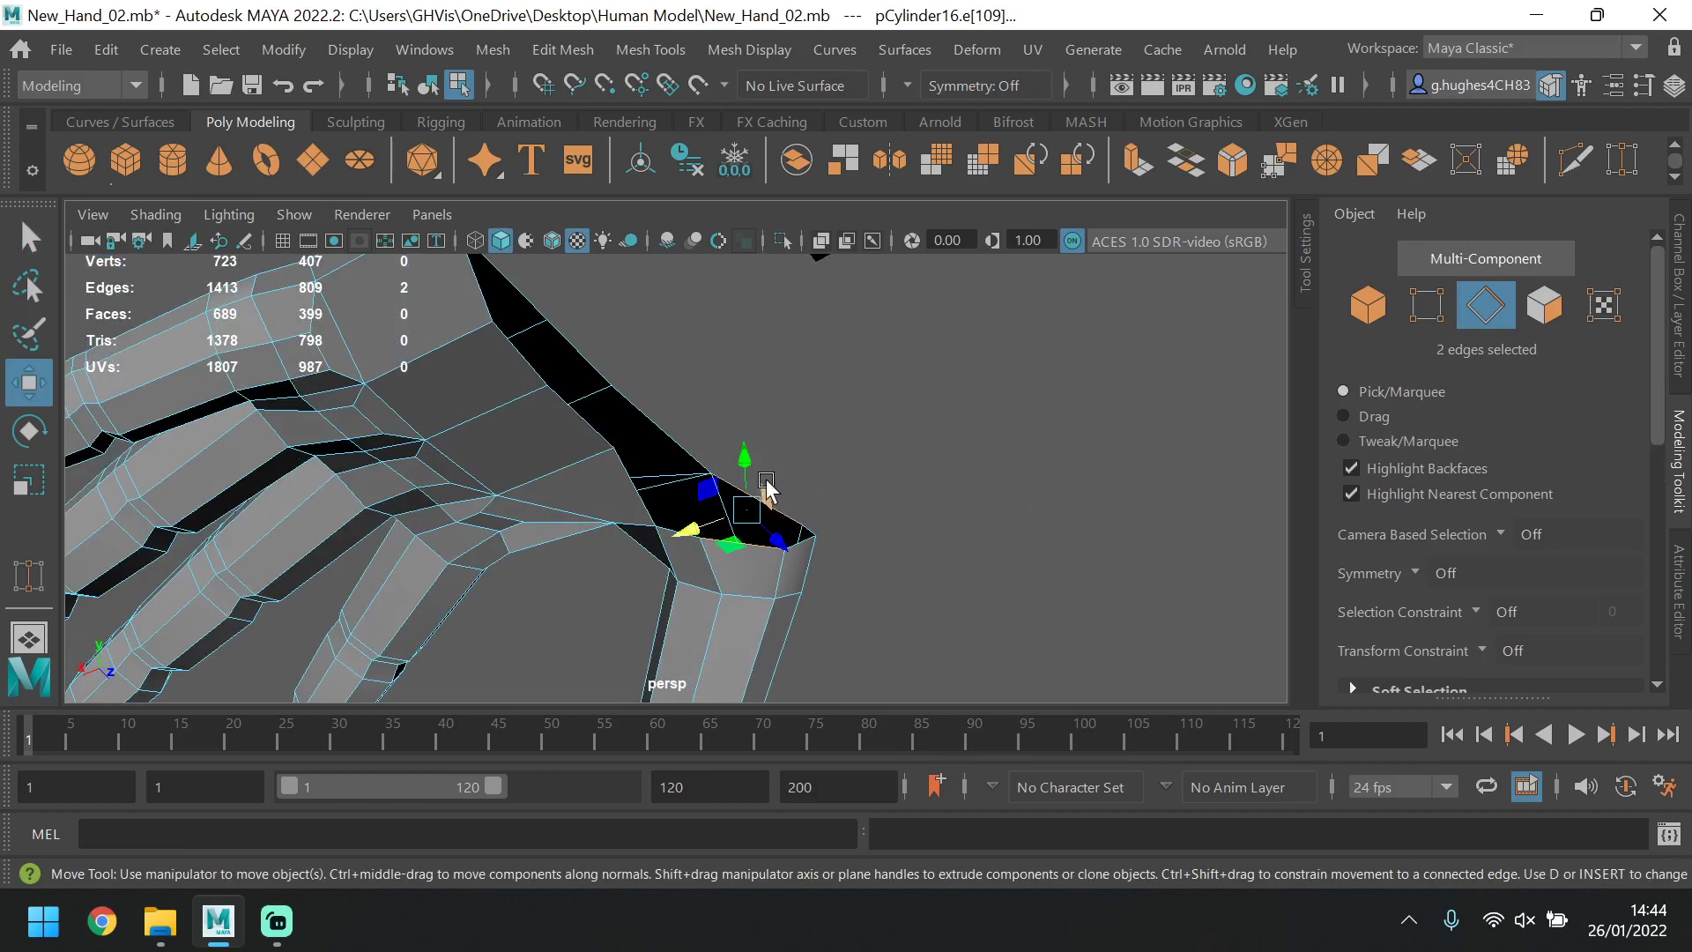
pyautogui.keyDown('shift'); pyautogui.moveTo(755, 462); pyautogui.dragTo(702, 675); pyautogui.keyUp('shift')
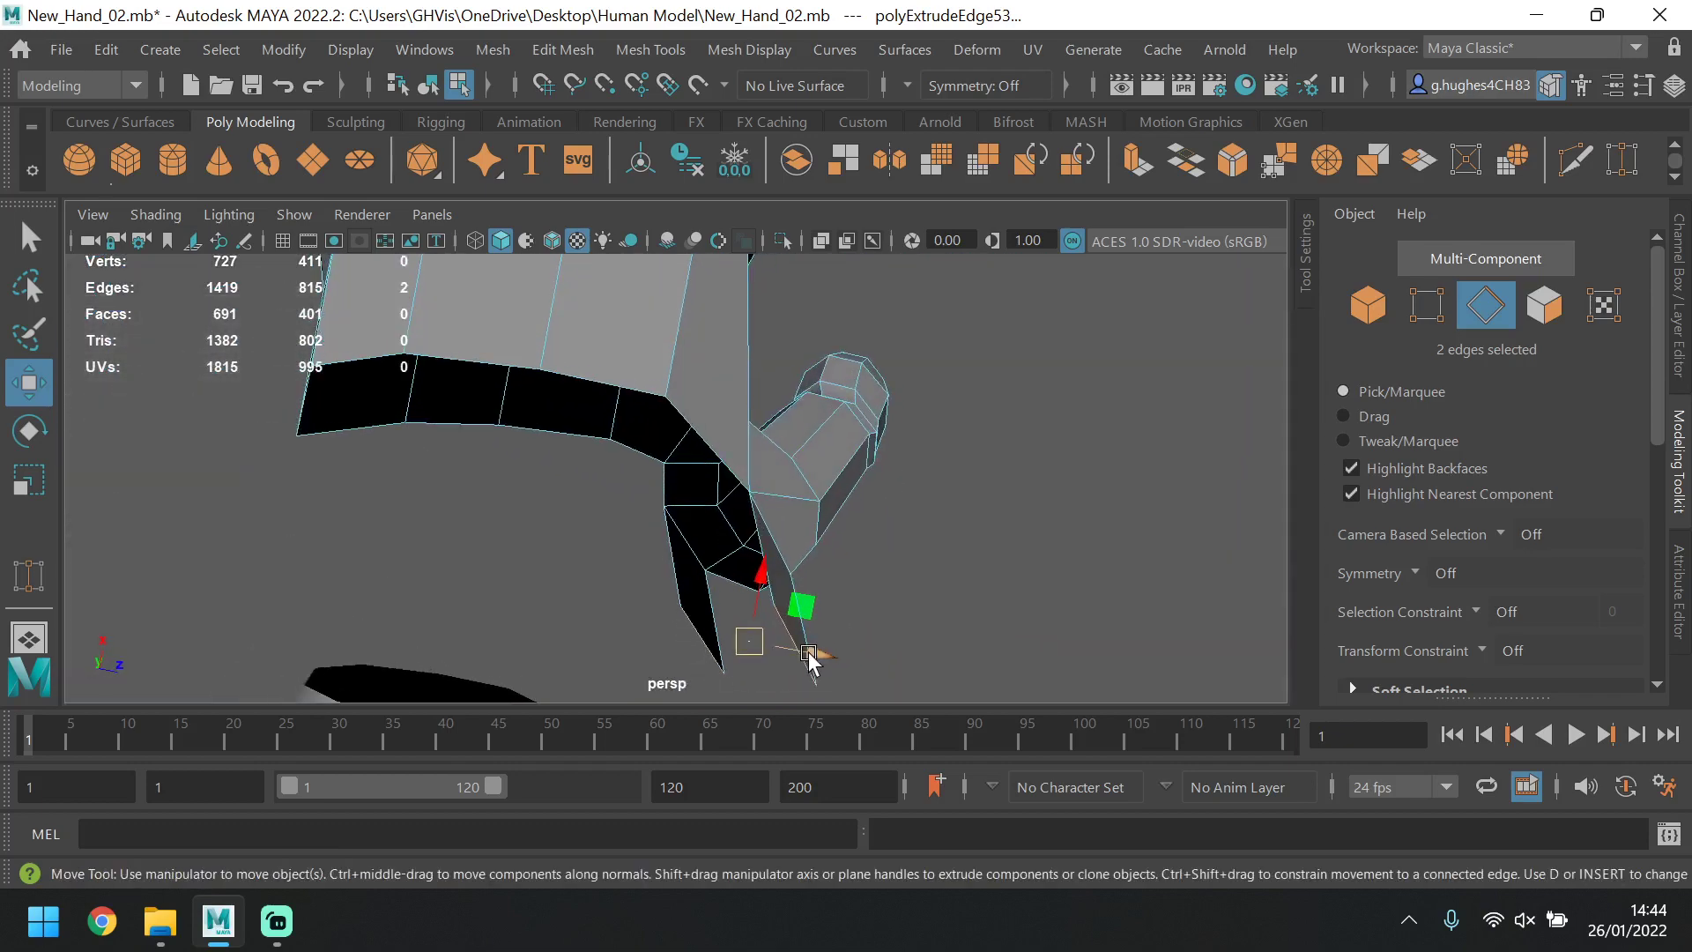
pyautogui.moveTo(809, 655); pyautogui.dragTo(670, 423)
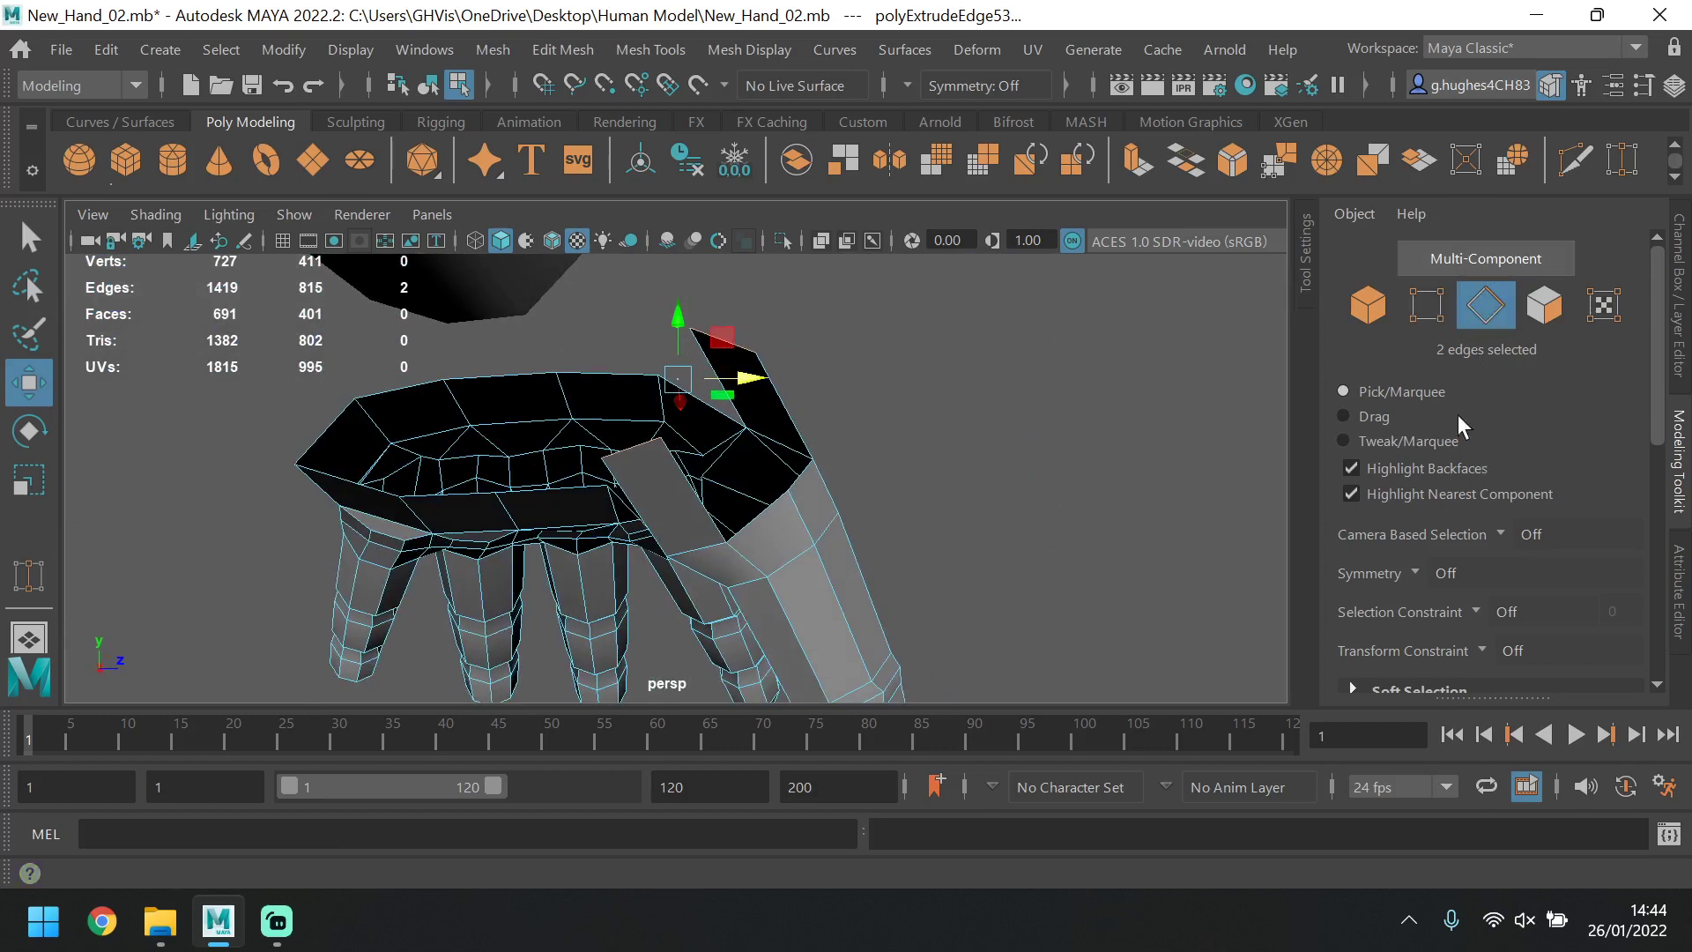
# Bridge the two extruded thumb-base edges across the opening with 1 division.
pyautogui.scroll(-5, 1494, 495)
pyautogui.click(1445, 547)
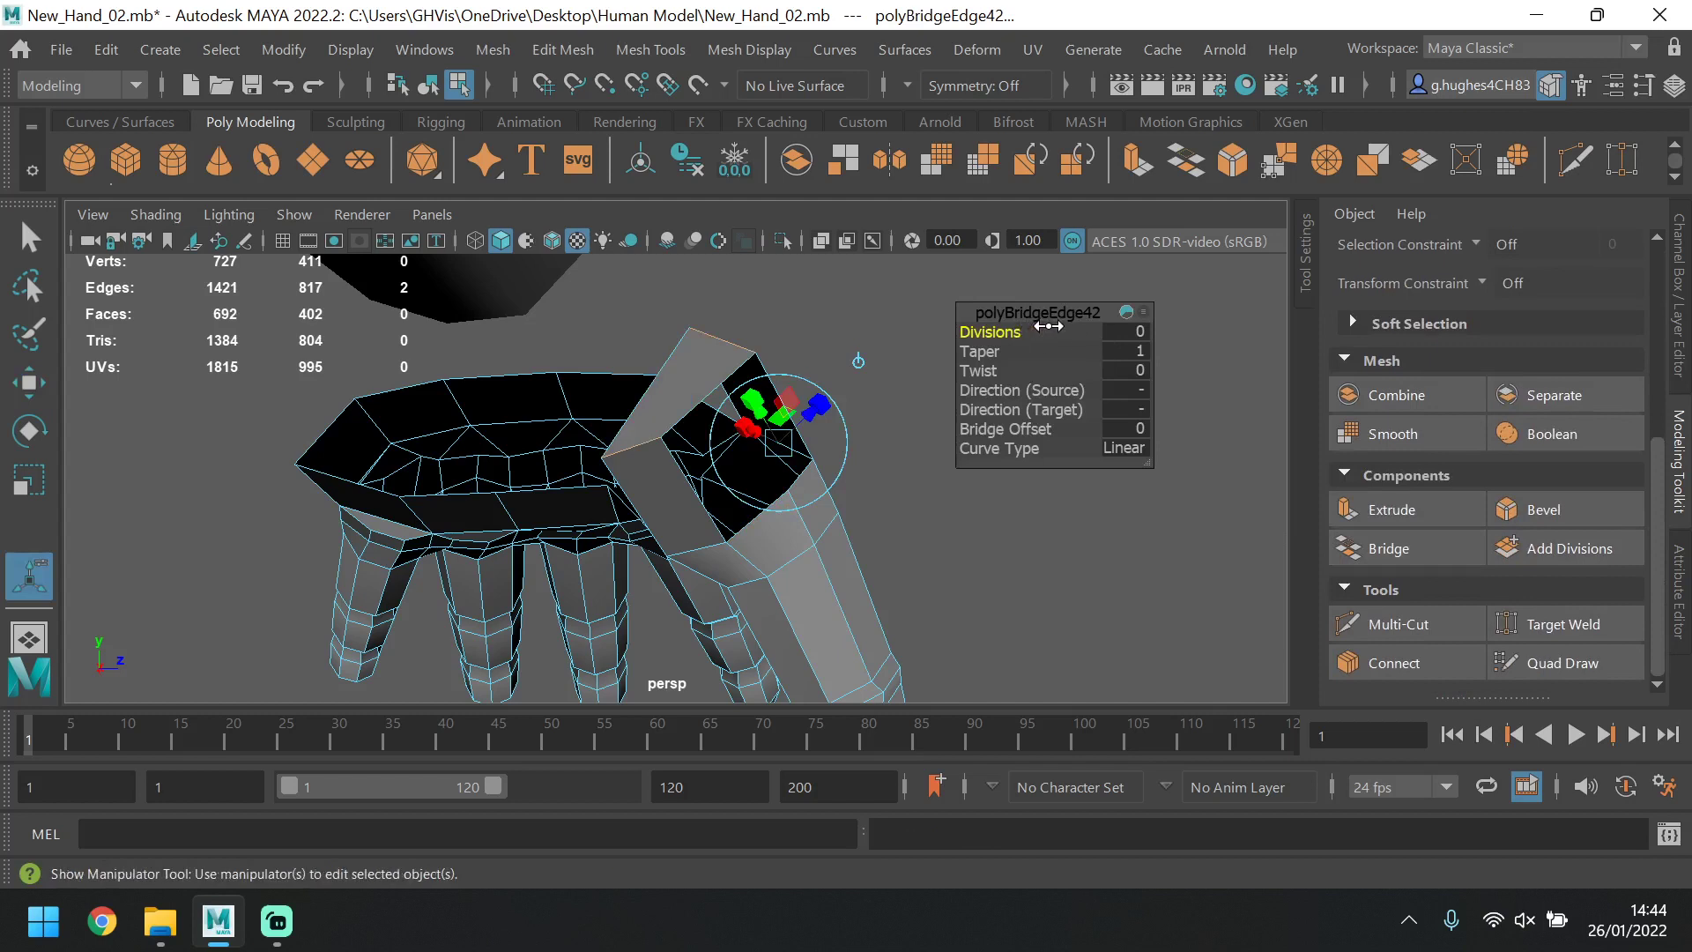
pyautogui.moveTo(1048, 325); pyautogui.dragTo(1020, 332)
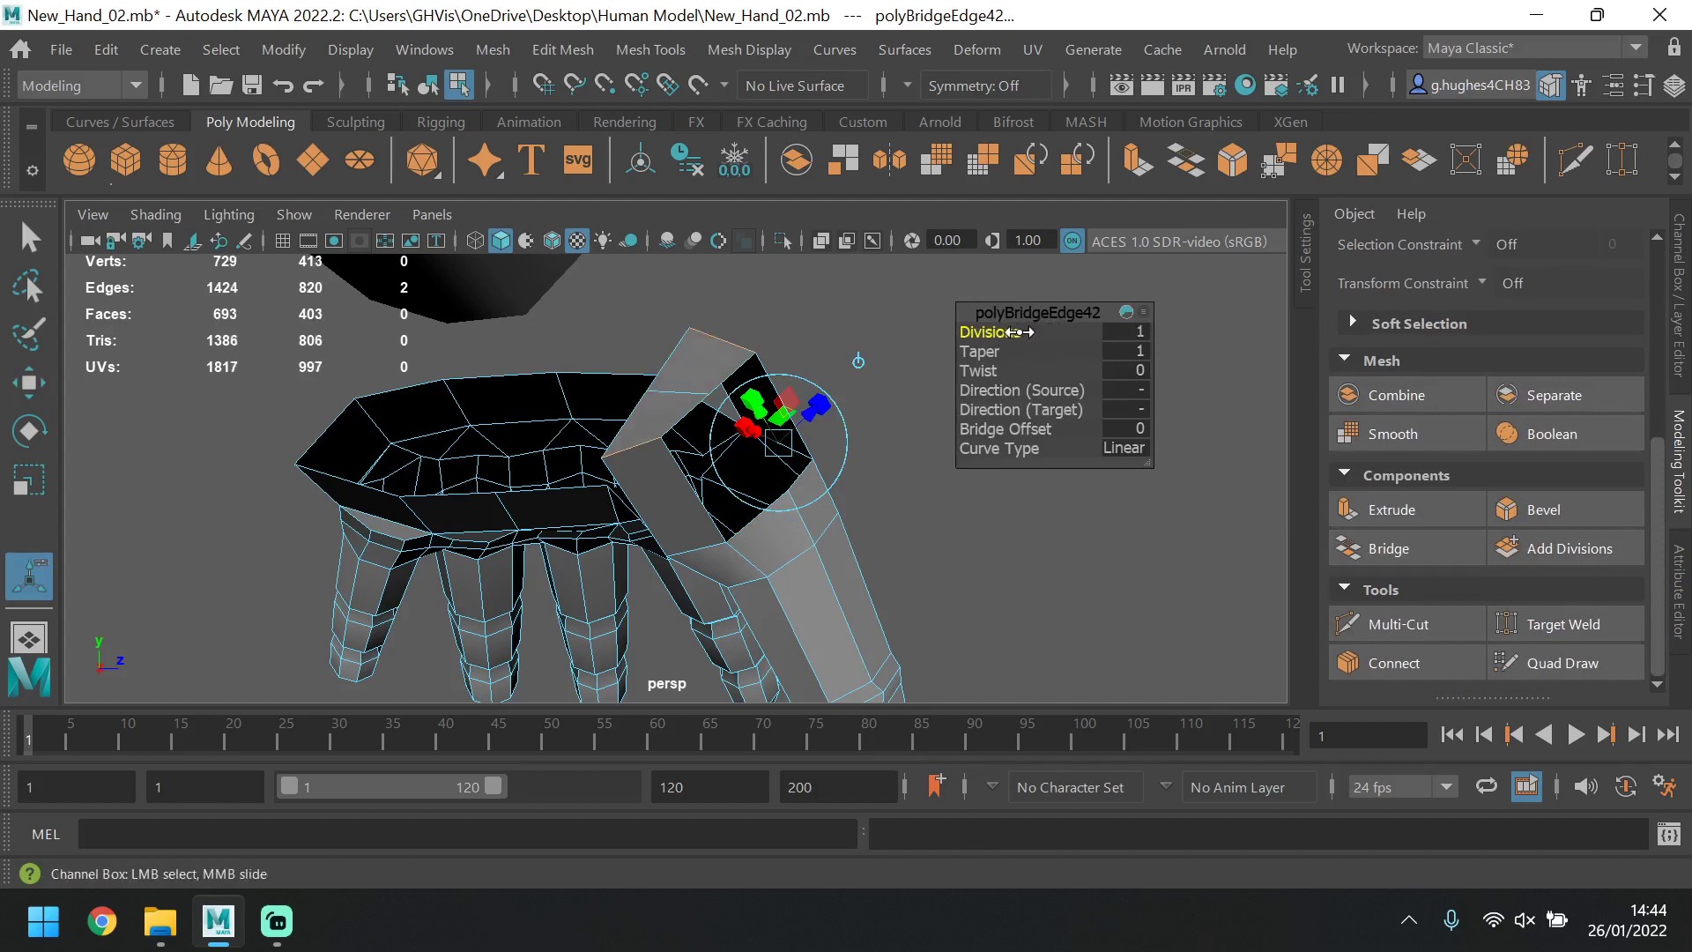
pyautogui.click(890, 414)
# Move the two outer corner vertices of the new thumb-base bridge down toward the thumb.
pyautogui.scroll(5, 1475, 436)
pyautogui.scroll(3, 1475, 435)
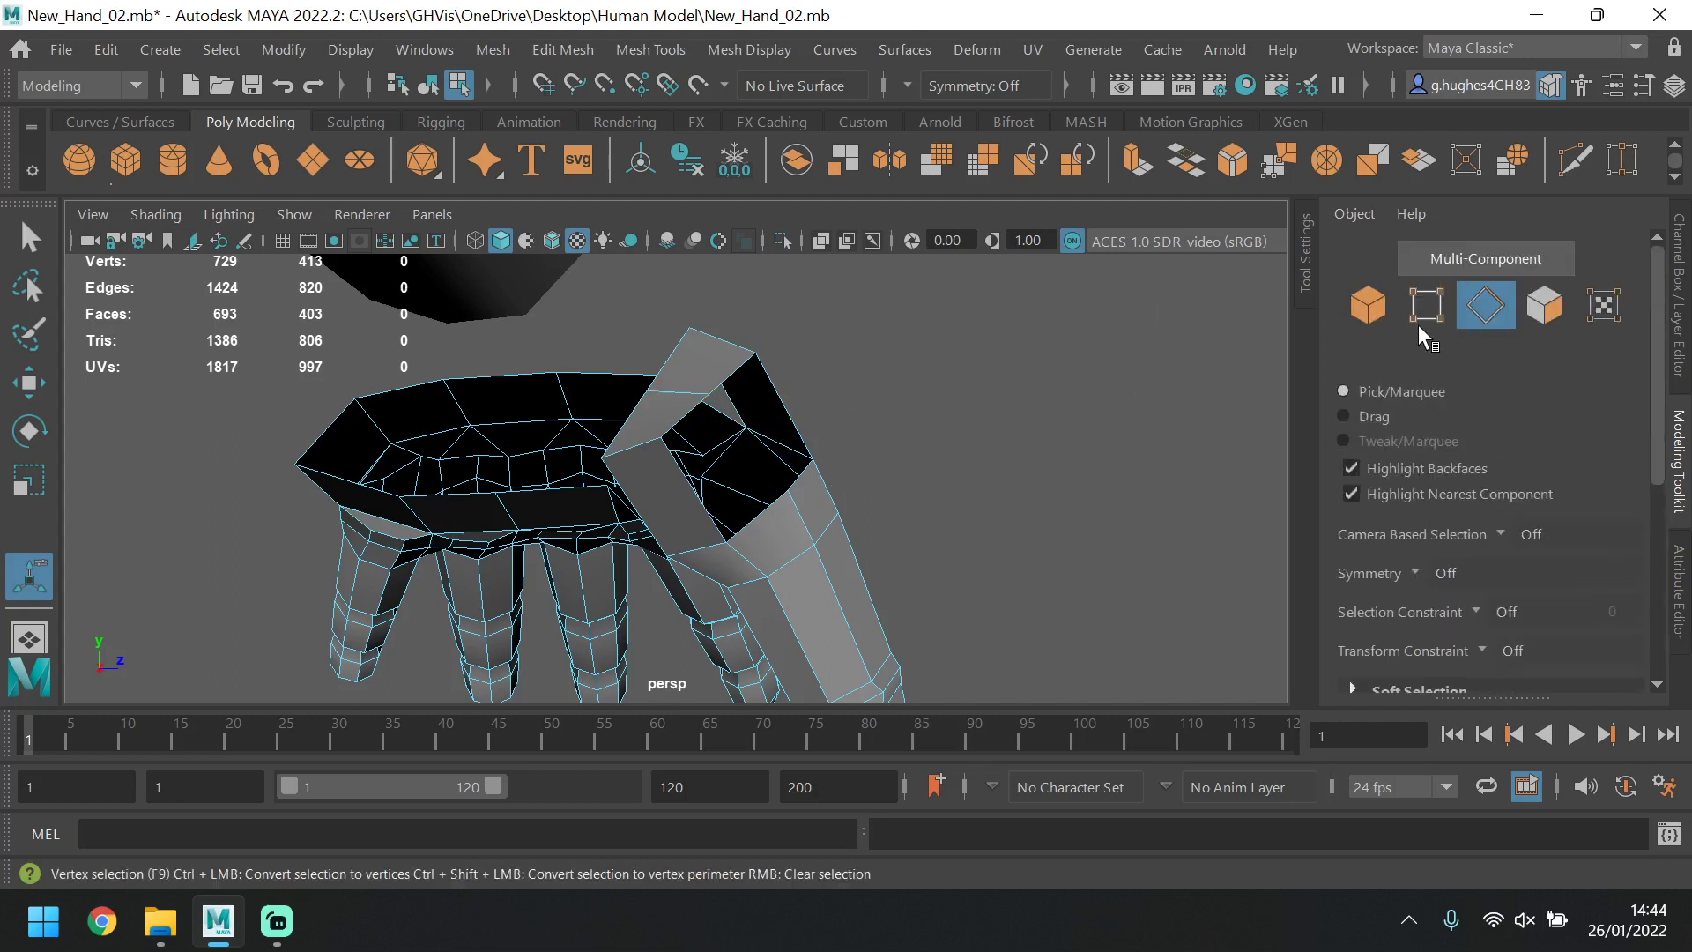
pyautogui.click(1426, 304)
pyautogui.click(697, 449)
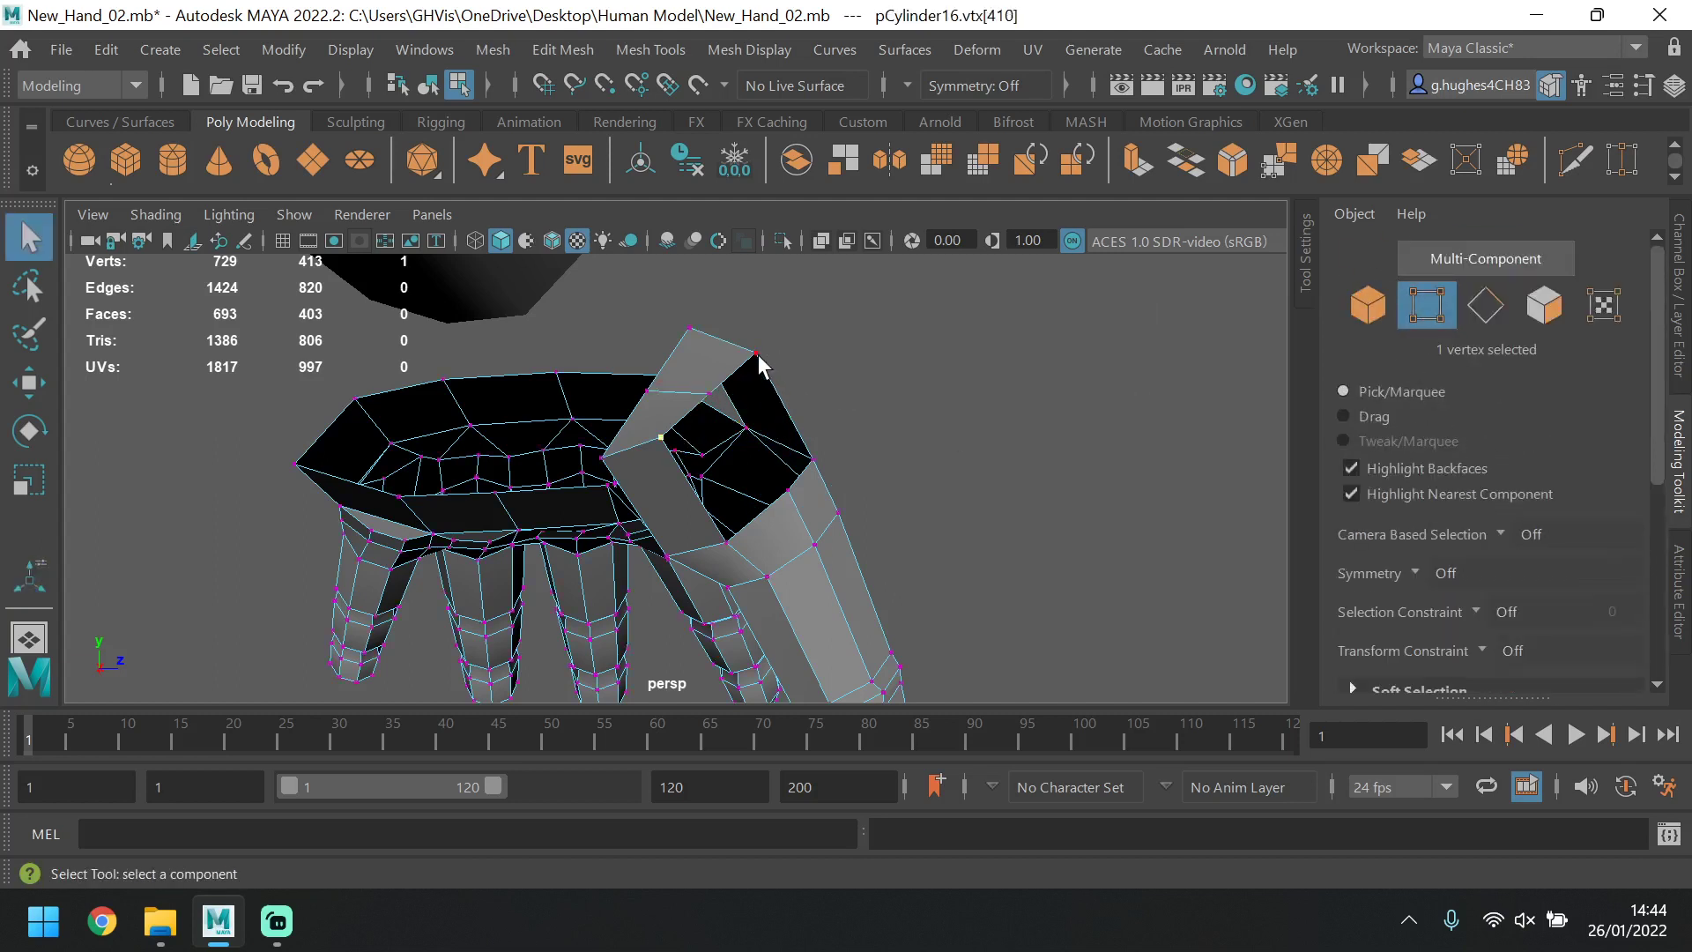
pyautogui.click(34, 385)
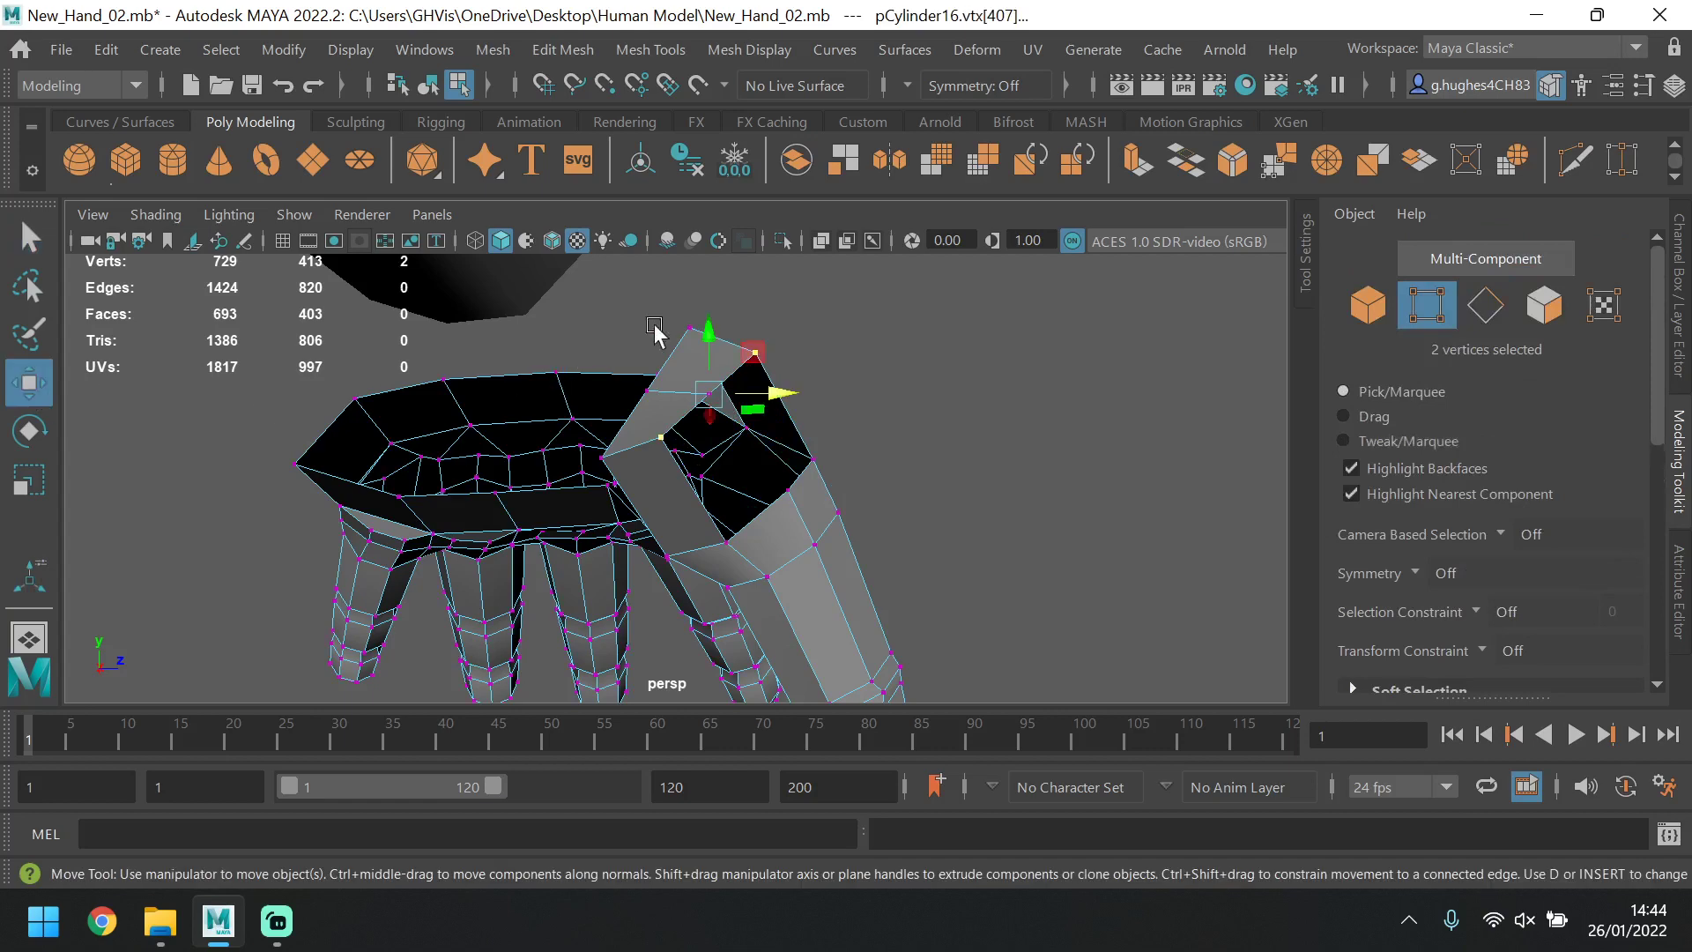
pyautogui.moveTo(710, 339); pyautogui.dragTo(727, 397)
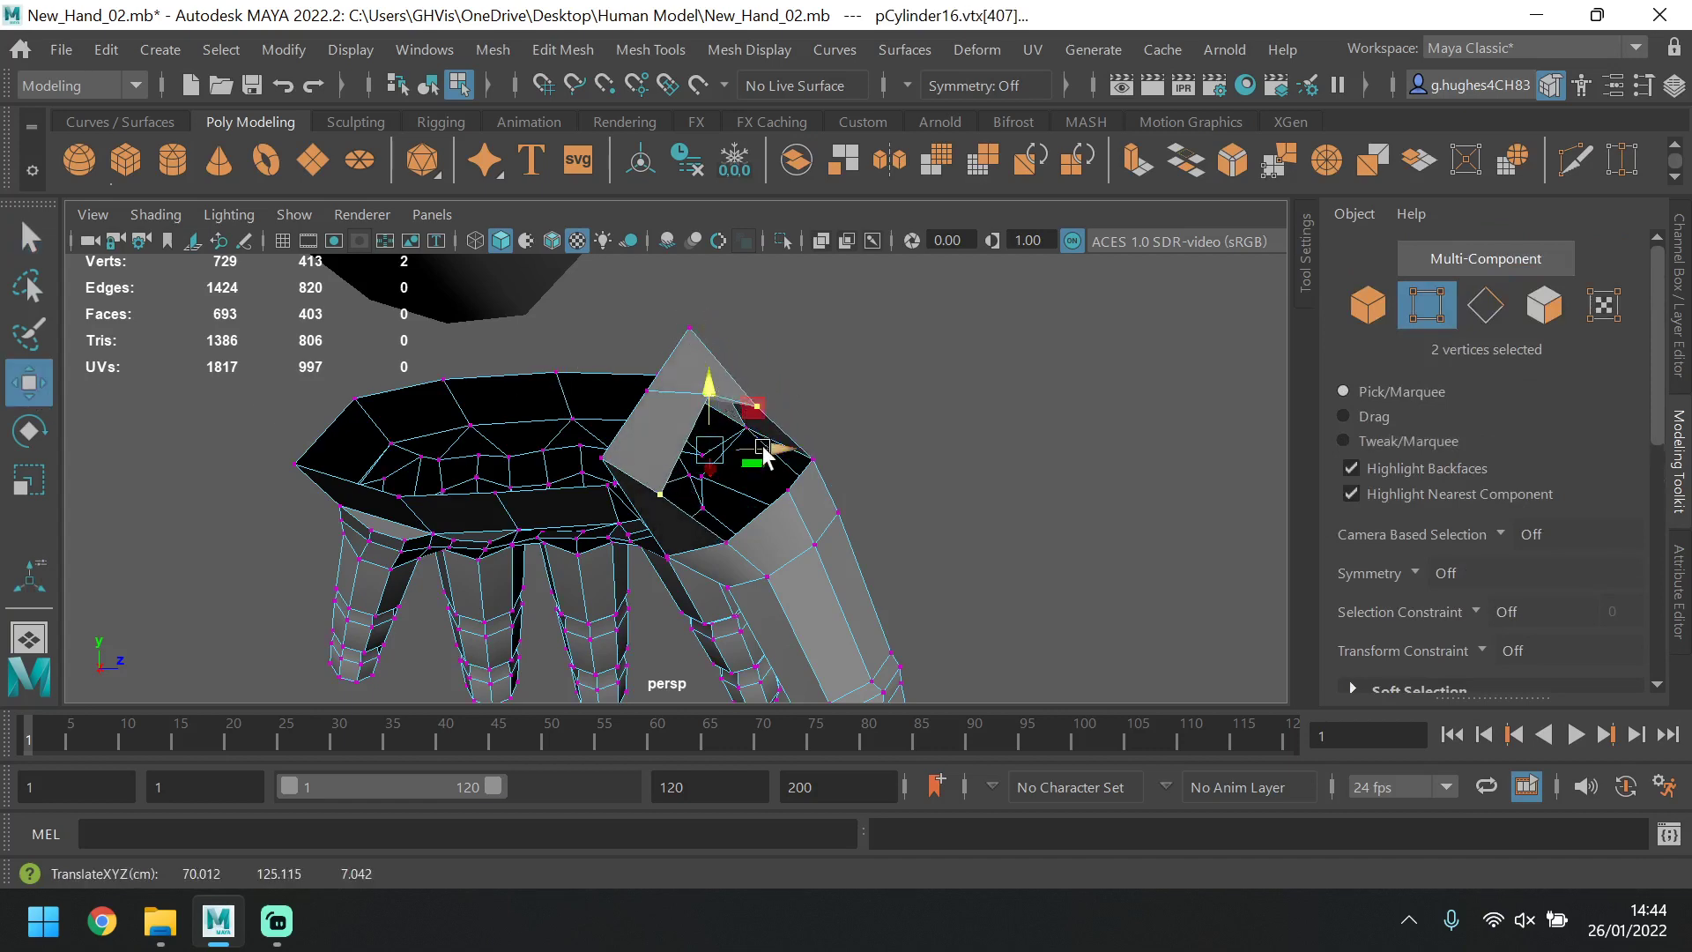
# Reposition the pair of vertices on the wrist side of the thumb-base bridge to reshape its outer end.
pyautogui.moveTo(763, 454); pyautogui.dragTo(959, 652)
pyautogui.click(789, 407)
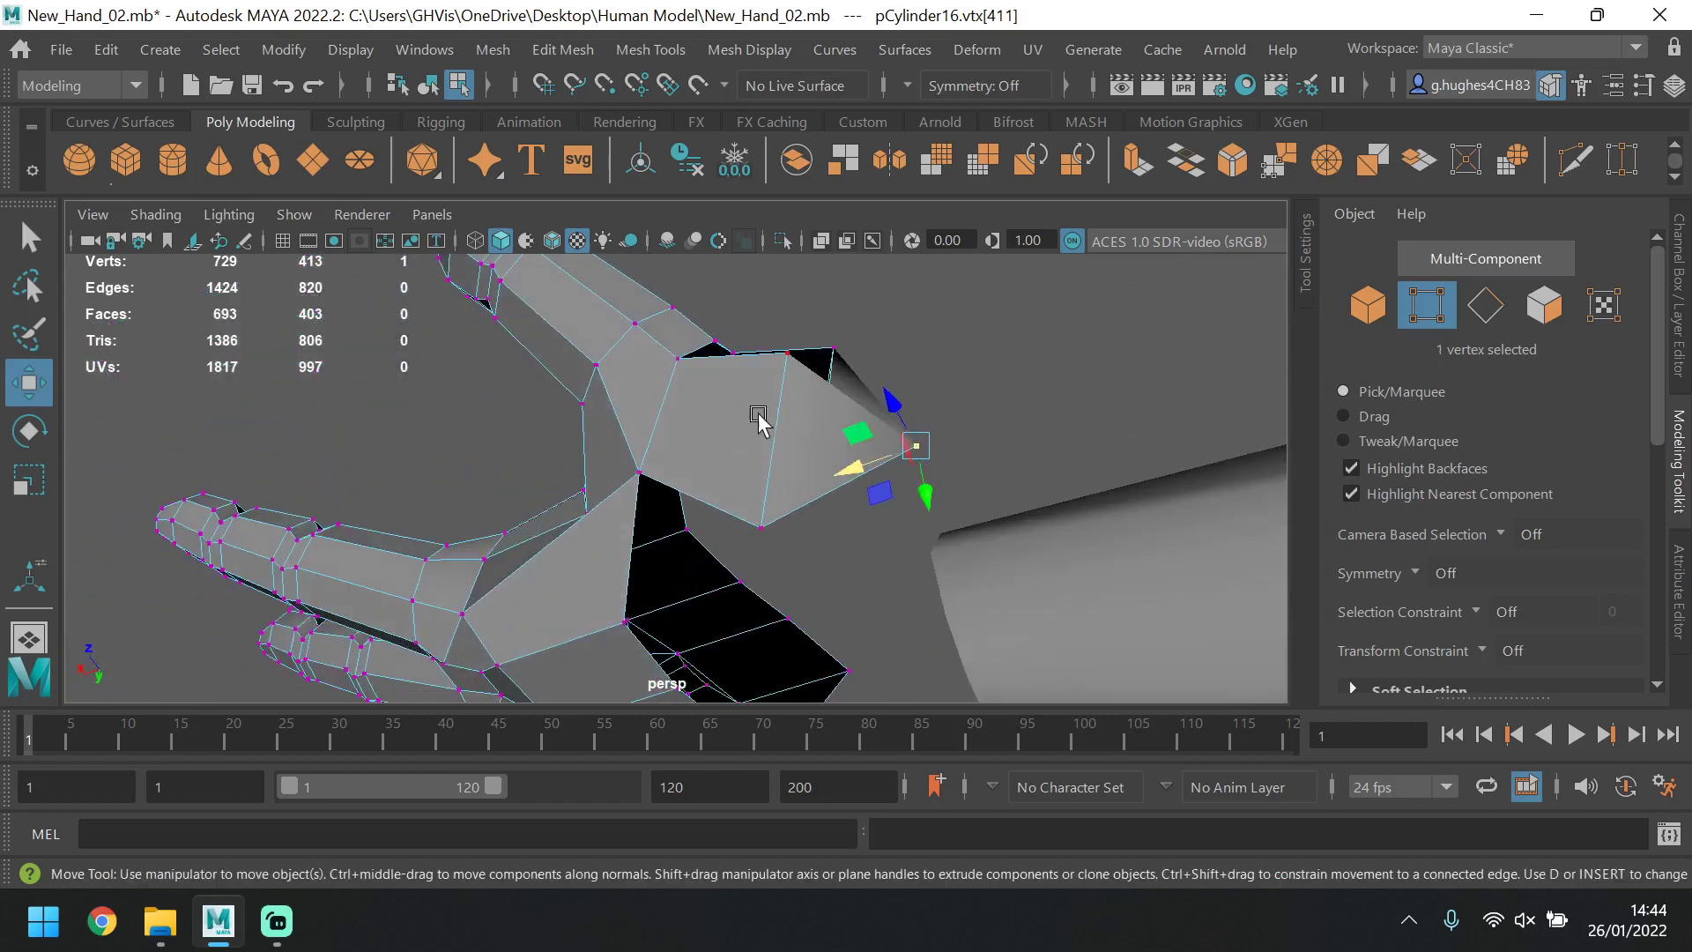
pyautogui.click(793, 359)
pyautogui.keyDown('shift'); pyautogui.click(827, 375); pyautogui.keyUp('shift')
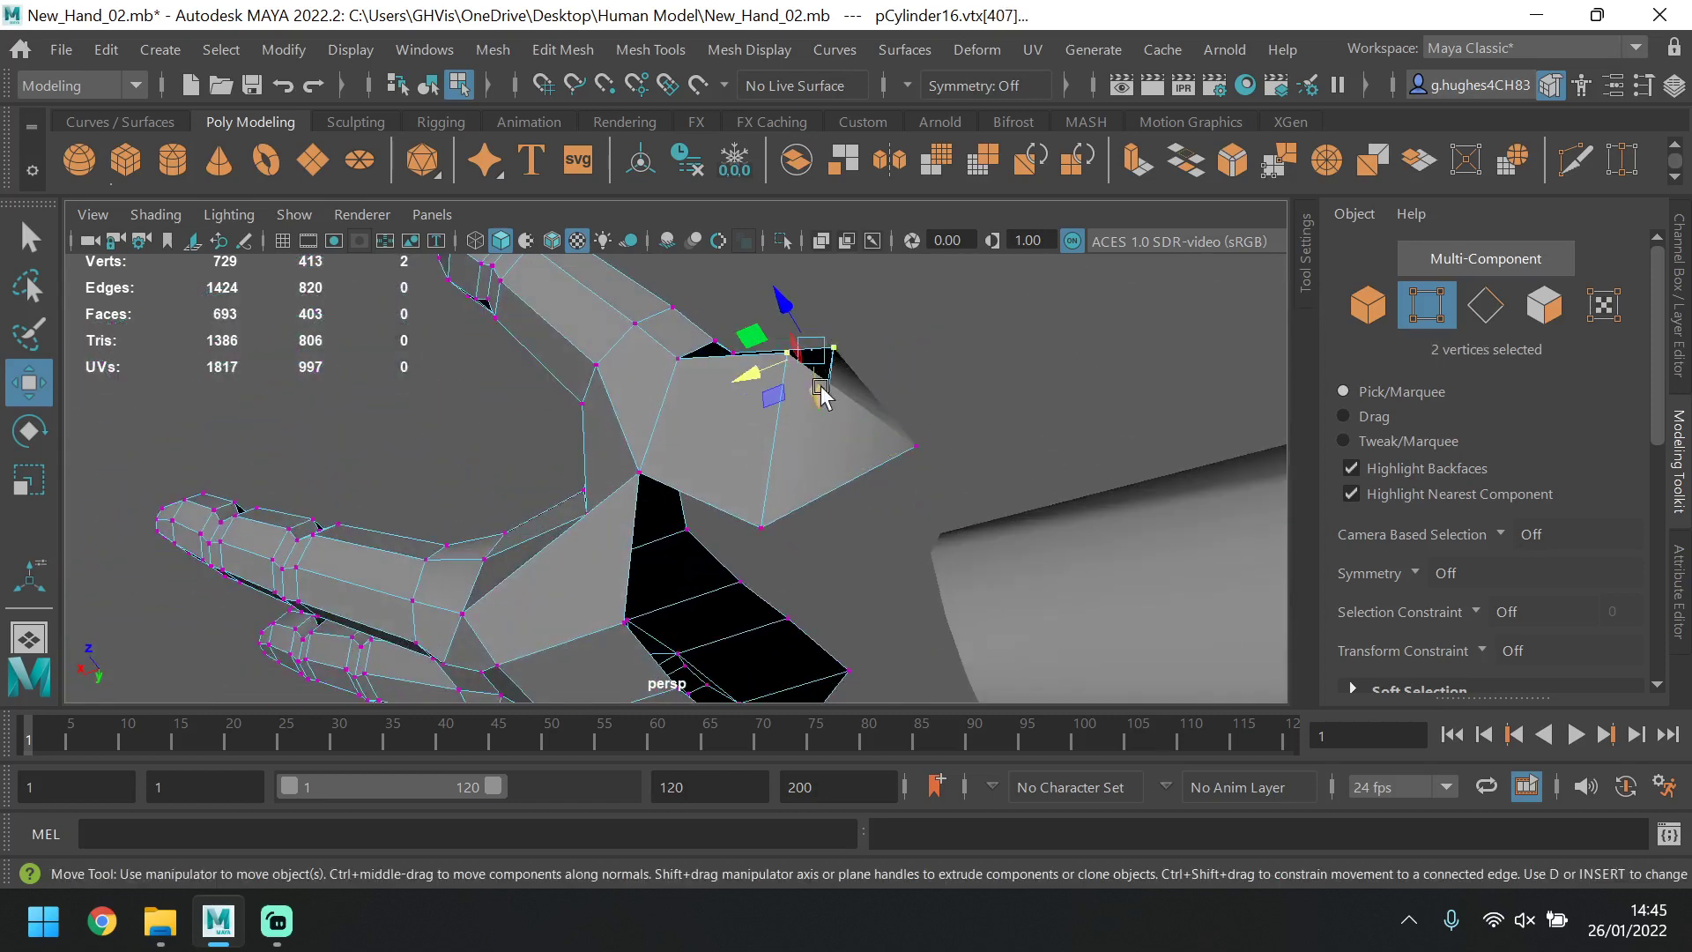
pyautogui.moveTo(809, 398); pyautogui.dragTo(781, 517)
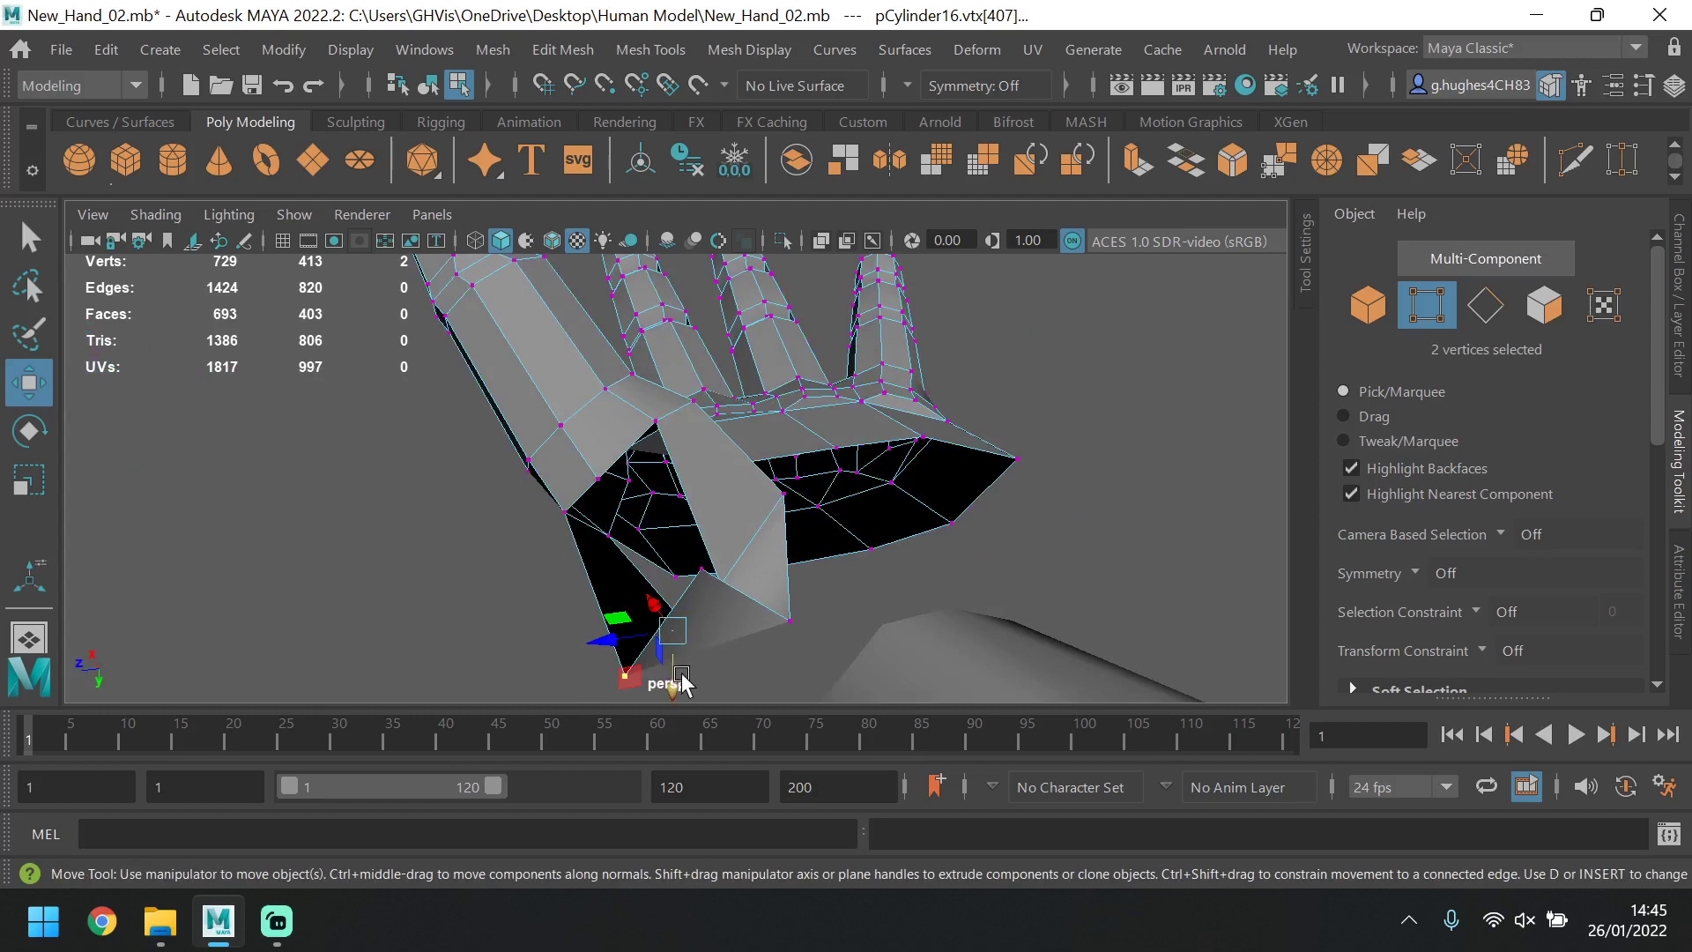
pyautogui.moveTo(682, 681); pyautogui.dragTo(757, 641)
# Move the single middle vertex on the wrist-side edge of the thumb-base bridge to refine its contour.
pyautogui.click(843, 407)
pyautogui.click(932, 401)
pyautogui.click(806, 575)
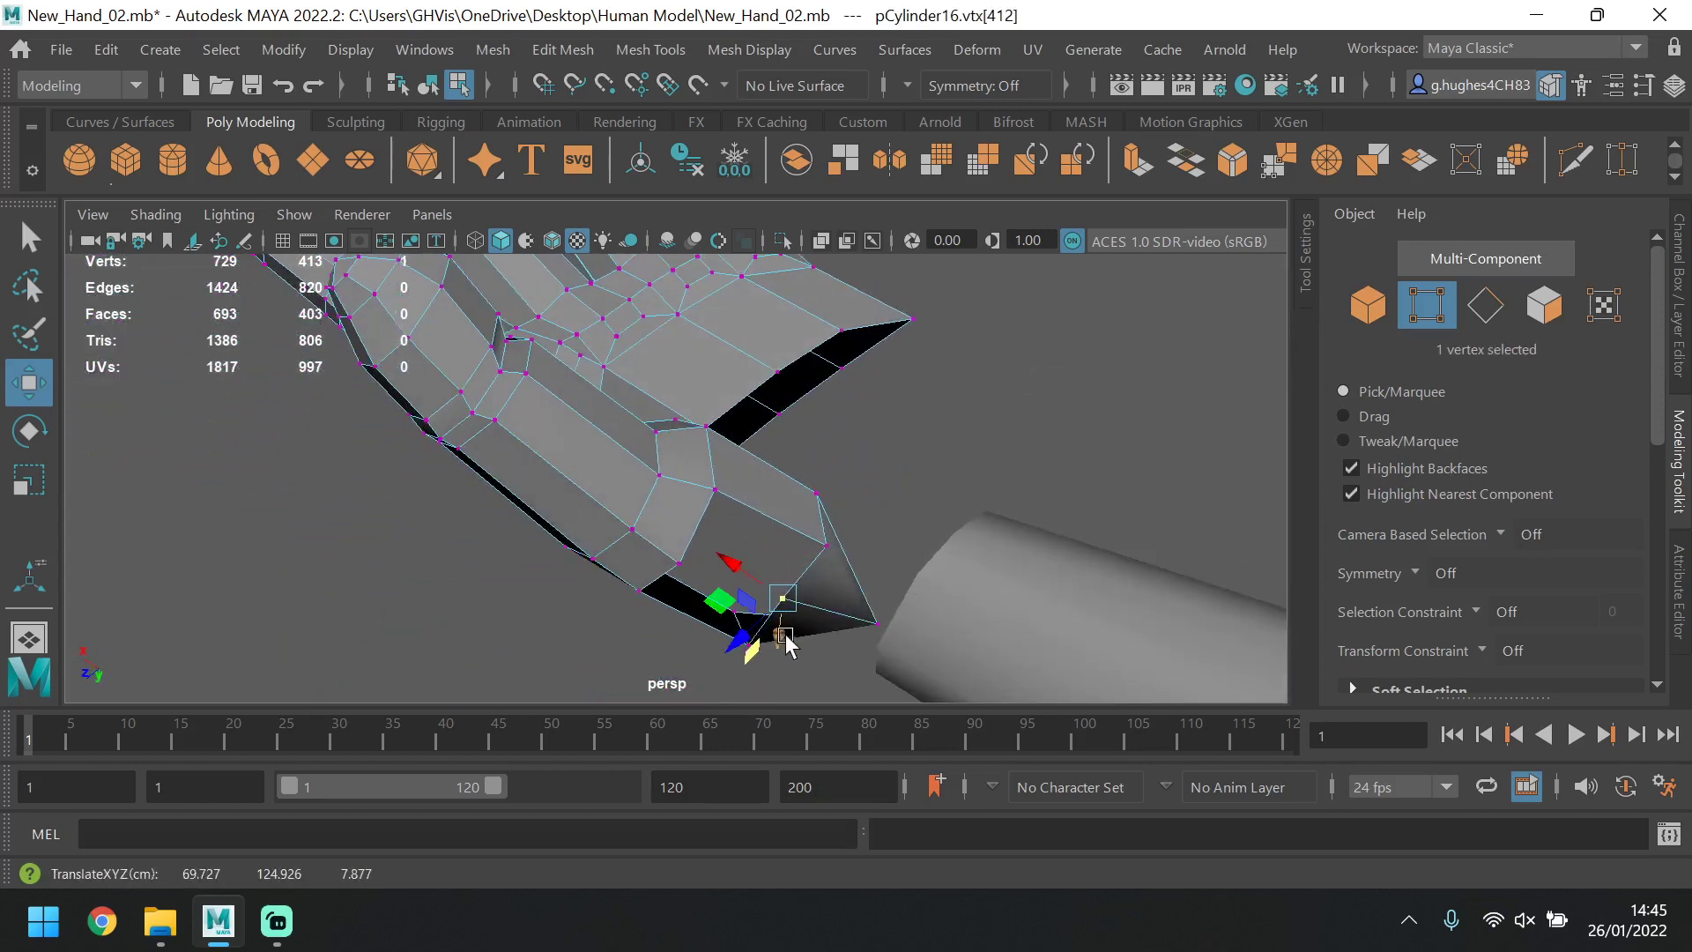
pyautogui.moveTo(766, 582); pyautogui.dragTo(782, 596)
pyautogui.keyDown('alt'); pyautogui.moveTo(904, 500); pyautogui.dragTo(909, 464); pyautogui.keyUp('alt')
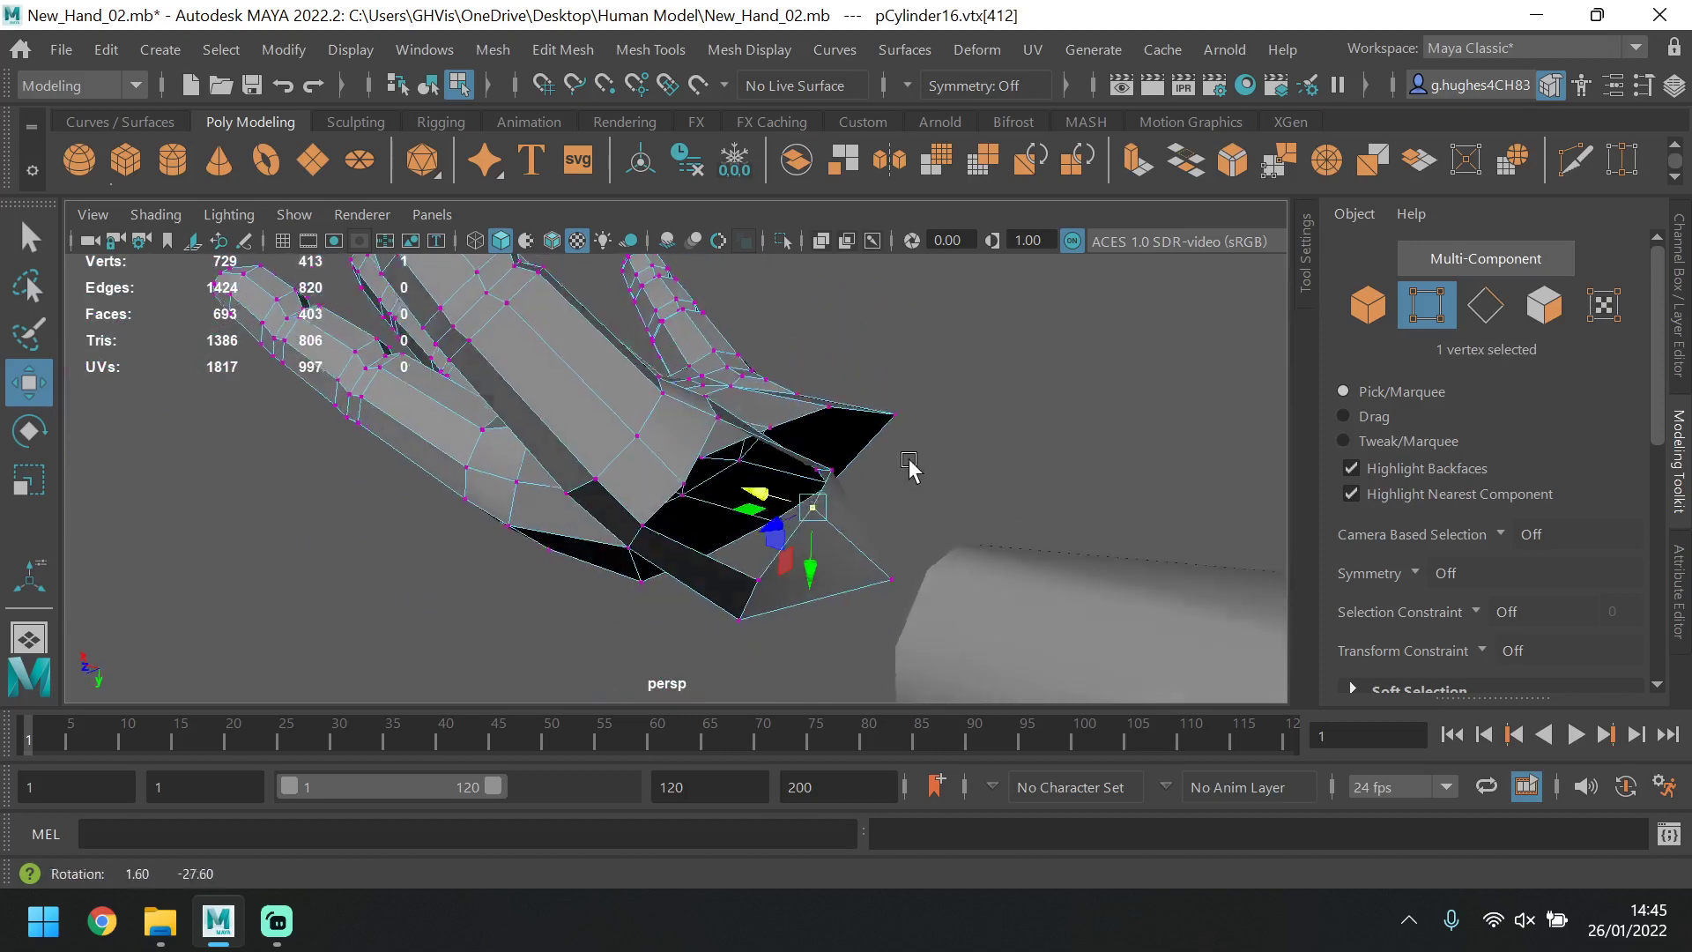
# Bridge the two open thumb-base edges to the two opposite edges of the extruded strip to close the gap.
pyautogui.click(955, 431)
pyautogui.click(1497, 316)
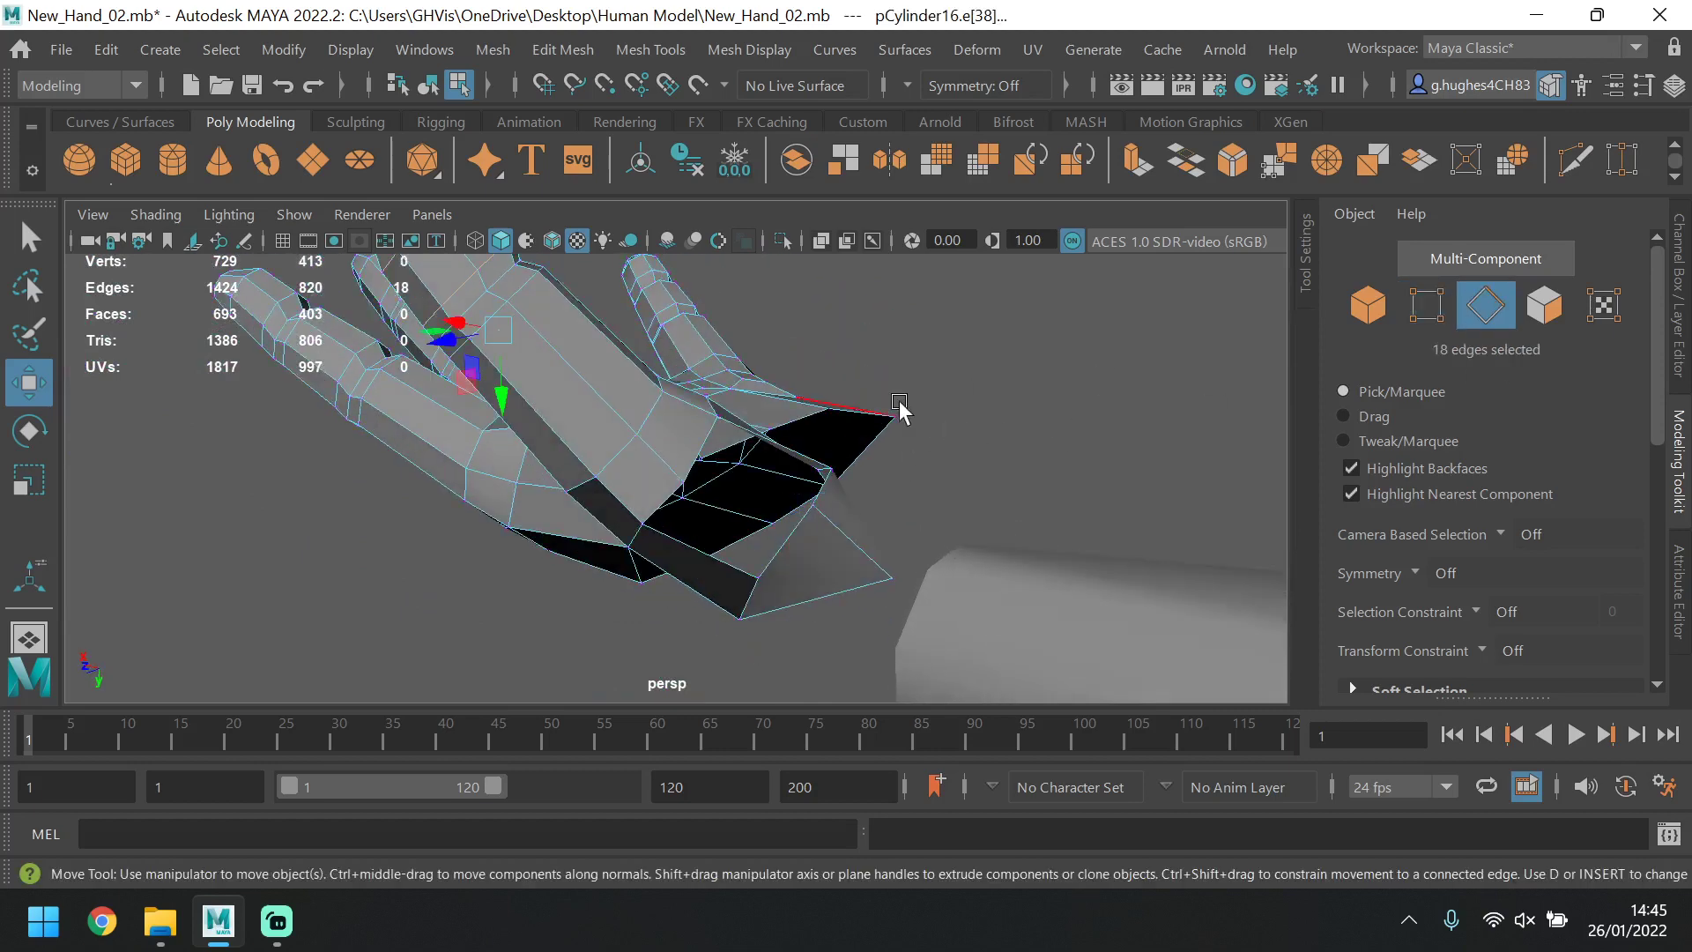
pyautogui.click(707, 449)
pyautogui.keyDown('shift'); pyautogui.click(773, 539); pyautogui.keyUp('shift')
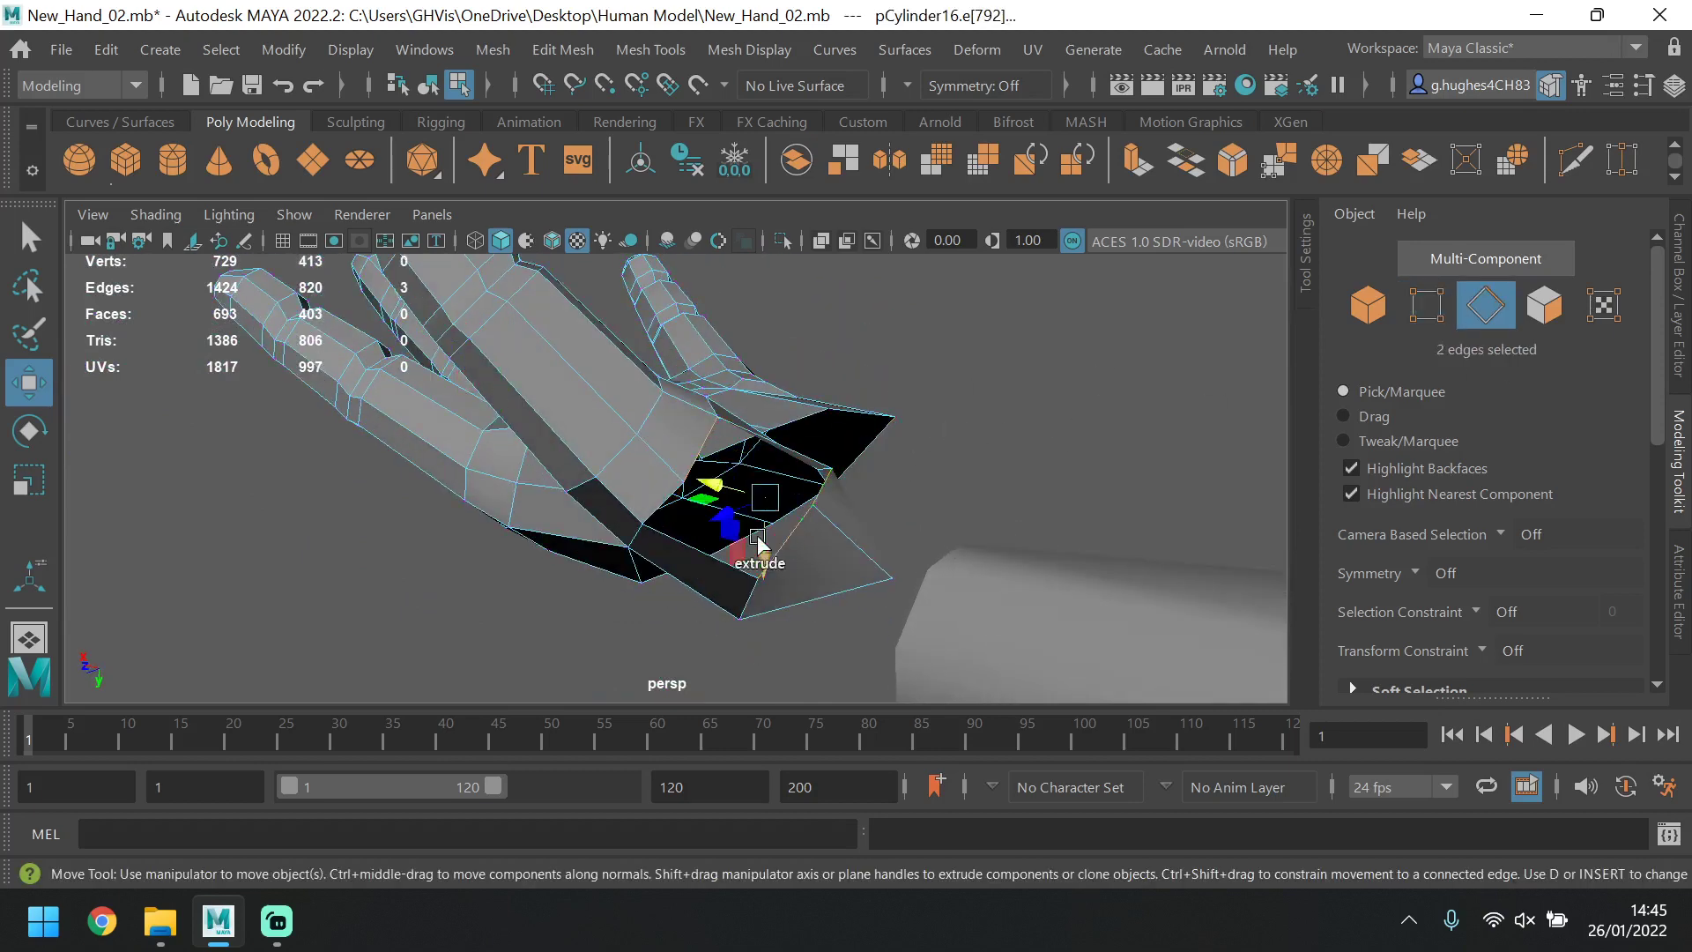
pyautogui.keyDown('shift'); pyautogui.click(670, 507); pyautogui.keyUp('shift')
pyautogui.scroll(-6, 1530, 476)
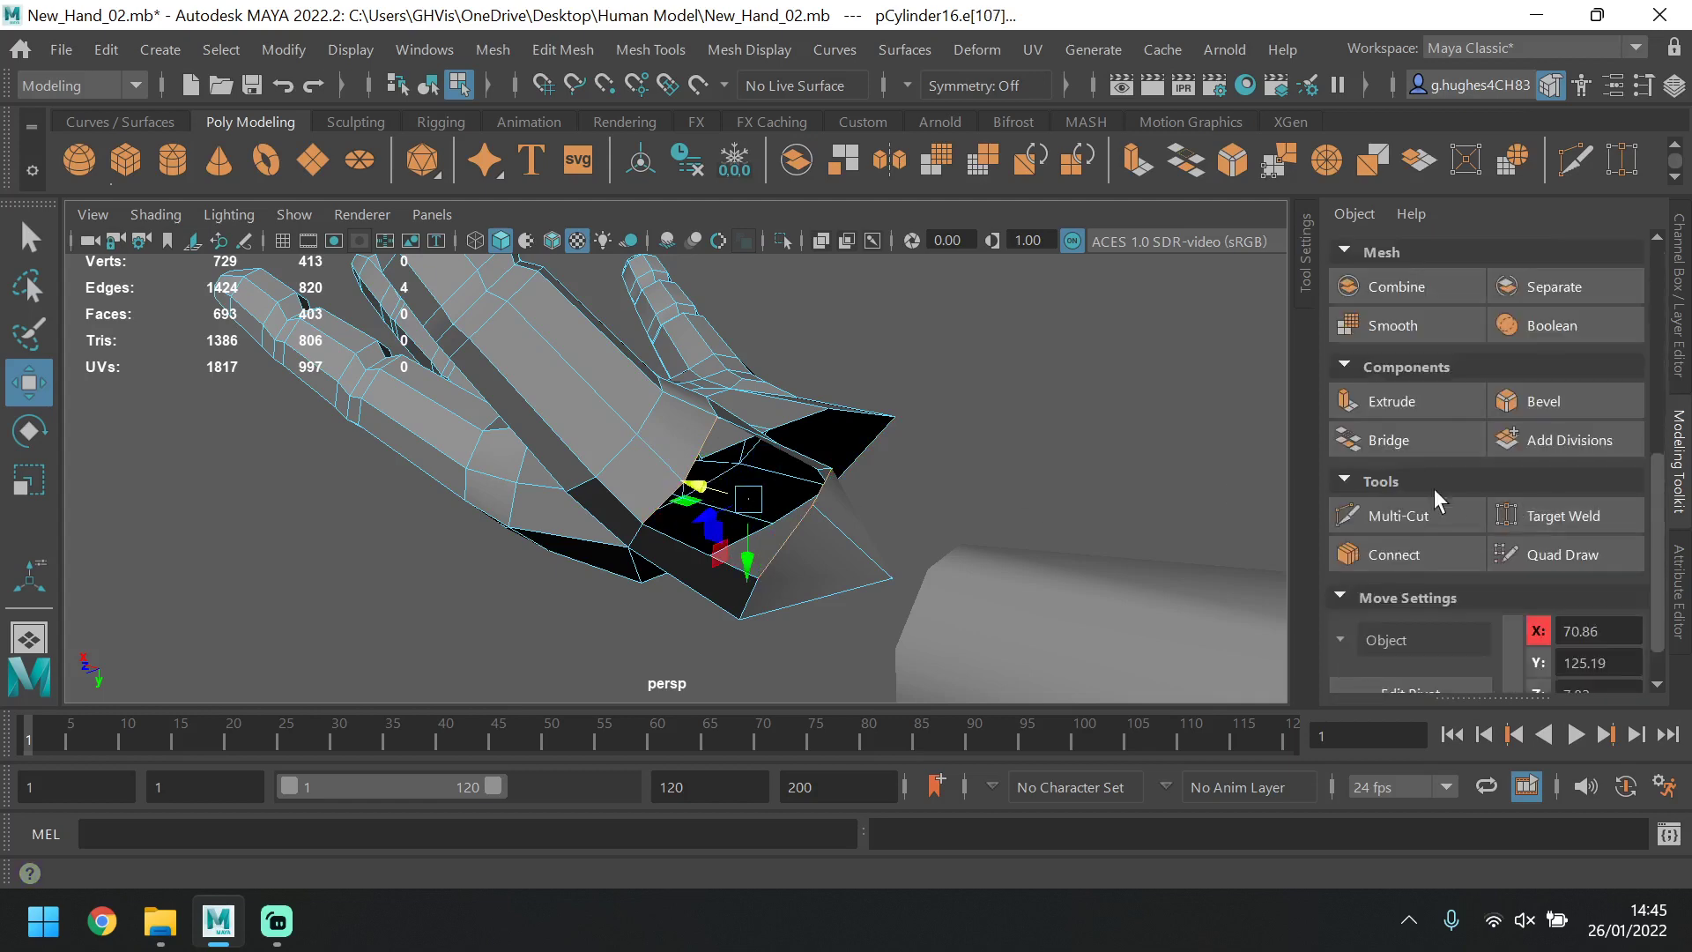
pyautogui.click(1361, 441)
pyautogui.moveTo(928, 528)
pyautogui.keyDown('alt'); pyautogui.mouseDown()
pyautogui.moveTo(899, 517)
pyautogui.moveTo(937, 435)
pyautogui.moveTo(819, 521)
pyautogui.moveTo(756, 446)
pyautogui.moveTo(903, 411)
pyautogui.moveTo(975, 502)
pyautogui.moveTo(831, 559)
pyautogui.moveTo(989, 532)
pyautogui.moveTo(993, 474)
pyautogui.moveTo(956, 672)
pyautogui.moveTo(975, 502)
pyautogui.moveTo(966, 593)
pyautogui.moveTo(958, 498)
pyautogui.moveTo(912, 541)
pyautogui.mouseUp(); pyautogui.keyUp('alt')
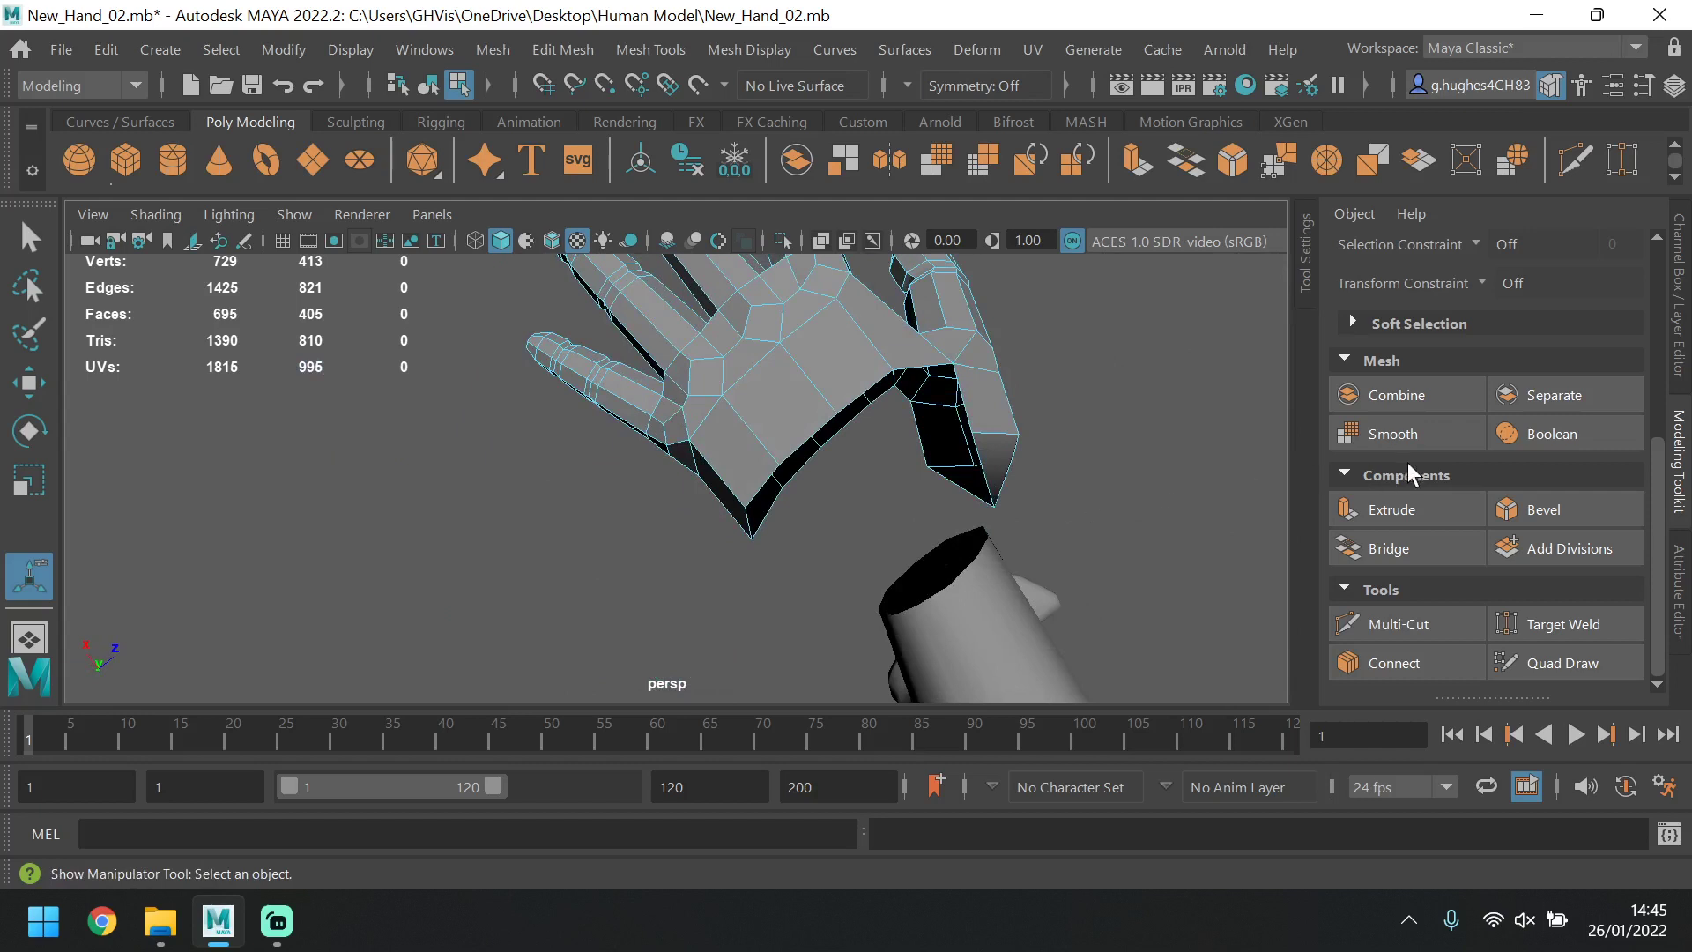
# Examine the gap between the palm's open border and the thumb base from several angles.
pyautogui.scroll(5, 1415, 476)
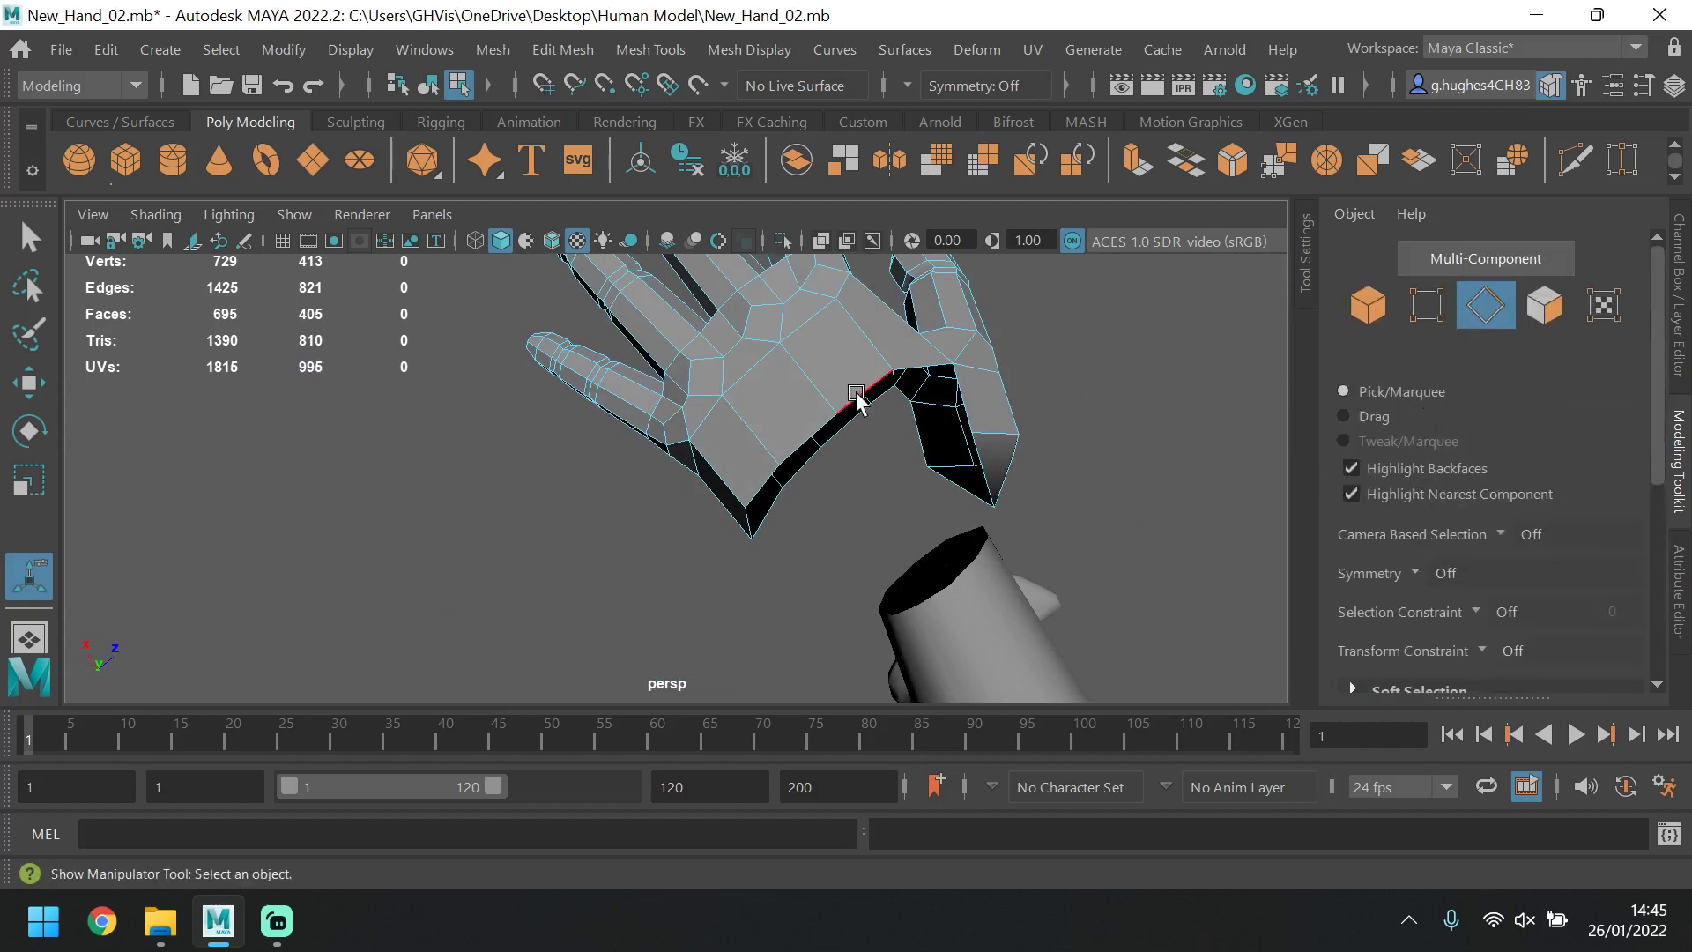
pyautogui.click(919, 368)
pyautogui.scroll(3, 919, 366)
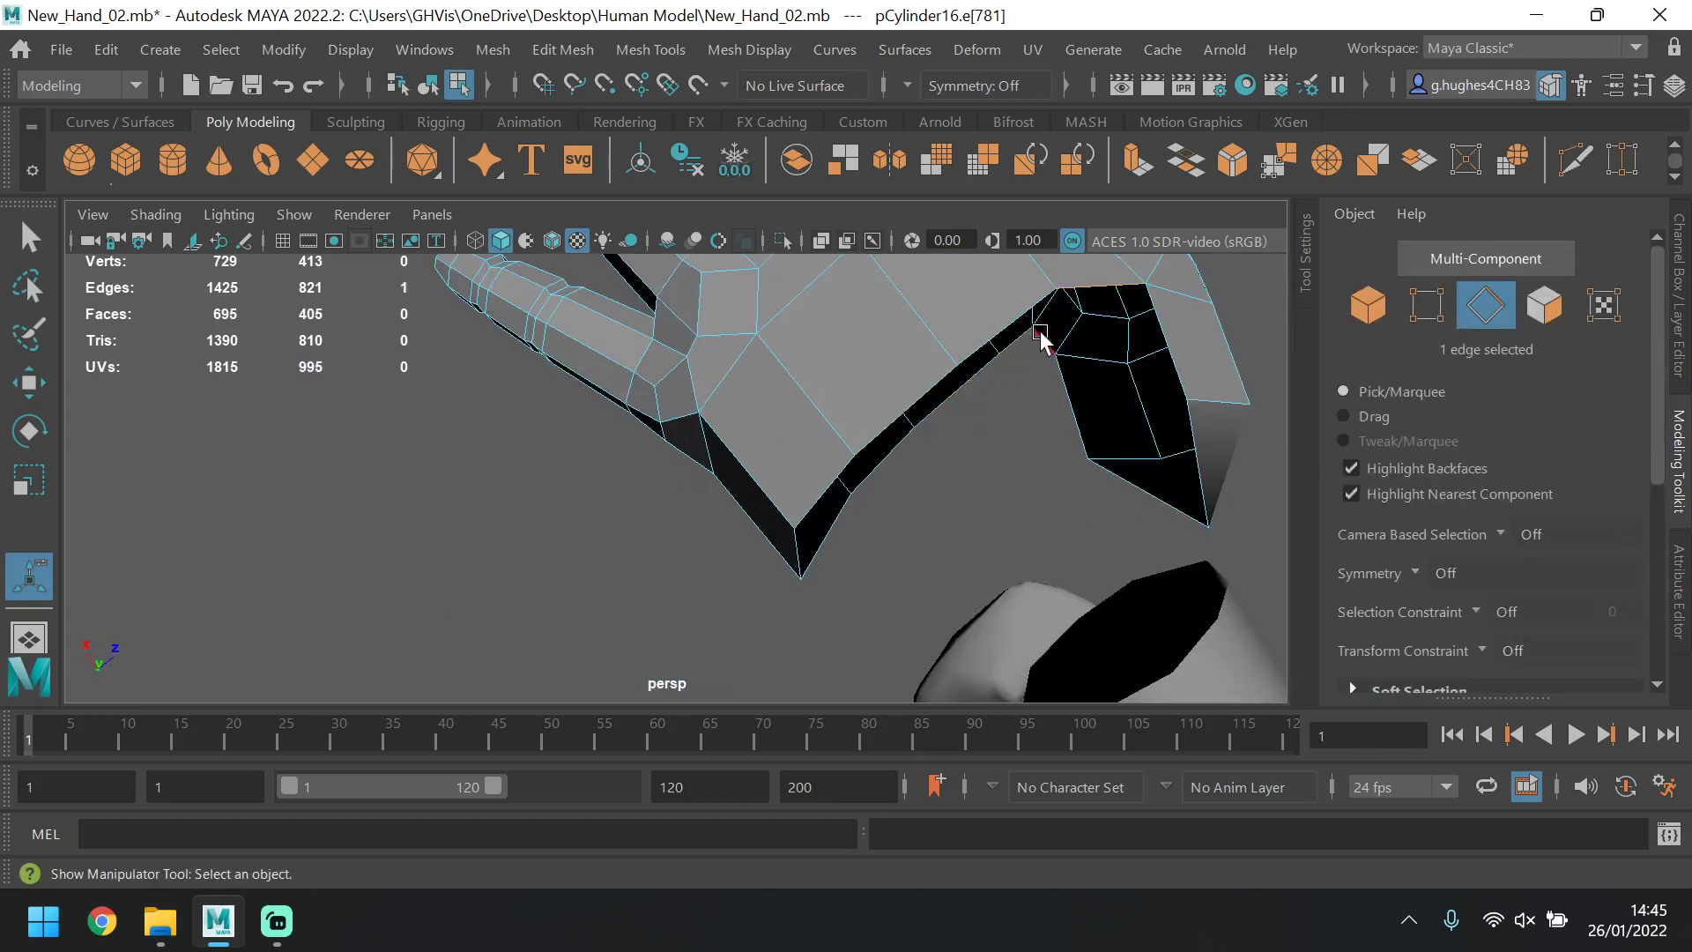
pyautogui.click(1446, 309)
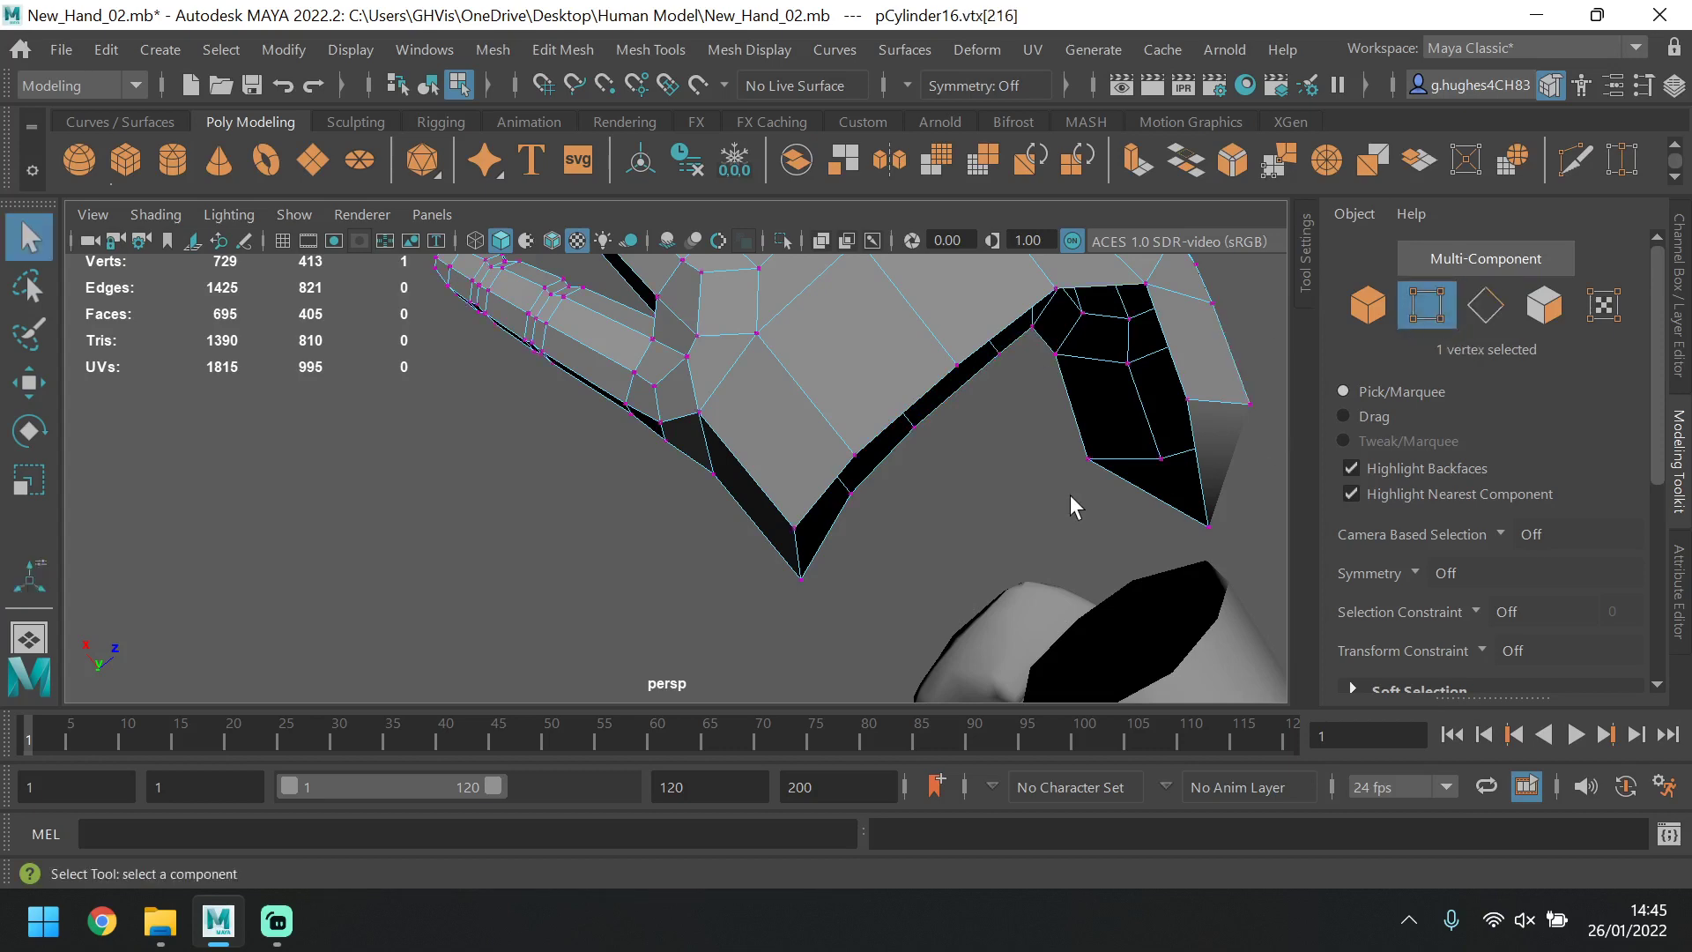
pyautogui.moveTo(1070, 494)
pyautogui.keyDown('alt'); pyautogui.mouseDown()
pyautogui.moveTo(1032, 466)
pyautogui.moveTo(1090, 487)
pyautogui.moveTo(1046, 449)
pyautogui.moveTo(1057, 487)
pyautogui.mouseUp(); pyautogui.keyUp('alt')
pyautogui.click(1043, 481)
pyautogui.click(30, 383)
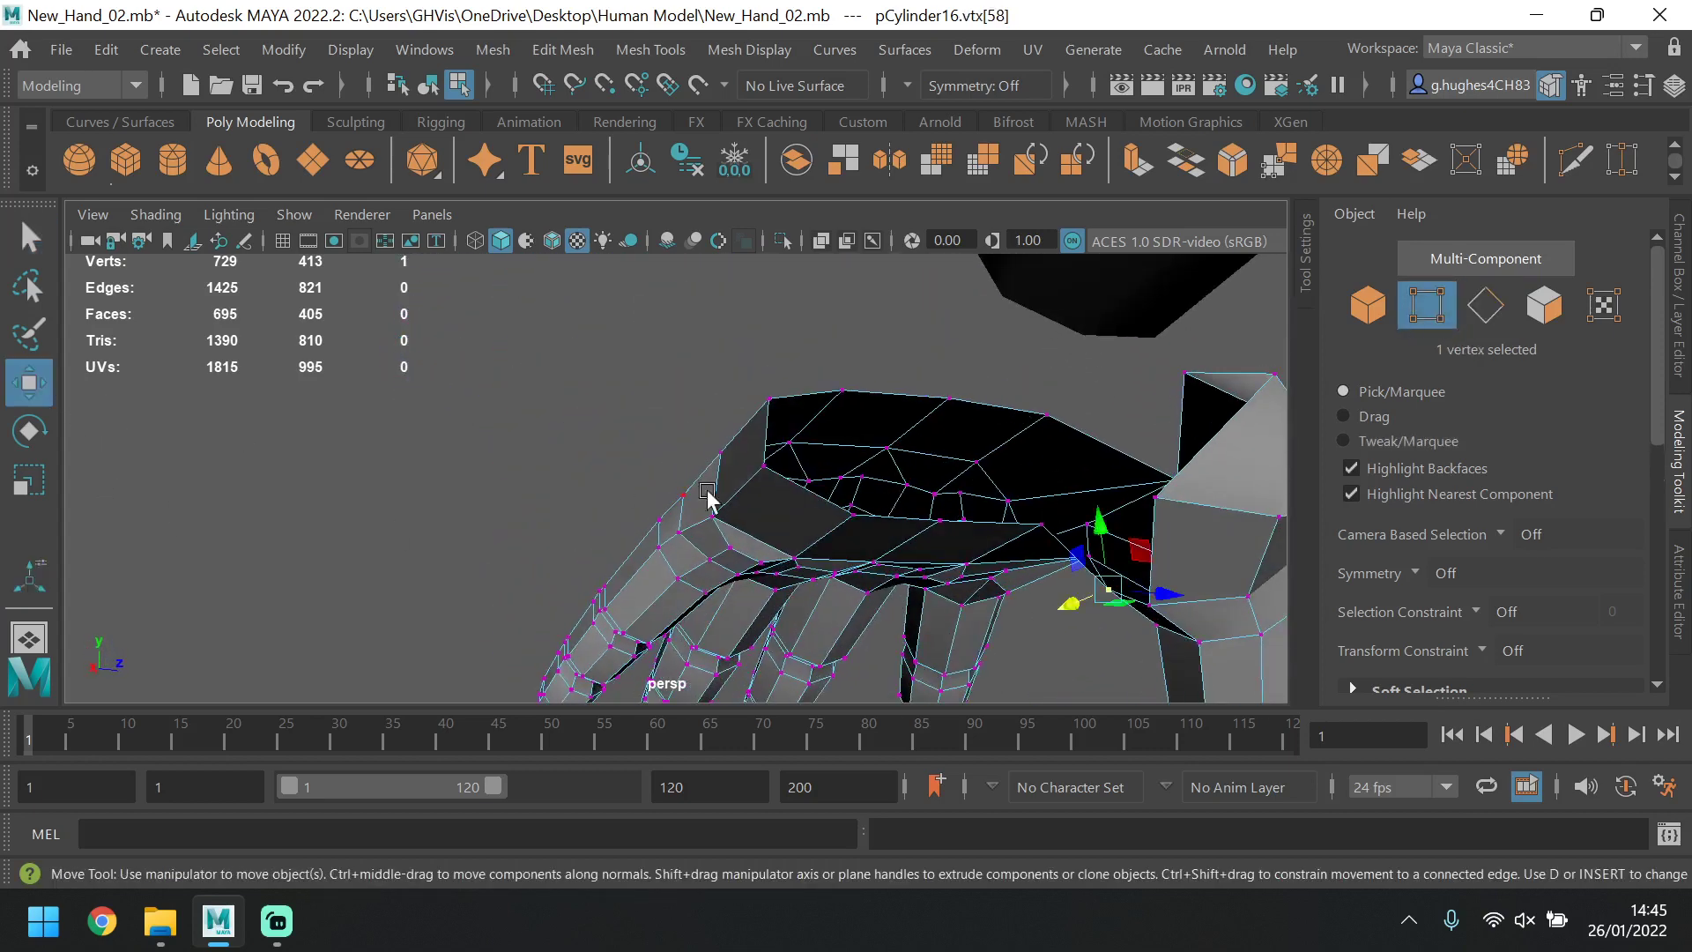
pyautogui.keyDown('alt'); pyautogui.moveTo(1095, 484); pyautogui.dragTo(1180, 494); pyautogui.keyUp('alt')
pyautogui.keyDown('alt'); pyautogui.moveTo(1121, 557); pyautogui.dragTo(1101, 490); pyautogui.keyUp('alt')
# Extrude the ten open border edges around the palm toward the wrist, leaving out the thumb-base opening.
pyautogui.click(1482, 307)
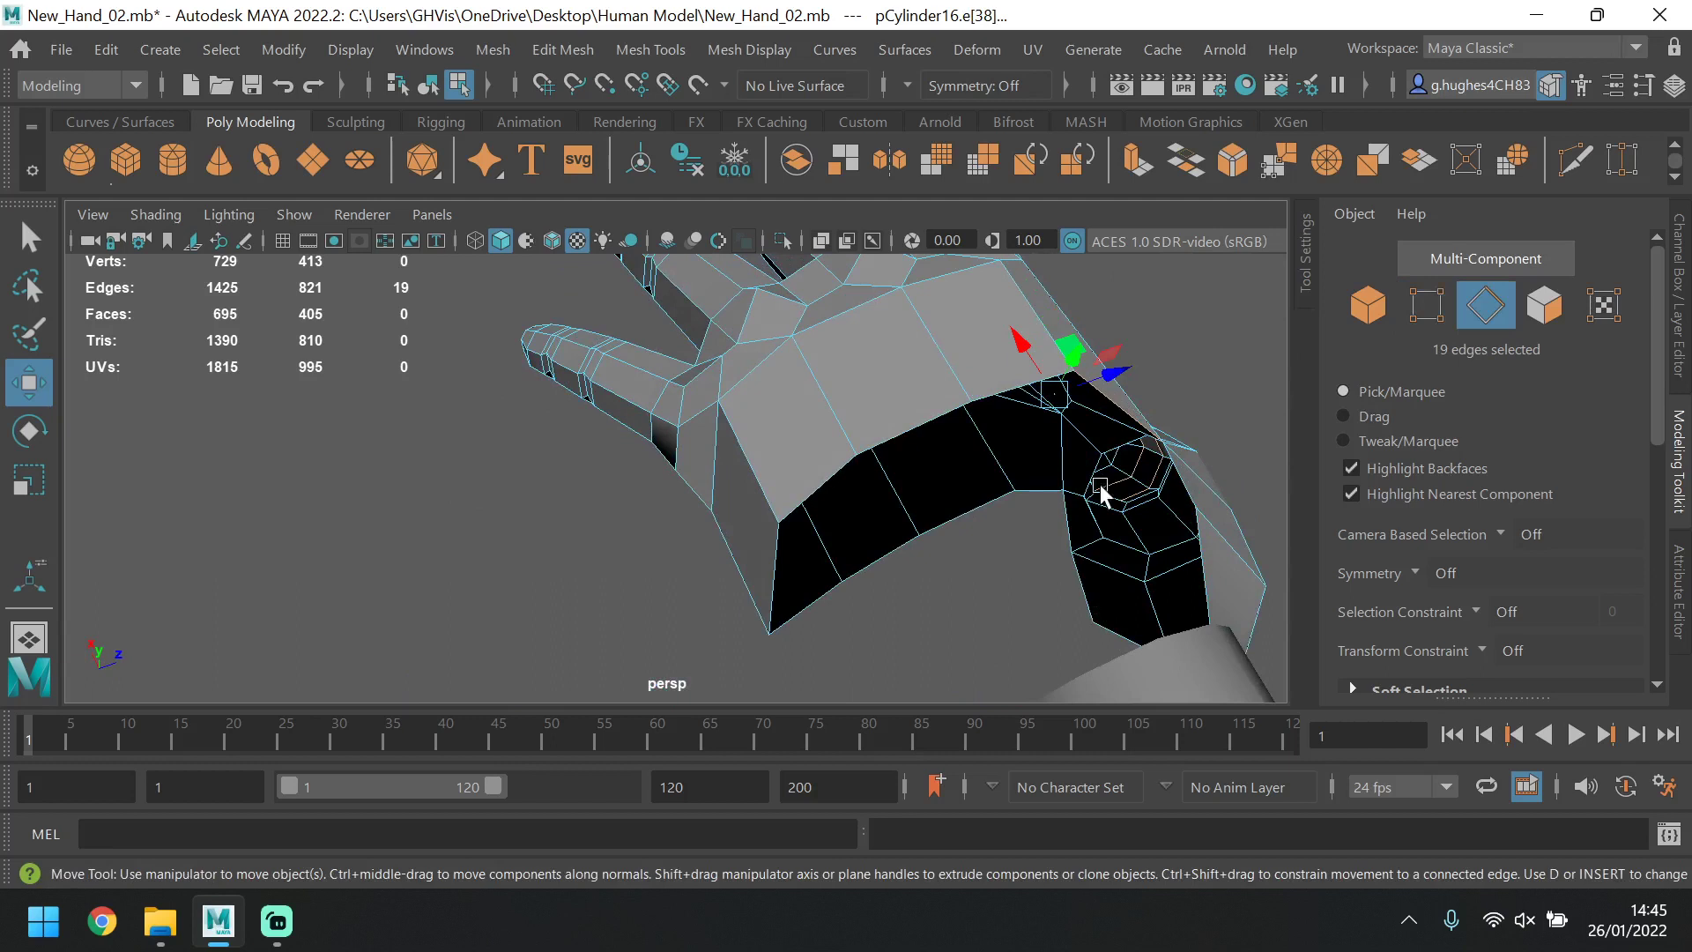
pyautogui.click(1124, 416)
pyautogui.keyDown('shift'); pyautogui.click(1022, 384); pyautogui.keyUp('shift')
pyautogui.keyDown('shift'); pyautogui.click(932, 419); pyautogui.keyUp('shift')
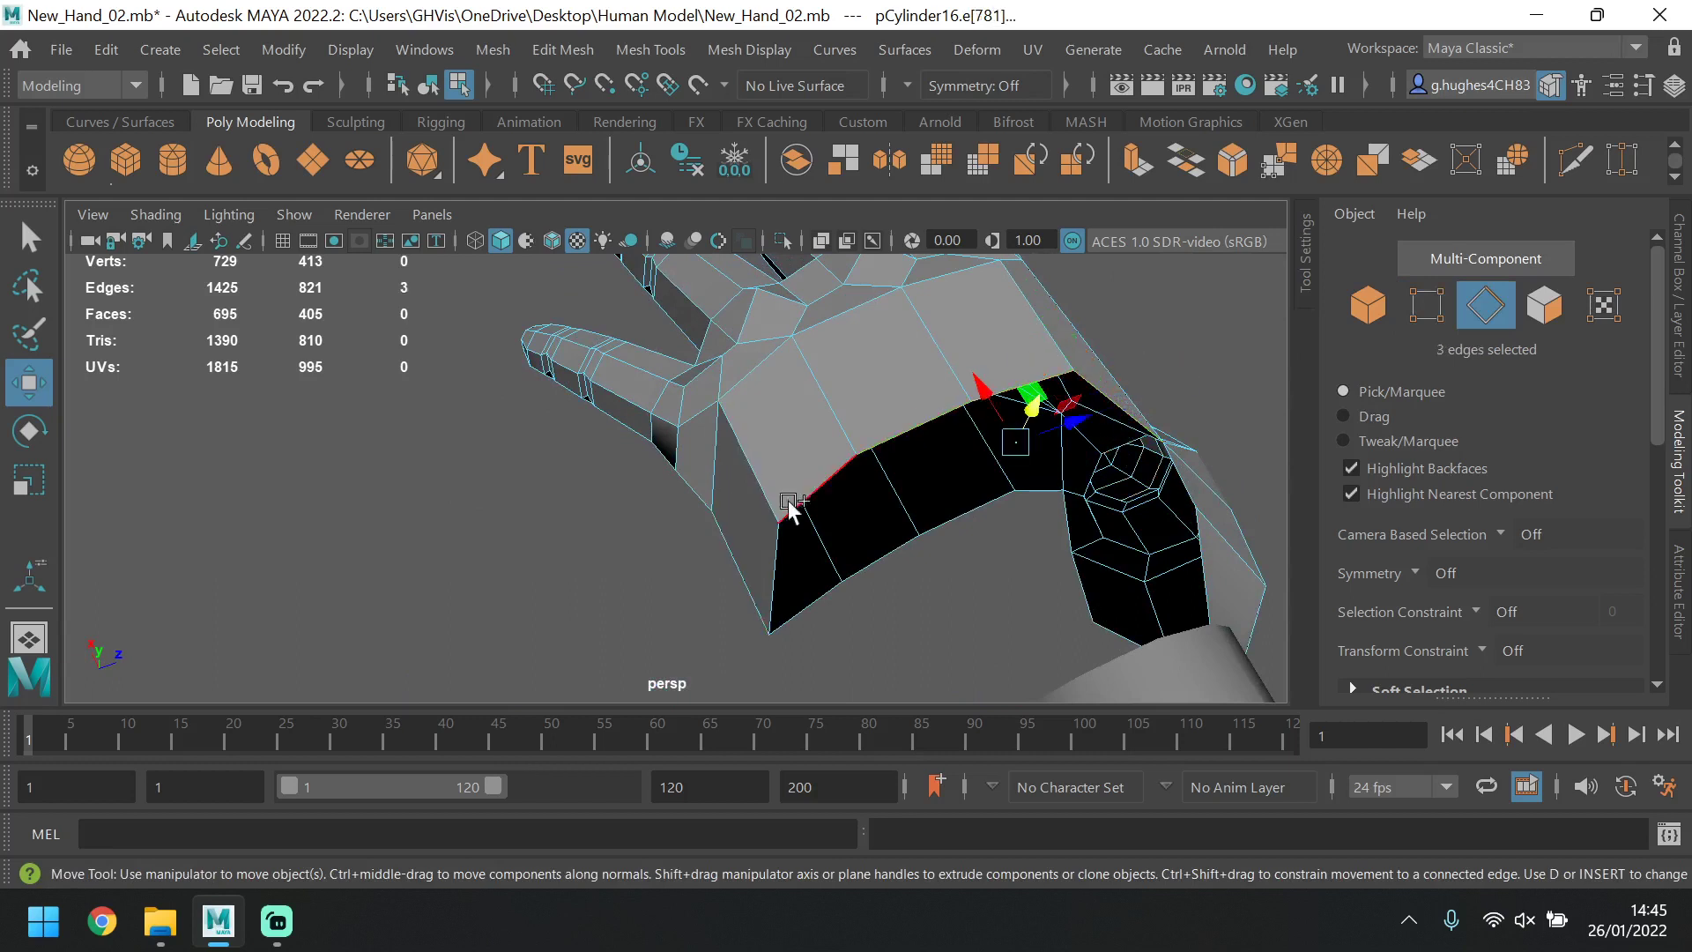
pyautogui.keyDown('shift'); pyautogui.click(796, 505); pyautogui.keyUp('shift')
pyautogui.keyDown('shift'); pyautogui.click(777, 552); pyautogui.keyUp('shift')
pyautogui.keyDown('shift'); pyautogui.click(777, 552); pyautogui.keyUp('shift')
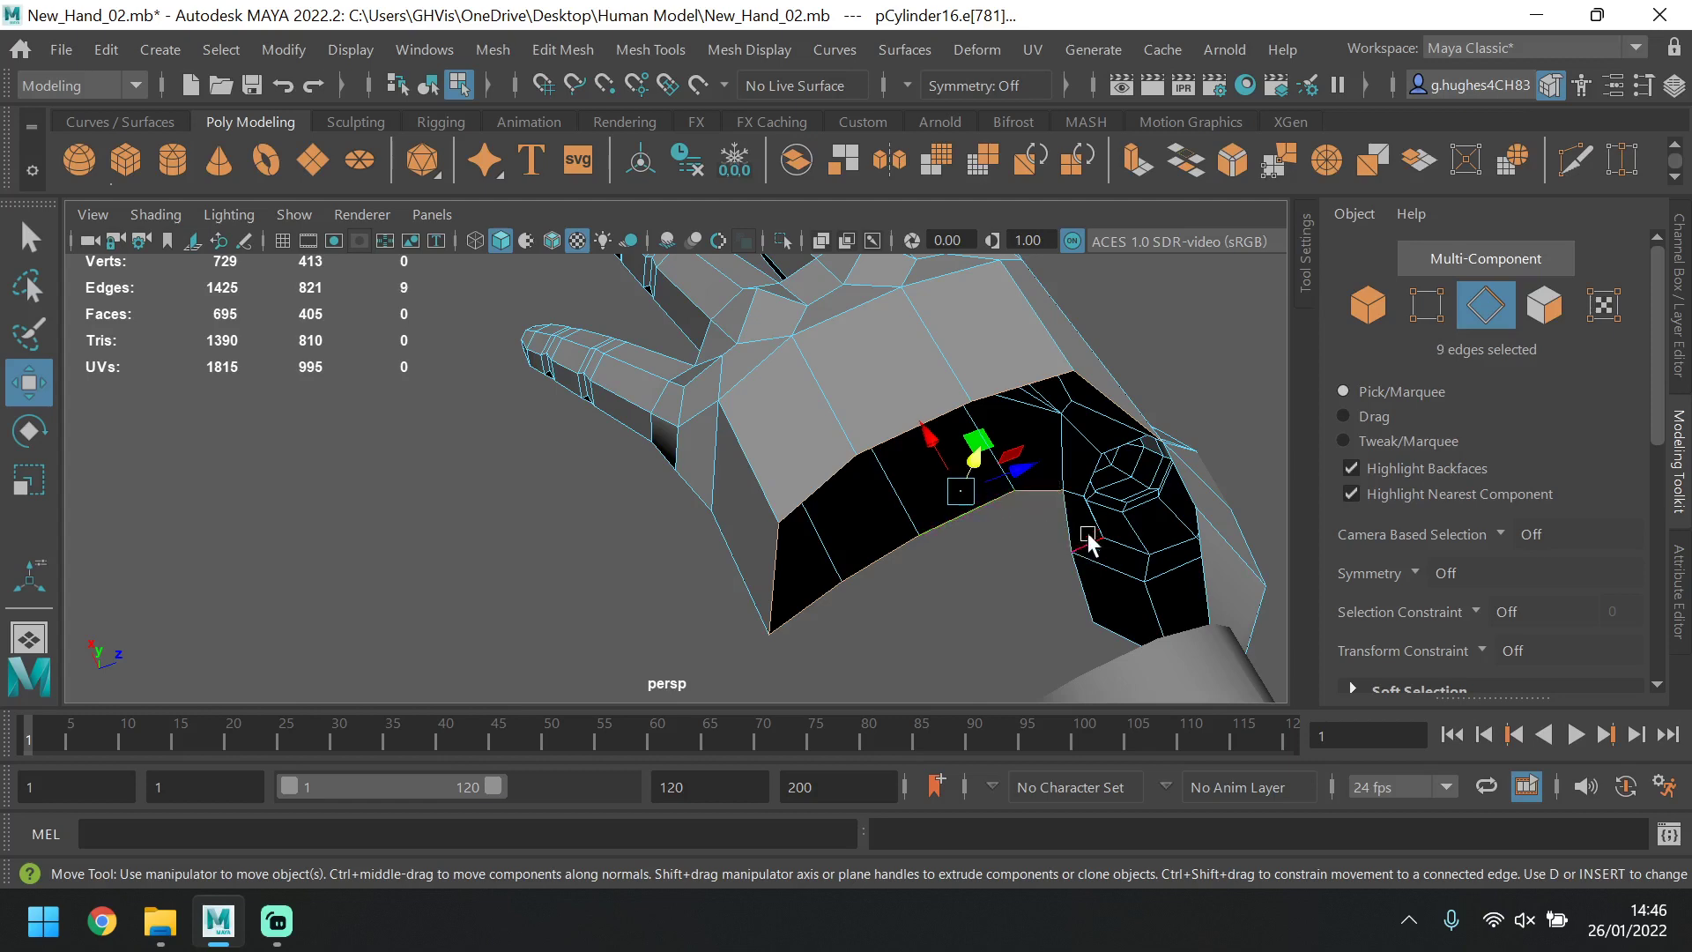
pyautogui.keyDown('alt'); pyautogui.moveTo(1088, 539); pyautogui.dragTo(1007, 505); pyautogui.keyUp('alt')
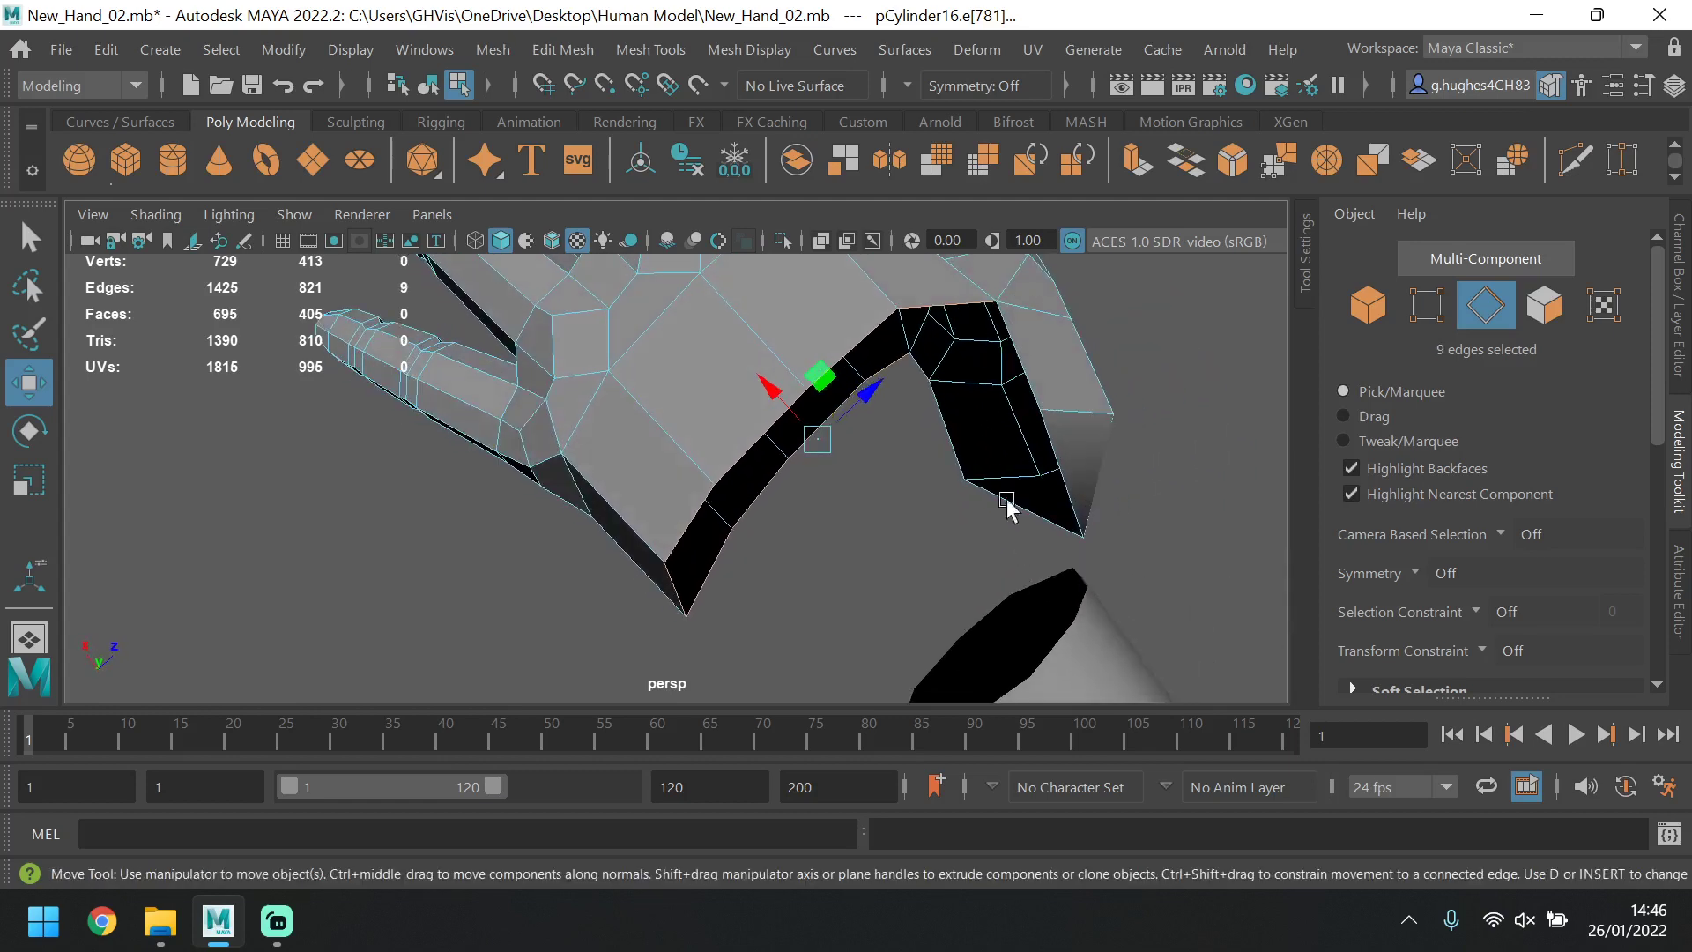
pyautogui.keyDown('shift'); pyautogui.click(917, 370); pyautogui.keyUp('shift')
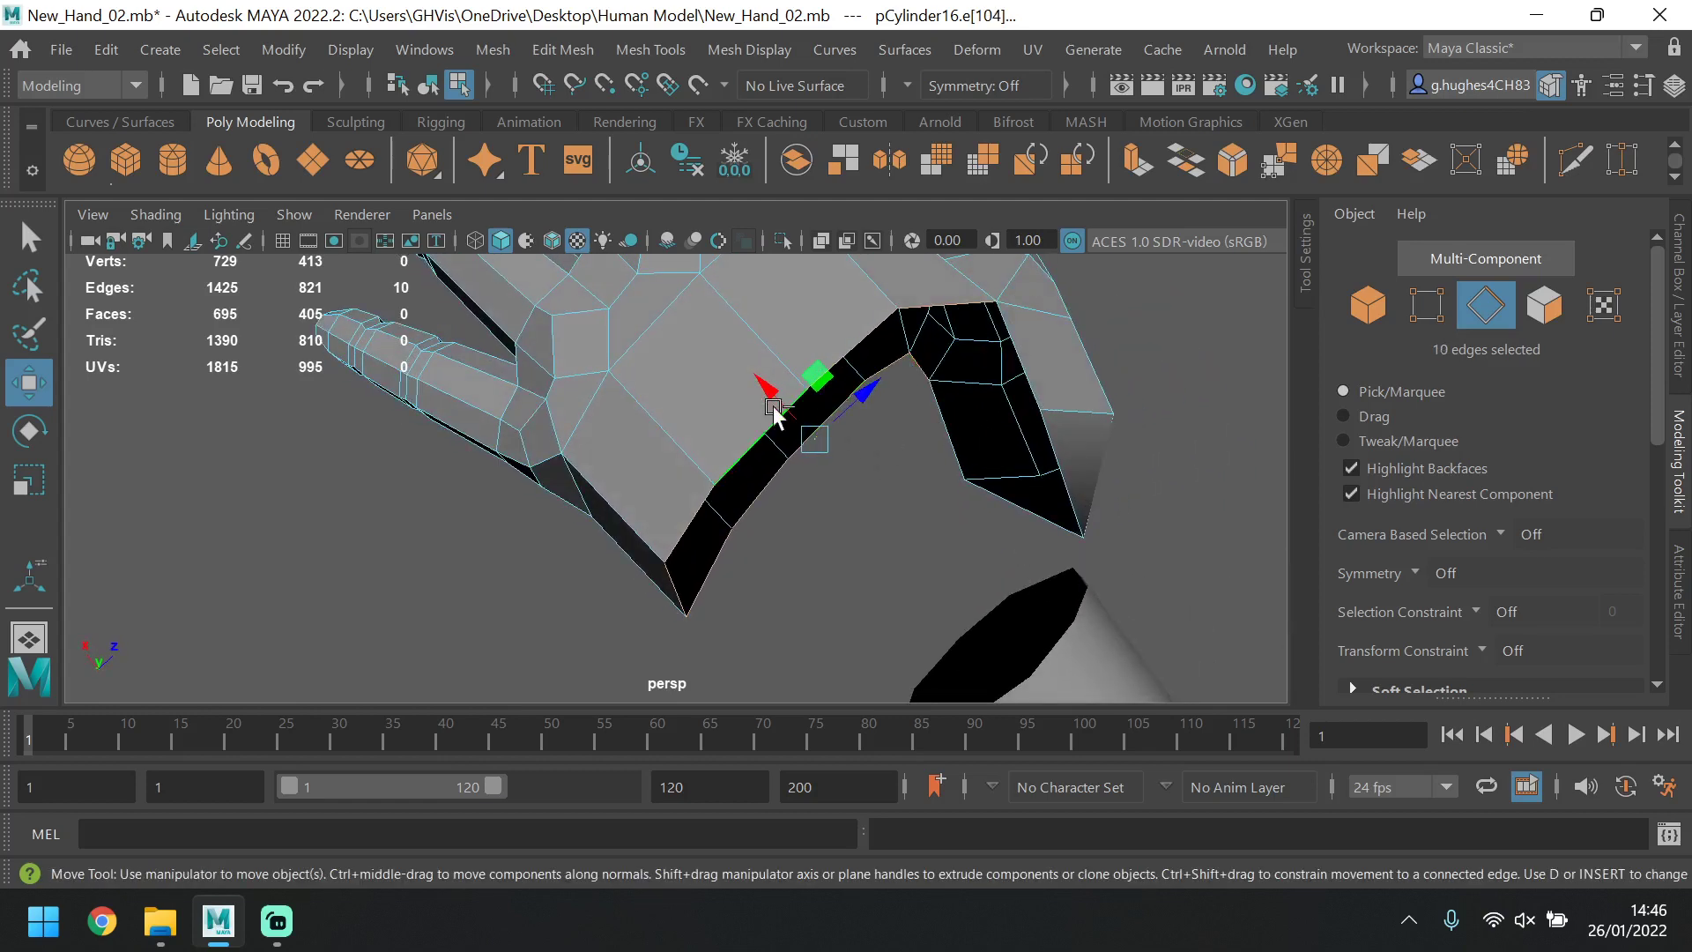
pyautogui.keyDown('shift'); pyautogui.moveTo(774, 407); pyautogui.dragTo(912, 516); pyautogui.keyUp('shift')
pyautogui.click(1192, 407)
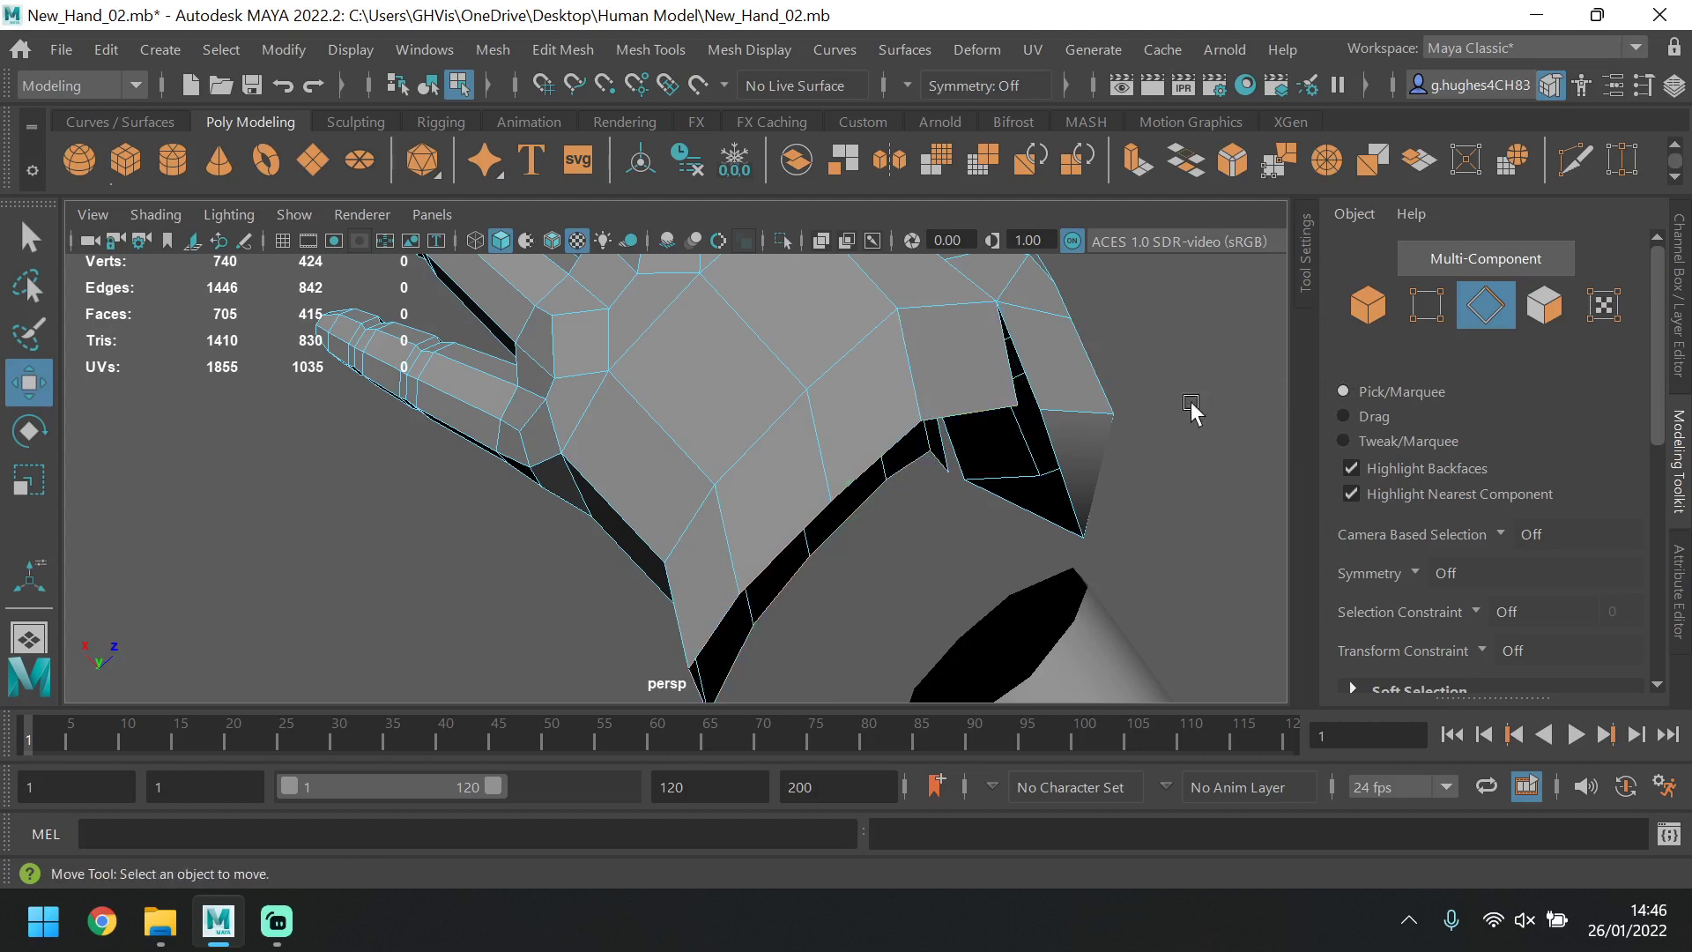
# Target Weld the two free corner vertices of the extruded palm strip to the adjacent thumb-base vertices.
pyautogui.scroll(-2, 1430, 499)
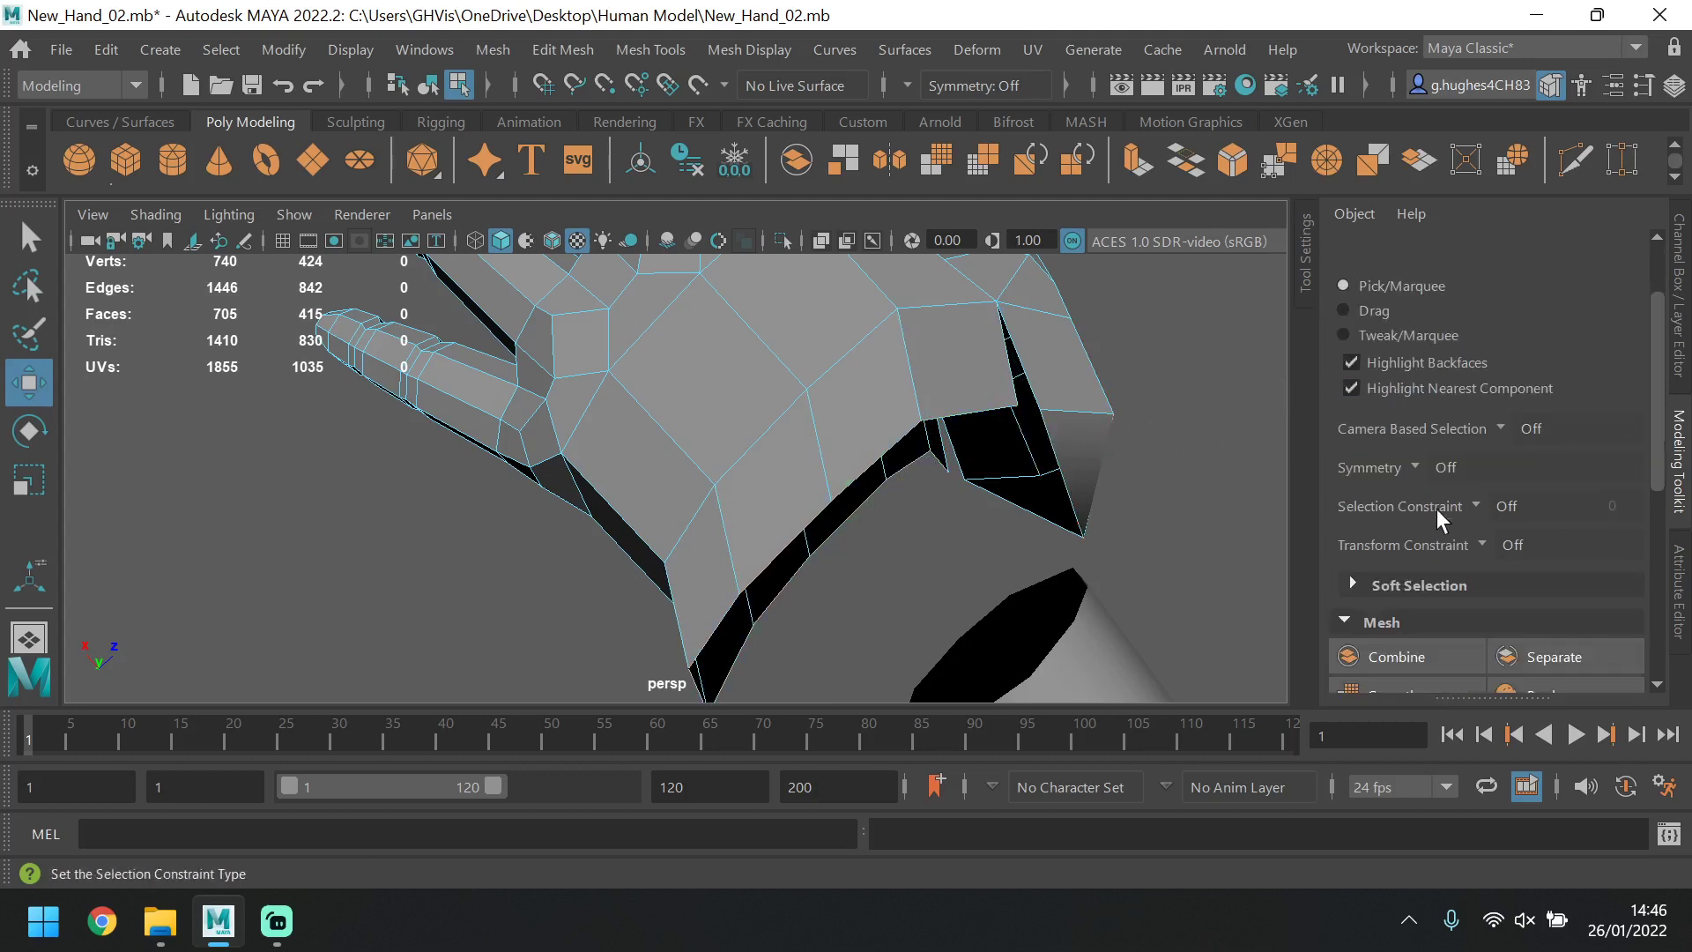
pyautogui.scroll(-3, 1451, 526)
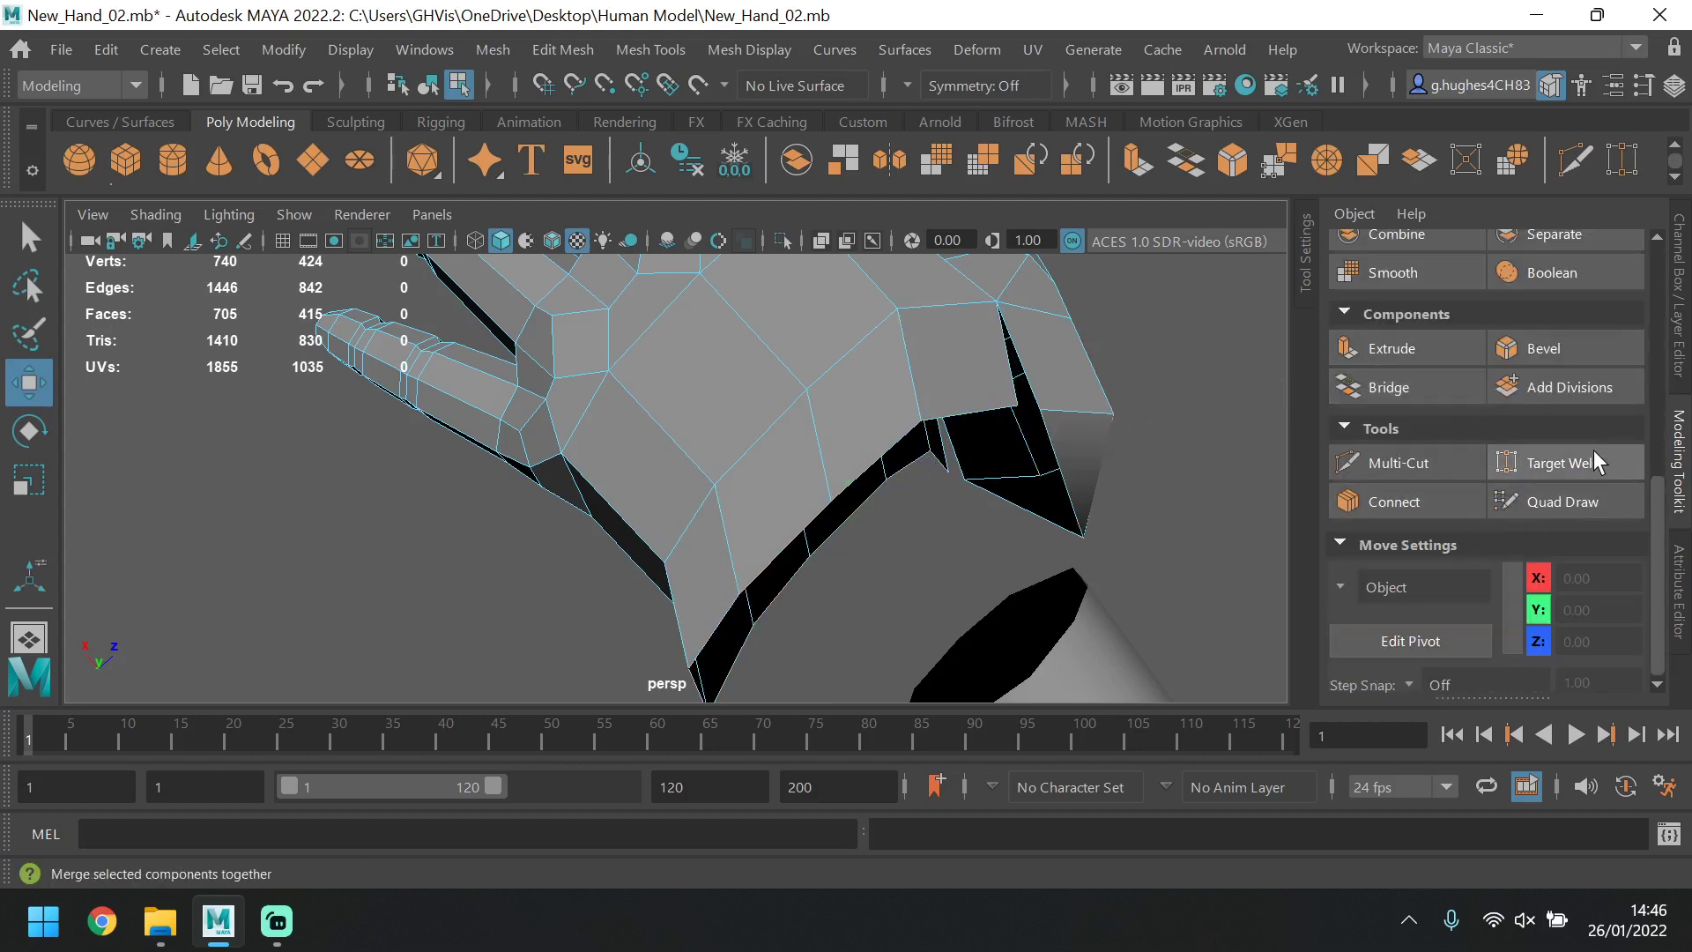
pyautogui.click(1597, 467)
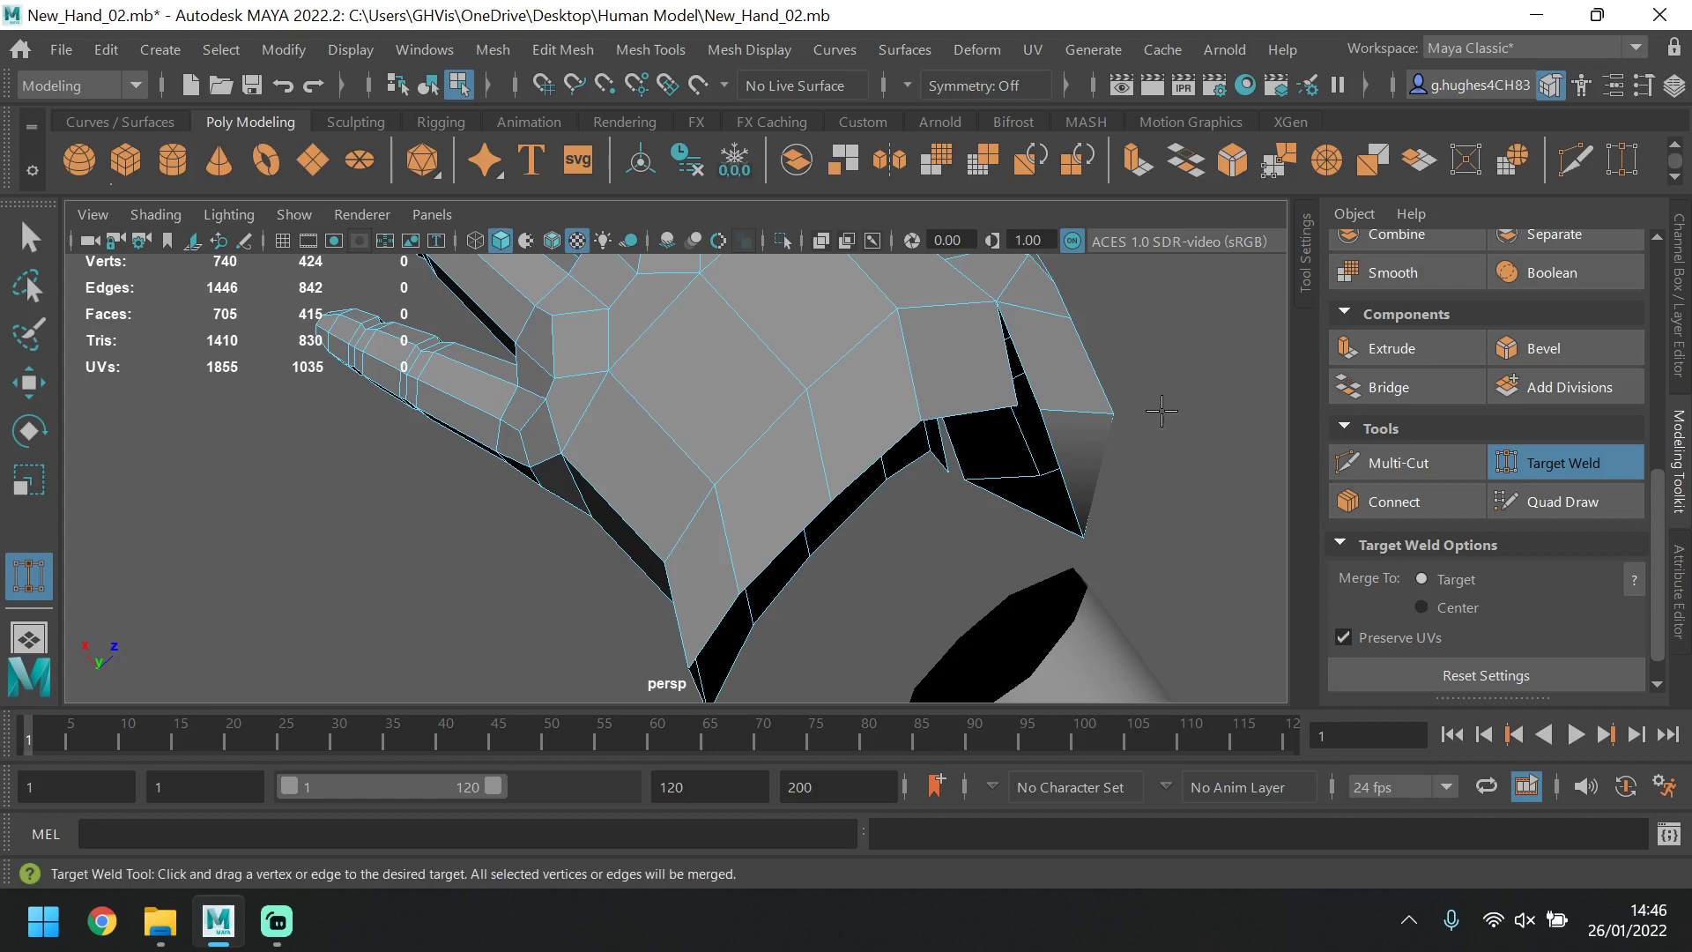
pyautogui.click(1529, 451)
pyautogui.click(1272, 398)
pyautogui.click(1271, 398)
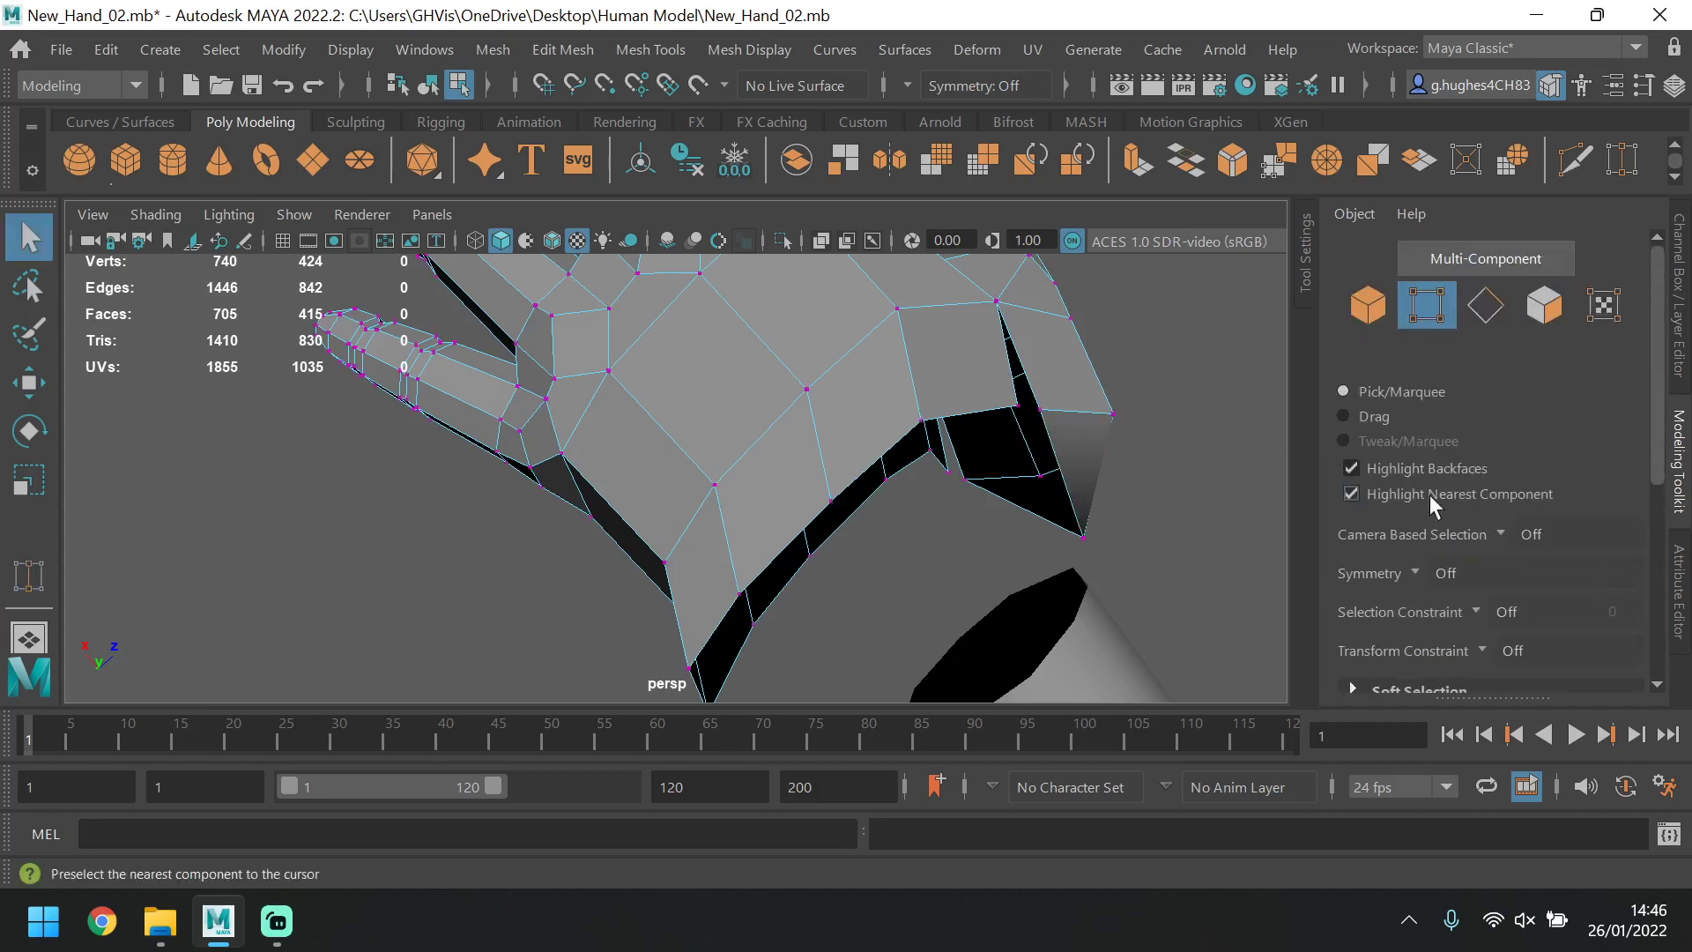
pyautogui.scroll(-4, 1480, 495)
pyautogui.click(1549, 622)
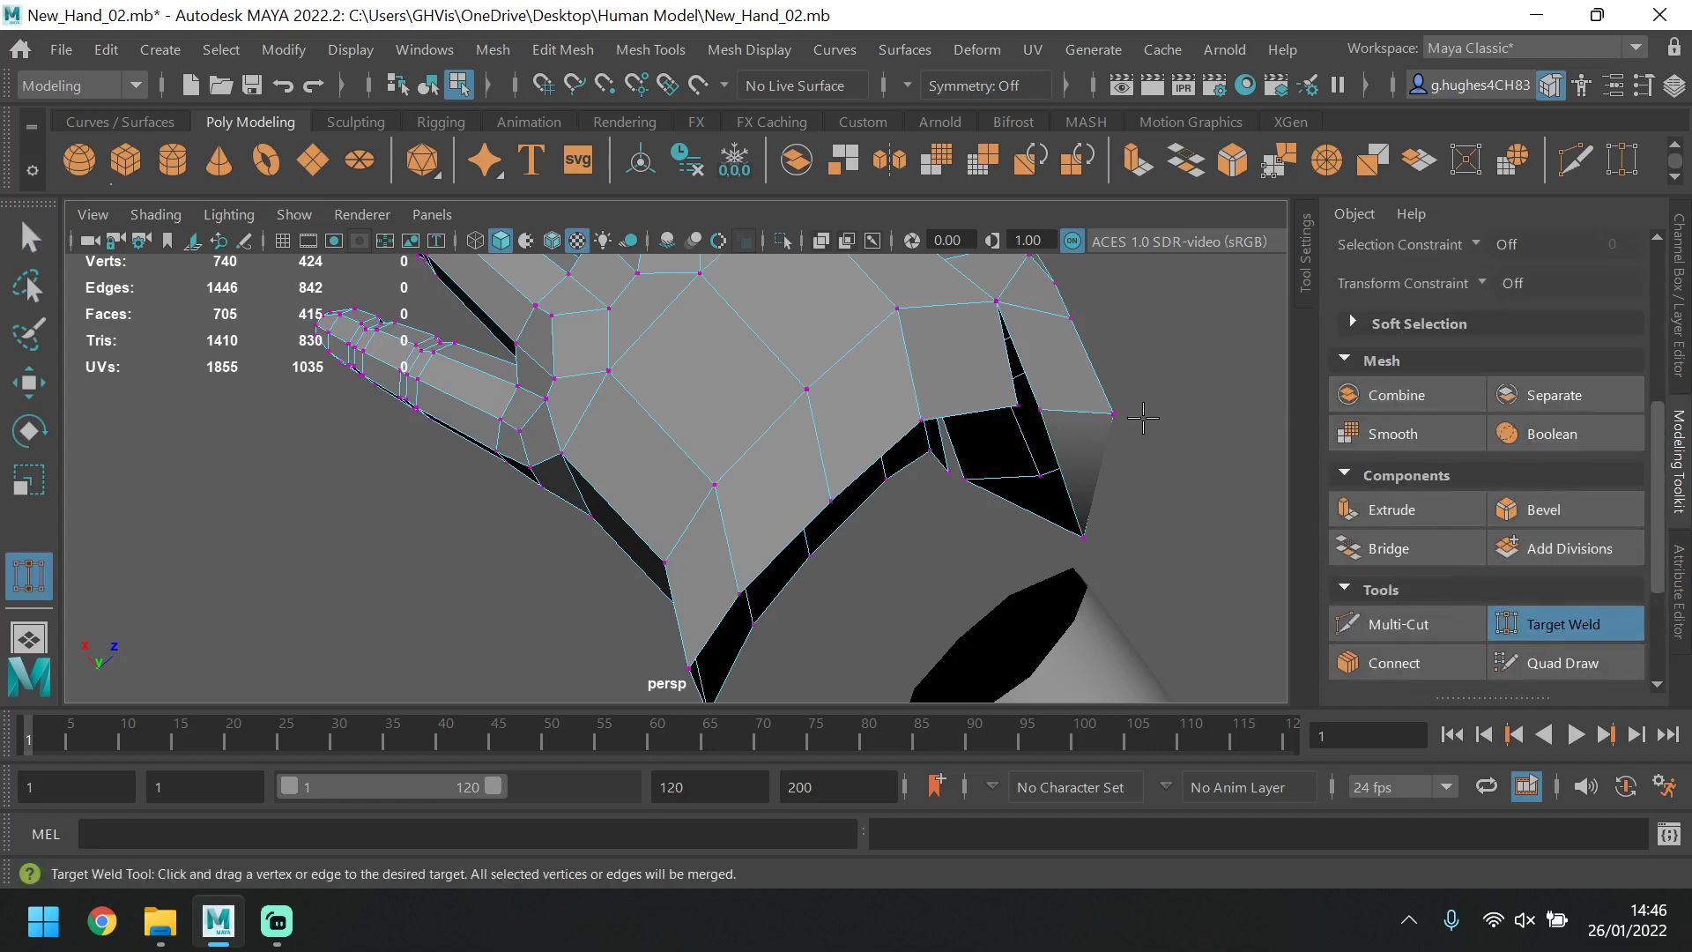
pyautogui.moveTo(1018, 405); pyautogui.dragTo(1040, 411)
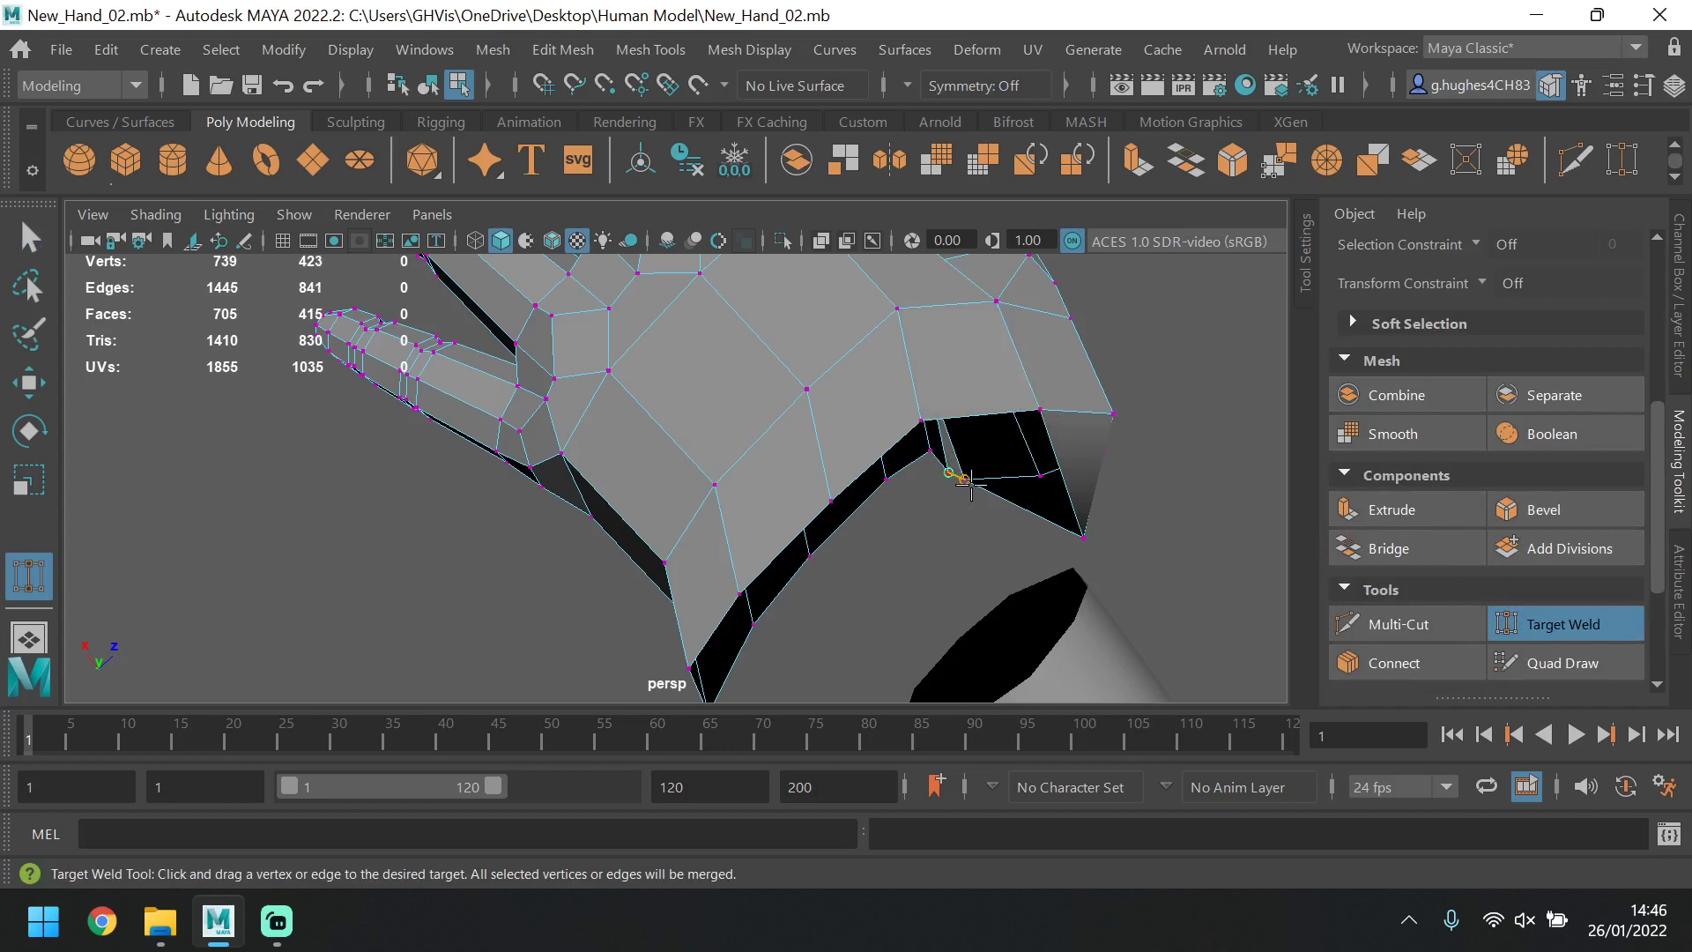
pyautogui.moveTo(971, 484); pyautogui.dragTo(1040, 529)
pyautogui.scroll(-1, 1045, 535)
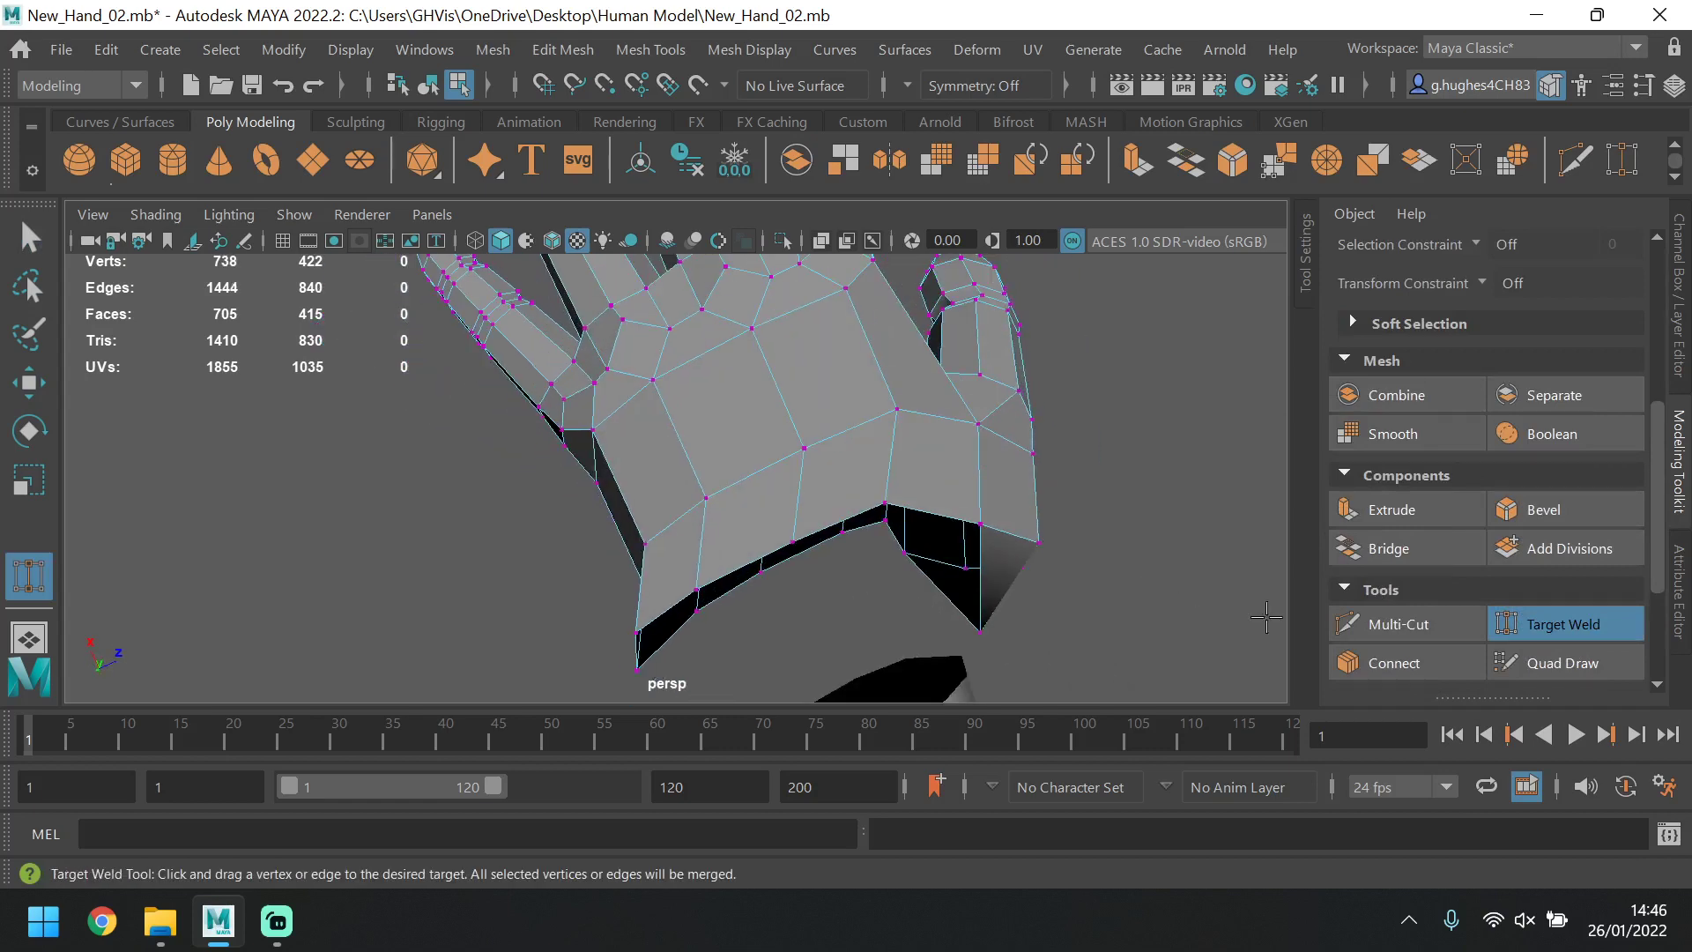
# Adjust the position of the outer corner vertex at the wrist end of the thumb base with the Move tool.
pyautogui.click(1562, 617)
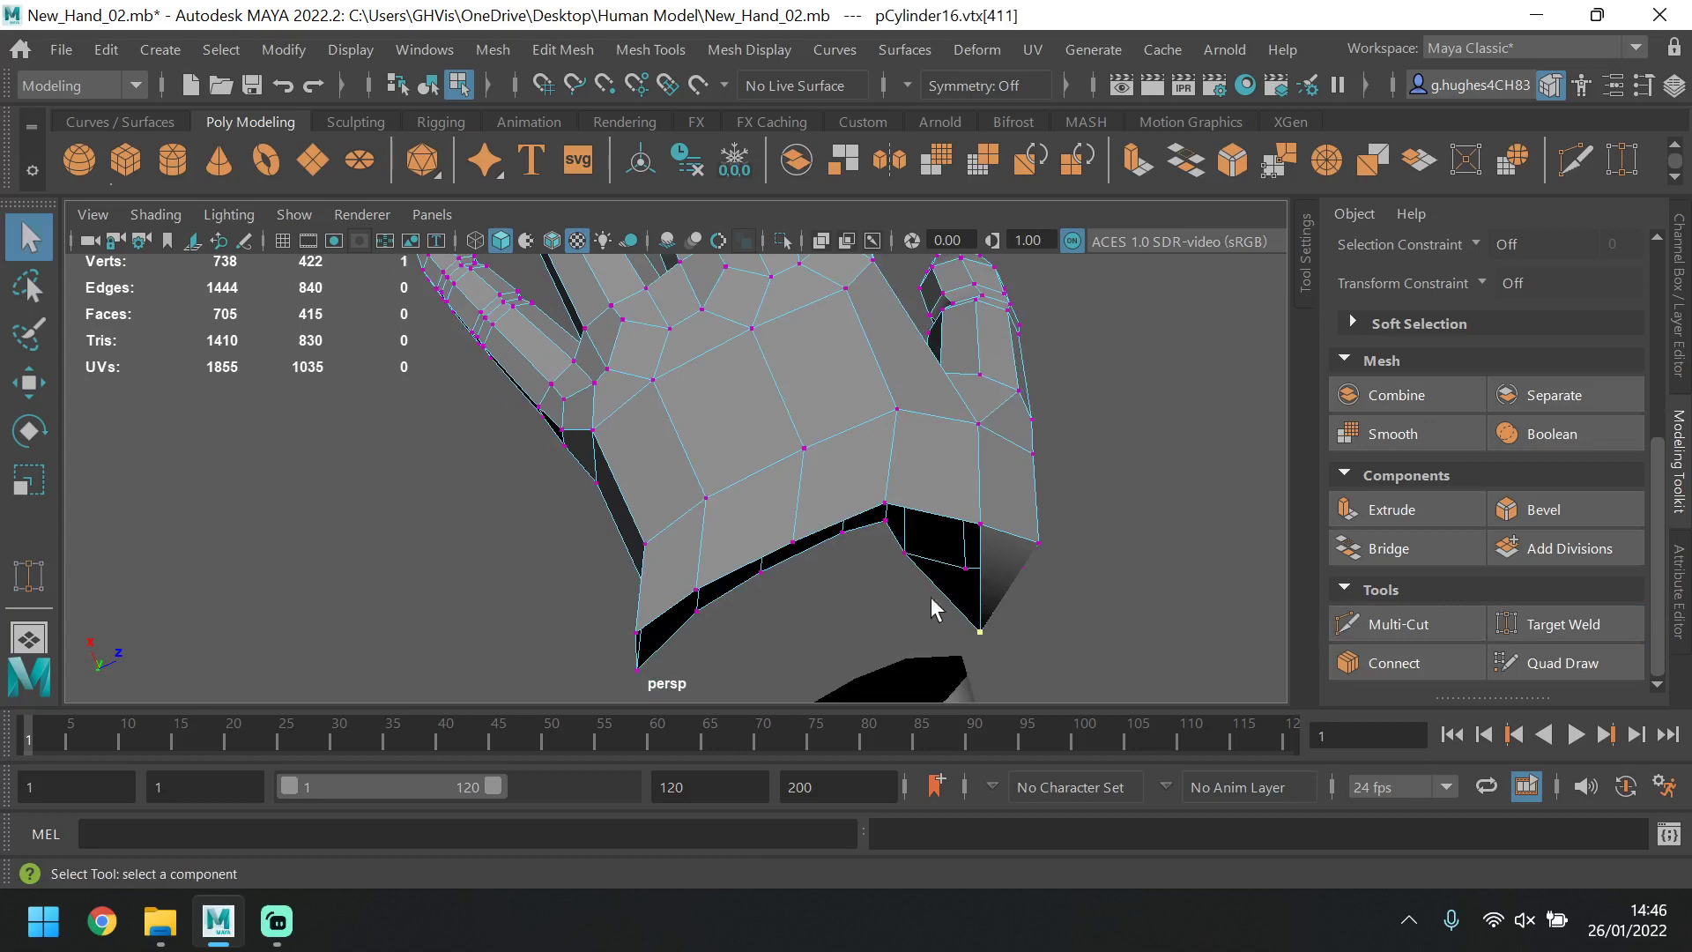
pyautogui.press('w')
pyautogui.keyDown('alt'); pyautogui.moveTo(934, 608); pyautogui.dragTo(529, 422); pyautogui.keyUp('alt')
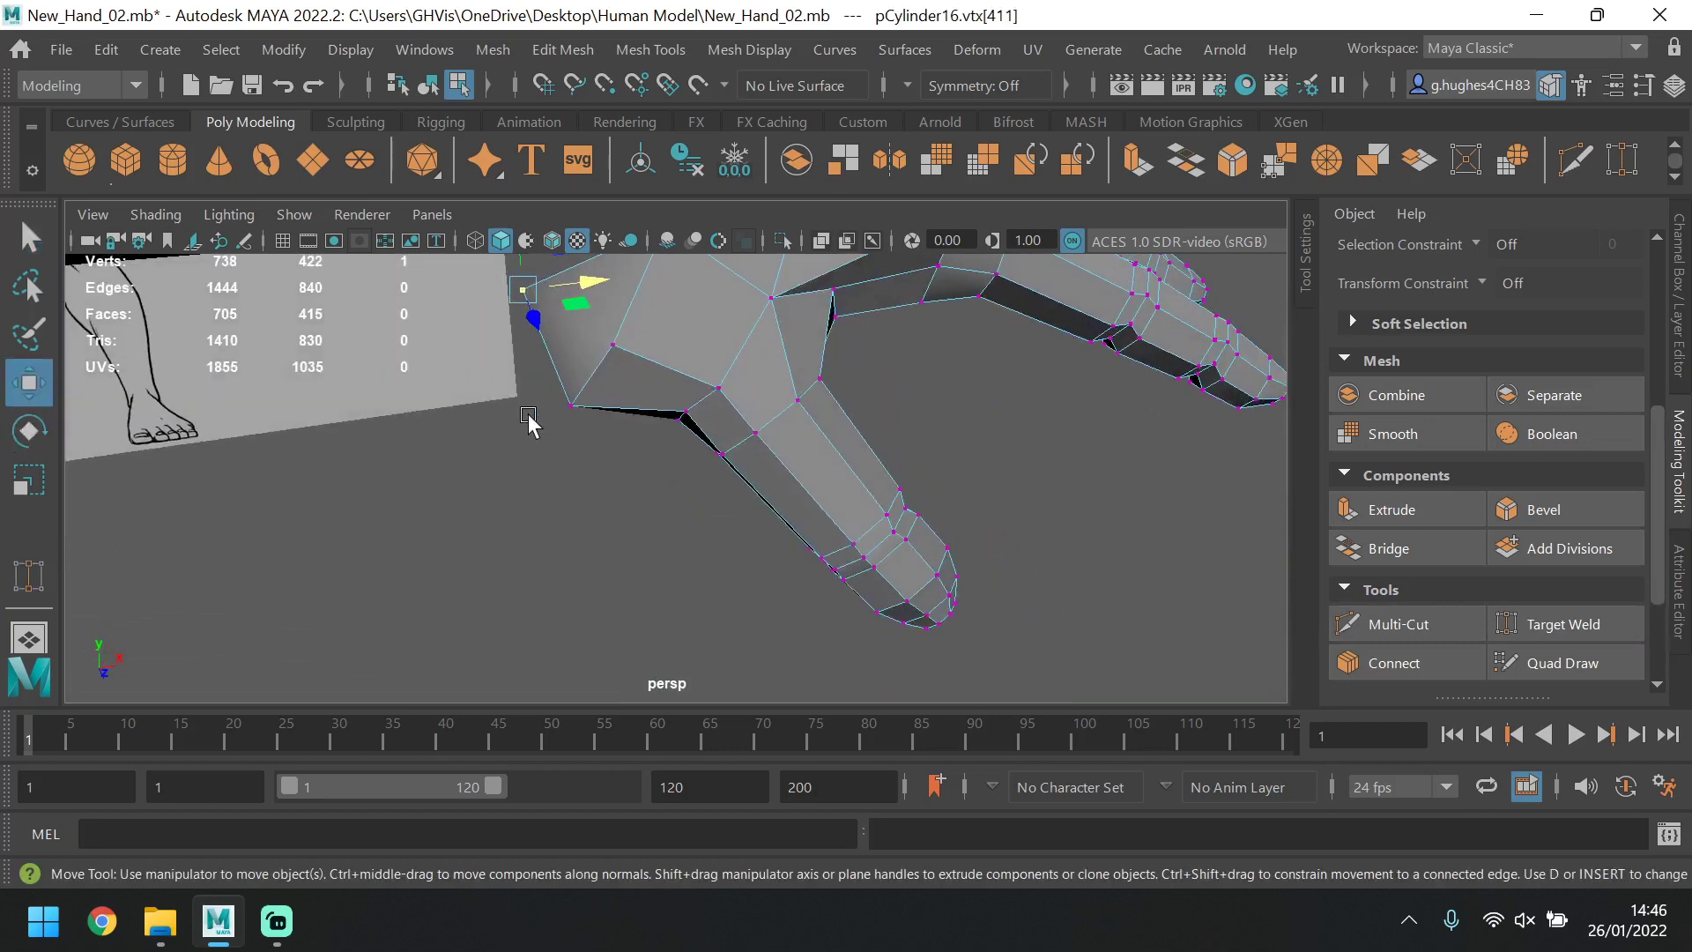
pyautogui.click(569, 406)
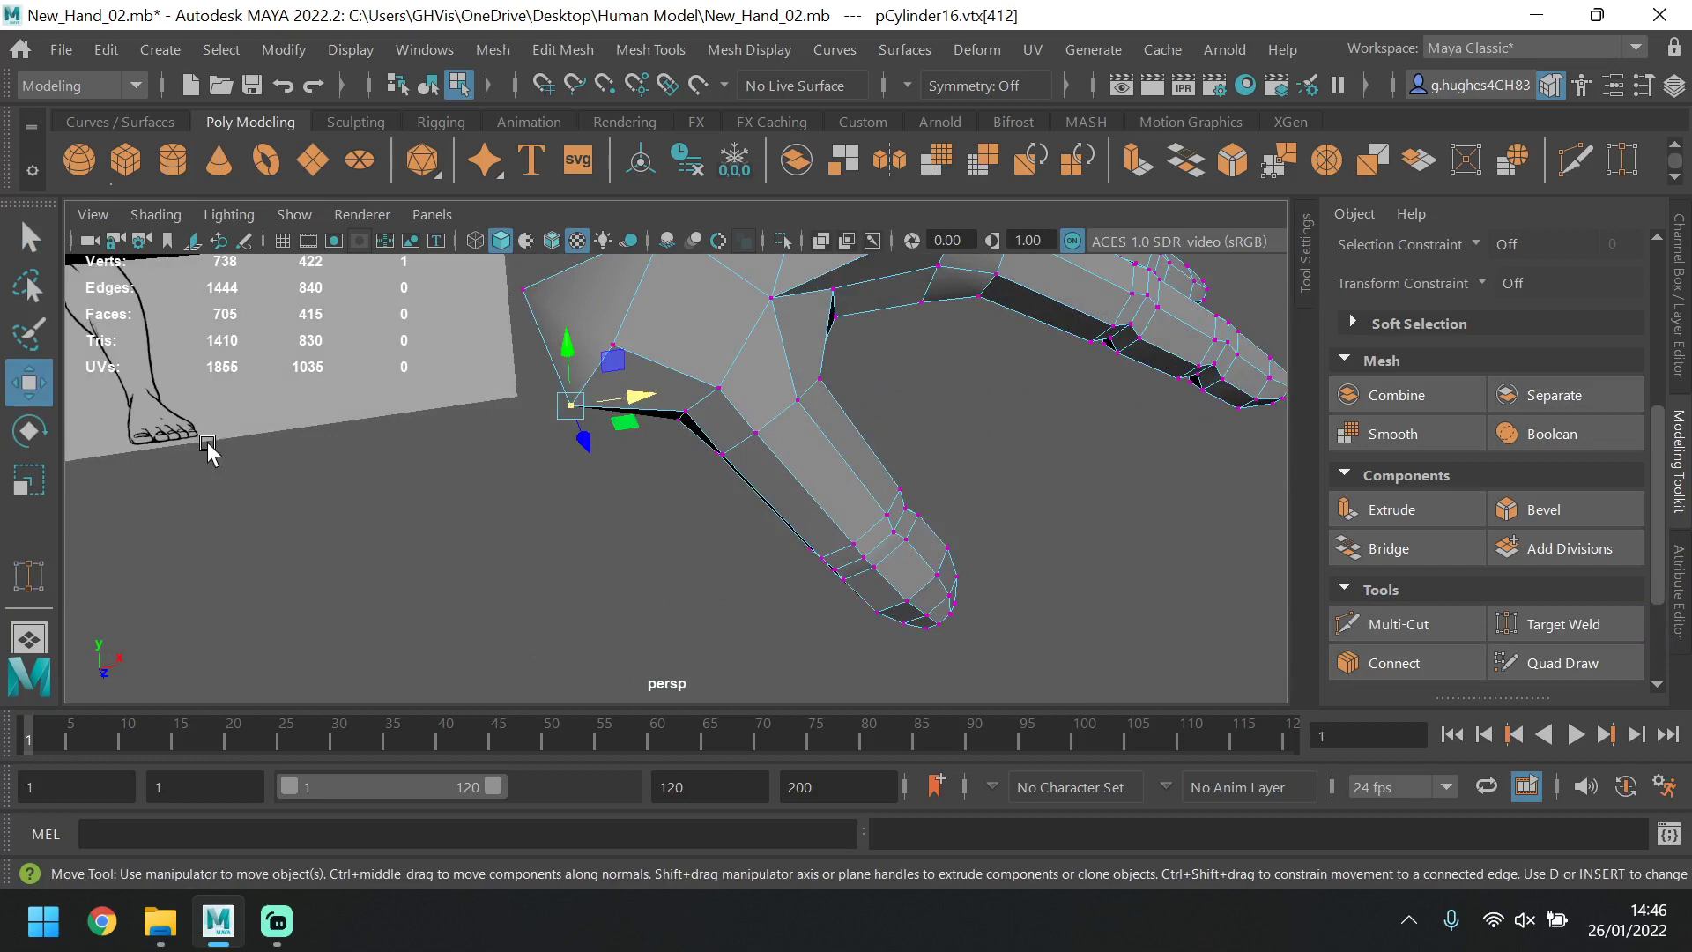
pyautogui.doubleClick(29, 381)
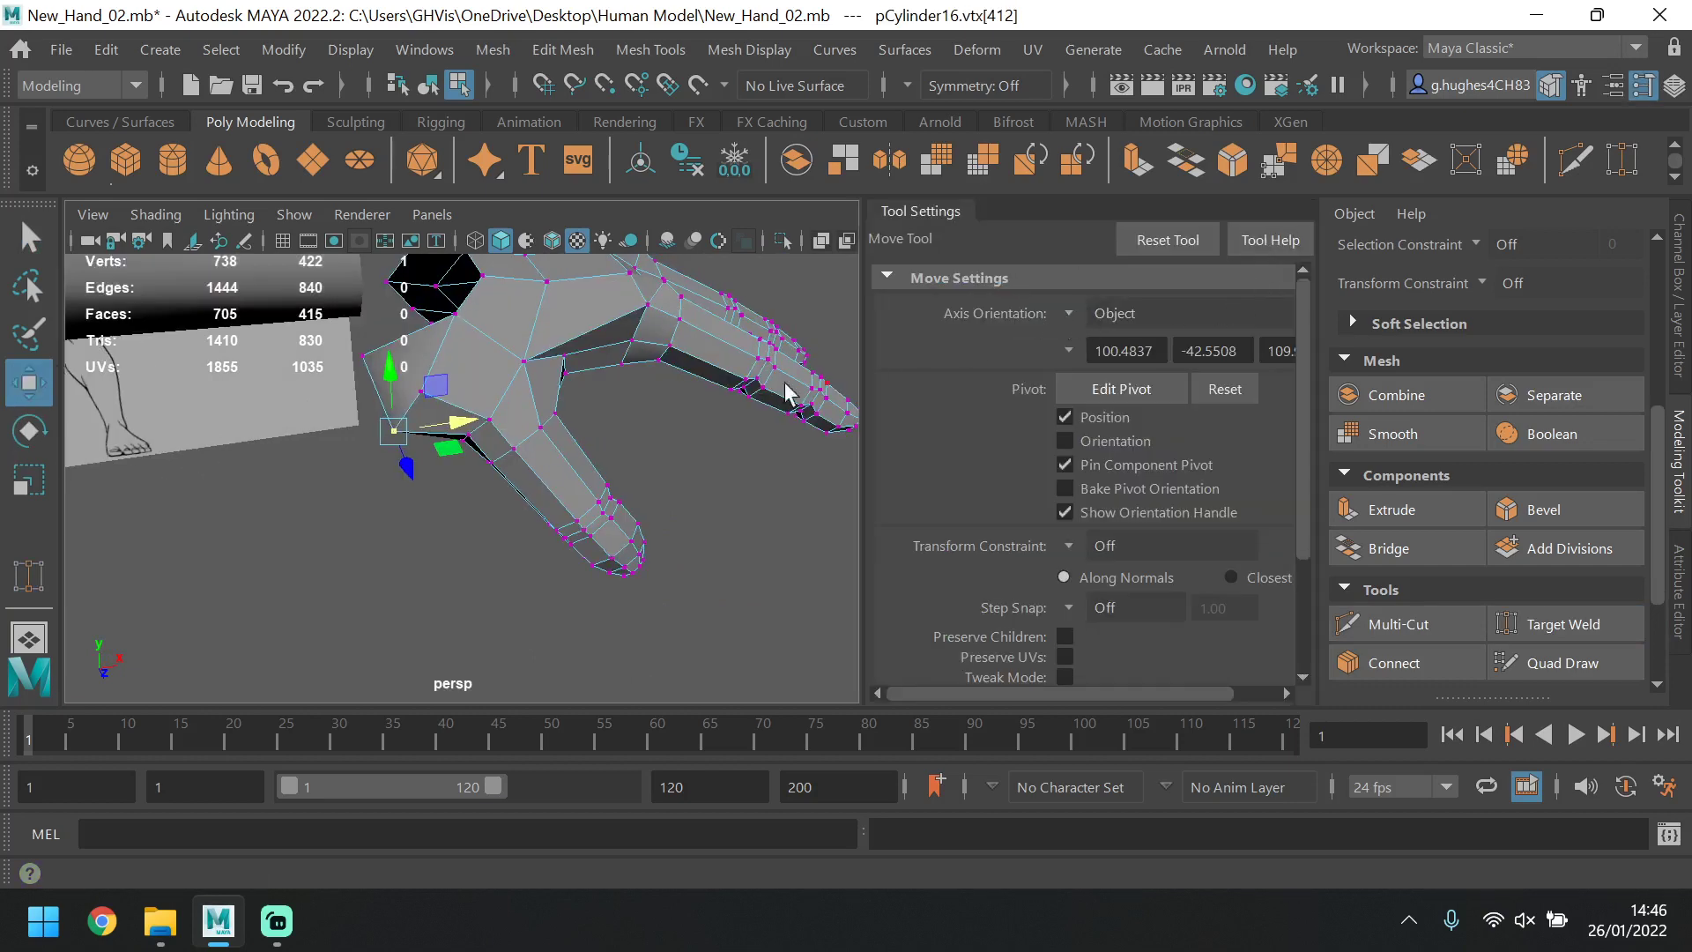
pyautogui.moveTo(441, 425); pyautogui.dragTo(683, 632)
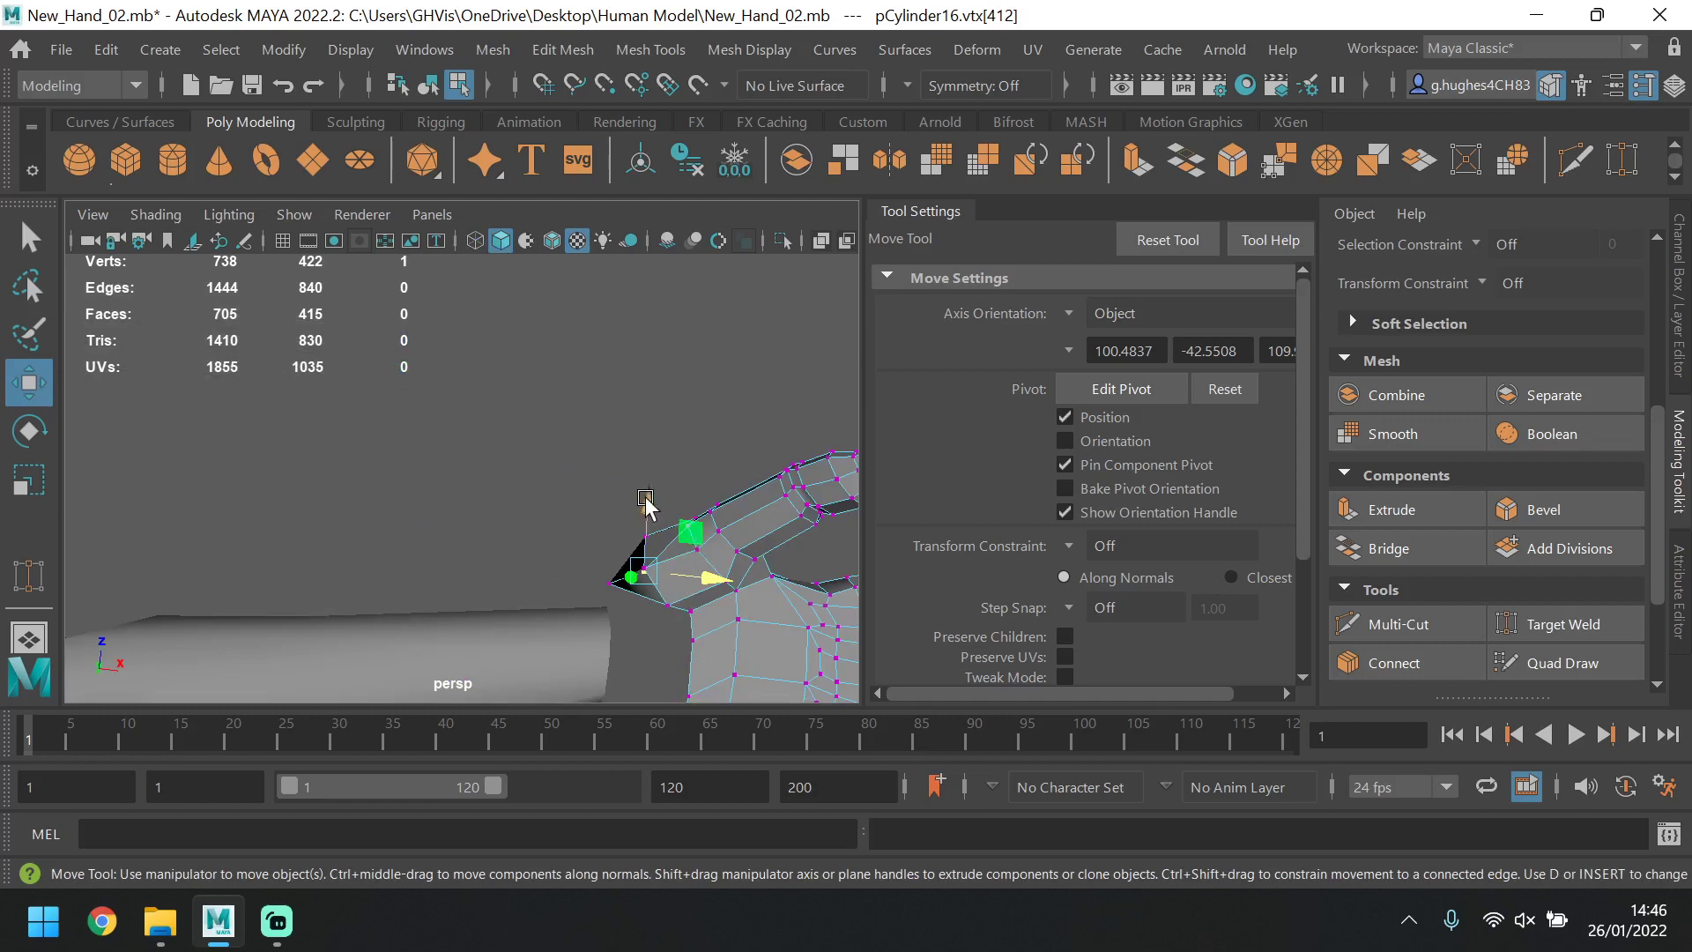
pyautogui.moveTo(646, 507); pyautogui.dragTo(921, 504)
pyautogui.hotkey('ctrl', 'shift', 't')
pyautogui.scroll(6, 1429, 449)
# Reposition the three open-border vertices around the thumb base with the Move tool to tidy the edge at the wrist.
pyautogui.click(1504, 307)
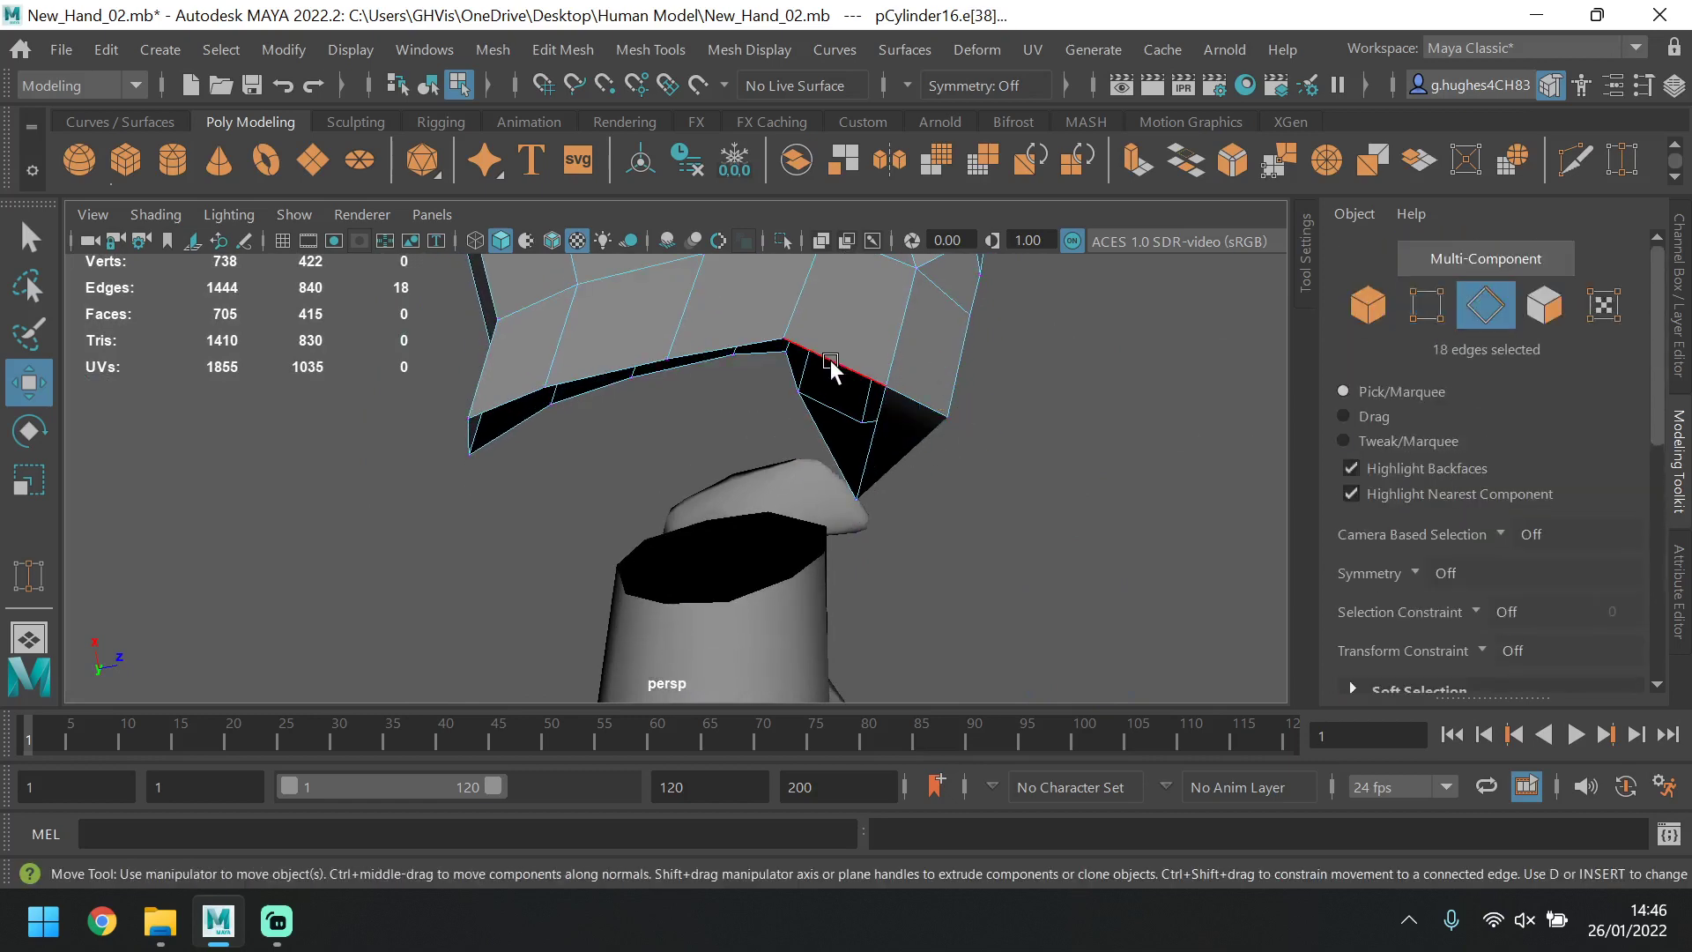
pyautogui.doubleClick(828, 359)
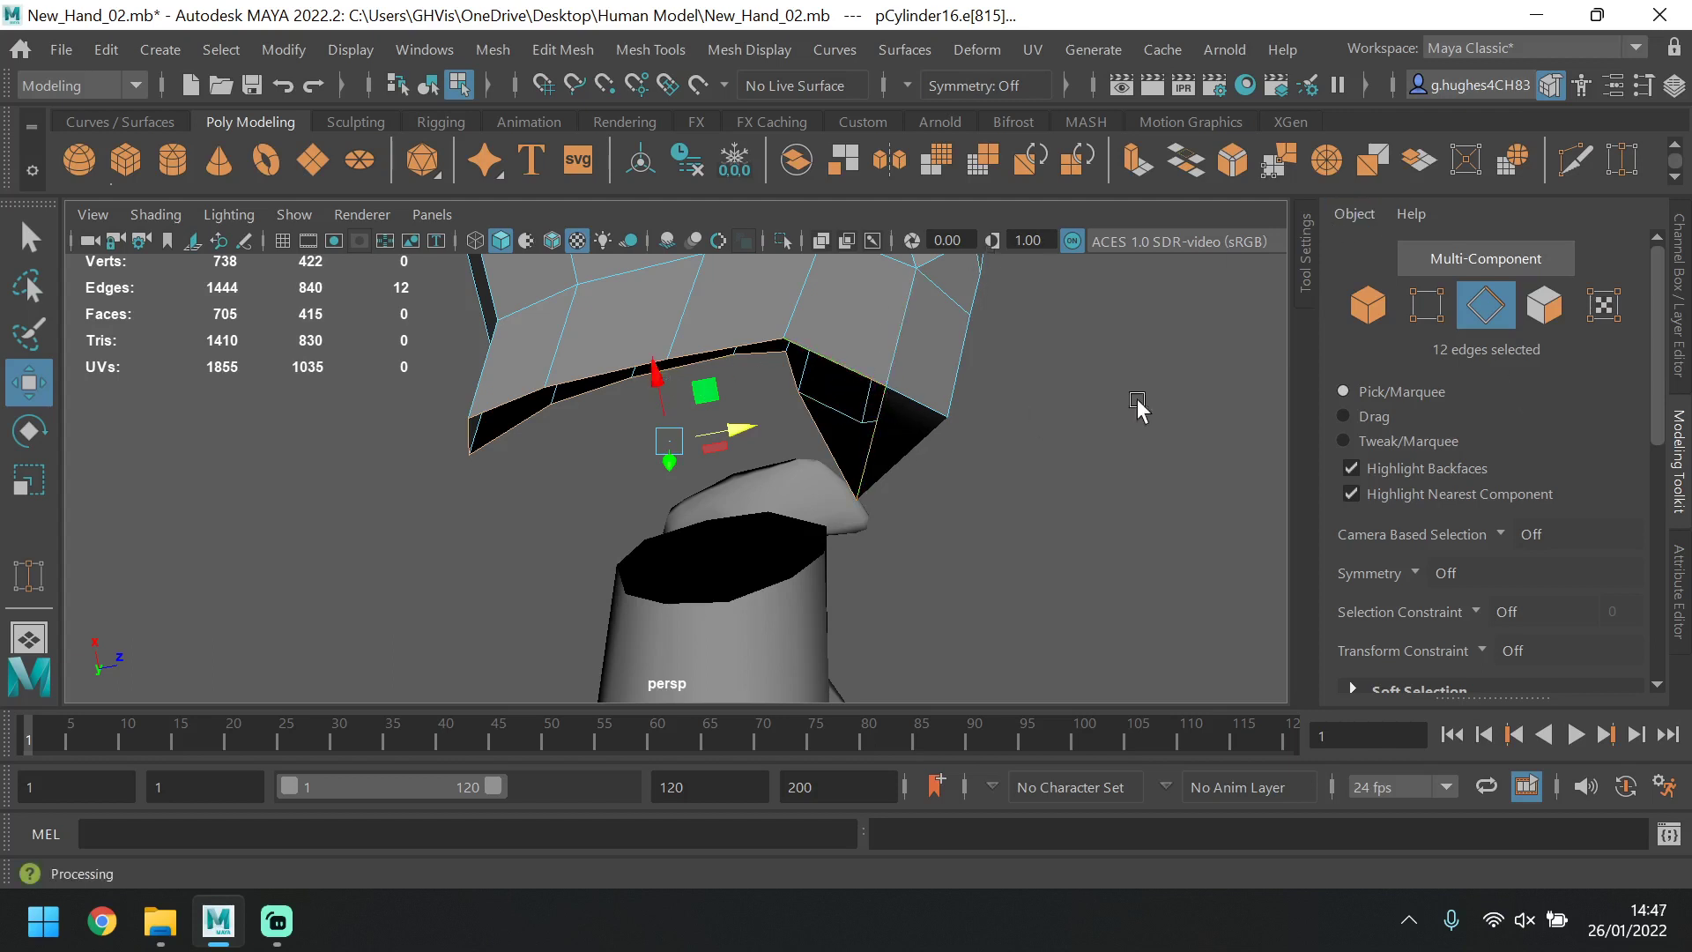
pyautogui.click(1428, 319)
pyautogui.click(854, 487)
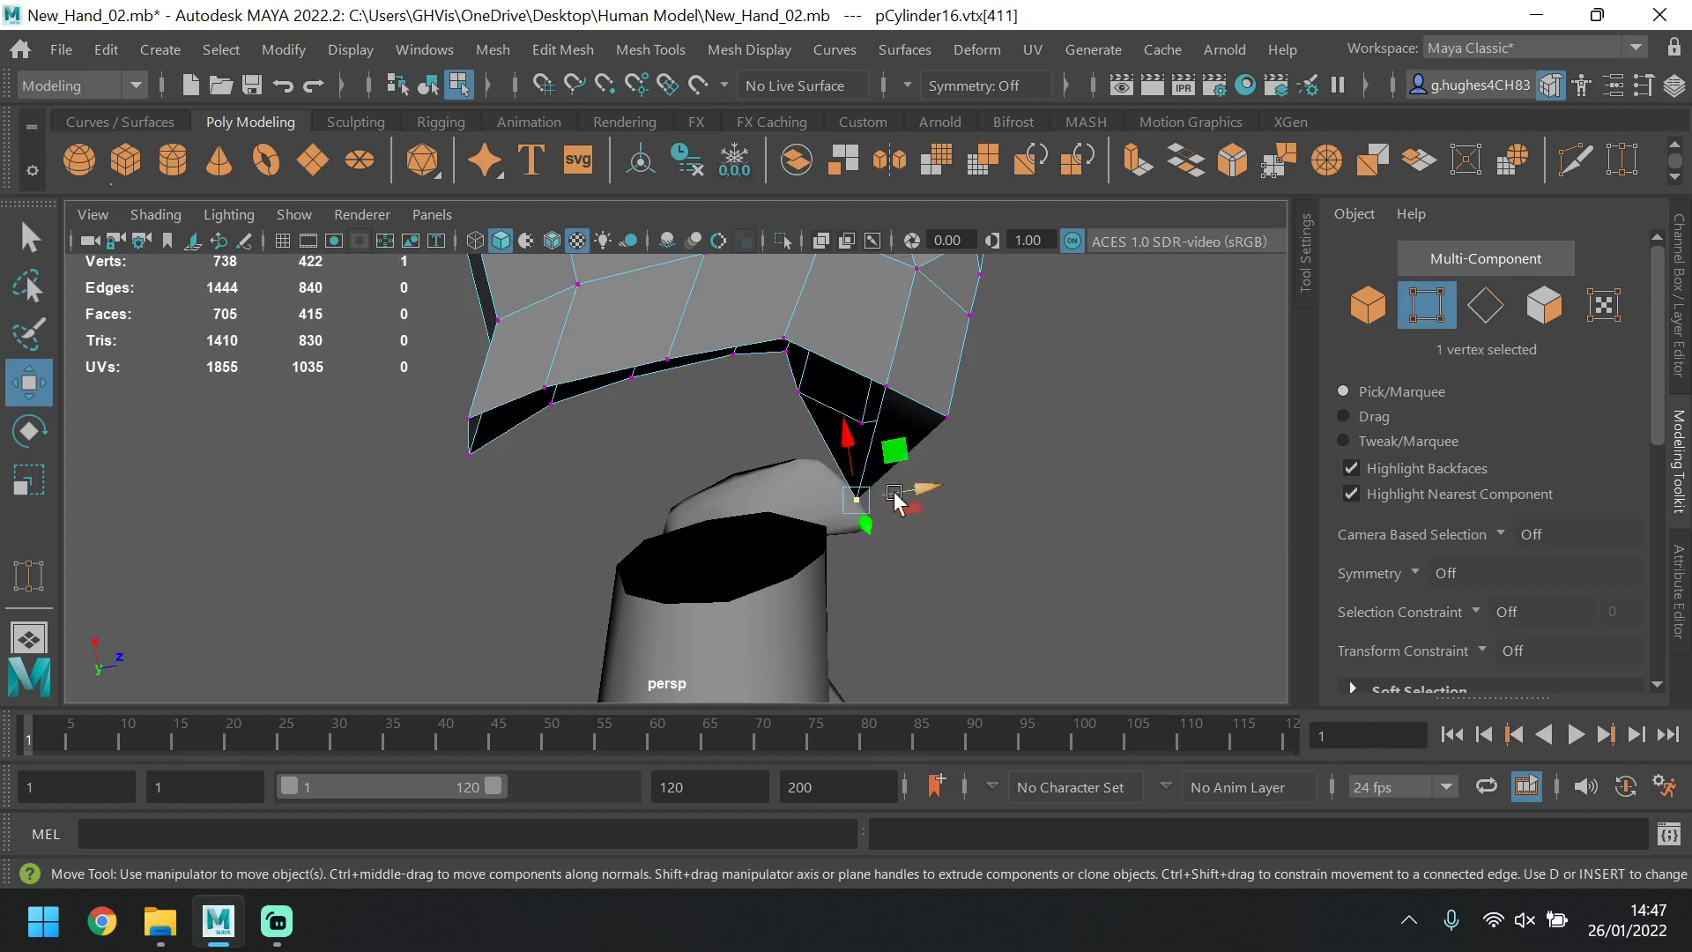
pyautogui.moveTo(921, 484)
pyautogui.mouseDown(button='middle')
pyautogui.moveTo(966, 514)
pyautogui.moveTo(949, 489)
pyautogui.mouseUp(button='middle')
pyautogui.click(862, 423)
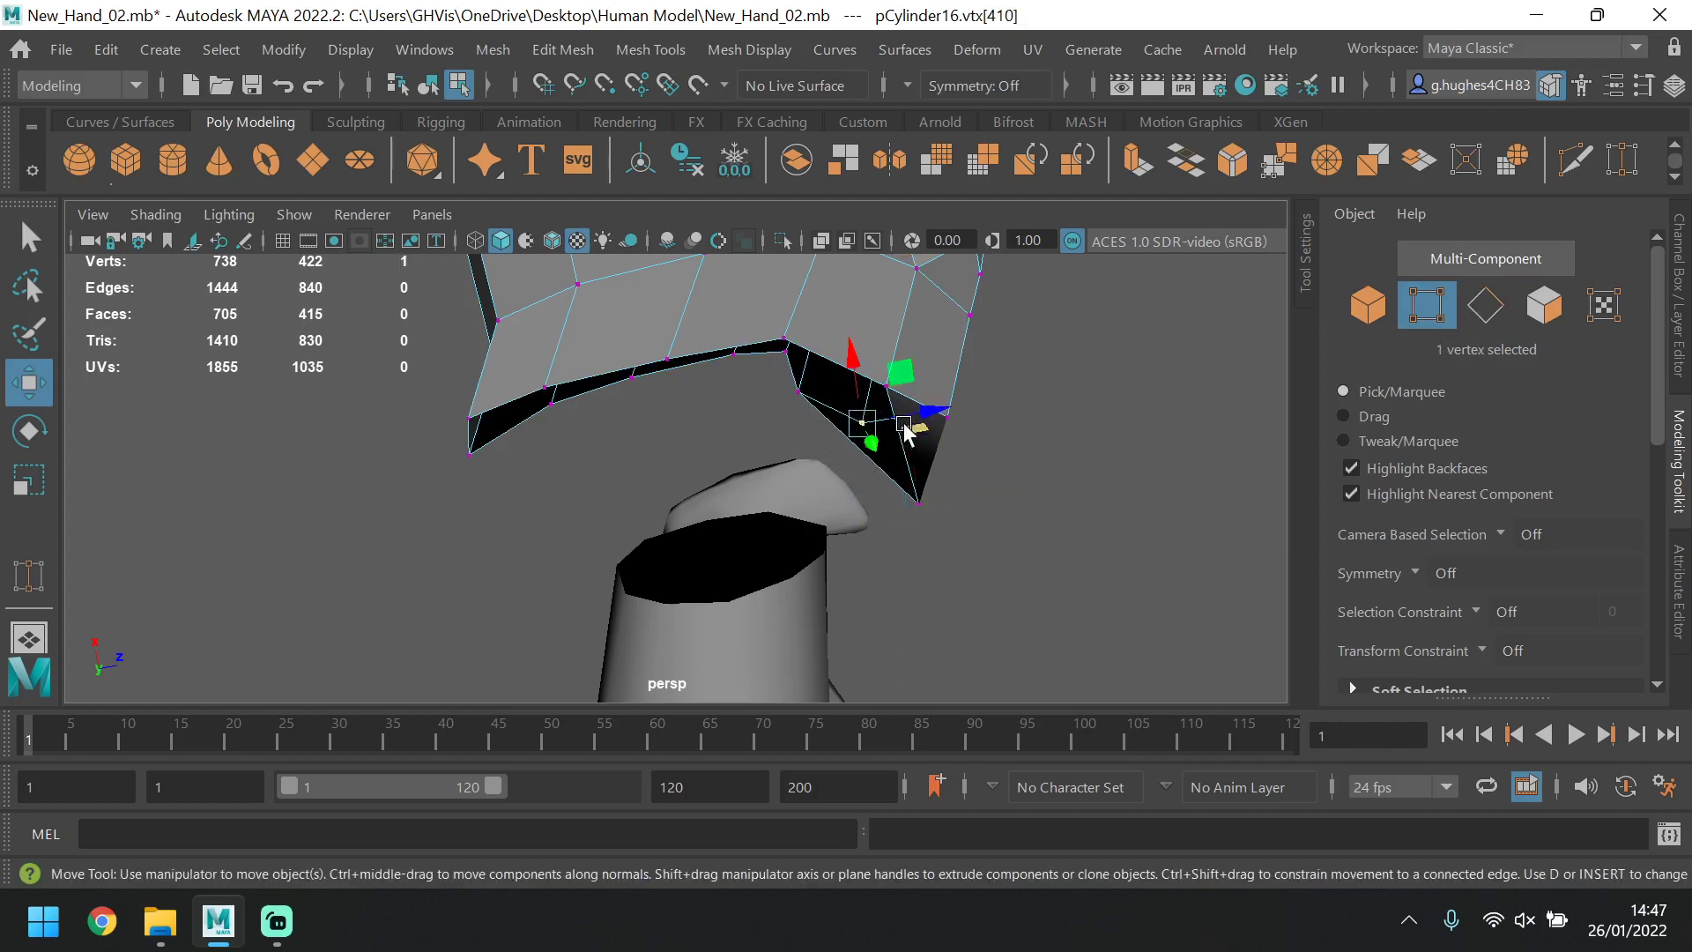
pyautogui.moveTo(864, 421); pyautogui.dragTo(877, 372, button='middle')
pyautogui.click(798, 390)
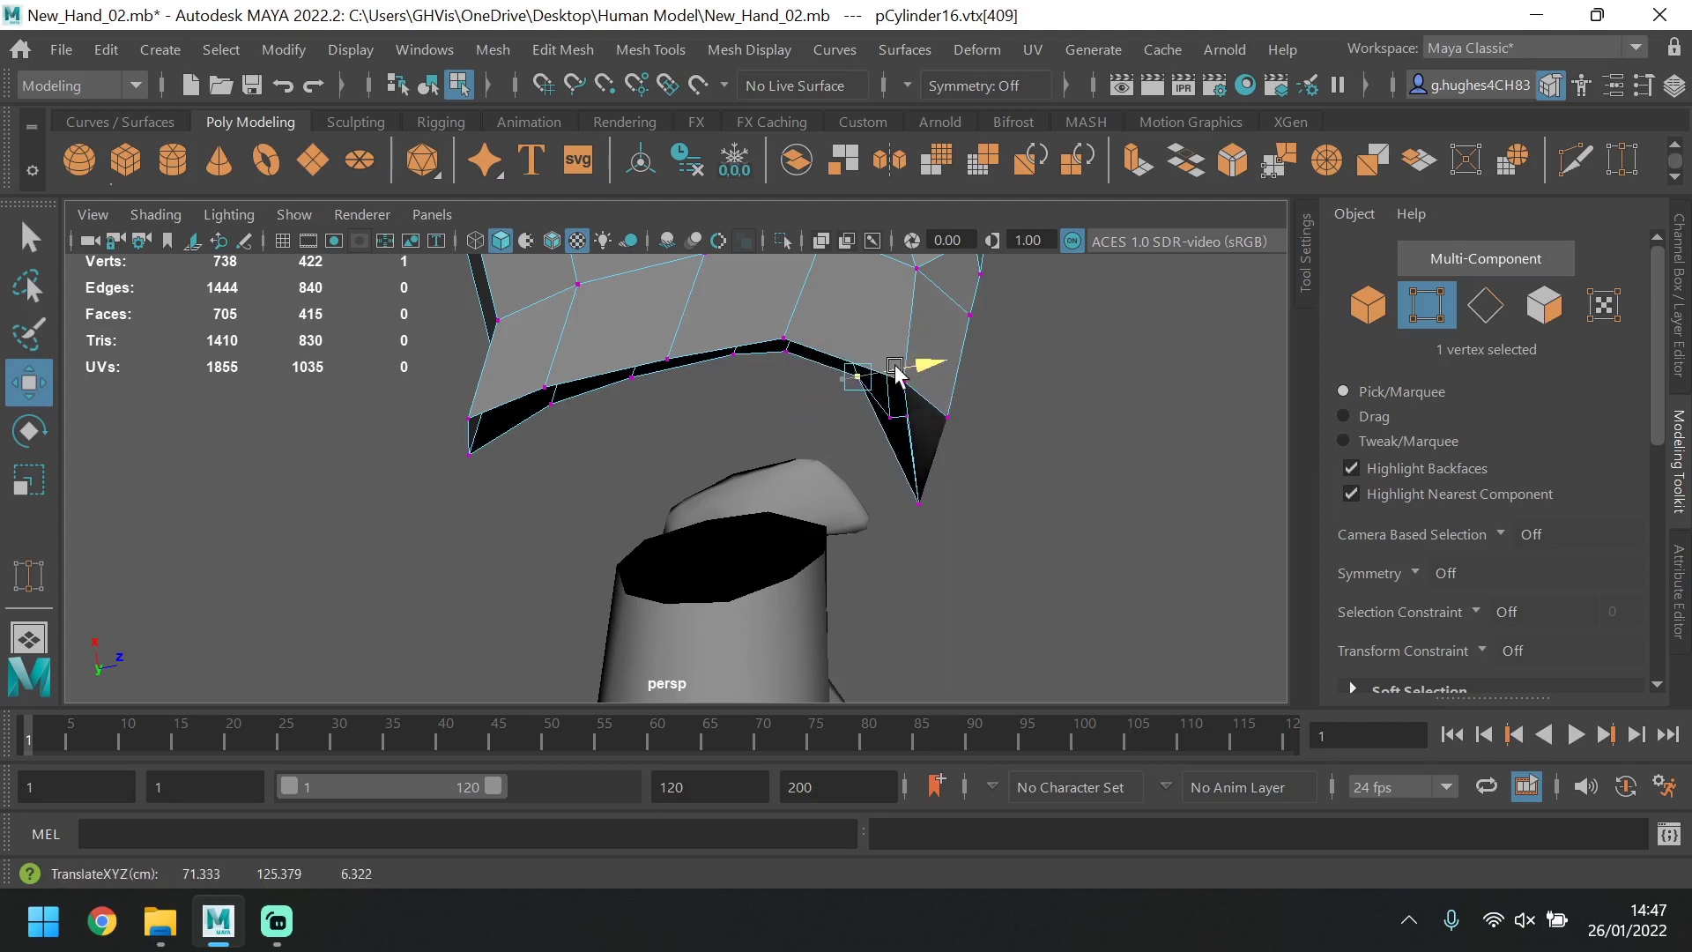
# Extrude ten edges of the palm's open border further toward the wrist, leaving out the two thumb-base edges.
pyautogui.click(1486, 305)
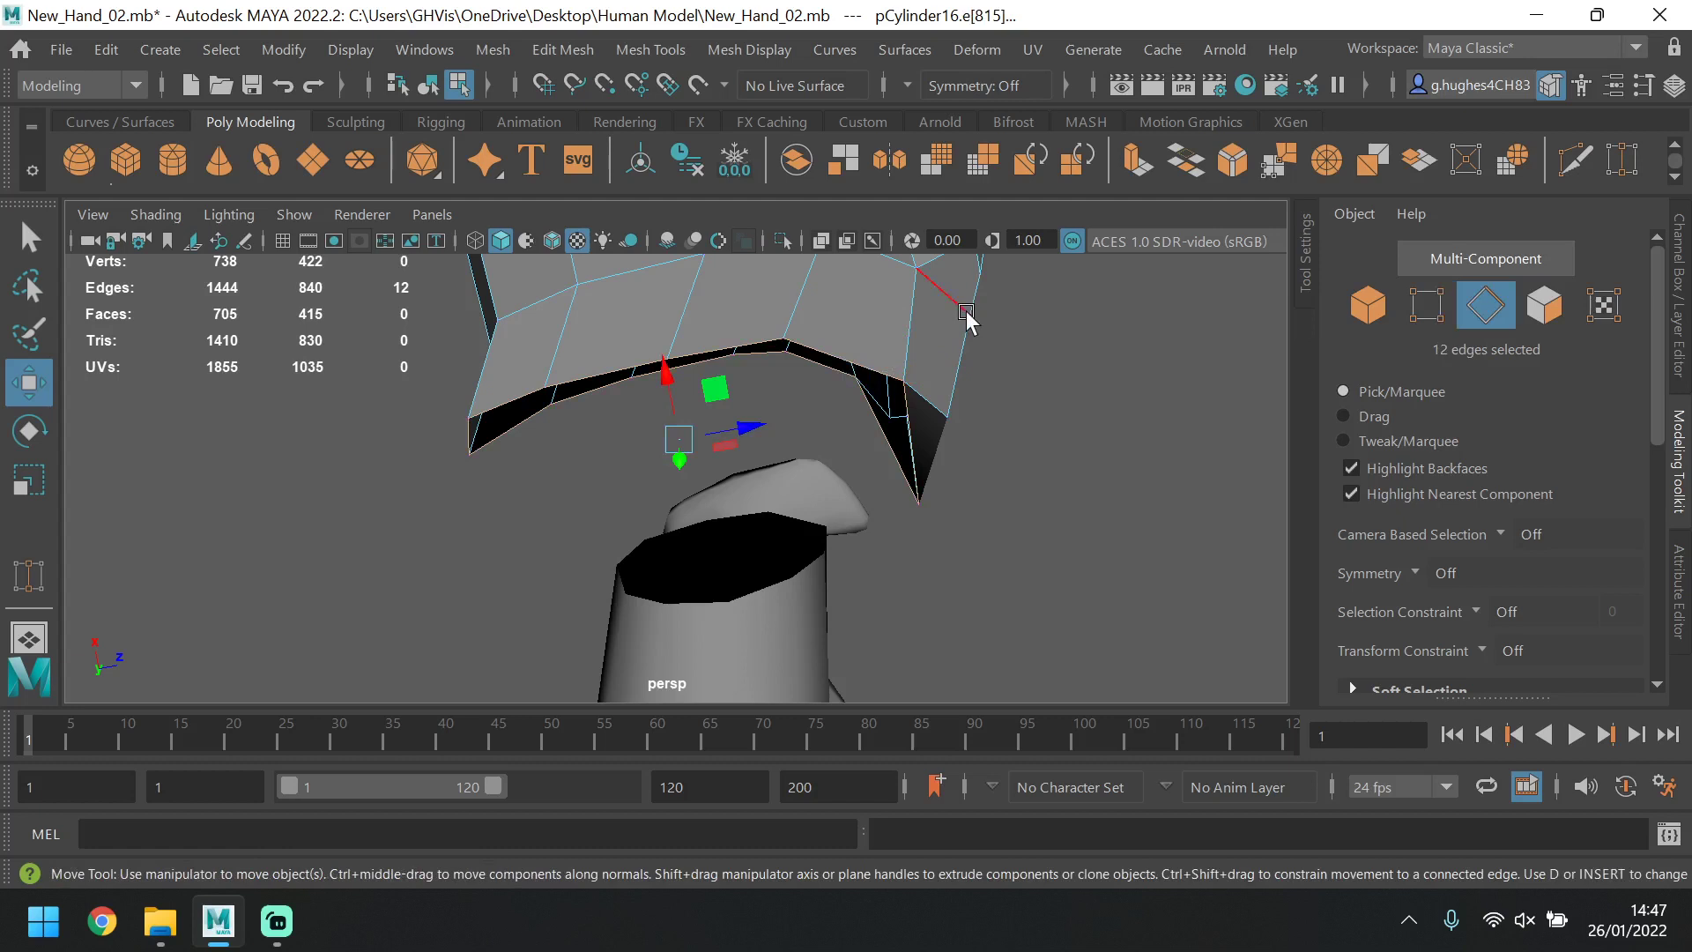
pyautogui.click(829, 369)
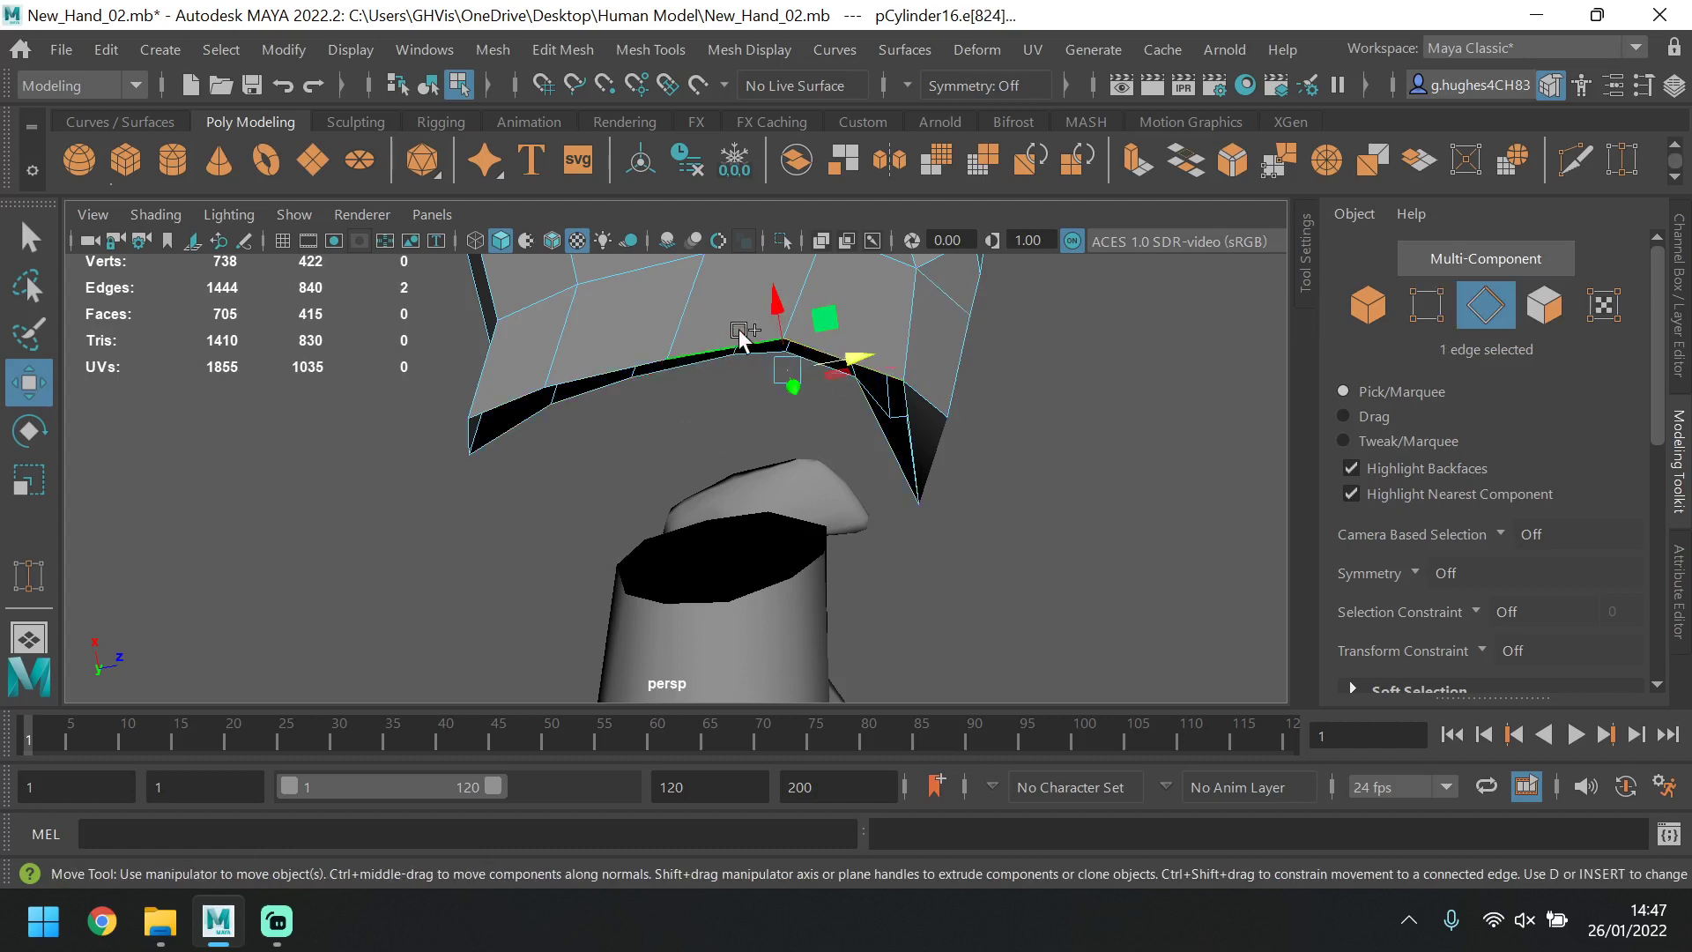
pyautogui.keyDown('shift'); pyautogui.click(679, 358); pyautogui.keyUp('shift')
pyautogui.keyDown('shift'); pyautogui.doubleClick(480, 423); pyautogui.keyUp('shift')
pyautogui.keyDown('shift'); pyautogui.click(458, 439); pyautogui.keyUp('shift')
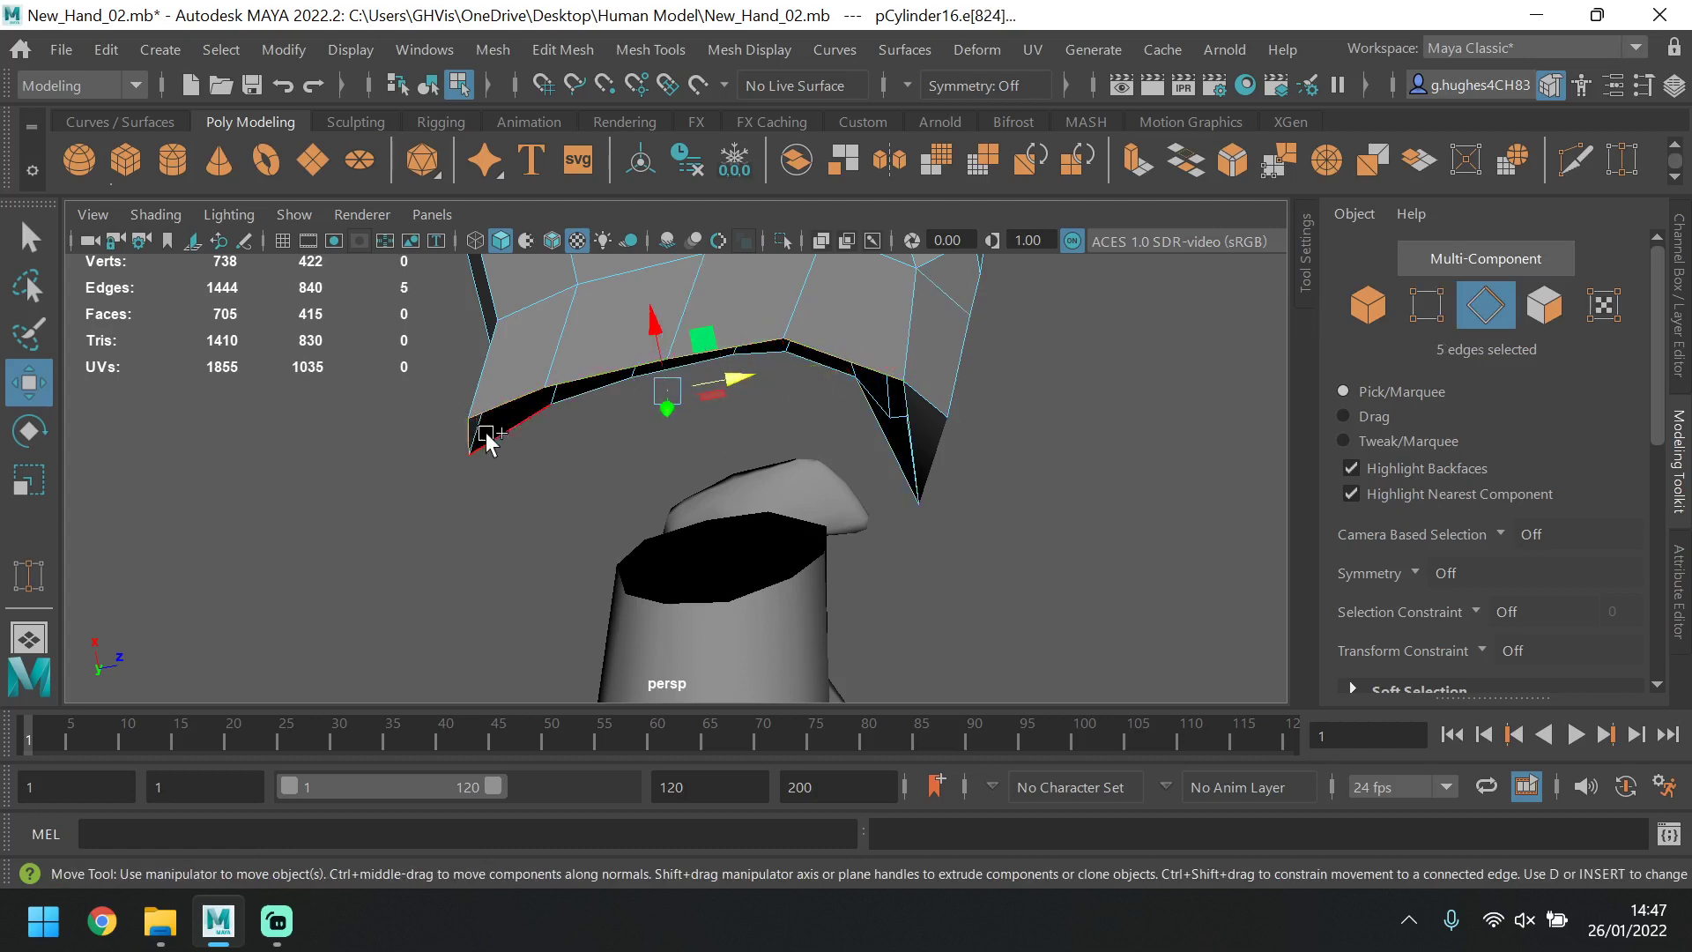
pyautogui.keyDown('shift'); pyautogui.click(485, 431); pyautogui.keyUp('shift')
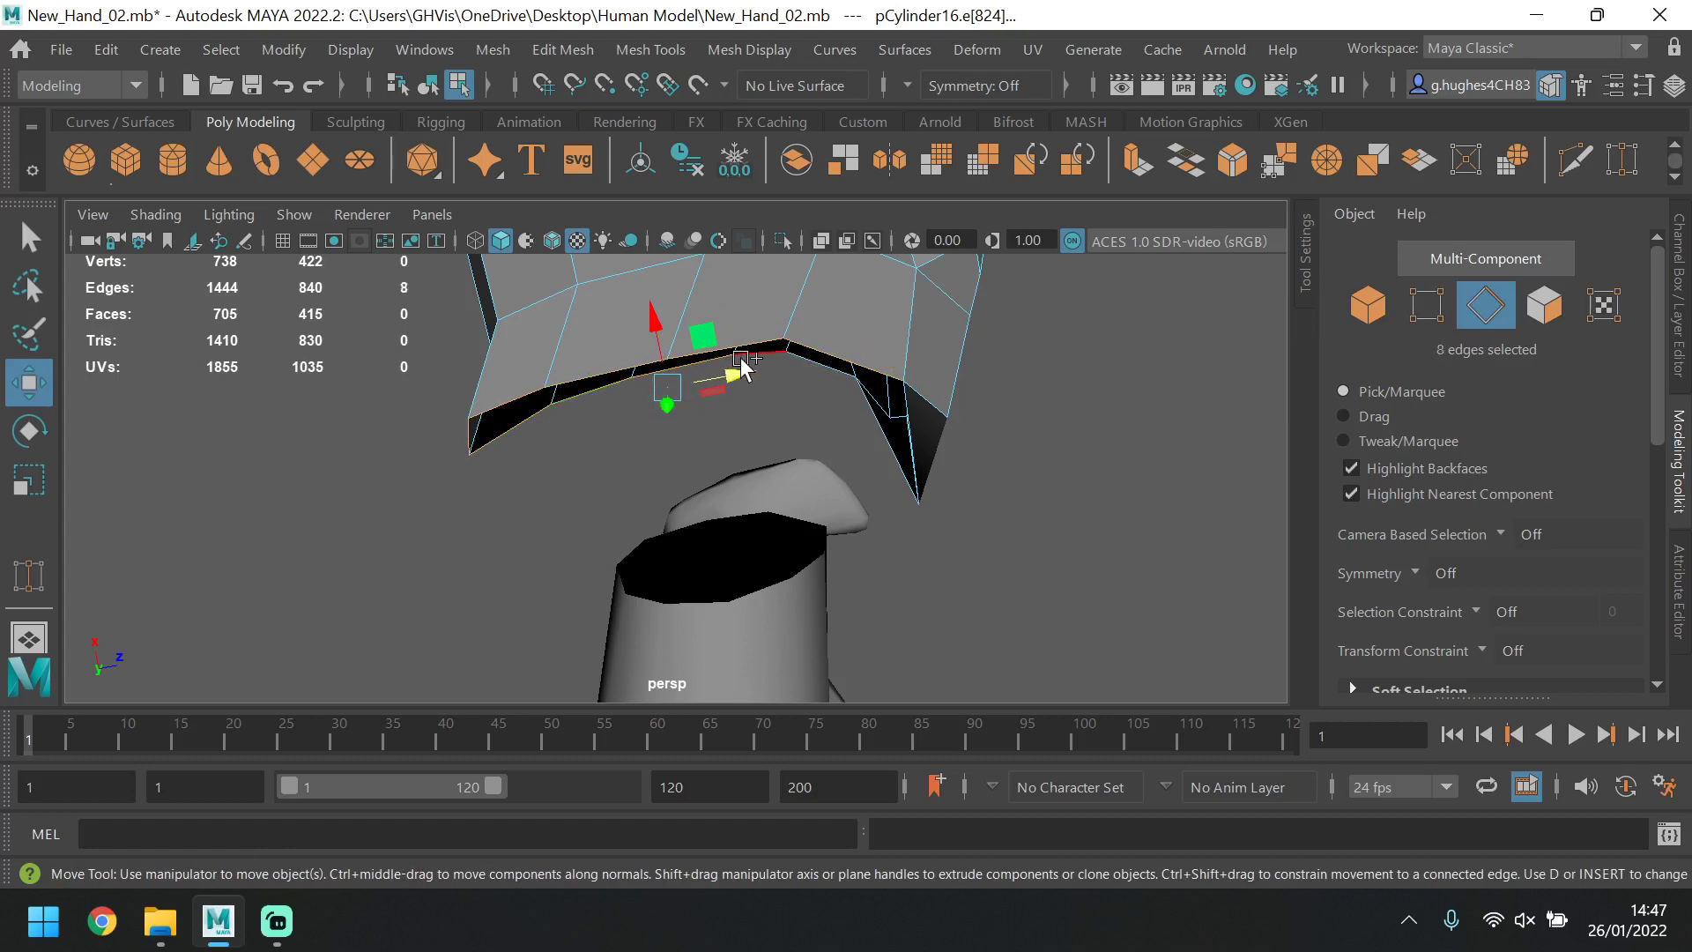
pyautogui.keyDown('shift'); pyautogui.click(911, 430); pyautogui.keyUp('shift')
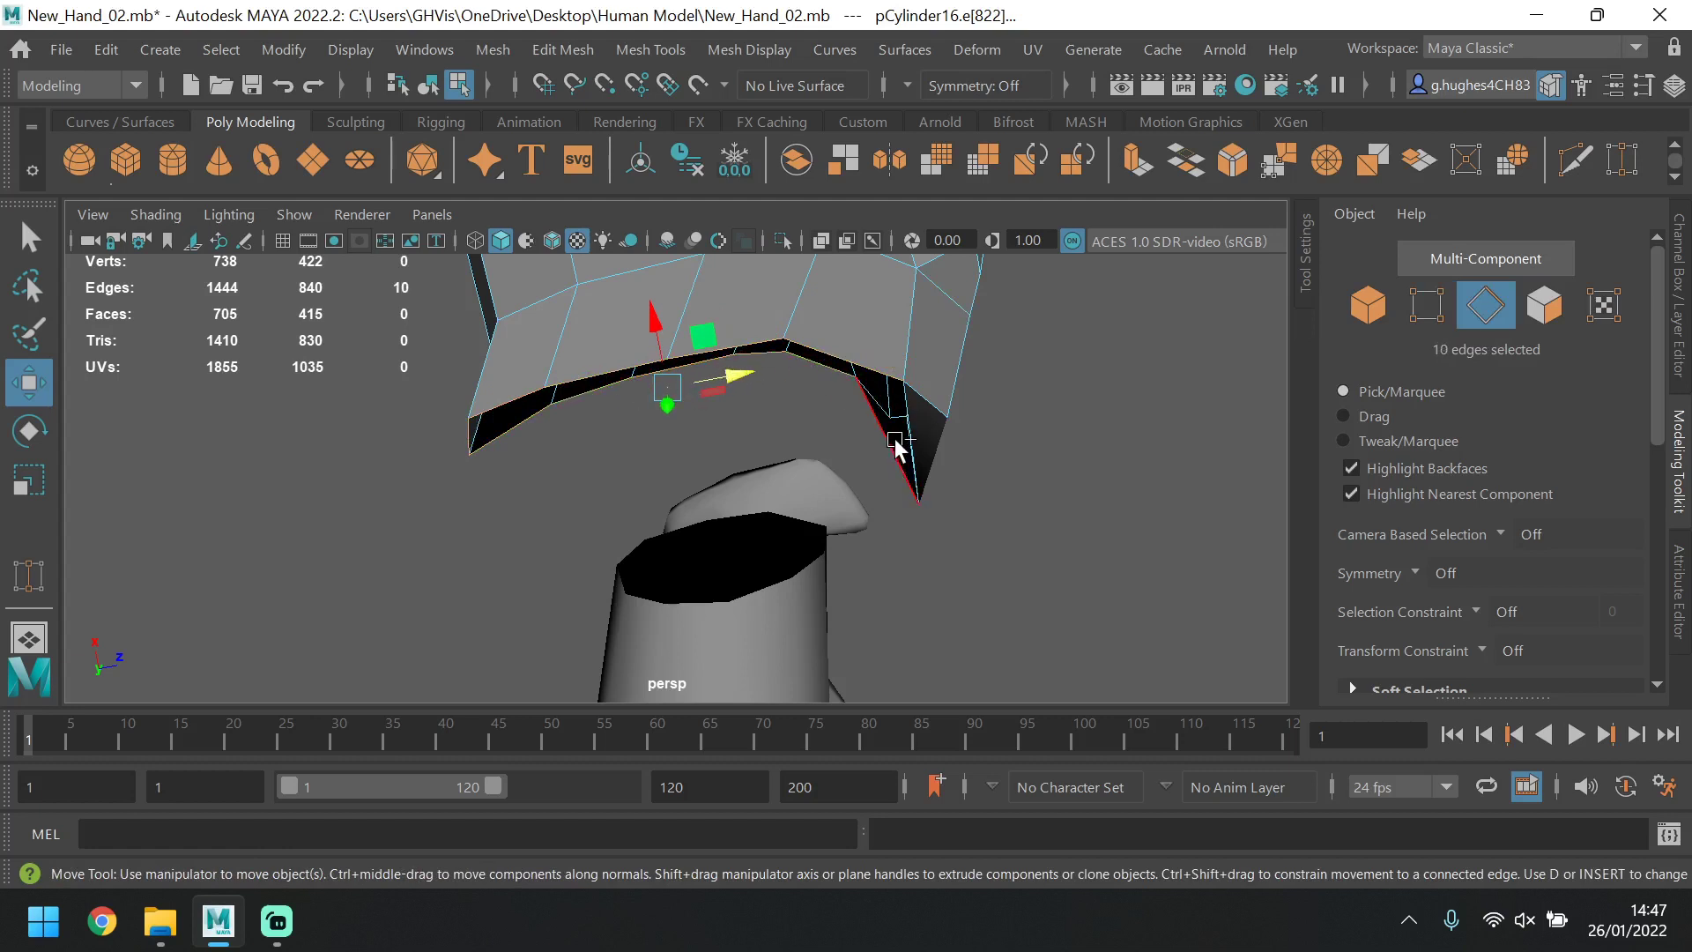
pyautogui.keyDown('alt'); pyautogui.moveTo(898, 452); pyautogui.dragTo(969, 459); pyautogui.keyUp('alt')
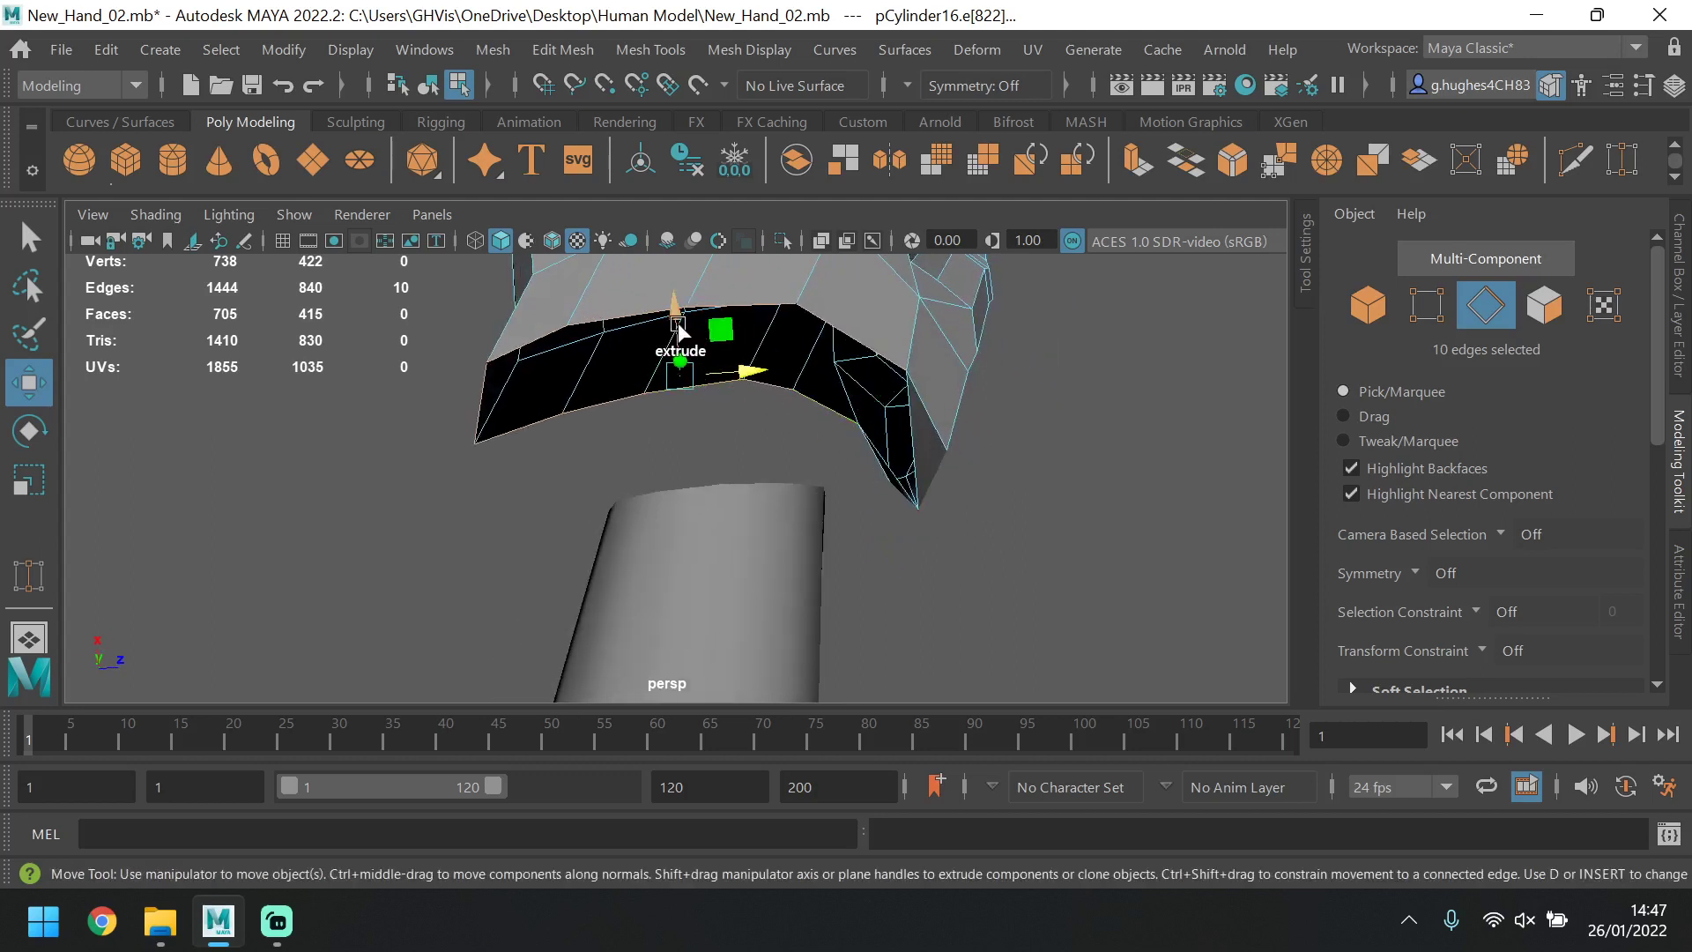
pyautogui.keyDown('alt'); pyautogui.moveTo(679, 330); pyautogui.dragTo(668, 457); pyautogui.keyUp('alt')
pyautogui.keyDown('alt'); pyautogui.moveTo(778, 475); pyautogui.dragTo(956, 390); pyautogui.keyUp('alt')
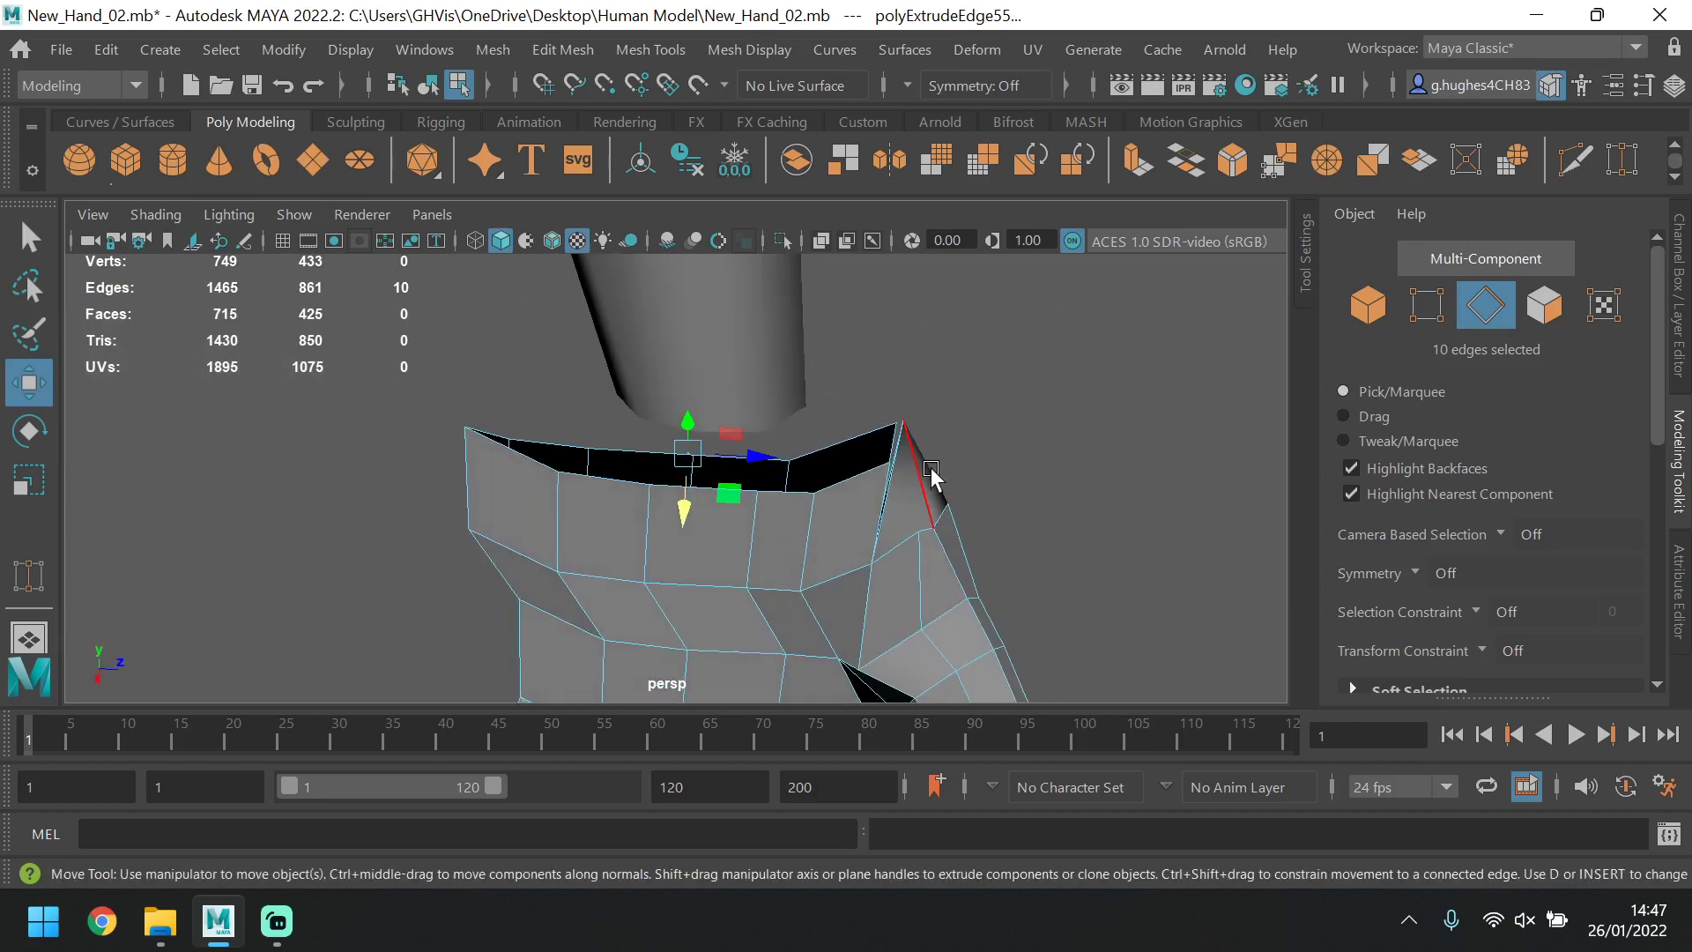
# Target Weld the two free corner vertices of the newly extruded strip to the neighbouring thumb-base vertices.
pyautogui.keyDown('alt'); pyautogui.moveTo(931, 471); pyautogui.dragTo(911, 527); pyautogui.keyUp('alt')
pyautogui.click(1421, 299)
pyautogui.click(855, 407)
pyautogui.click(974, 555)
pyautogui.keyDown('alt'); pyautogui.moveTo(911, 527); pyautogui.dragTo(928, 377, button='middle'); pyautogui.keyUp('alt')
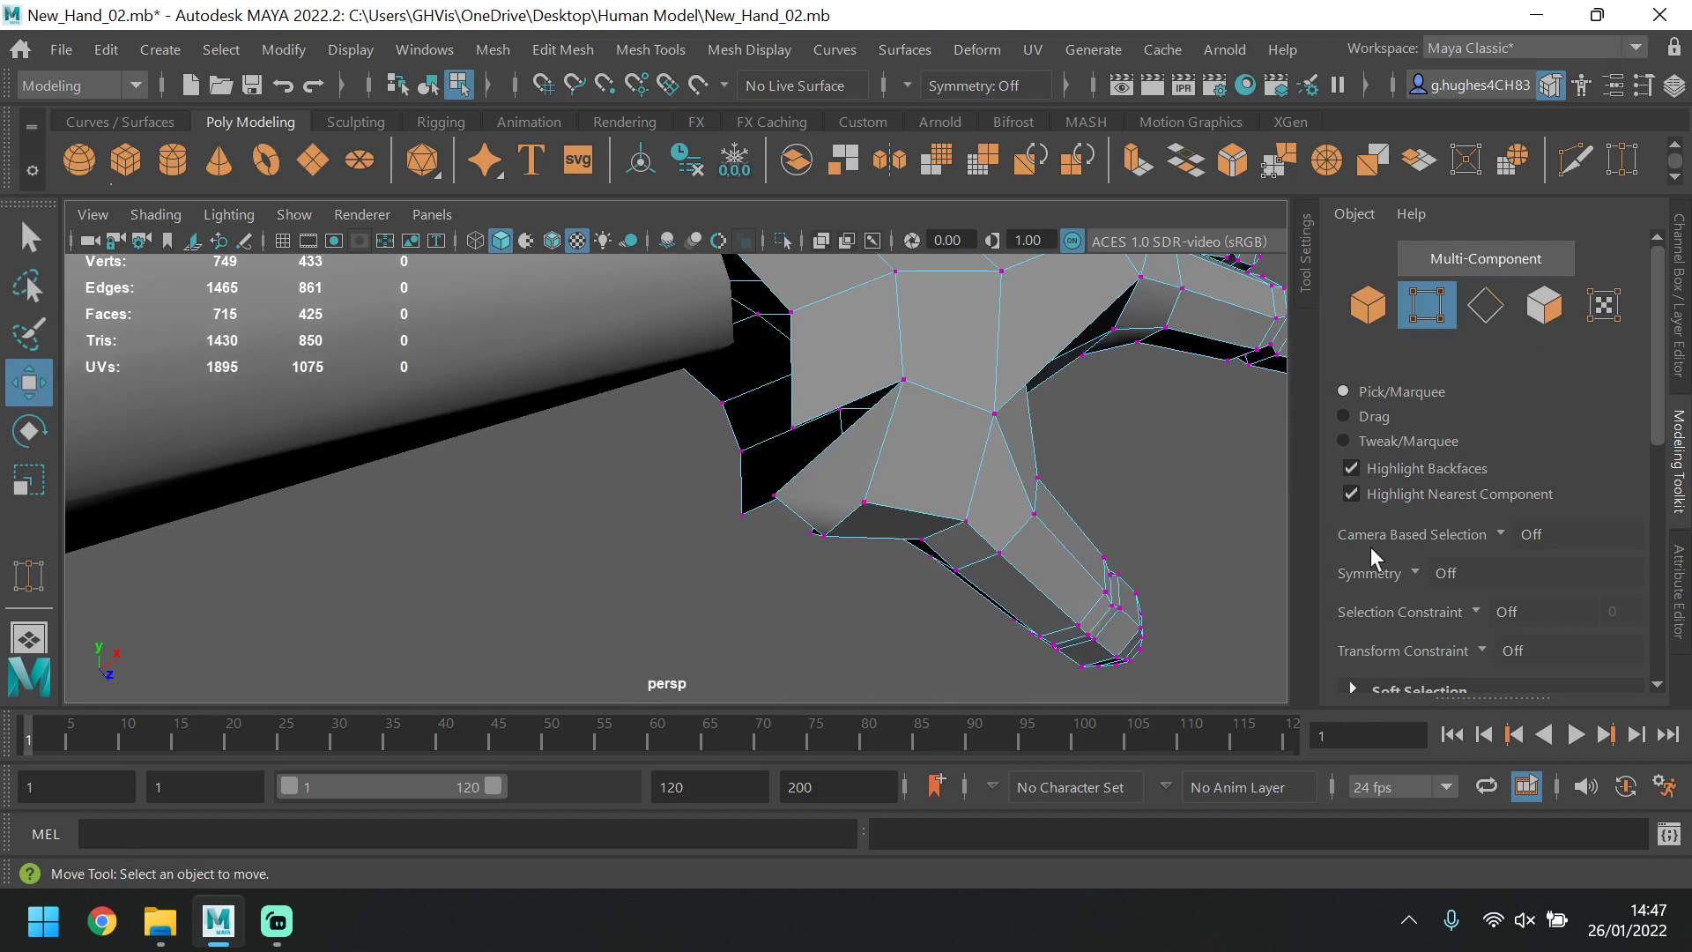
pyautogui.scroll(-8, 1368, 539)
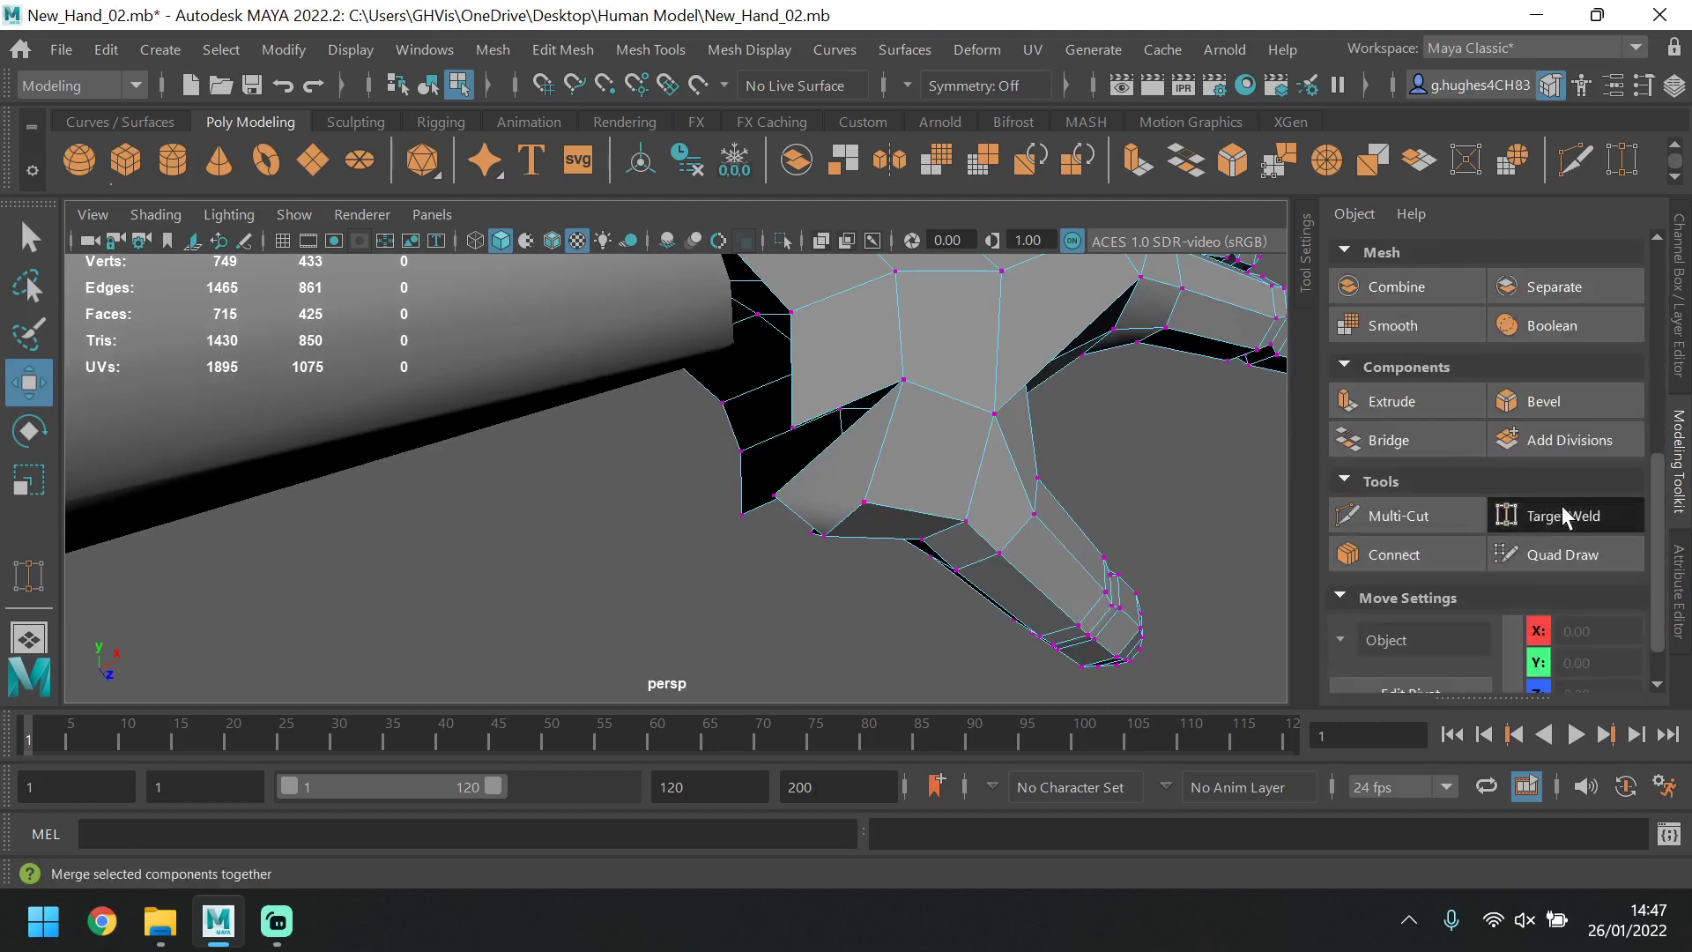
pyautogui.click(1562, 517)
pyautogui.moveTo(771, 500); pyautogui.dragTo(978, 436)
pyautogui.click(1531, 521)
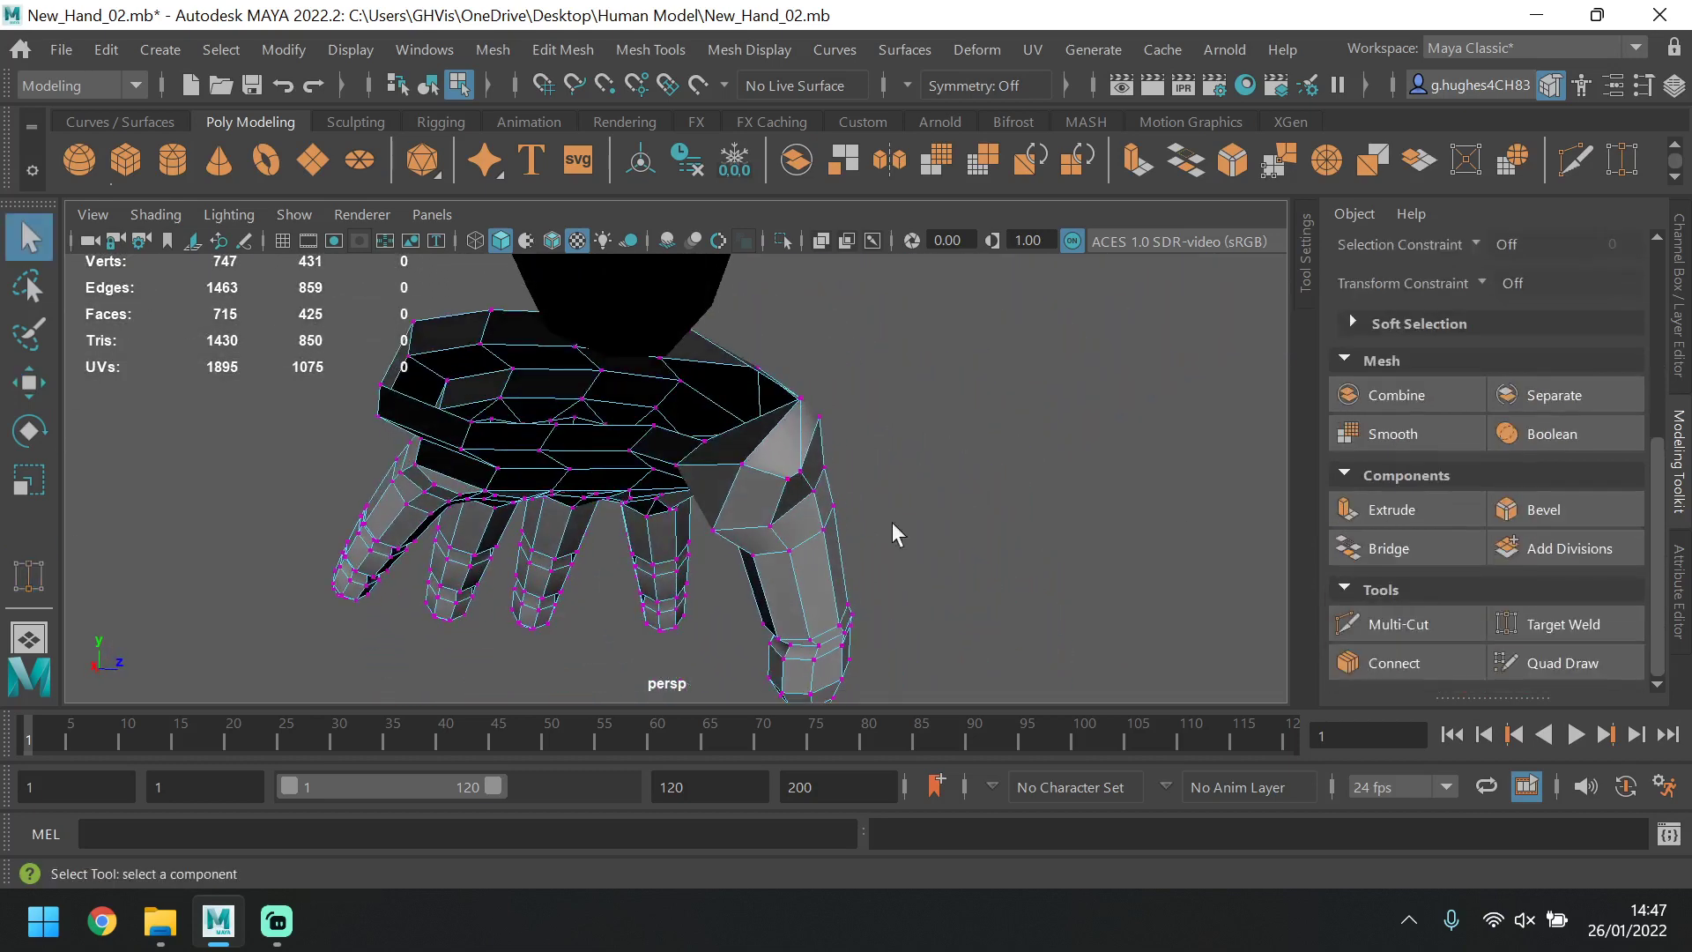
# In the top view, move the ten wrist vertices on the little-finger side inward to straighten the hand's outer edge.
pyautogui.keyDown('alt'); pyautogui.moveTo(777, 495); pyautogui.dragTo(801, 451); pyautogui.keyUp('alt')
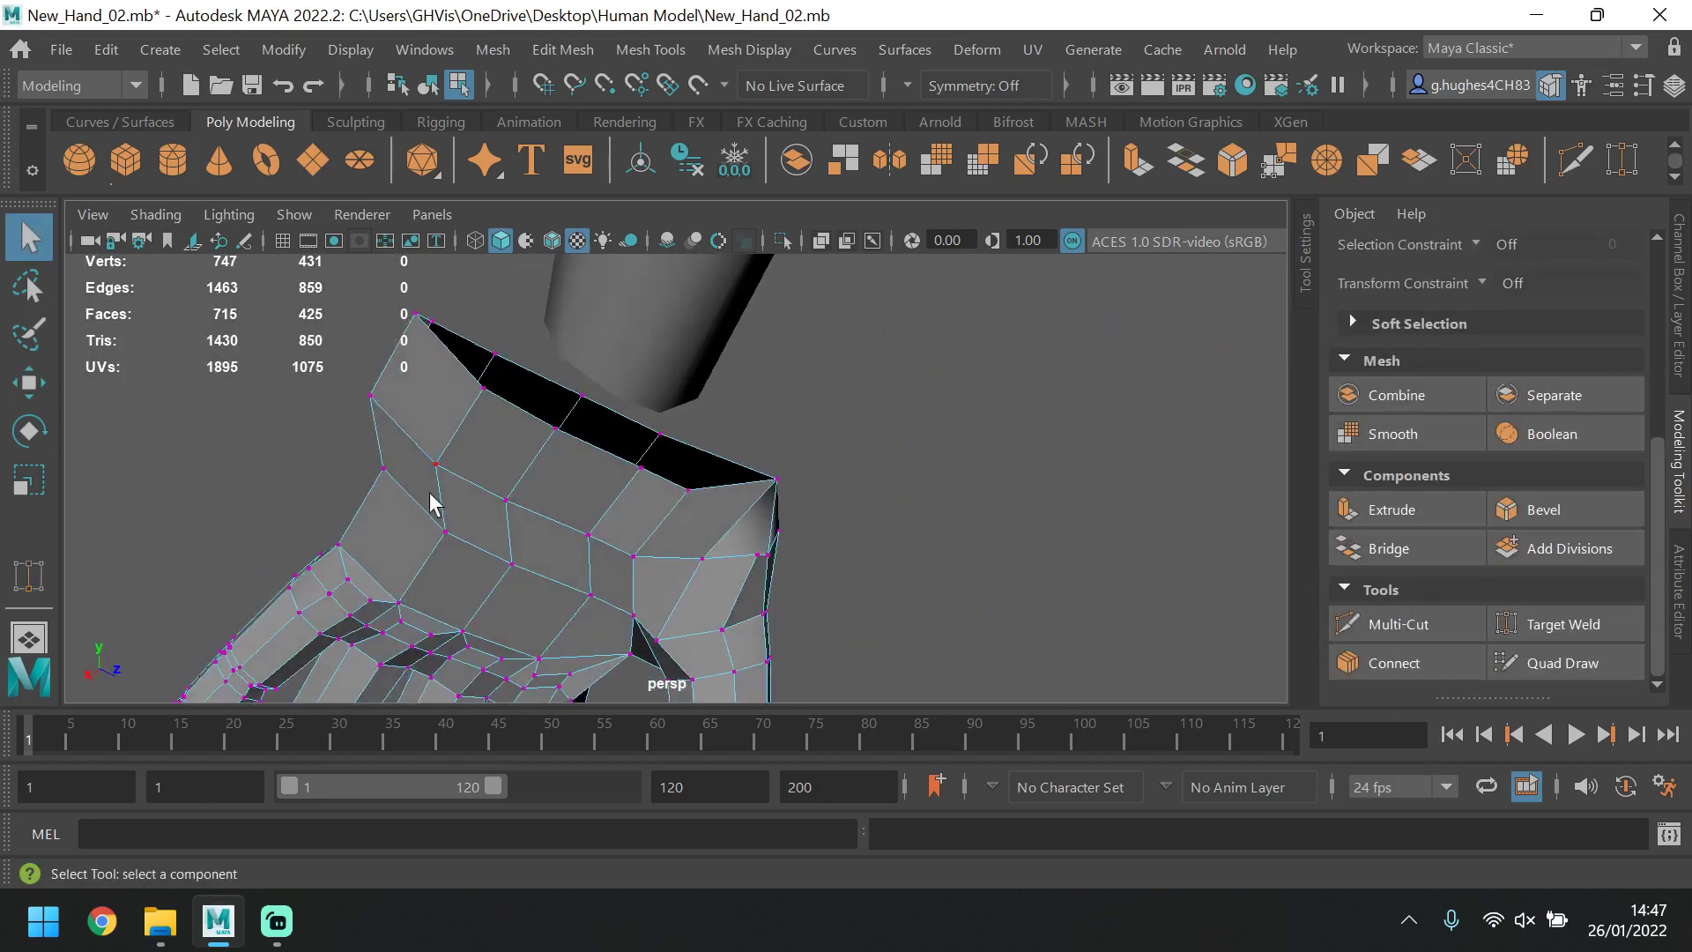
pyautogui.keyDown('alt'); pyautogui.moveTo(559, 379); pyautogui.dragTo(518, 357); pyautogui.keyUp('alt')
pyautogui.scroll(-3, 616, 453)
pyautogui.scroll(2, 937, 525)
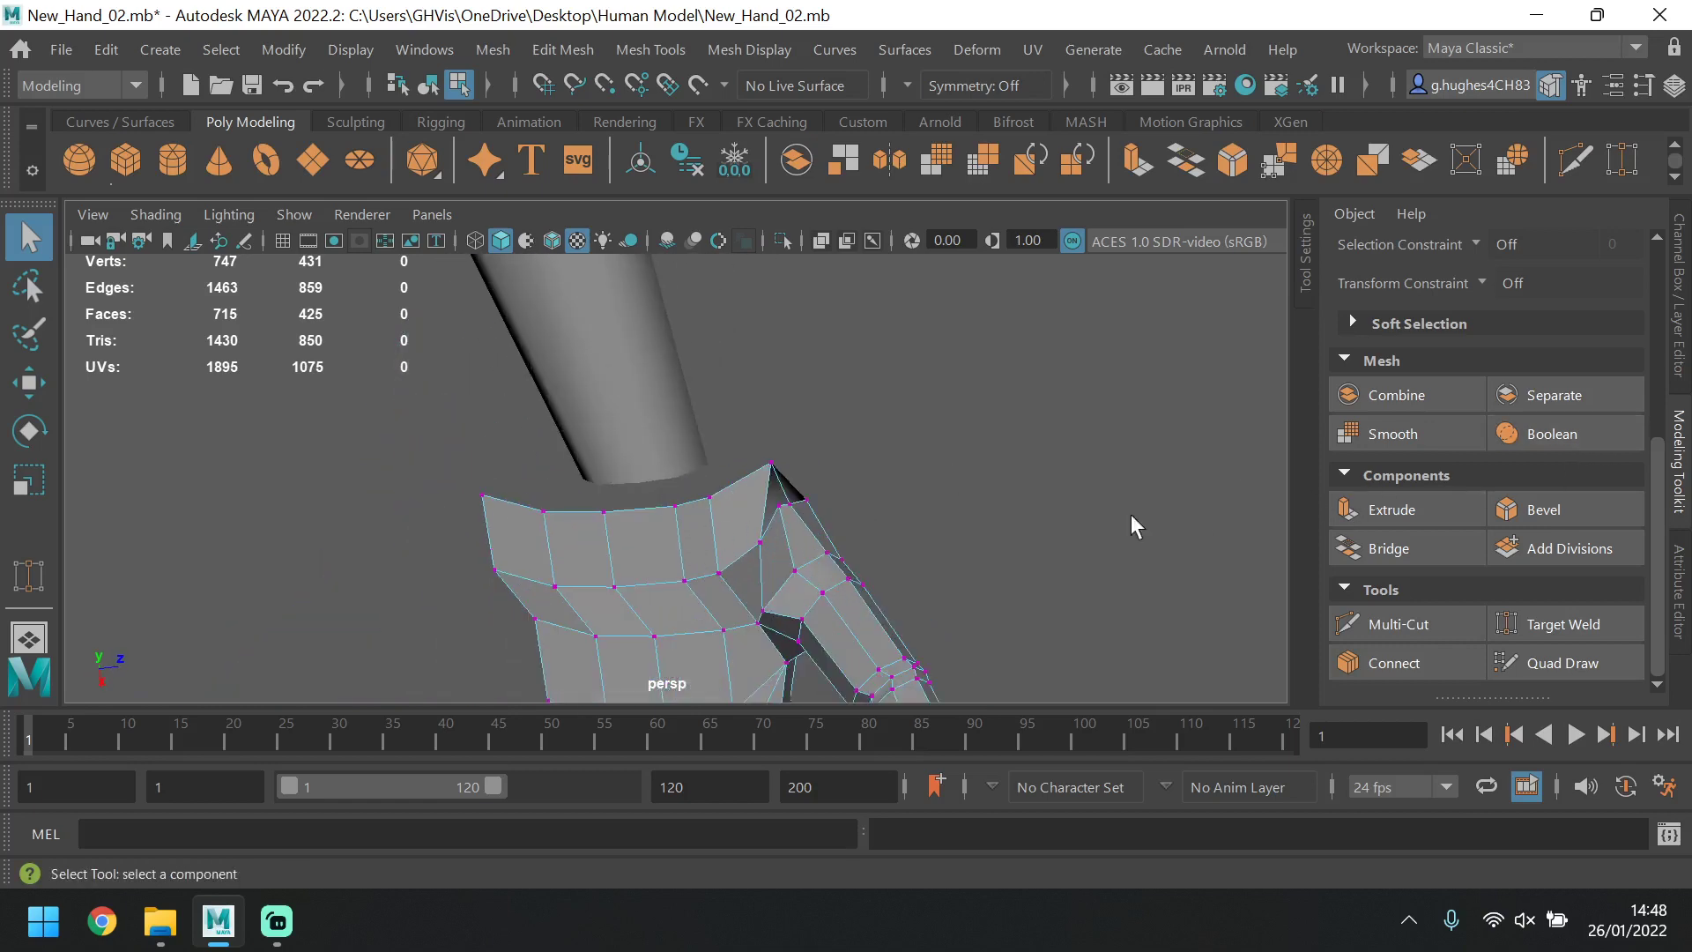
pyautogui.press('space')
pyautogui.press('space')
pyautogui.scroll(-4, 518, 461)
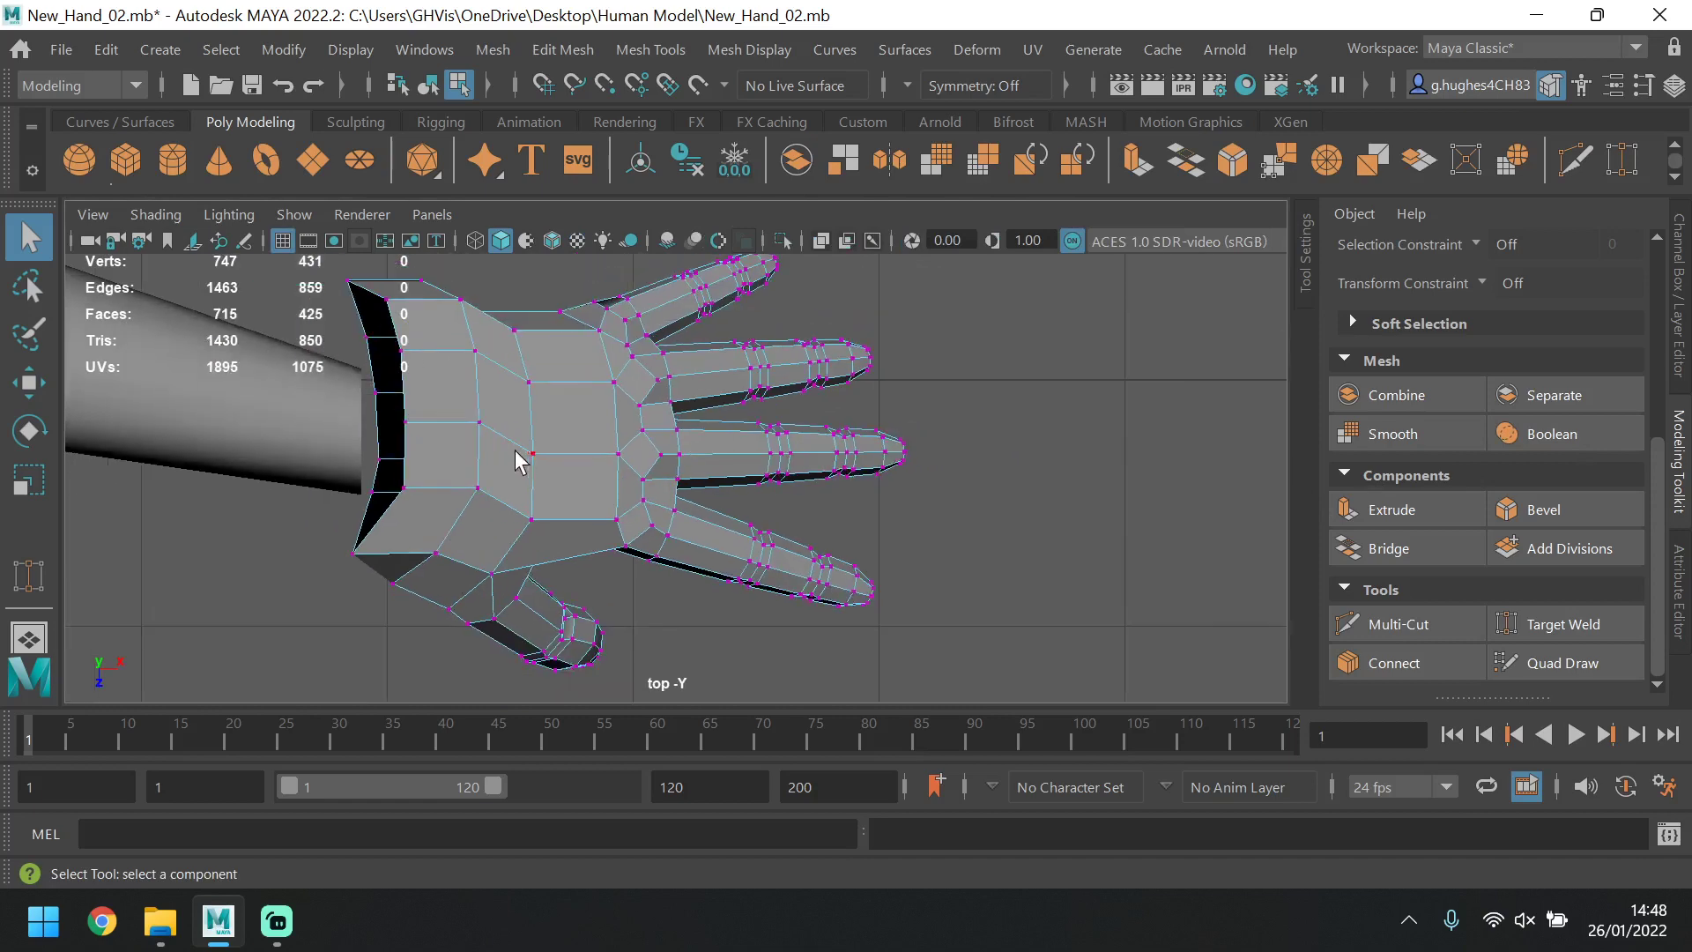
pyautogui.scroll(4, 1357, 385)
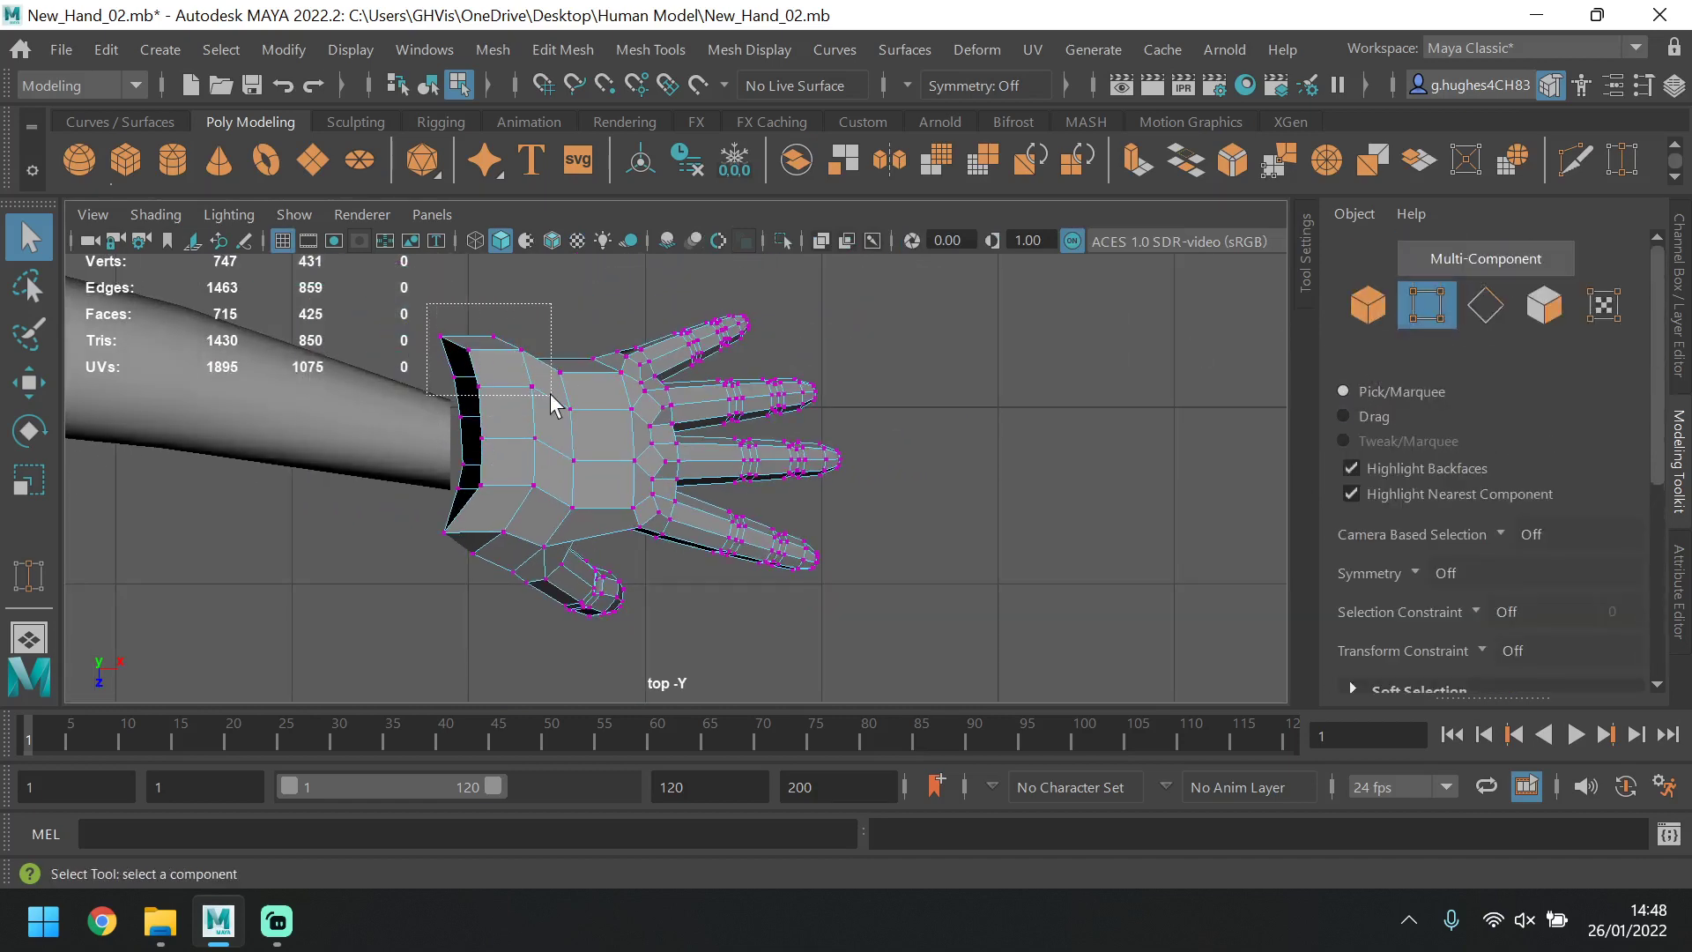
pyautogui.moveTo(552, 395); pyautogui.dragTo(552, 395)
pyautogui.click(36, 377)
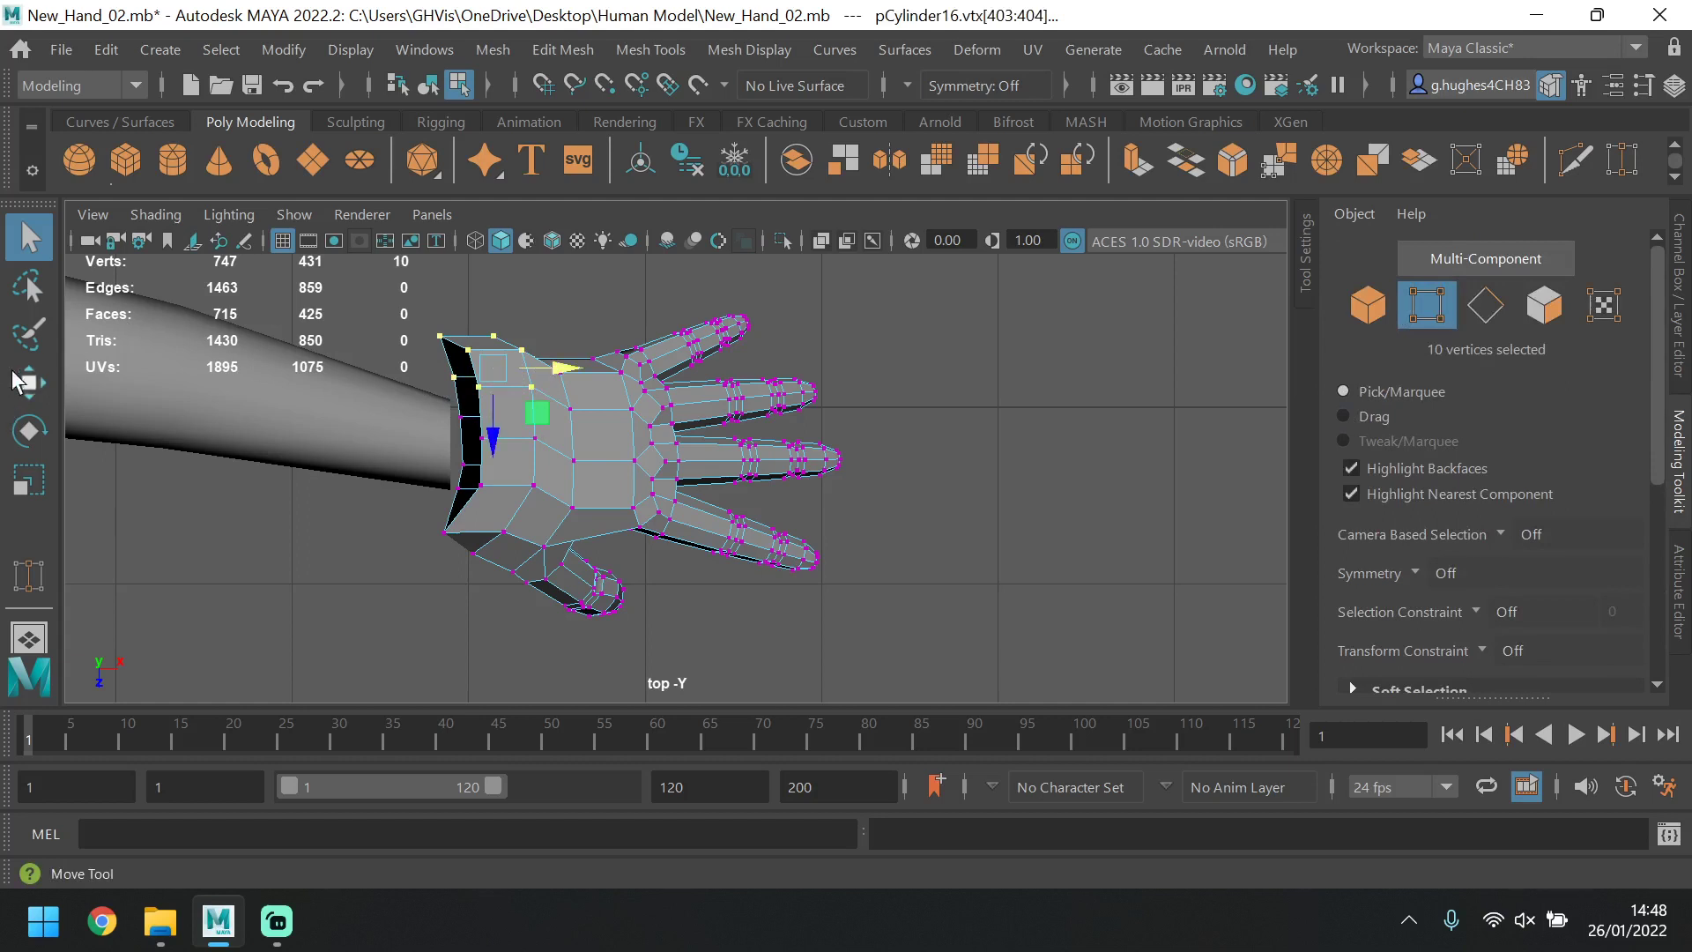
pyautogui.click(494, 438)
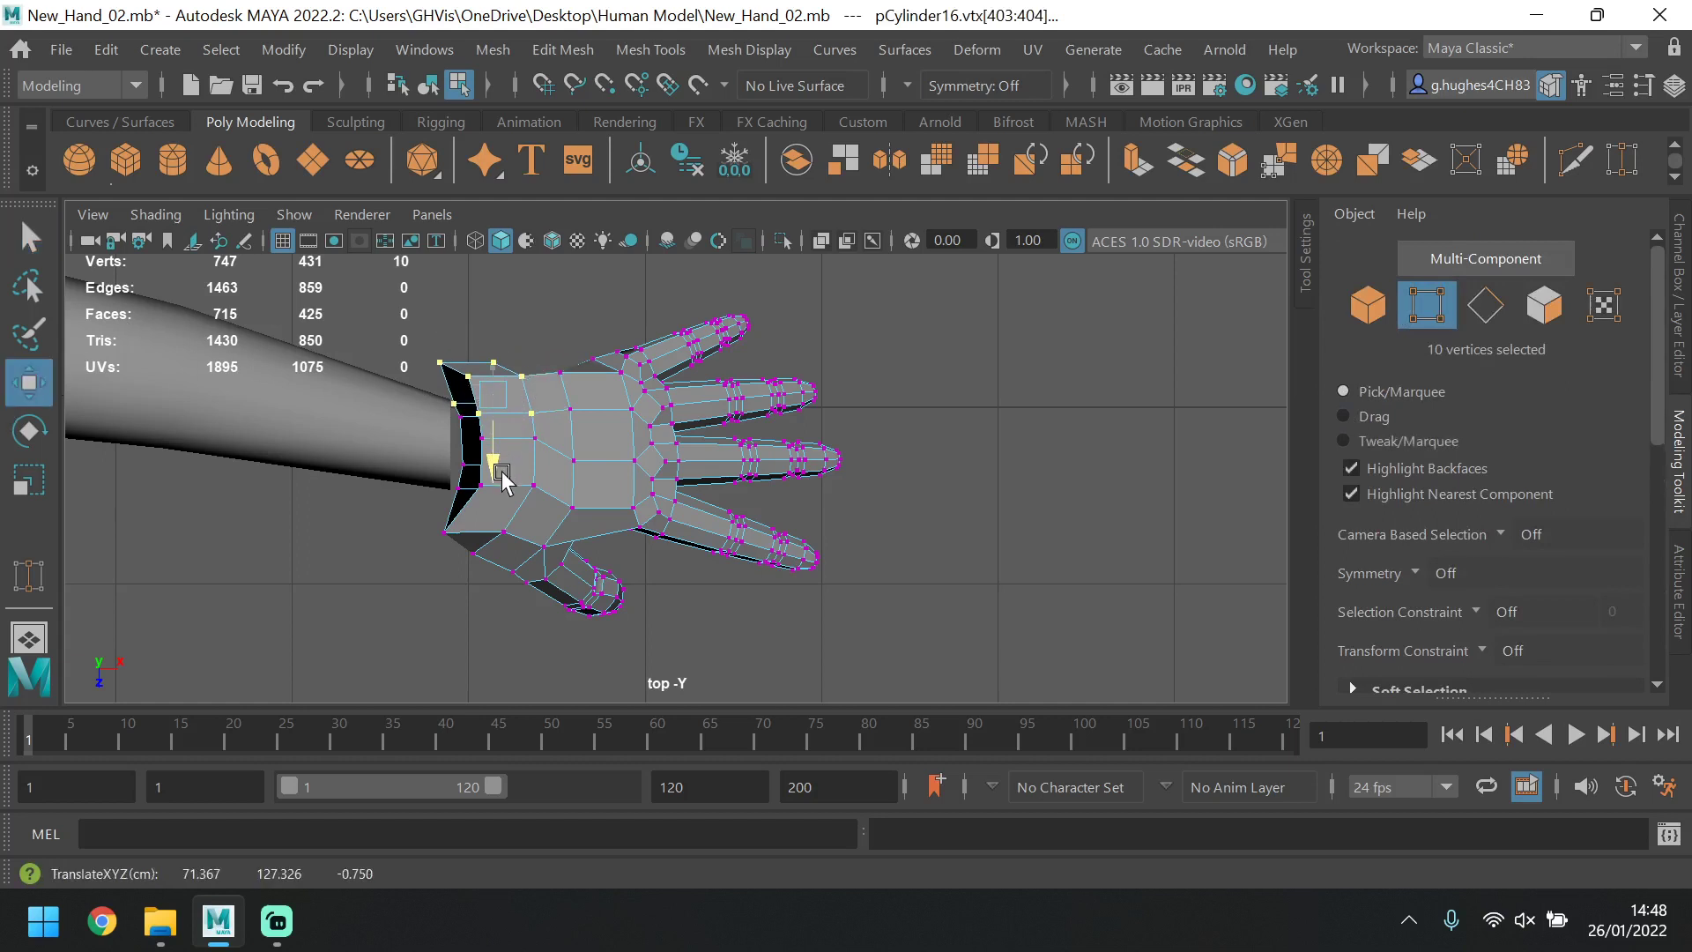
pyautogui.moveTo(580, 332); pyautogui.dragTo(490, 460)
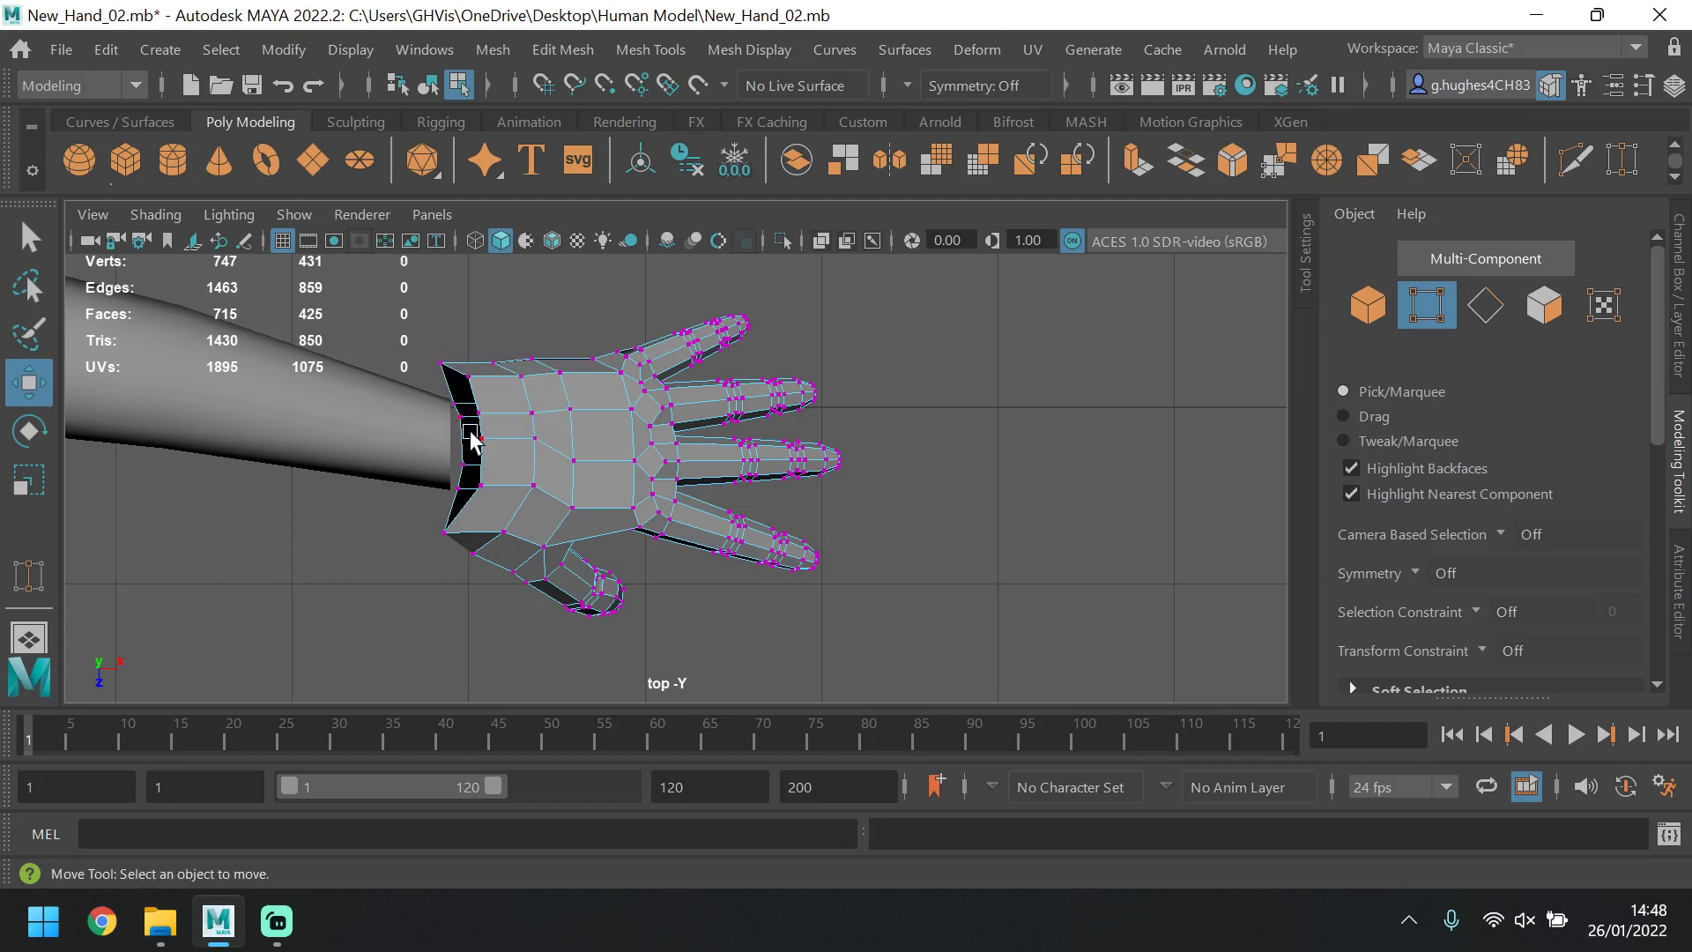
# Move the middle pairs of vertices on the back of the hand near the wrist toward the thumb to even out their rows.
pyautogui.click(459, 434)
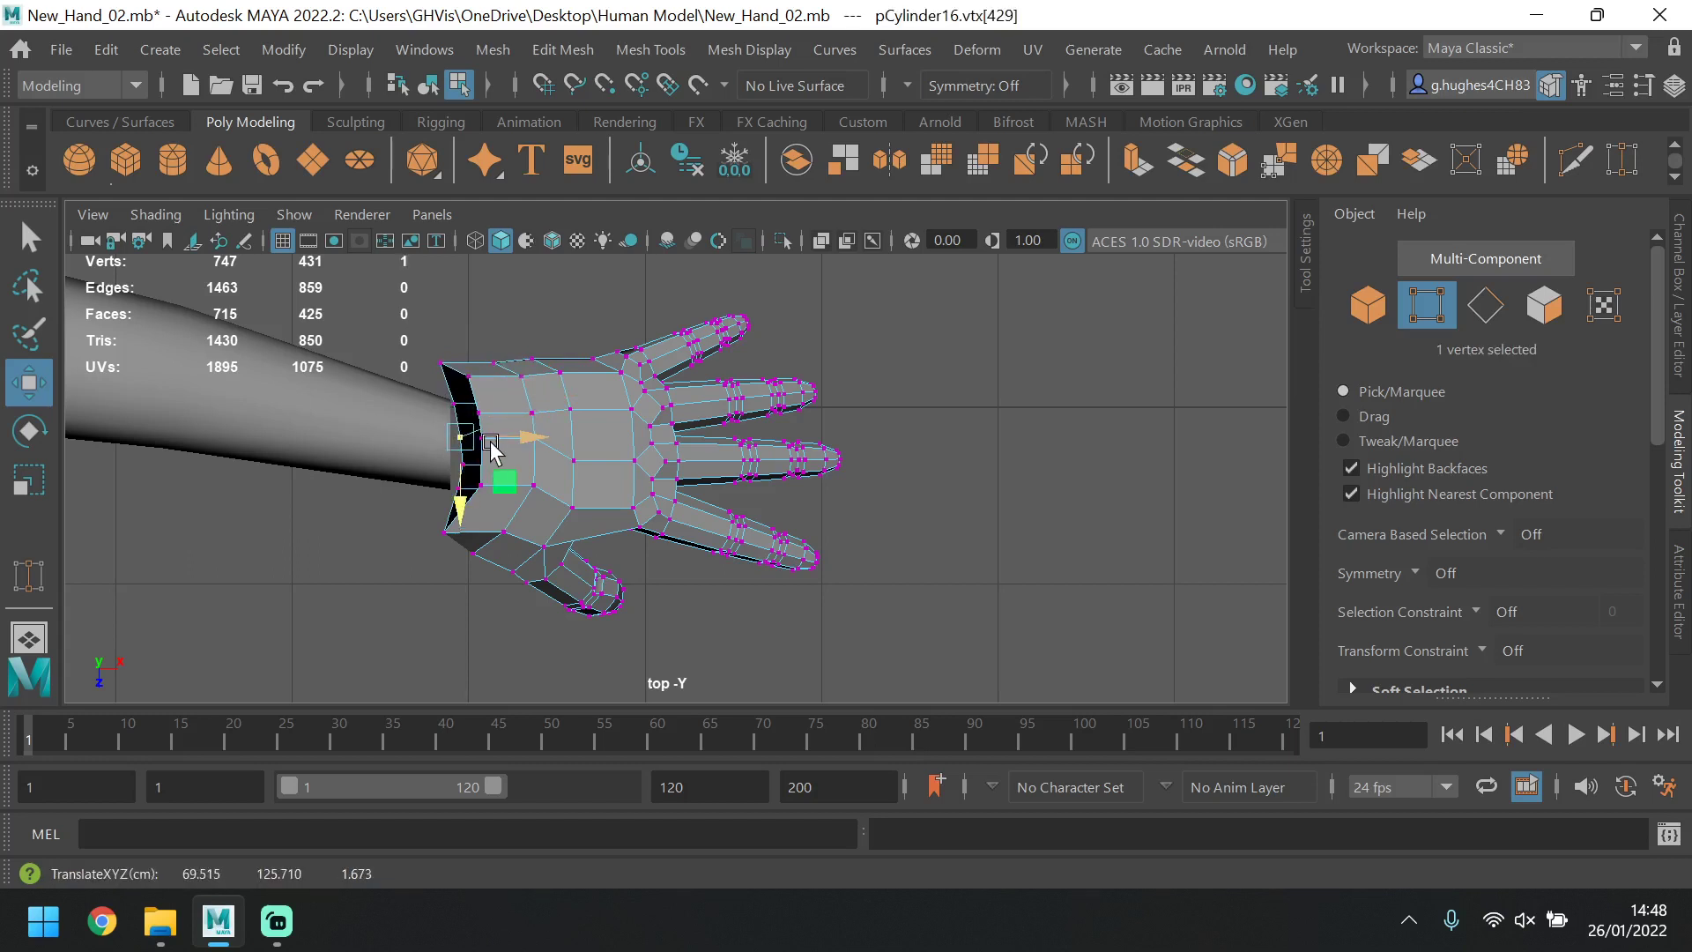
pyautogui.keyDown('shift'); pyautogui.click(536, 441); pyautogui.keyUp('shift')
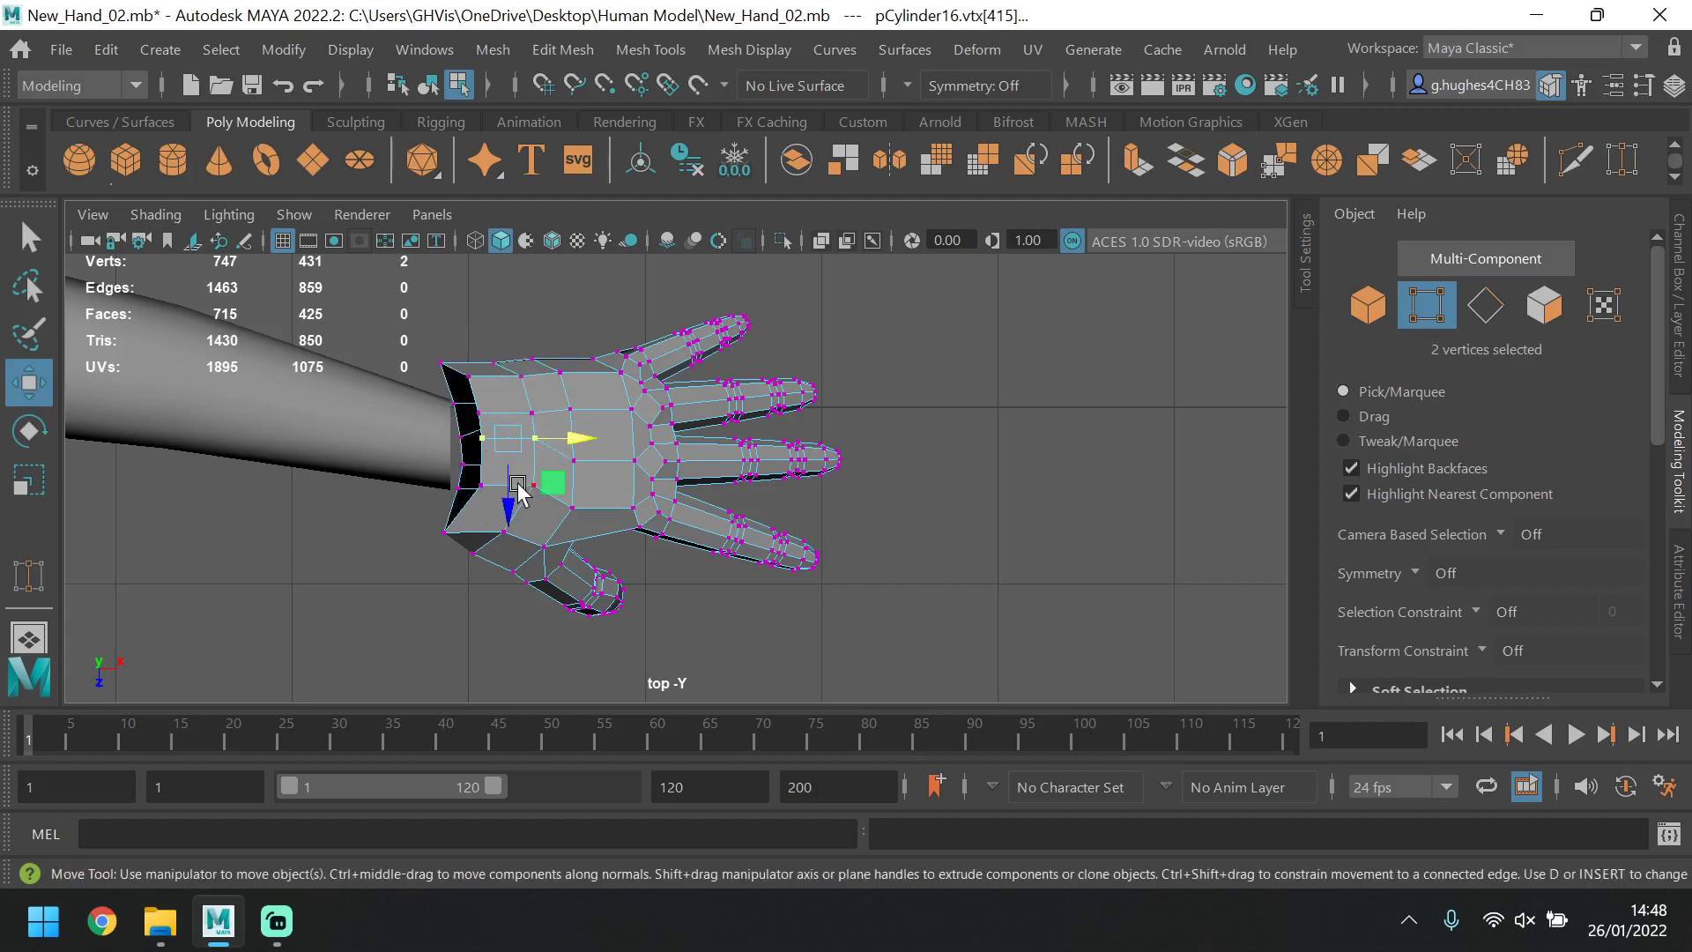
pyautogui.hotkey('ctrl', 'z')
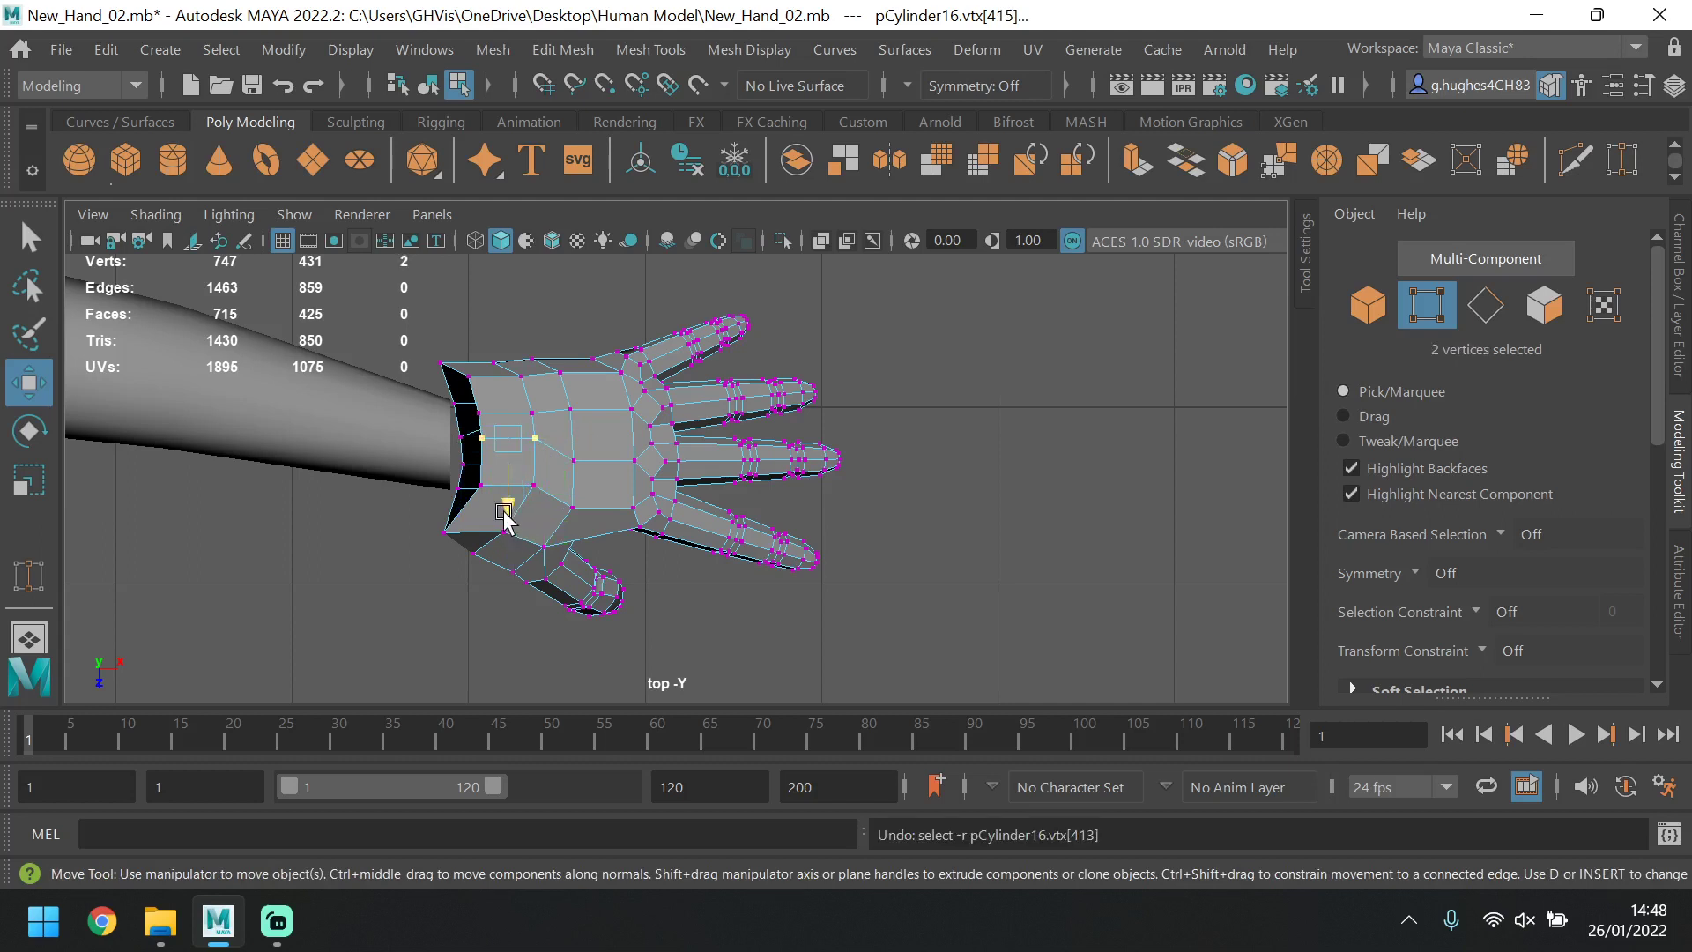
pyautogui.moveTo(504, 515); pyautogui.dragTo(502, 527)
pyautogui.click(471, 507)
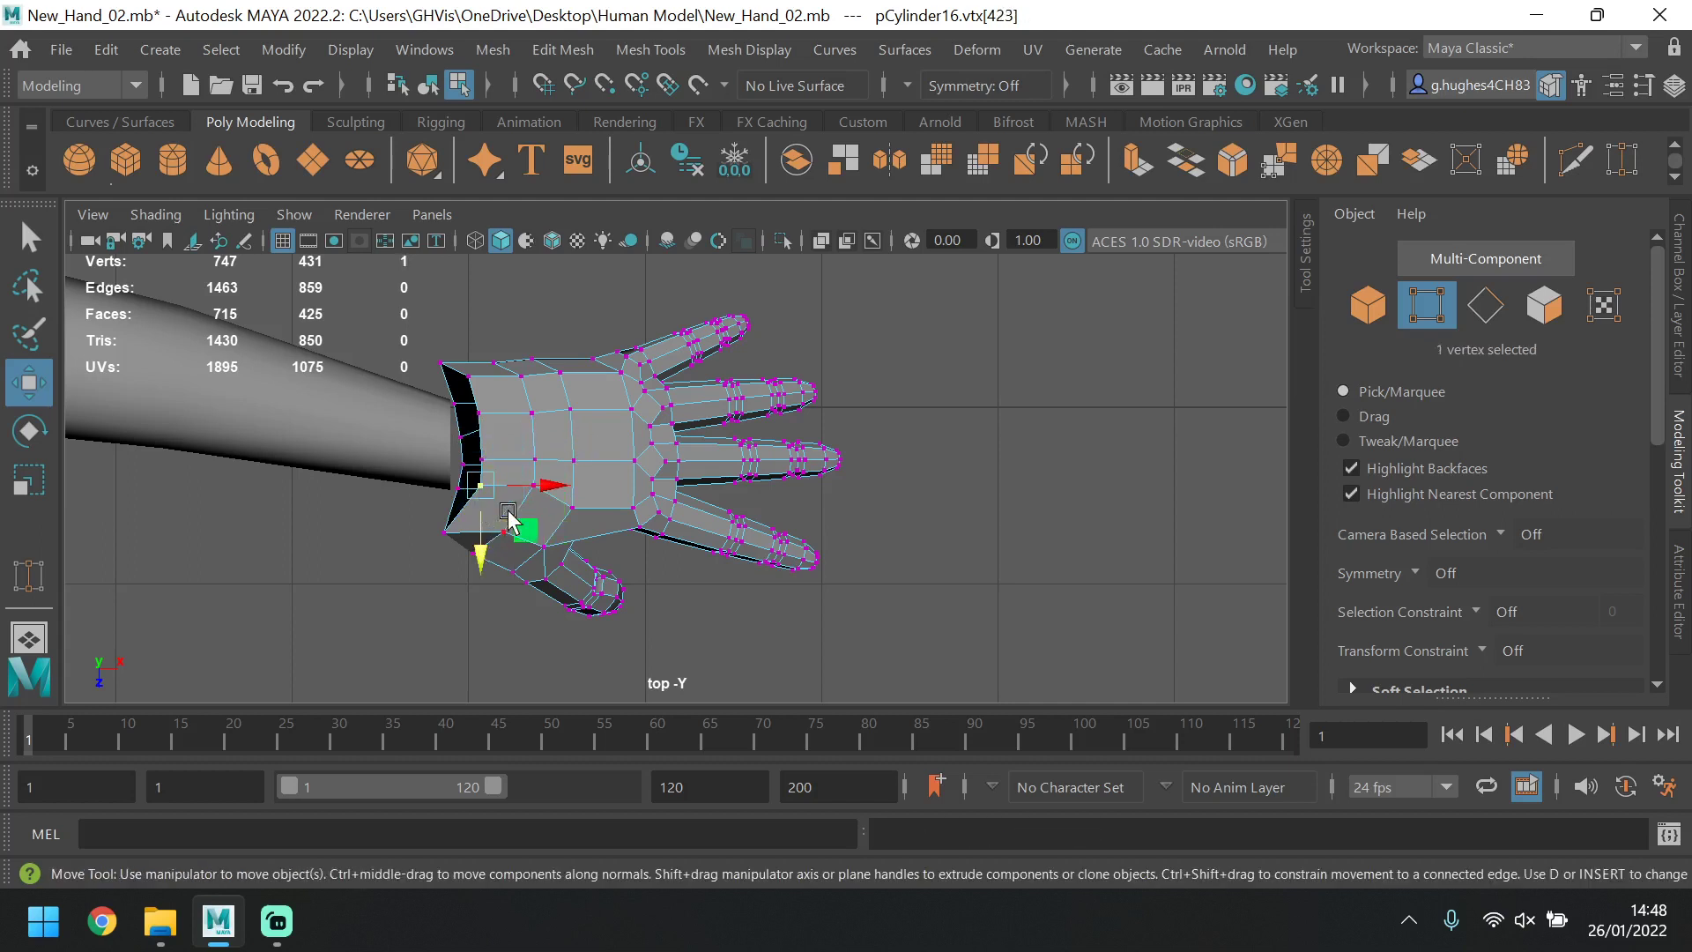
pyautogui.keyDown('shift'); pyautogui.click(527, 509); pyautogui.keyUp('shift')
pyautogui.moveTo(506, 543); pyautogui.dragTo(509, 556)
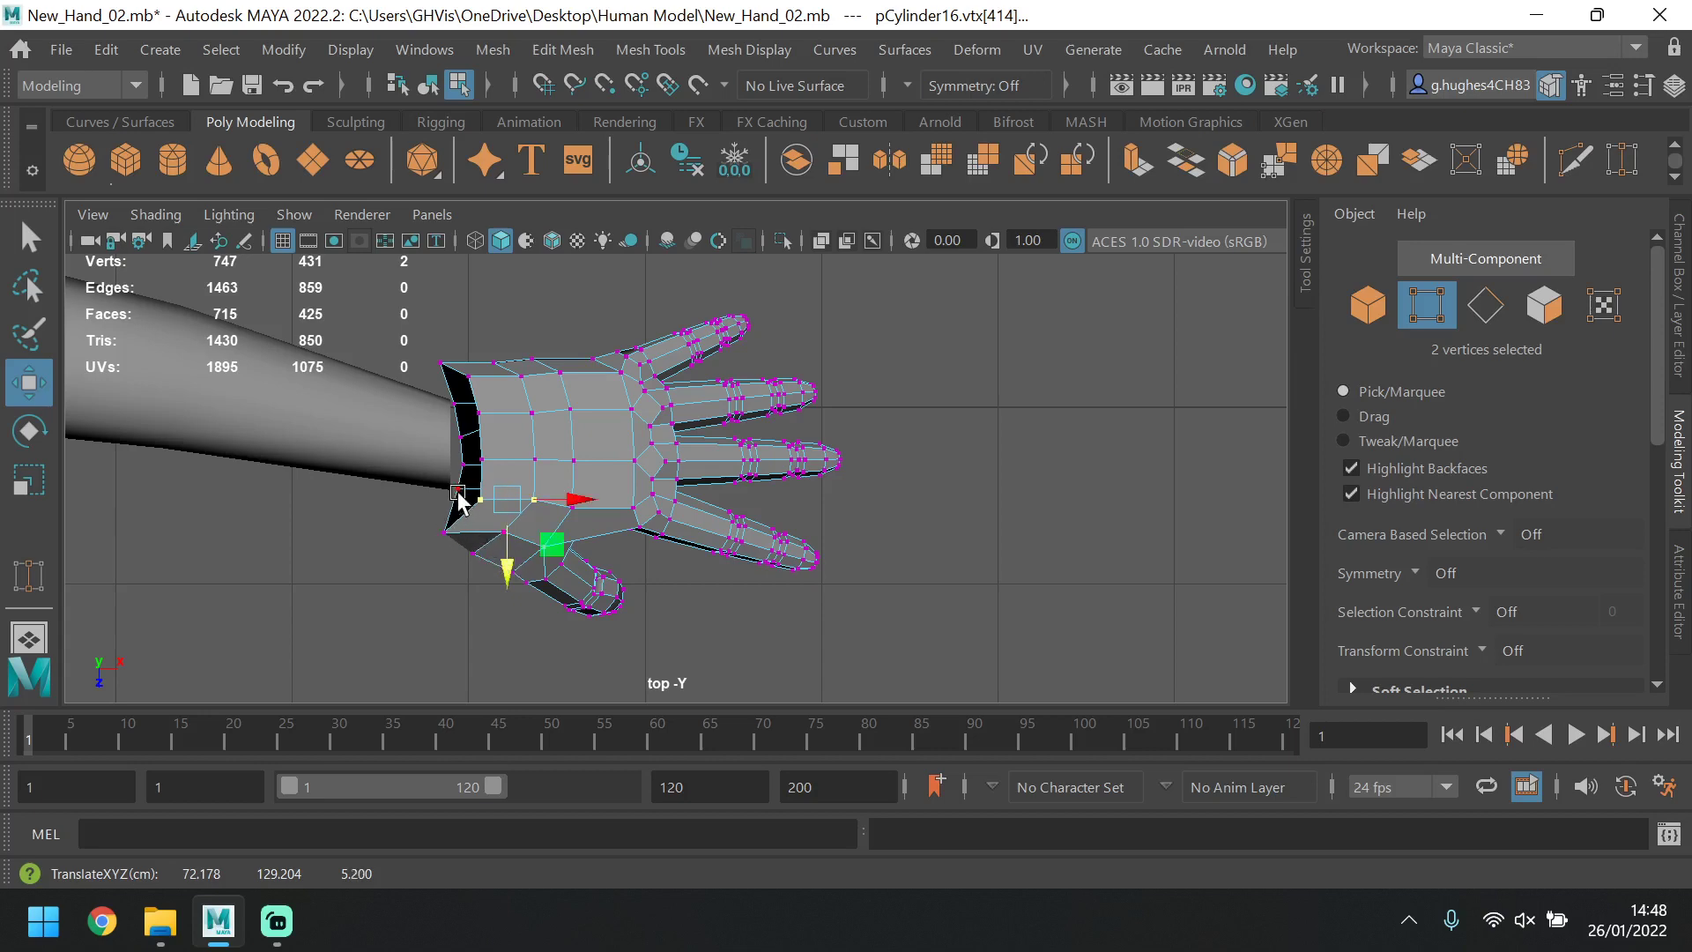
# In the perspective view, shift the palm-side vertices near the wrist sideways so their lengthwise edge lines are evenly spaced.
pyautogui.press('space')
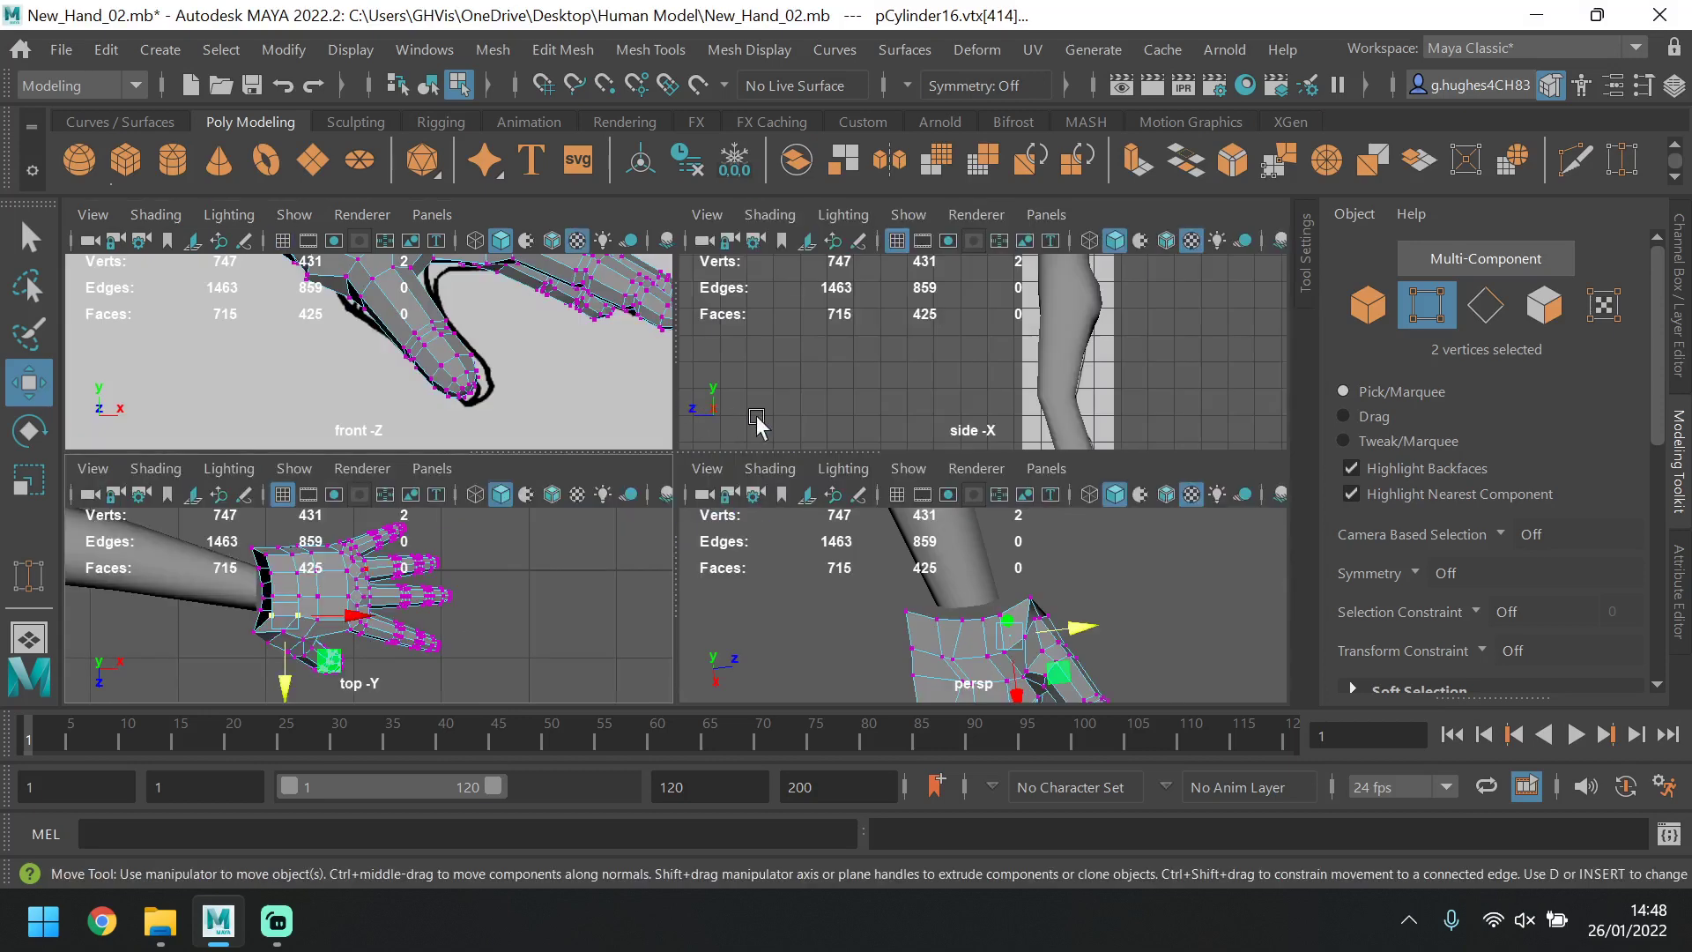
pyautogui.press('space')
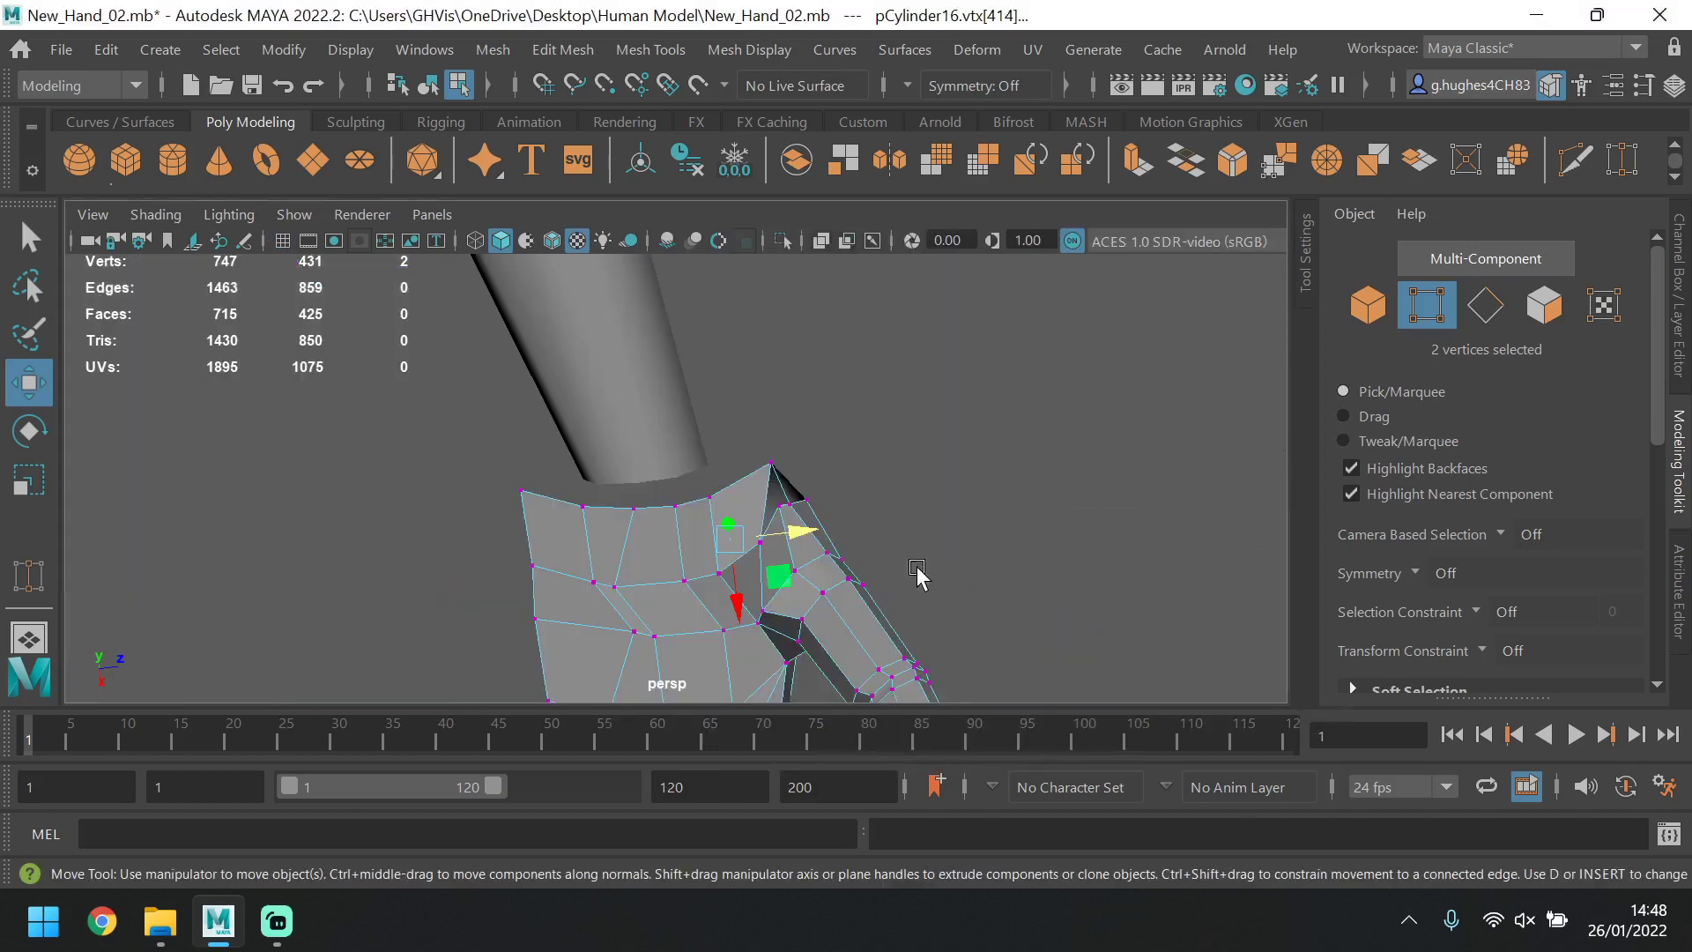
pyautogui.keyDown('alt'); pyautogui.moveTo(812, 529); pyautogui.dragTo(933, 568); pyautogui.keyUp('alt')
pyautogui.scroll(3, 822, 421)
pyautogui.keyDown('alt'); pyautogui.moveTo(822, 421); pyautogui.dragTo(524, 506); pyautogui.keyUp('alt')
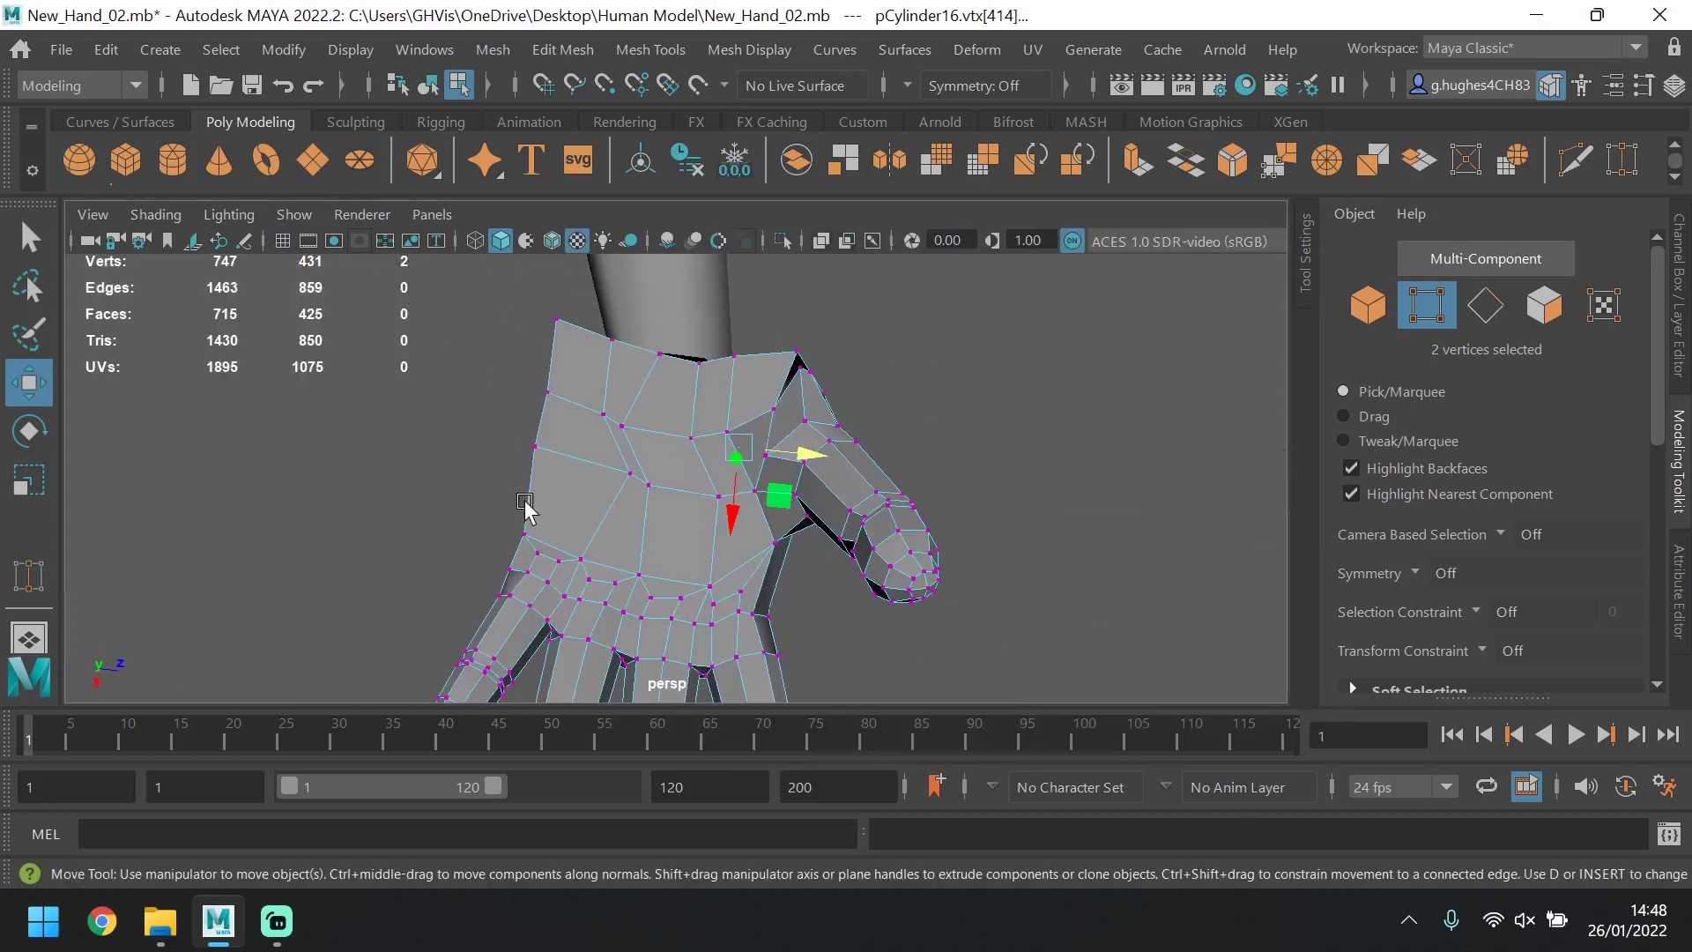
pyautogui.click(632, 477)
pyautogui.click(585, 468)
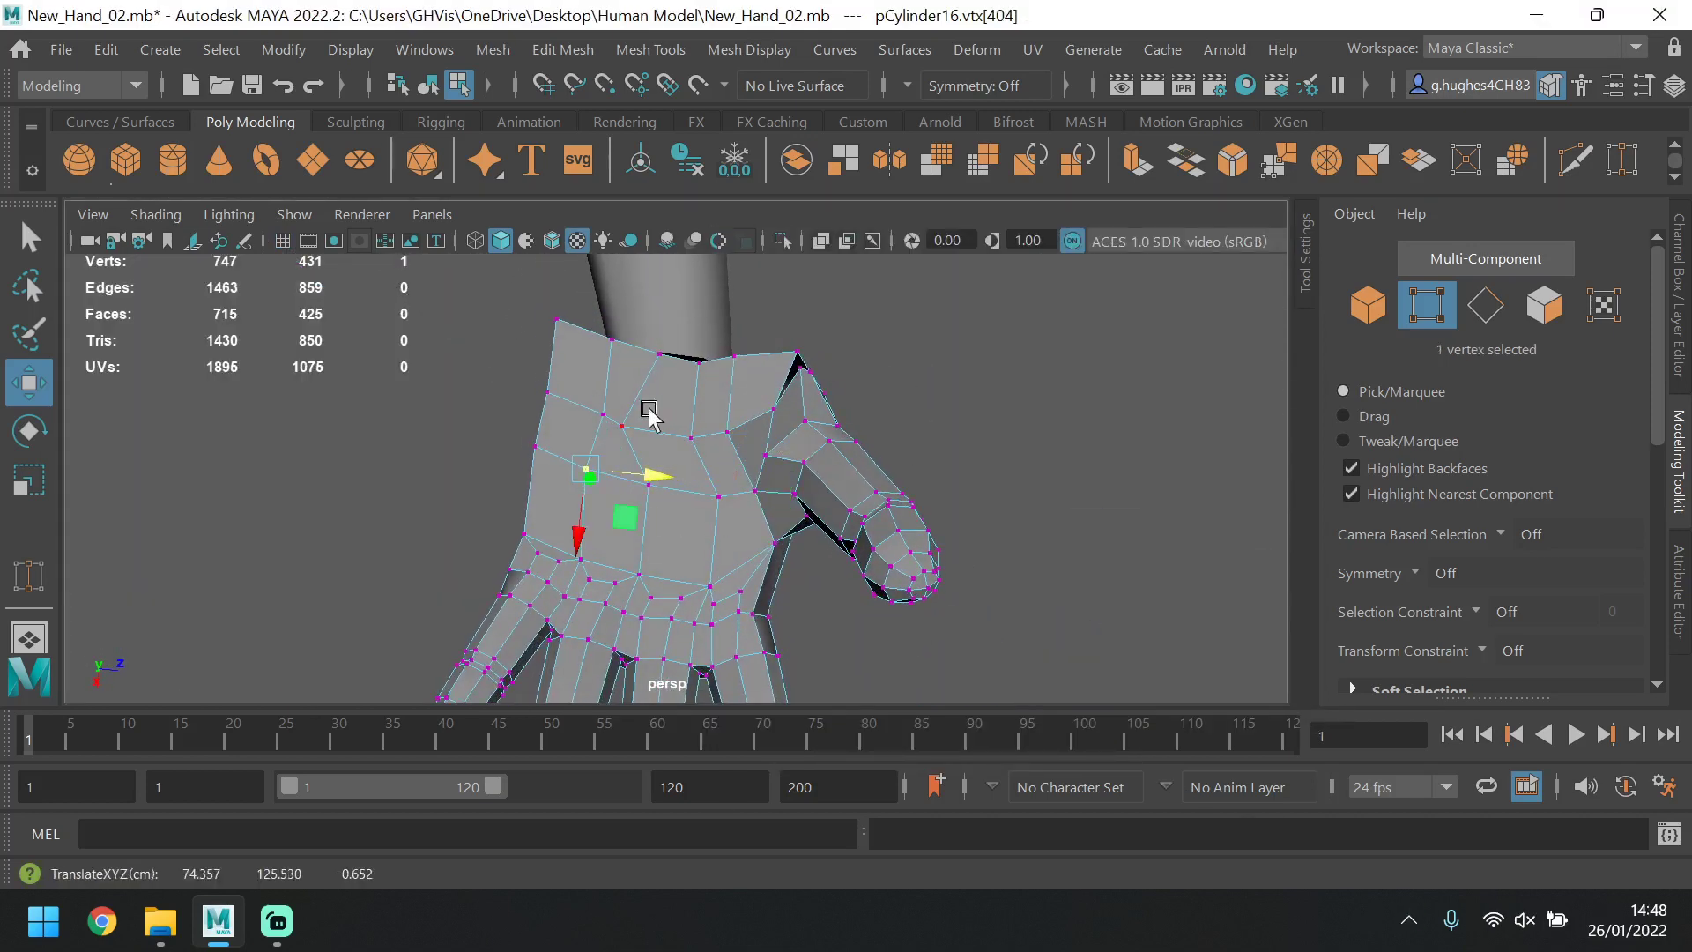
pyautogui.click(621, 427)
pyautogui.moveTo(670, 425); pyautogui.dragTo(707, 430)
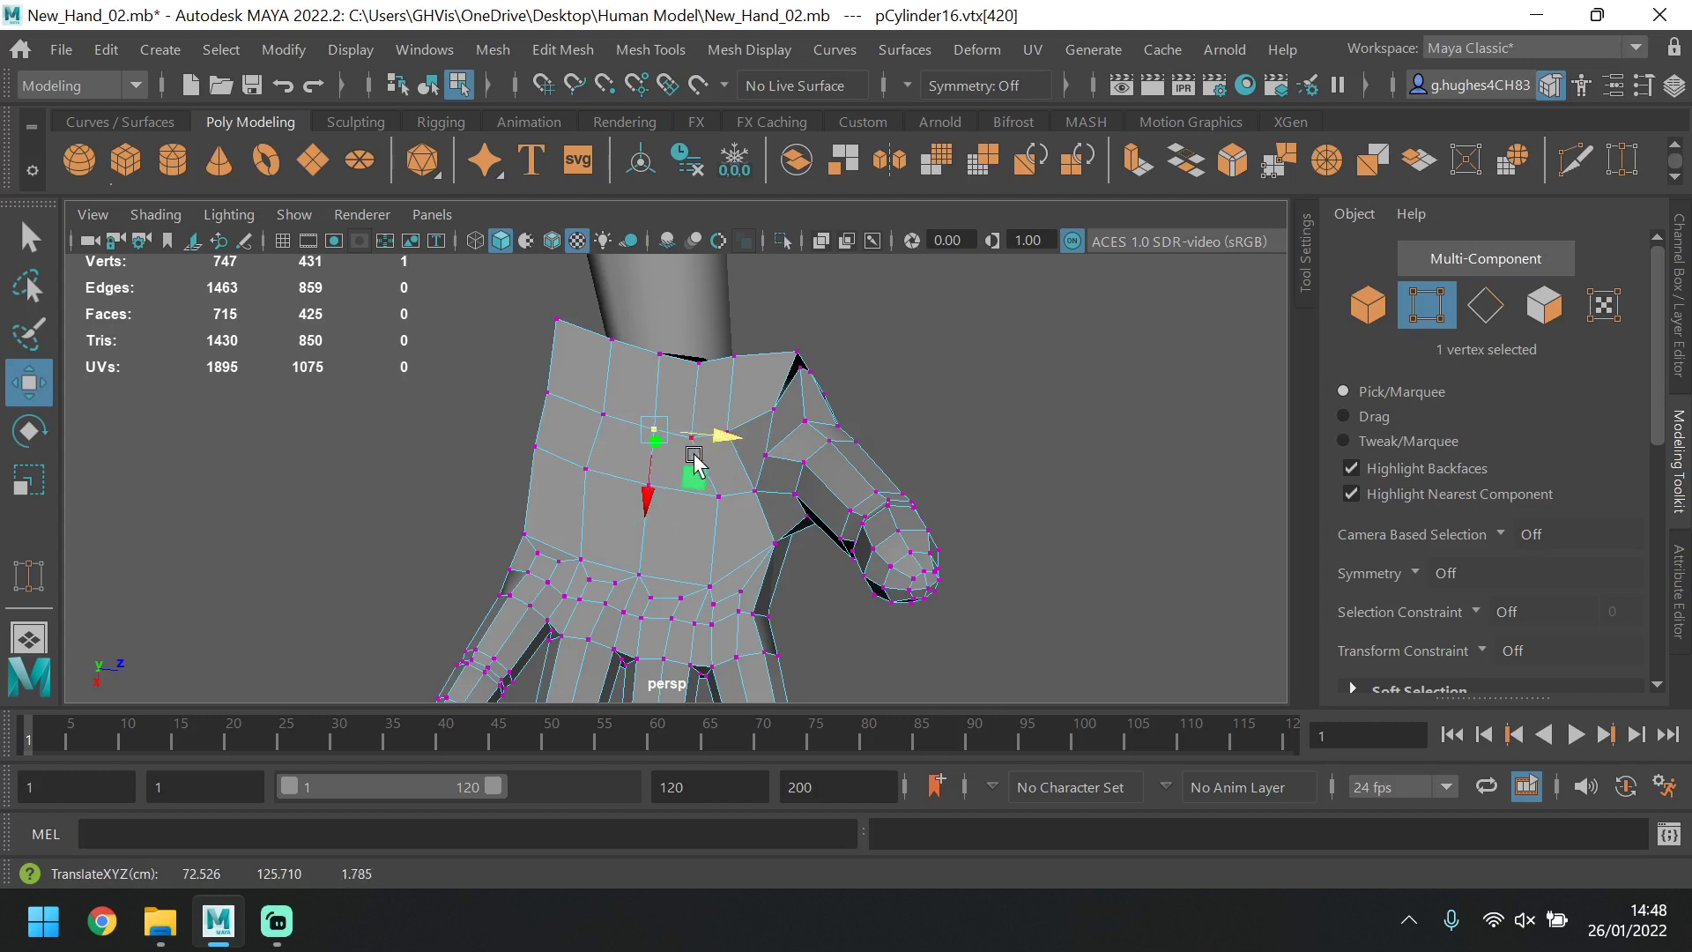
pyautogui.click(734, 439)
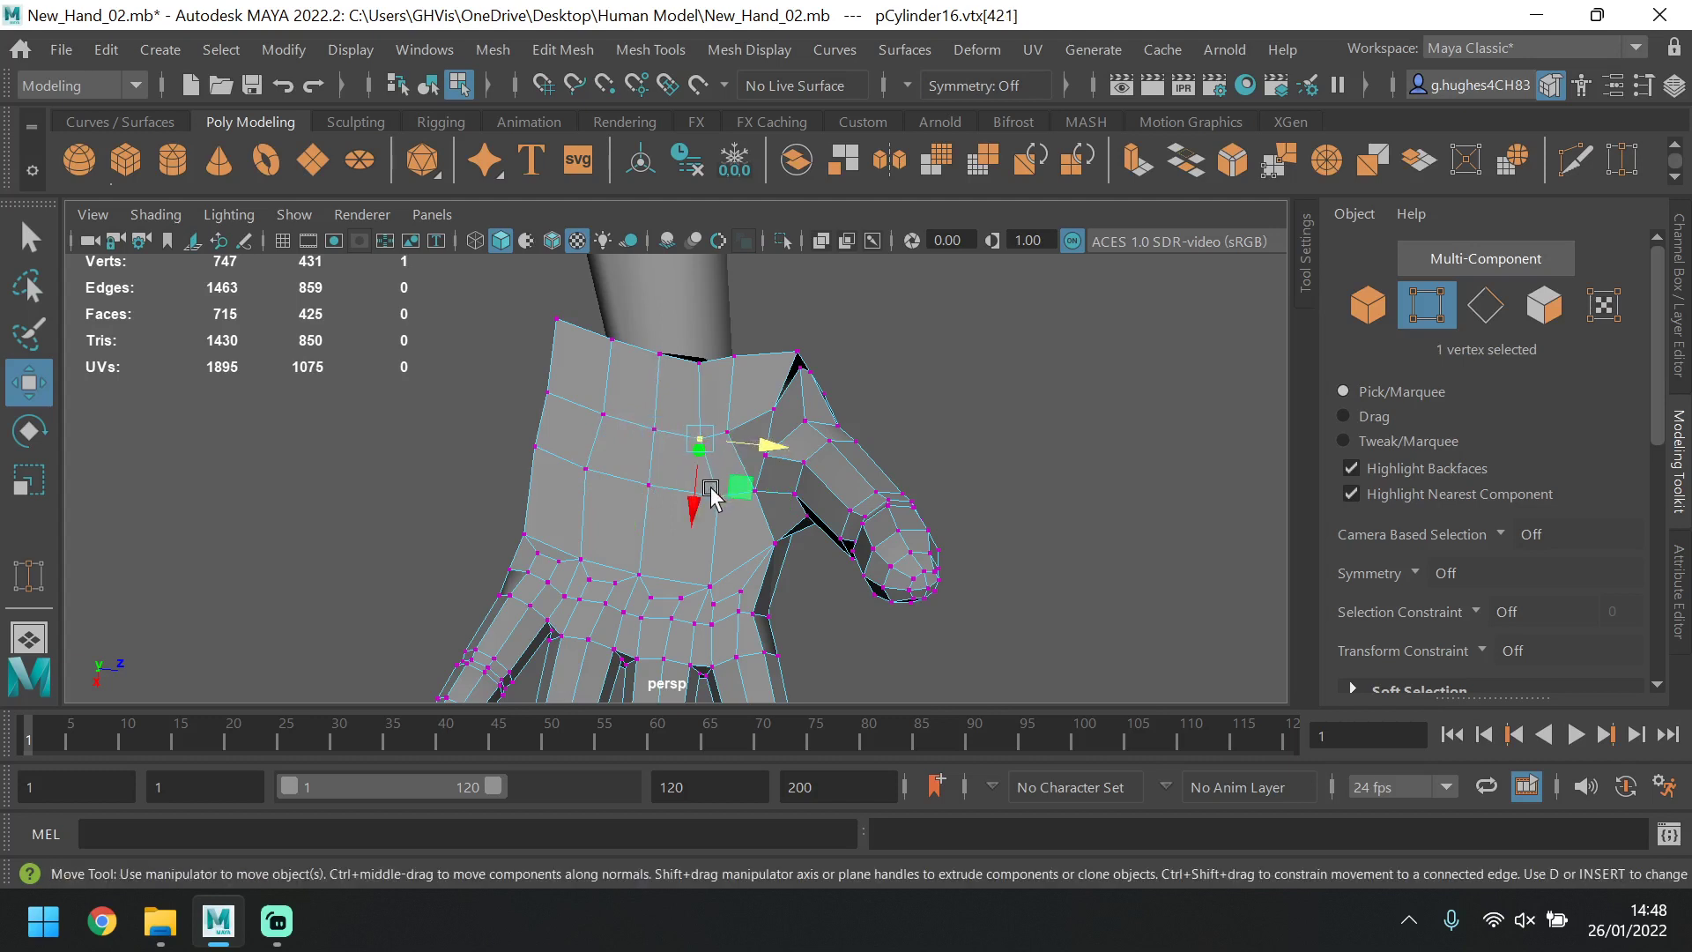
pyautogui.click(717, 497)
pyautogui.moveTo(769, 502); pyautogui.dragTo(755, 501)
pyautogui.click(608, 471)
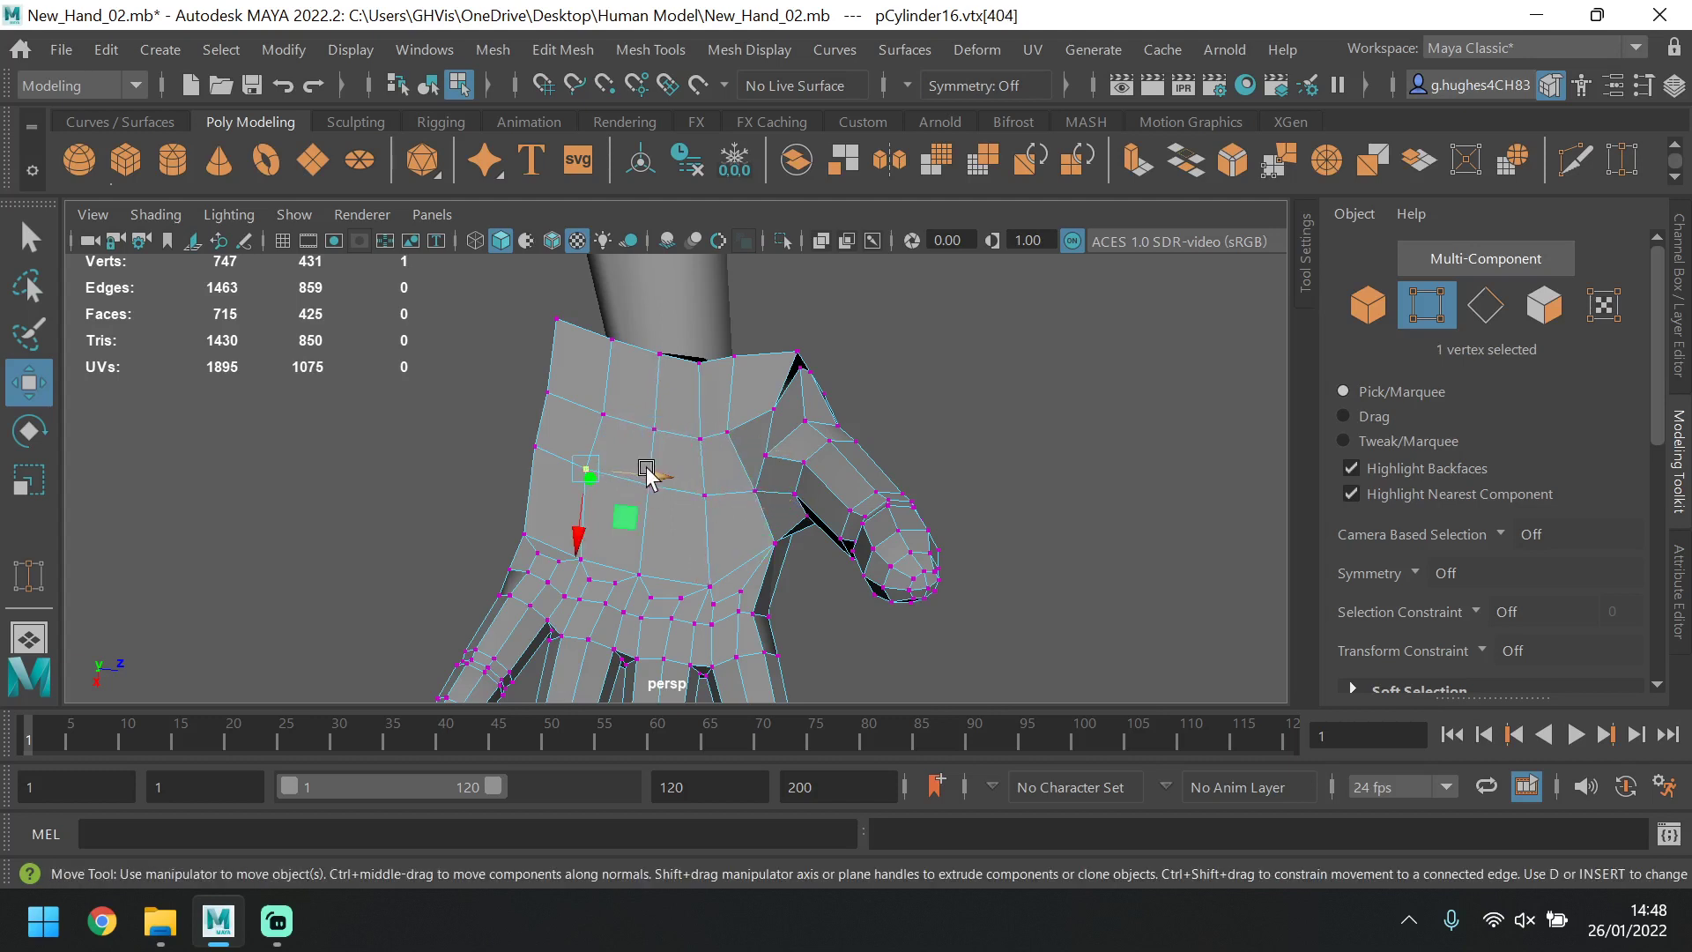
# Move the vertex on the outer side of the thumb base slightly down, away from the wrist corner.
pyautogui.scroll(4, 654, 468)
pyautogui.keyDown('alt'); pyautogui.moveTo(776, 480); pyautogui.dragTo(820, 459); pyautogui.keyUp('alt')
pyautogui.click(838, 359)
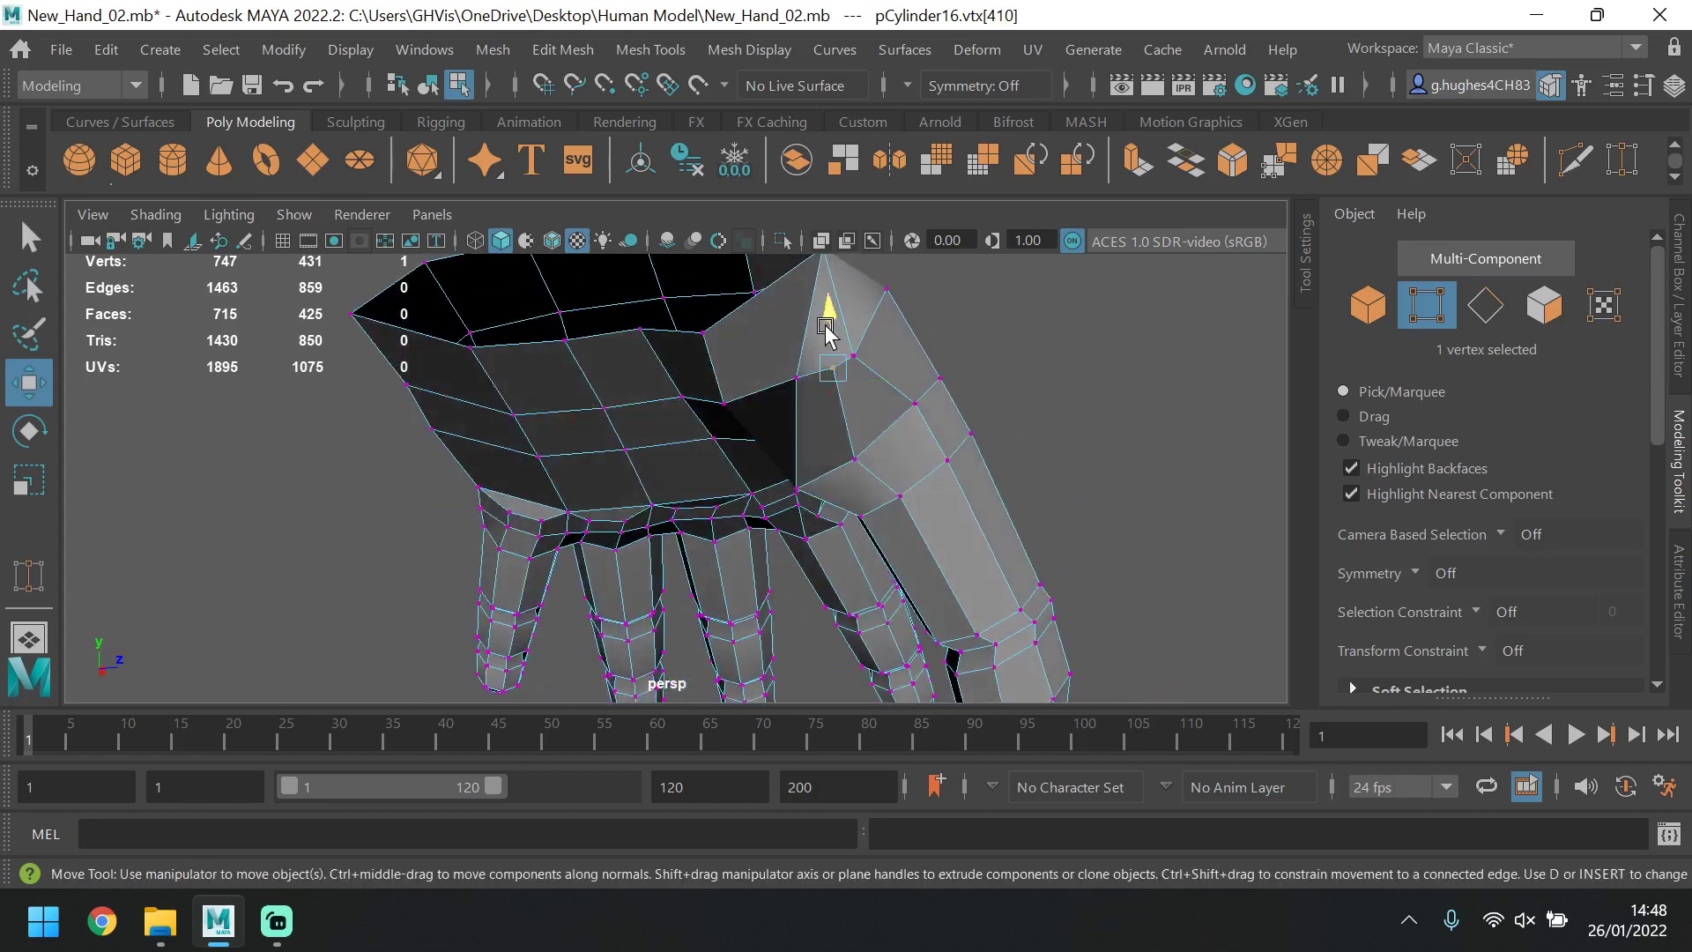
pyautogui.moveTo(826, 328); pyautogui.dragTo(827, 357)
pyautogui.hotkey('alt', 'x')
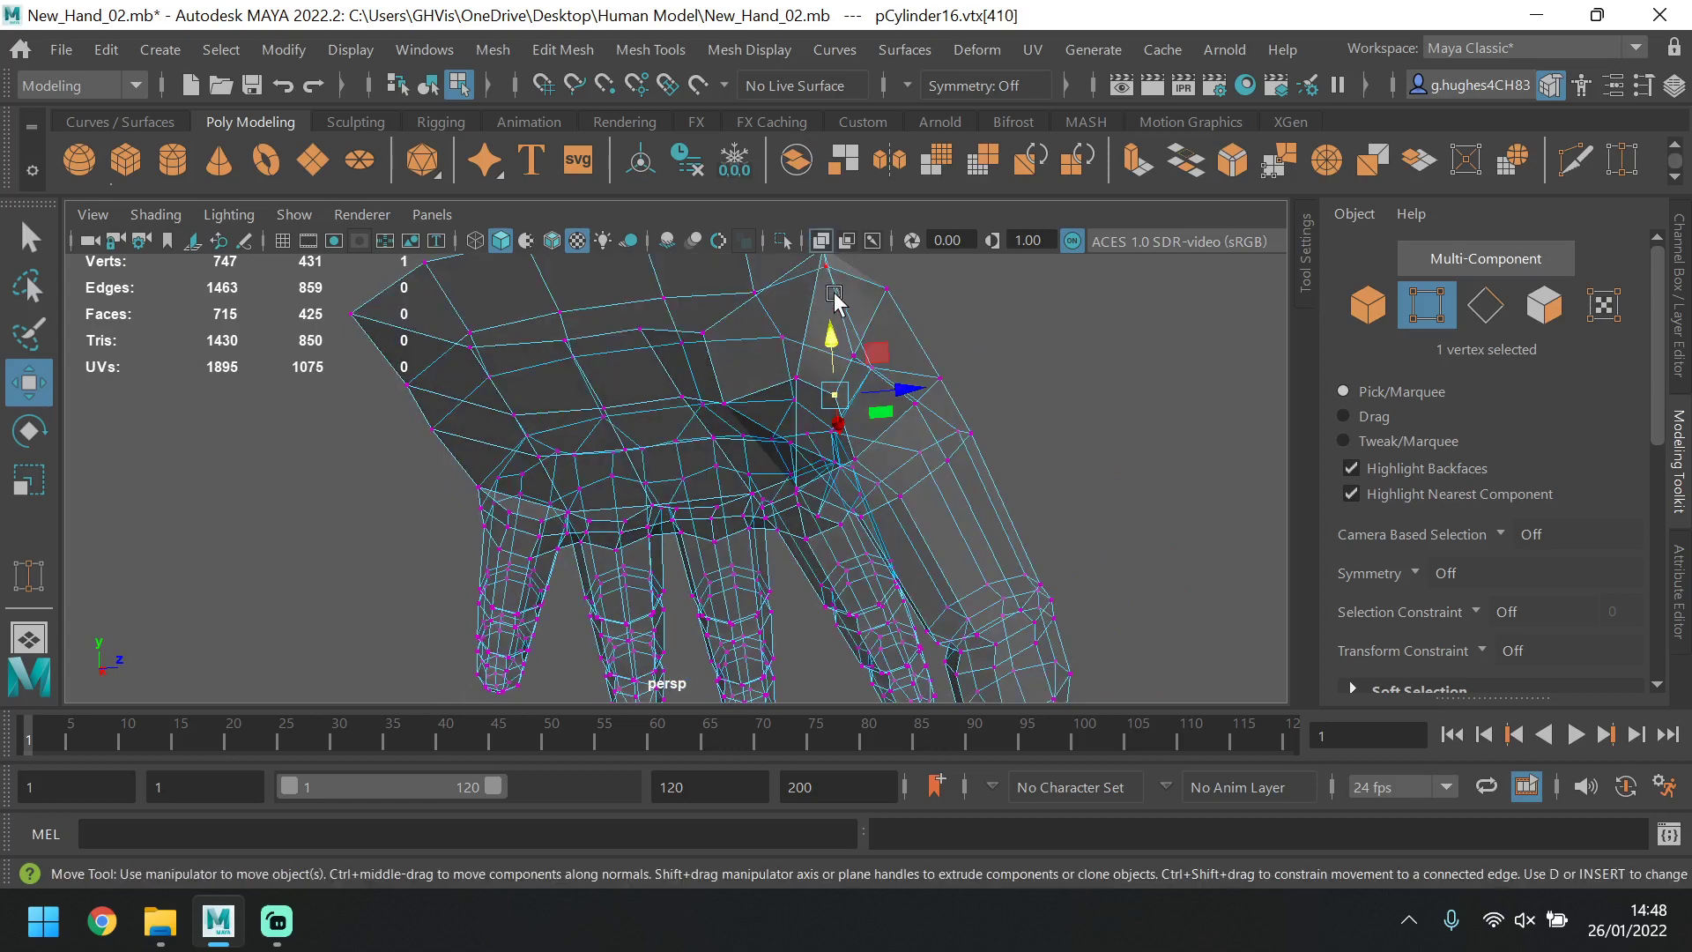
pyautogui.click(823, 241)
pyautogui.keyDown('alt'); pyautogui.moveTo(873, 312); pyautogui.dragTo(867, 381, button='middle'); pyautogui.keyUp('alt')
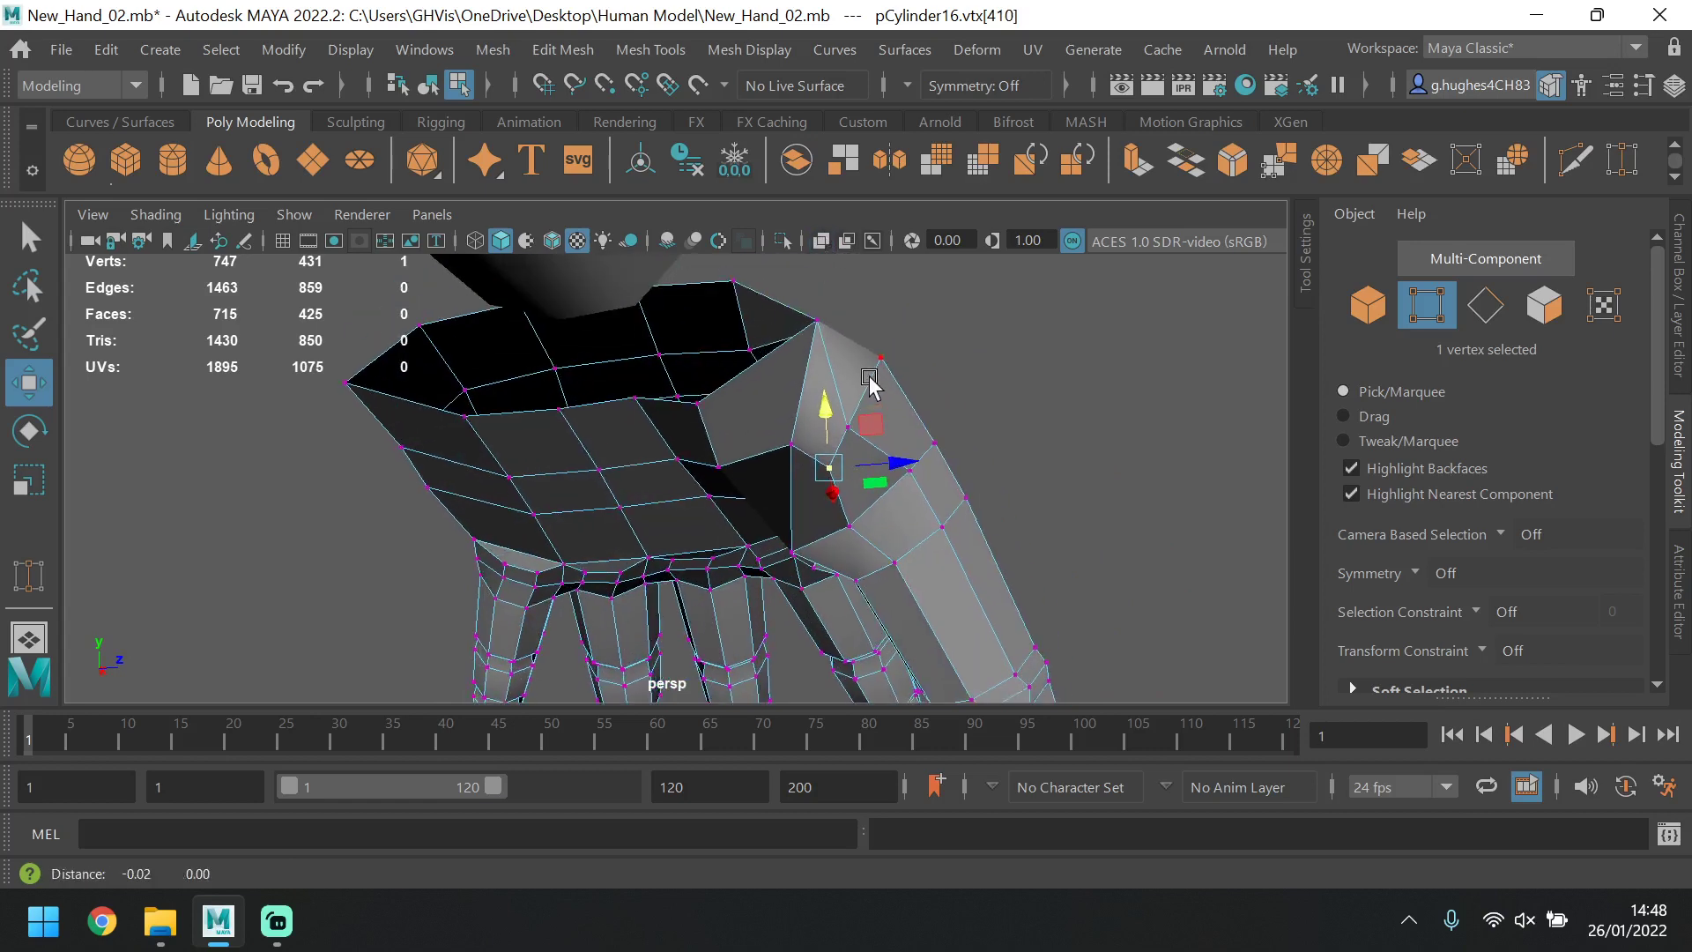
# Move the two palm-side vertices beside the thumb base toward the thumb to even out the palm faces.
pyautogui.click(714, 423)
pyautogui.keyDown('shift'); pyautogui.click(724, 464); pyautogui.keyUp('shift')
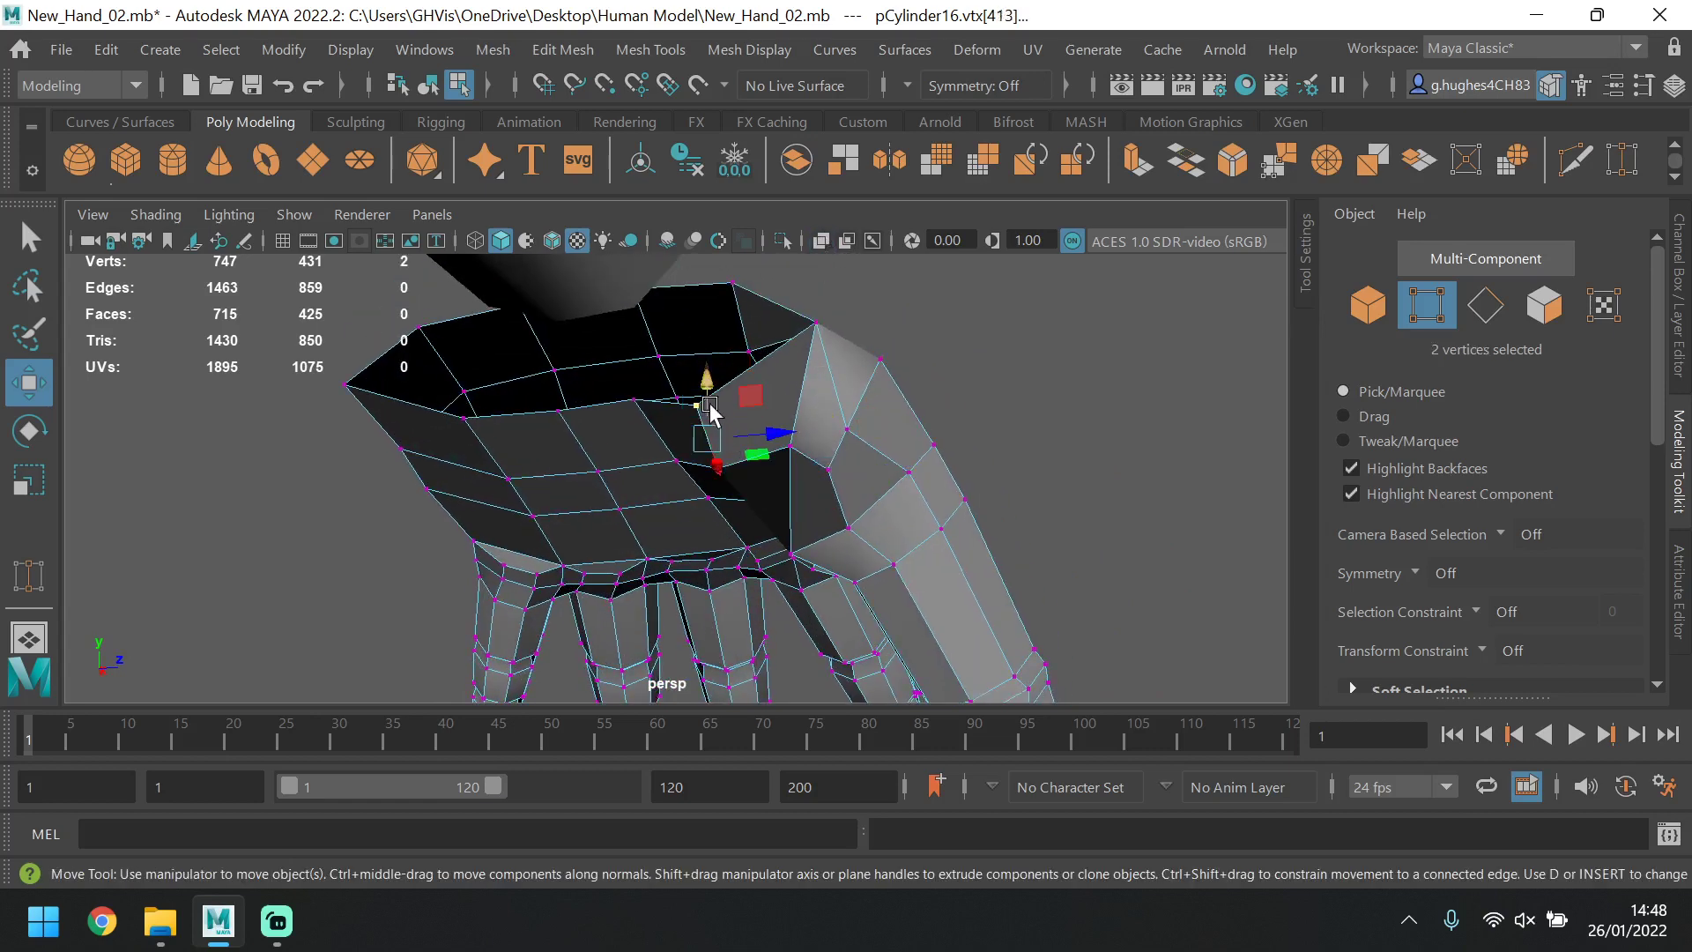
pyautogui.moveTo(709, 402); pyautogui.dragTo(762, 416)
pyautogui.click(796, 429)
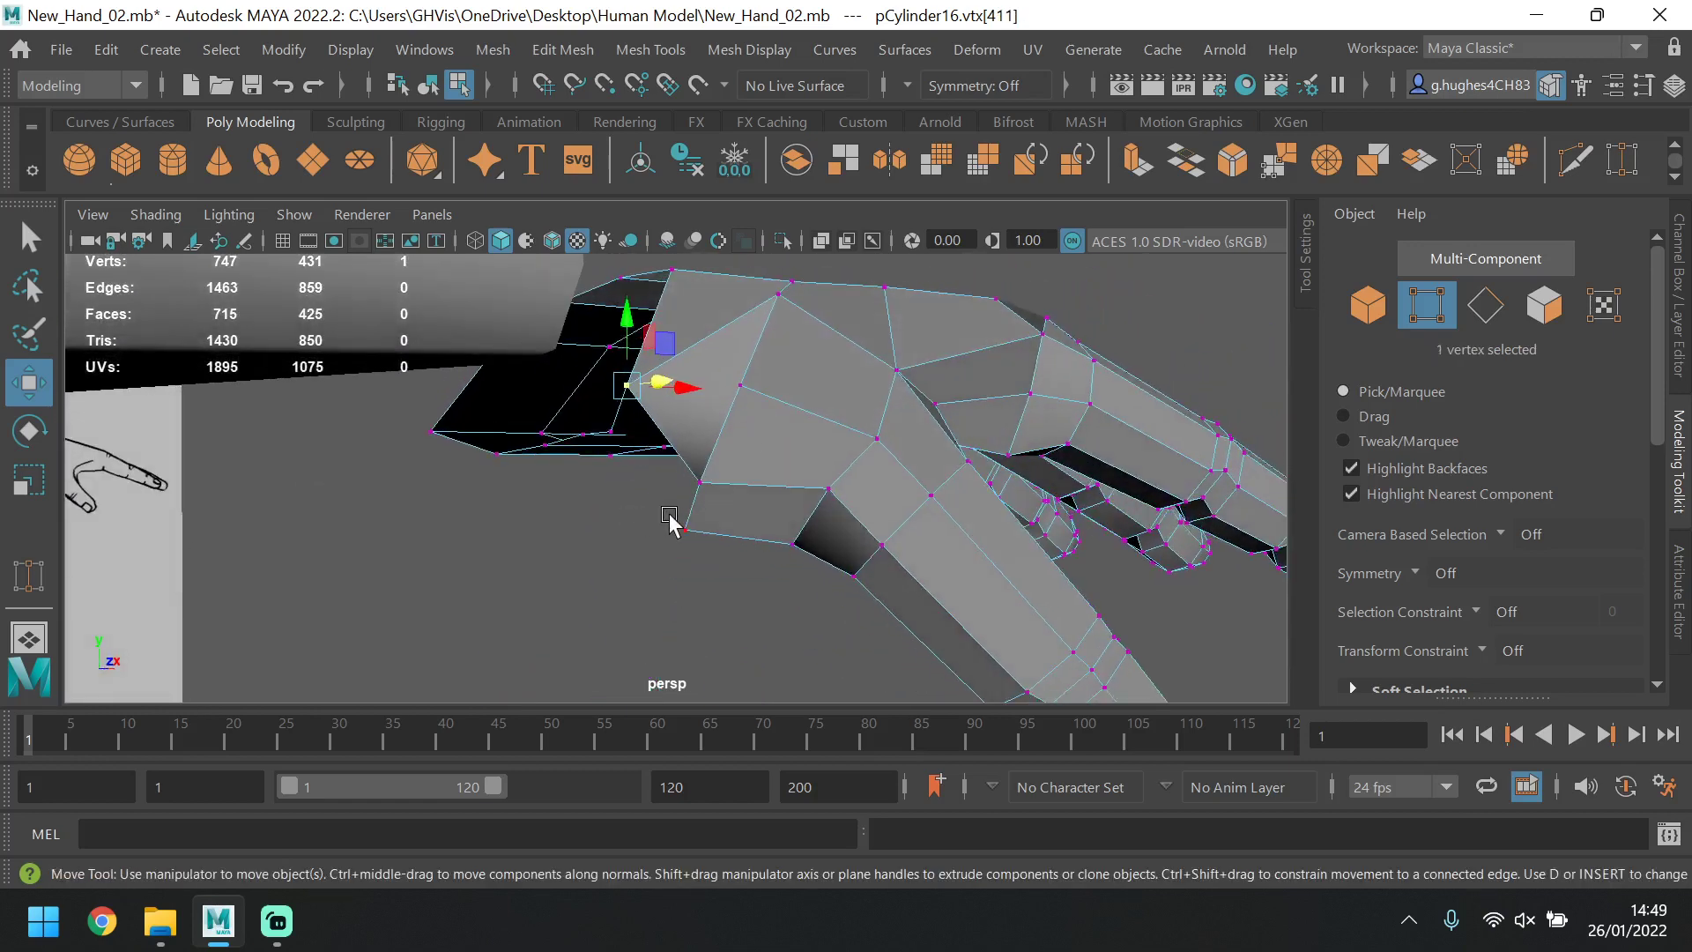
# Move the lower thumb-base vertices toward the fingers to tighten the mesh around the root of the thumb.
pyautogui.click(672, 522)
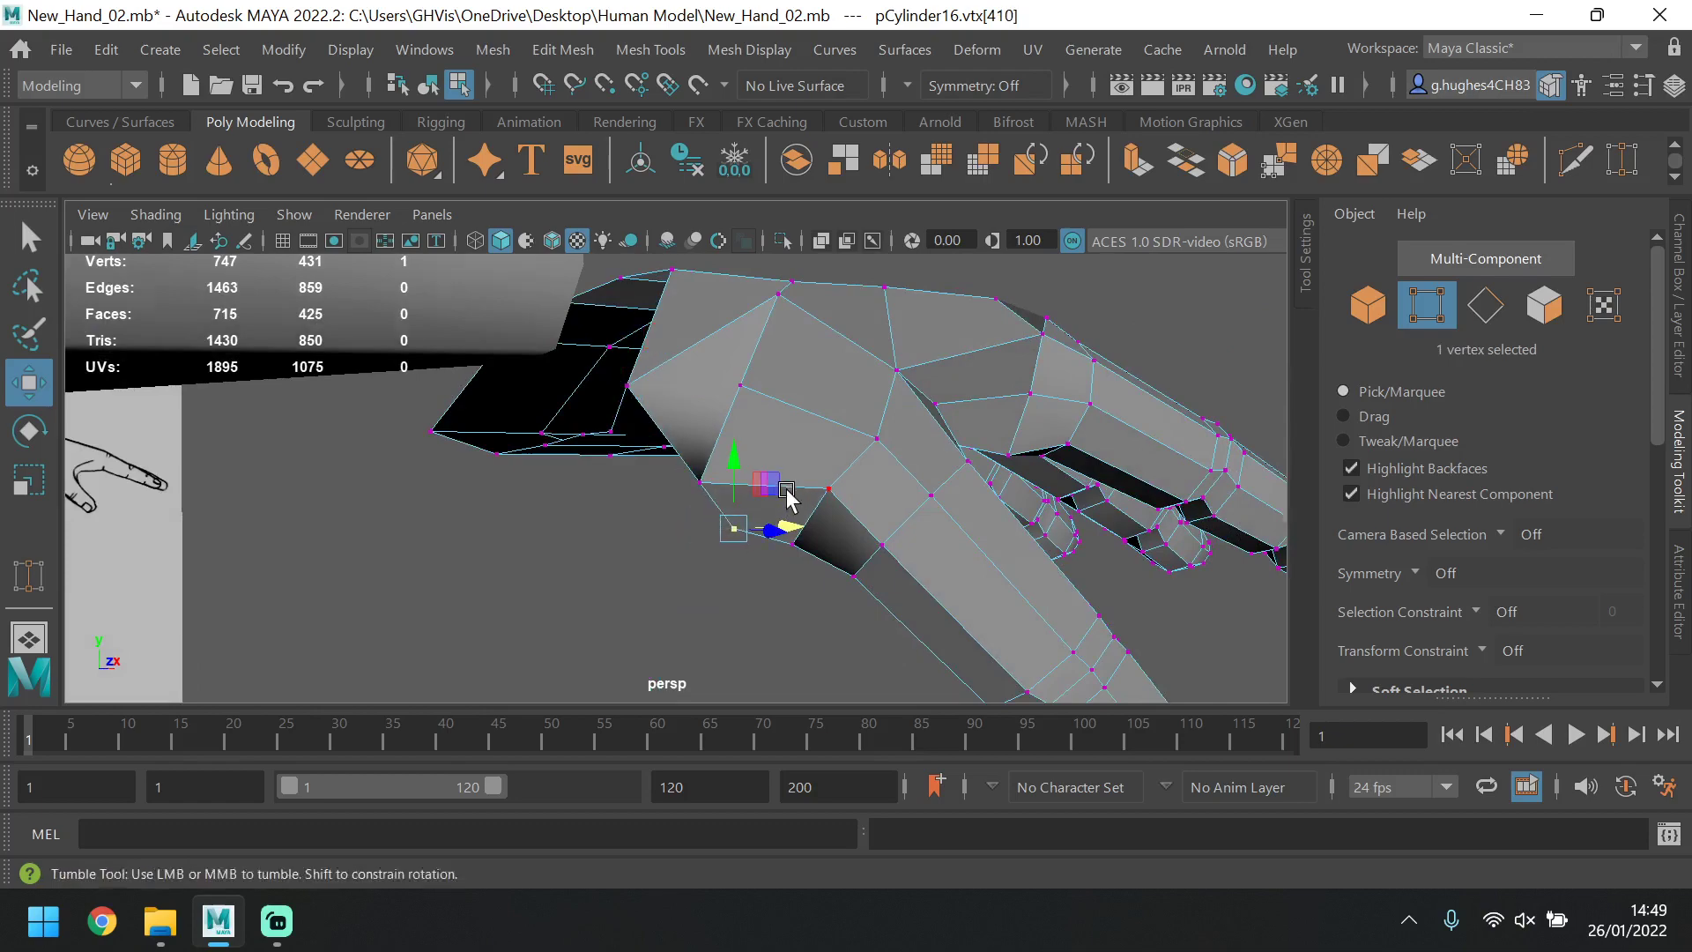
pyautogui.moveTo(776, 520)
pyautogui.keyDown('alt'); pyautogui.mouseDown()
pyautogui.moveTo(970, 502)
pyautogui.moveTo(861, 480)
pyautogui.moveTo(805, 423)
pyautogui.moveTo(880, 446)
pyautogui.moveTo(729, 468)
pyautogui.moveTo(779, 504)
pyautogui.moveTo(693, 490)
pyautogui.moveTo(724, 530)
pyautogui.moveTo(786, 524)
pyautogui.mouseUp(); pyautogui.keyUp('alt')
pyautogui.click(645, 534)
pyautogui.moveTo(733, 471); pyautogui.dragTo(869, 561)
pyautogui.click(617, 484)
pyautogui.click(664, 496)
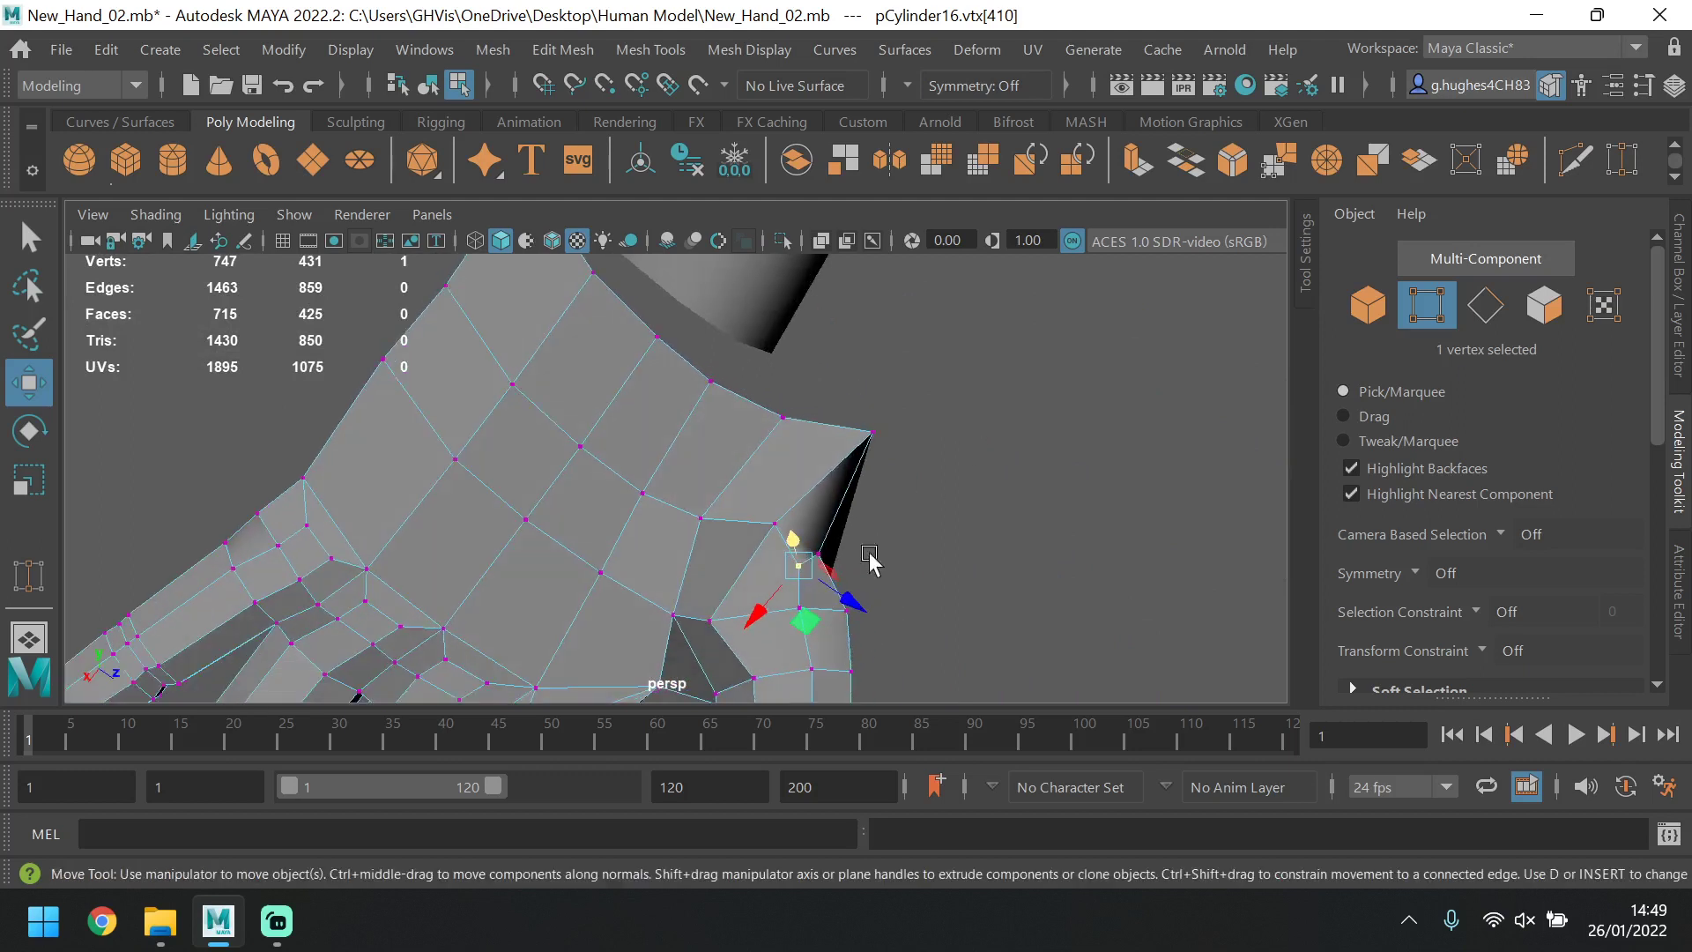
# Try to move the two neighbouring outer thumb-base vertices outward, and undo those moves.
pyautogui.keyDown('shift'); pyautogui.click(832, 552); pyautogui.keyUp('shift')
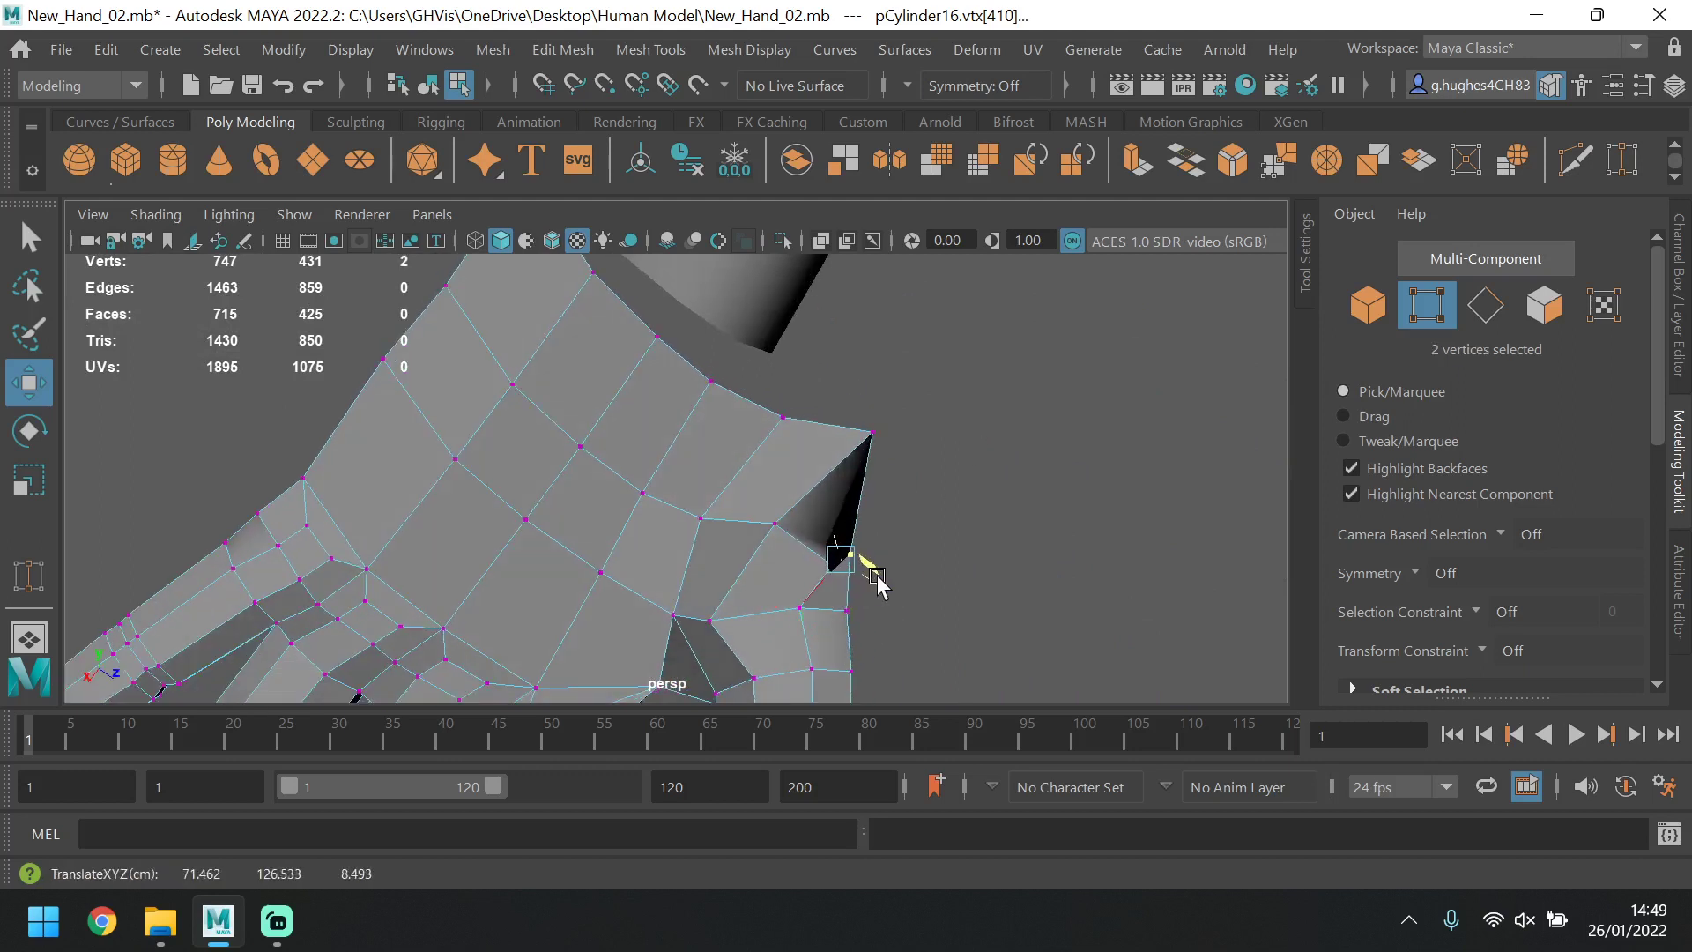
pyautogui.moveTo(825, 573); pyautogui.dragTo(869, 589)
pyautogui.click(830, 551)
pyautogui.keyDown('alt'); pyautogui.moveTo(762, 608); pyautogui.dragTo(868, 560); pyautogui.keyUp('alt')
pyautogui.keyDown('alt'); pyautogui.moveTo(886, 472); pyautogui.dragTo(807, 415); pyautogui.keyUp('alt')
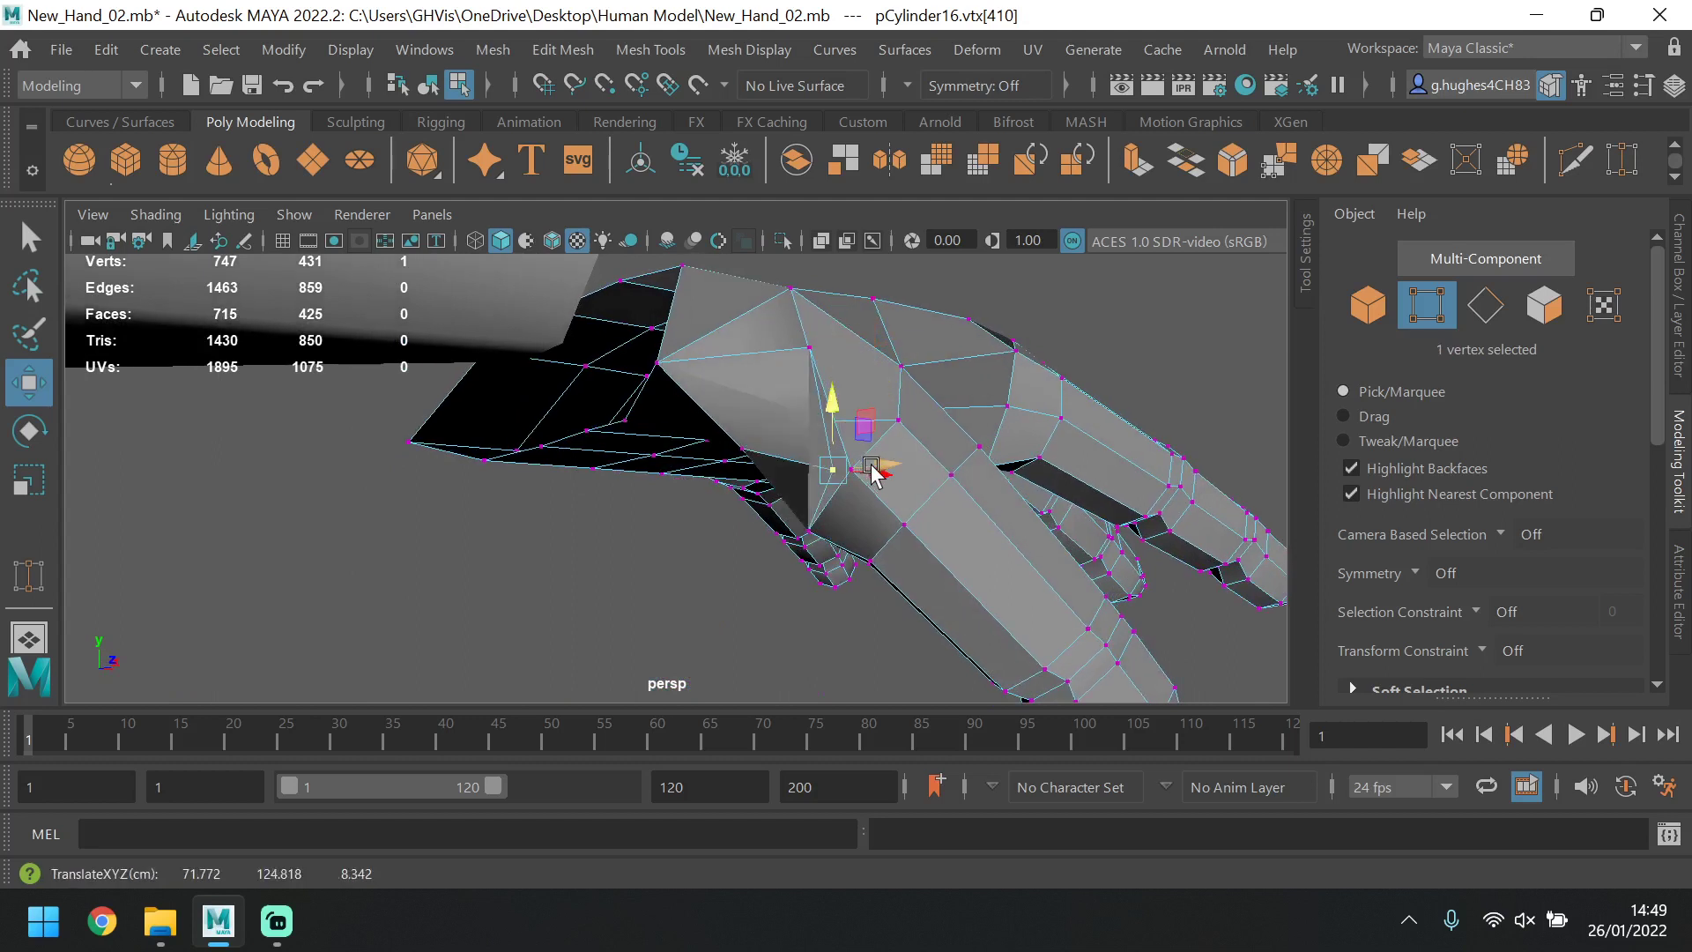
pyautogui.moveTo(879, 487); pyautogui.dragTo(813, 488)
pyautogui.hotkey('ctrl', 'z')
pyautogui.hotkey('ctrl', 'z')
pyautogui.hotkey('ctrl', 'z')
pyautogui.hotkey('ctrl', 'z')
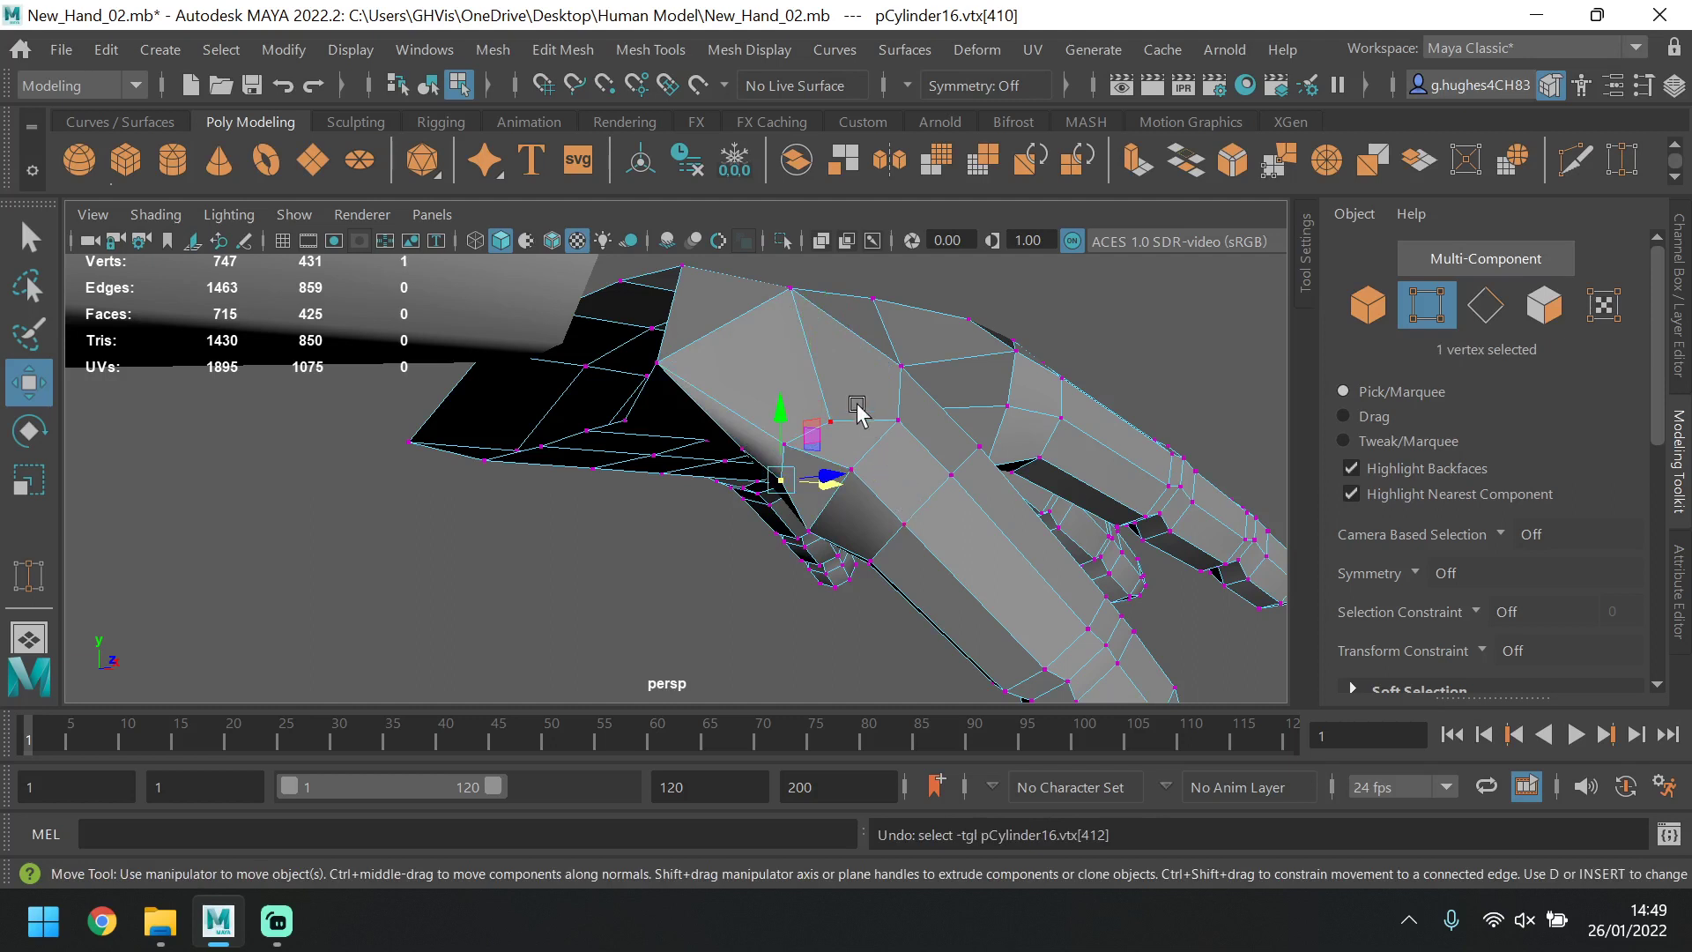
# Raise the upper vertex at the thumb base and pull the adjacent outer-side vertex outward to round the thumb's side.
pyautogui.click(853, 412)
pyautogui.moveTo(831, 372); pyautogui.dragTo(895, 380)
pyautogui.click(787, 438)
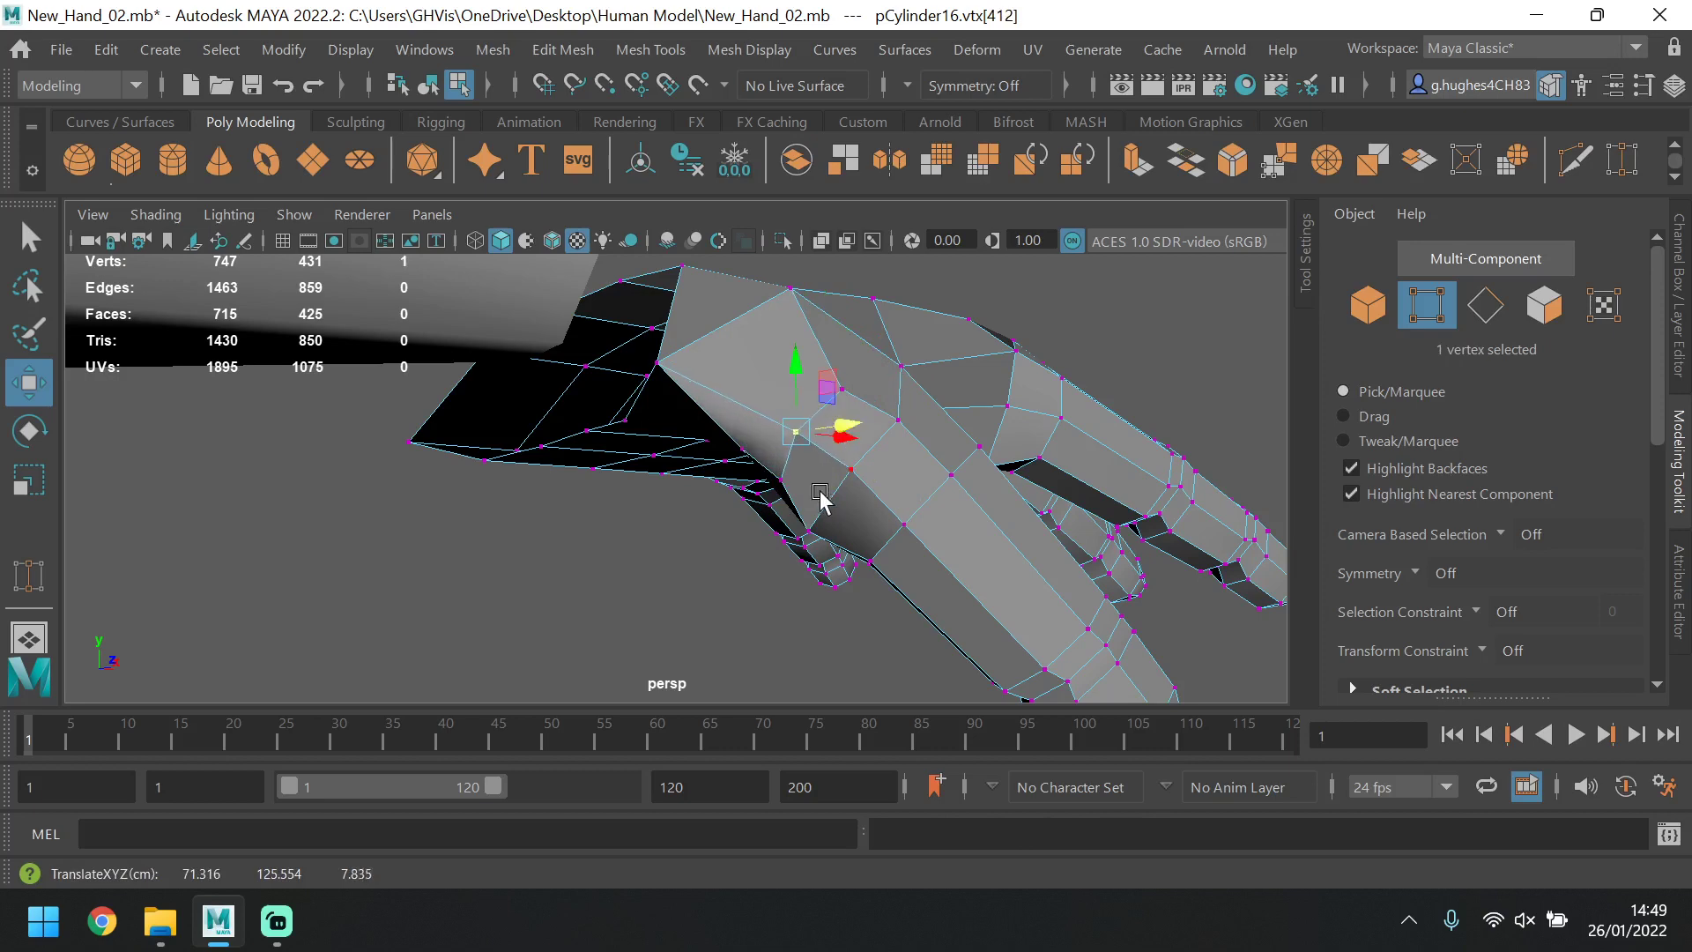
pyautogui.keyDown('alt'); pyautogui.moveTo(820, 498); pyautogui.dragTo(1028, 460); pyautogui.keyUp('alt')
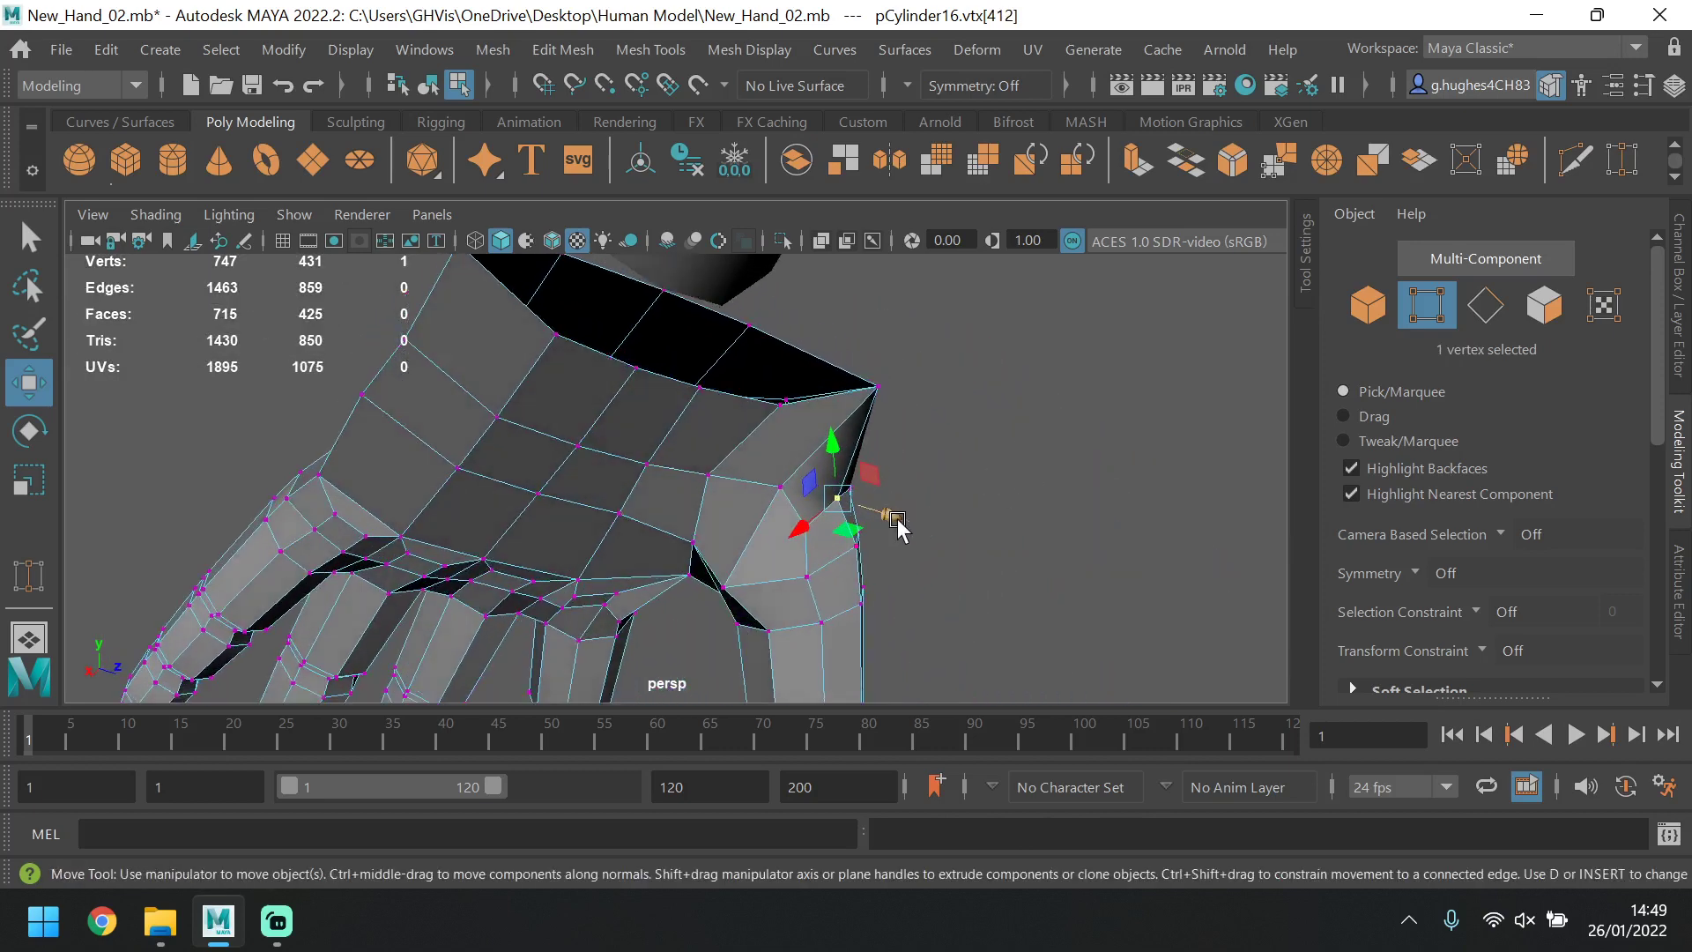
pyautogui.moveTo(898, 521); pyautogui.dragTo(928, 512)
# Shift three vertices across the thumb base toward its outer side and adjust the one nearest the thumb web.
pyautogui.click(843, 521)
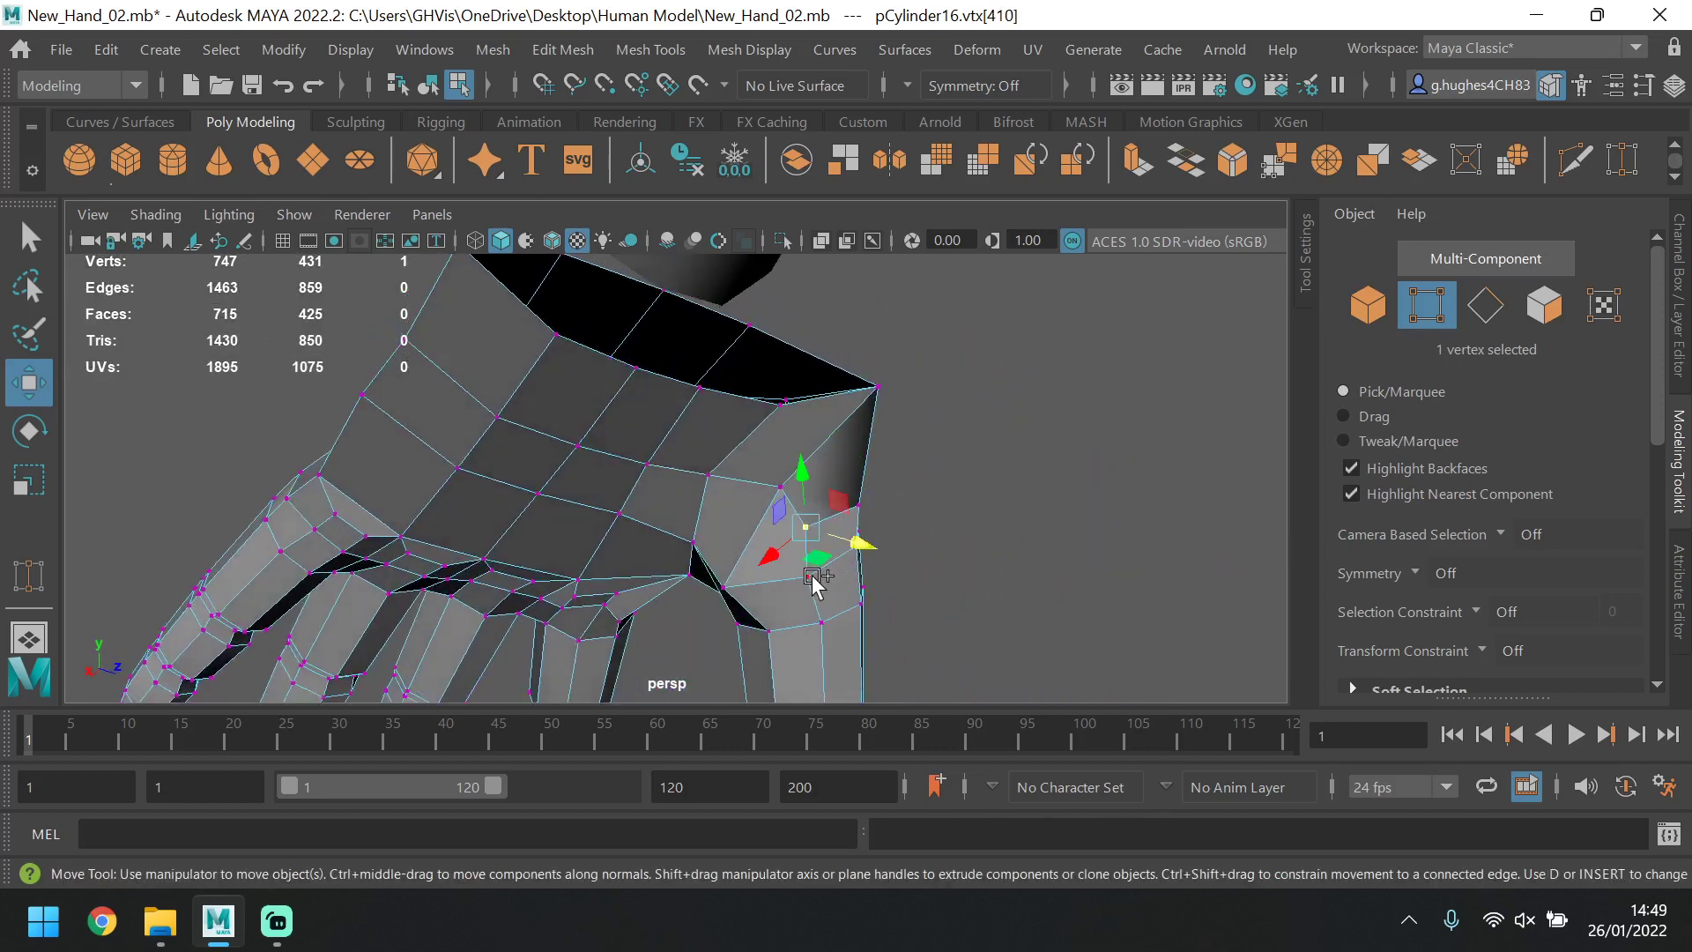
pyautogui.keyDown('shift'); pyautogui.click(734, 580); pyautogui.keyUp('shift')
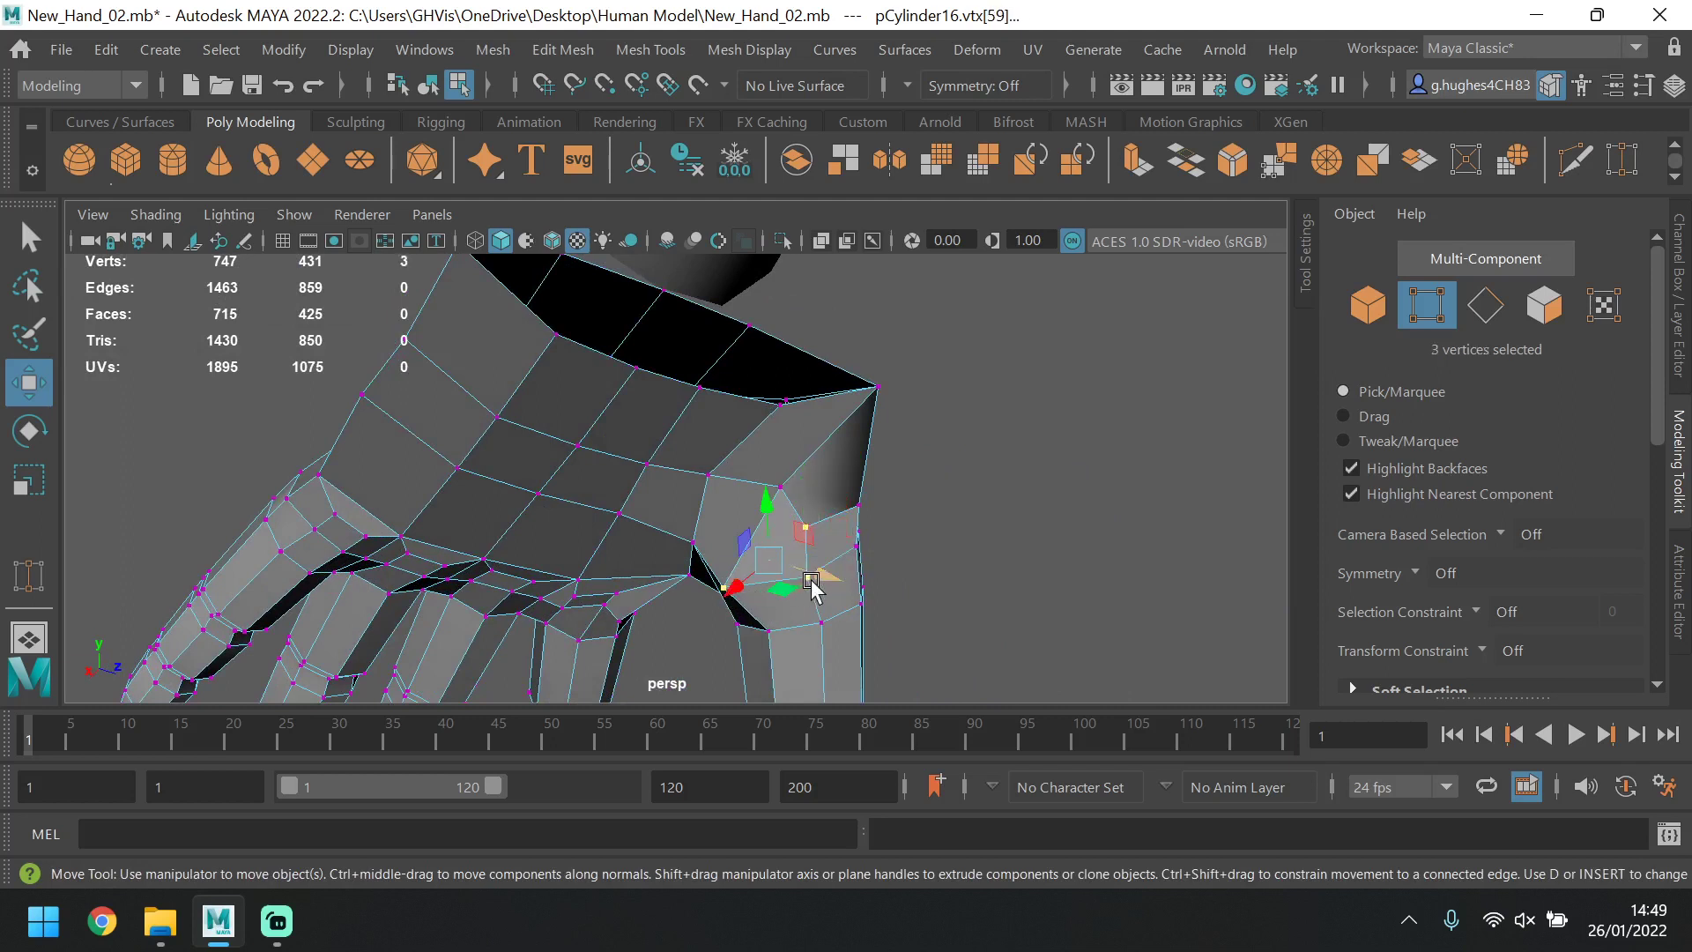
pyautogui.moveTo(820, 575); pyautogui.dragTo(839, 567)
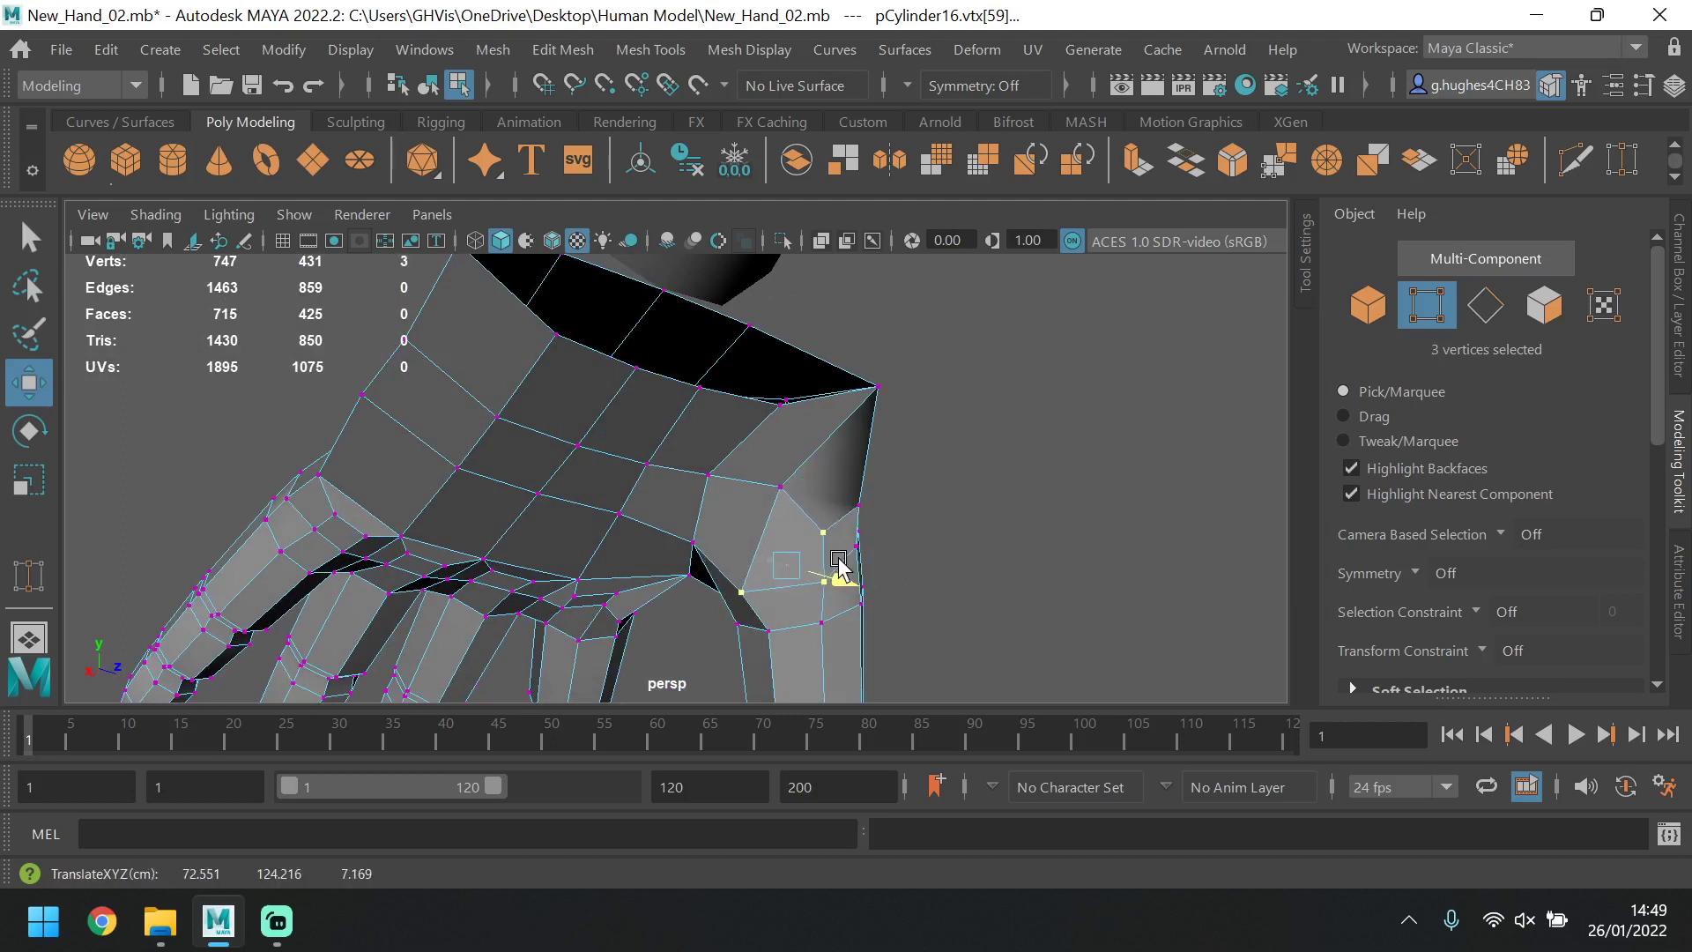
pyautogui.click(755, 591)
pyautogui.moveTo(719, 618); pyautogui.dragTo(727, 606)
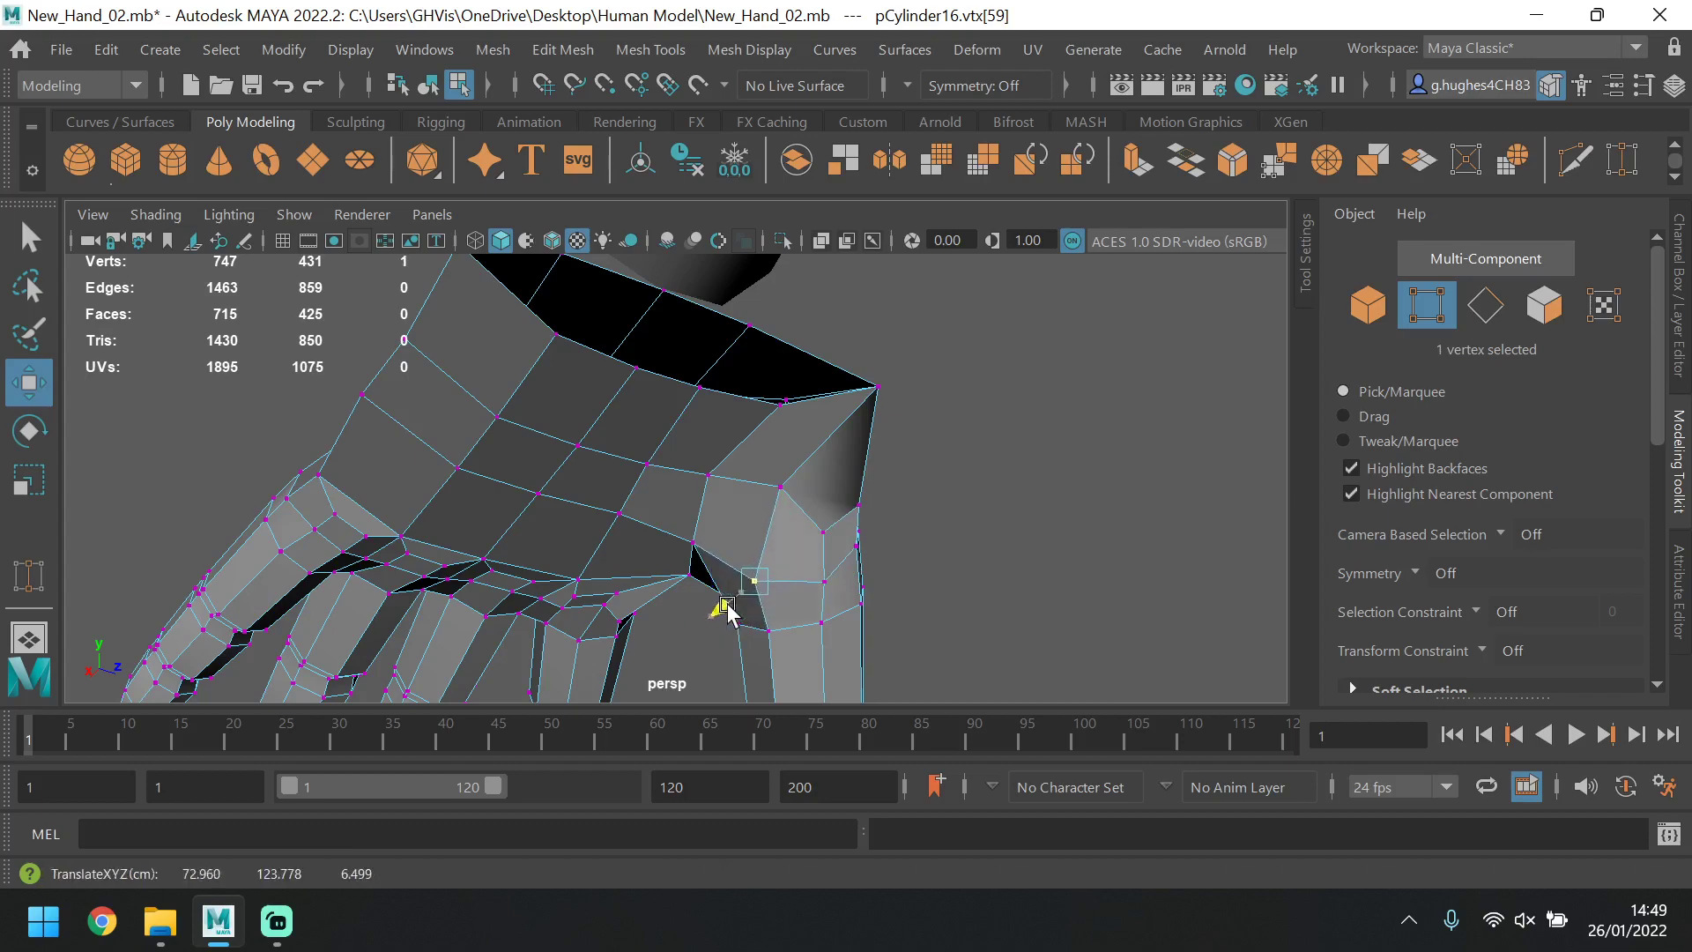
# Preview the hand smoothed, examine the thumb base and wrist opening from several angles, and return to the unsmoothed display.
pyautogui.keyDown('alt'); pyautogui.moveTo(862, 560); pyautogui.dragTo(661, 573); pyautogui.keyUp('alt')
pyautogui.click(705, 446)
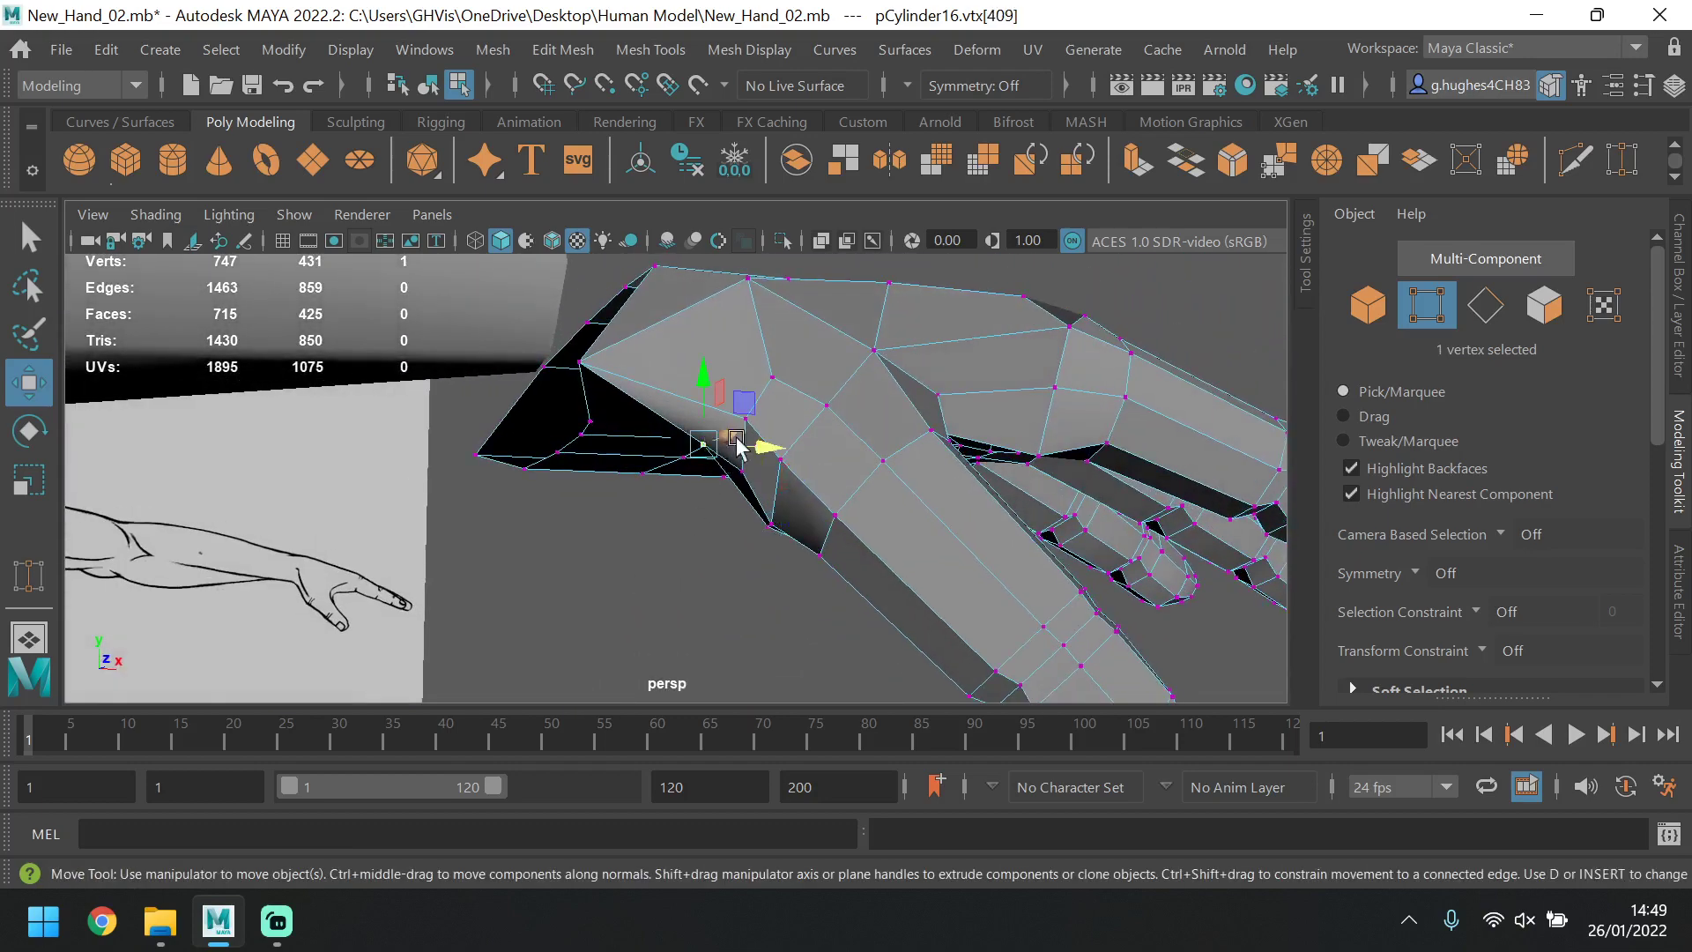
pyautogui.keyDown('alt'); pyautogui.moveTo(761, 447); pyautogui.dragTo(1152, 367); pyautogui.keyUp('alt')
pyautogui.scroll(-5, 671, 467)
pyautogui.moveTo(1004, 410)
pyautogui.keyDown('alt'); pyautogui.mouseDown()
pyautogui.moveTo(922, 476)
pyautogui.moveTo(1004, 410)
pyautogui.moveTo(972, 417)
pyautogui.mouseUp(); pyautogui.keyUp('alt')
pyautogui.press('3')
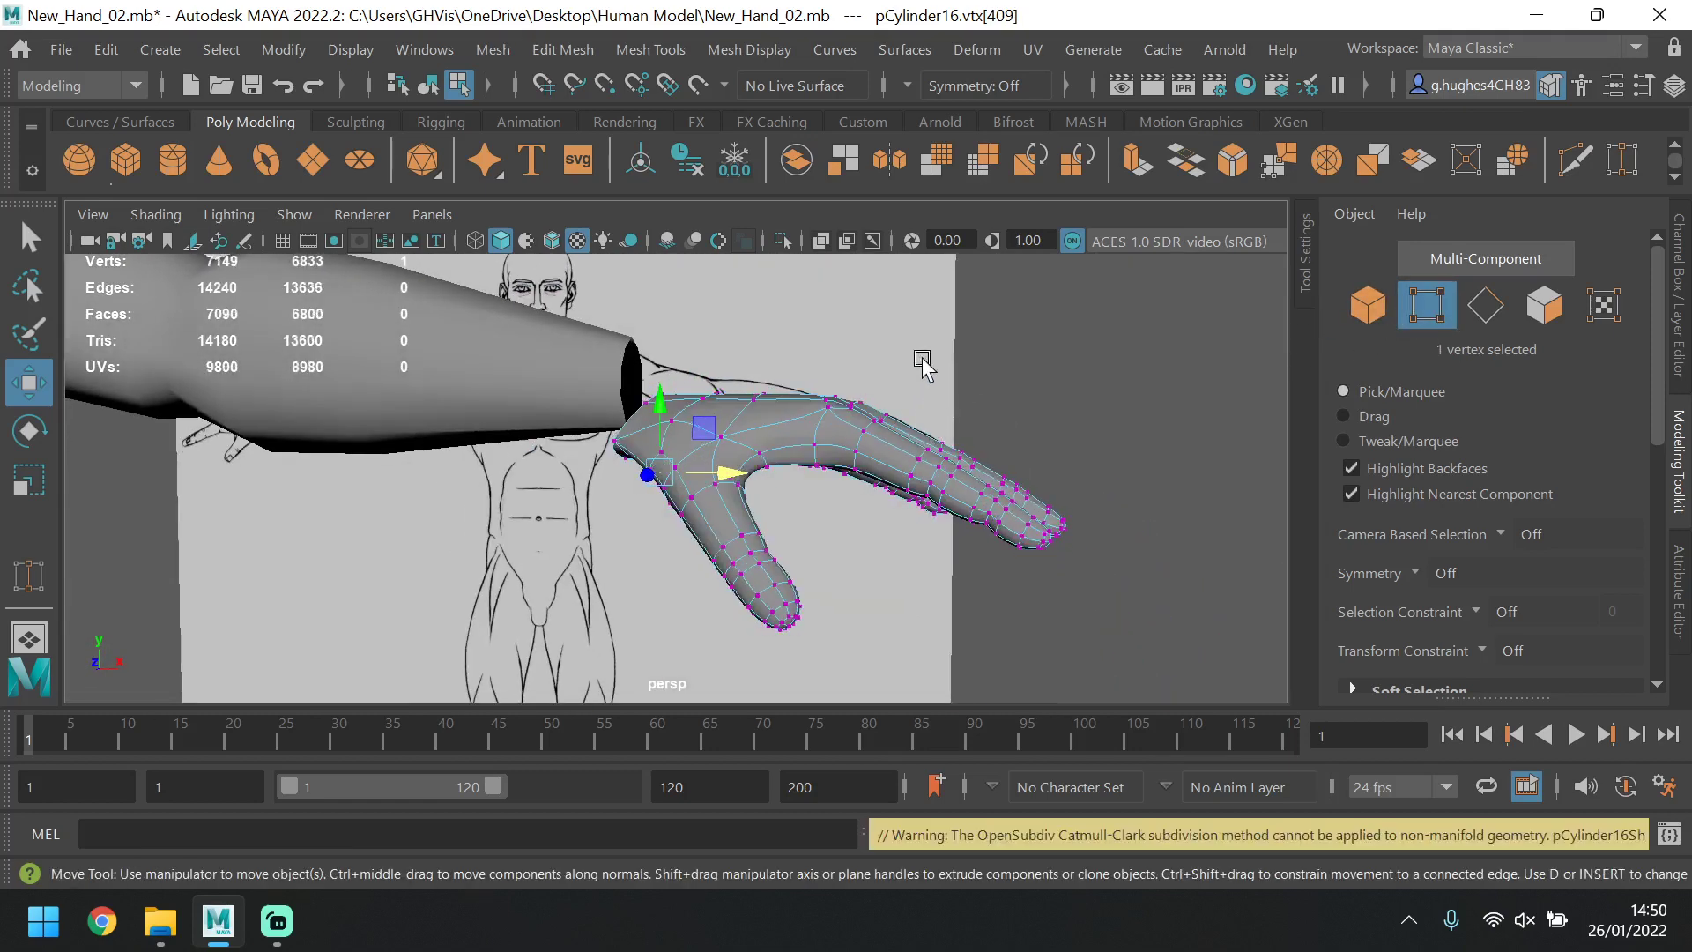
pyautogui.click(951, 409)
pyautogui.click(1383, 308)
pyautogui.click(1094, 356)
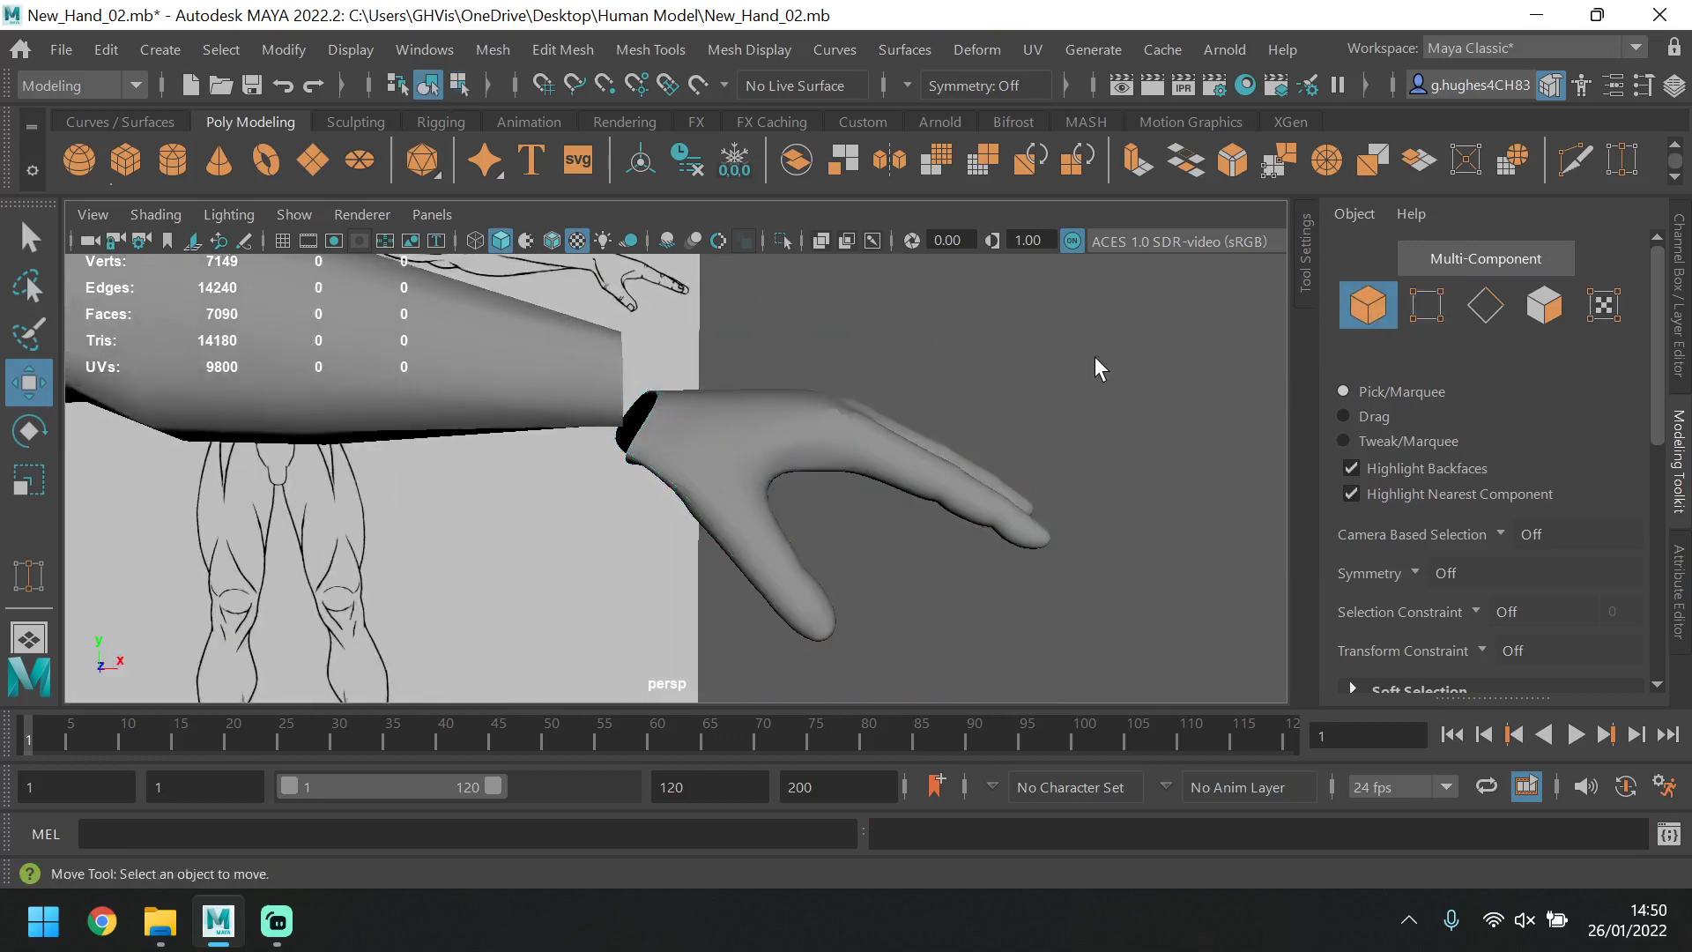
pyautogui.keyDown('alt'); pyautogui.moveTo(1095, 356); pyautogui.dragTo(1027, 593); pyautogui.keyUp('alt')
pyautogui.click(726, 478)
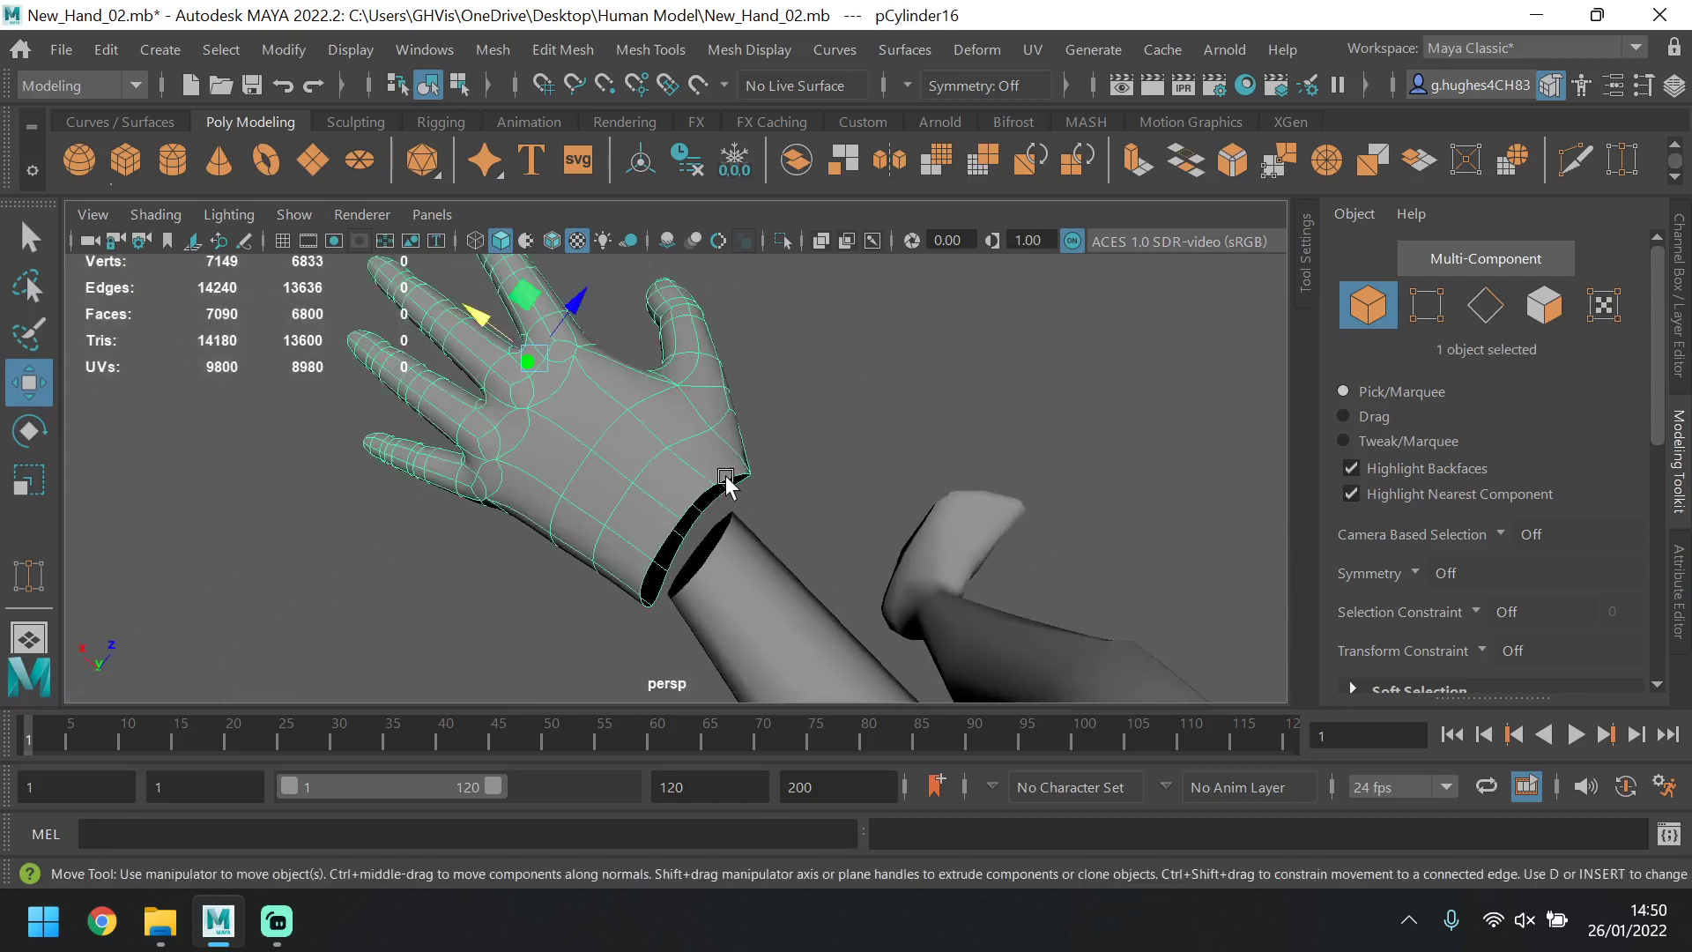
pyautogui.press('1')
# In the front view, raise the nine back-of-hand vertices between the knuckles and wrist toward the reference outline.
pyautogui.scroll(-4, 725, 477)
pyautogui.keyDown('alt'); pyautogui.moveTo(743, 477); pyautogui.dragTo(765, 441); pyautogui.keyUp('alt')
pyautogui.press('space')
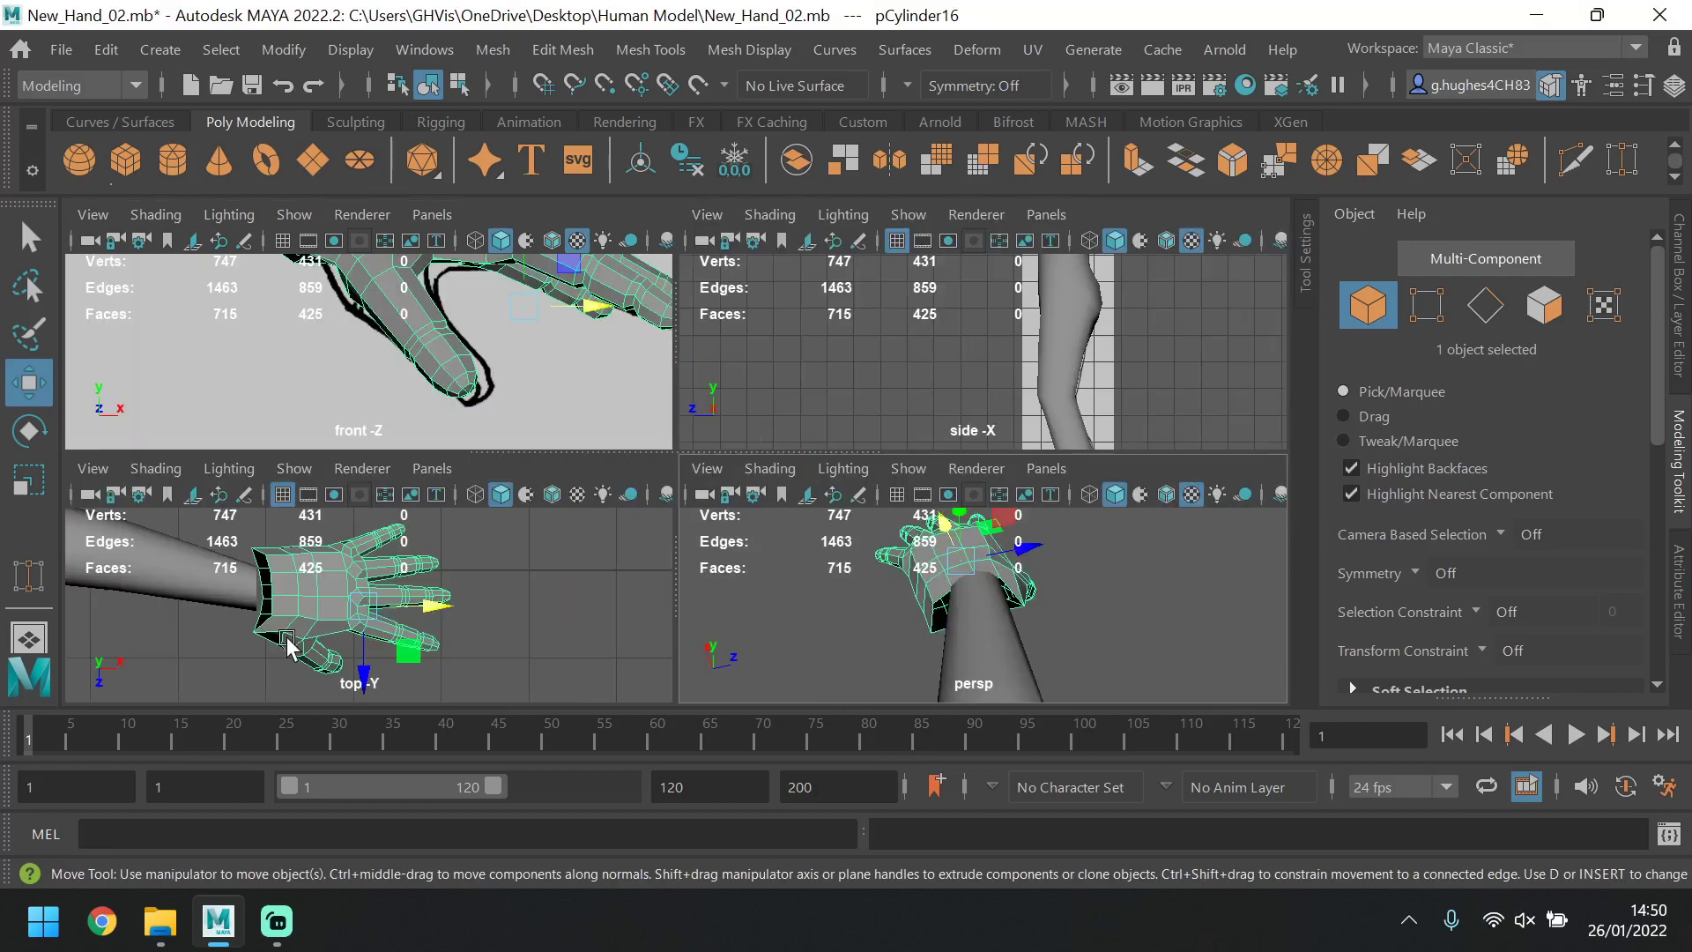
pyautogui.press('space')
pyautogui.press('space')
pyautogui.press('space')
pyautogui.keyDown('alt'); pyautogui.moveTo(559, 367); pyautogui.dragTo(573, 414, button='middle'); pyautogui.keyUp('alt')
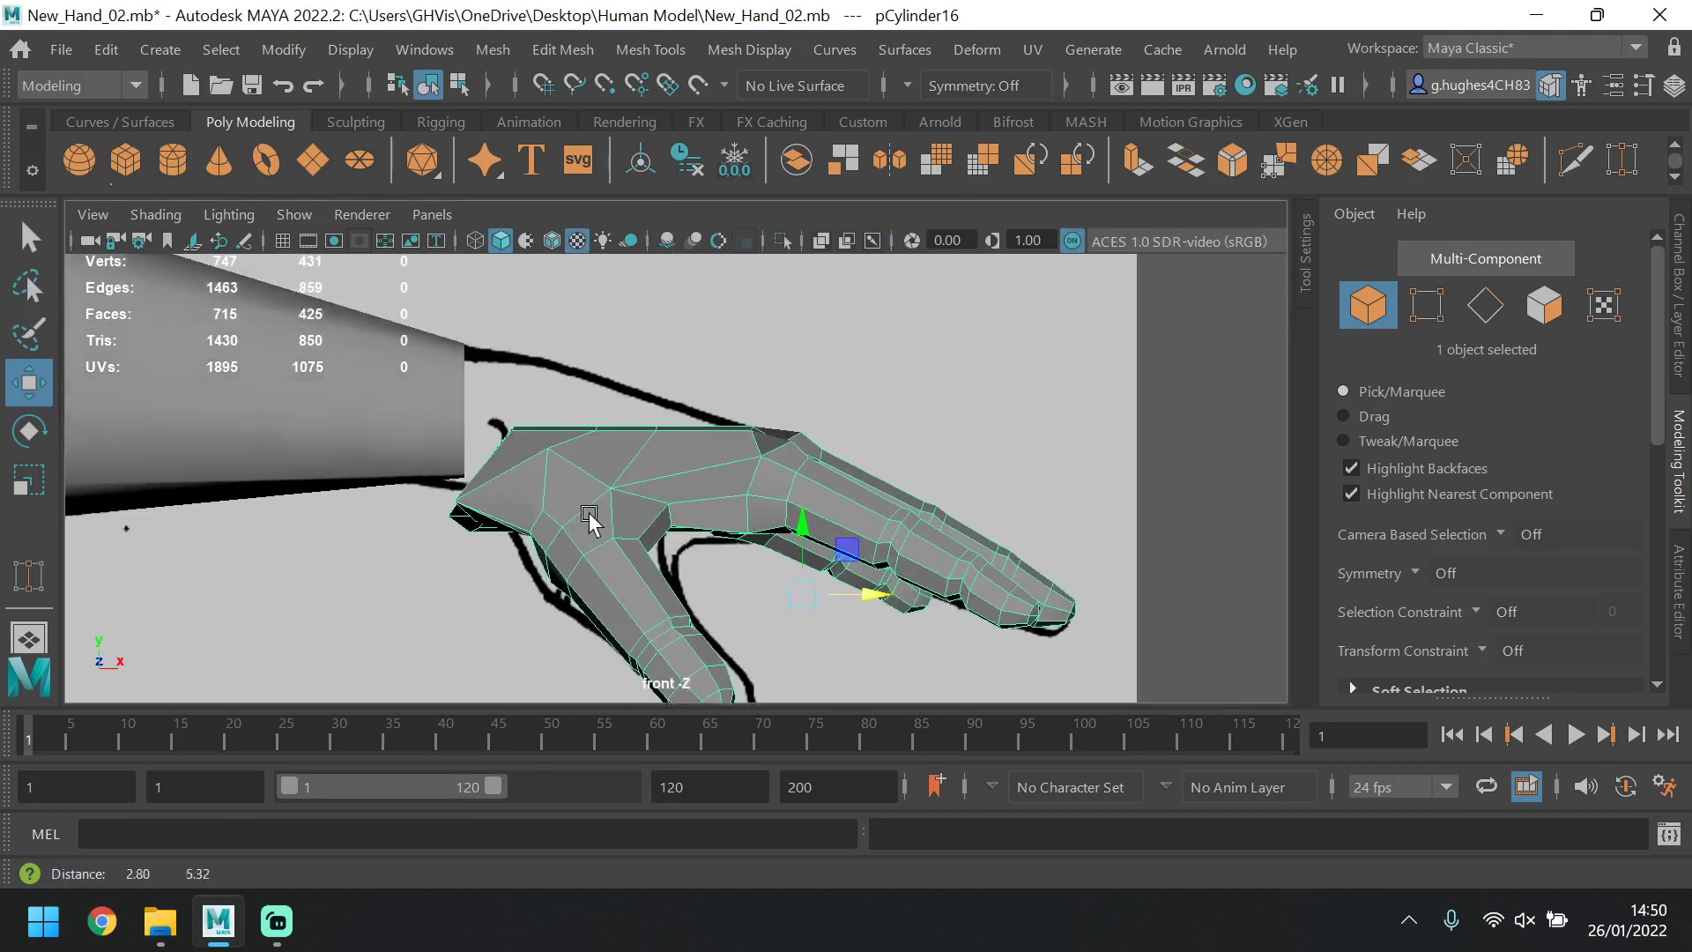
pyautogui.scroll(2, 590, 463)
pyautogui.click(1426, 304)
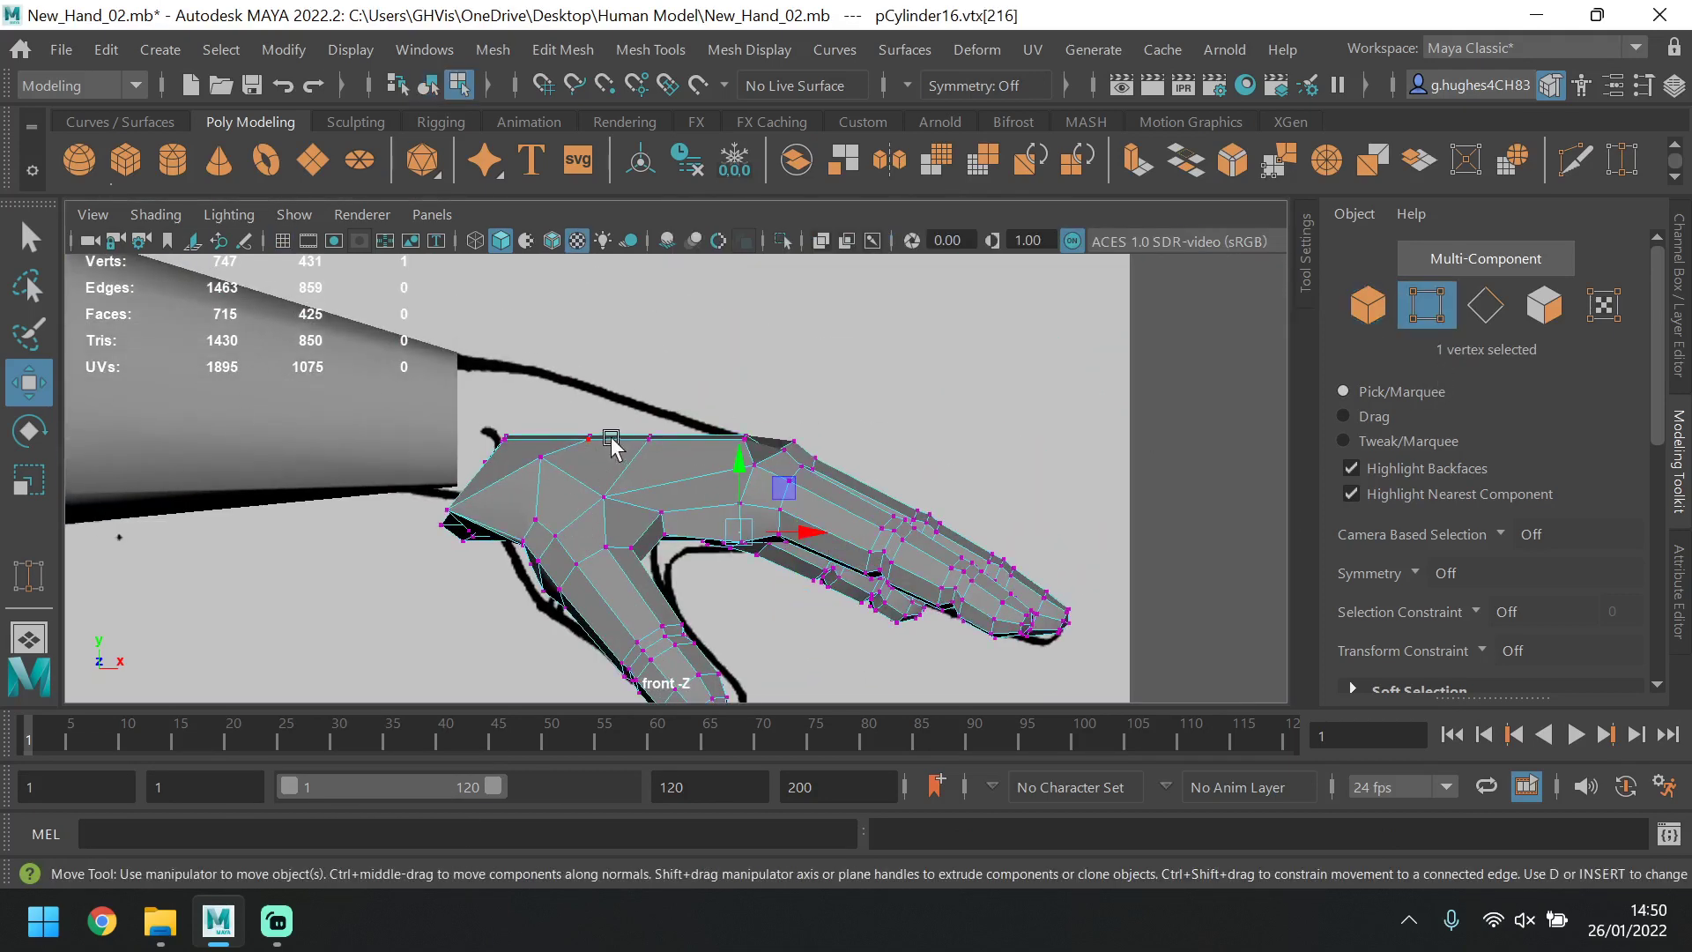
pyautogui.moveTo(713, 375); pyautogui.dragTo(485, 451)
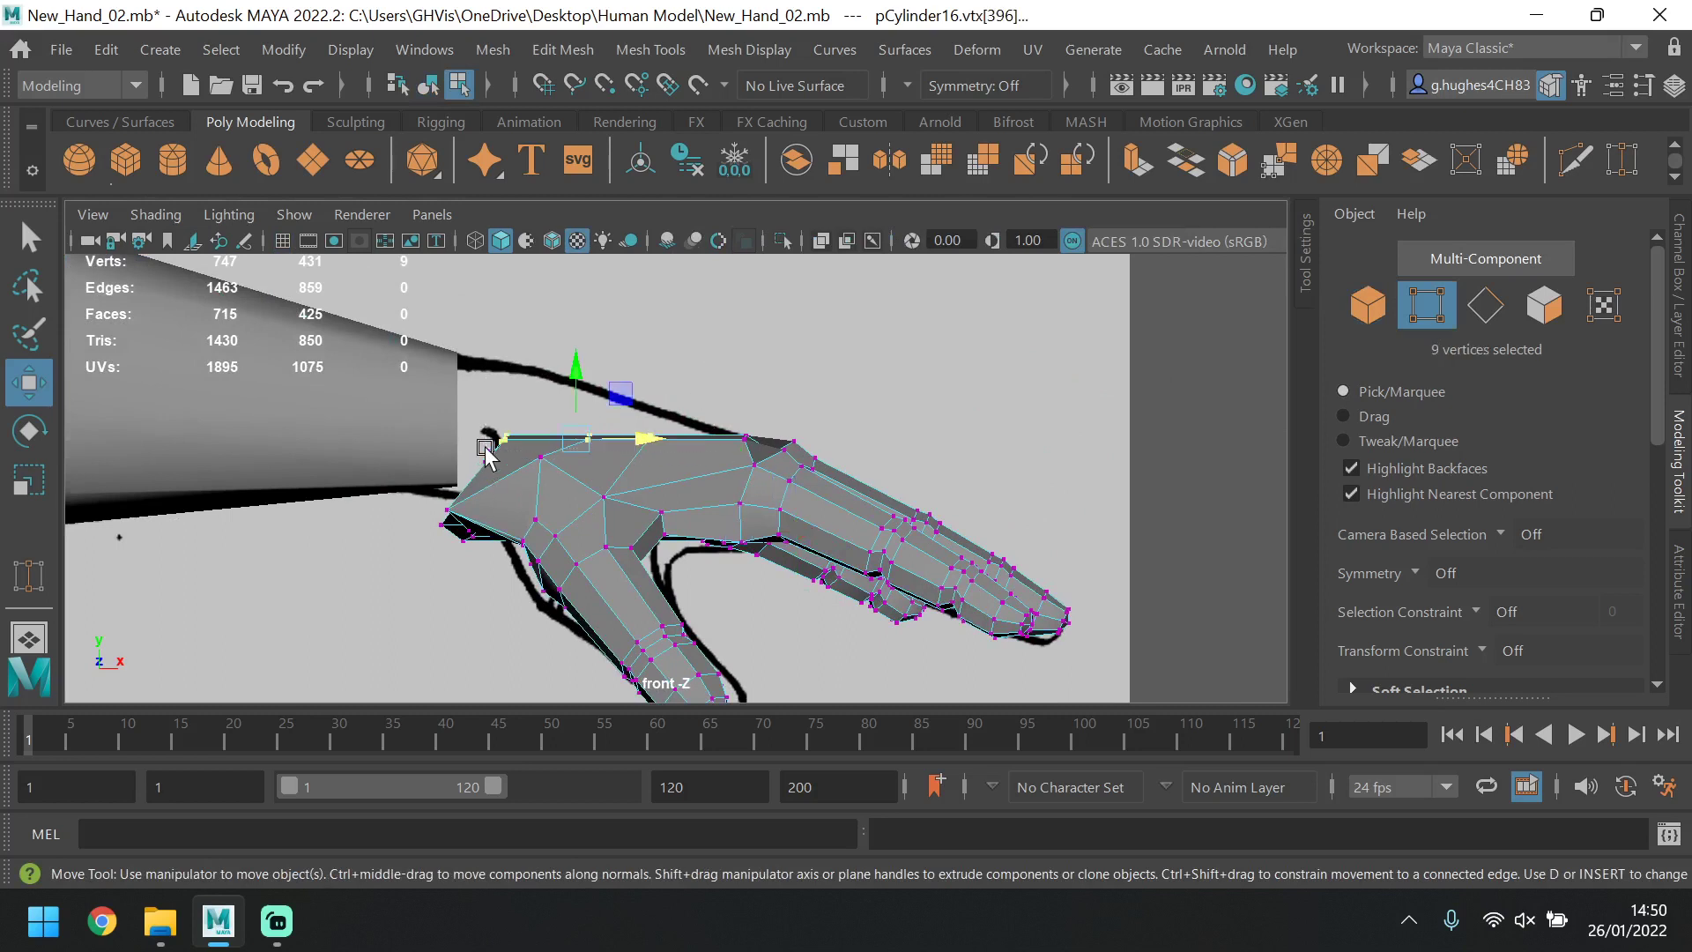
pyautogui.moveTo(568, 368); pyautogui.dragTo(576, 344)
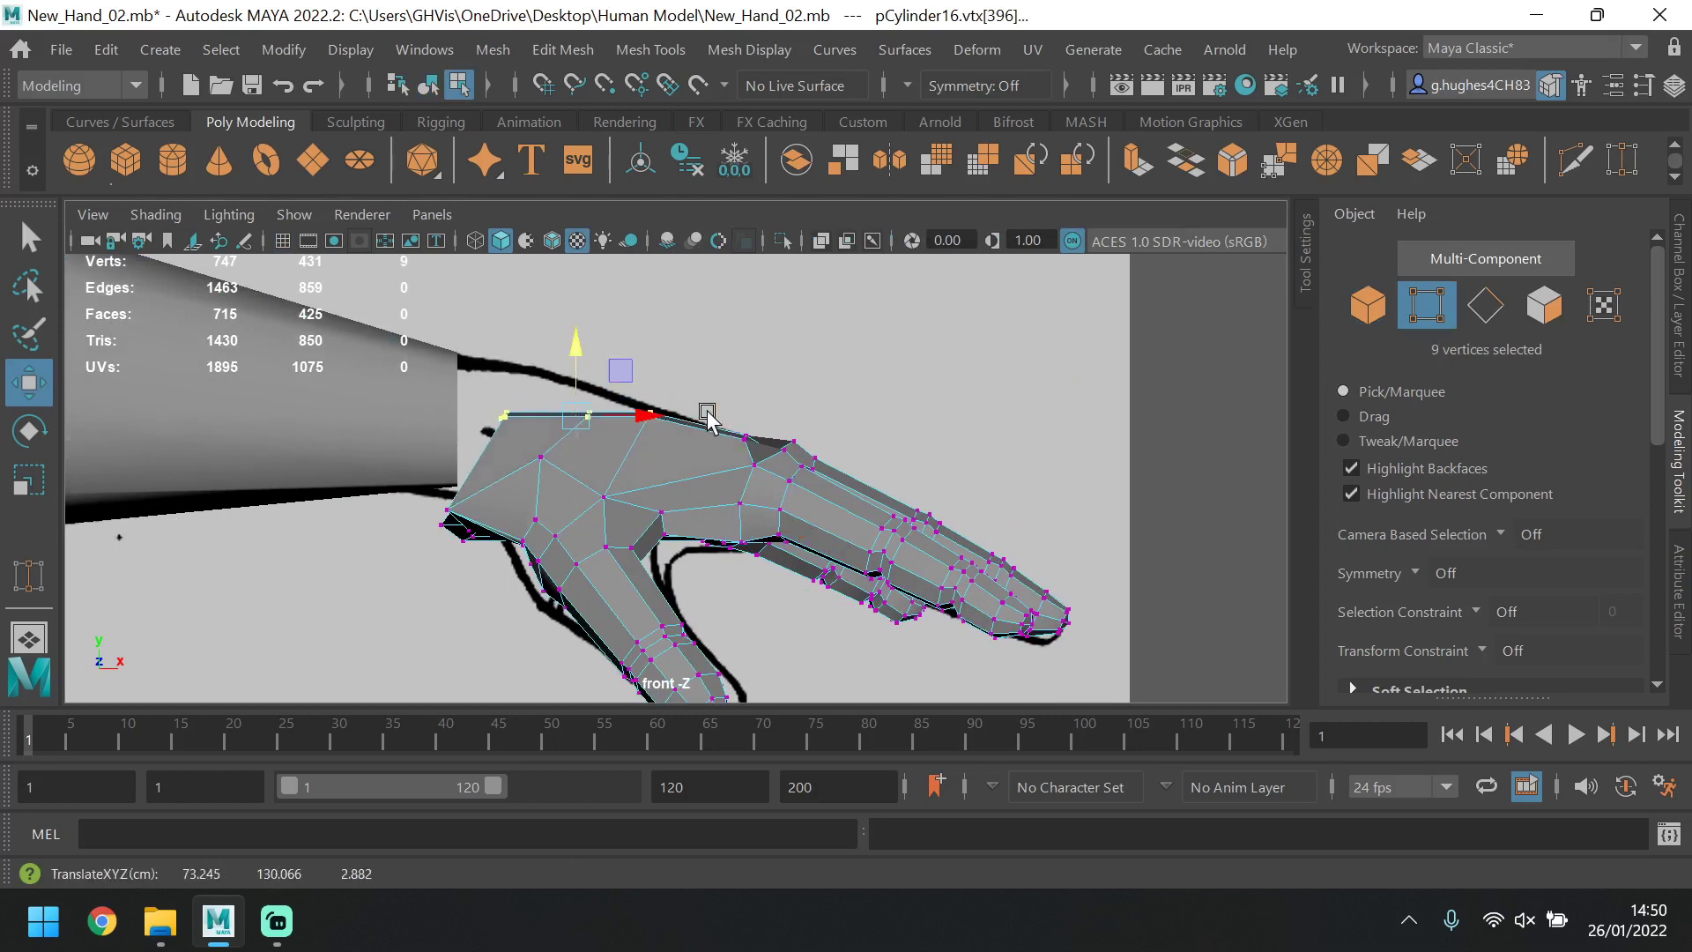
# Raise the back-of-hand vertices nearest the wrist further so the hand's upper profile slopes along the reference.
pyautogui.keyDown('ctrl'); pyautogui.moveTo(730, 365); pyautogui.dragTo(620, 448); pyautogui.keyUp('ctrl')
pyautogui.moveTo(552, 336); pyautogui.dragTo(529, 421)
pyautogui.moveTo(504, 363); pyautogui.dragTo(502, 321)
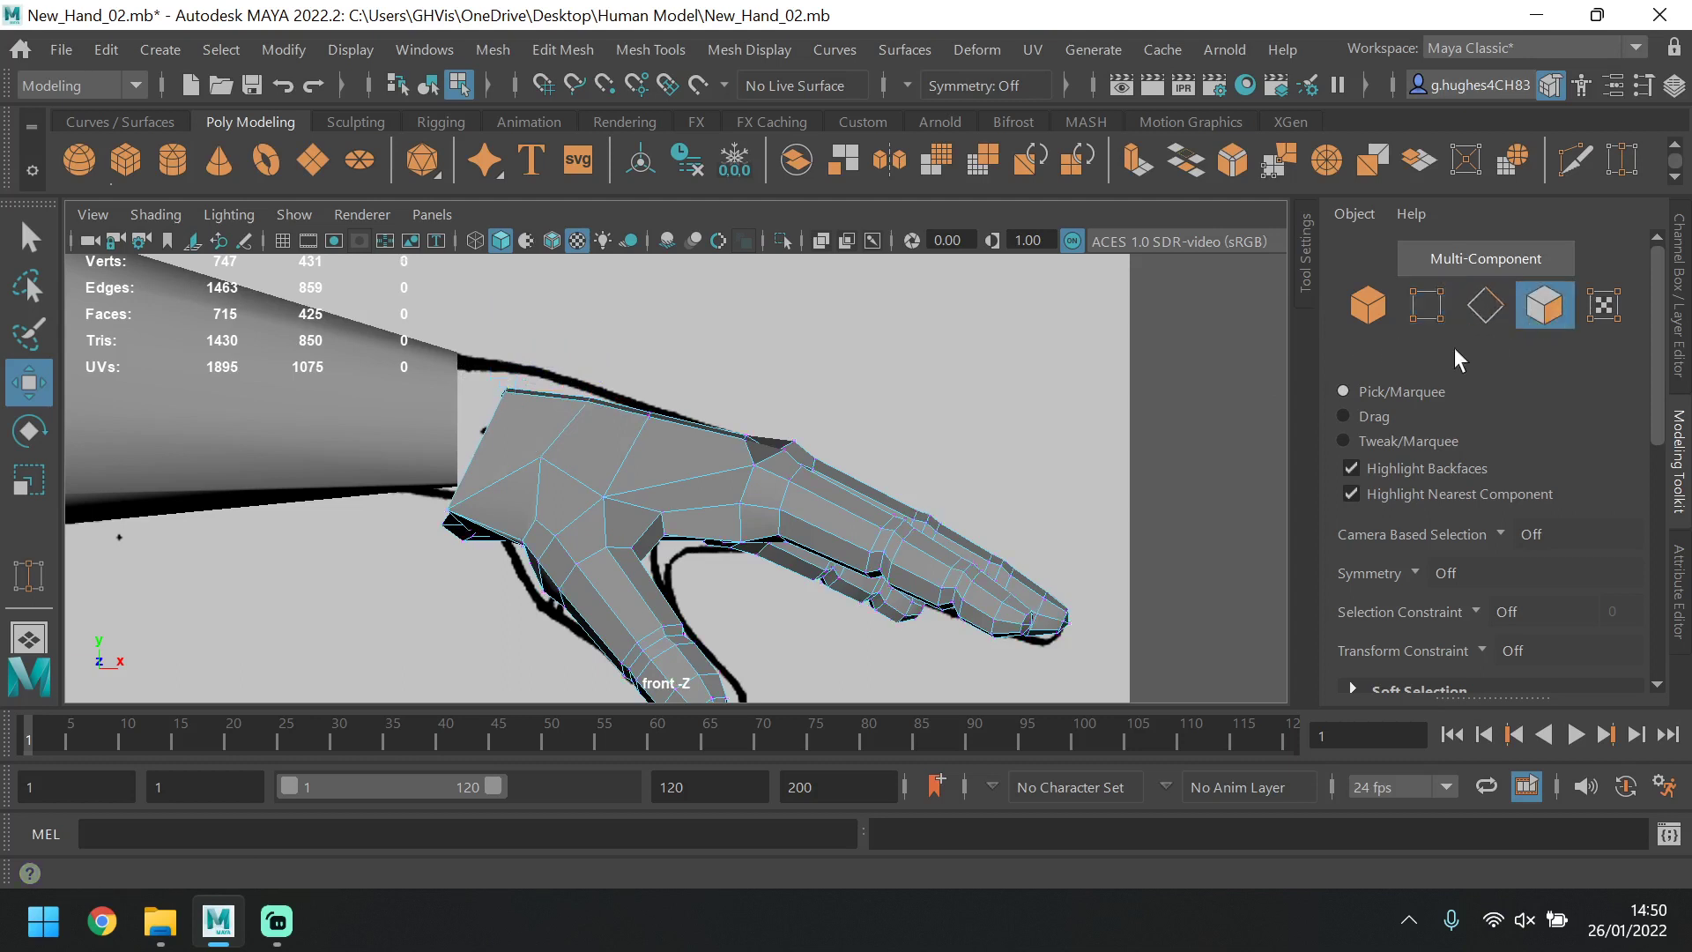
# Scale the whole hand down slightly and move it up to line up with the forearm.
pyautogui.click(1366, 305)
pyautogui.scroll(-2, 763, 454)
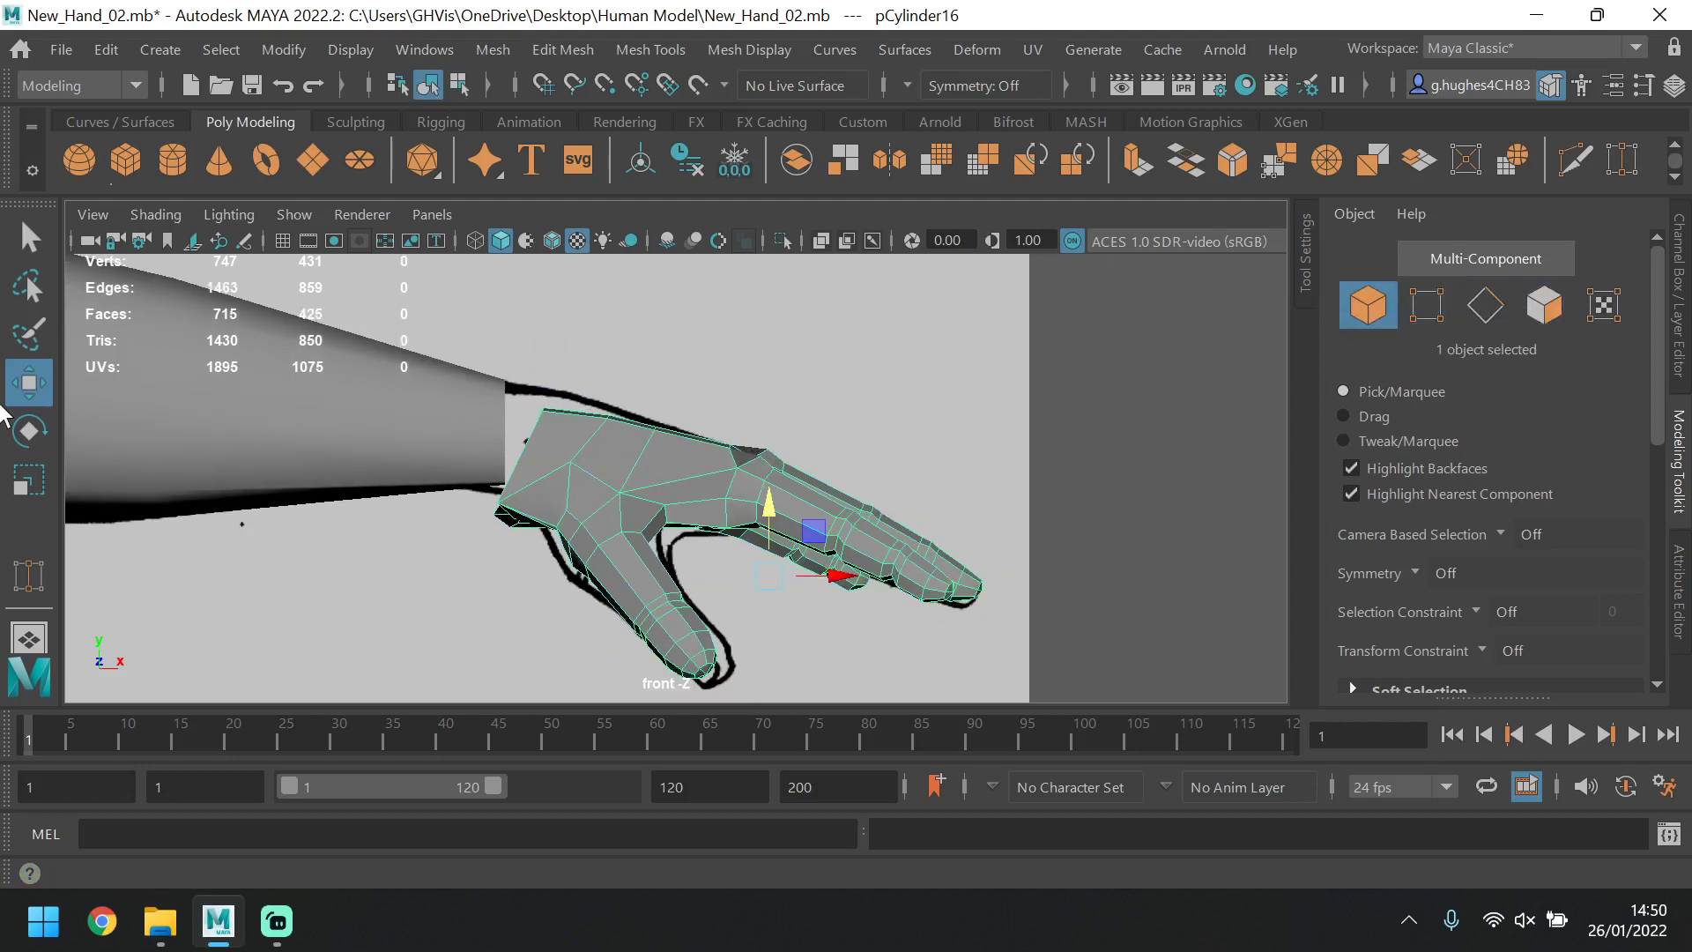
pyautogui.press('r')
pyautogui.moveTo(789, 589); pyautogui.dragTo(749, 595)
pyautogui.press('w')
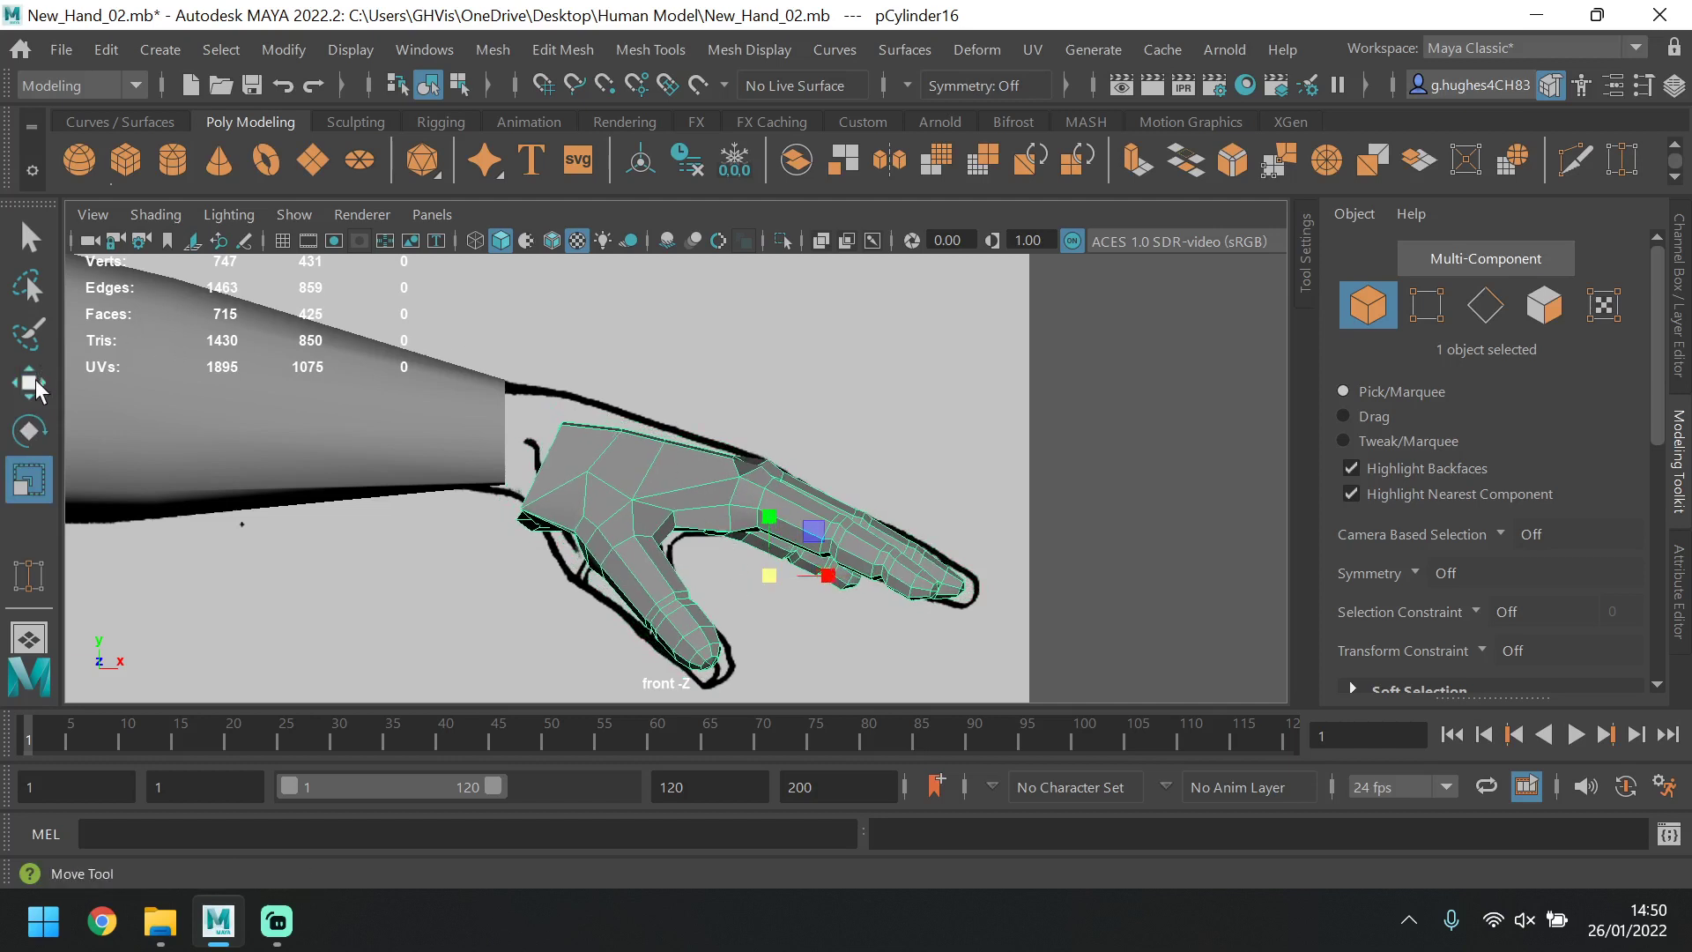
pyautogui.moveTo(780, 511); pyautogui.dragTo(769, 472)
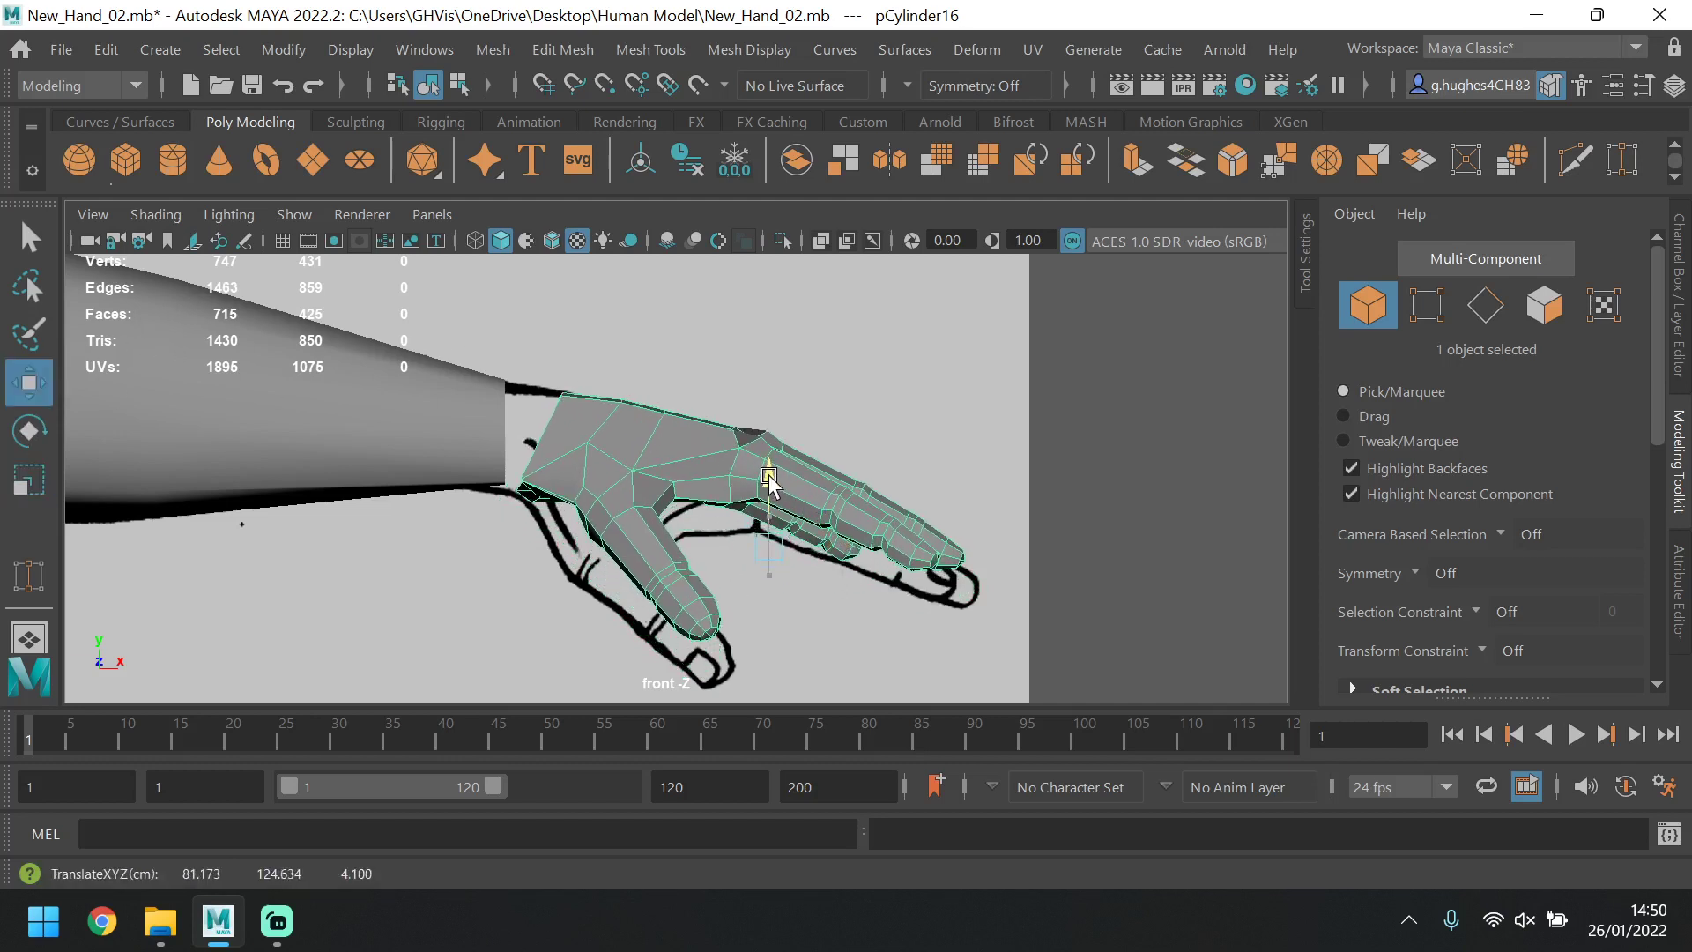
# Select the ten border edges of the wrist opening and scale them inward to narrow the wrist.
pyautogui.click(1485, 305)
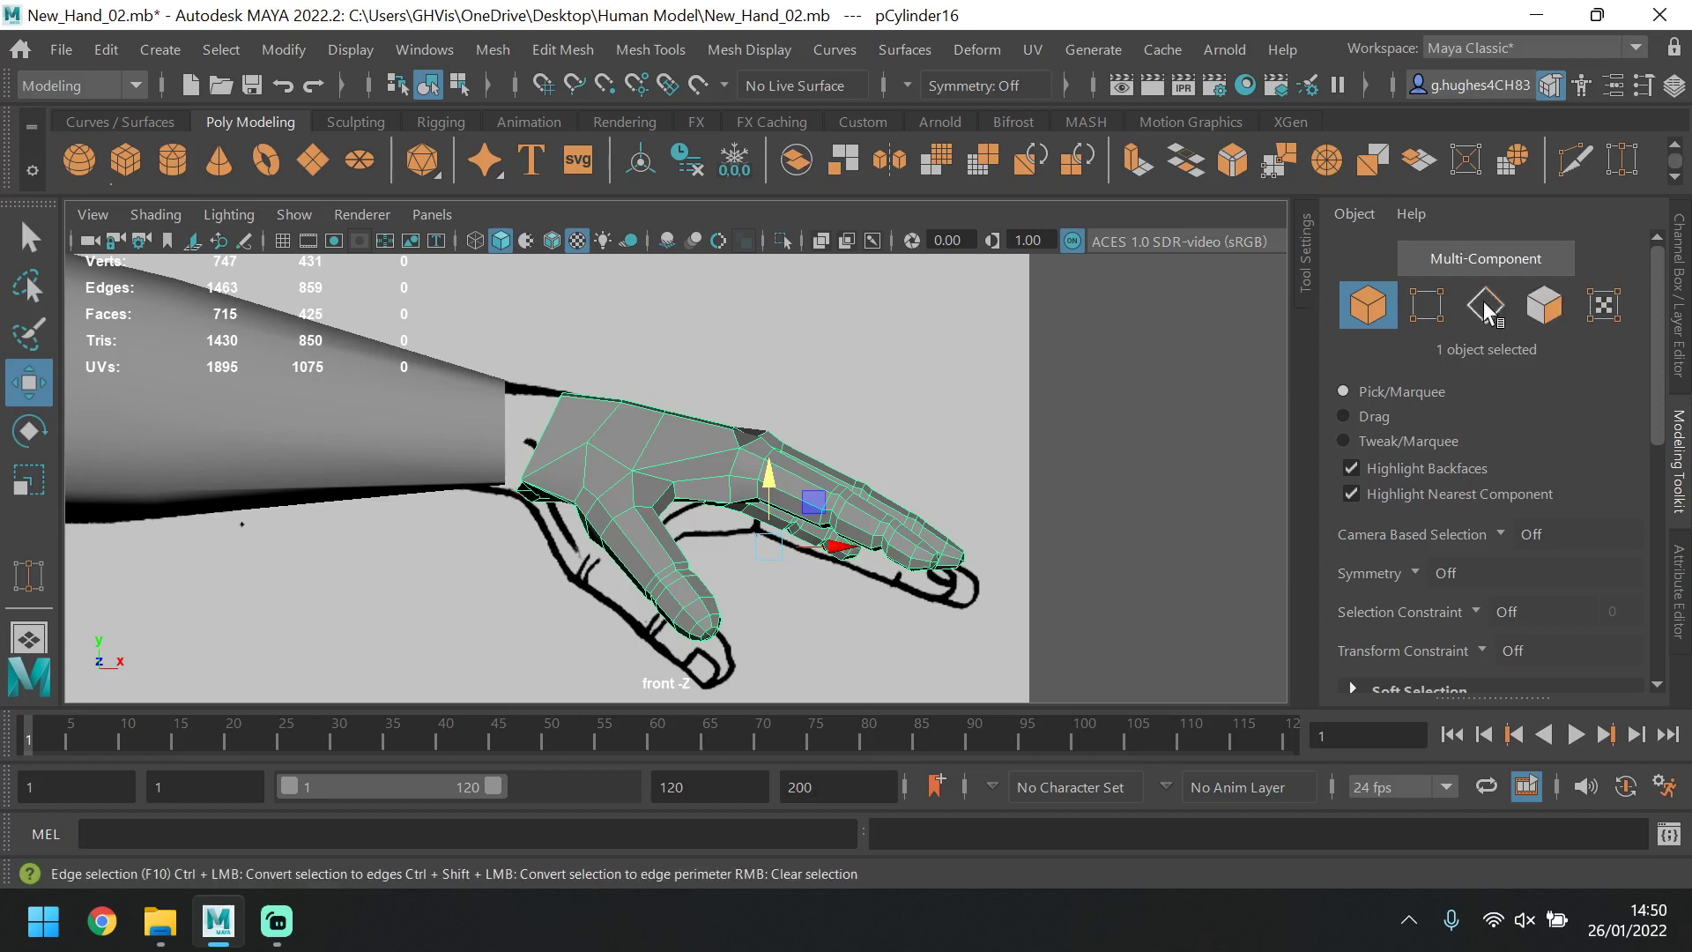
pyautogui.doubleClick(564, 445)
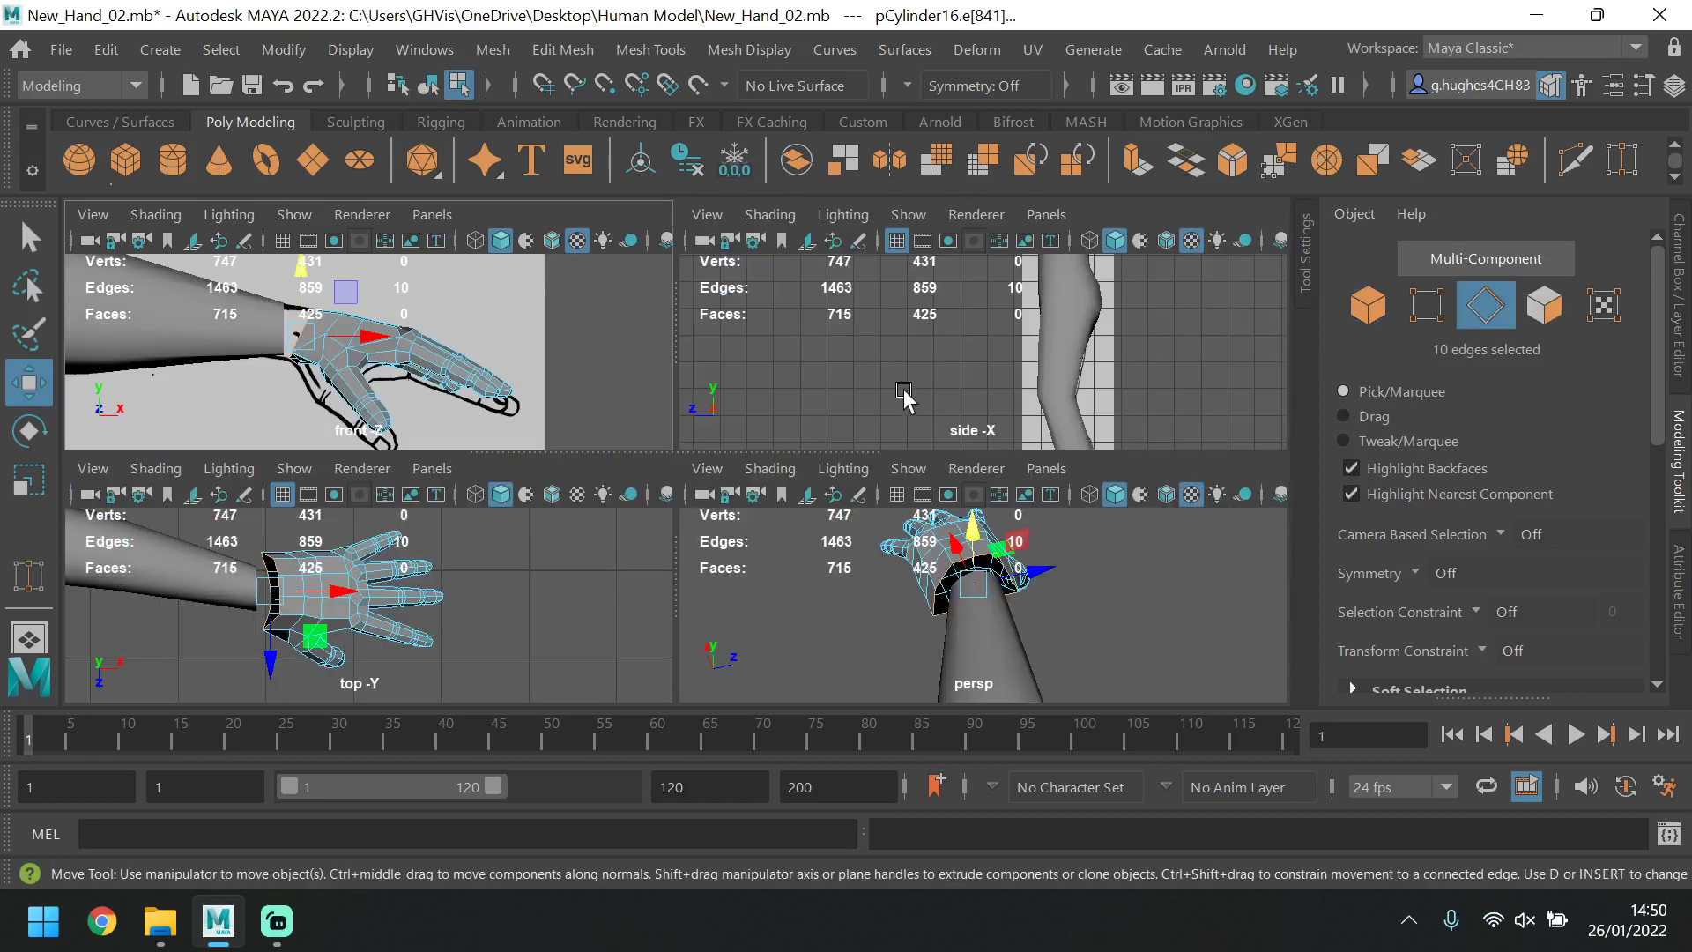
pyautogui.press('space')
pyautogui.press('space')
pyautogui.keyDown('alt'); pyautogui.moveTo(932, 574); pyautogui.dragTo(670, 573); pyautogui.keyUp('alt')
pyautogui.press('r')
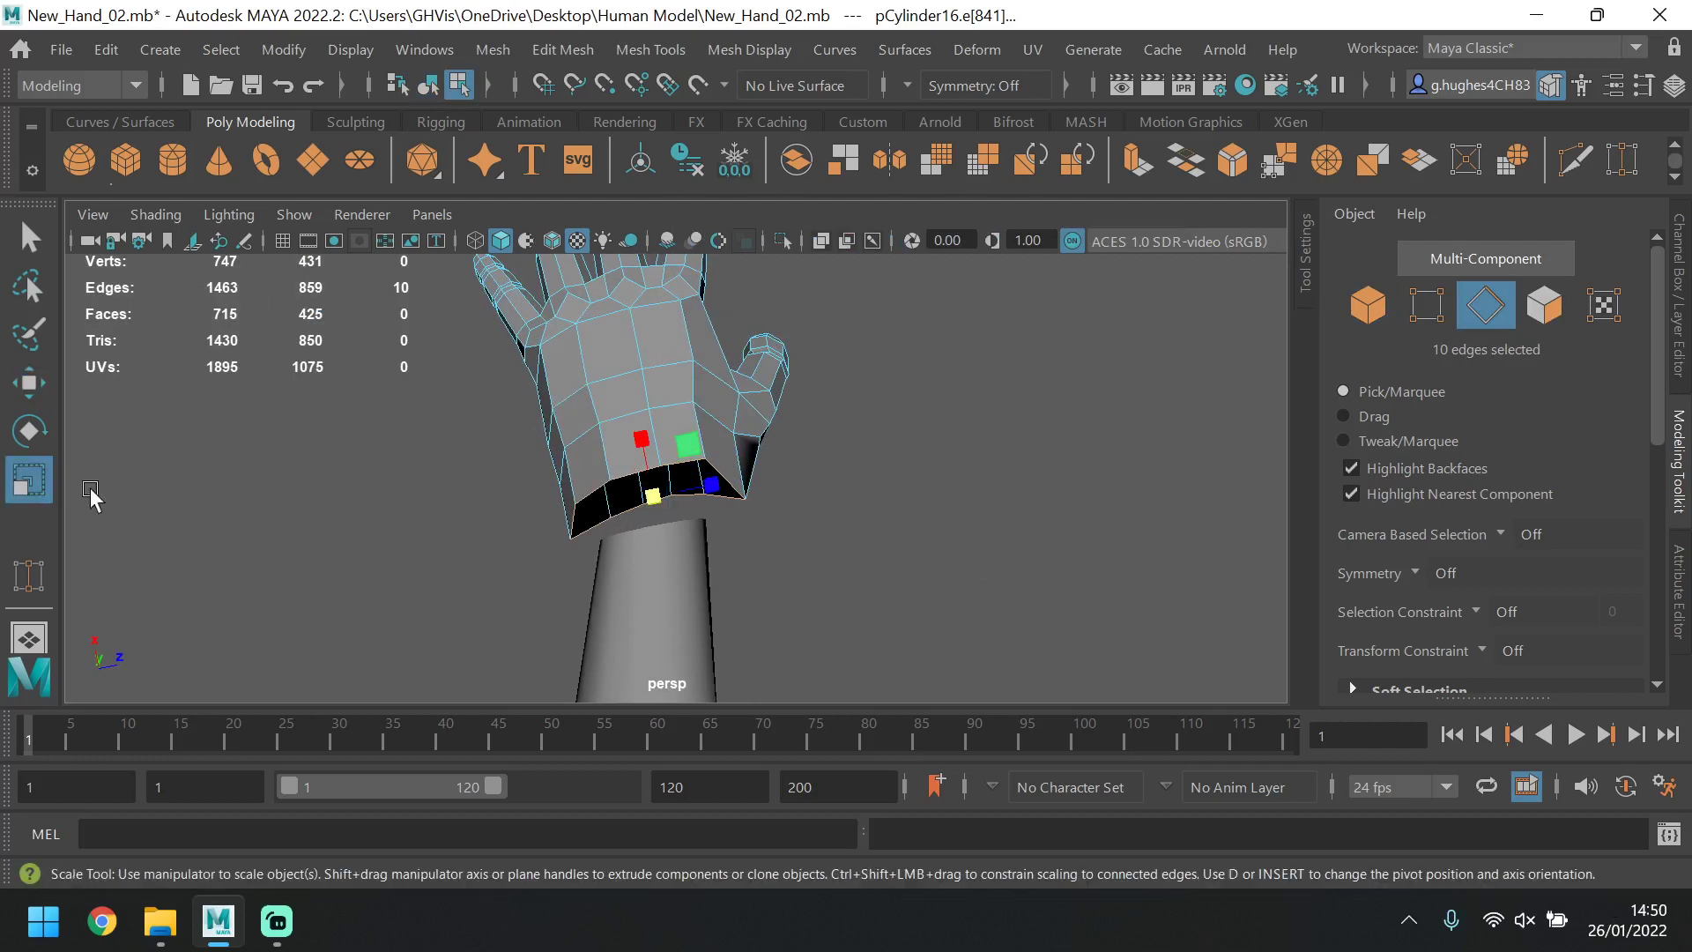
pyautogui.moveTo(656, 500); pyautogui.dragTo(198, 383)
pyautogui.press('w')
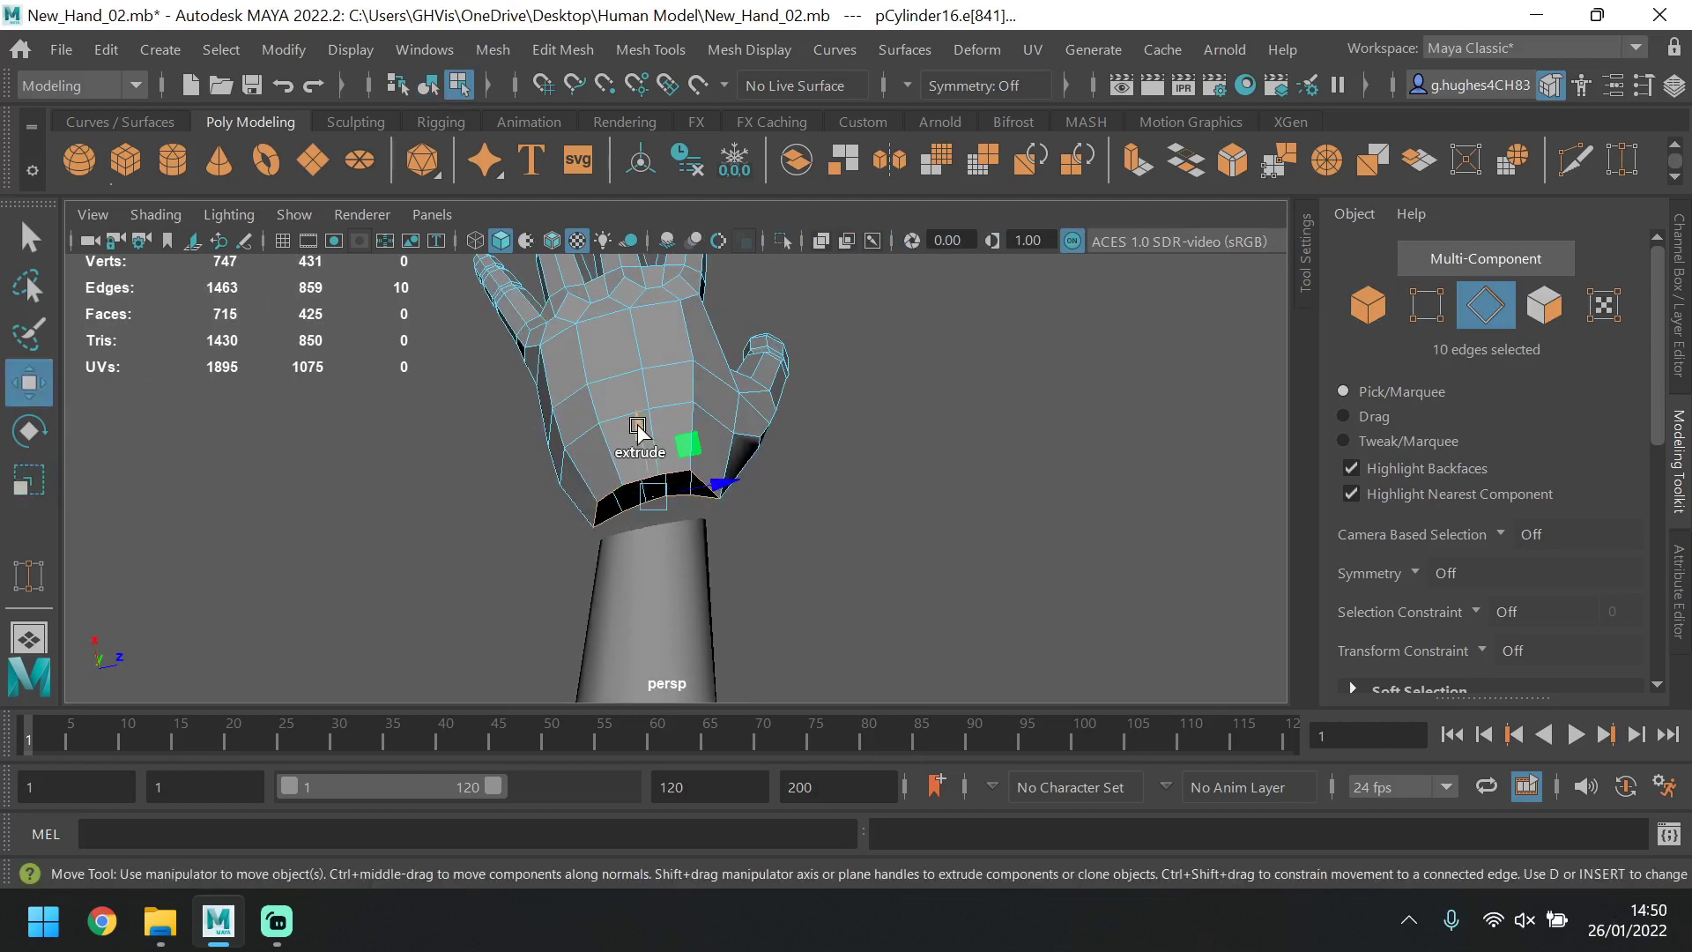
# Extrude the ten wrist border edges toward the forearm to add a short strip of faces.
pyautogui.keyDown('shift'); pyautogui.moveTo(638, 426); pyautogui.dragTo(654, 462); pyautogui.keyUp('shift')
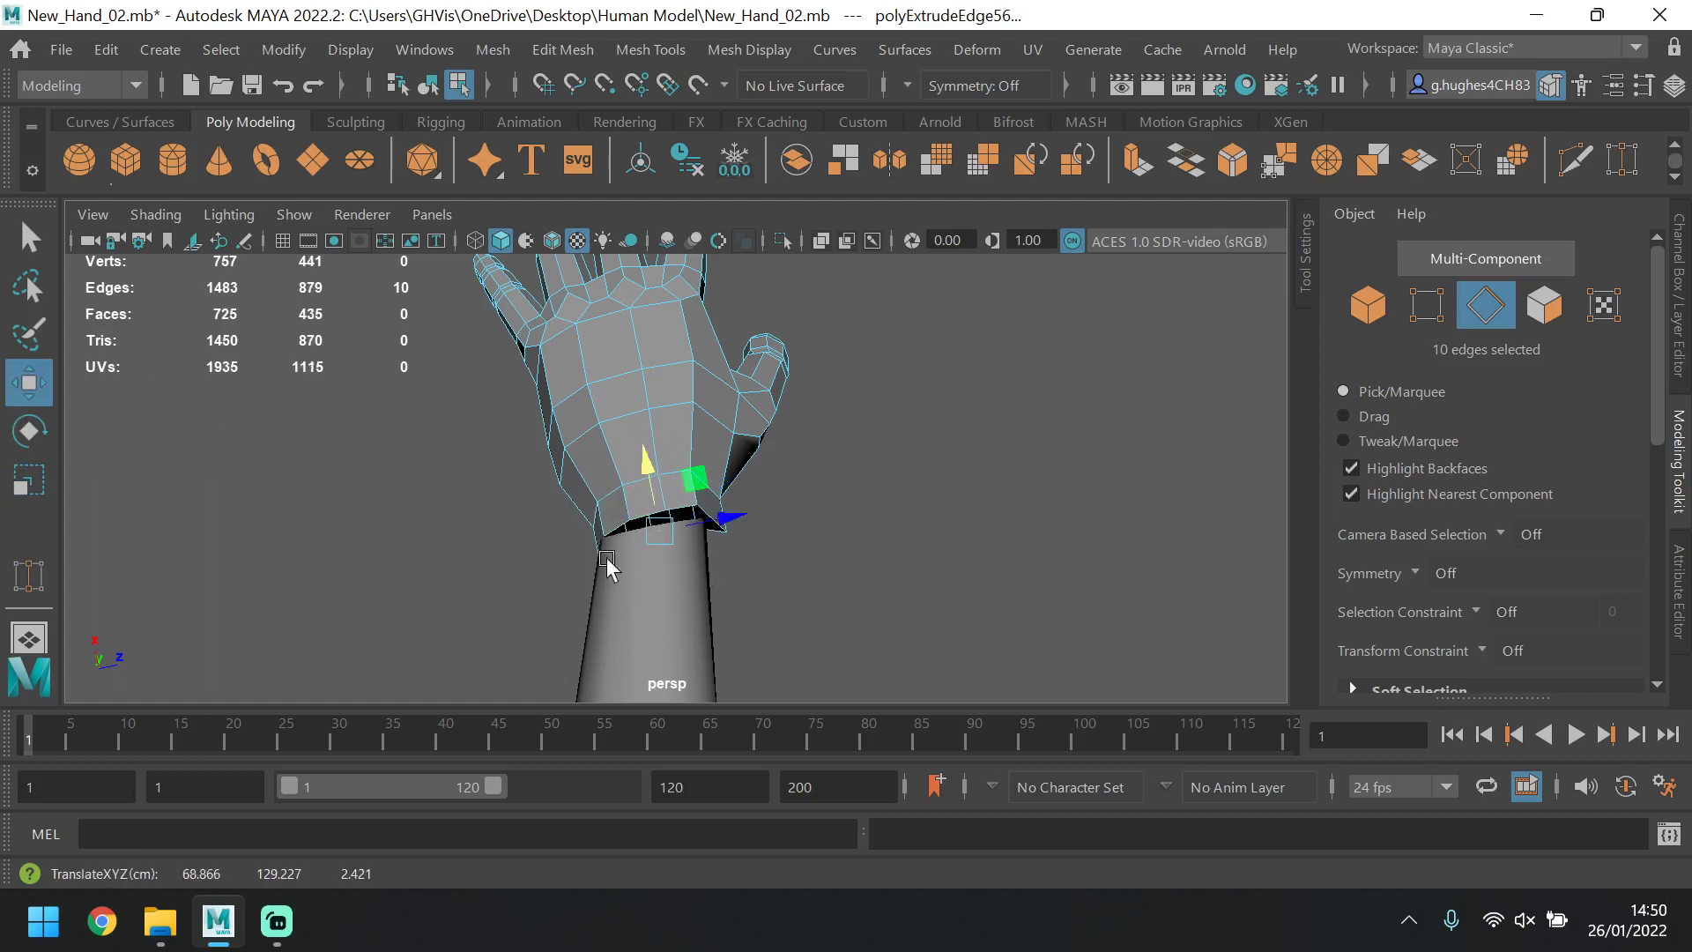
pyautogui.click(797, 547)
pyautogui.scroll(4, 706, 533)
pyautogui.keyDown('alt'); pyautogui.moveTo(706, 532); pyautogui.dragTo(715, 577); pyautogui.keyUp('alt')
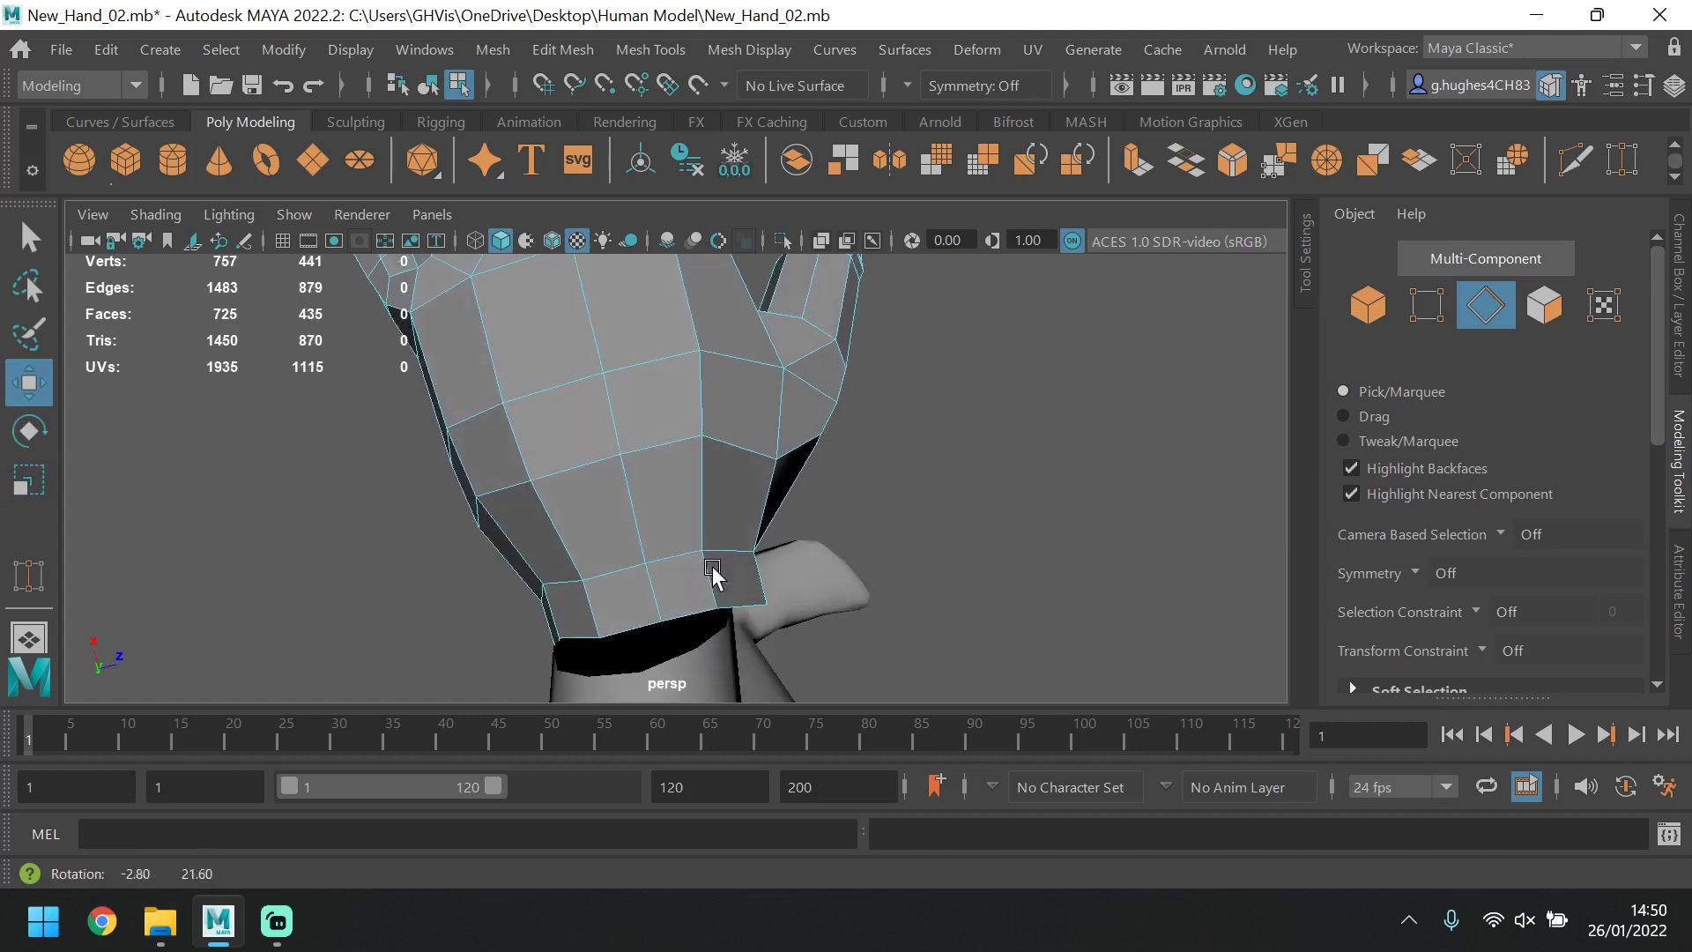
# Select the ten border edges of the wrist opening and scale them to fit the forearm's end.
pyautogui.doubleClick(708, 608)
pyautogui.click(29, 480)
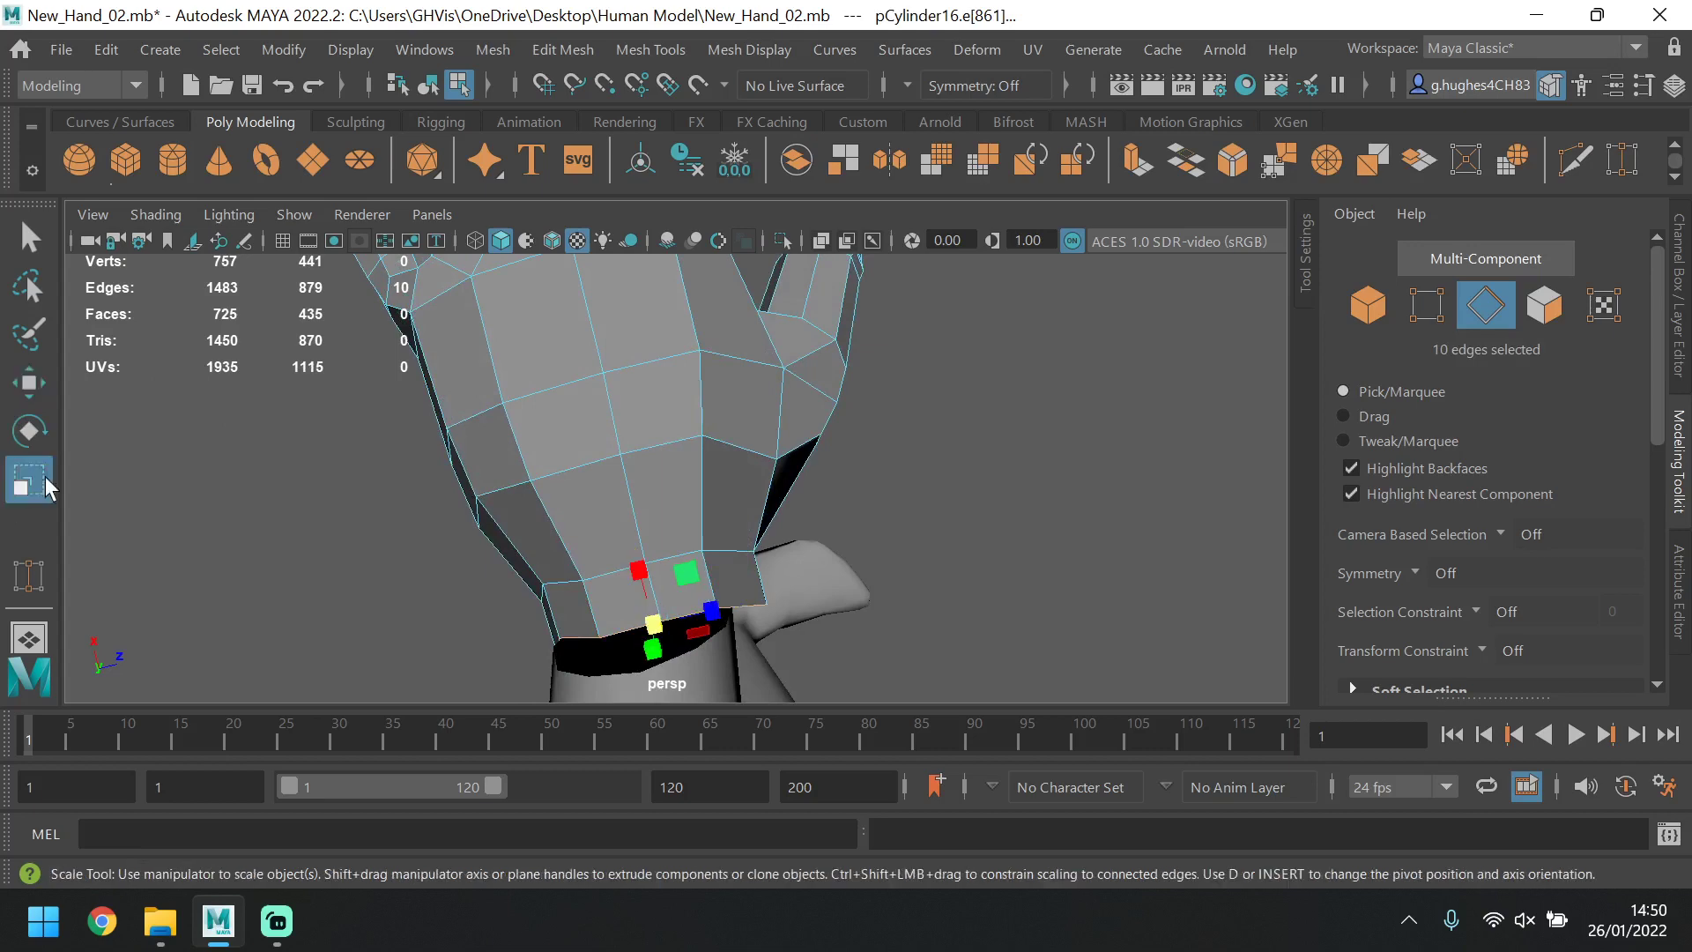
pyautogui.moveTo(672, 628); pyautogui.dragTo(747, 160)
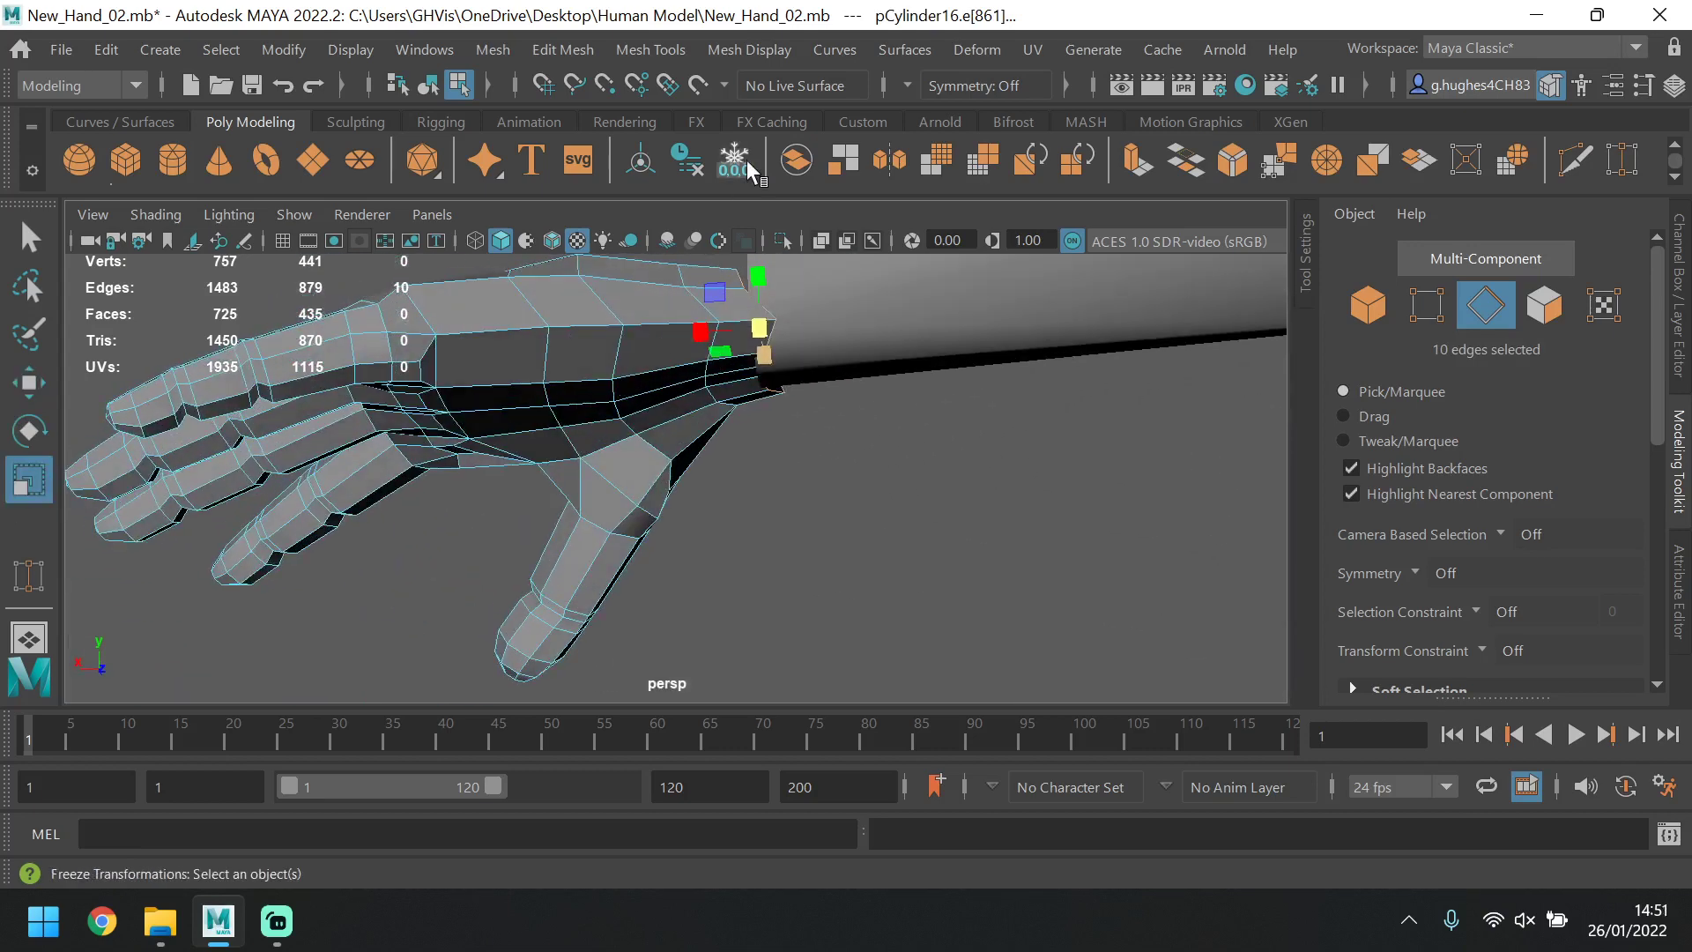
pyautogui.click(763, 282)
pyautogui.keyDown('alt'); pyautogui.moveTo(763, 282); pyautogui.dragTo(950, 425); pyautogui.keyUp('alt')
pyautogui.click(1423, 309)
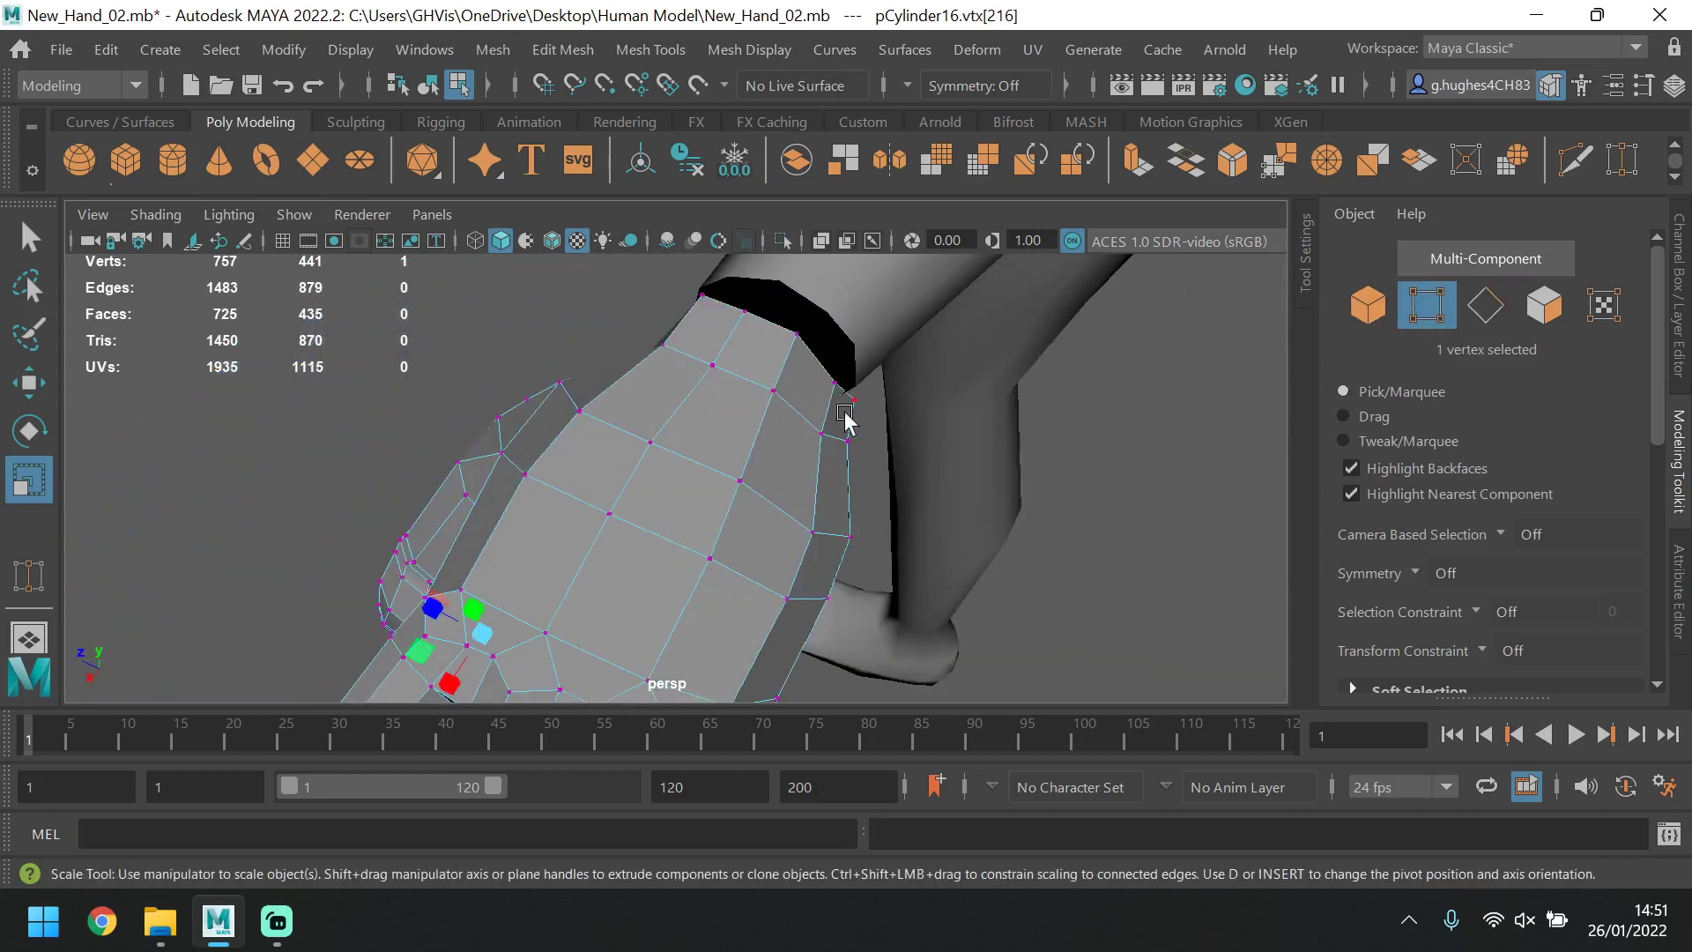
# Move the whole hand slightly away from the forearm in the top view and rotate it to follow the arm's direction.
pyautogui.press('F8')
pyautogui.press('space')
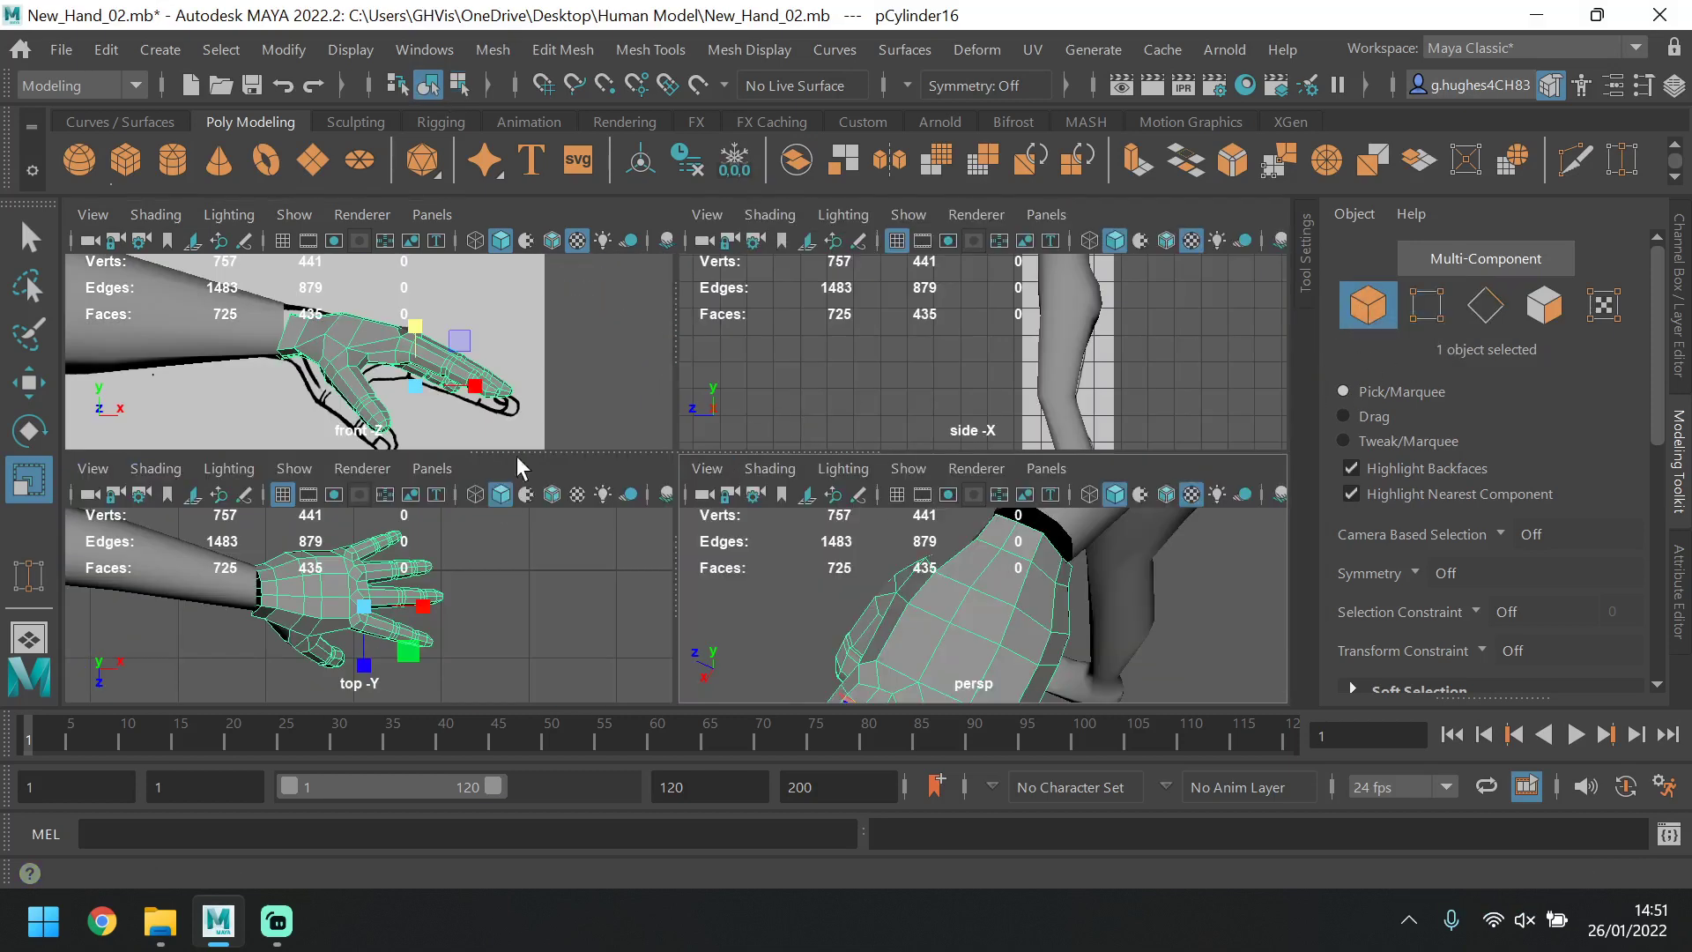
pyautogui.press('space')
pyautogui.press('w')
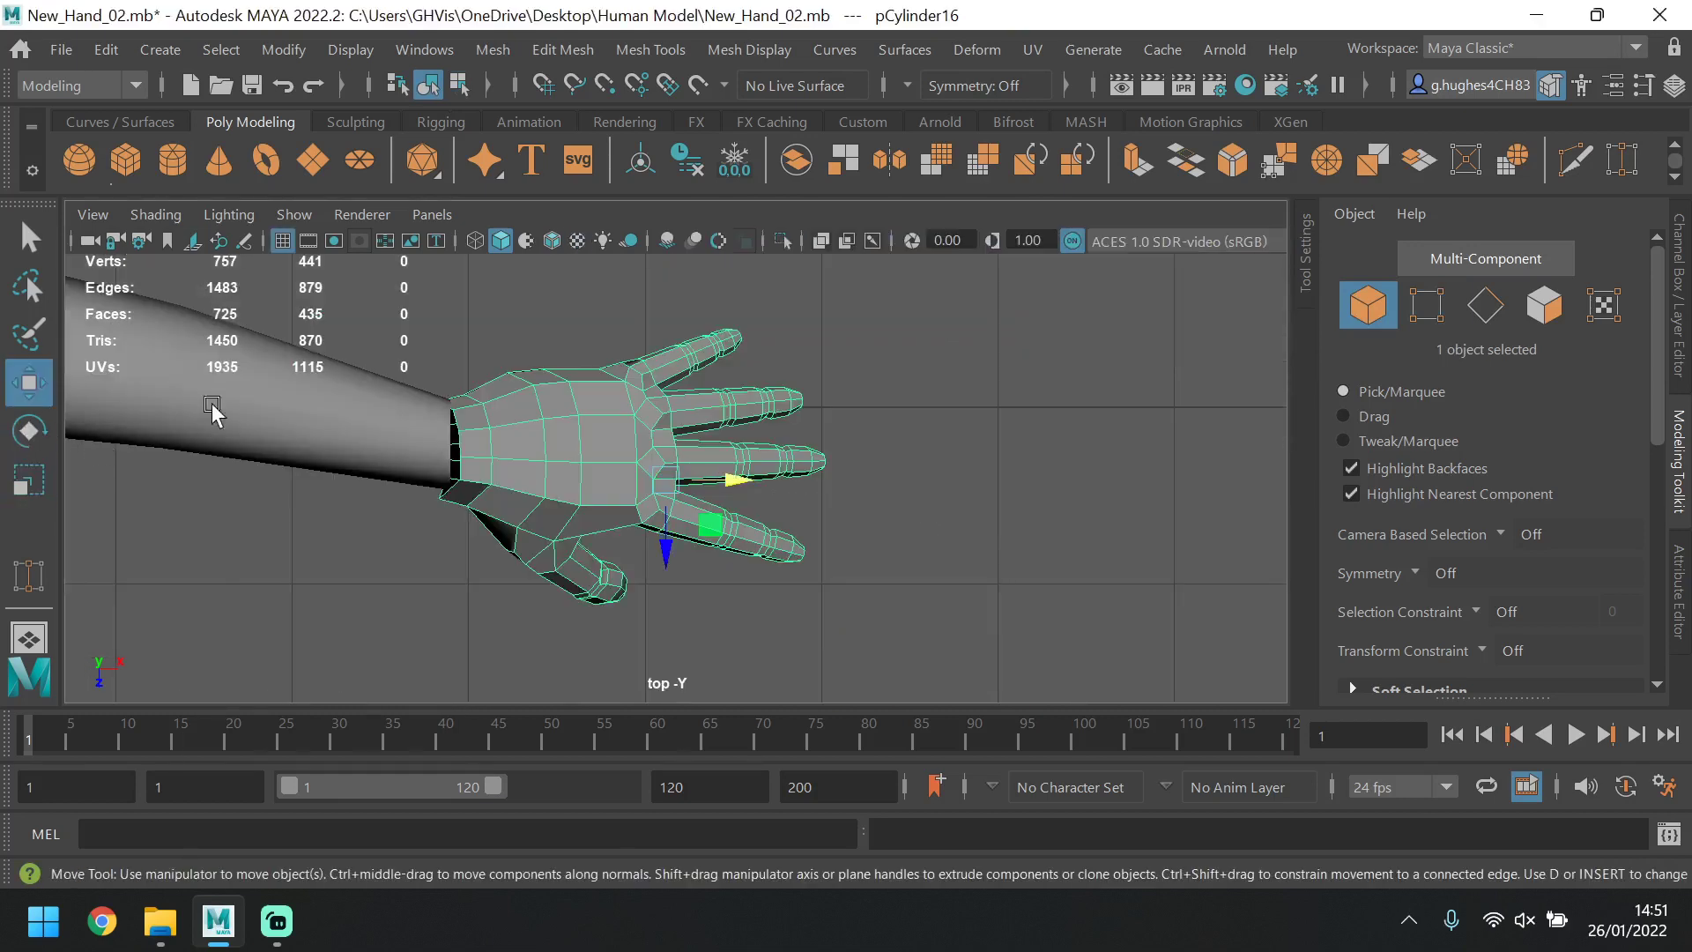
pyautogui.moveTo(710, 495); pyautogui.dragTo(728, 483)
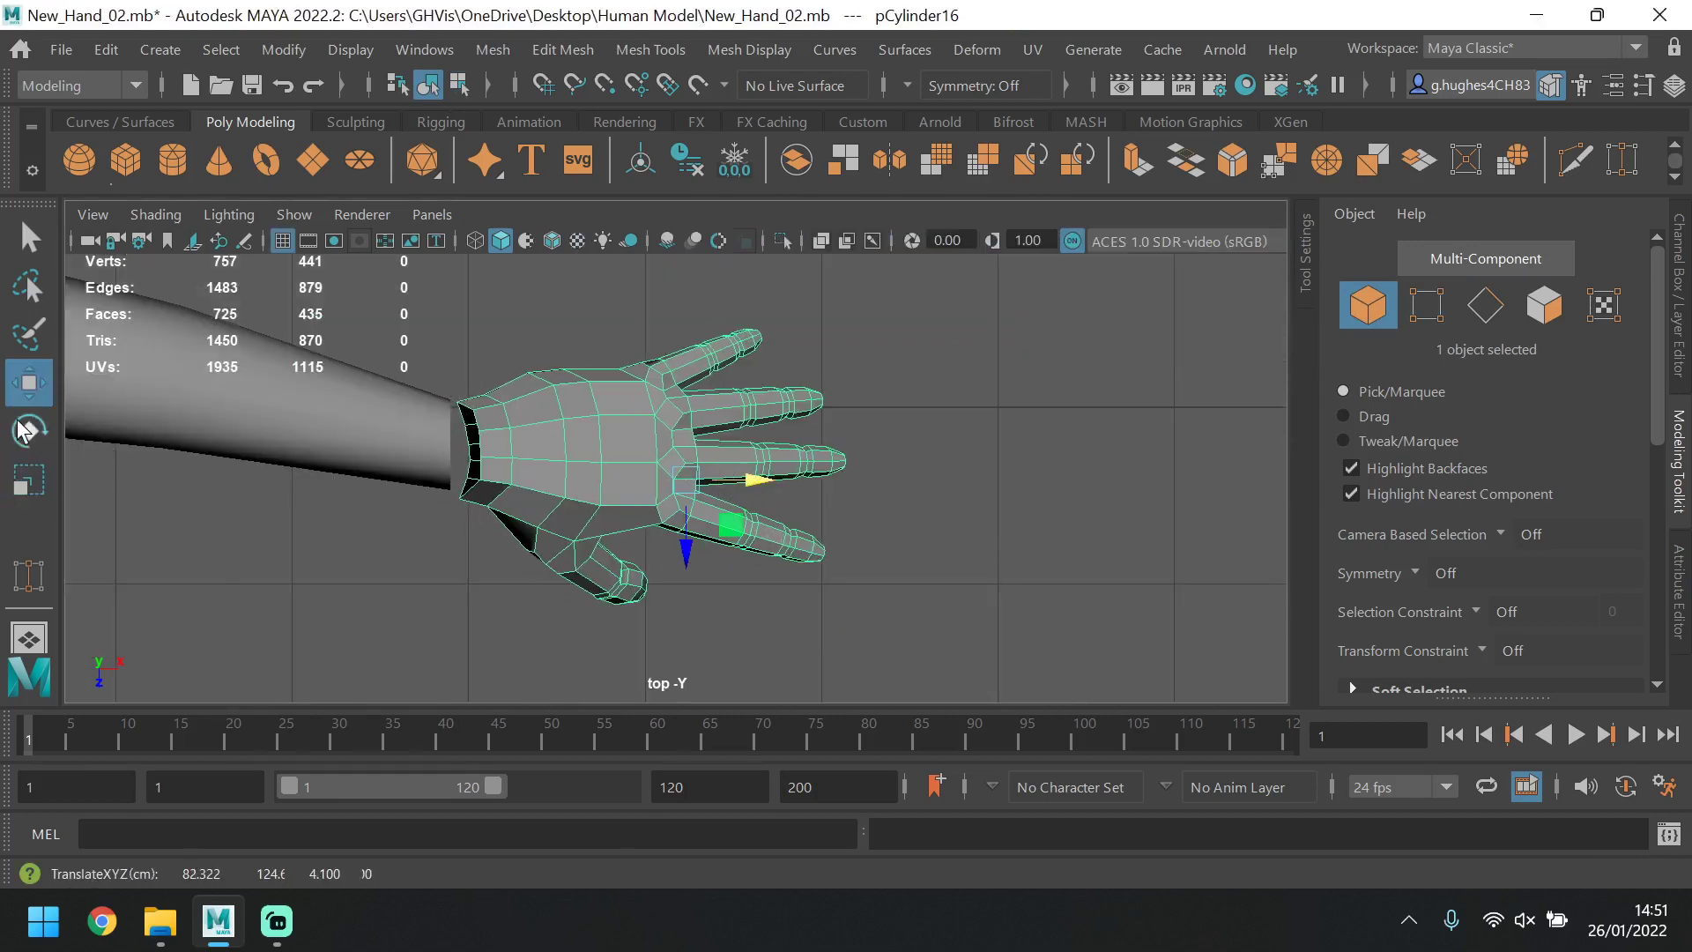
pyautogui.press('e')
pyautogui.moveTo(661, 542); pyautogui.dragTo(733, 515)
pyautogui.click(44, 377)
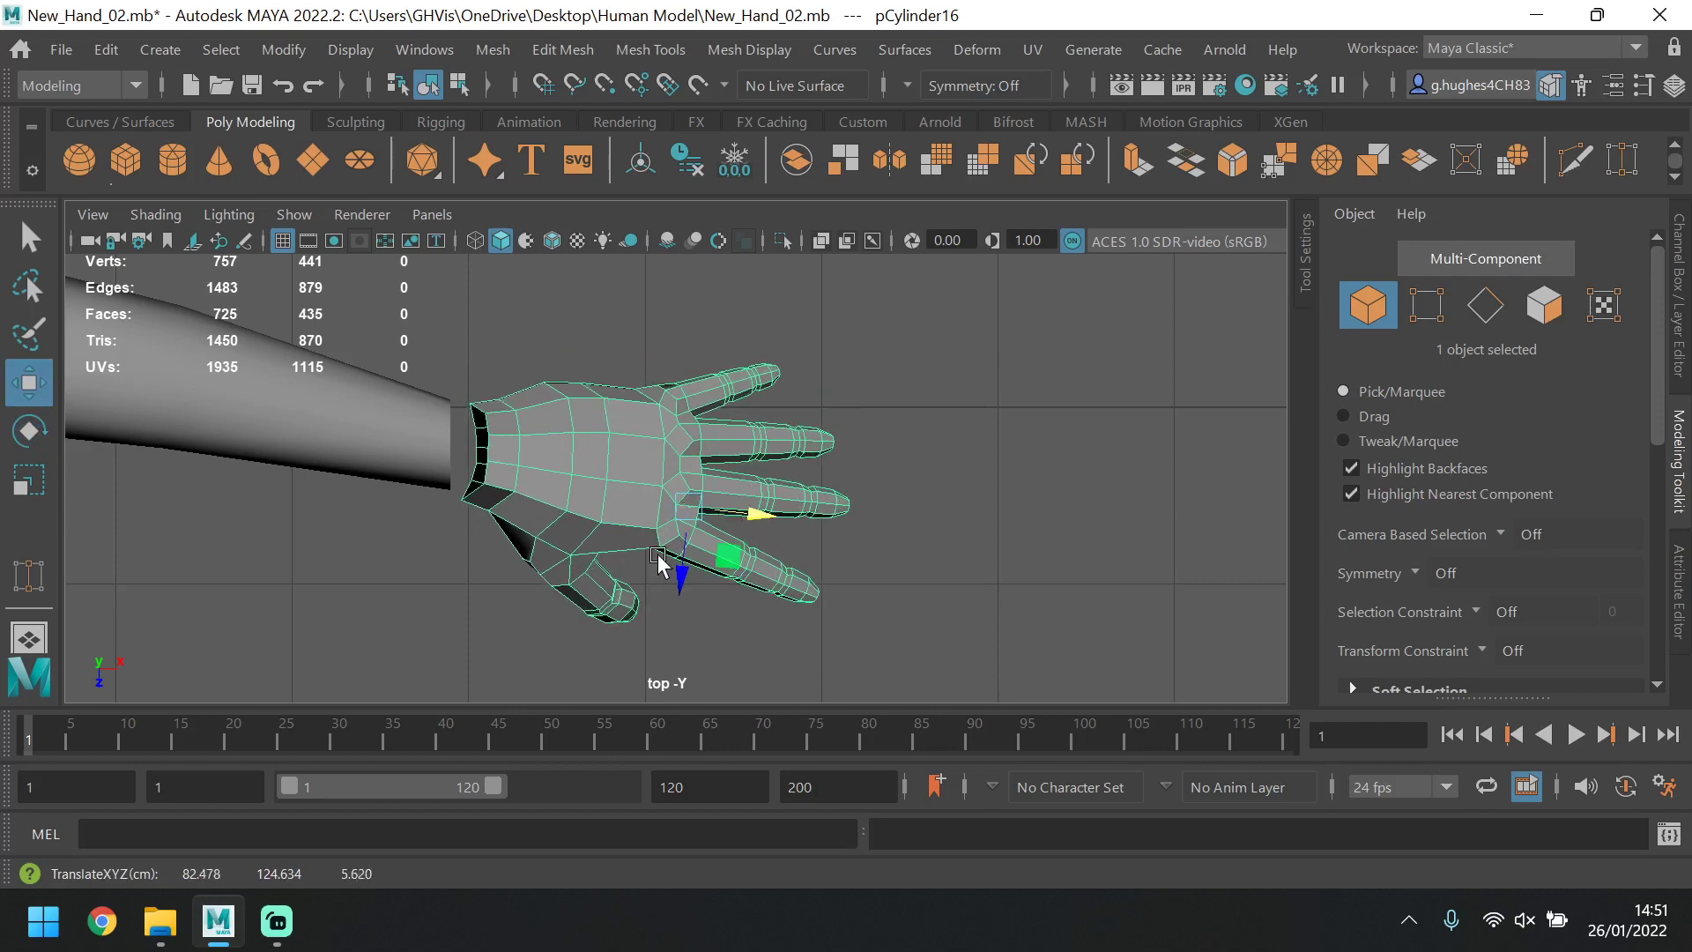
pyautogui.moveTo(659, 564); pyautogui.dragTo(679, 566)
# Select the ten border vertices of the wrist opening in the top view and flatten them with an X scale of 0.
pyautogui.press('space')
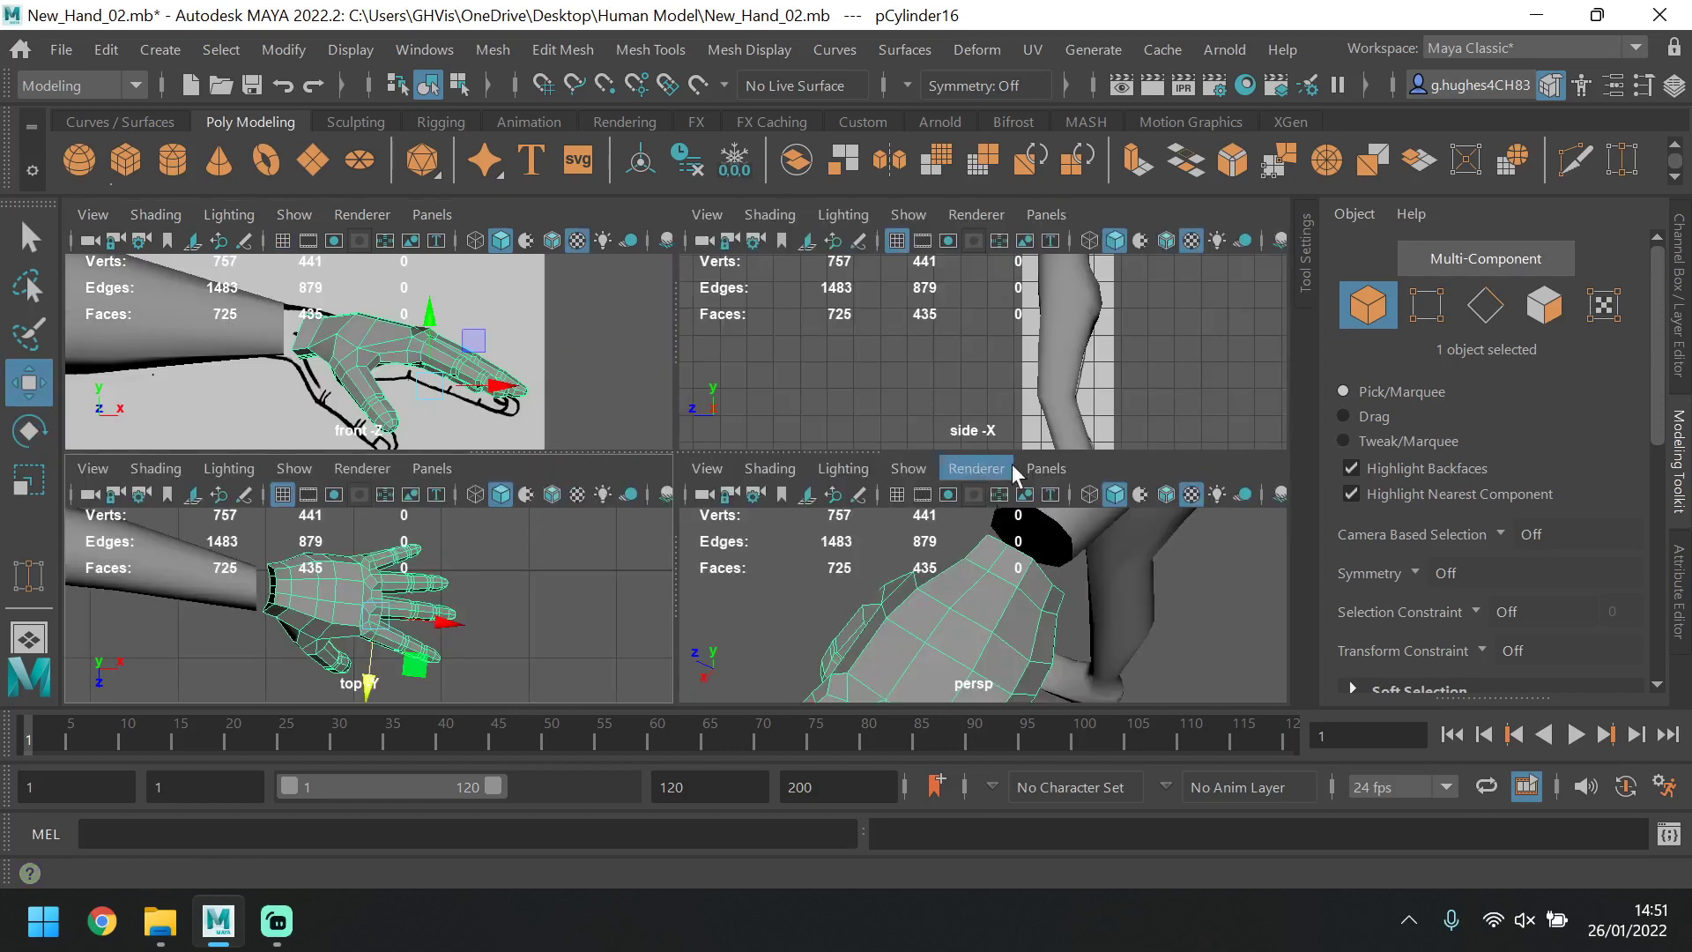
pyautogui.press('space')
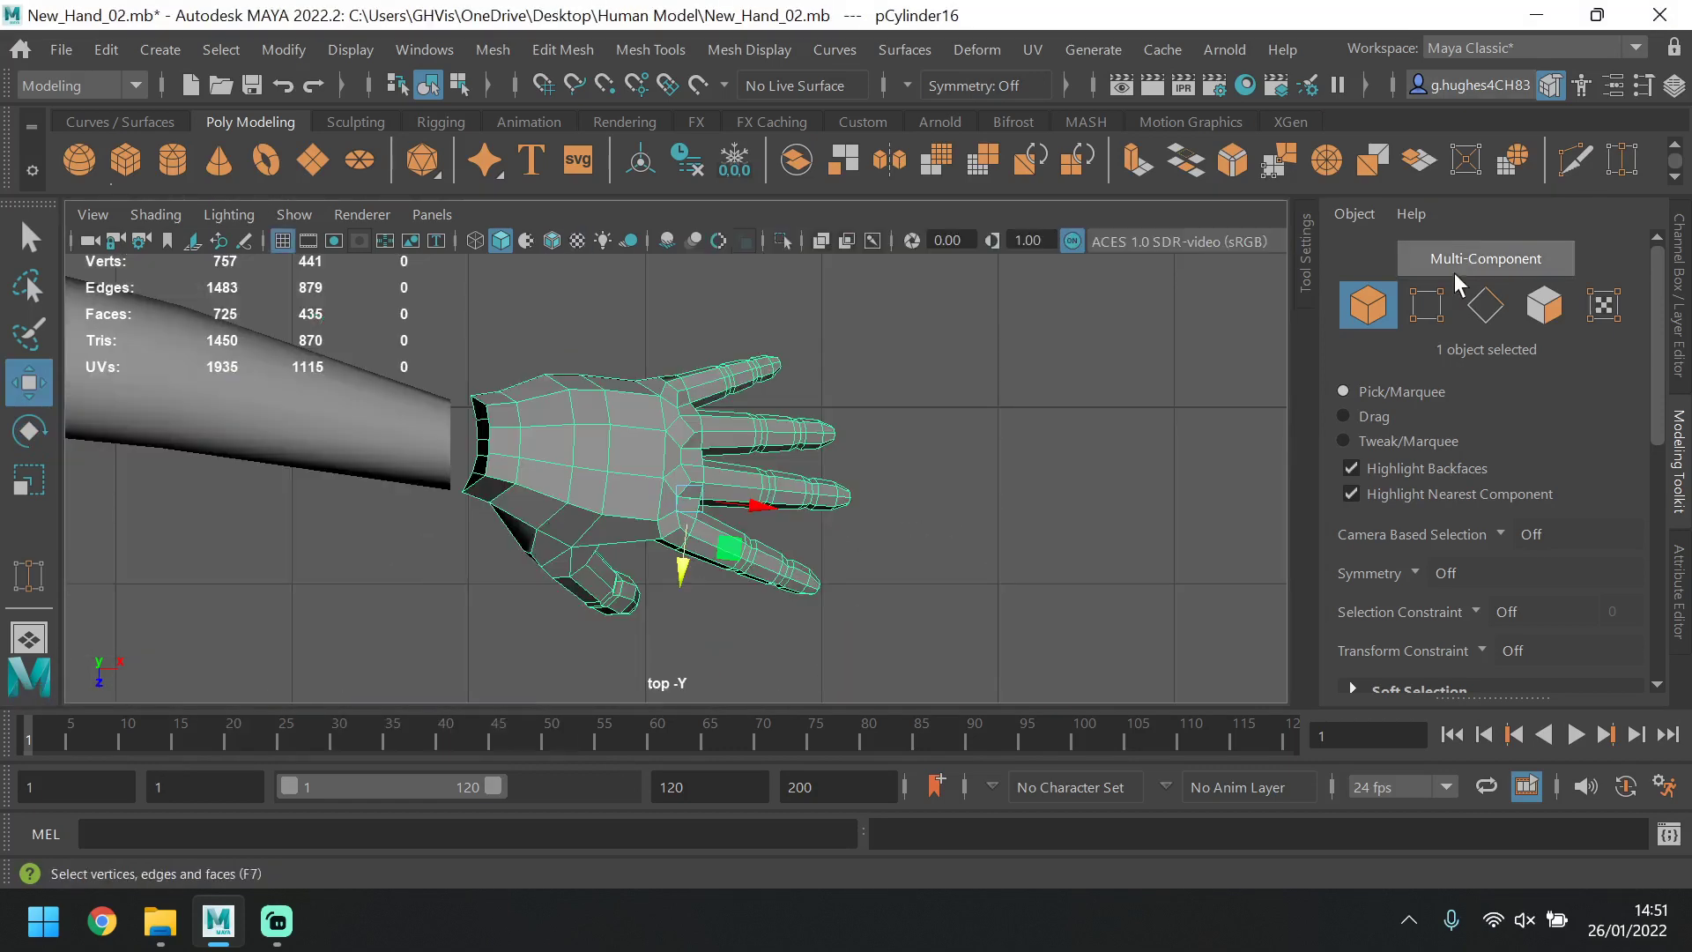
pyautogui.click(1426, 305)
pyautogui.scroll(3, 458, 414)
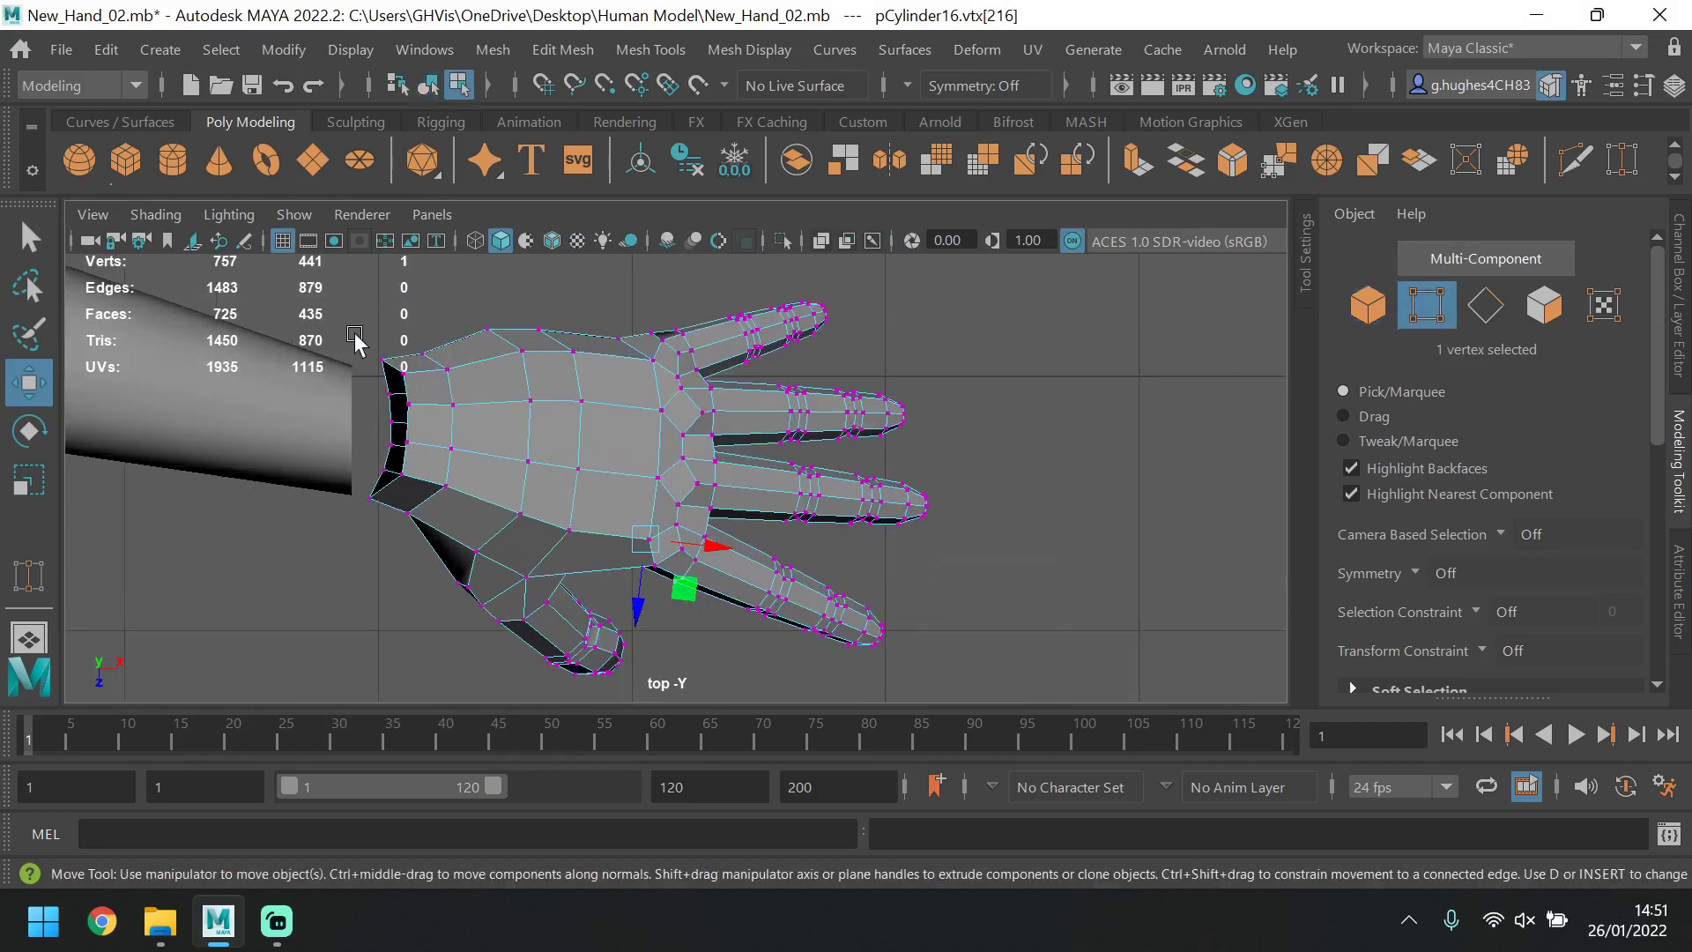
pyautogui.moveTo(353, 335); pyautogui.dragTo(412, 502)
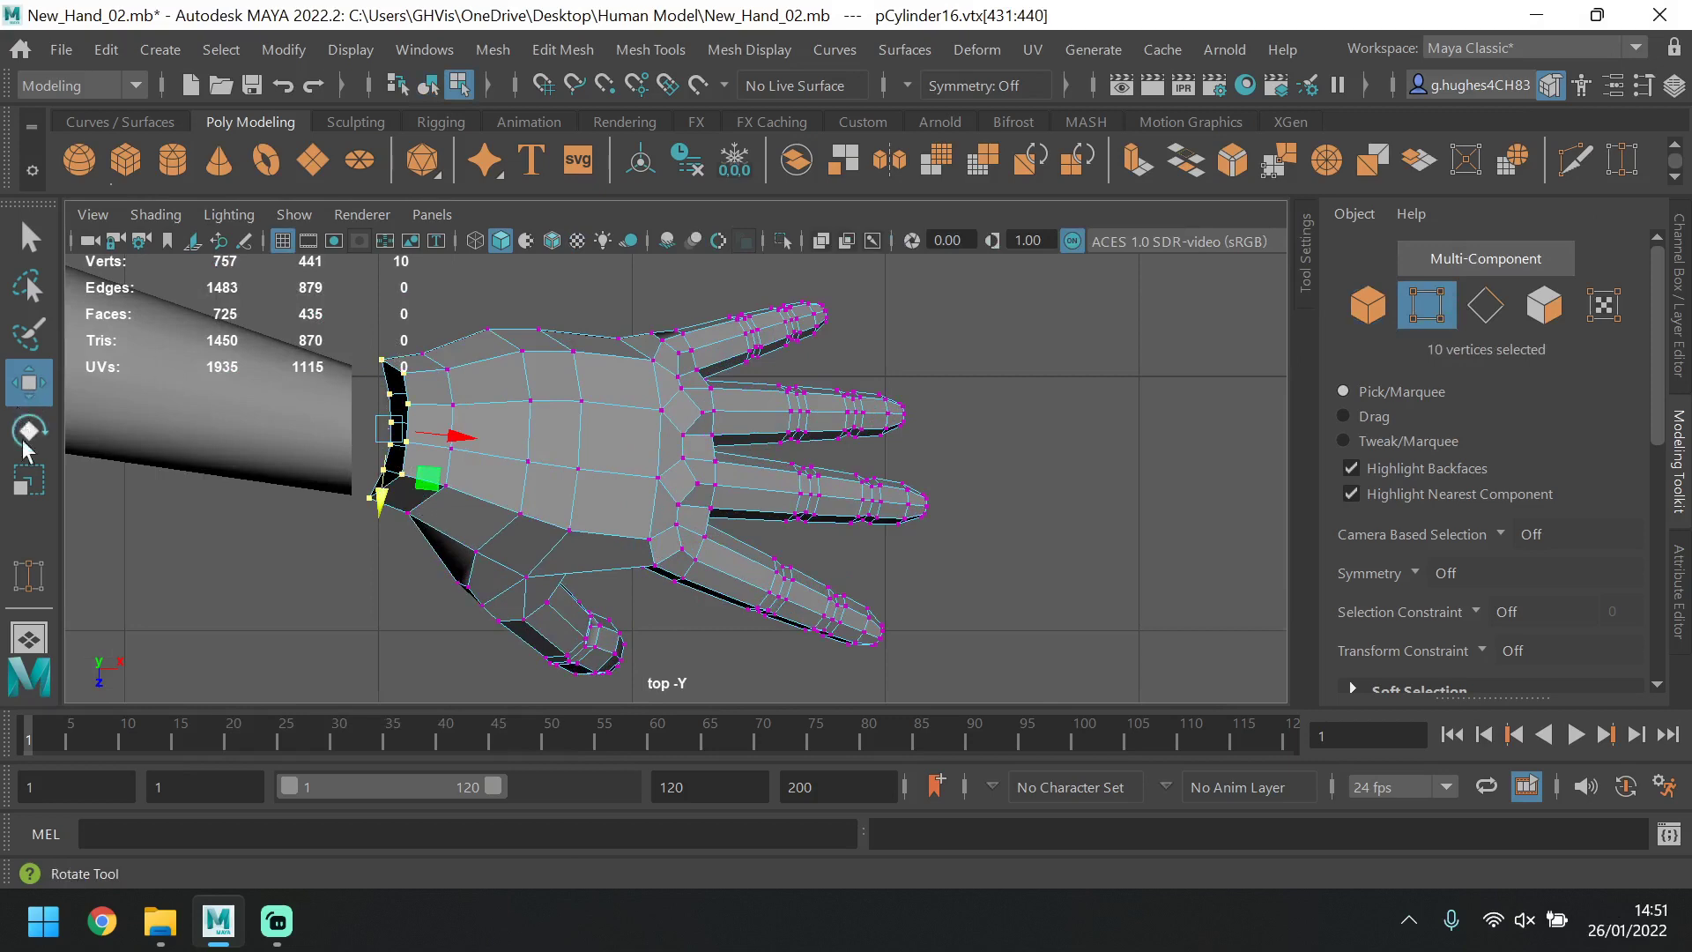
pyautogui.press('r')
pyautogui.moveTo(452, 427); pyautogui.dragTo(376, 427)
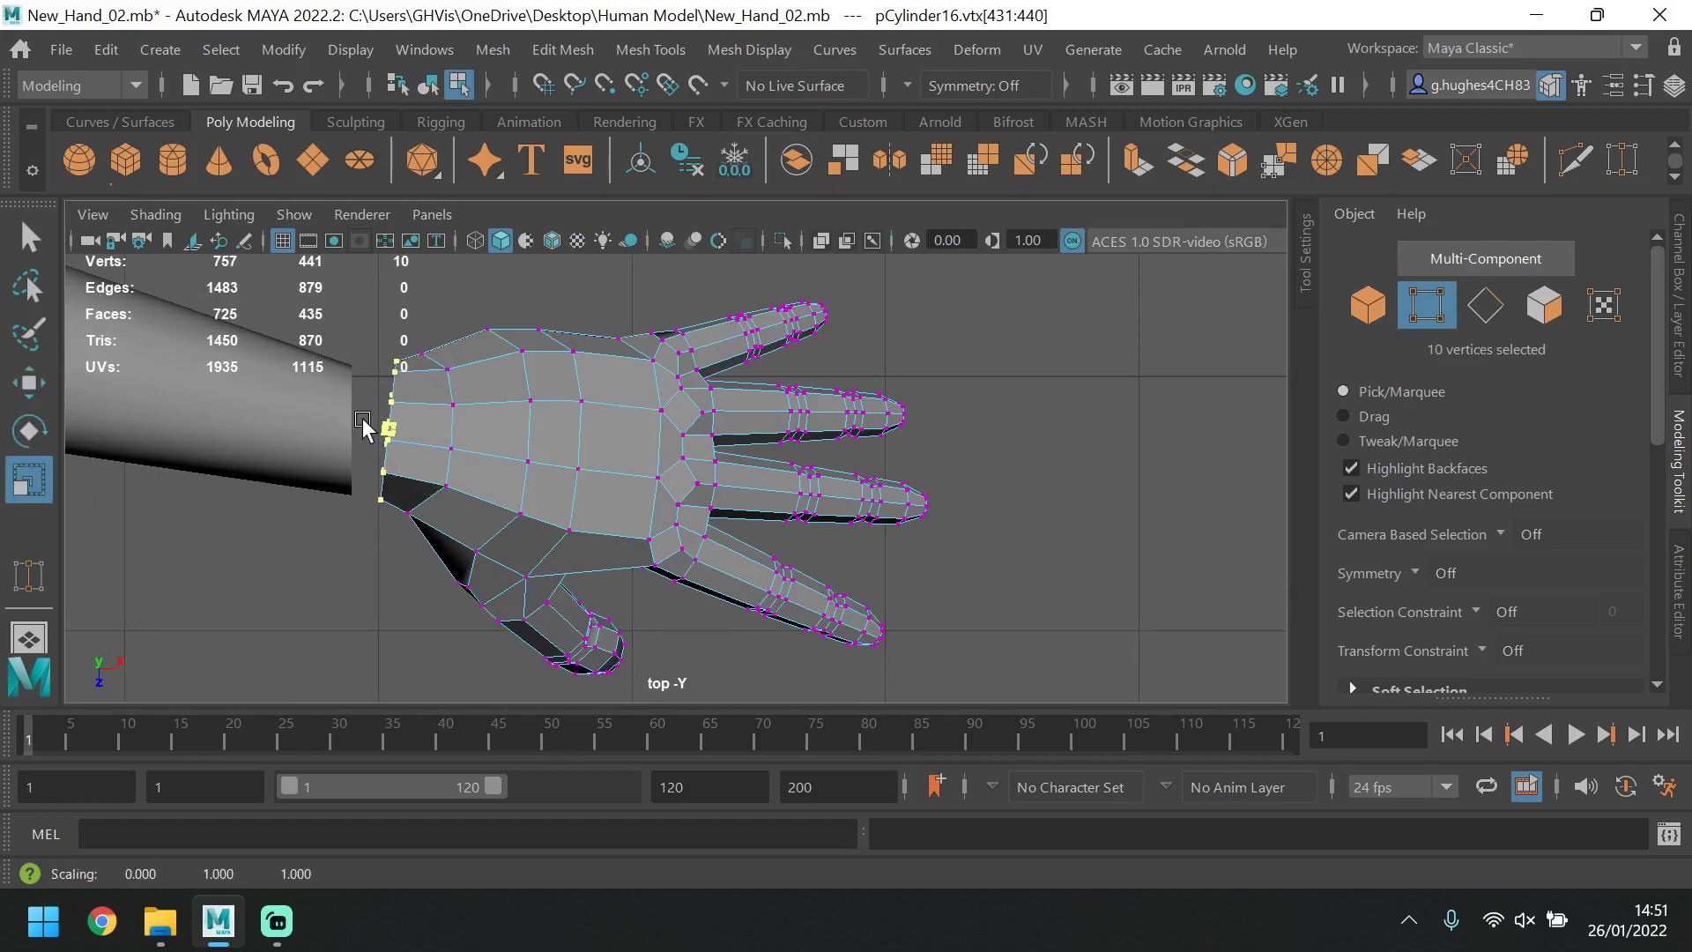
# Move the flattened wrist border toward the forearm and rotate it to run parallel with the forearm's end.
pyautogui.click(20, 381)
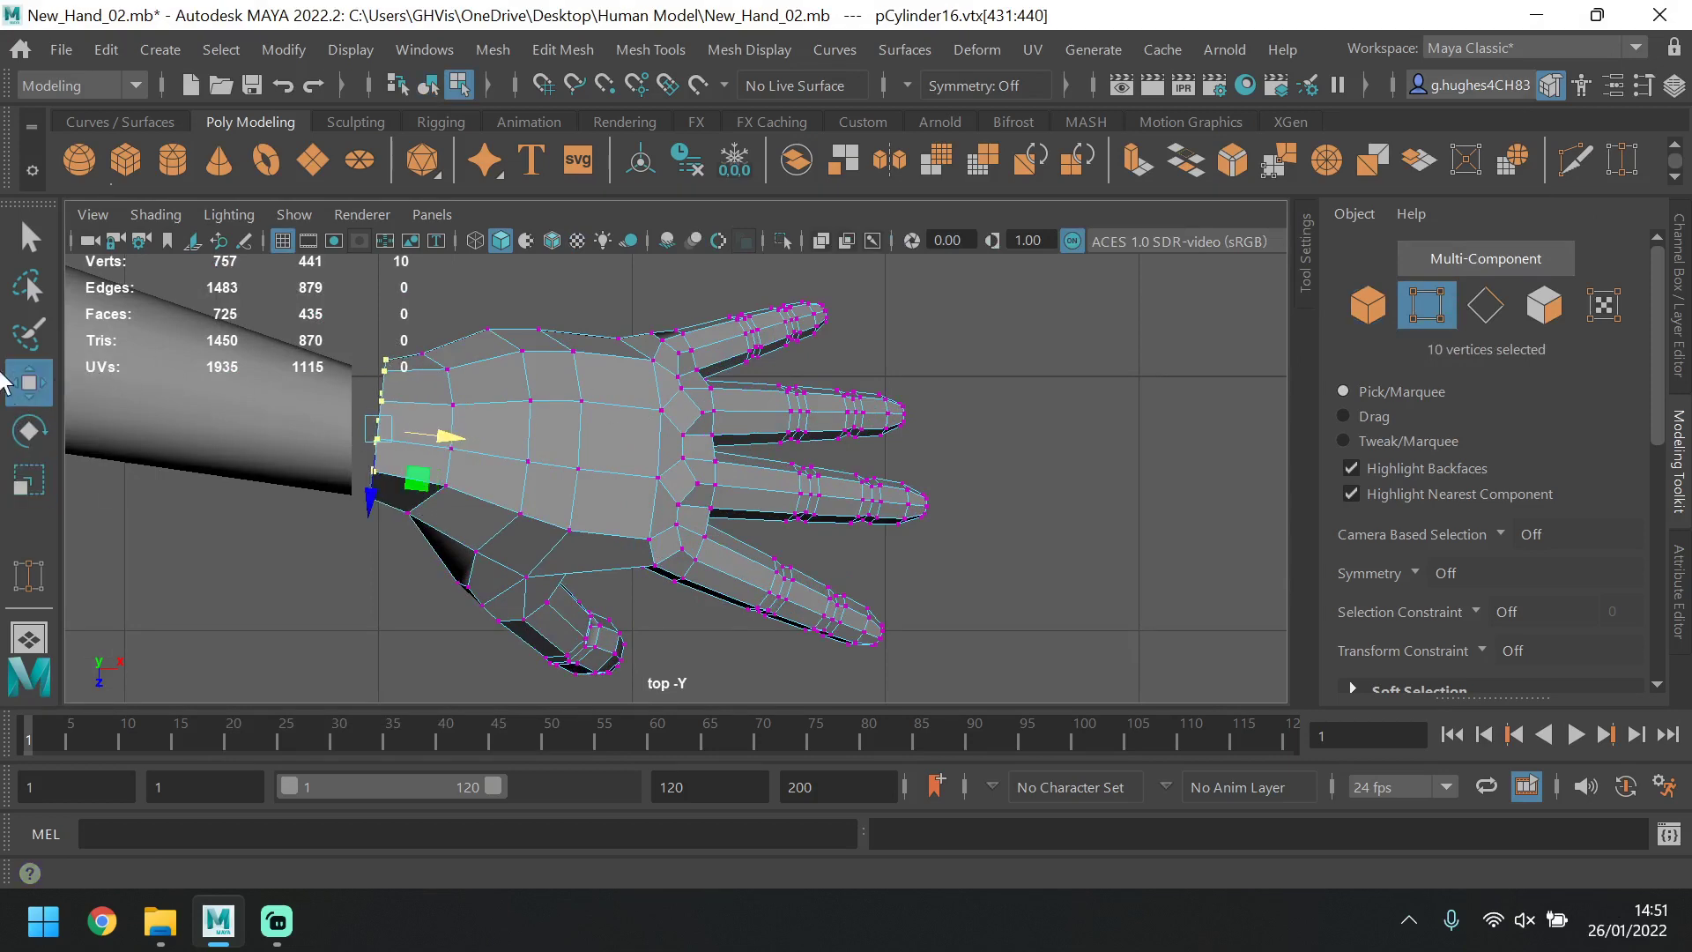
pyautogui.click(28, 429)
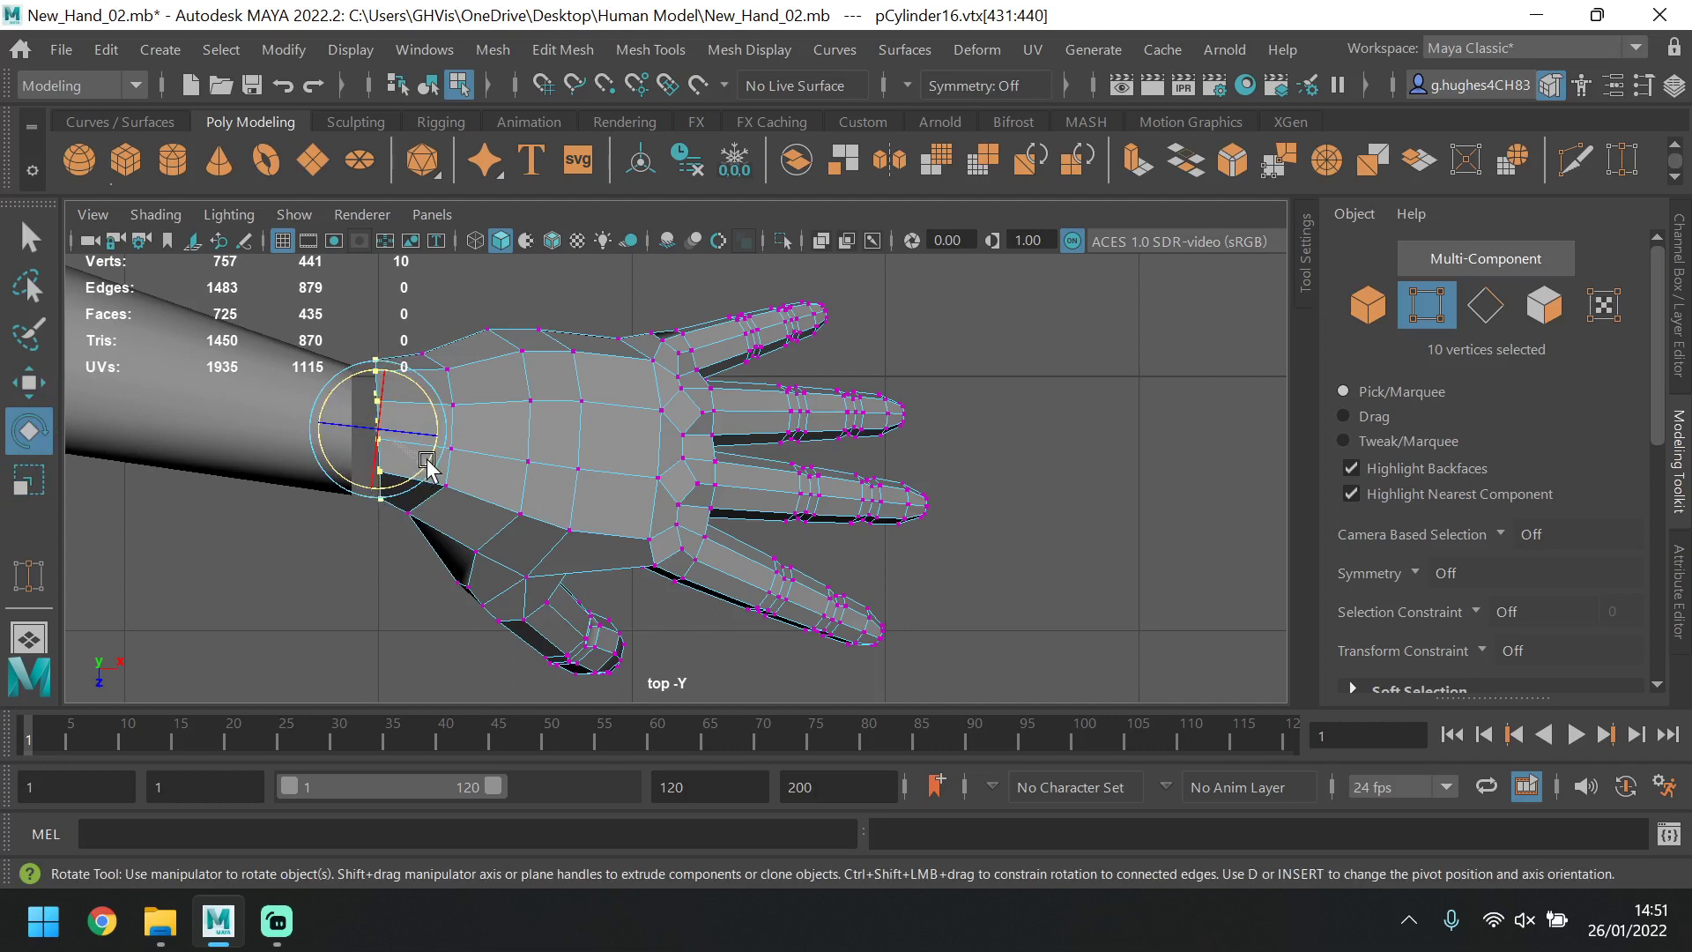
pyautogui.moveTo(427, 465); pyautogui.dragTo(424, 470)
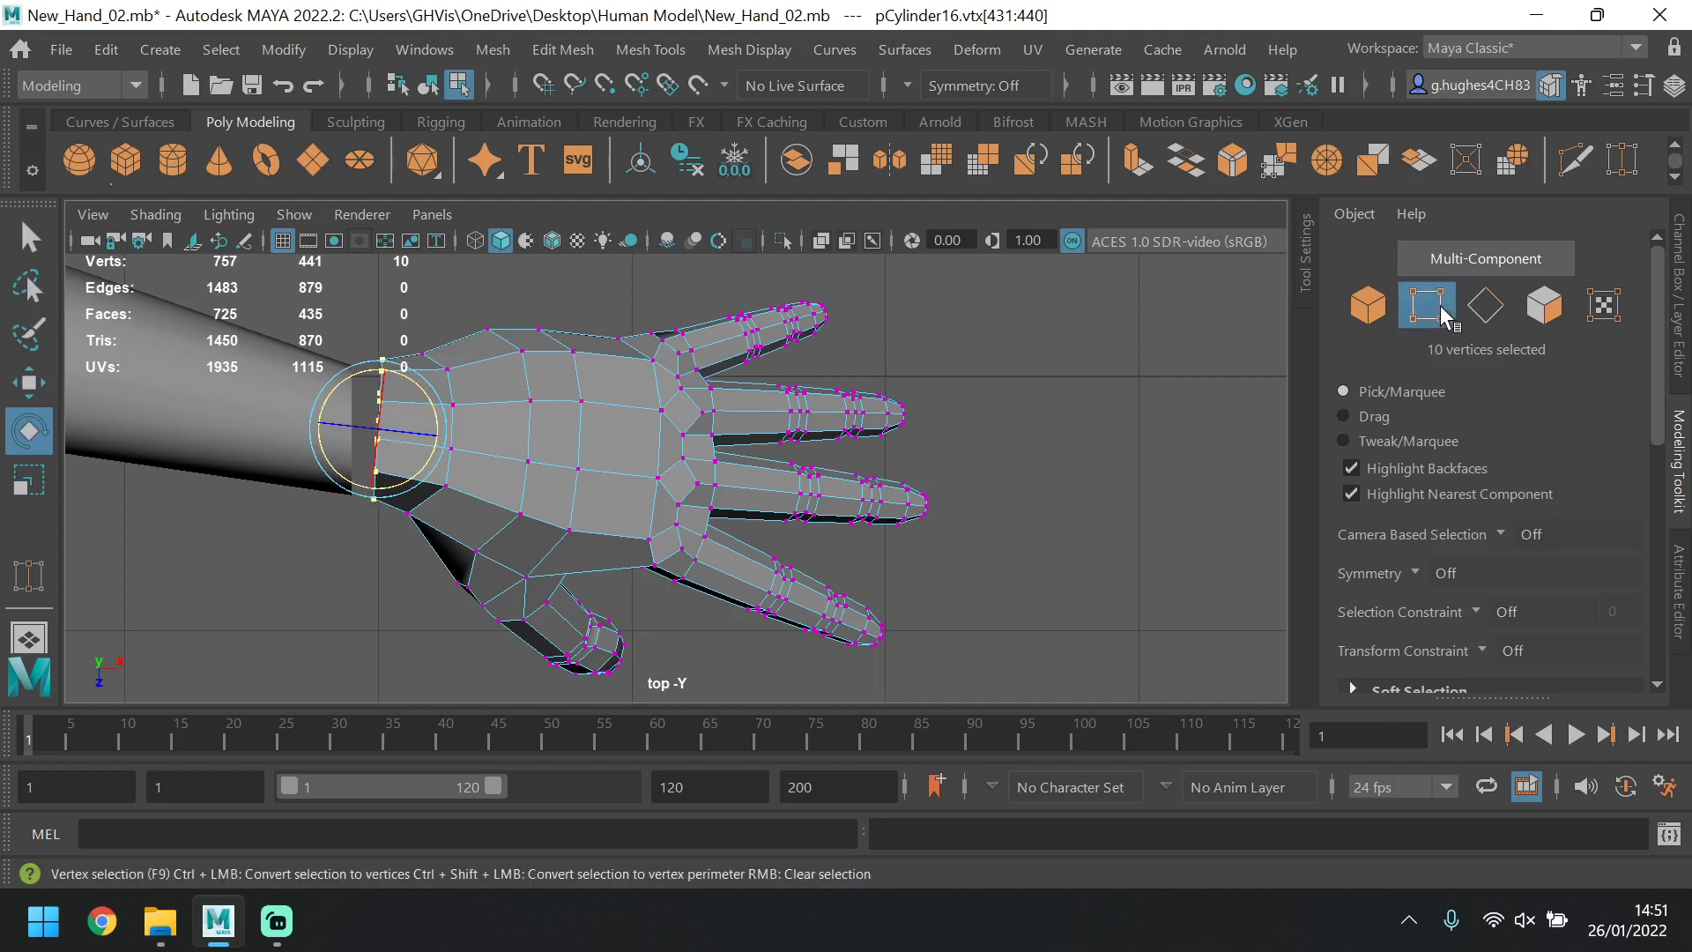
pyautogui.click(490, 315)
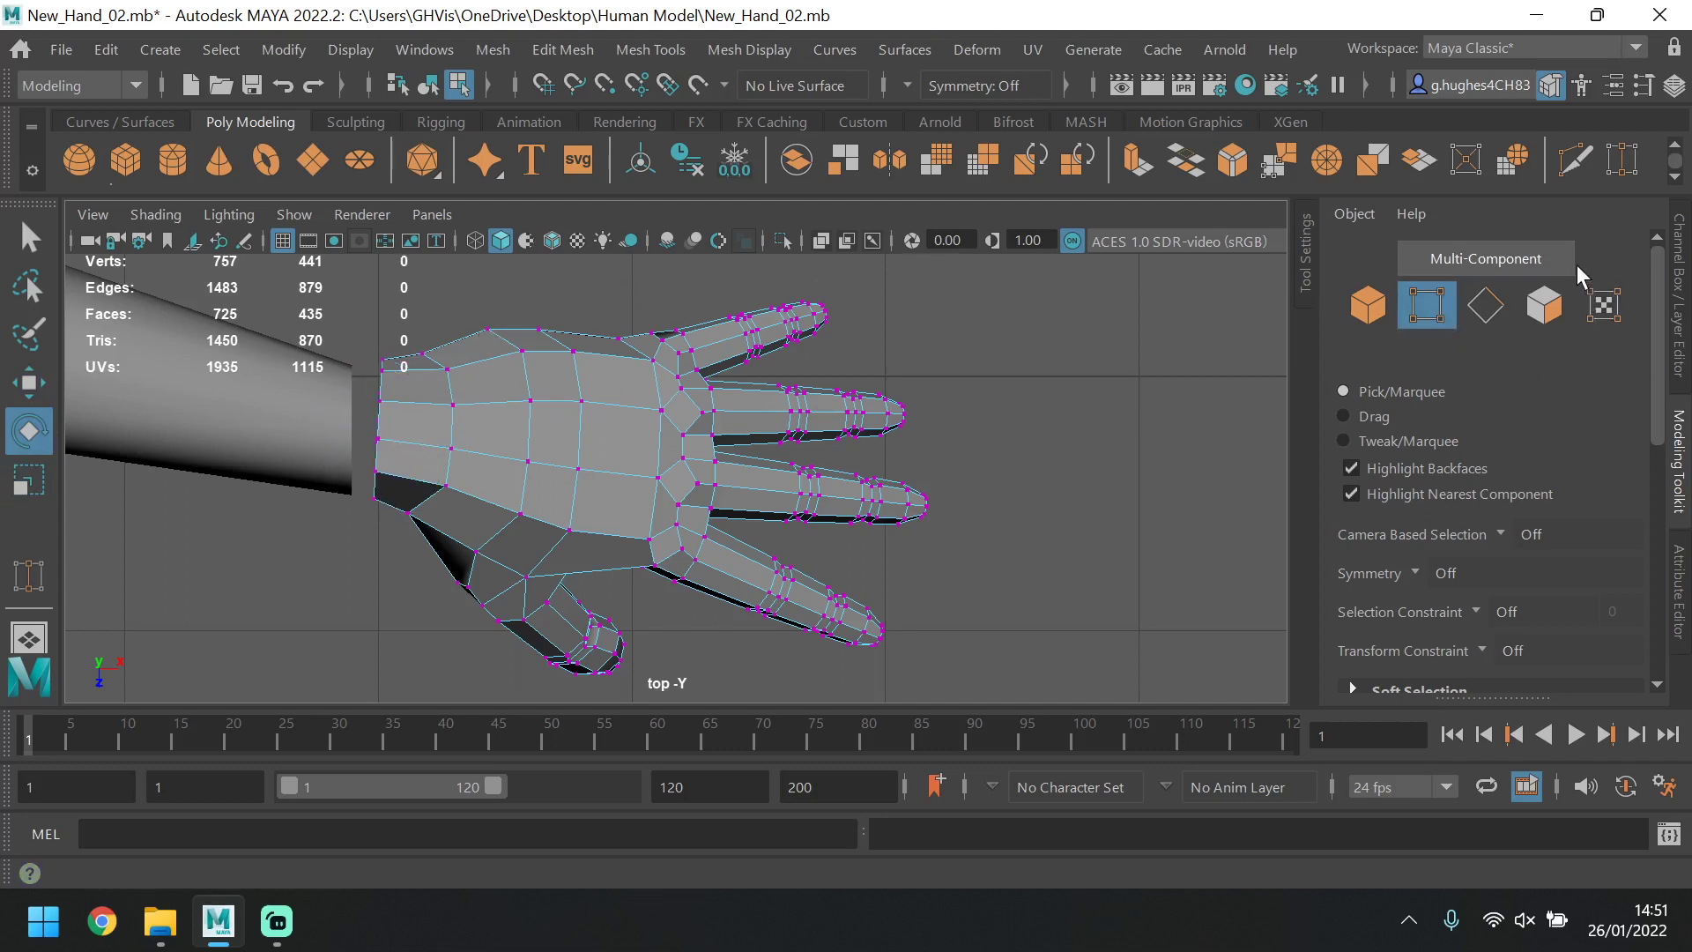
# Select the ten wrist border vertices in the front view and scale them vertically to about 1.163.
pyautogui.click(1485, 306)
pyautogui.press('space')
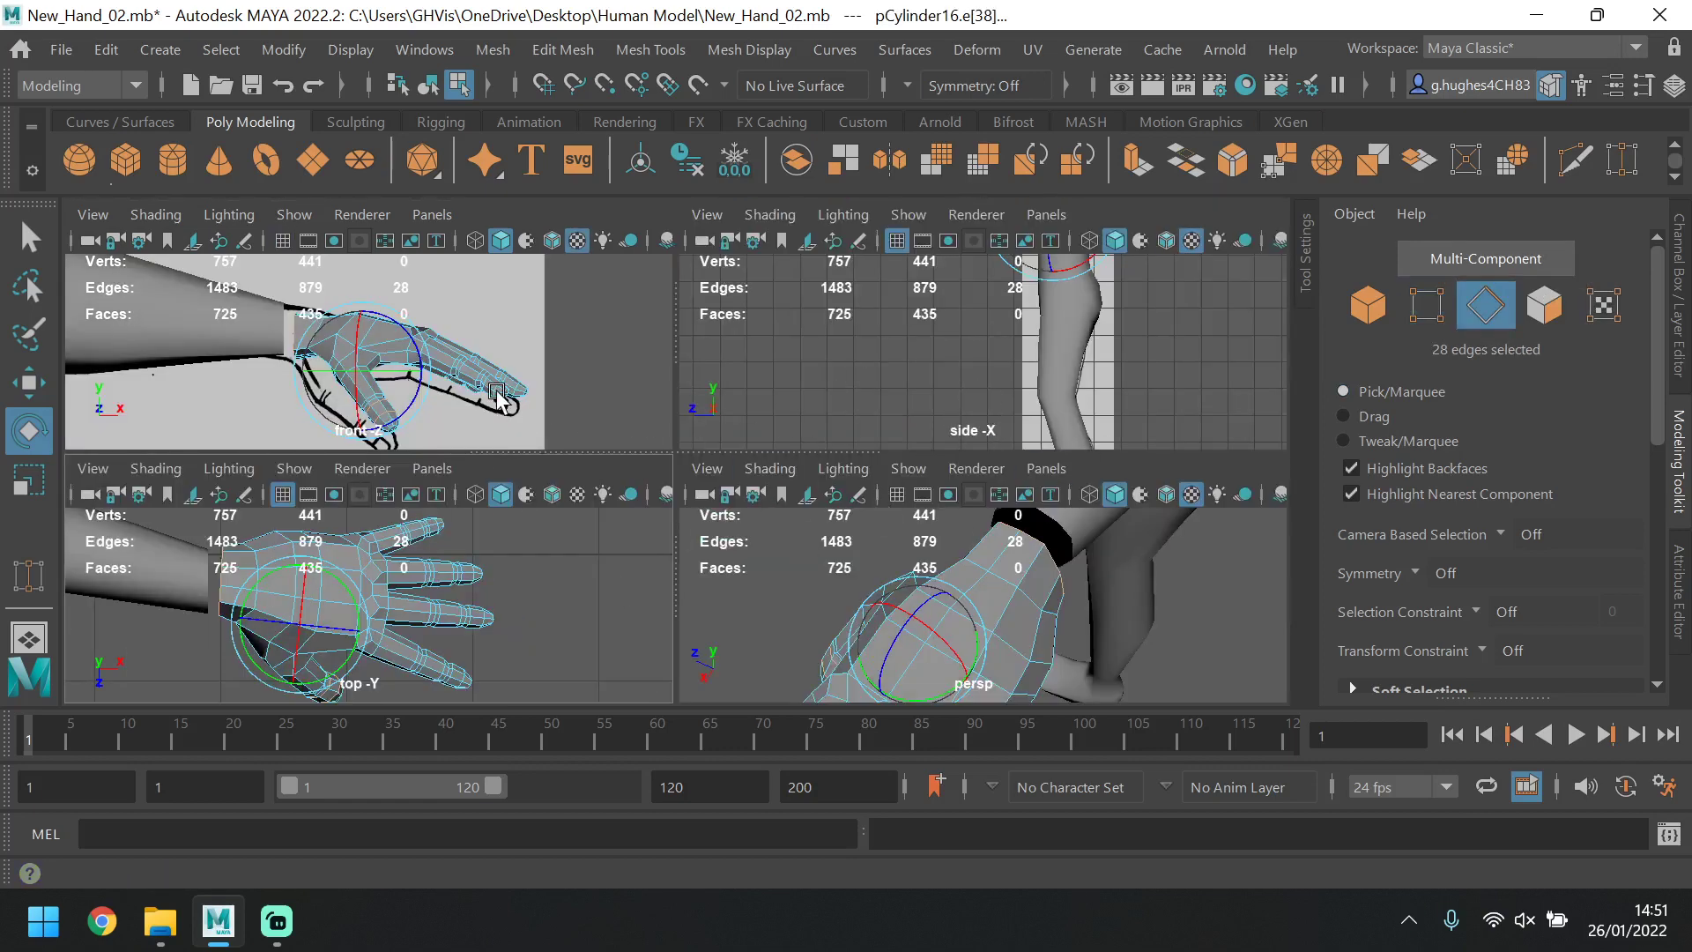
pyautogui.press('space')
pyautogui.scroll(1, 401, 414)
pyautogui.click(400, 414)
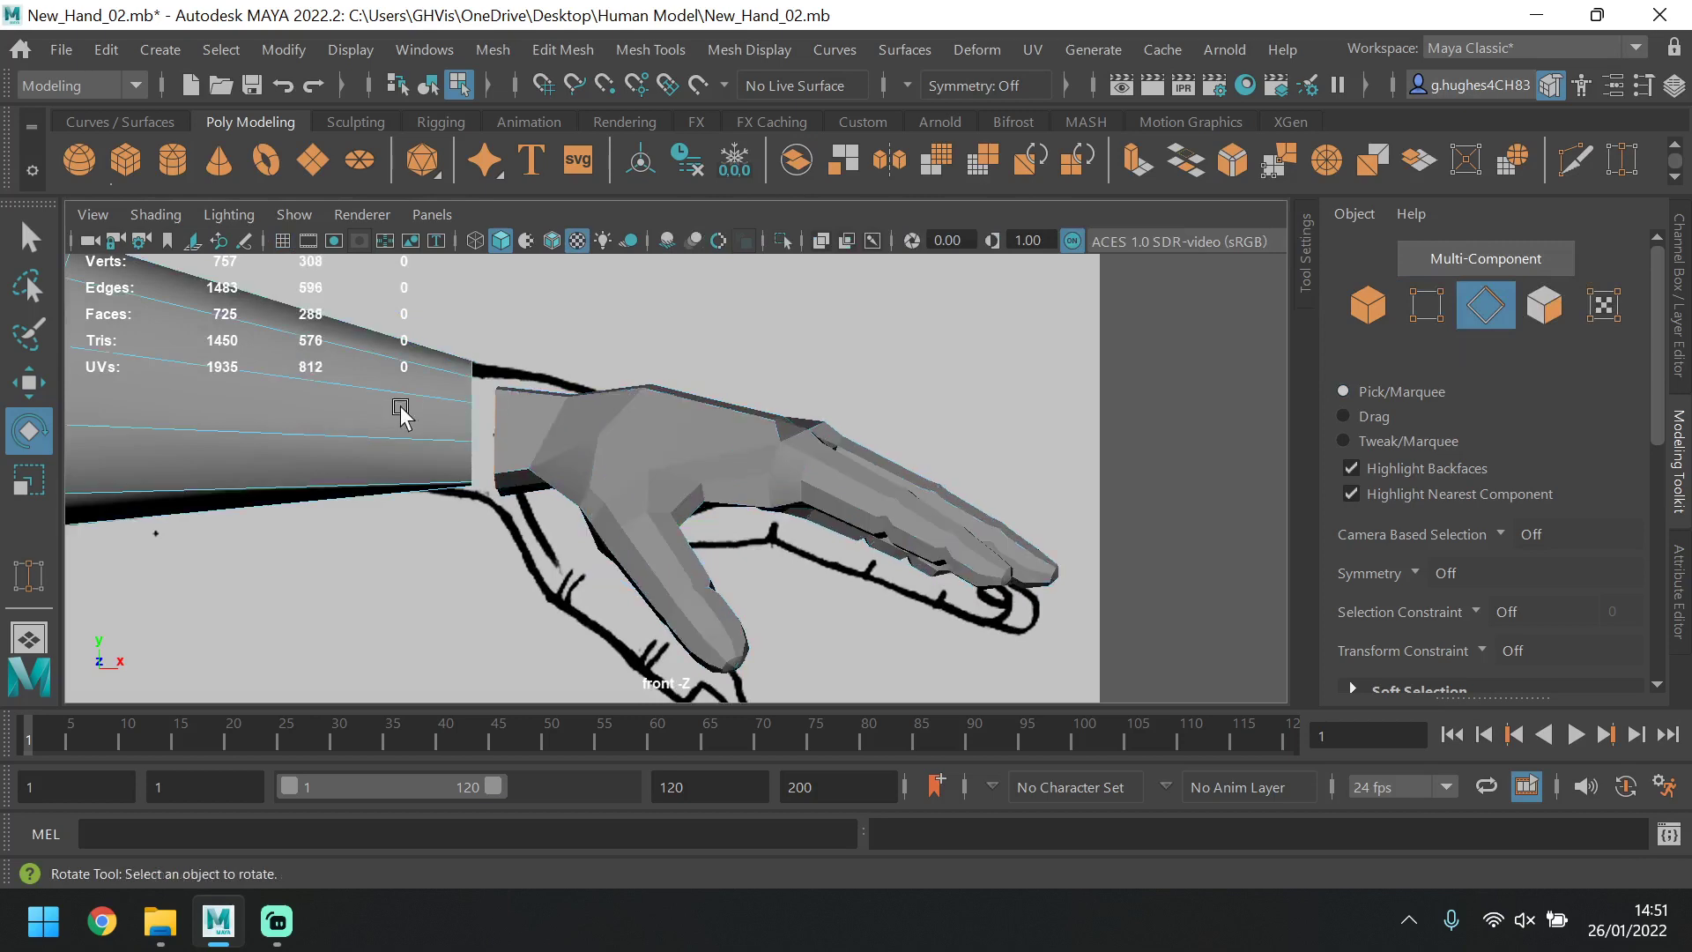
pyautogui.click(714, 458)
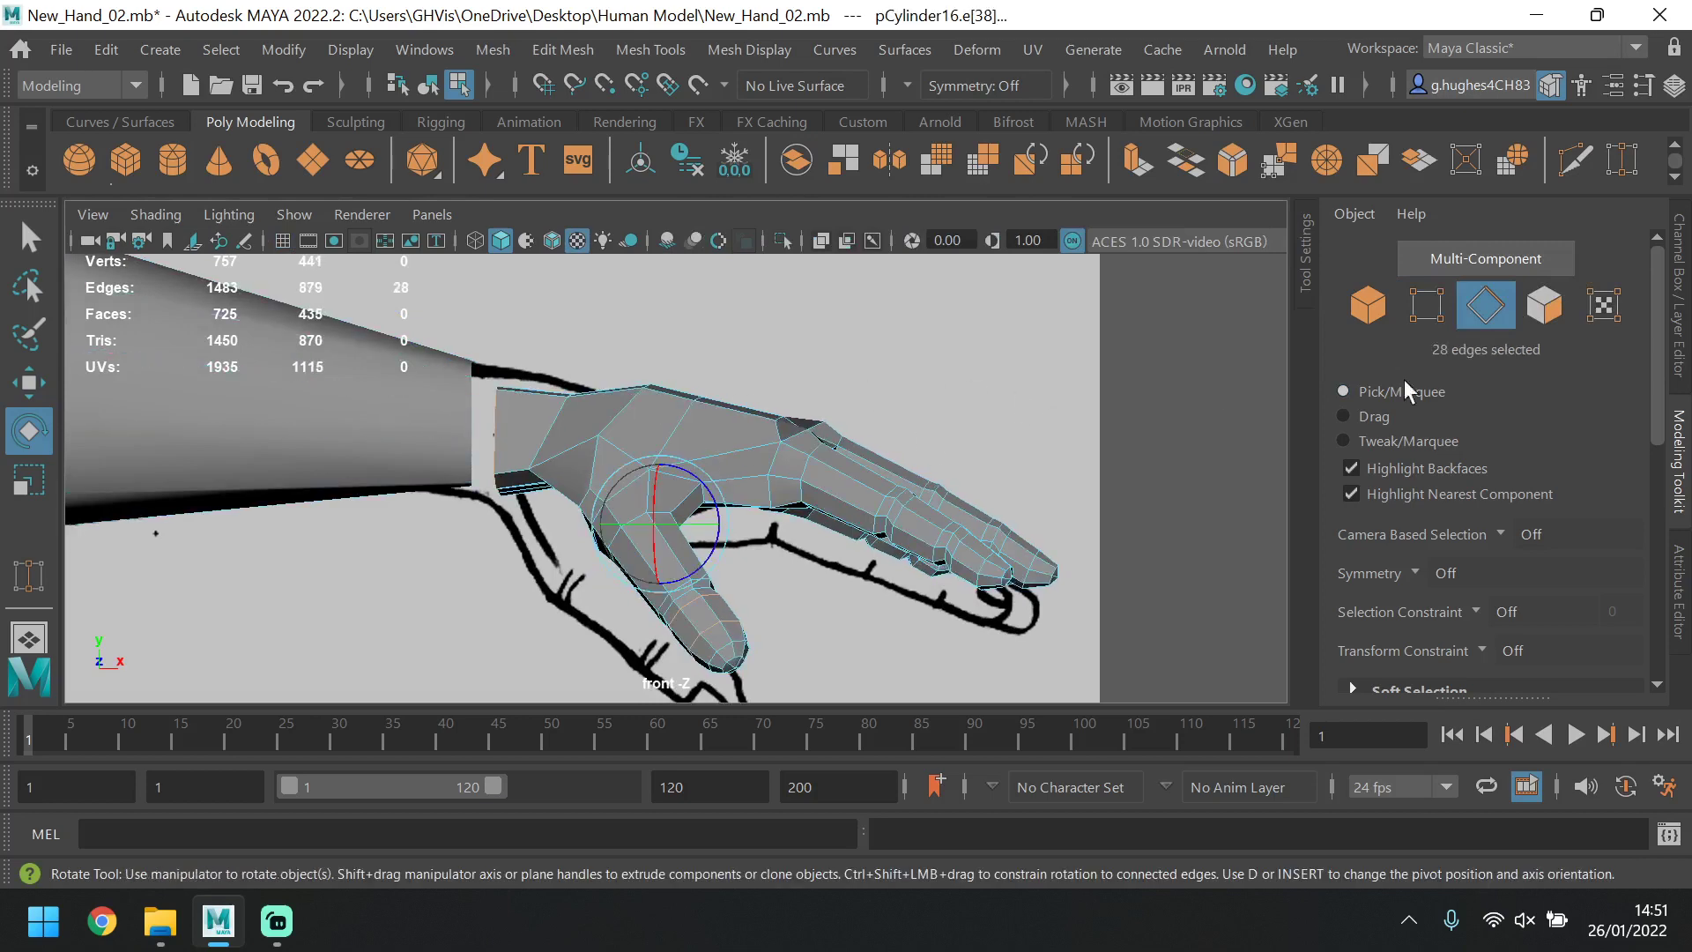
pyautogui.click(1436, 304)
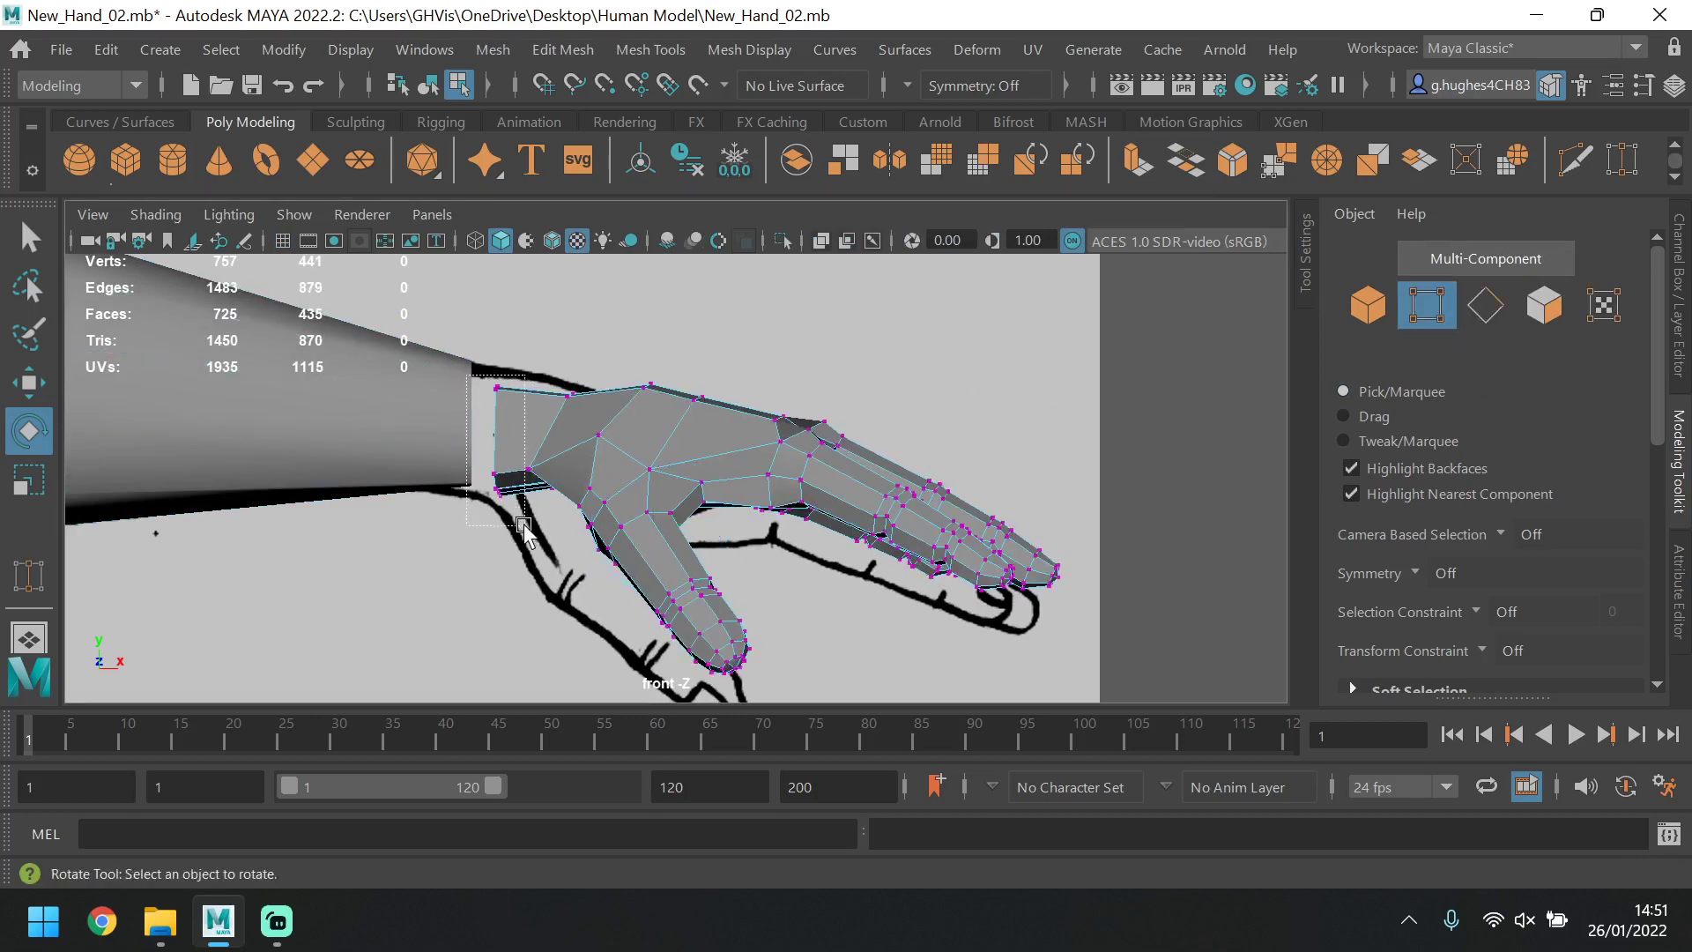
pyautogui.moveTo(523, 527); pyautogui.dragTo(525, 529)
pyautogui.press('r')
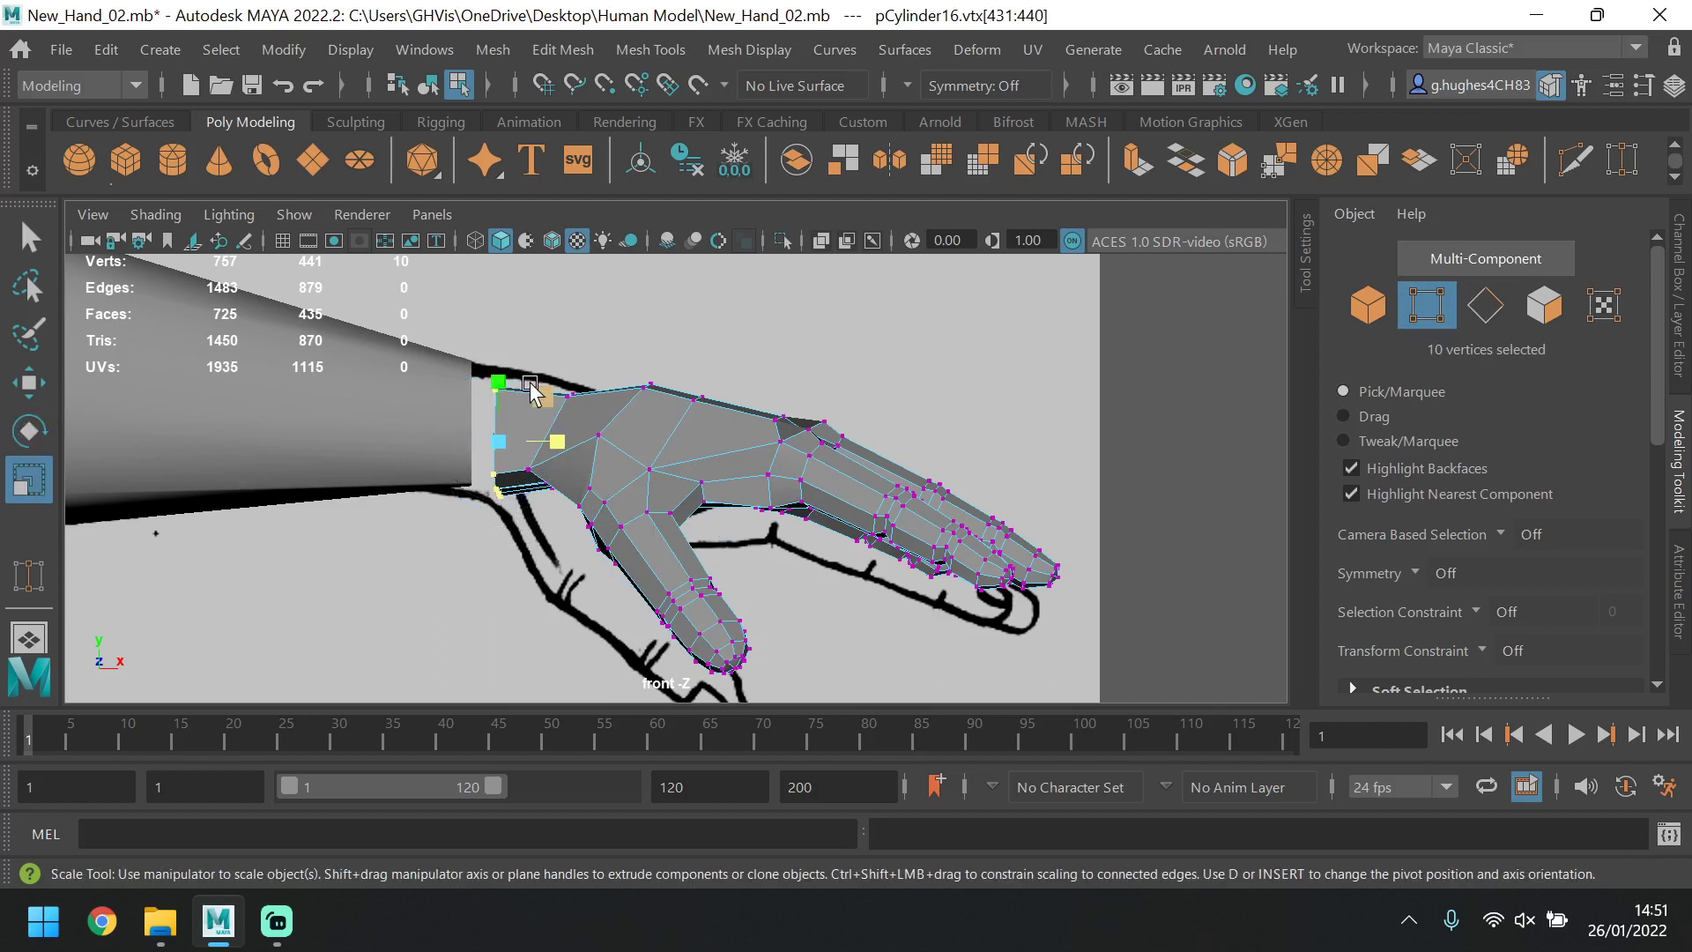
pyautogui.moveTo(511, 385); pyautogui.dragTo(509, 371)
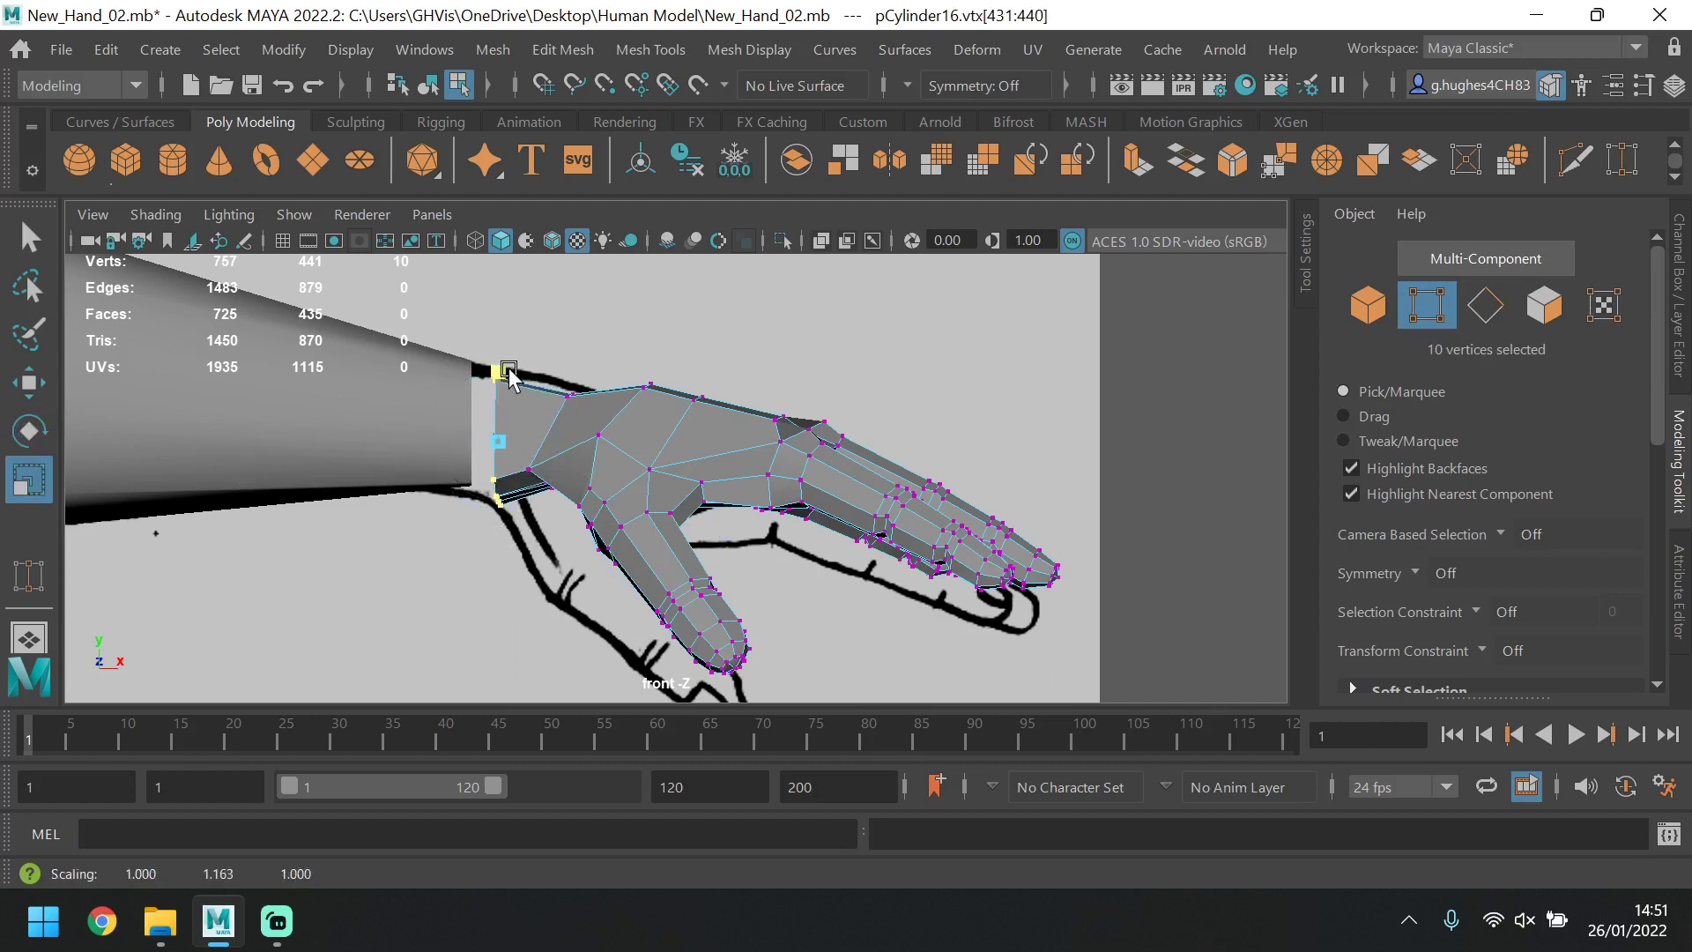
# Move the whole hand up slightly so the top of the wrist lines up with the forearm.
pyautogui.press('w')
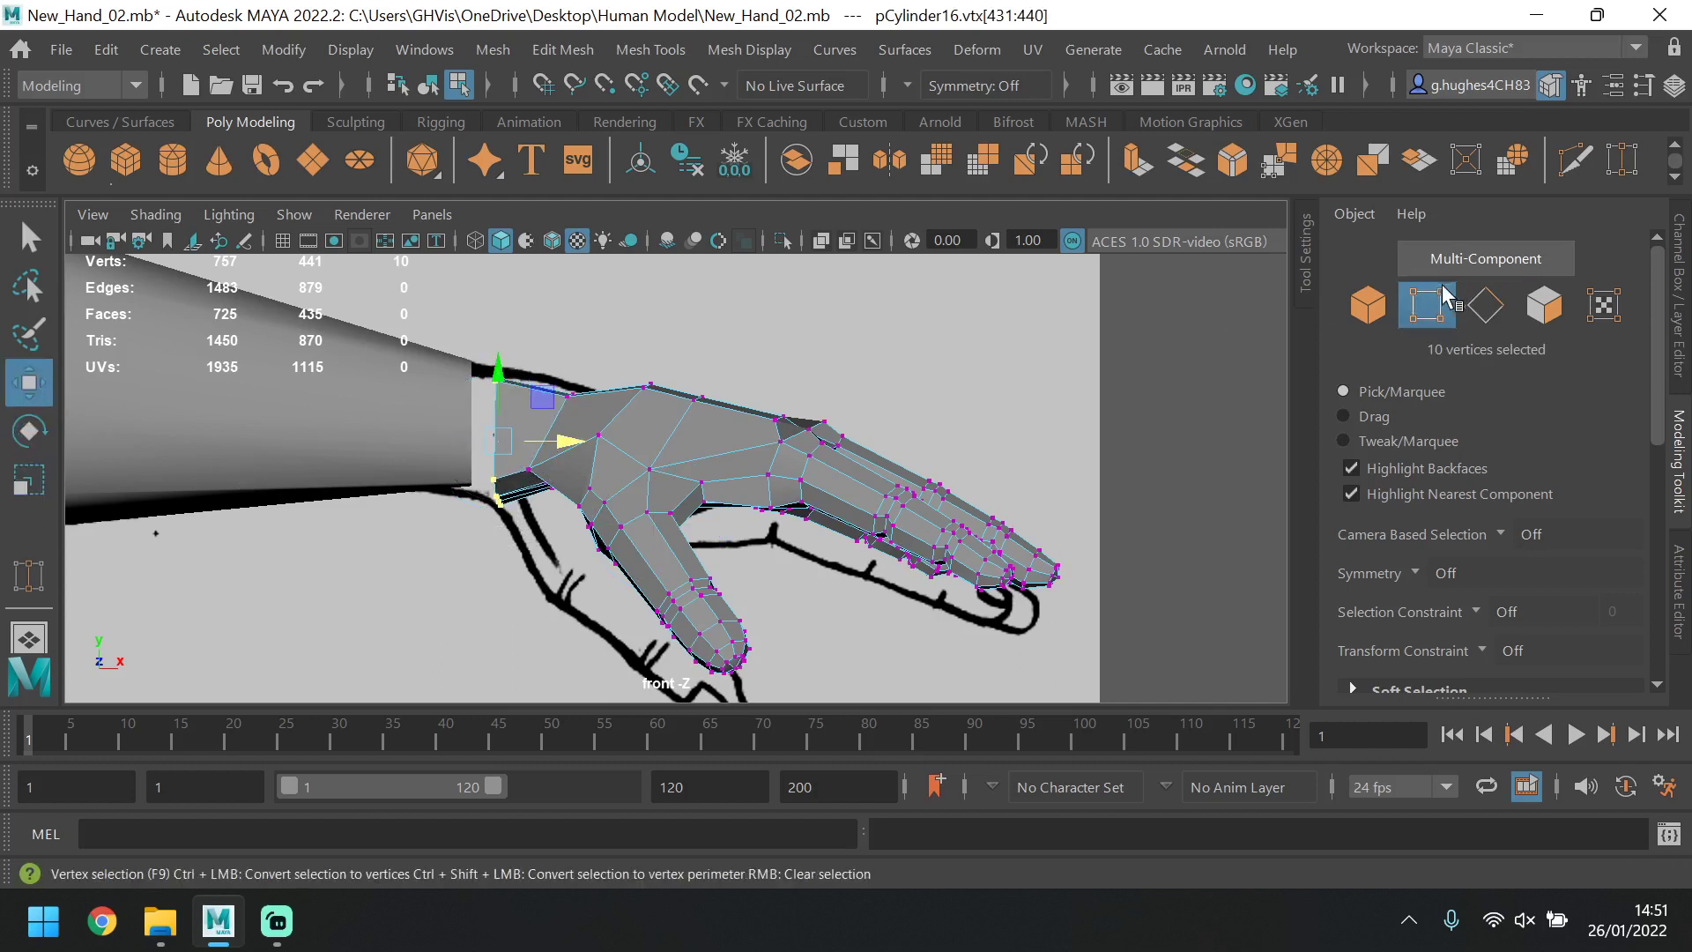
pyautogui.click(1367, 304)
pyautogui.moveTo(814, 483); pyautogui.dragTo(815, 474)
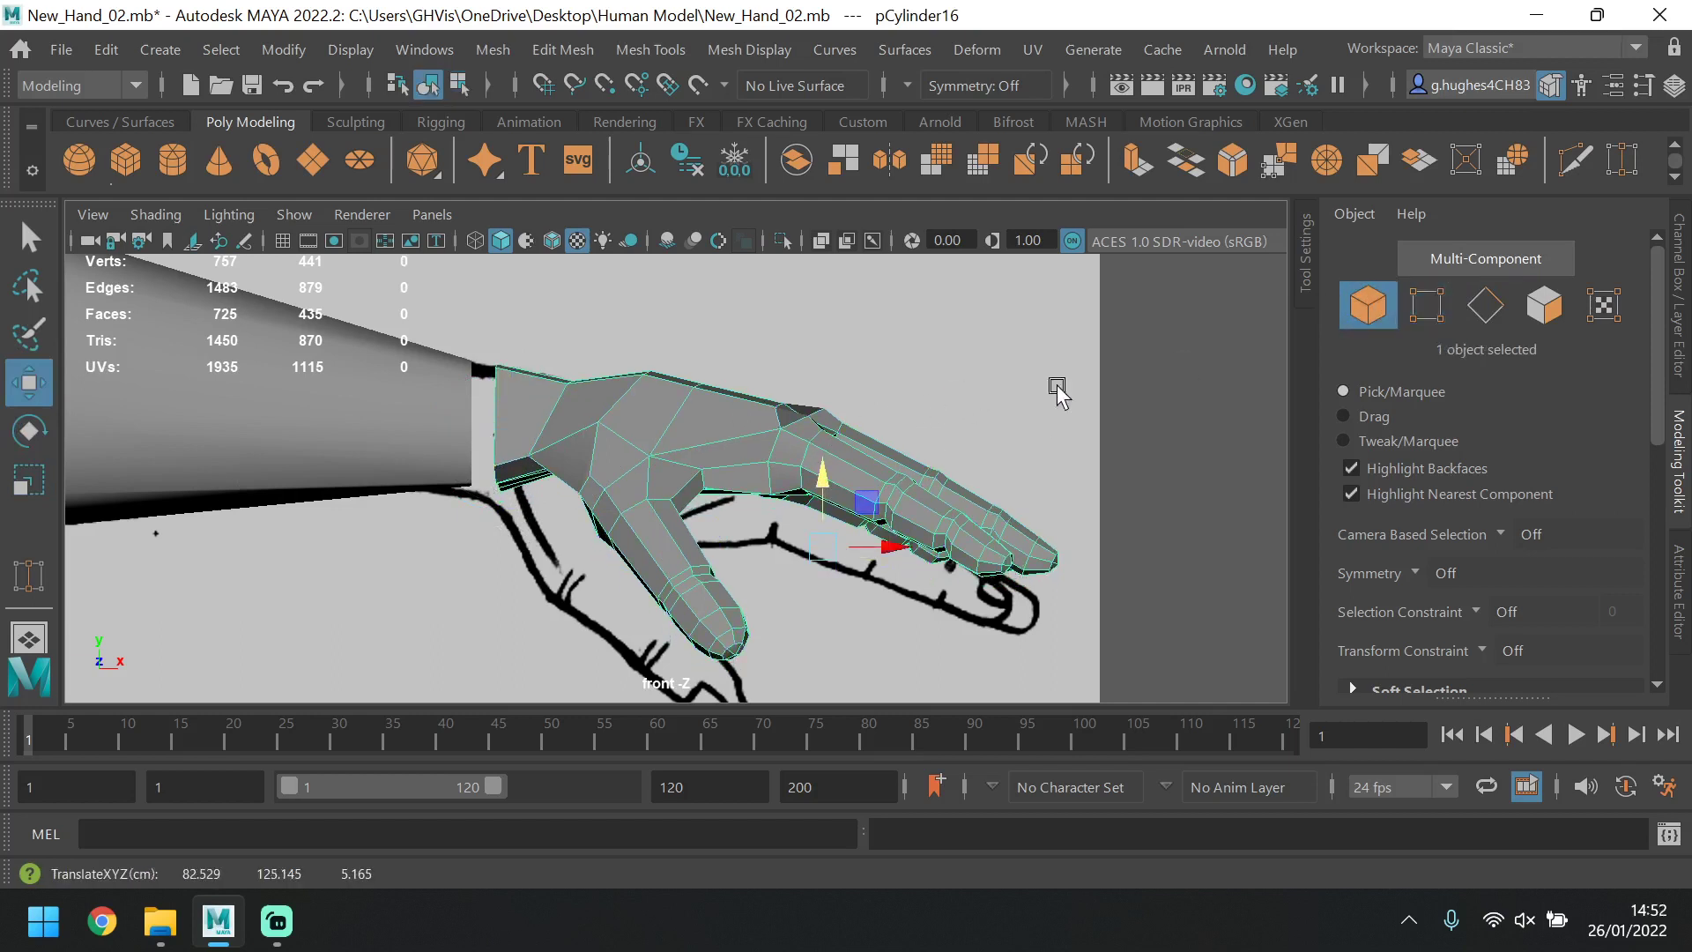
# Combine the hand mesh and the arm mesh into one object and select it.
pyautogui.click(1487, 311)
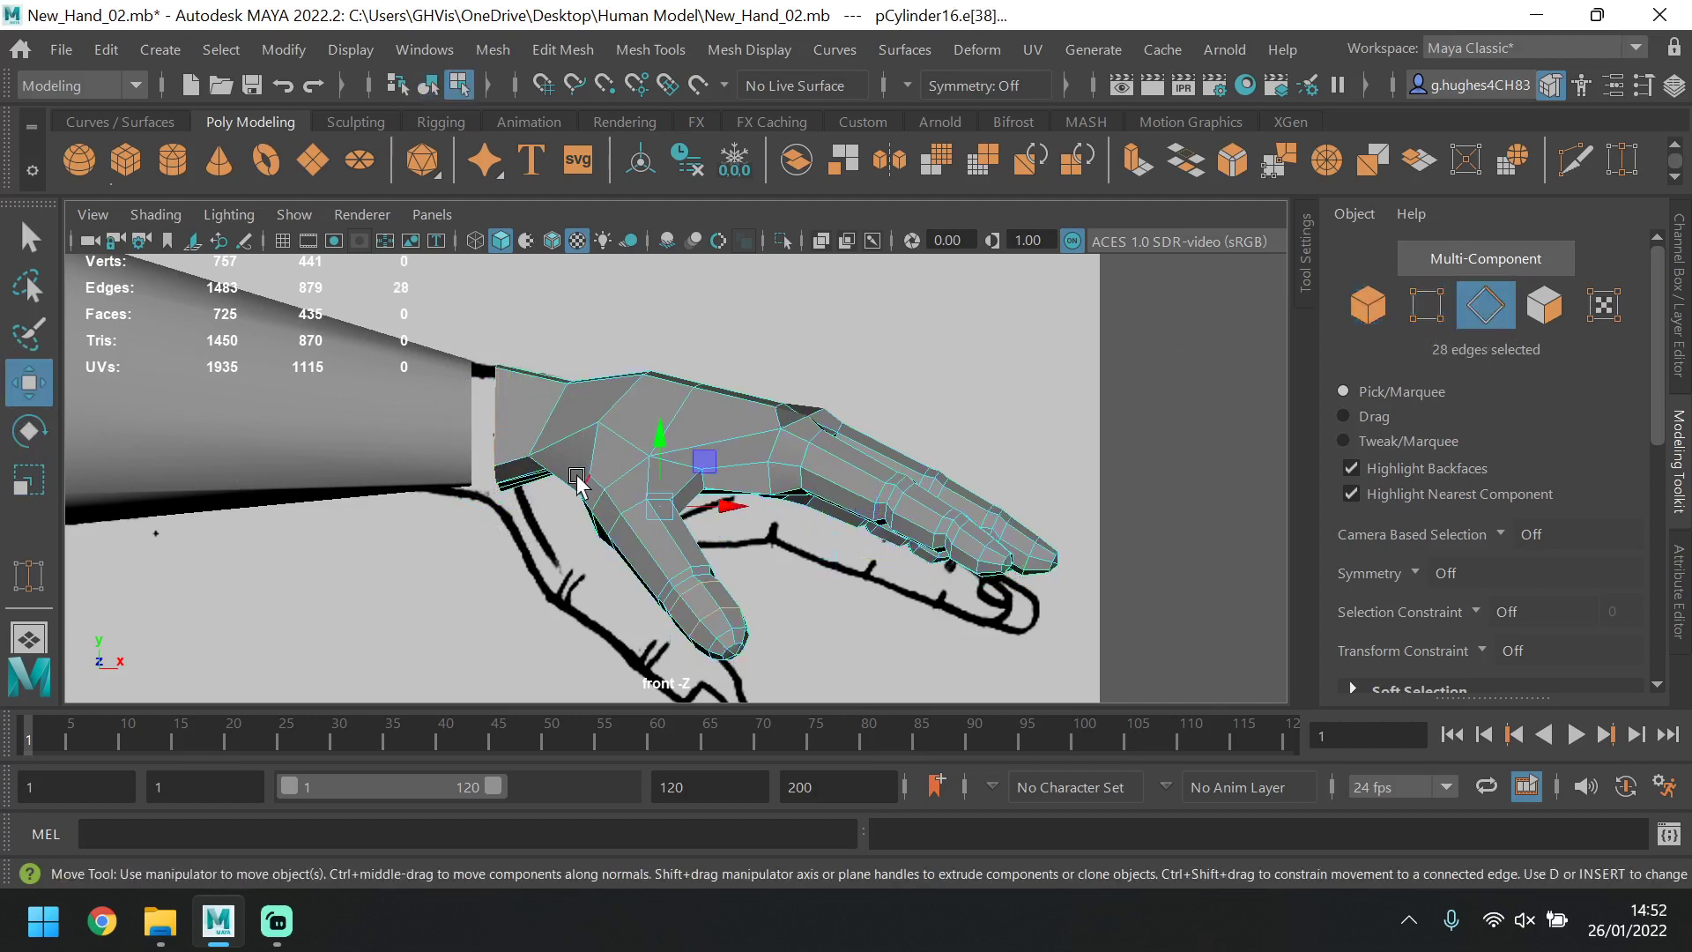
pyautogui.click(1367, 305)
pyautogui.keyDown('shift'); pyautogui.click(351, 415); pyautogui.keyUp('shift')
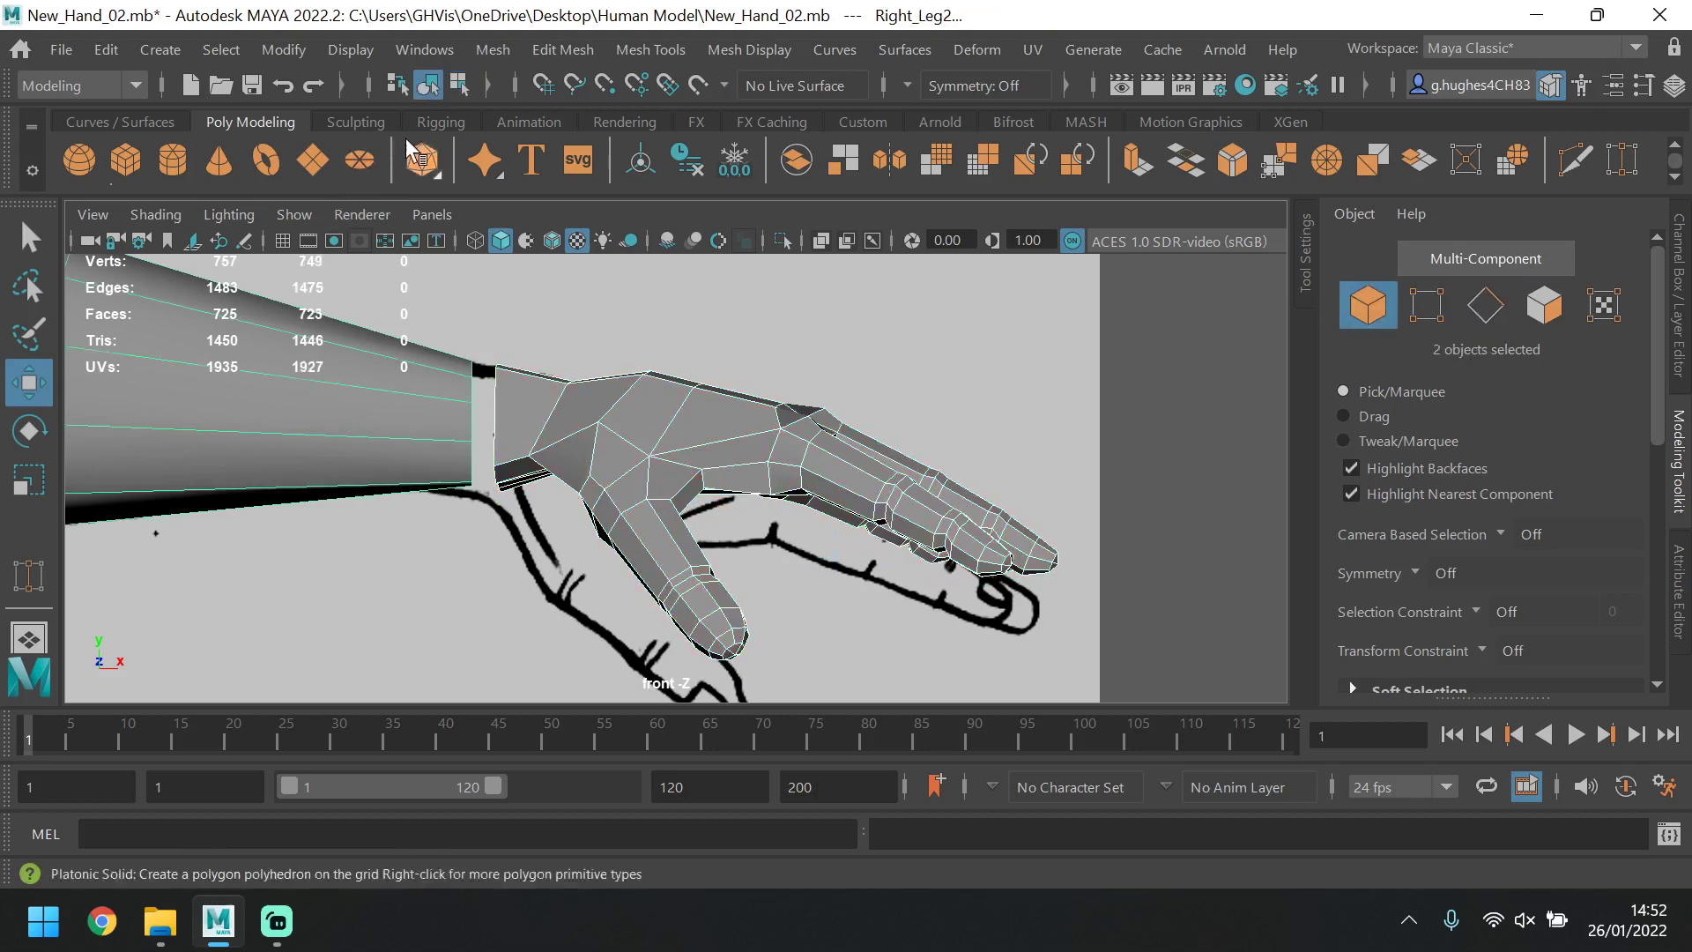
pyautogui.click(492, 49)
pyautogui.click(564, 148)
pyautogui.click(1024, 340)
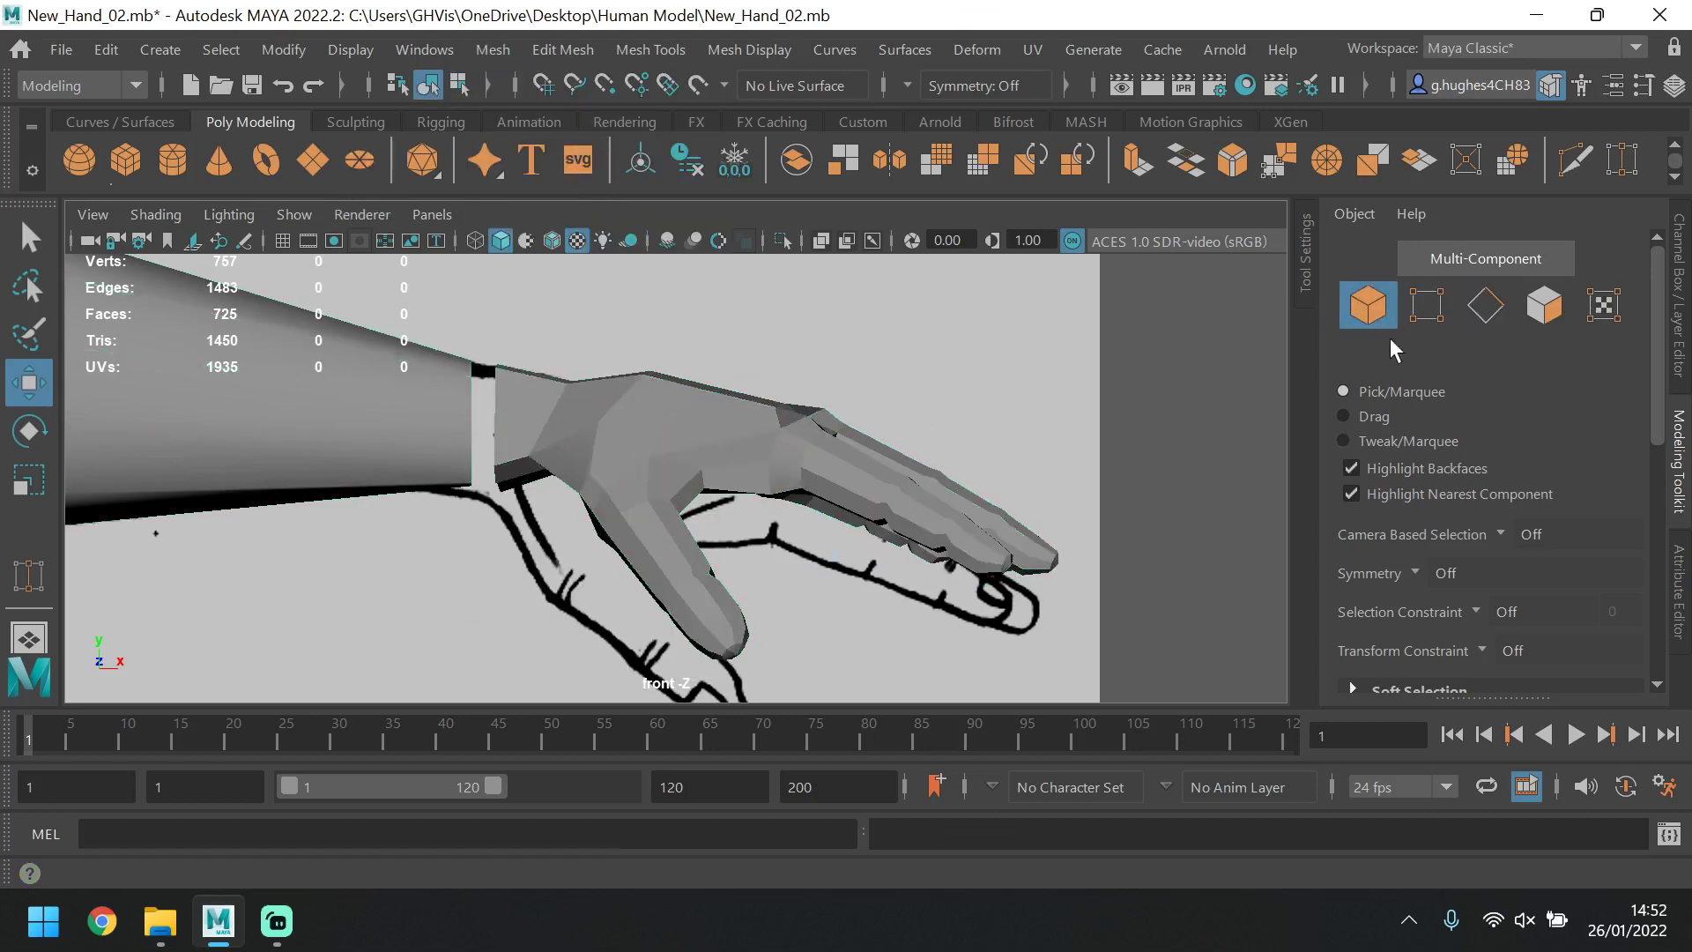
pyautogui.click(734, 411)
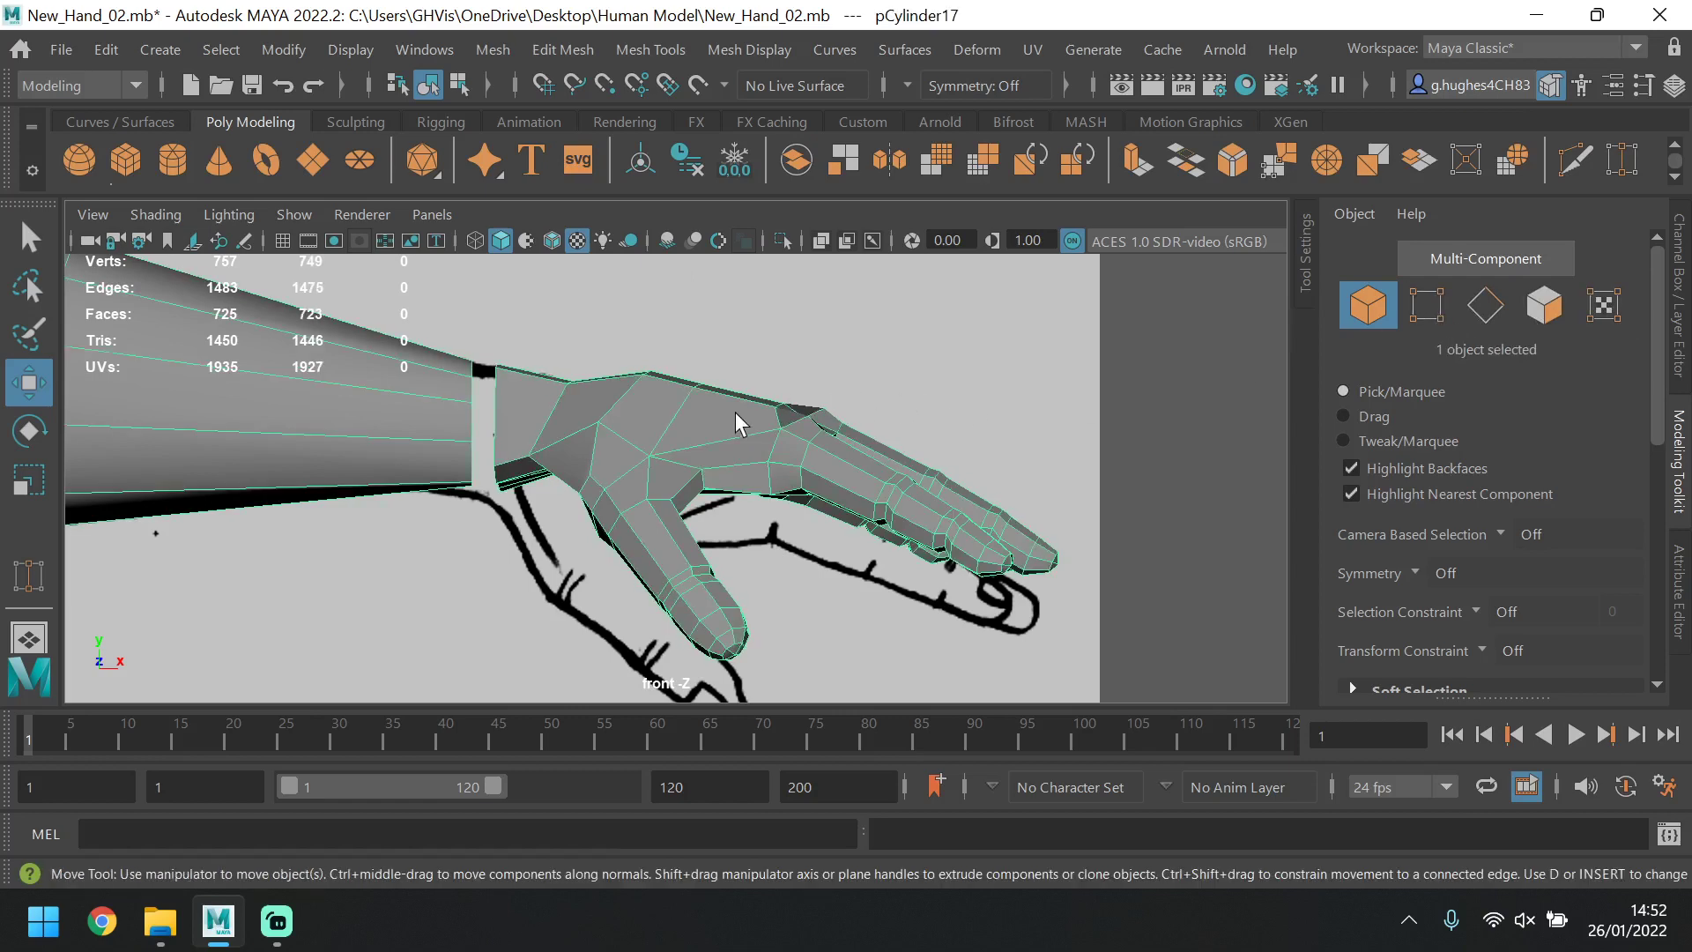
# Lower the upper thumb-side vertex of the wrist rim and raise the one below it to line up with the forearm's vertices.
pyautogui.scroll(2, 670, 423)
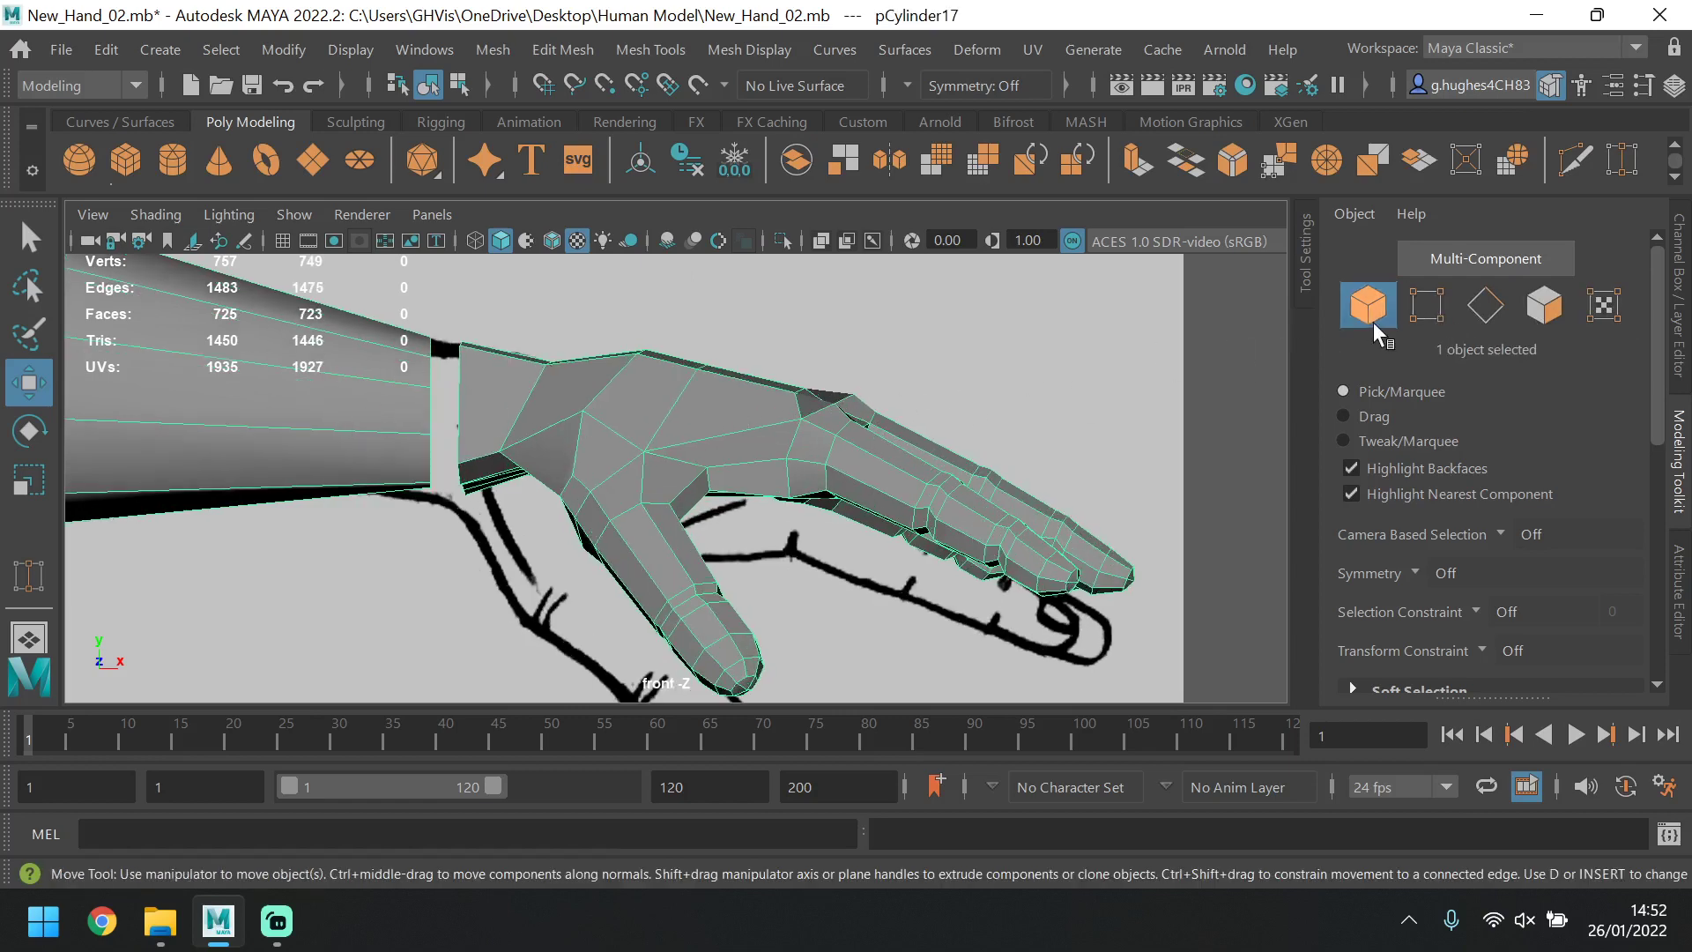
pyautogui.click(1425, 305)
pyautogui.click(460, 346)
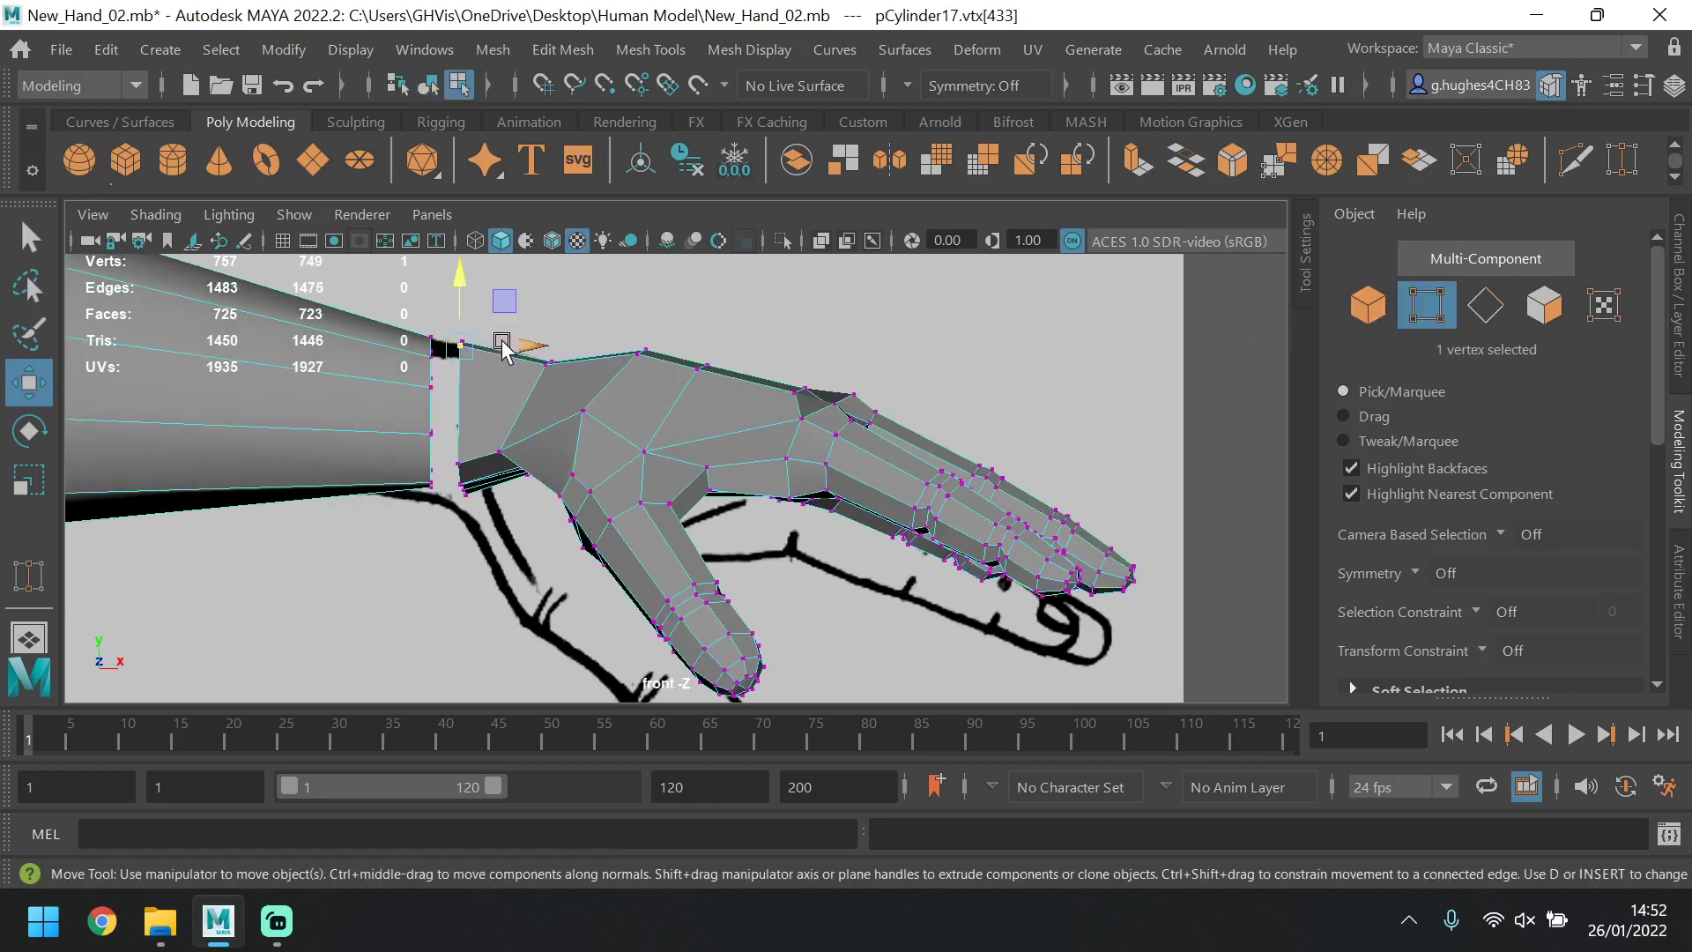
pyautogui.keyDown('alt'); pyautogui.moveTo(525, 405); pyautogui.dragTo(538, 414); pyautogui.keyUp('alt')
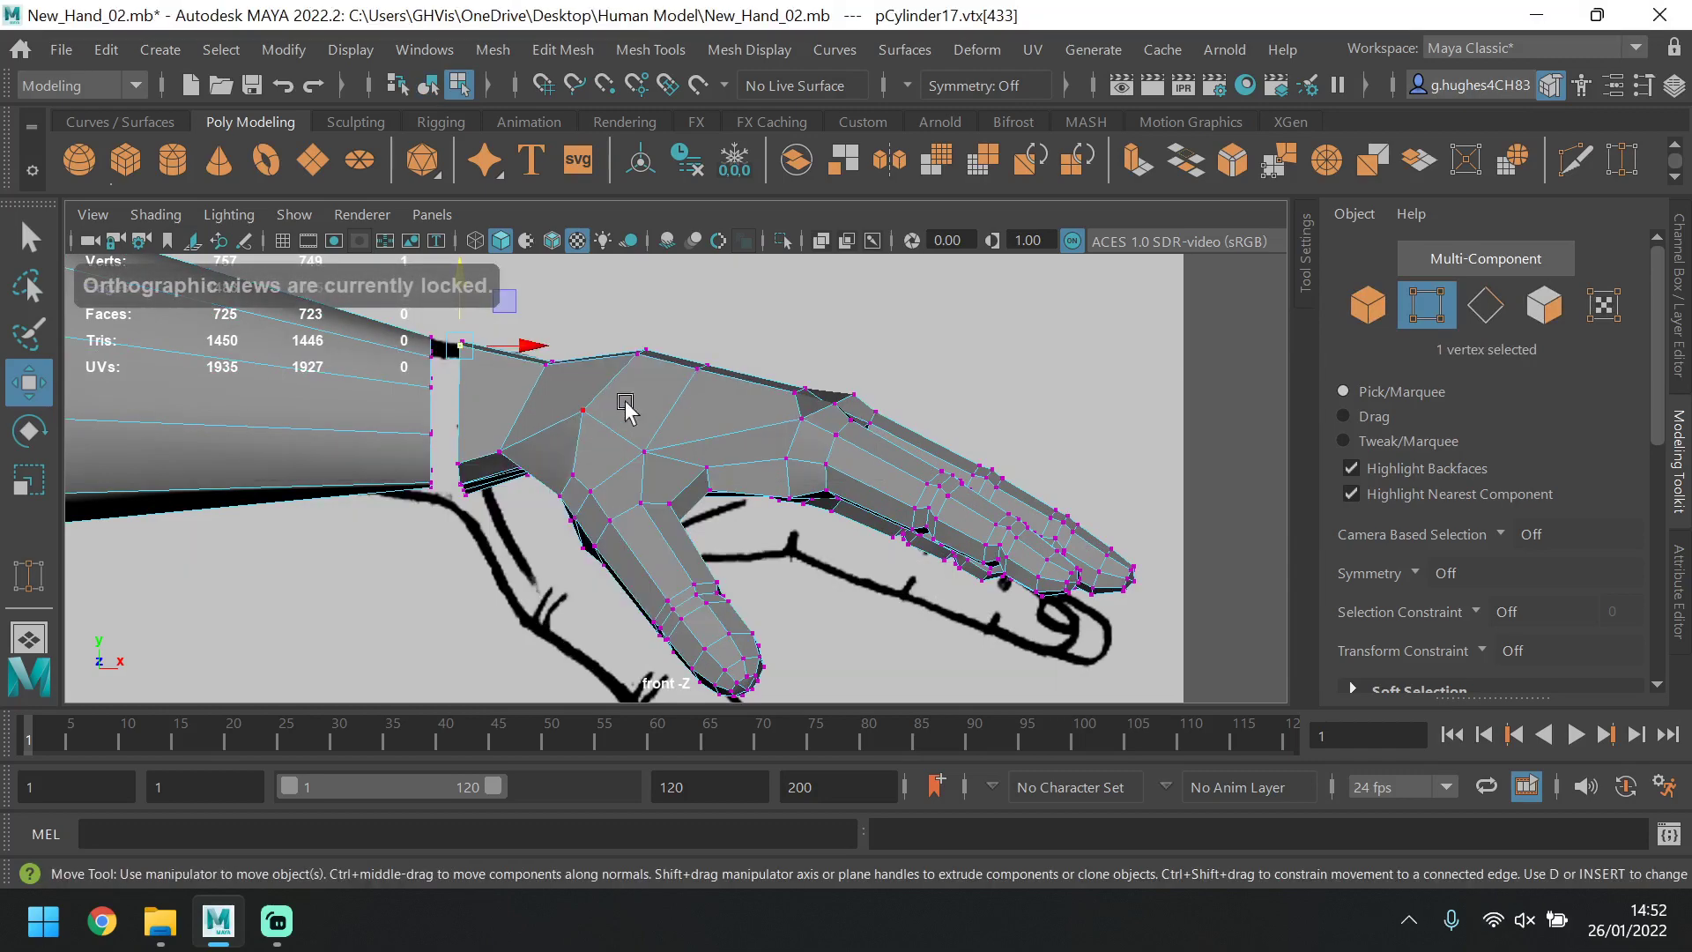
pyautogui.press('space')
pyautogui.press('space')
pyautogui.press('space')
pyautogui.press('space')
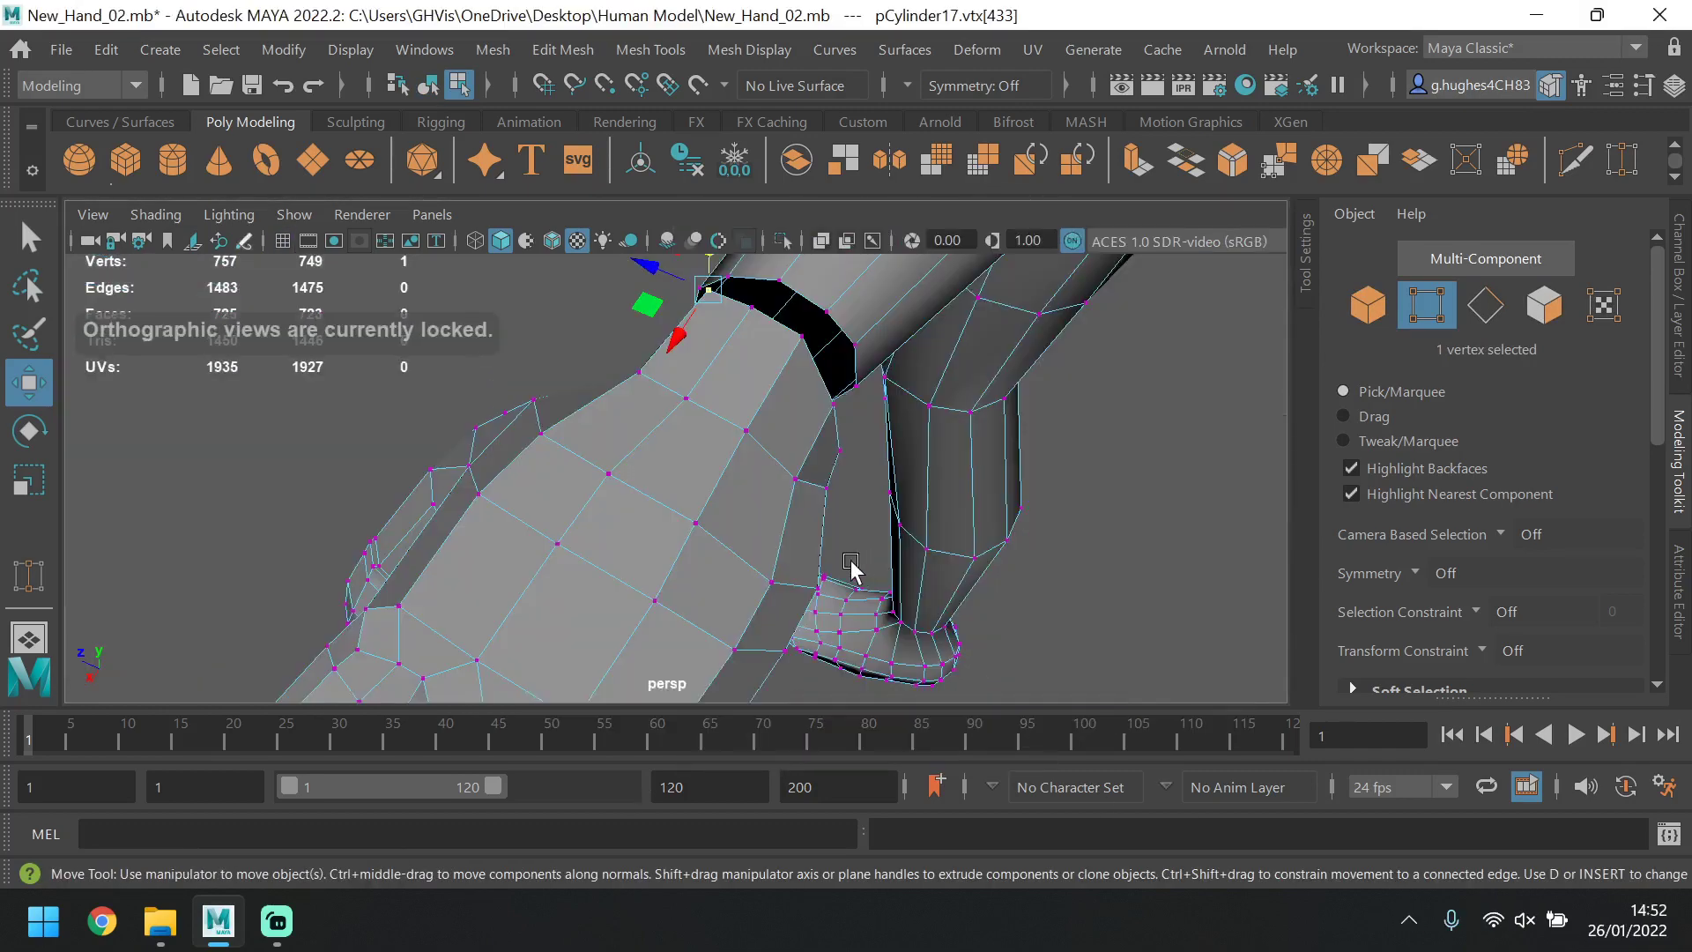
pyautogui.keyDown('alt'); pyautogui.moveTo(849, 566); pyautogui.dragTo(1114, 498); pyautogui.keyUp('alt')
pyautogui.keyDown('alt'); pyautogui.moveTo(1114, 498); pyautogui.dragTo(1069, 557, button='middle'); pyautogui.keyUp('alt')
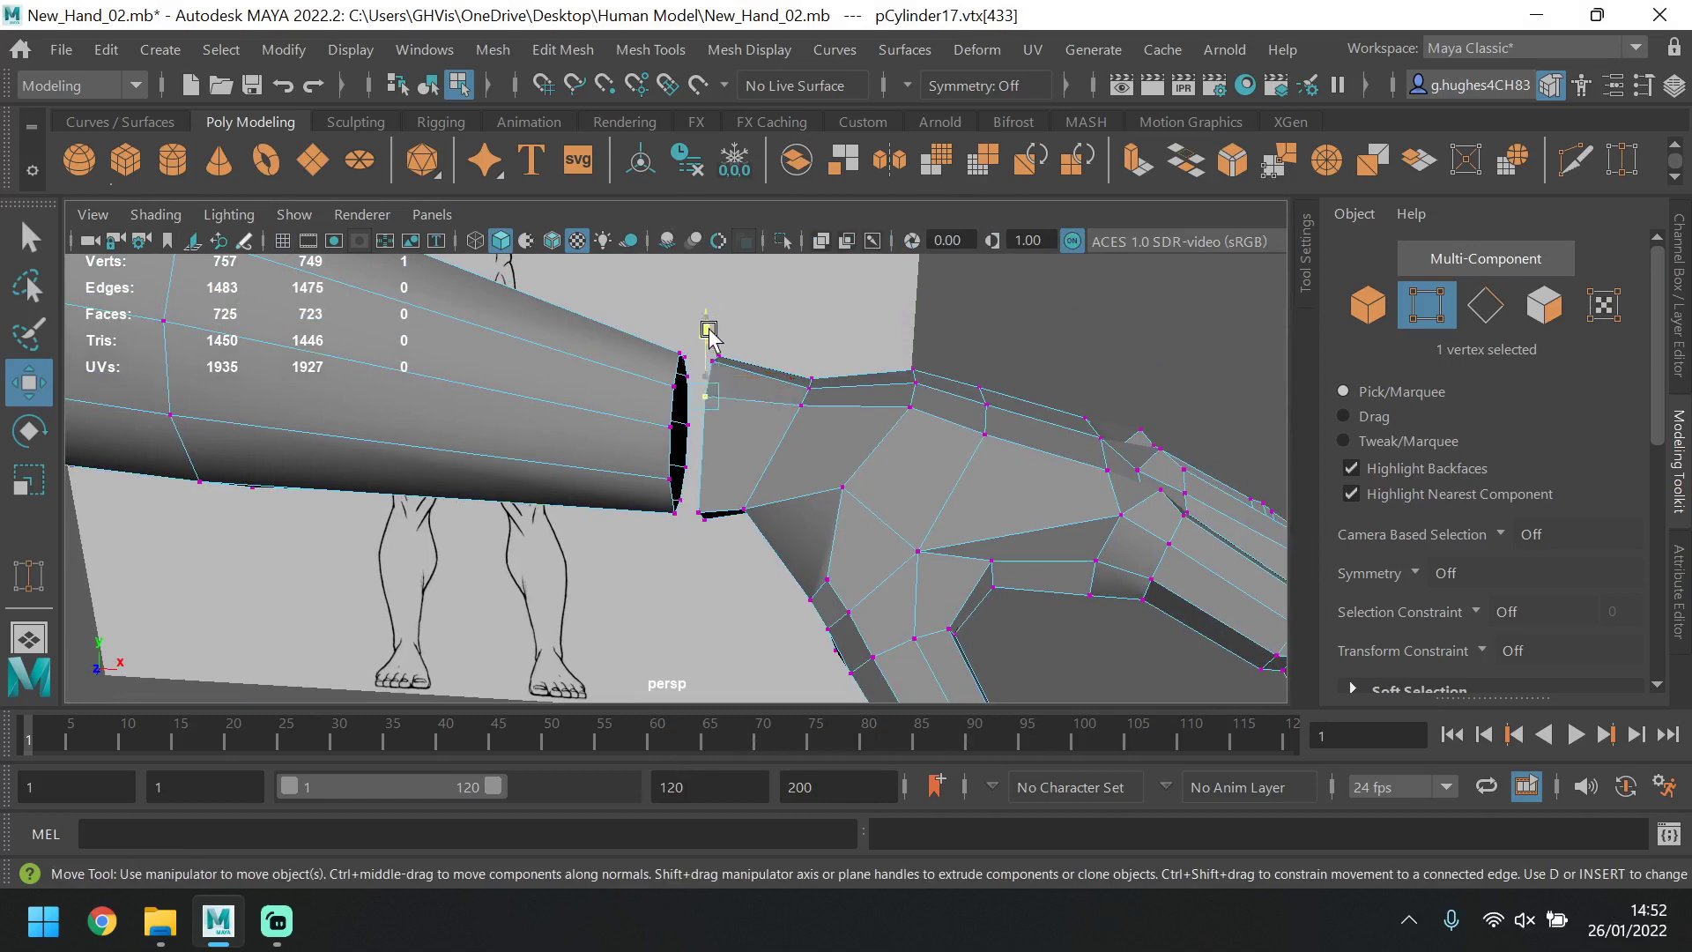
pyautogui.moveTo(705, 328); pyautogui.dragTo(705, 383)
pyautogui.click(696, 507)
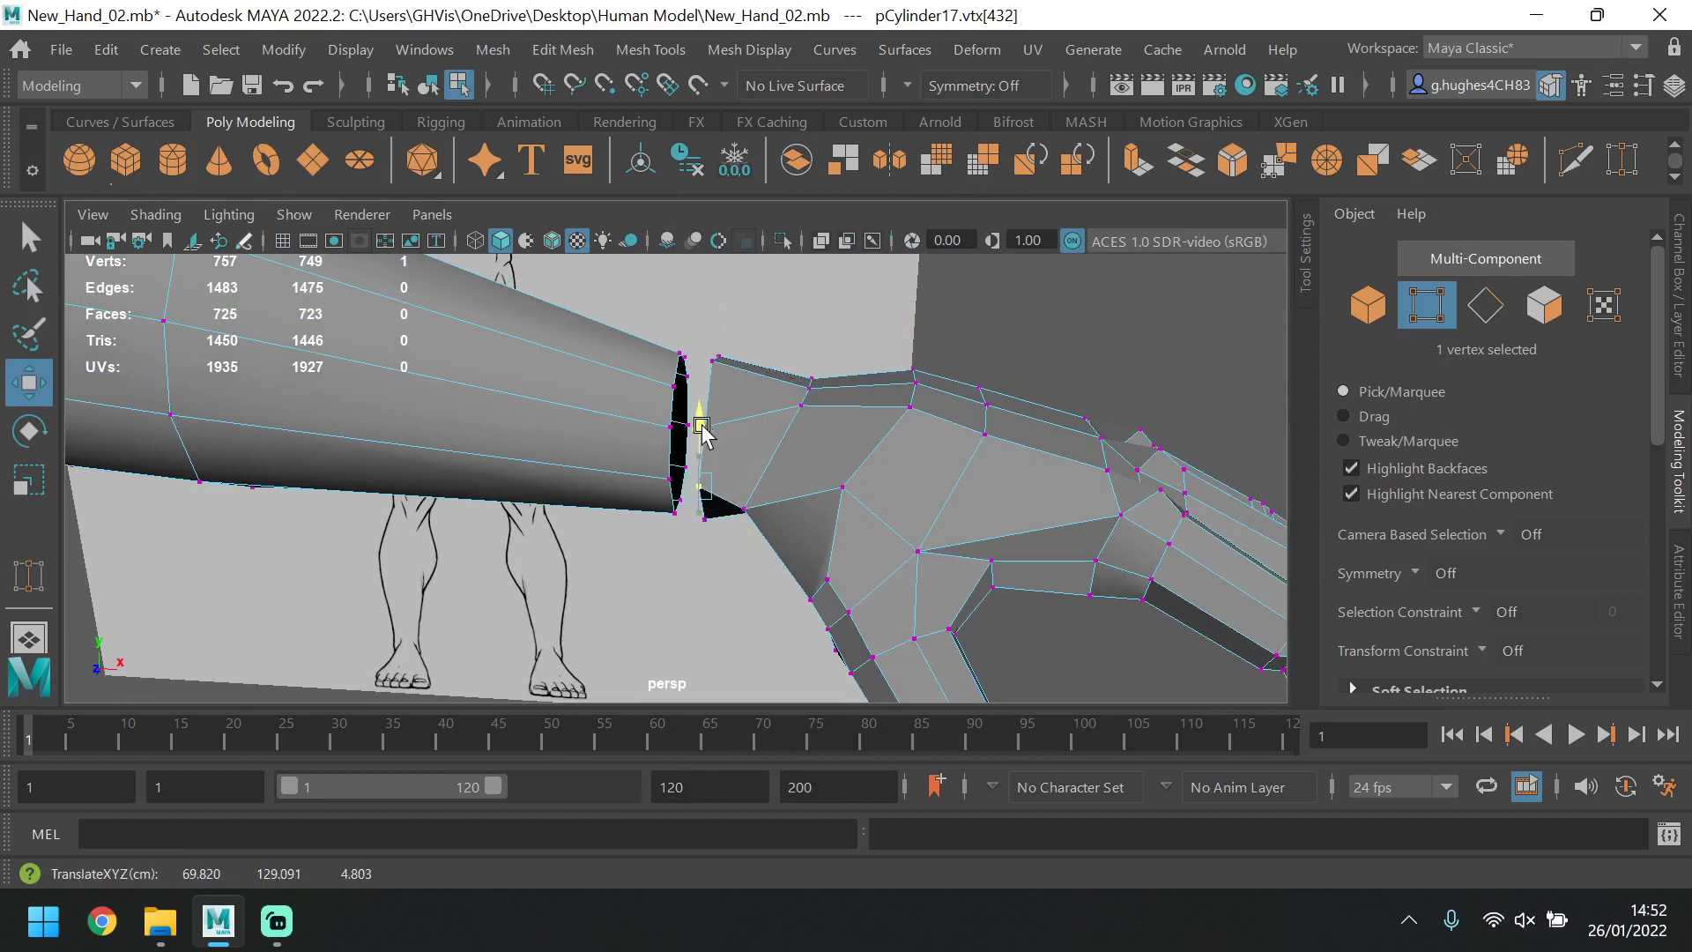
# Adjust the vertices along the top and little-finger side of the hand's wrist rim to line up with the forearm opening.
pyautogui.click(702, 368)
pyautogui.keyDown('alt'); pyautogui.moveTo(702, 368); pyautogui.dragTo(615, 506); pyautogui.keyUp('alt')
pyautogui.click(688, 465)
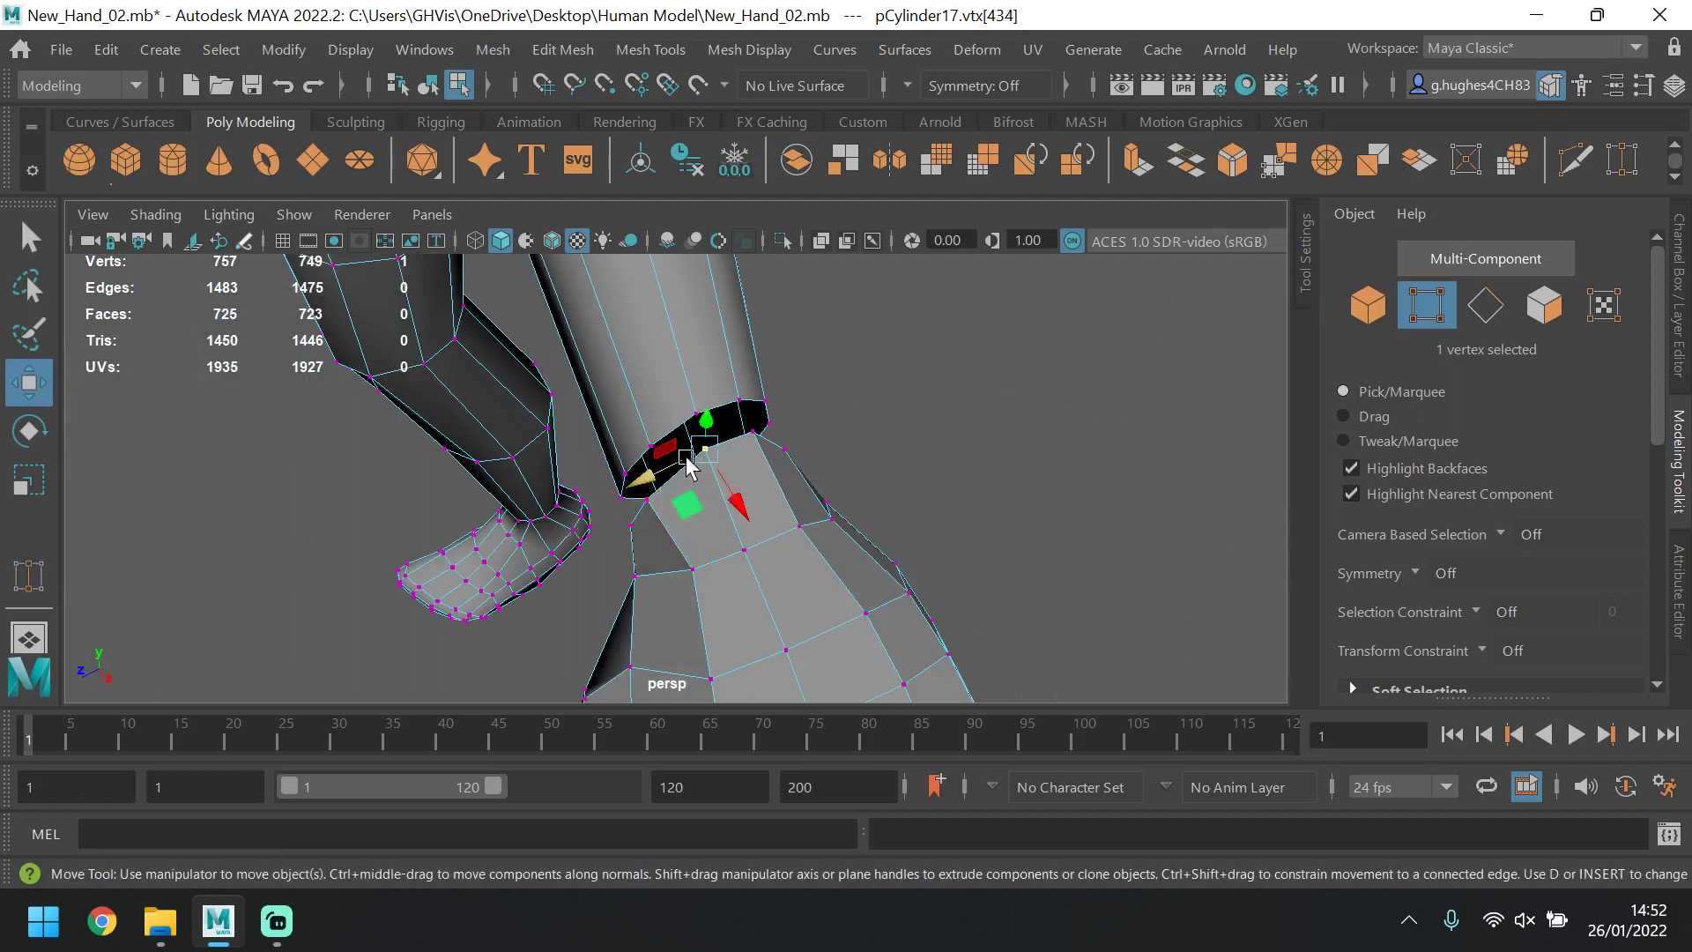
pyautogui.click(642, 499)
pyautogui.moveTo(622, 515); pyautogui.dragTo(671, 463)
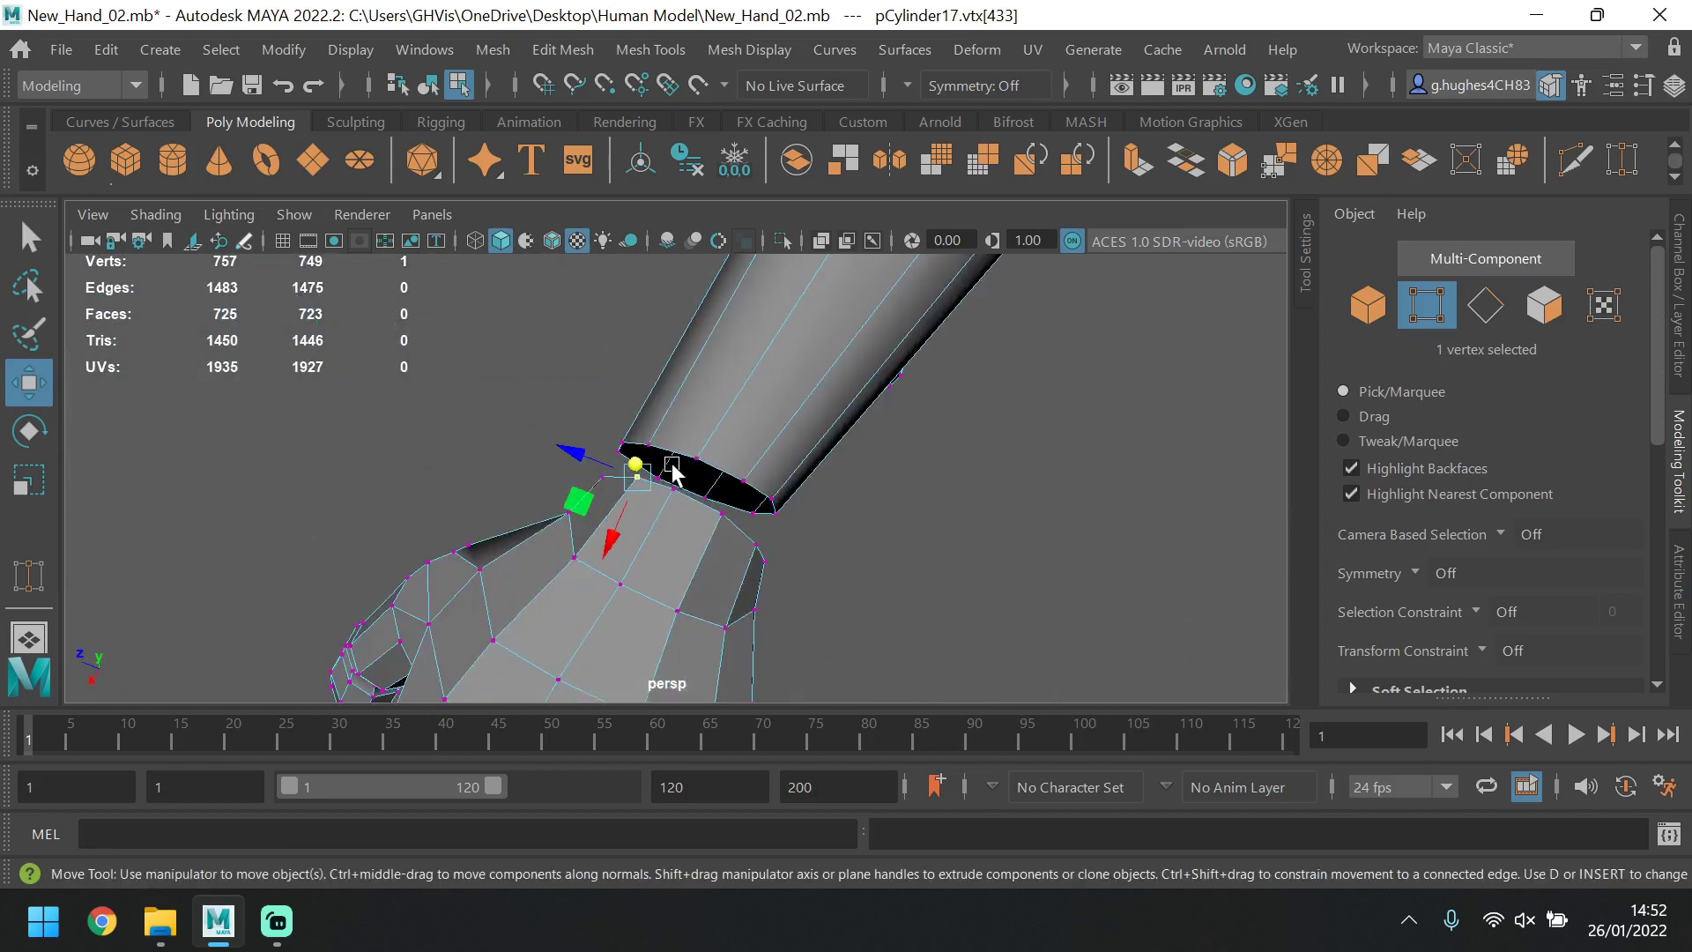
pyautogui.click(758, 538)
pyautogui.keyDown('alt'); pyautogui.moveTo(759, 537); pyautogui.dragTo(680, 351); pyautogui.keyUp('alt')
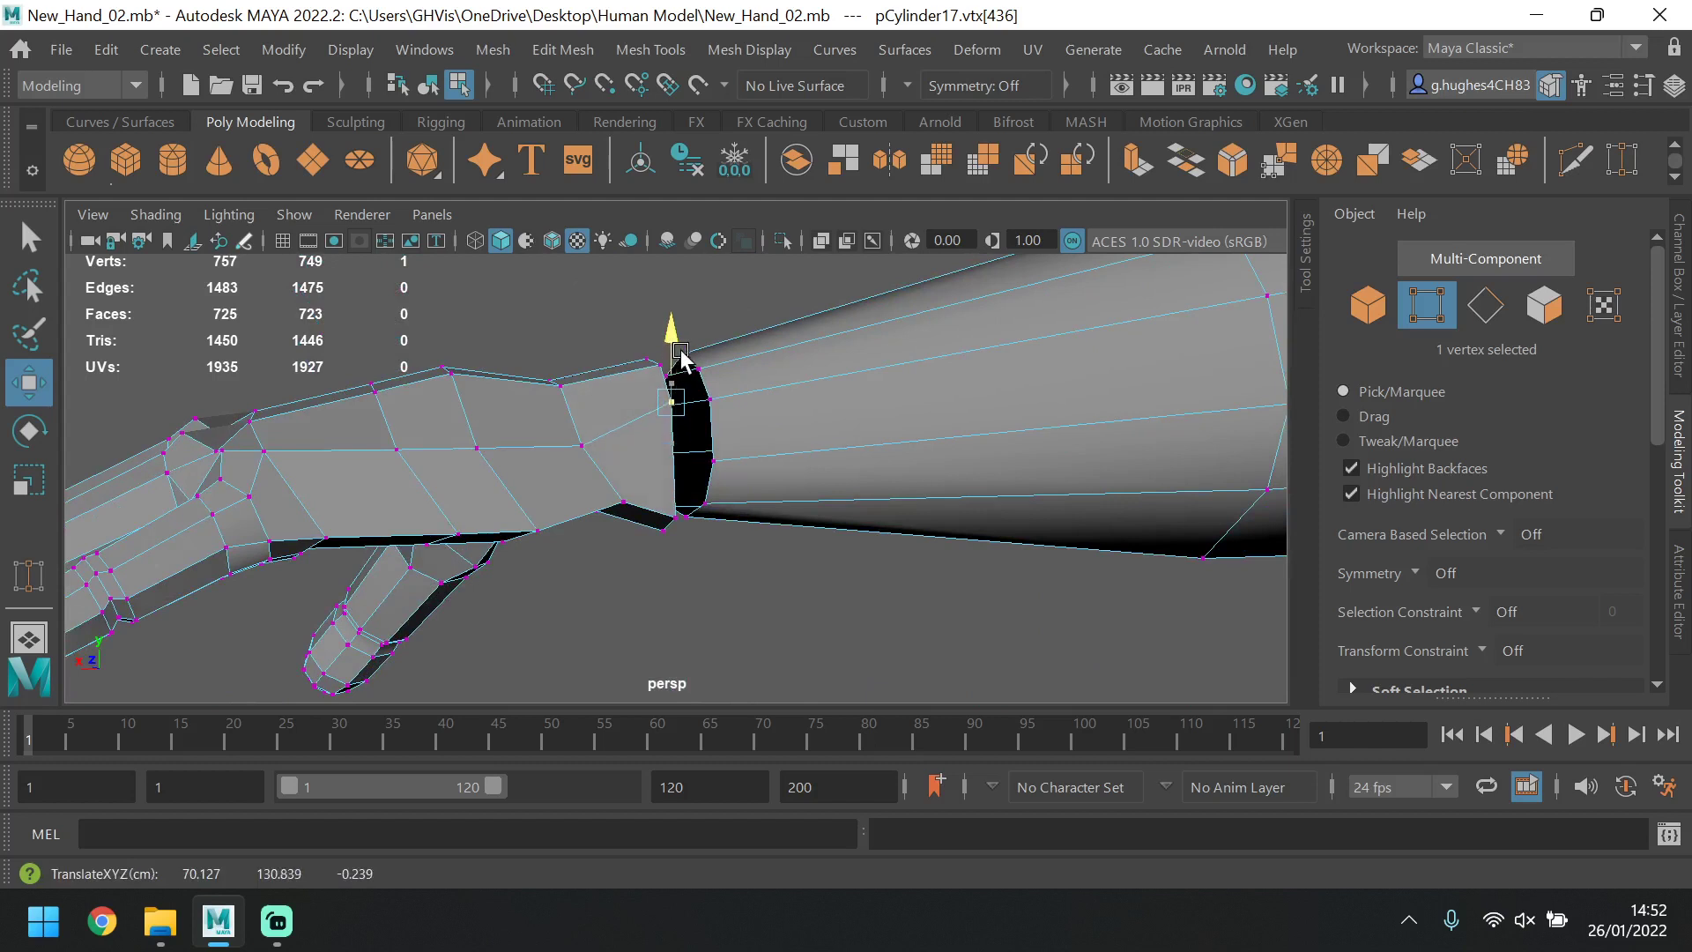
# Raise the three vertices in the middle row of the hand's little-finger side so the edge flow follows the wrist.
pyautogui.click(582, 443)
pyautogui.moveTo(585, 412); pyautogui.dragTo(585, 391)
pyautogui.click(477, 448)
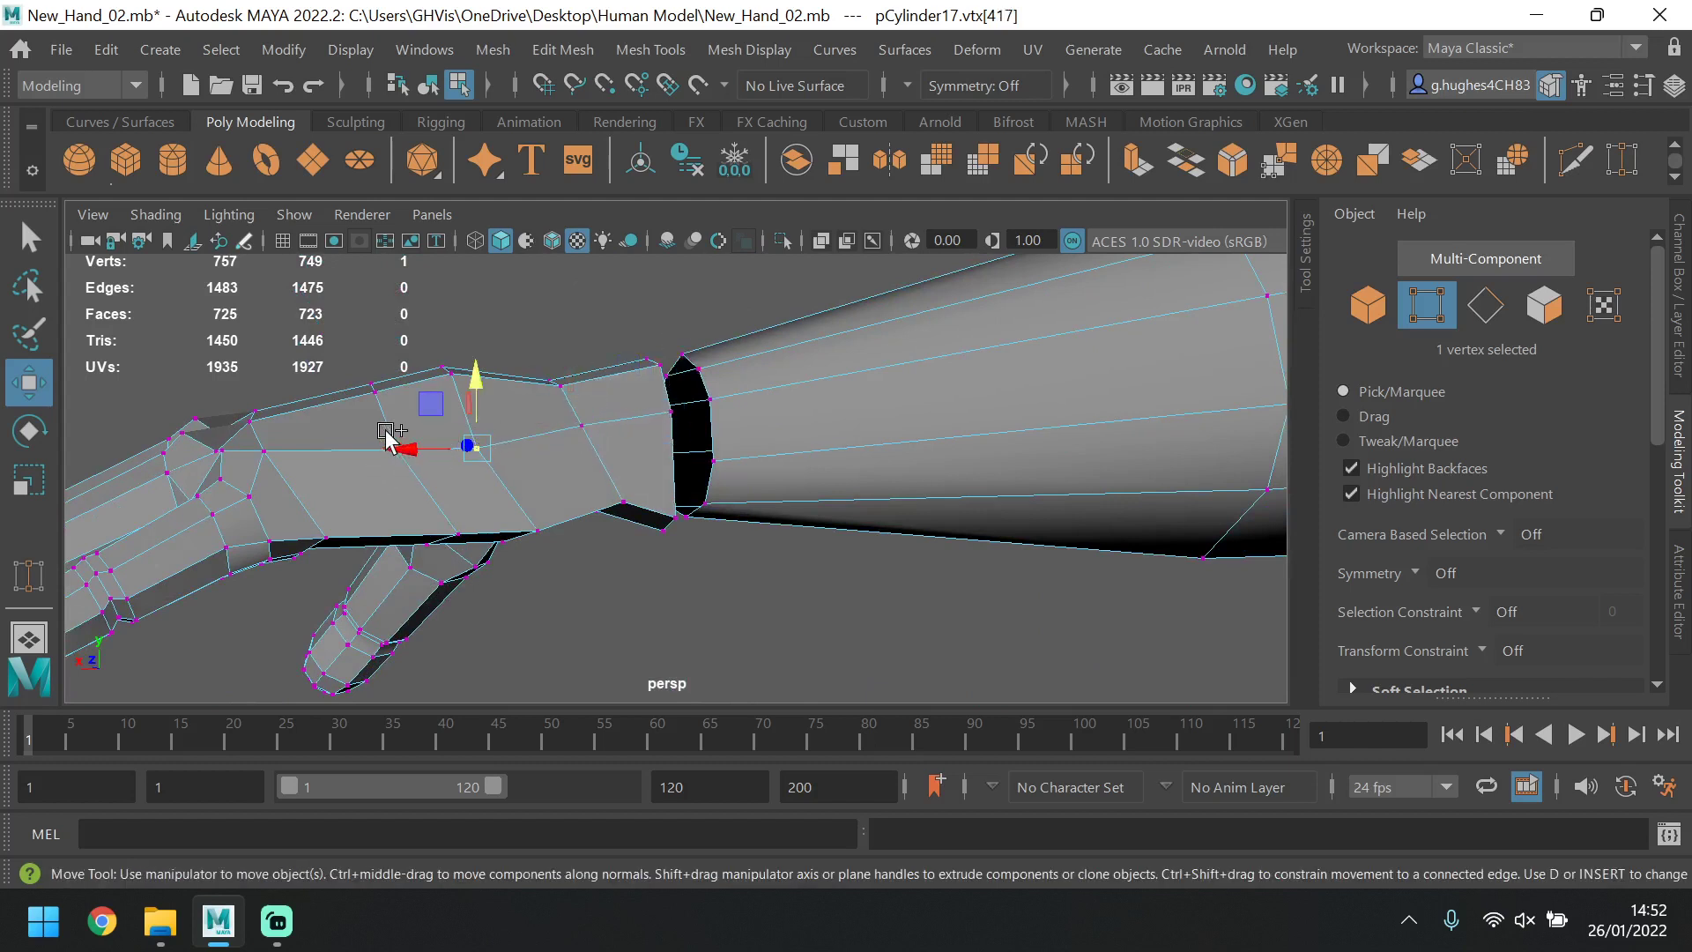
pyautogui.keyDown('shift'); pyautogui.click(388, 436); pyautogui.keyUp('shift')
pyautogui.moveTo(438, 381); pyautogui.dragTo(438, 364)
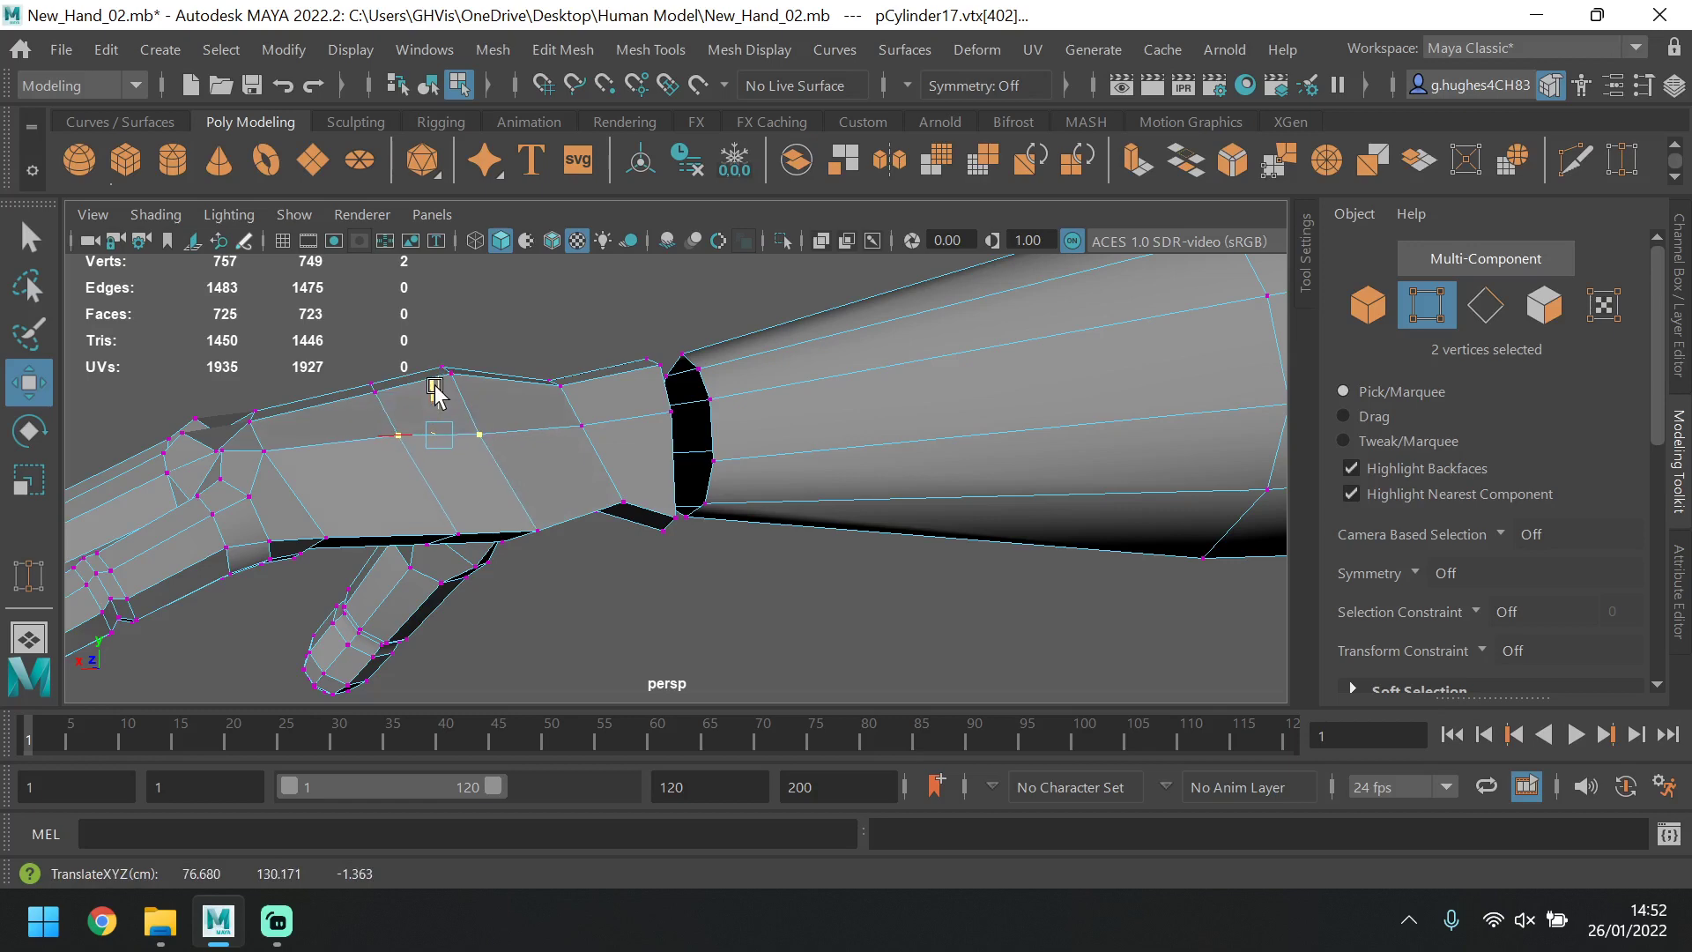
# Select the two lower vertices on the little-finger edge of the palm and shift them sideways to smooth the outline.
pyautogui.click(549, 508)
pyautogui.keyDown('shift'); pyautogui.click(457, 531); pyautogui.keyUp('shift')
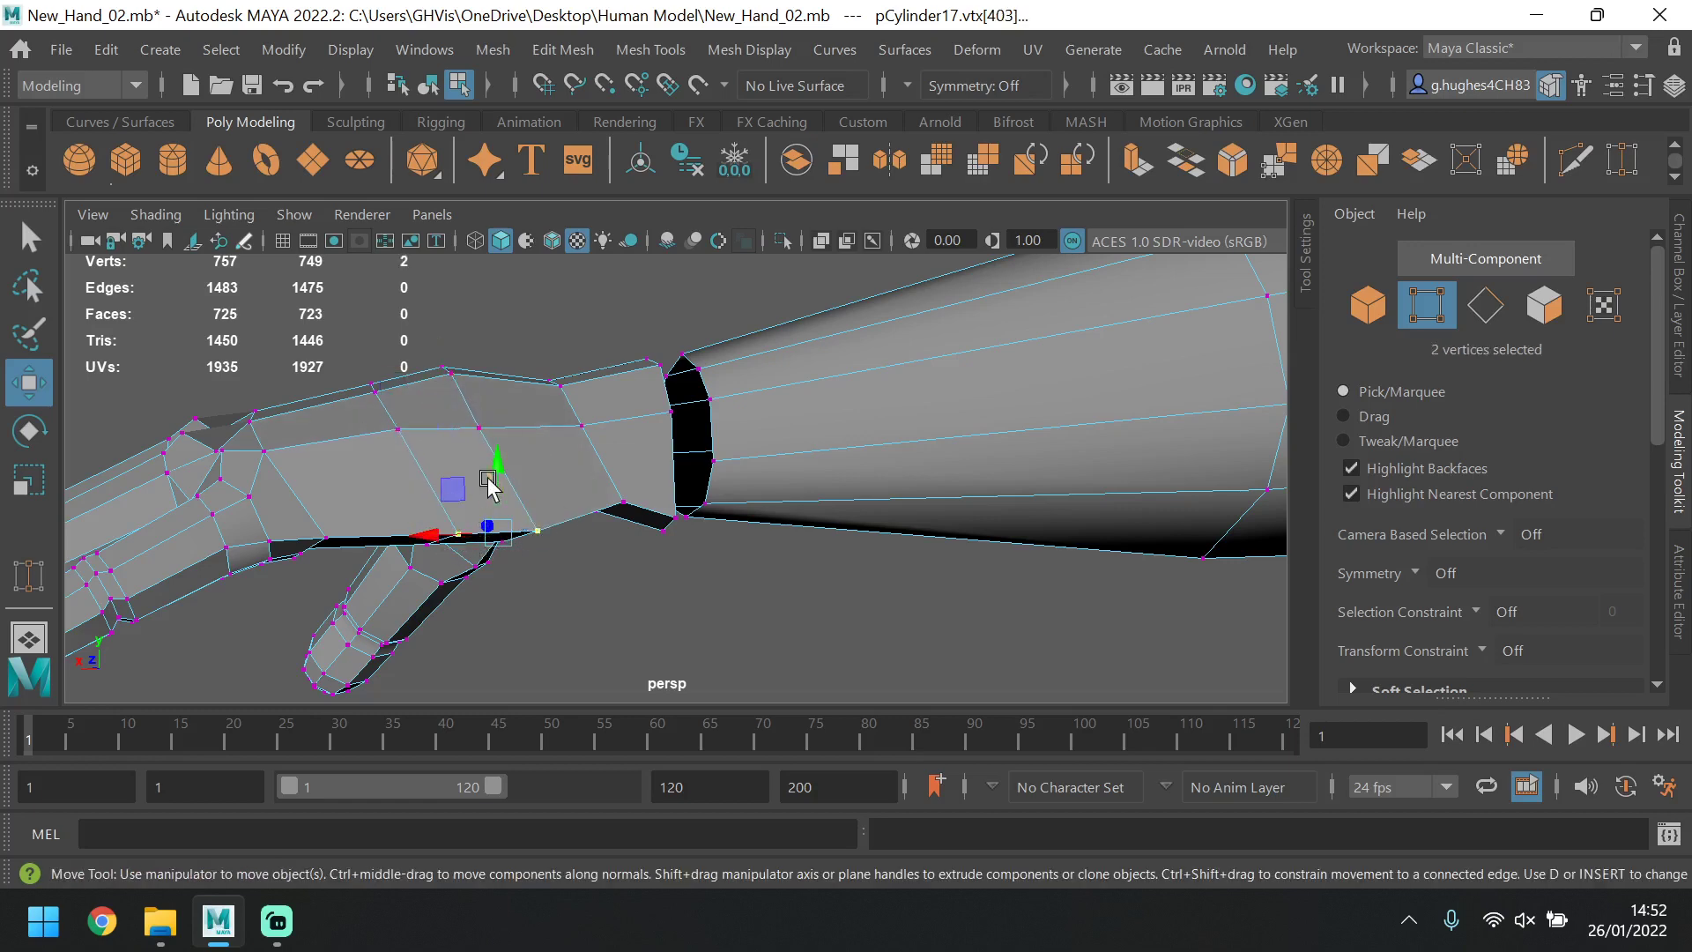
pyautogui.keyDown('alt'); pyautogui.moveTo(490, 445); pyautogui.dragTo(511, 475); pyautogui.keyUp('alt')
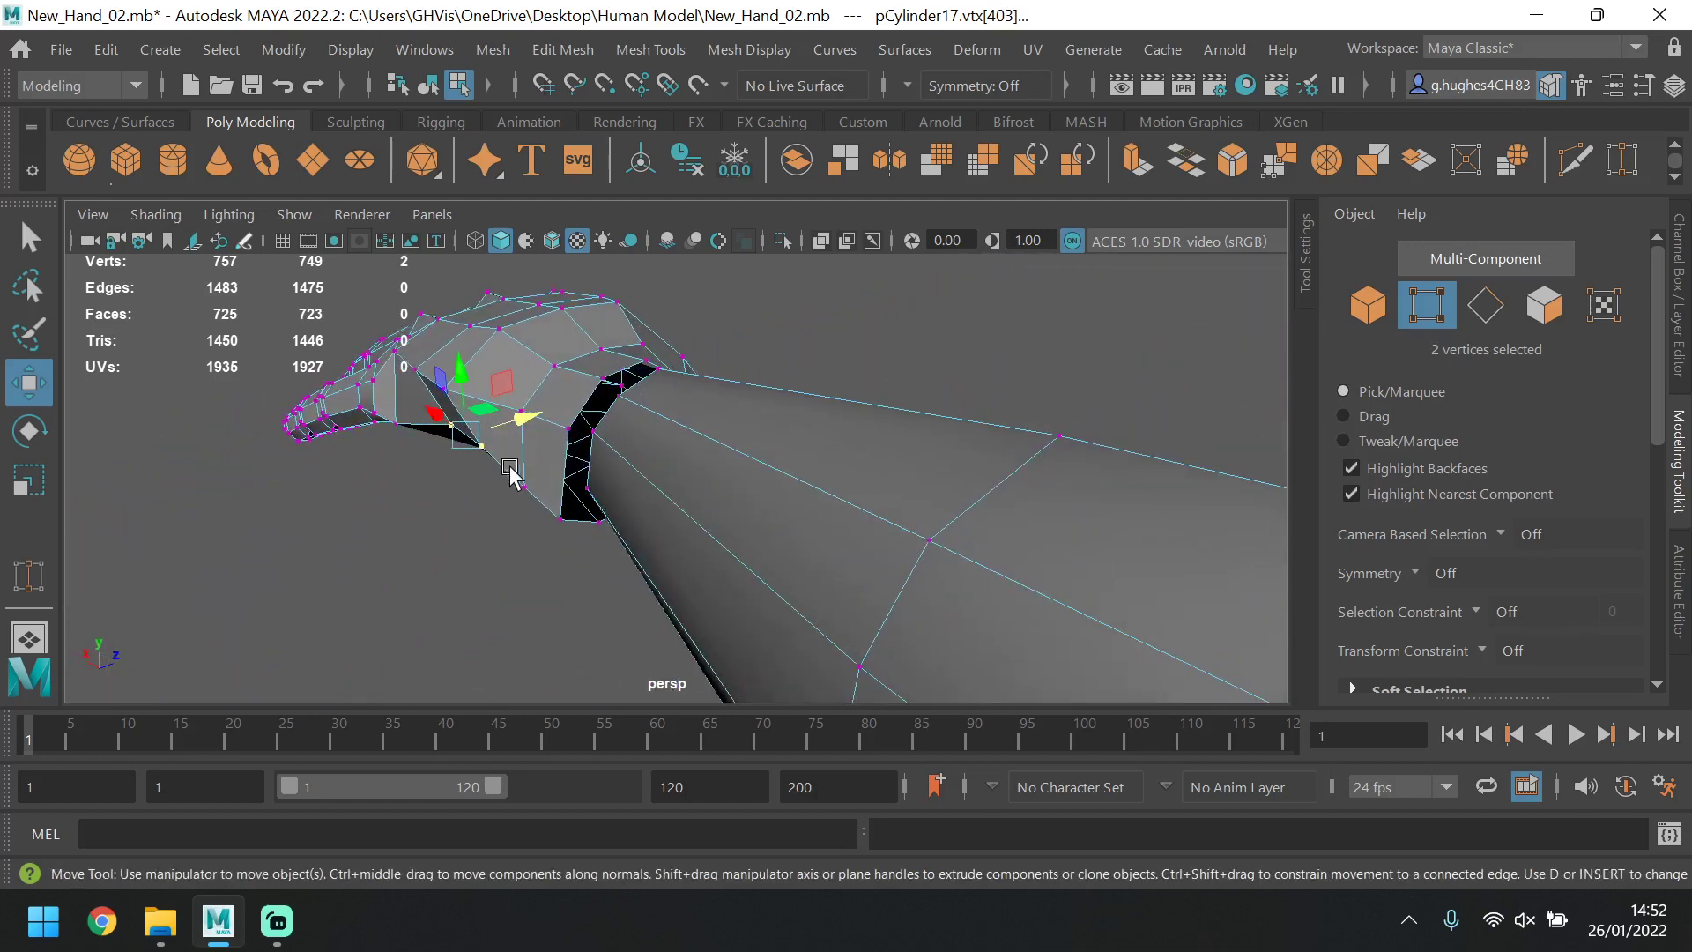
pyautogui.moveTo(523, 471); pyautogui.dragTo(607, 462, button='middle')
pyautogui.keyDown('alt'); pyautogui.moveTo(607, 454); pyautogui.dragTo(649, 414); pyautogui.keyUp('alt')
# Adjust the underside vertices of the wrist rim towards the forearm outline and undo the accidental vertex extrusion.
pyautogui.click(642, 462)
pyautogui.keyDown('alt'); pyautogui.moveTo(659, 540); pyautogui.dragTo(688, 410); pyautogui.keyUp('alt')
pyautogui.click(687, 468)
pyautogui.click(670, 511)
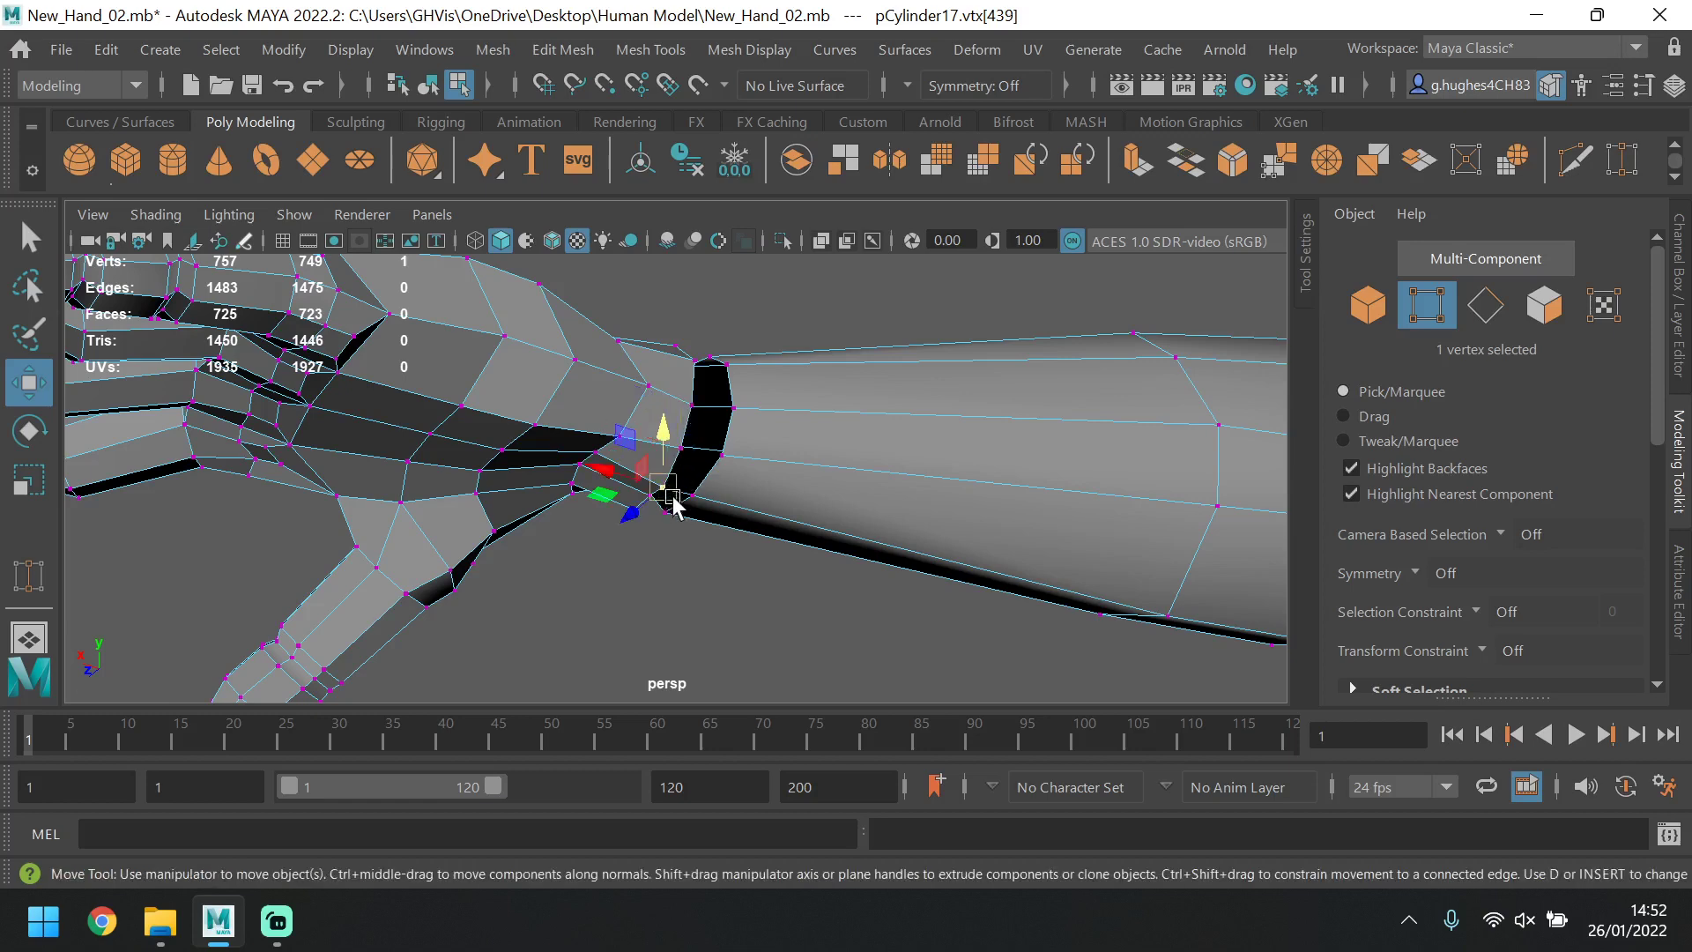
pyautogui.keyDown('alt'); pyautogui.moveTo(668, 507); pyautogui.dragTo(788, 476); pyautogui.keyUp('alt')
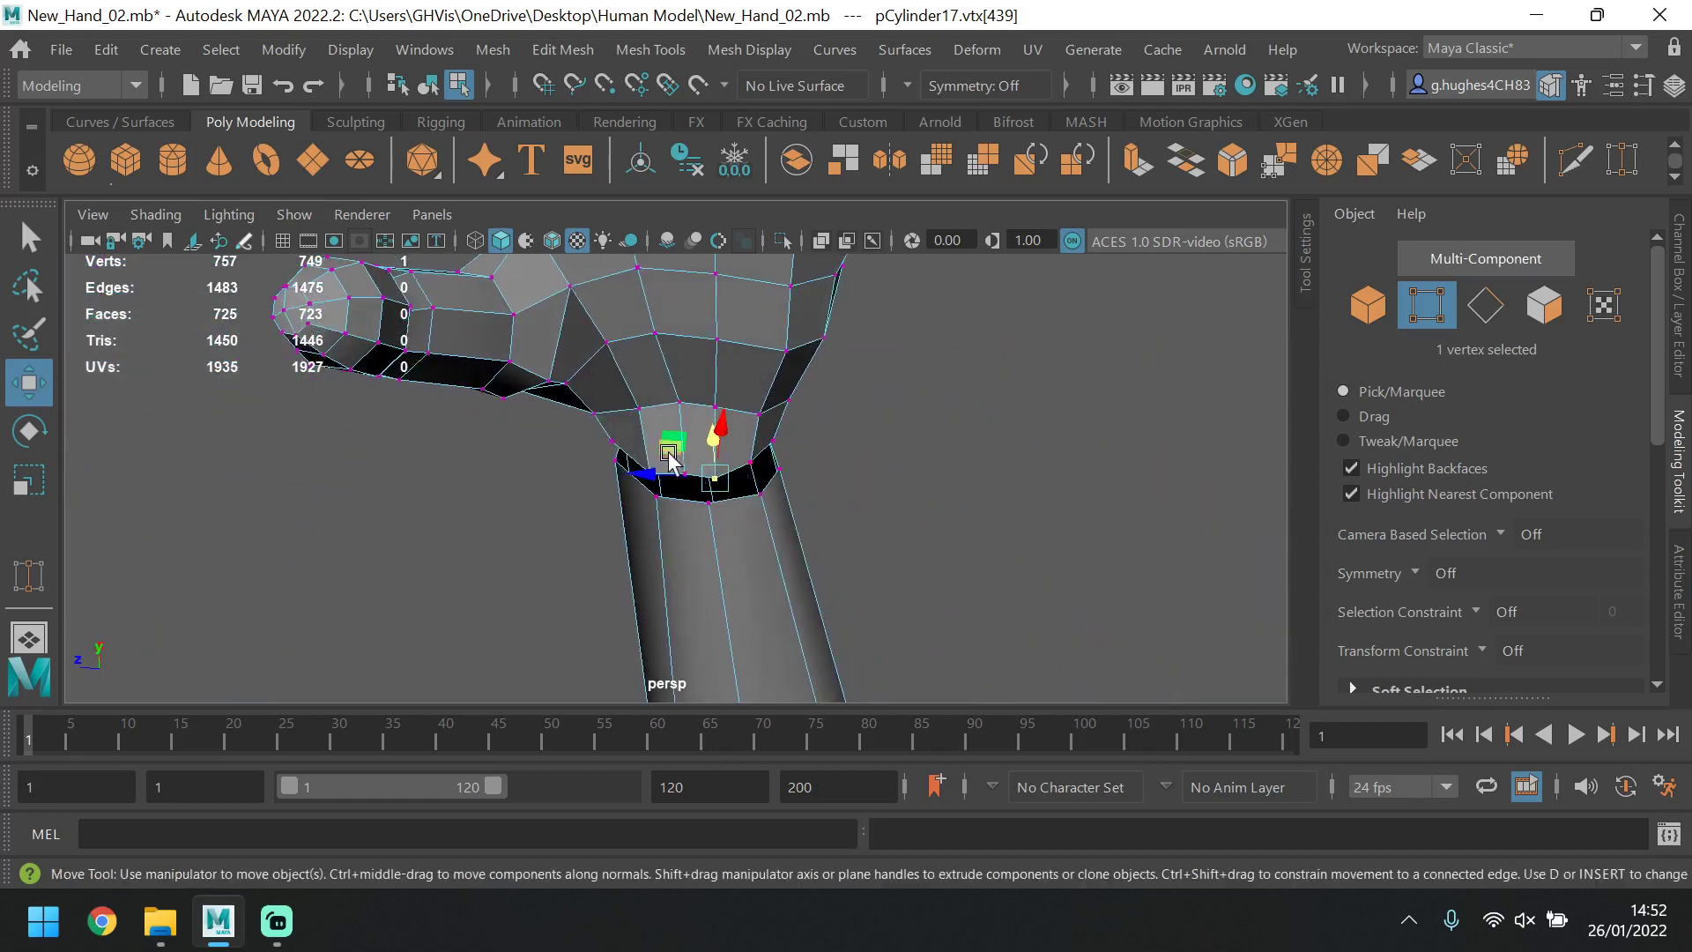
pyautogui.keyDown('alt'); pyautogui.moveTo(668, 458); pyautogui.dragTo(743, 457); pyautogui.keyUp('alt')
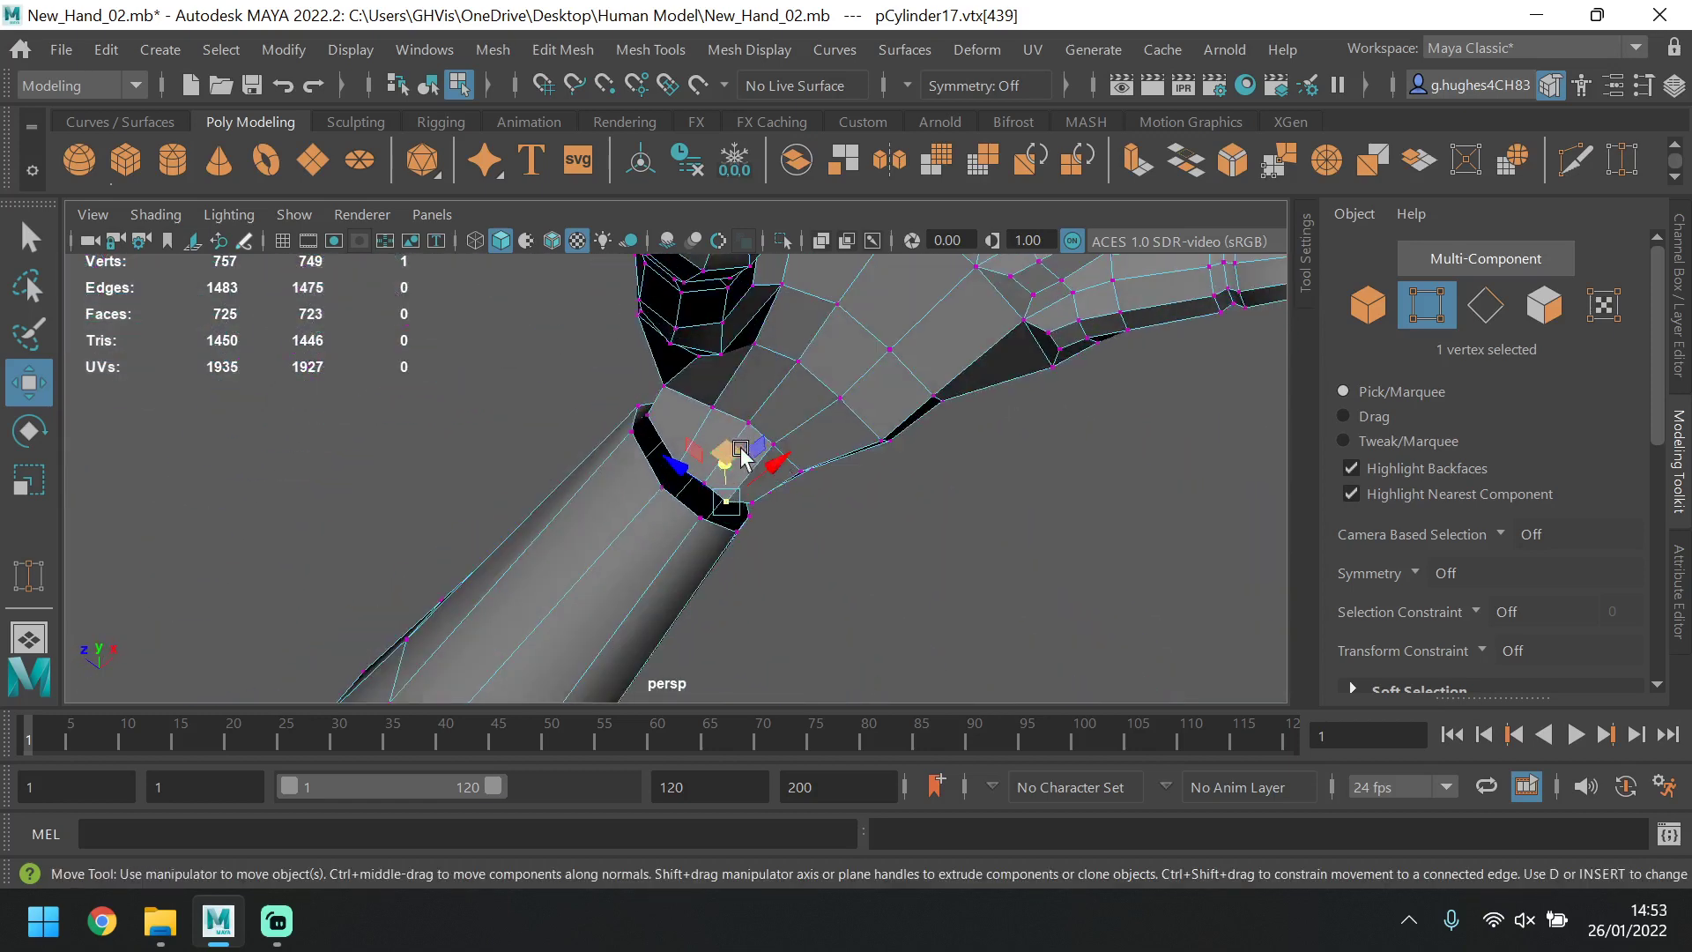
pyautogui.click(692, 471)
pyautogui.hotkey('ctrl', 'z')
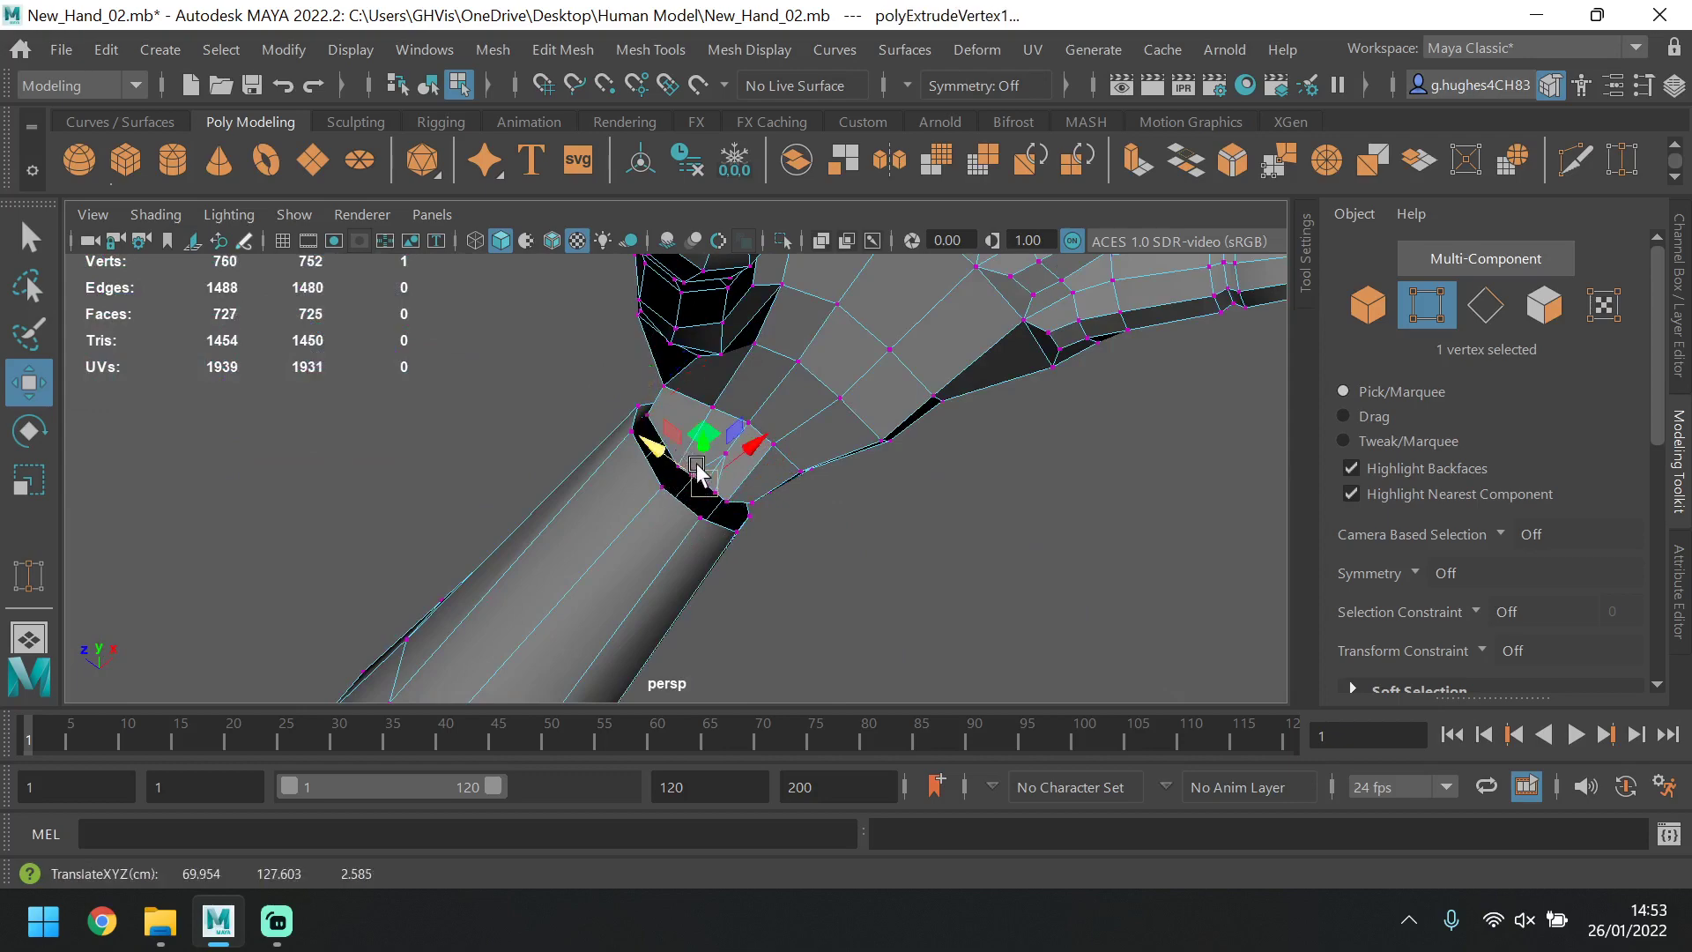
# Select the thumb-side wrist rim vertex and its neighbour on the hand and raise both to match the forearm.
pyautogui.keyDown('alt'); pyautogui.moveTo(796, 522); pyautogui.dragTo(934, 586); pyautogui.keyUp('alt')
pyautogui.keyDown('alt'); pyautogui.moveTo(837, 498); pyautogui.dragTo(943, 515); pyautogui.keyUp('alt')
pyautogui.click(868, 585)
pyautogui.scroll(2, 879, 555)
pyautogui.keyDown('shift'); pyautogui.click(880, 559); pyautogui.keyUp('shift')
pyautogui.moveTo(806, 441); pyautogui.dragTo(810, 378)
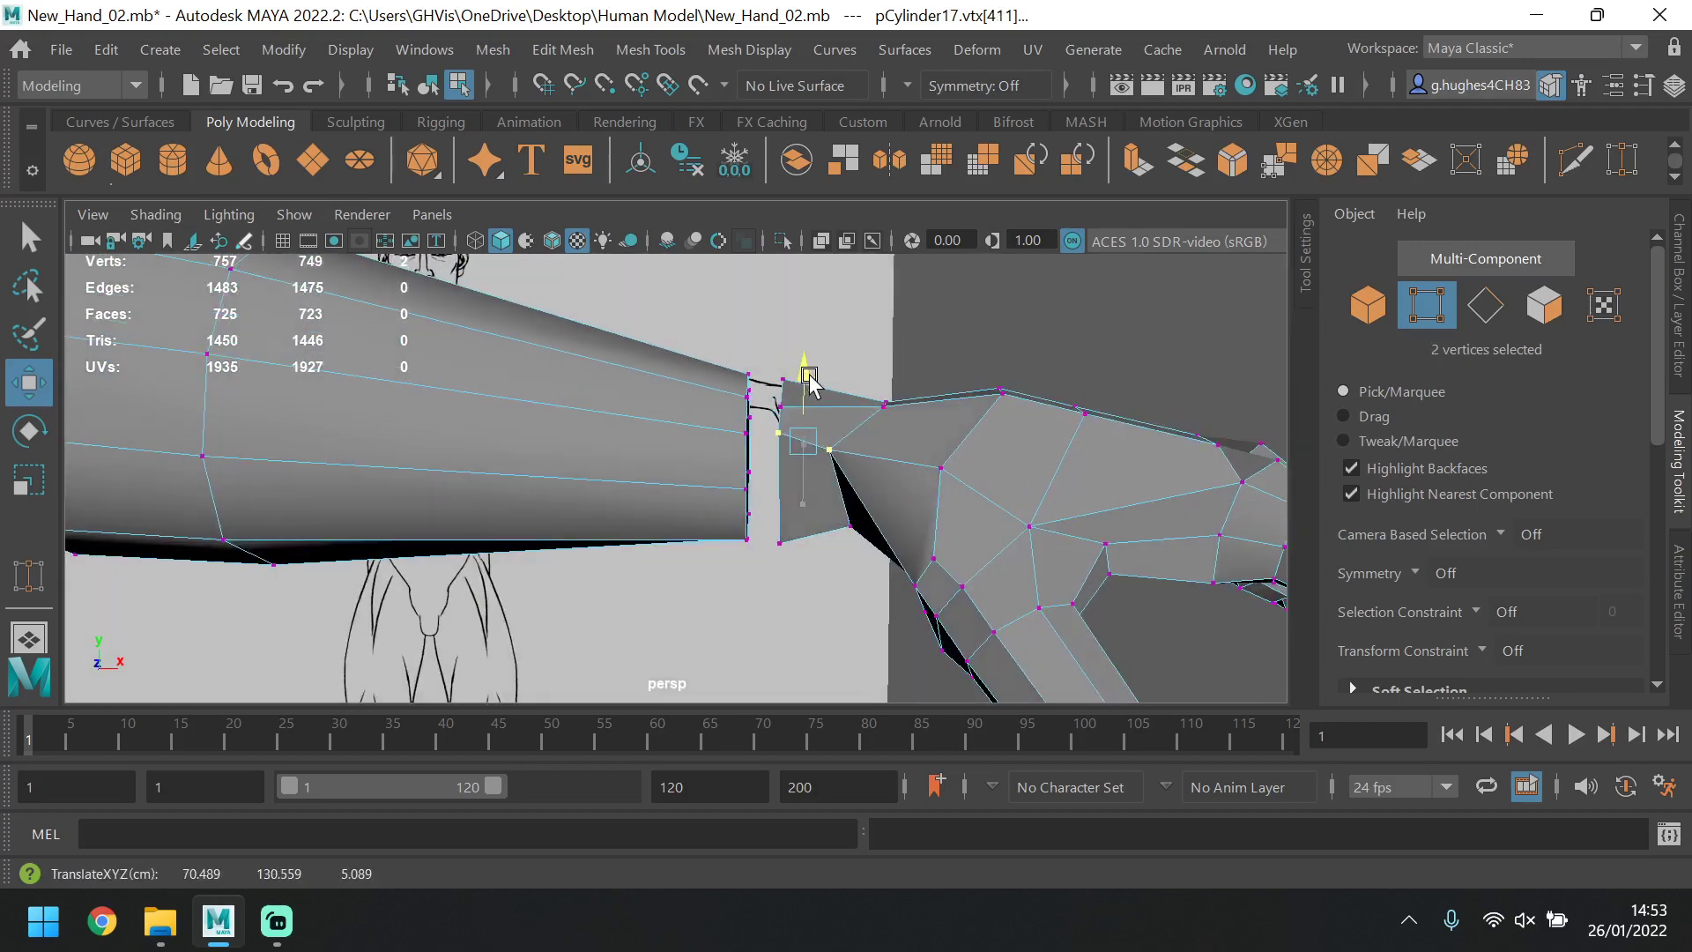
# Raise the lower thumb-side vertex of the wrist rim to match the corresponding forearm vertex.
pyautogui.keyDown('alt'); pyautogui.moveTo(856, 452); pyautogui.dragTo(863, 432); pyautogui.keyUp('alt')
pyautogui.click(773, 589)
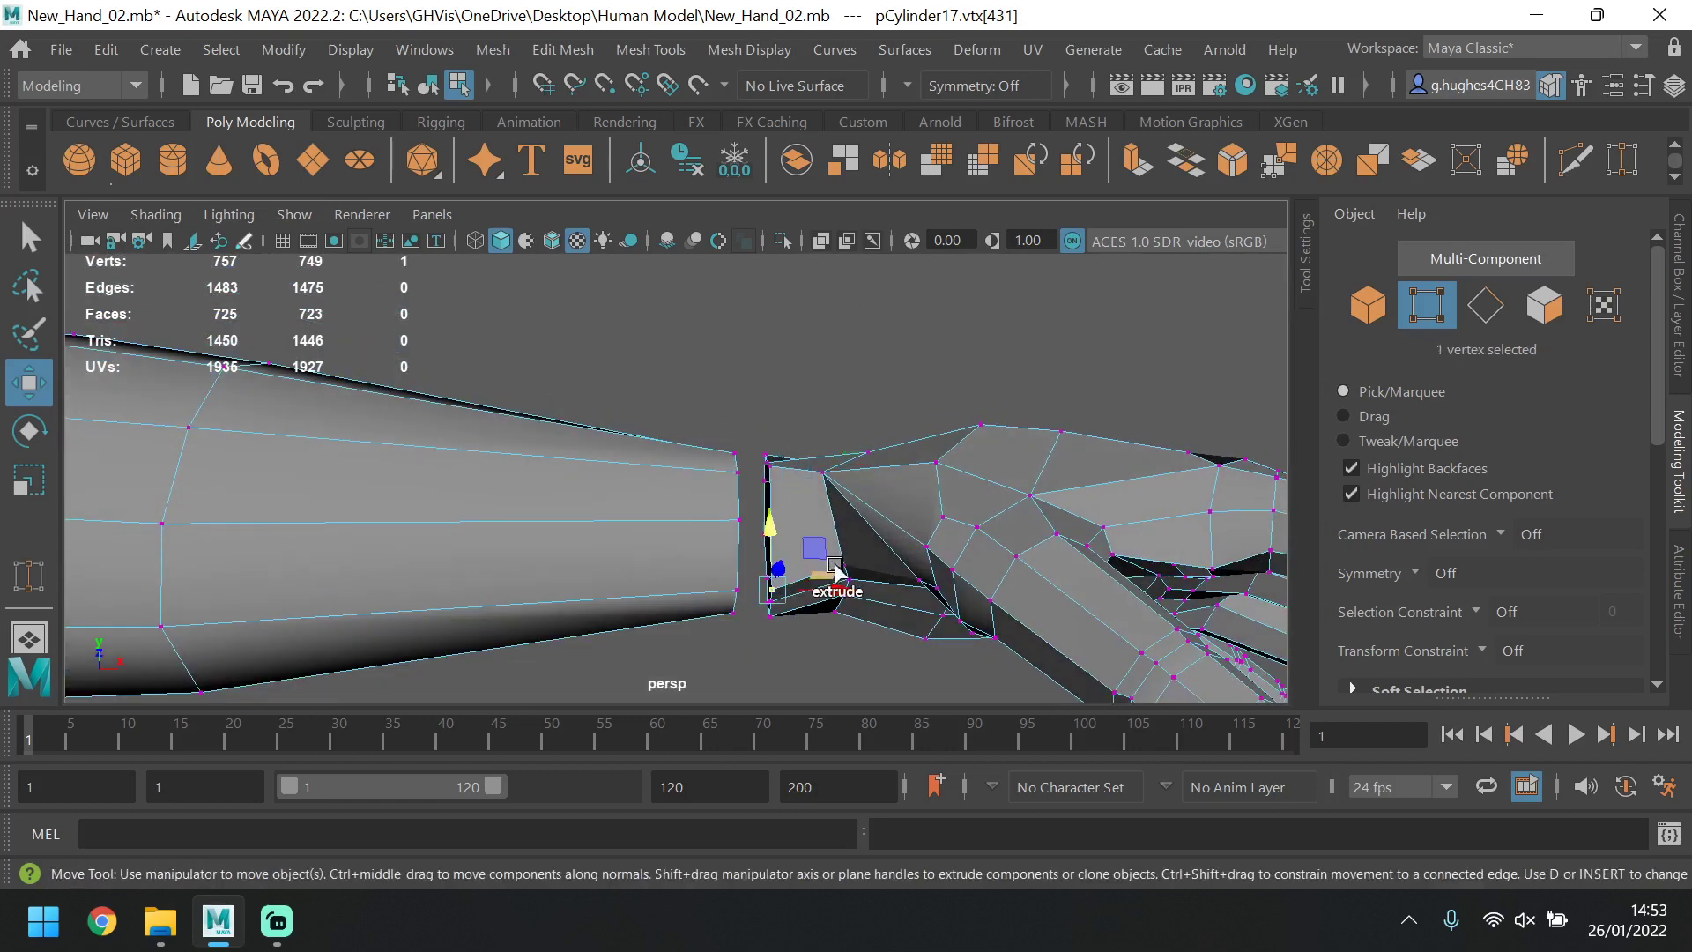
pyautogui.moveTo(772, 531); pyautogui.dragTo(778, 482)
pyautogui.keyDown('alt'); pyautogui.moveTo(794, 575); pyautogui.dragTo(753, 480); pyautogui.keyUp('alt')
pyautogui.click(845, 559)
pyautogui.click(846, 525)
pyautogui.click(772, 520)
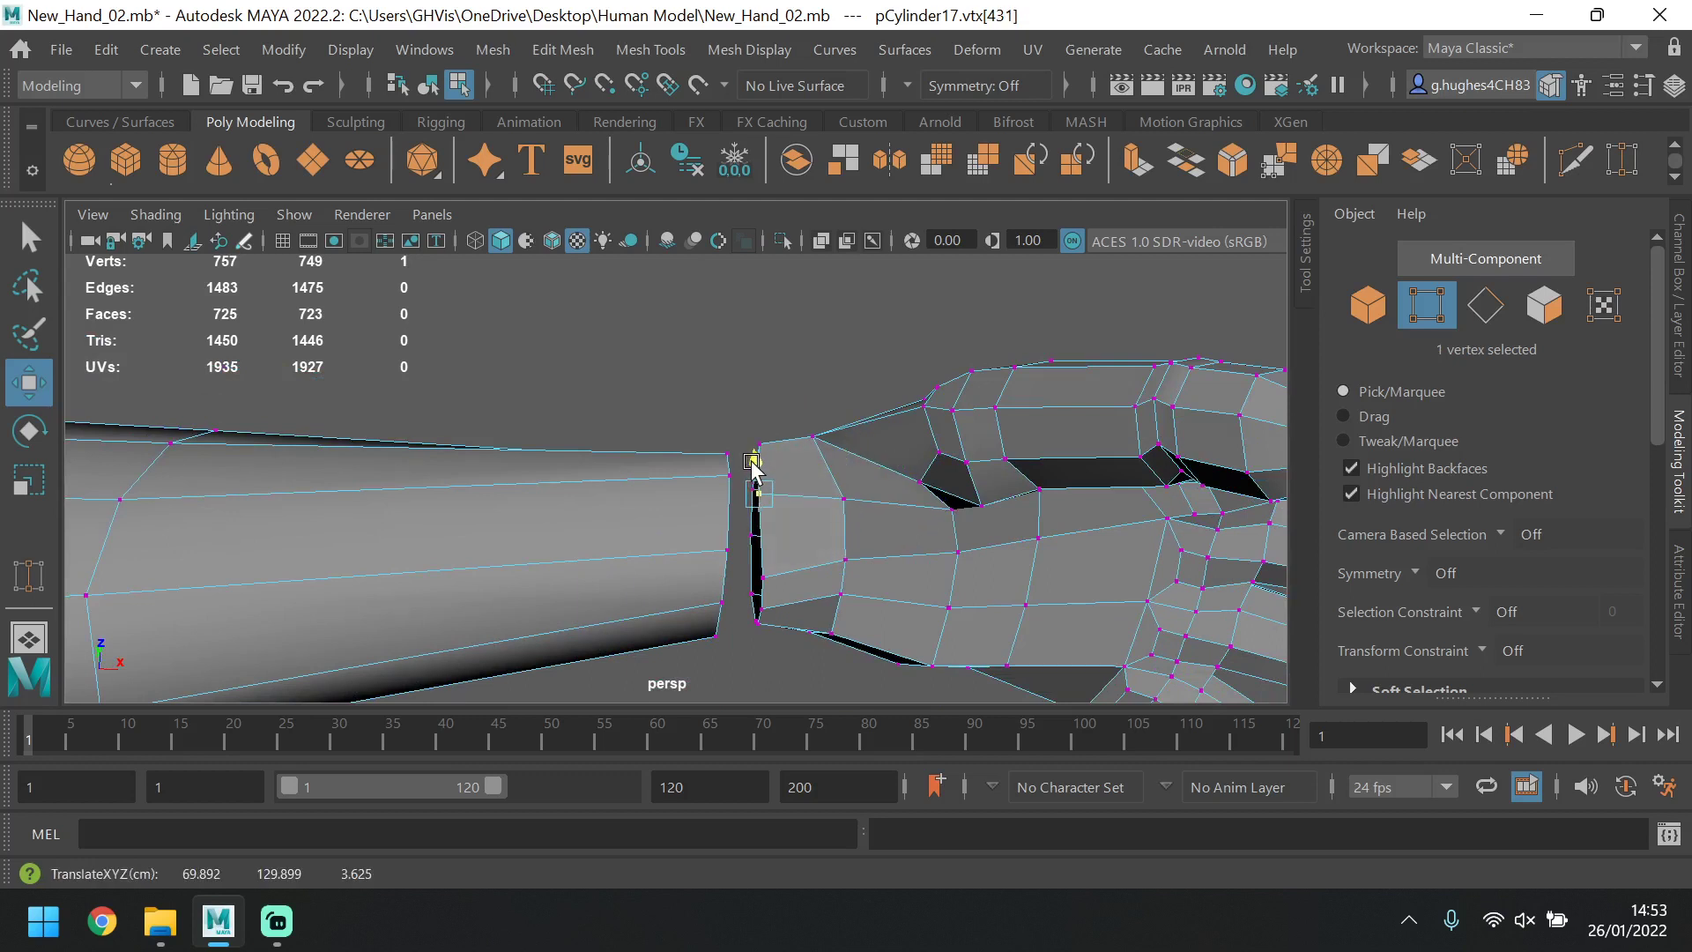
# Fine-tune the middle underside vertex of the wrist rim against the forearm and clear the selection.
pyautogui.click(757, 582)
pyautogui.hotkey('ctrl', 'z')
pyautogui.hotkey('ctrl', 'z')
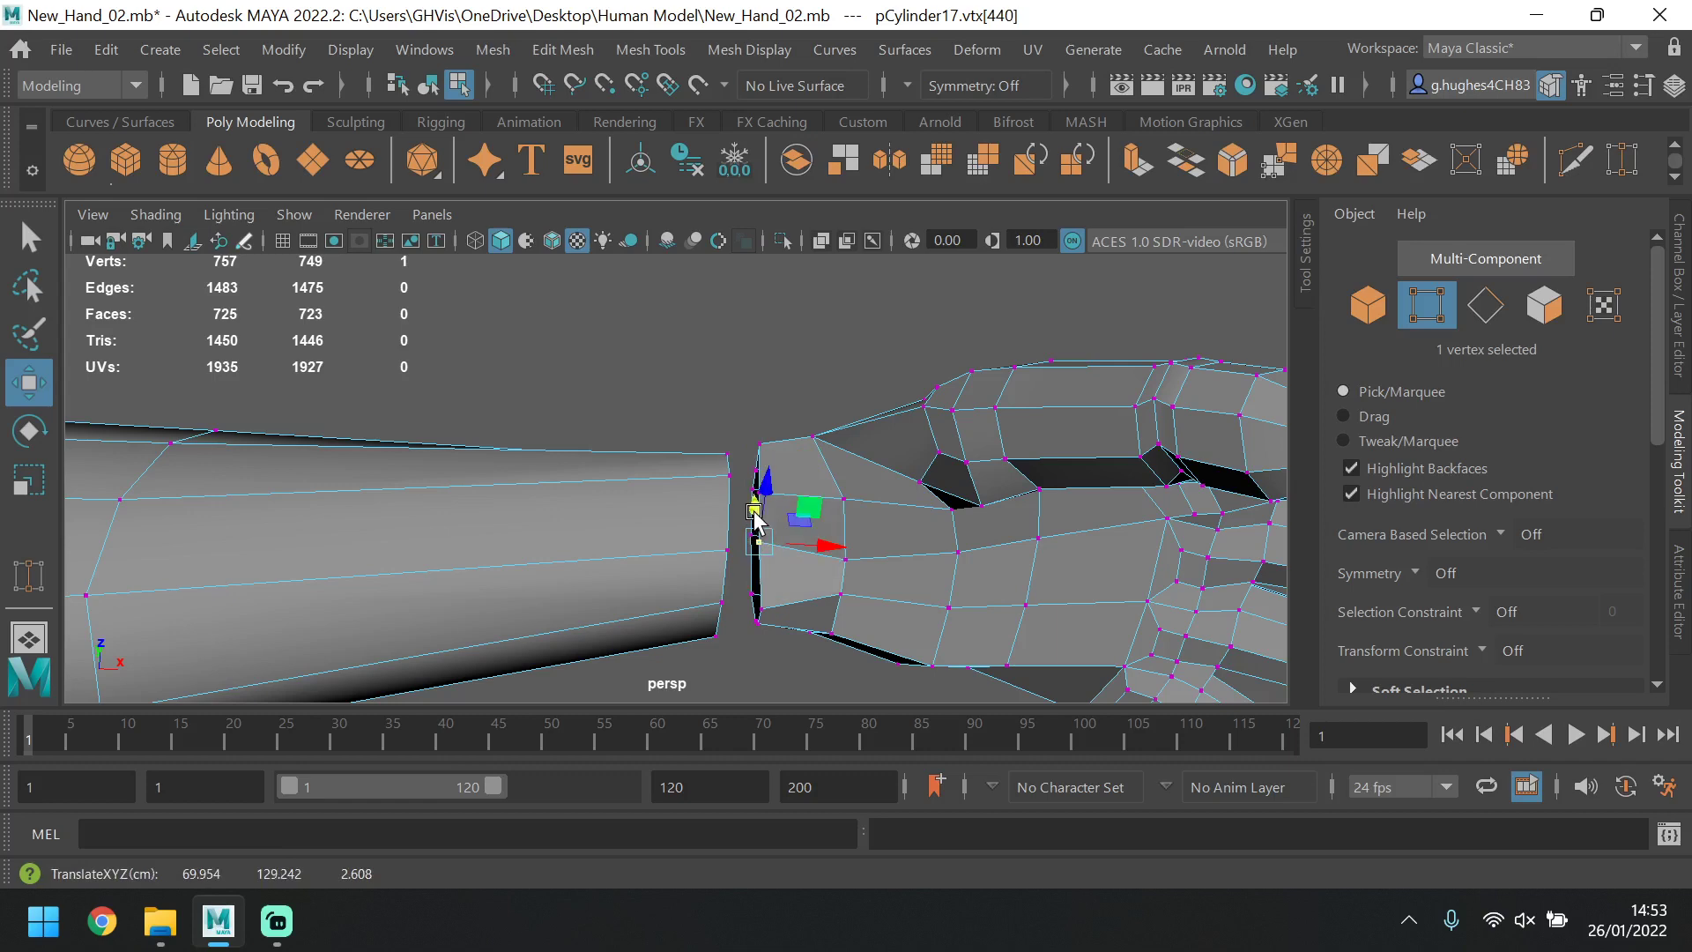
pyautogui.keyDown('alt'); pyautogui.moveTo(887, 529); pyautogui.dragTo(978, 551); pyautogui.keyUp('alt')
pyautogui.moveTo(740, 552); pyautogui.dragTo(586, 534)
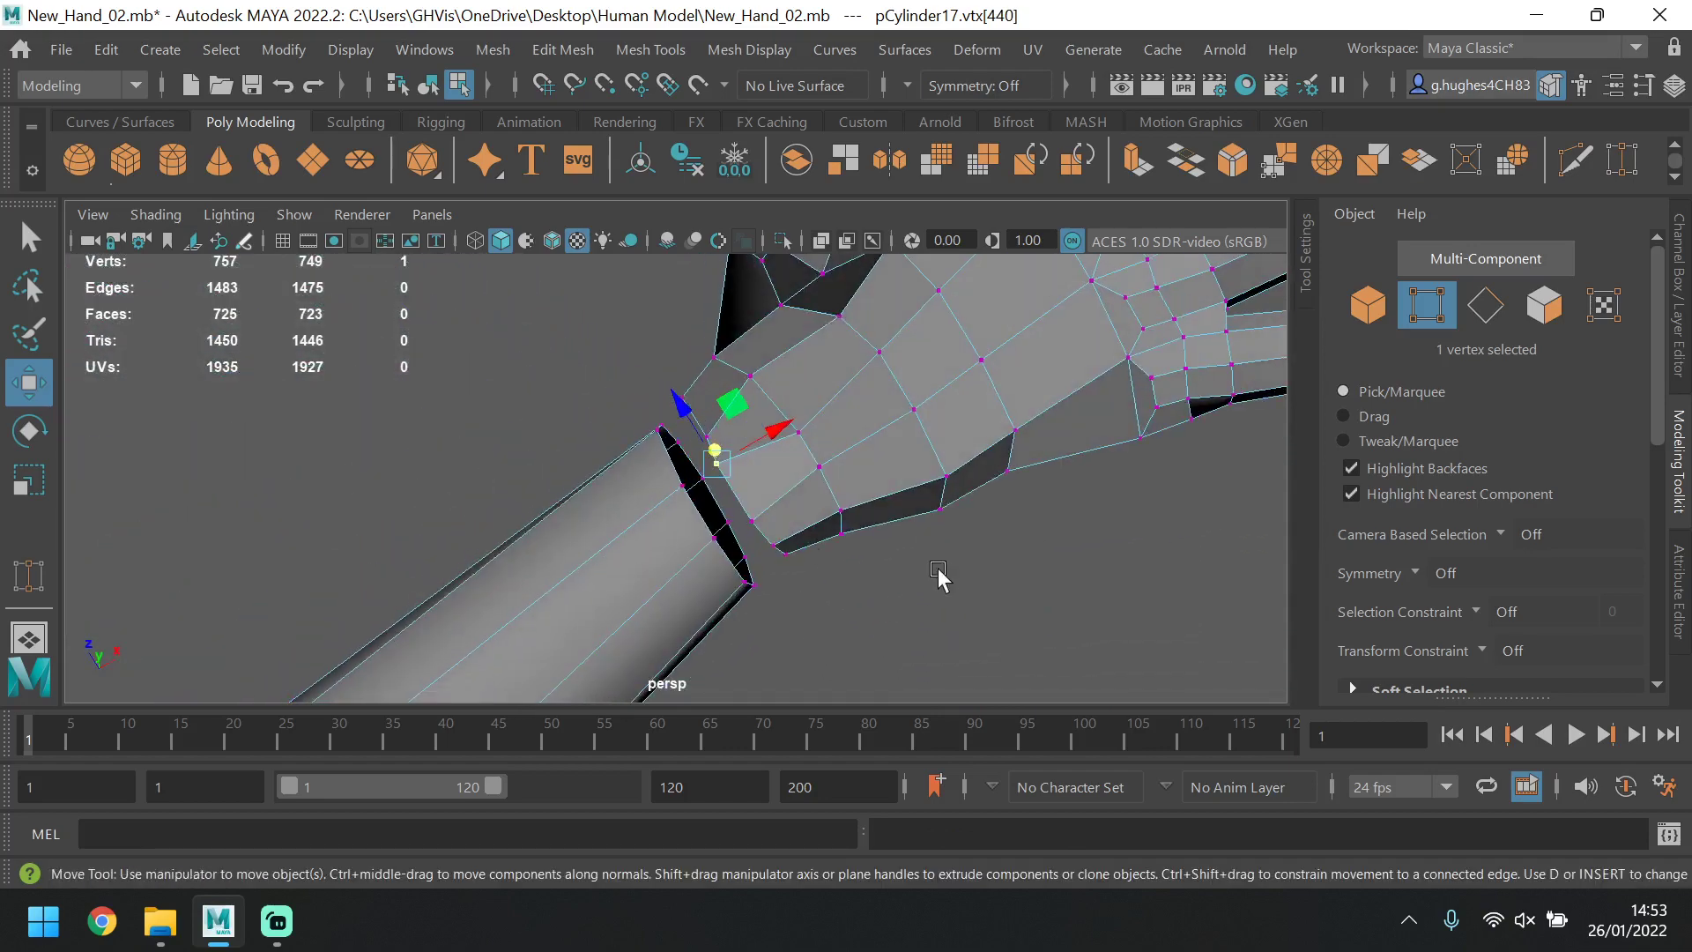
pyautogui.click(939, 573)
pyautogui.keyDown('alt'); pyautogui.moveTo(757, 432); pyautogui.dragTo(820, 614); pyautogui.keyUp('alt')
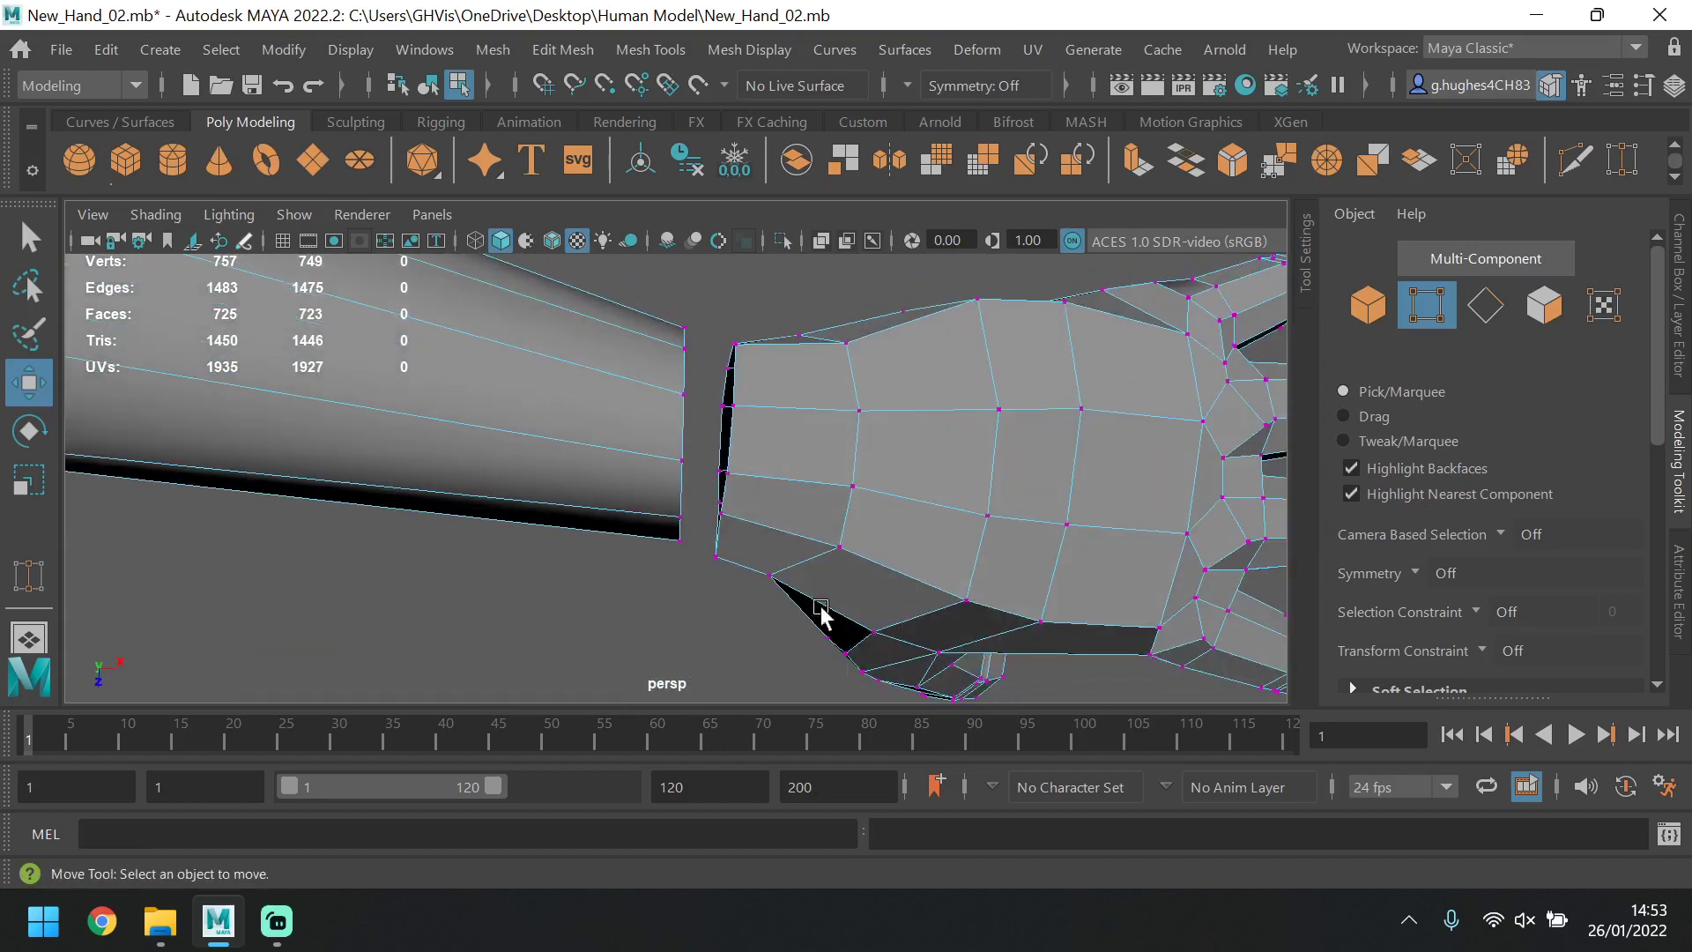
# Weld the hand's ten wrist rim vertices onto the matching forearm vertices with Target Weld, and exit the tool.
pyautogui.scroll(-3, 1533, 495)
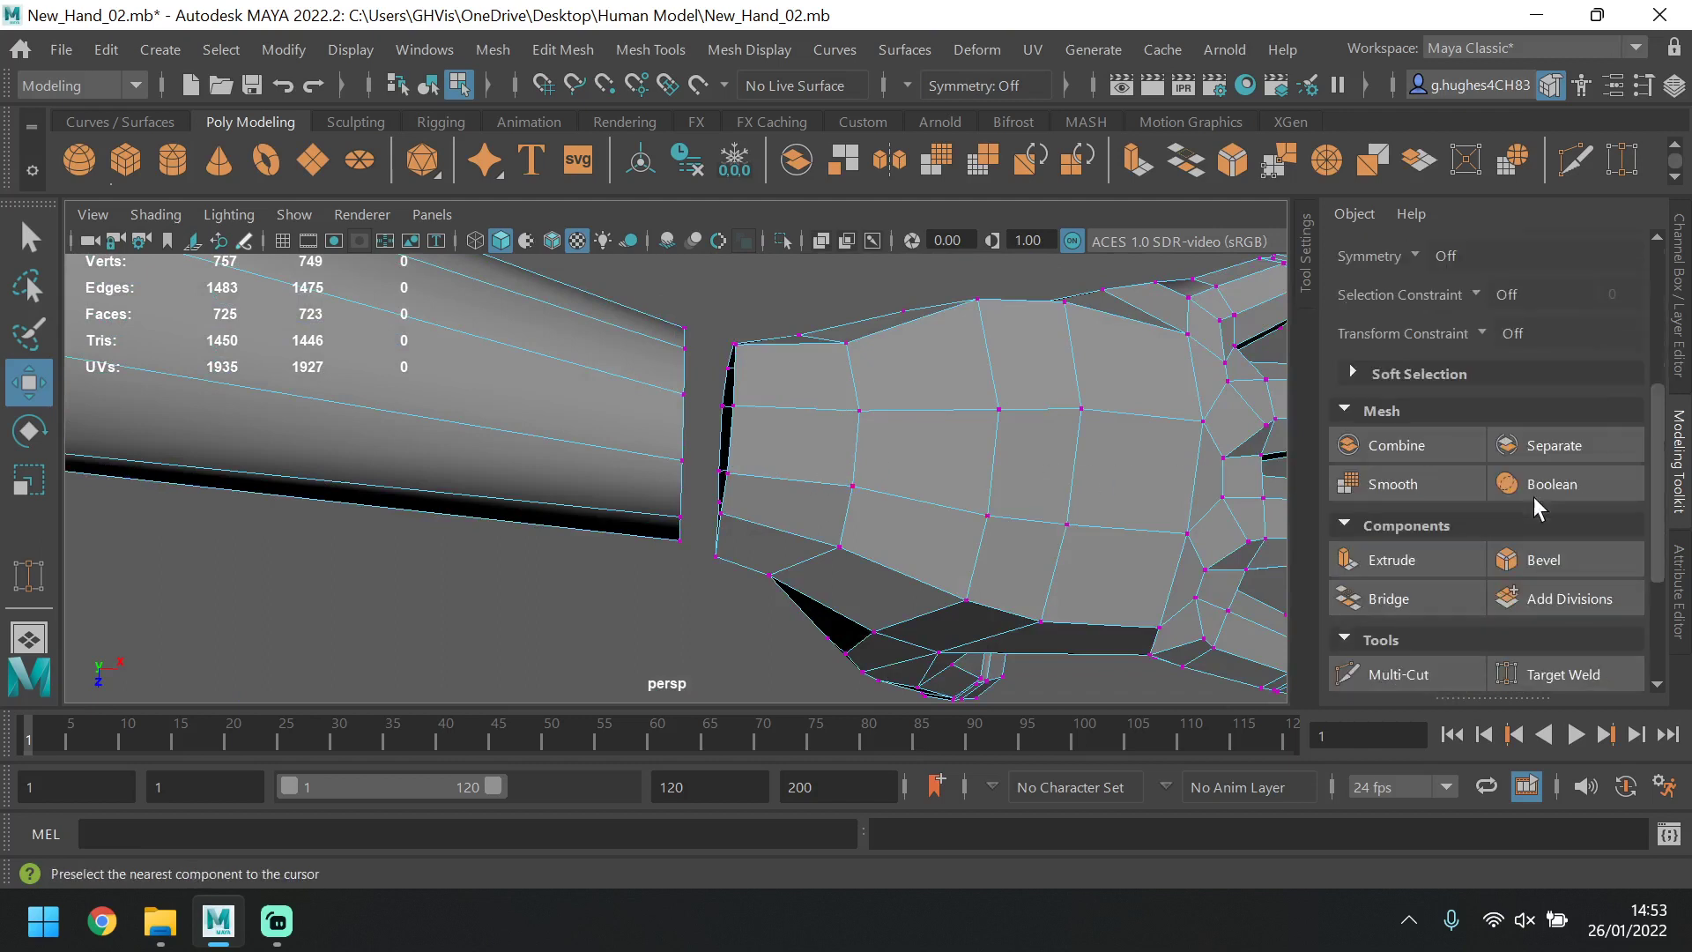
pyautogui.click(1544, 676)
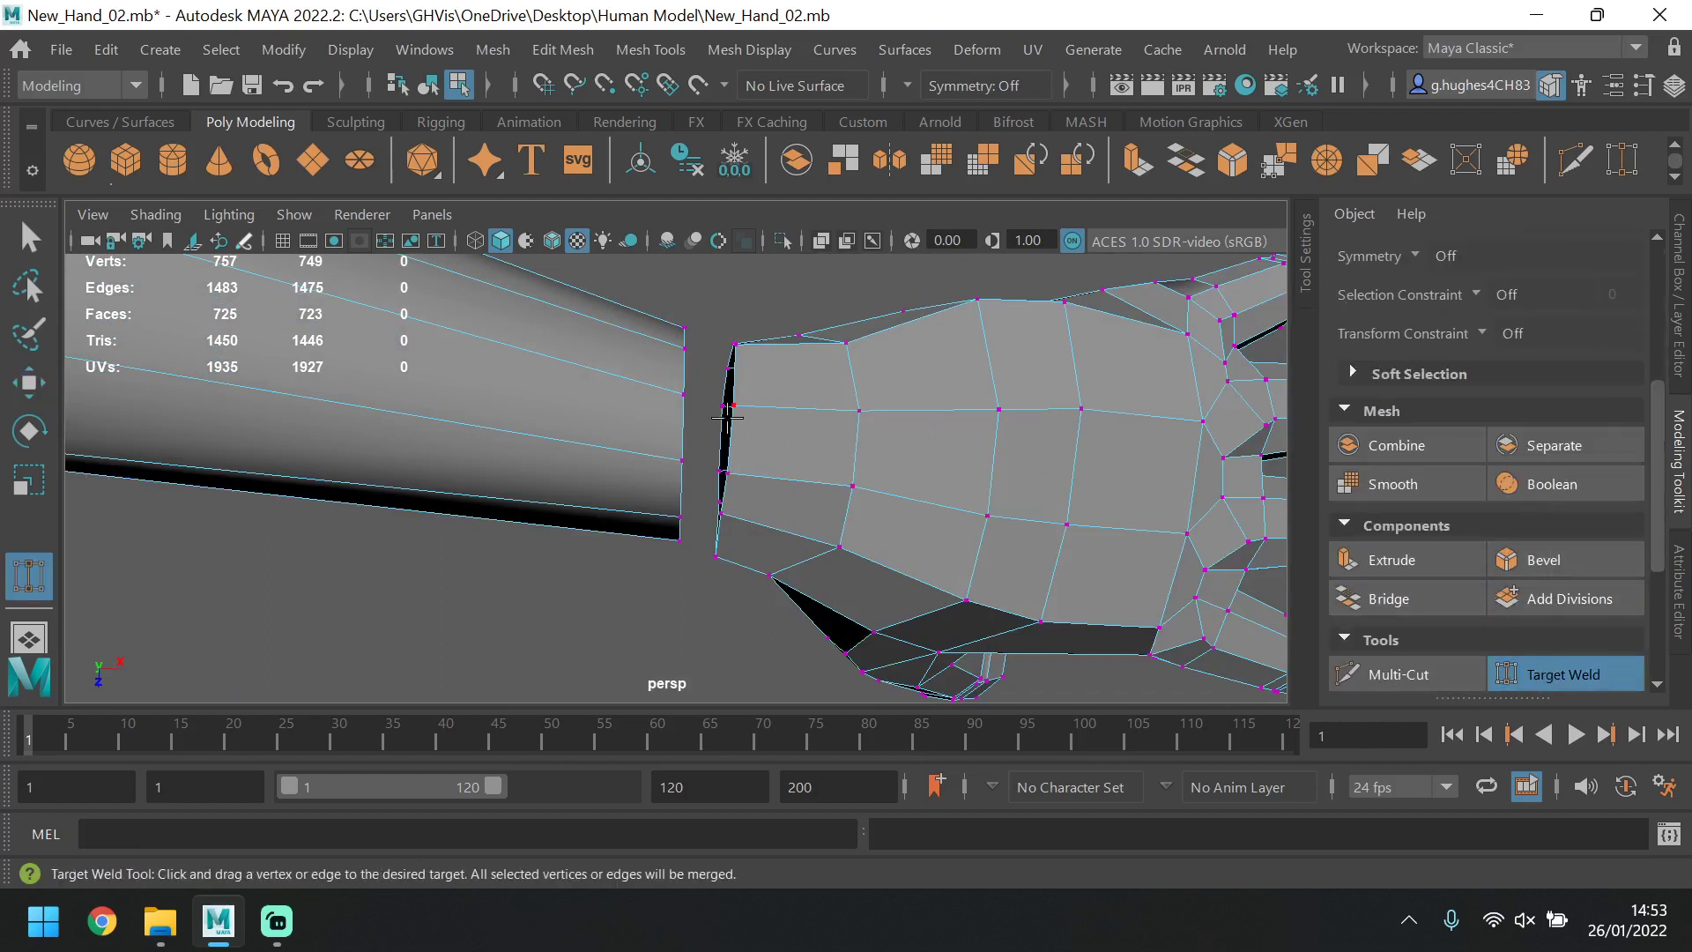
pyautogui.moveTo(665, 389); pyautogui.dragTo(670, 393)
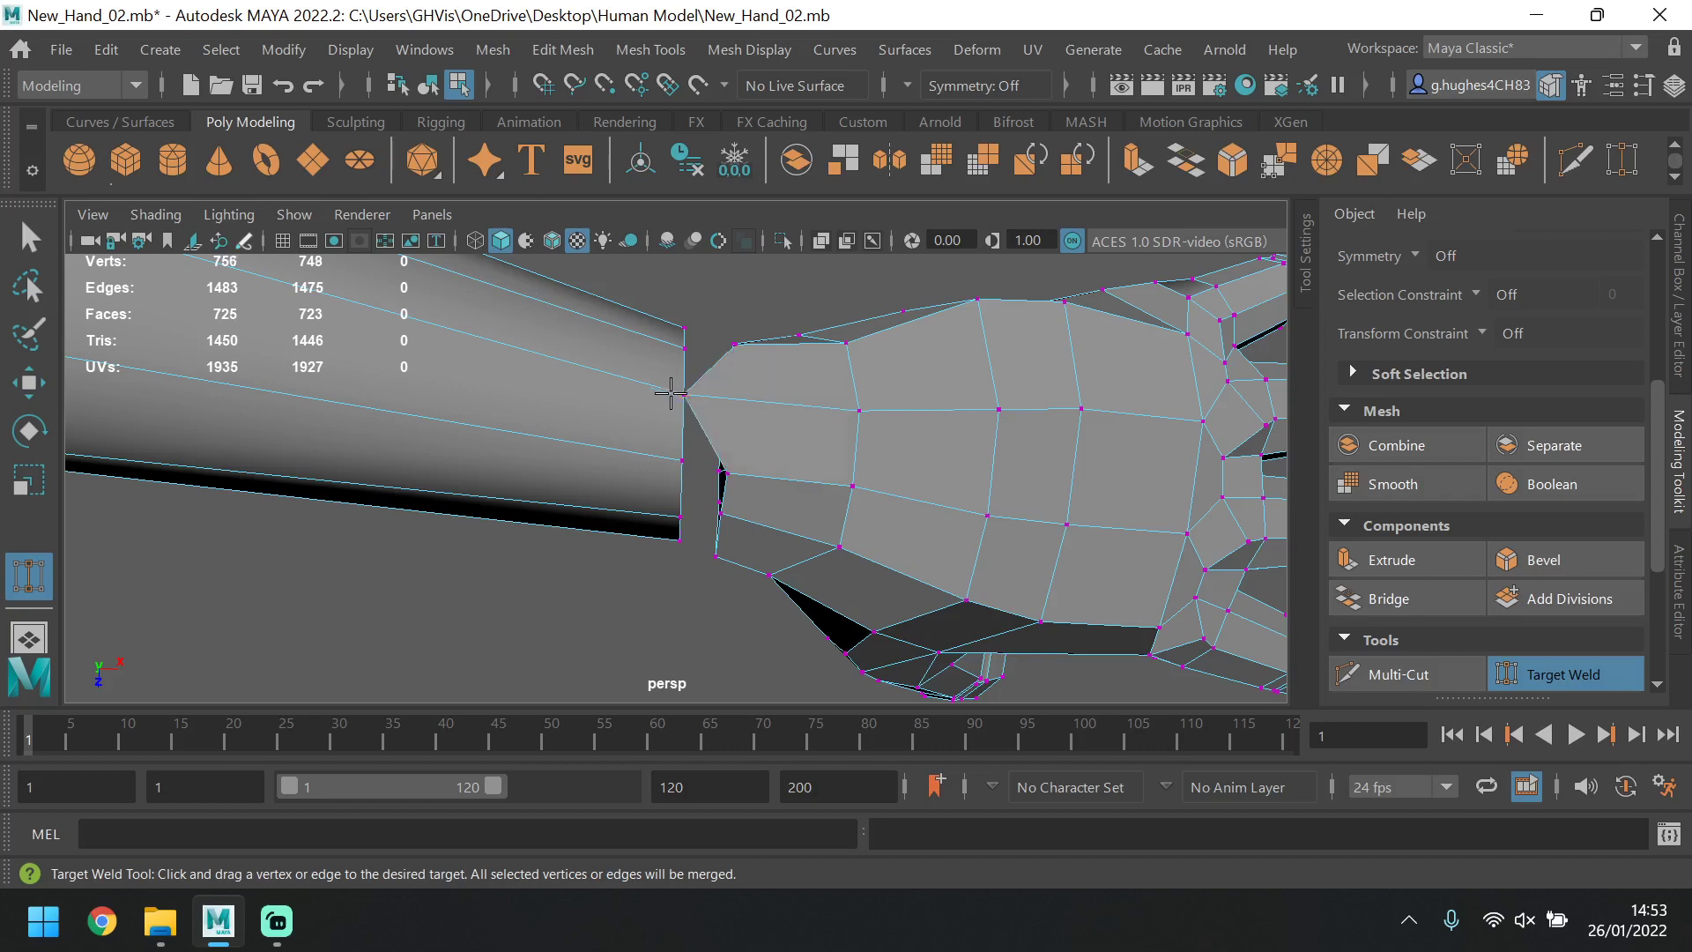
pyautogui.moveTo(643, 456); pyautogui.dragTo(656, 456)
pyautogui.keyDown('alt'); pyautogui.moveTo(732, 408); pyautogui.dragTo(654, 569); pyautogui.keyUp('alt')
pyautogui.moveTo(657, 568)
pyautogui.keyDown('alt'); pyautogui.mouseDown()
pyautogui.moveTo(717, 547)
pyautogui.moveTo(745, 568)
pyautogui.moveTo(681, 572)
pyautogui.mouseUp(); pyautogui.keyUp('alt')
pyautogui.keyDown('alt'); pyautogui.moveTo(680, 572); pyautogui.dragTo(683, 535); pyautogui.keyUp('alt')
pyautogui.keyDown('alt'); pyautogui.moveTo(682, 534); pyautogui.dragTo(678, 491); pyautogui.keyUp('alt')
pyautogui.keyDown('alt'); pyautogui.moveTo(679, 492); pyautogui.dragTo(679, 365); pyautogui.keyUp('alt')
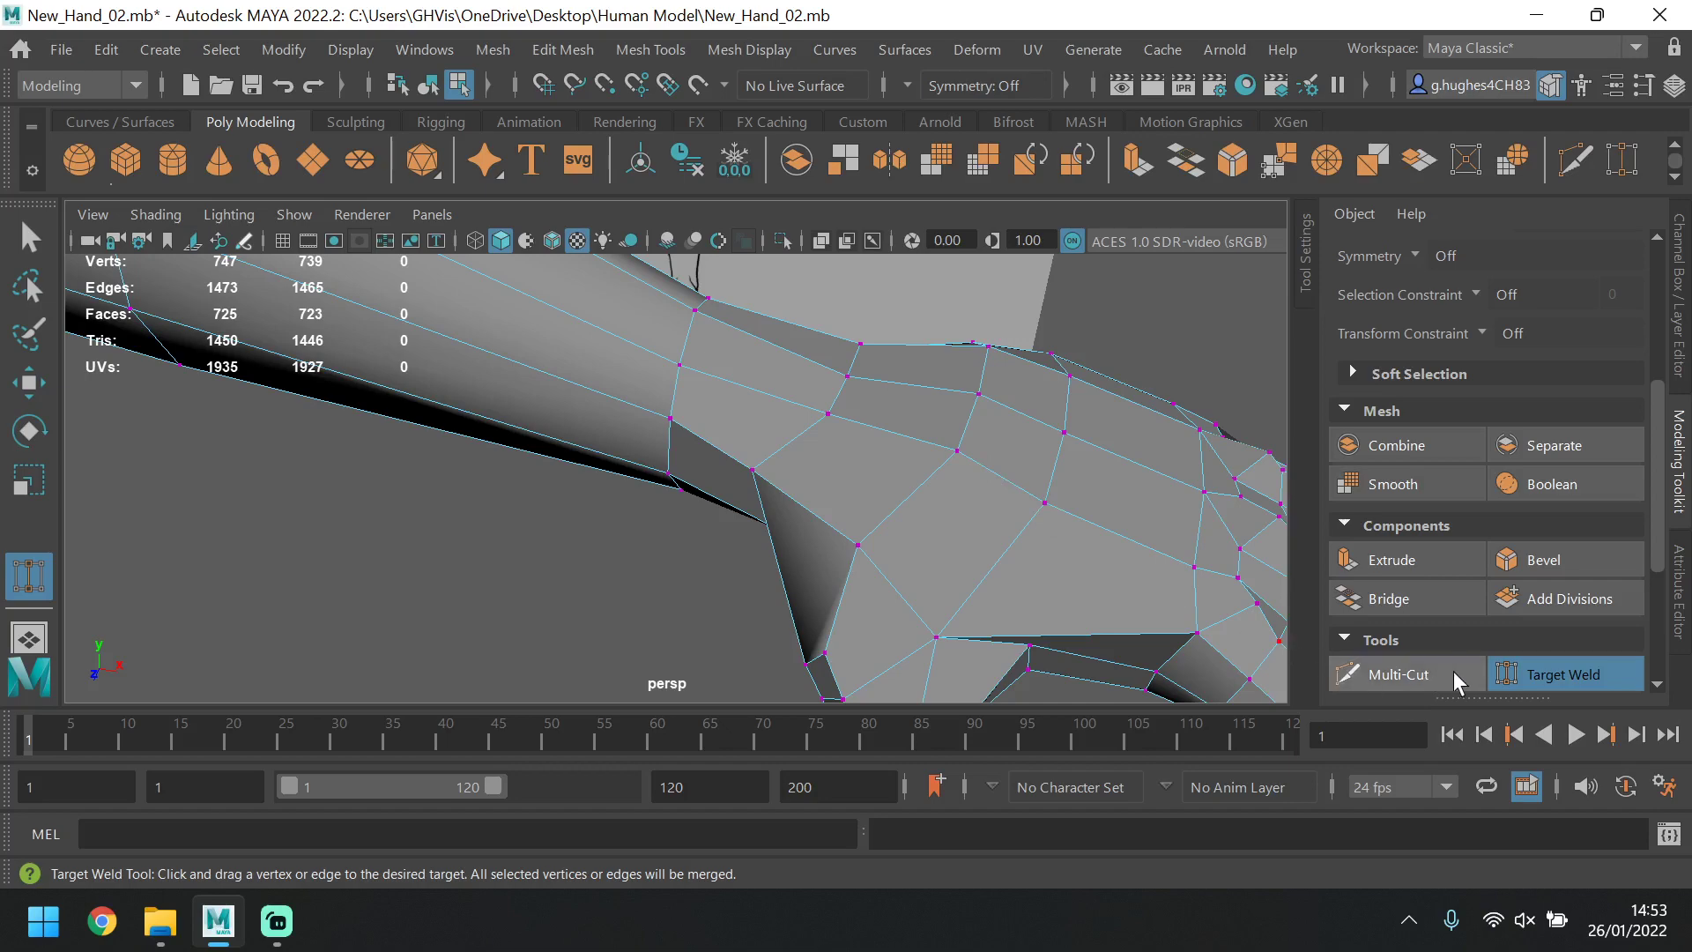
pyautogui.click(1533, 672)
# Switch to object selection, inspect the joined half body in smooth preview from several angles, and return to the unsmoothed display.
pyautogui.scroll(-5, 970, 490)
pyautogui.keyDown('alt'); pyautogui.moveTo(970, 490); pyautogui.dragTo(688, 484); pyautogui.keyUp('alt')
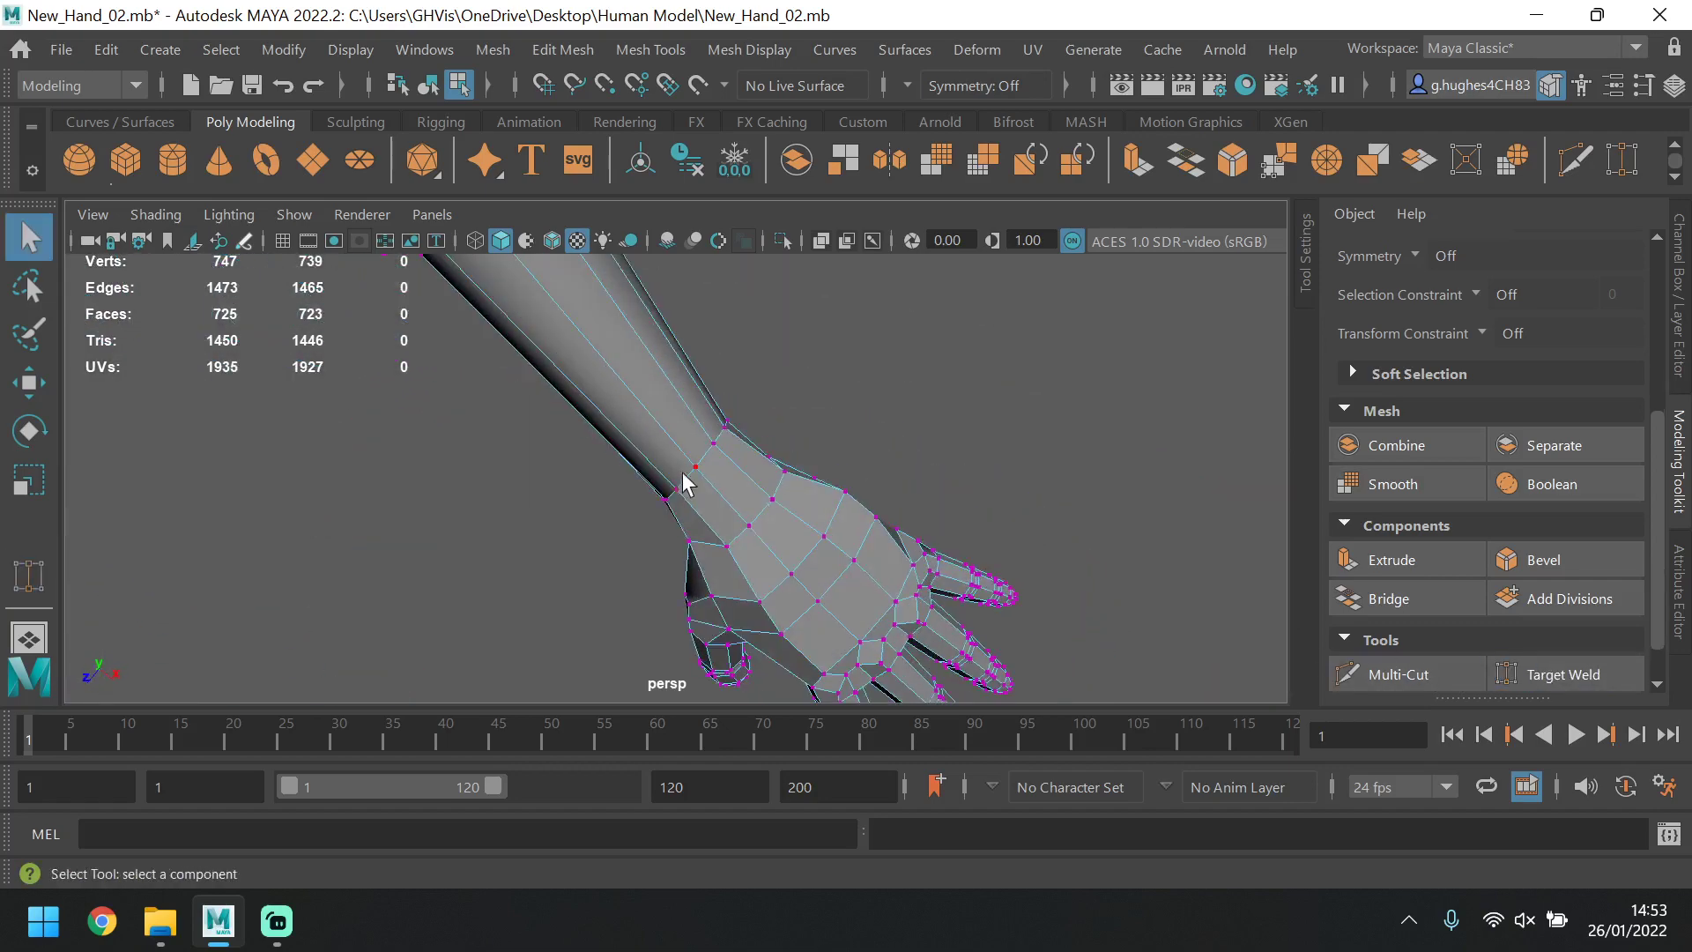
pyautogui.keyDown('alt'); pyautogui.moveTo(736, 553); pyautogui.dragTo(1292, 479); pyautogui.keyUp('alt')
pyautogui.scroll(5, 1532, 441)
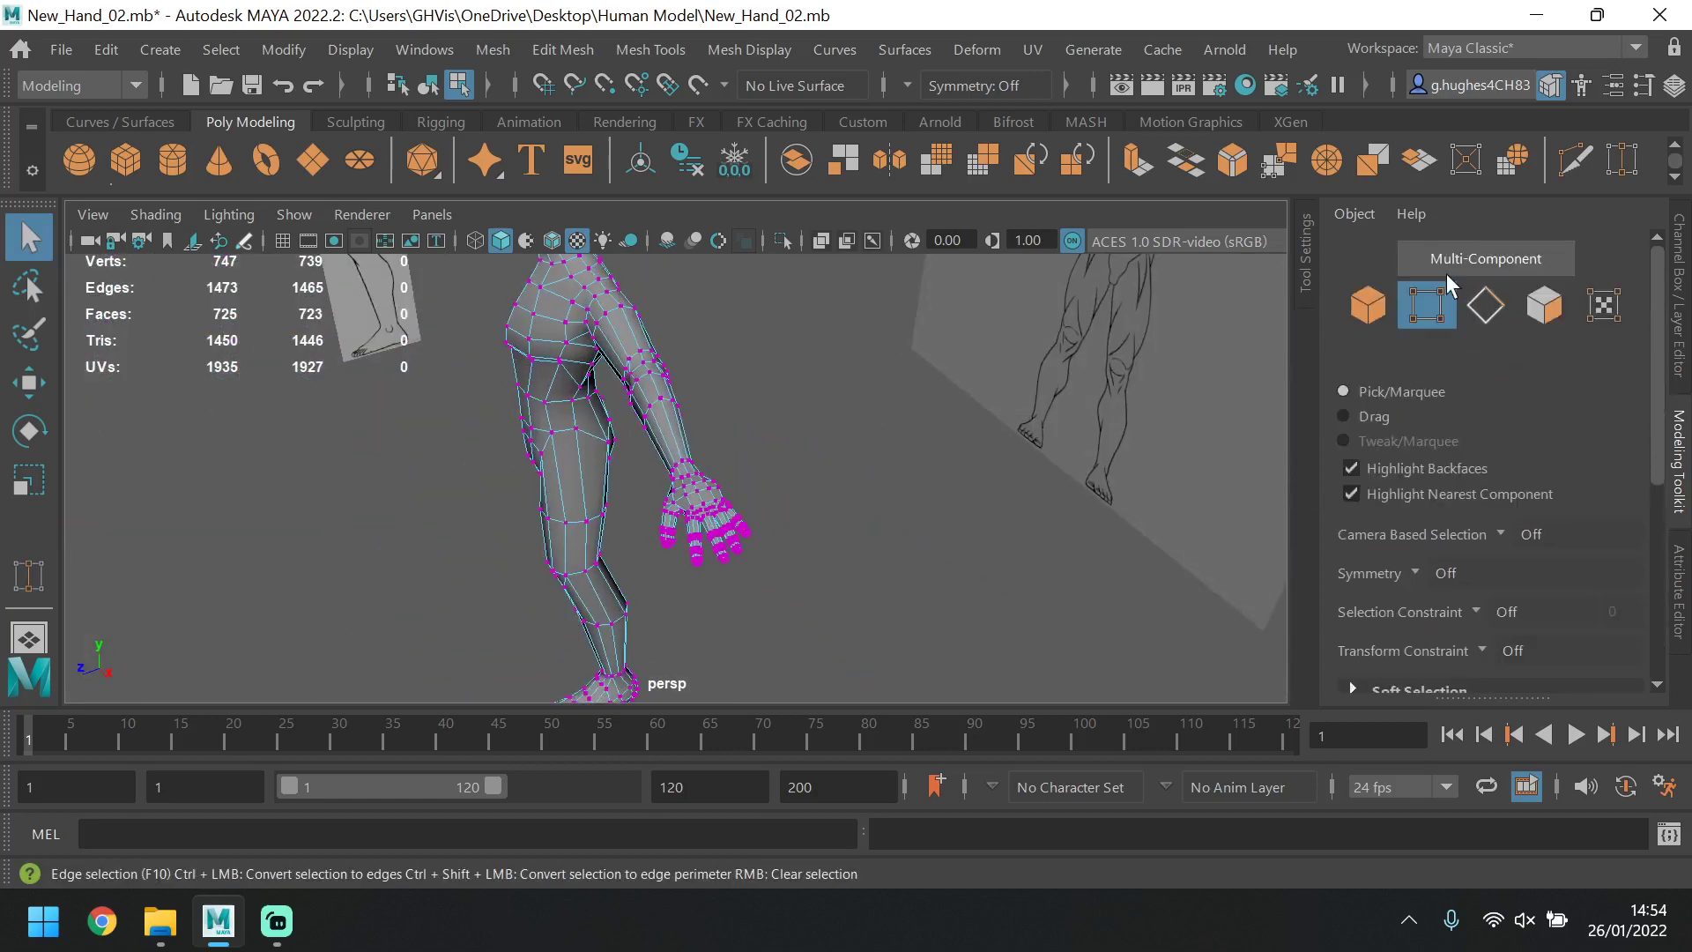
pyautogui.click(1367, 305)
pyautogui.press('3')
pyautogui.click(819, 483)
pyautogui.keyDown('alt'); pyautogui.moveTo(819, 484); pyautogui.dragTo(654, 409); pyautogui.keyUp('alt')
pyautogui.click(605, 421)
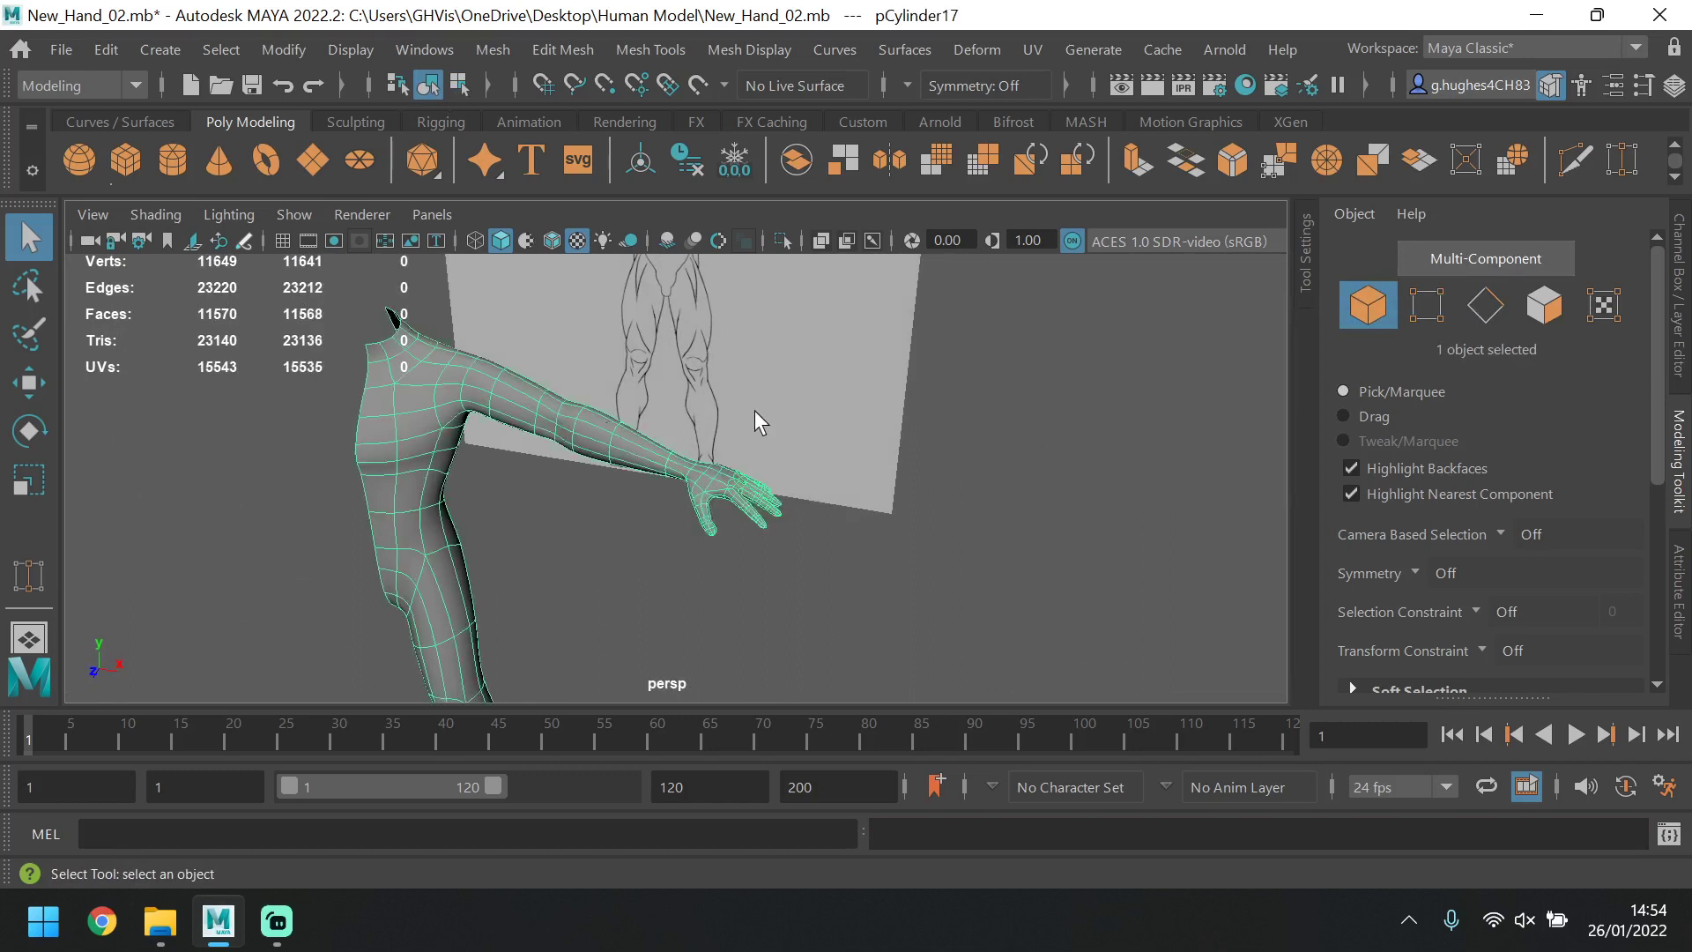
pyautogui.keyDown('alt'); pyautogui.moveTo(742, 400); pyautogui.dragTo(859, 367); pyautogui.keyUp('alt')
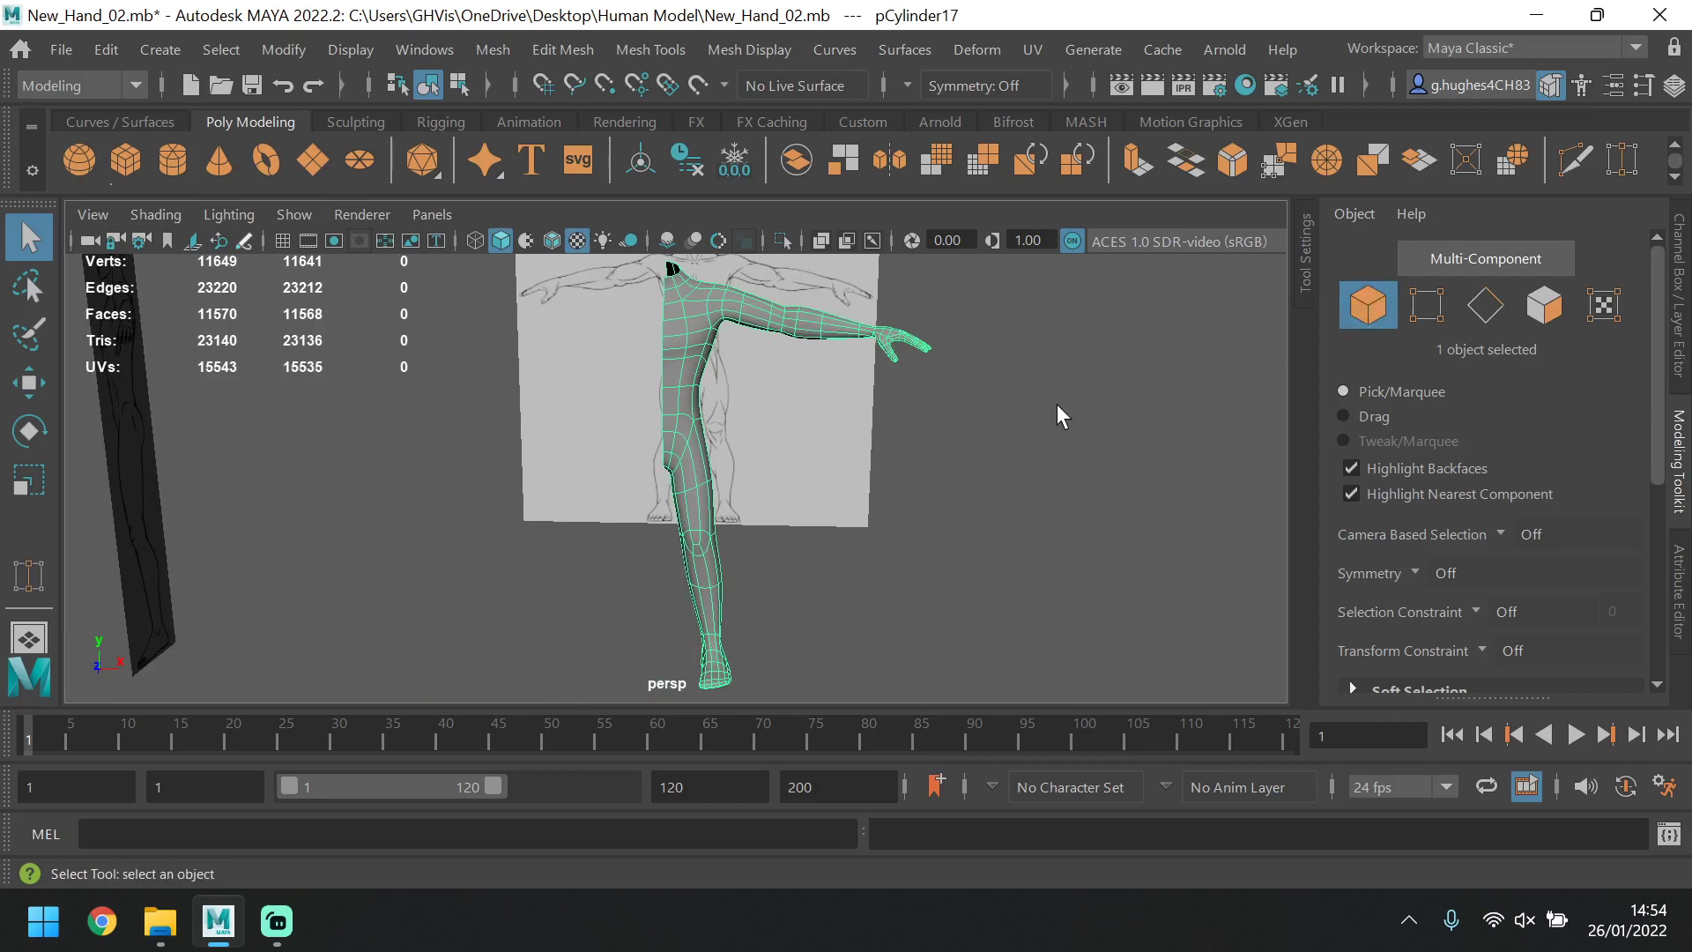
pyautogui.press('1')
# Mirror the half body across the world X axis with a merge threshold of 0.1 and an offset of -0.445.
pyautogui.click(496, 48)
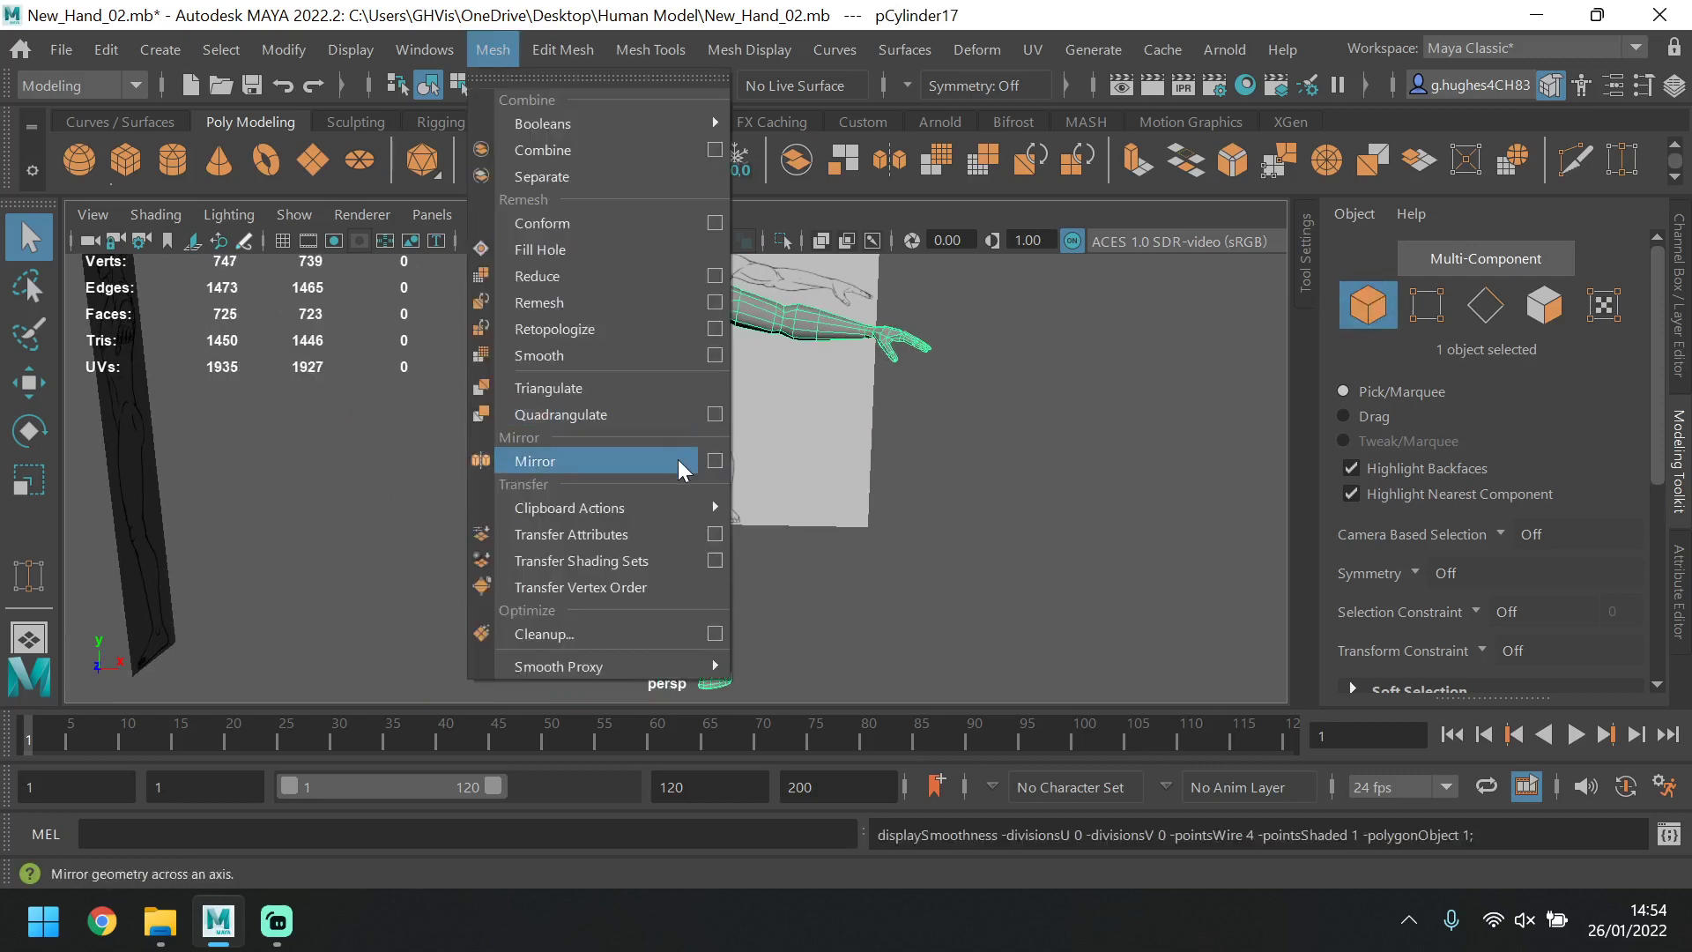
pyautogui.click(639, 463)
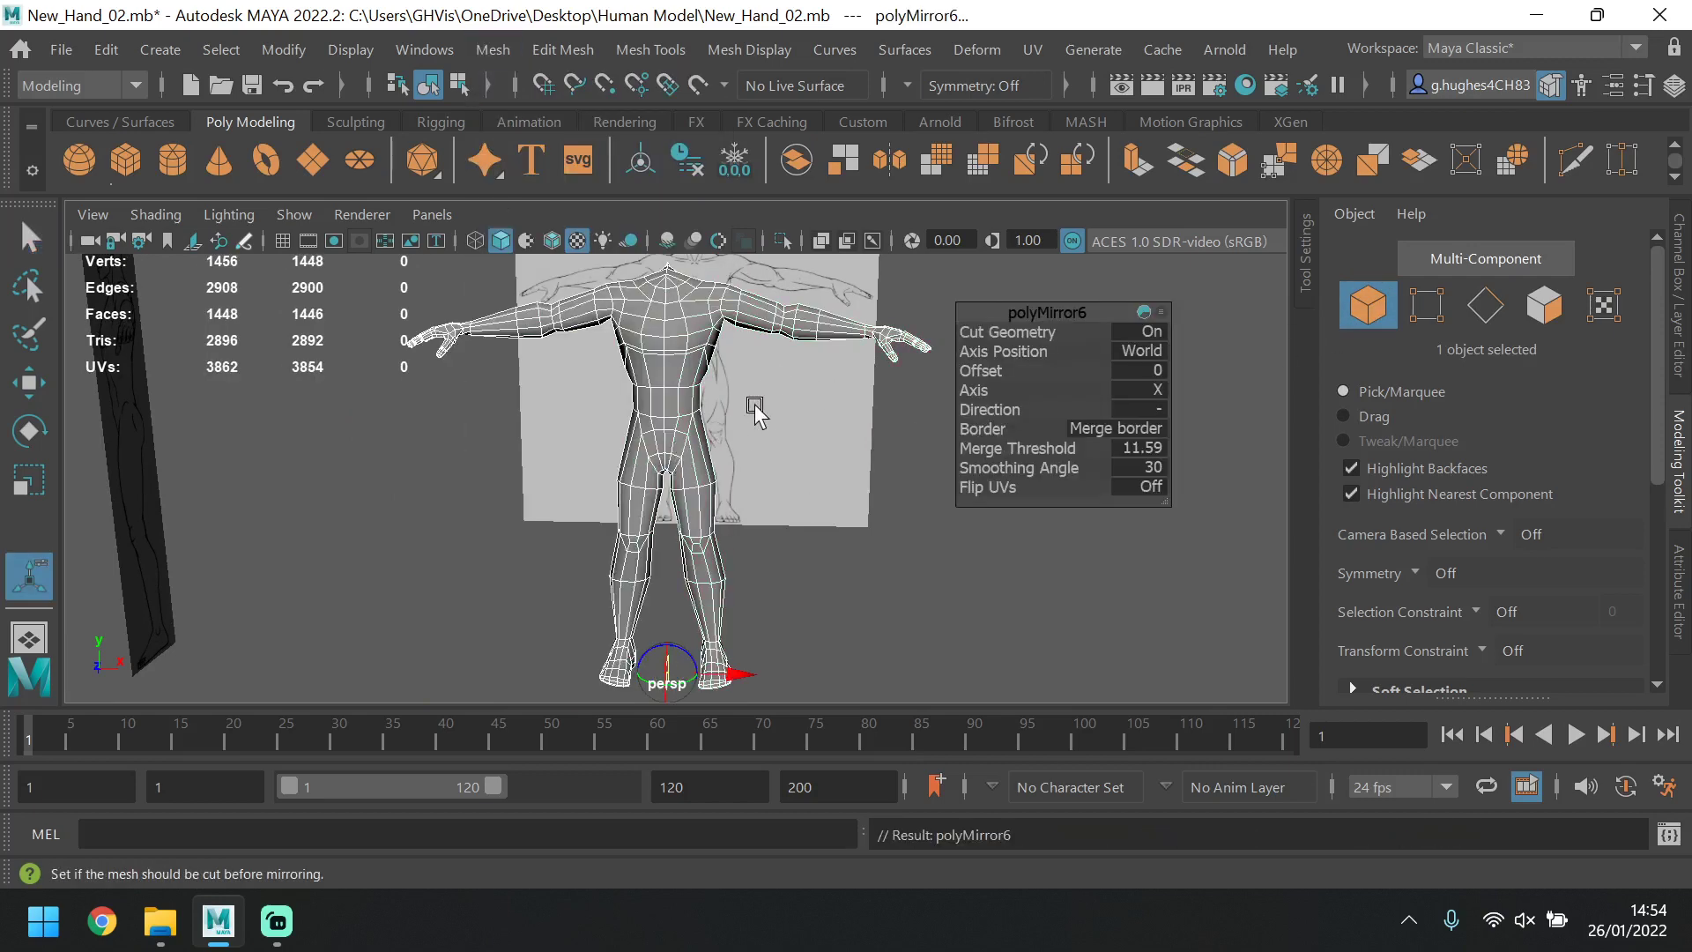
pyautogui.click(1156, 452)
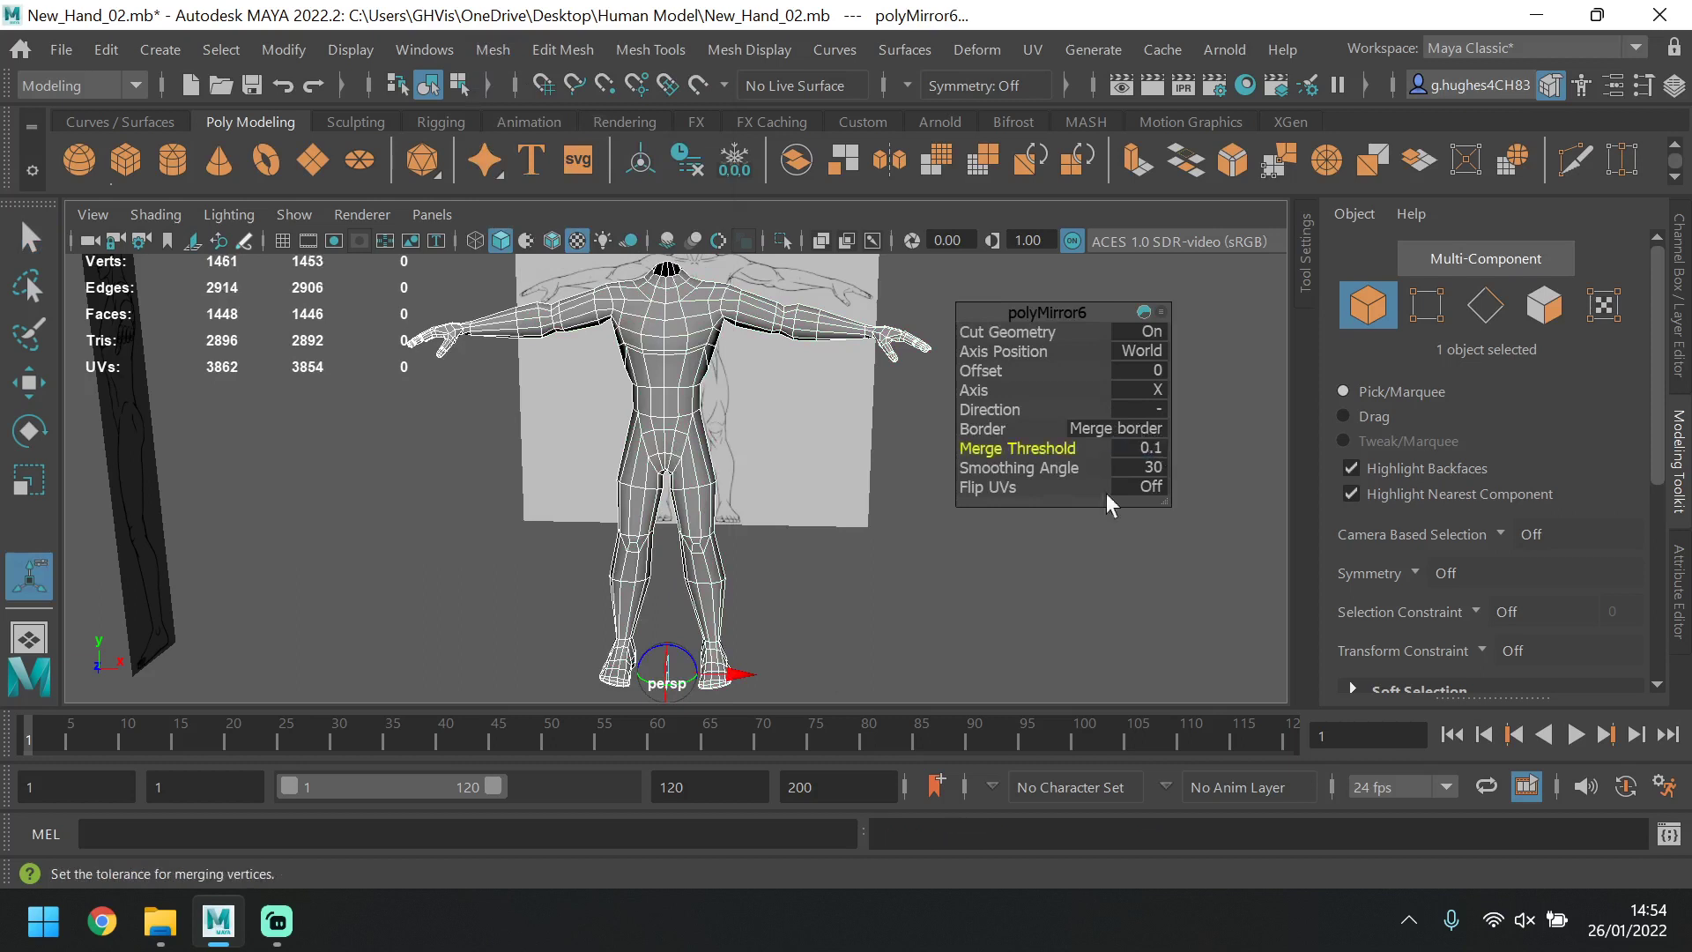
pyautogui.moveTo(725, 680)
pyautogui.mouseDown()
pyautogui.moveTo(702, 684)
pyautogui.moveTo(737, 672)
pyautogui.mouseUp()
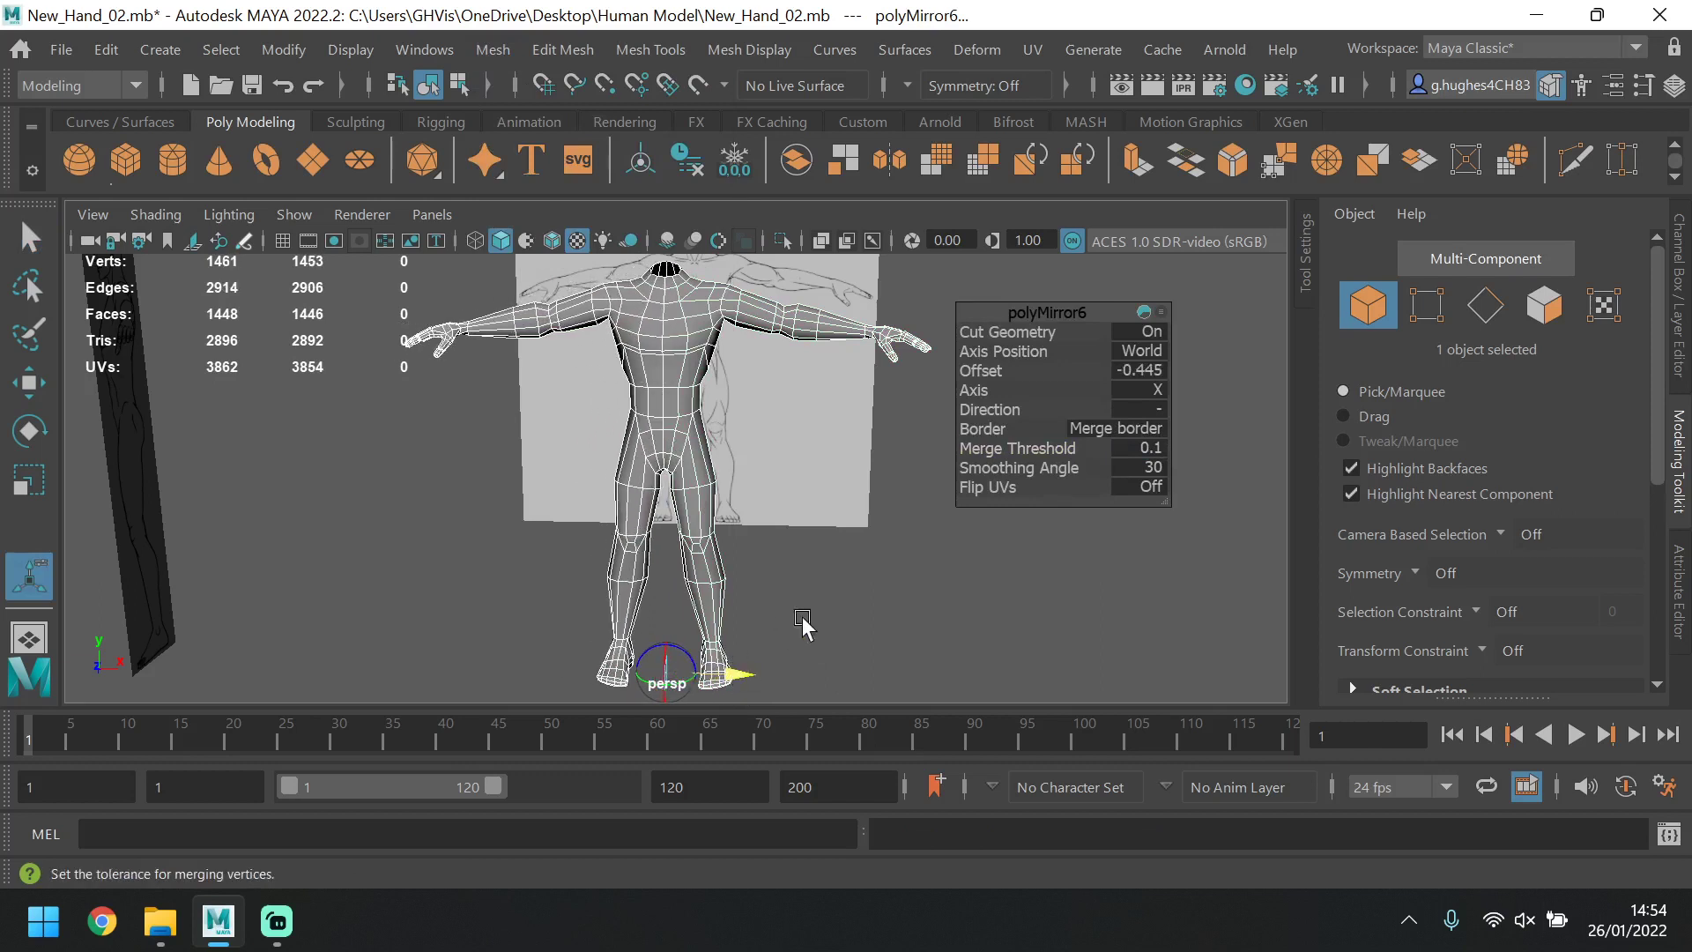
pyautogui.click(778, 581)
# Show the mirrored full body in smooth preview, check its shape from the front, and reselect it.
pyautogui.click(664, 474)
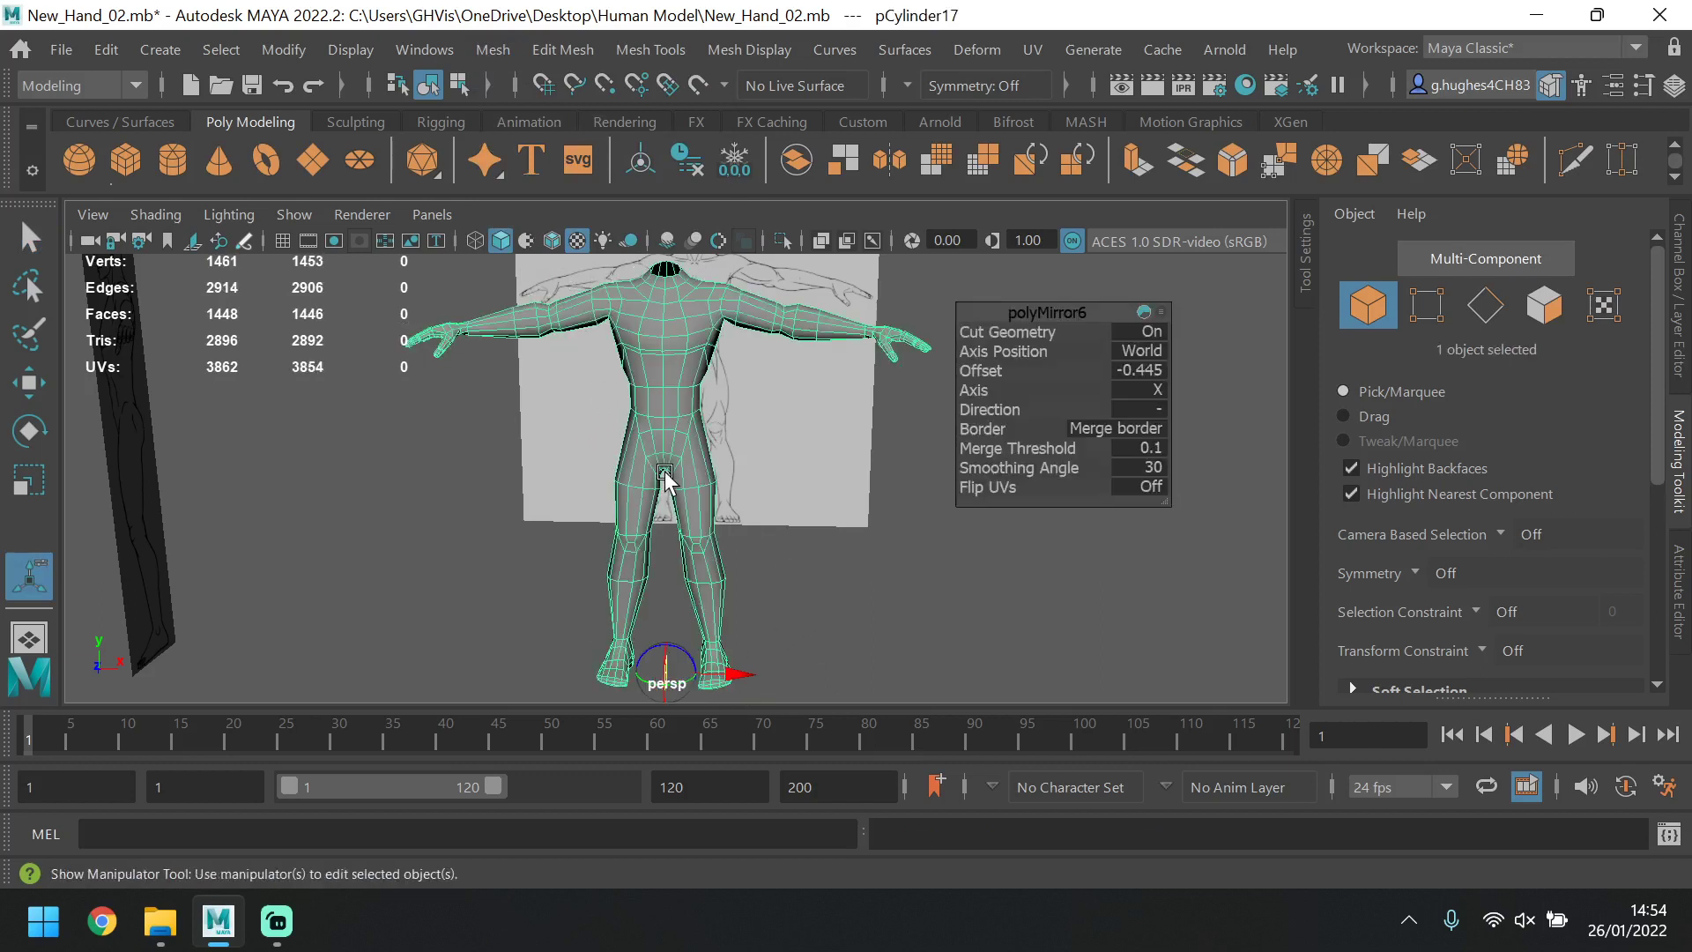
pyautogui.press('3')
pyautogui.click(783, 514)
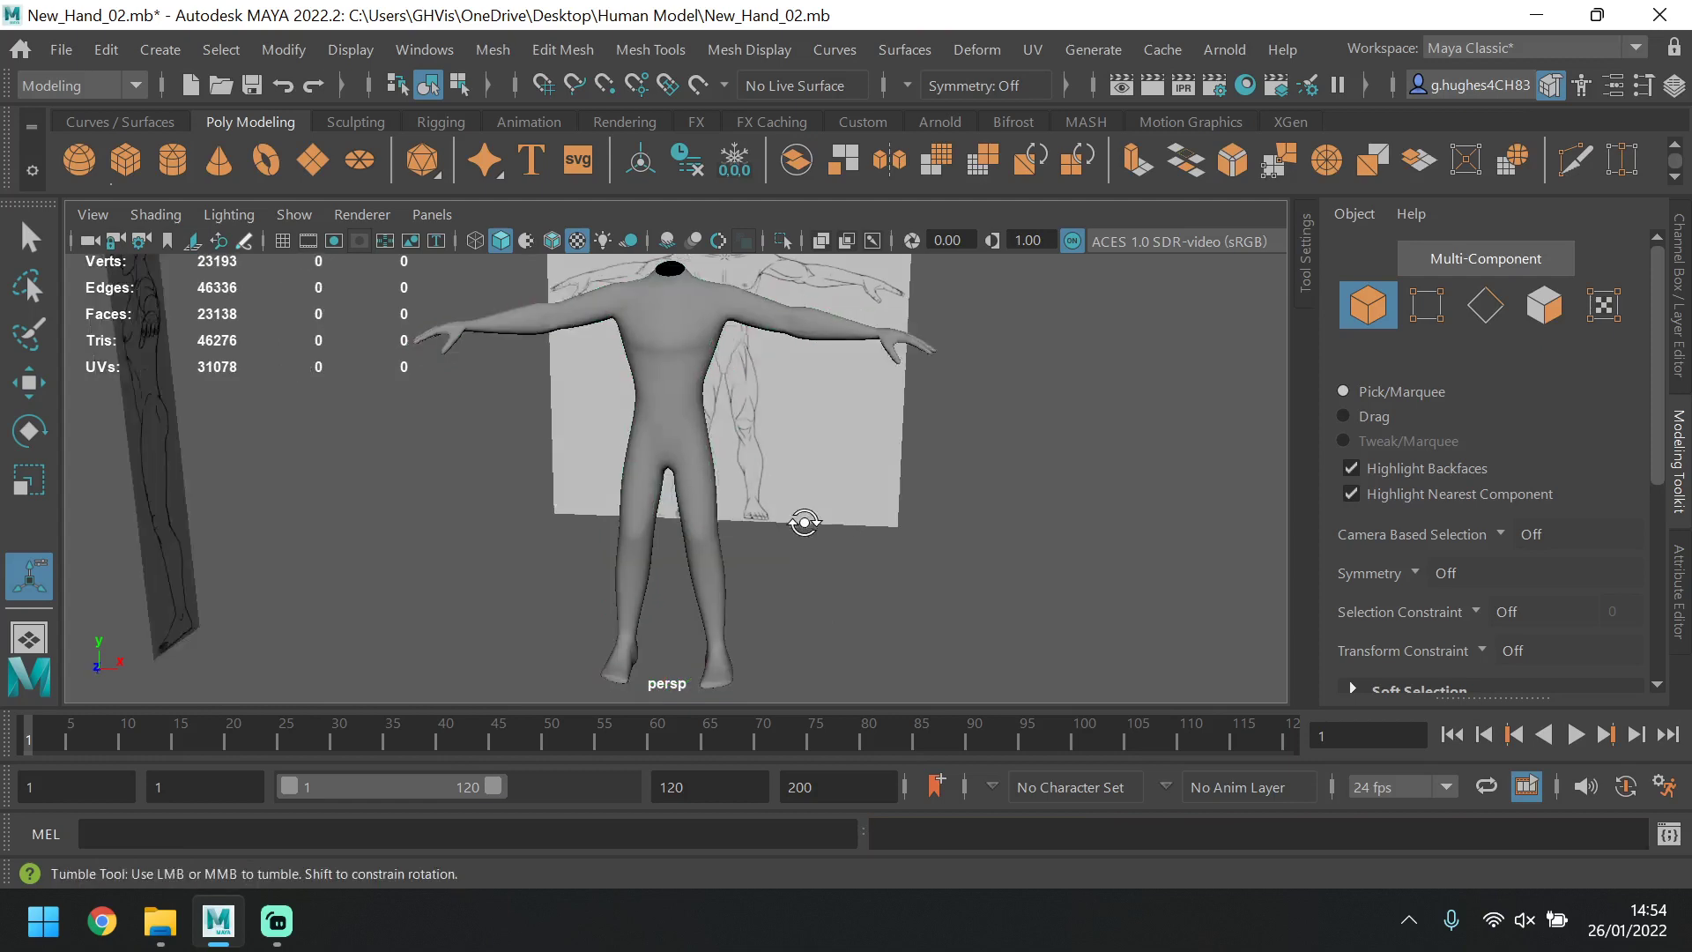
pyautogui.moveTo(801, 521)
pyautogui.keyDown('alt'); pyautogui.mouseDown()
pyautogui.moveTo(673, 548)
pyautogui.moveTo(475, 540)
pyautogui.moveTo(770, 528)
pyautogui.moveTo(823, 506)
pyautogui.mouseUp(); pyautogui.keyUp('alt')
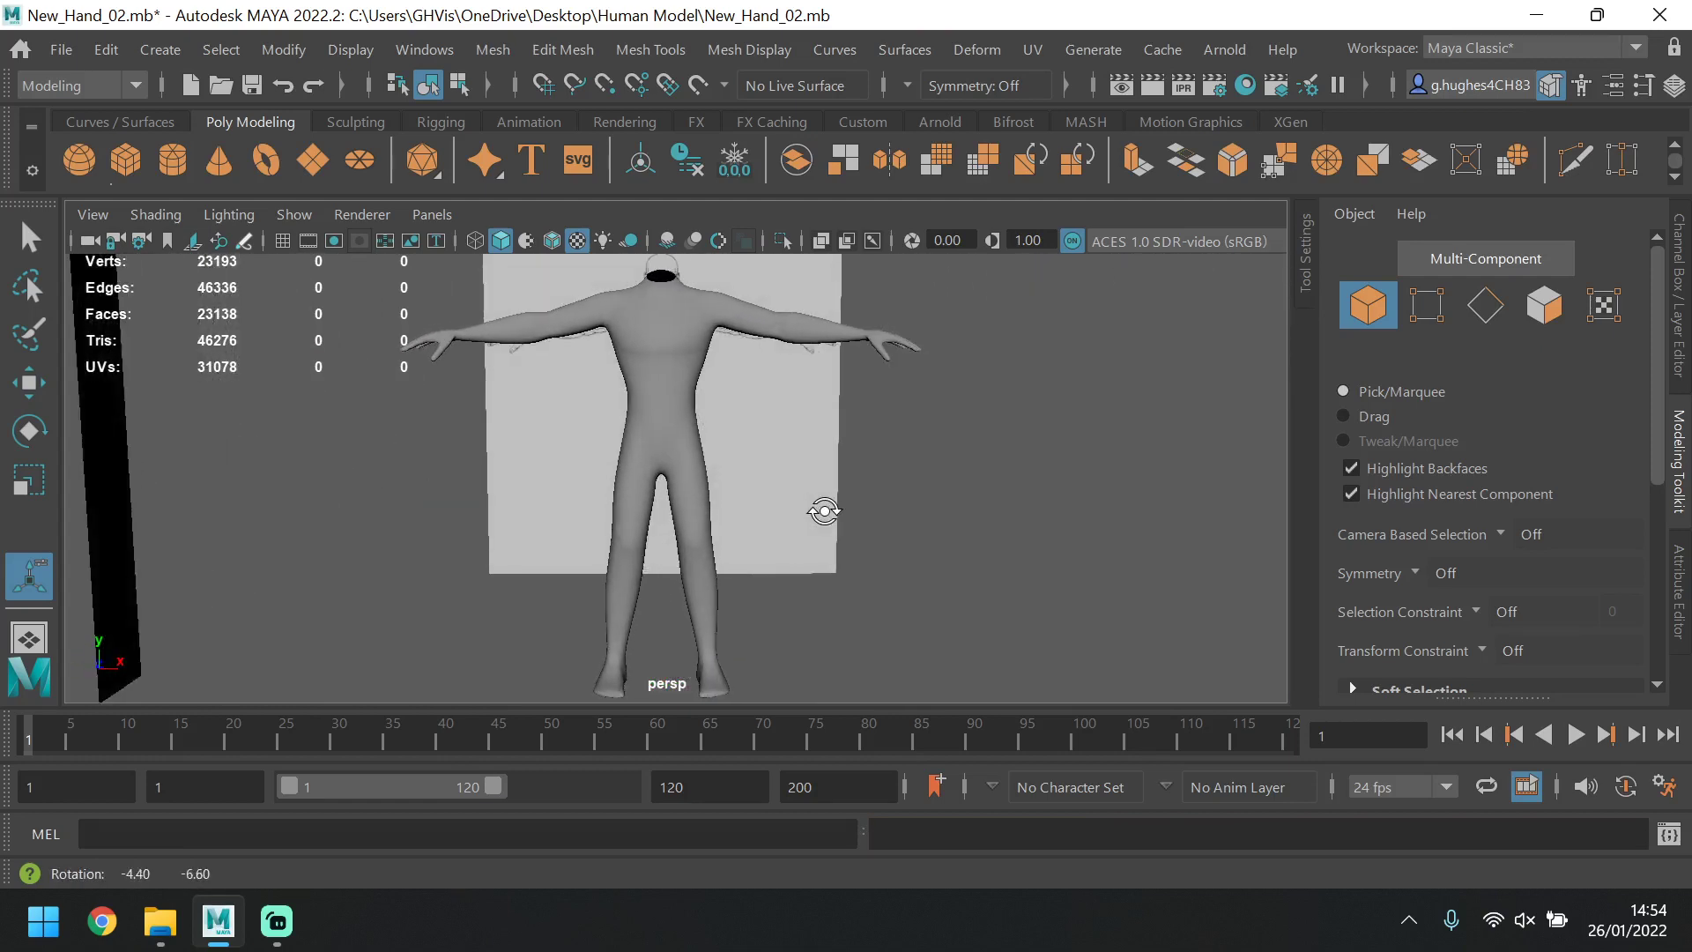
pyautogui.click(663, 438)
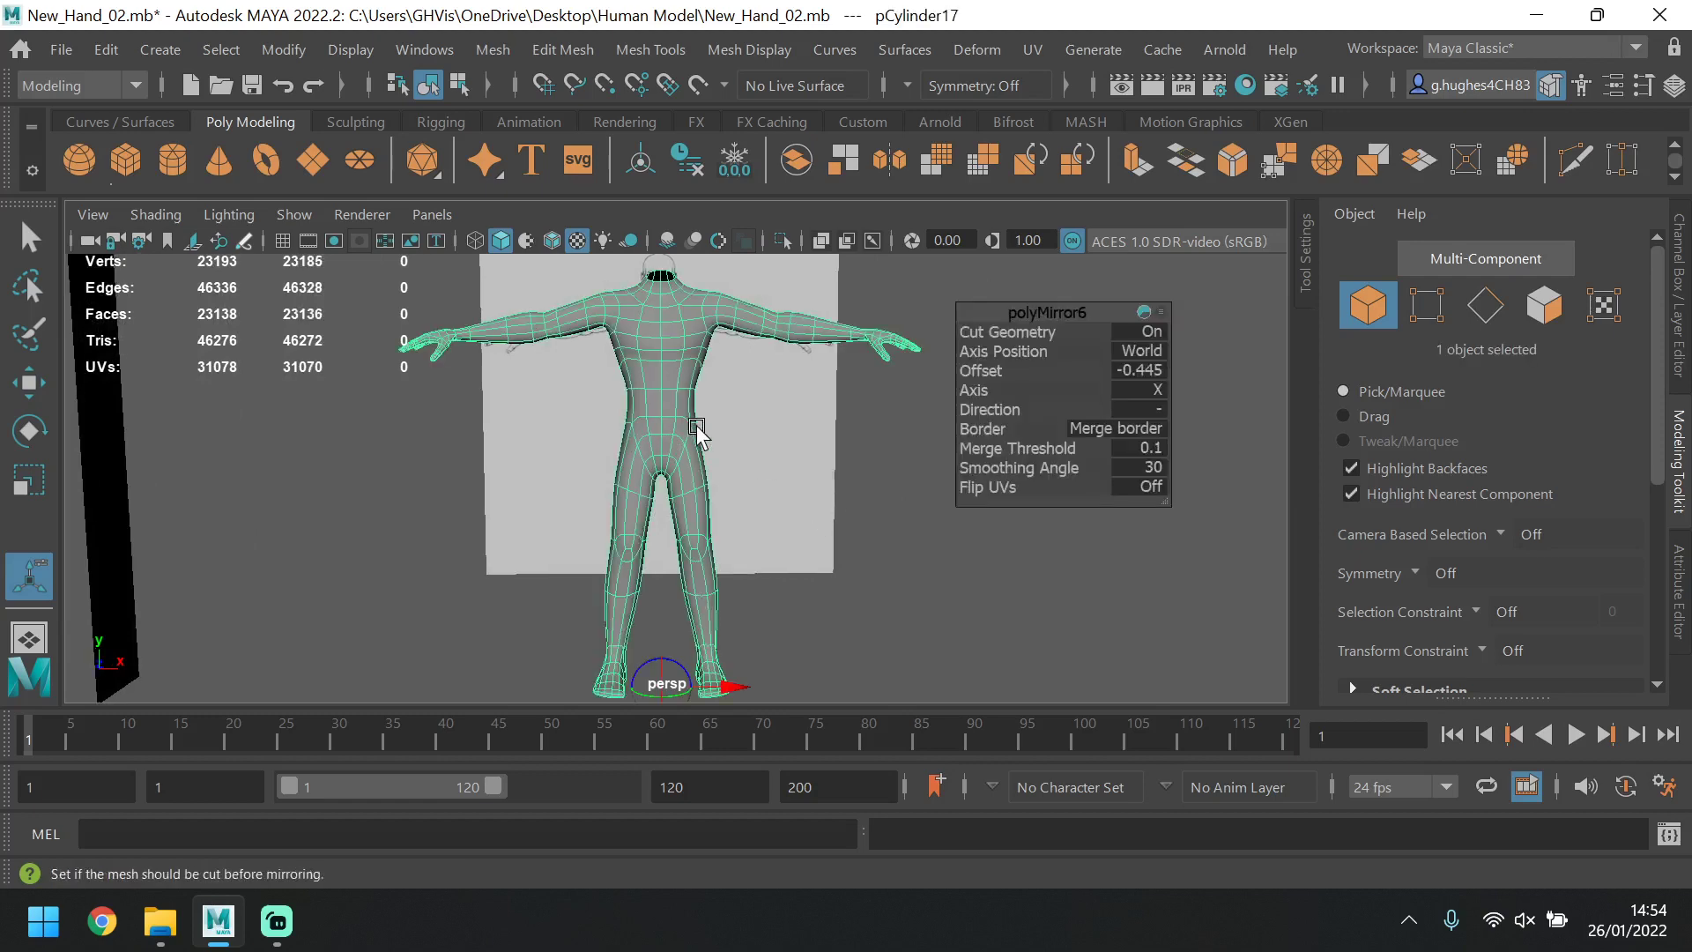